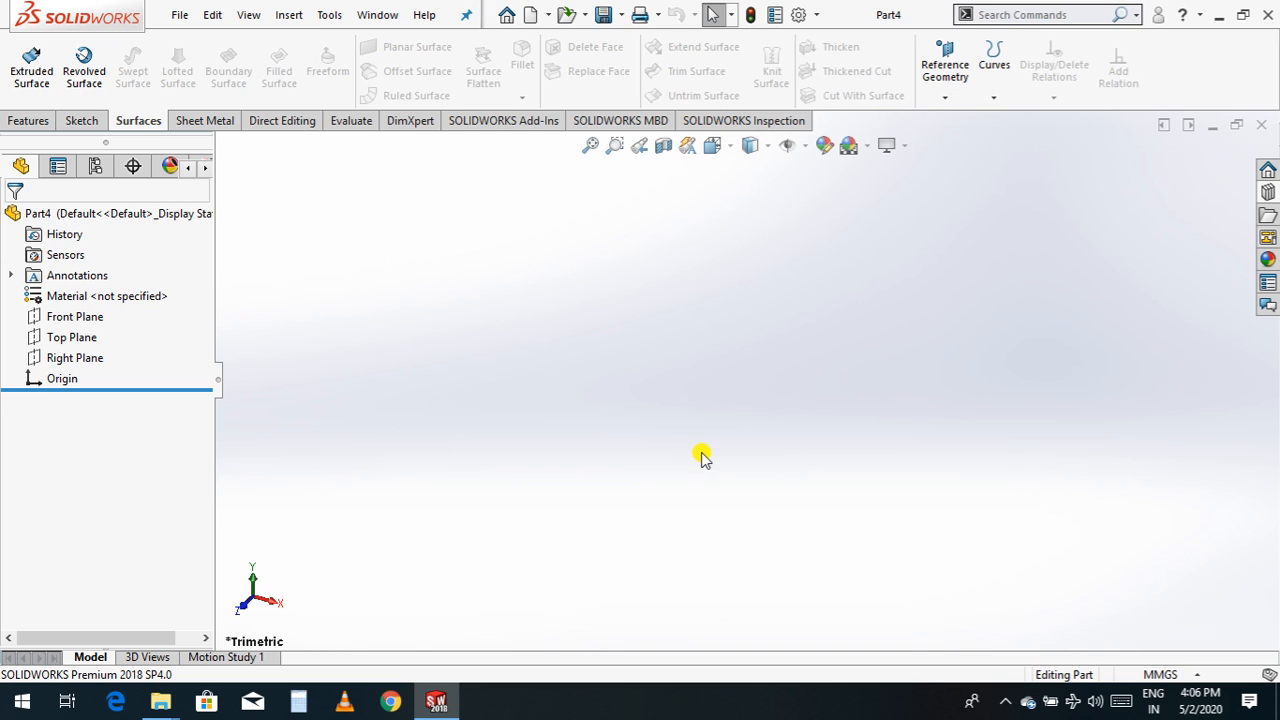
- Start a new sketch on the Right Plane
left_click(82, 121)
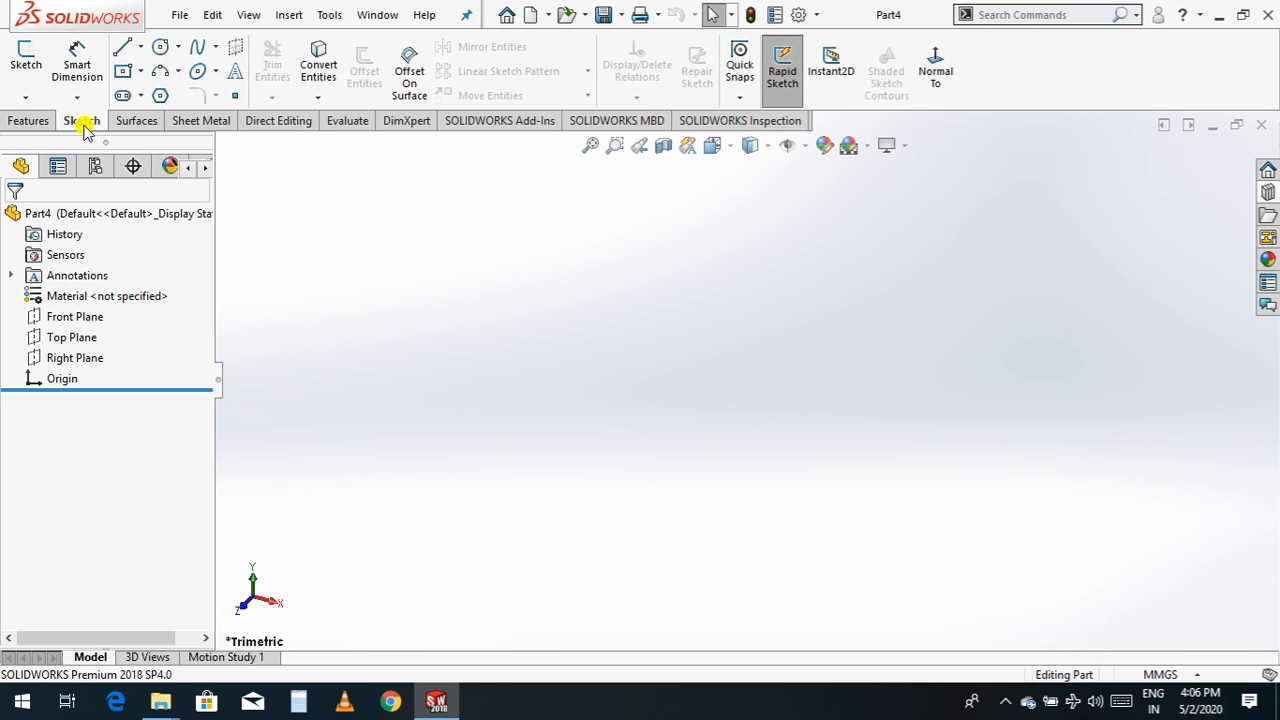
left_click(88, 362)
left_click(109, 334)
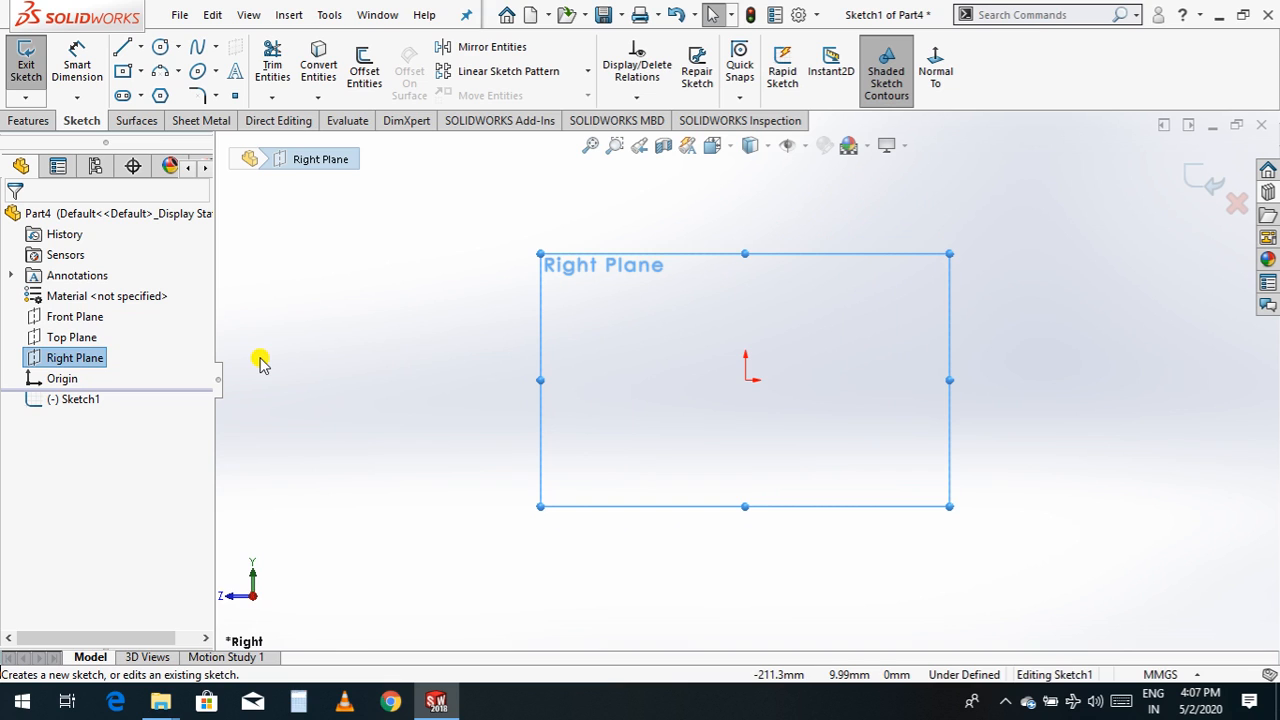
- Draw an open four-point spline arching over the origin, about 166 mm wide, with both endpoints level with the origin
left_click(192, 50)
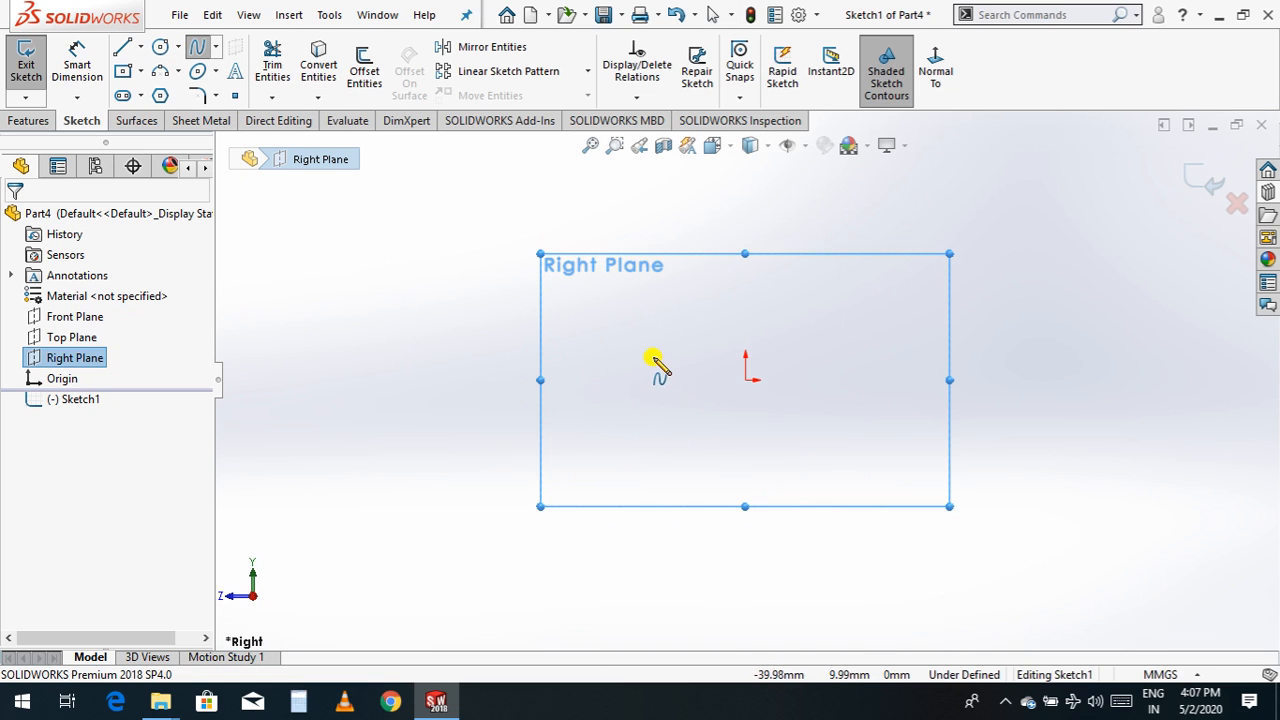
left_click(584, 380)
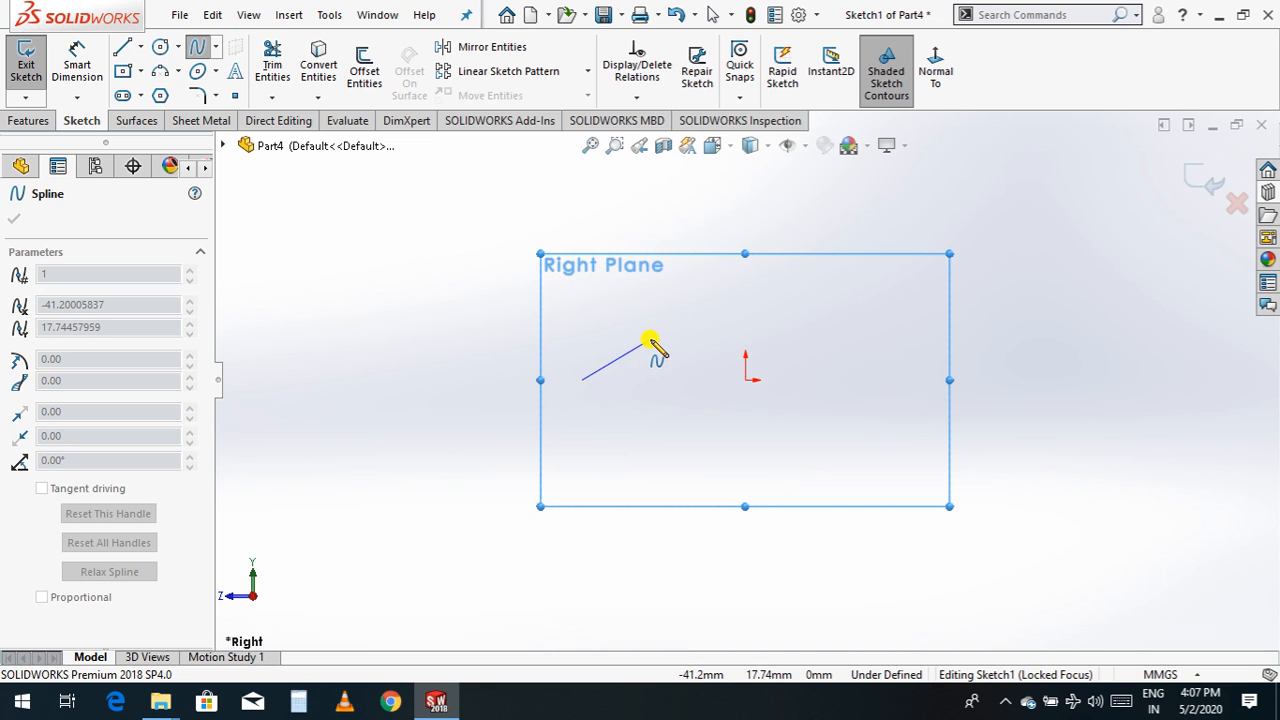
left_click(645, 344)
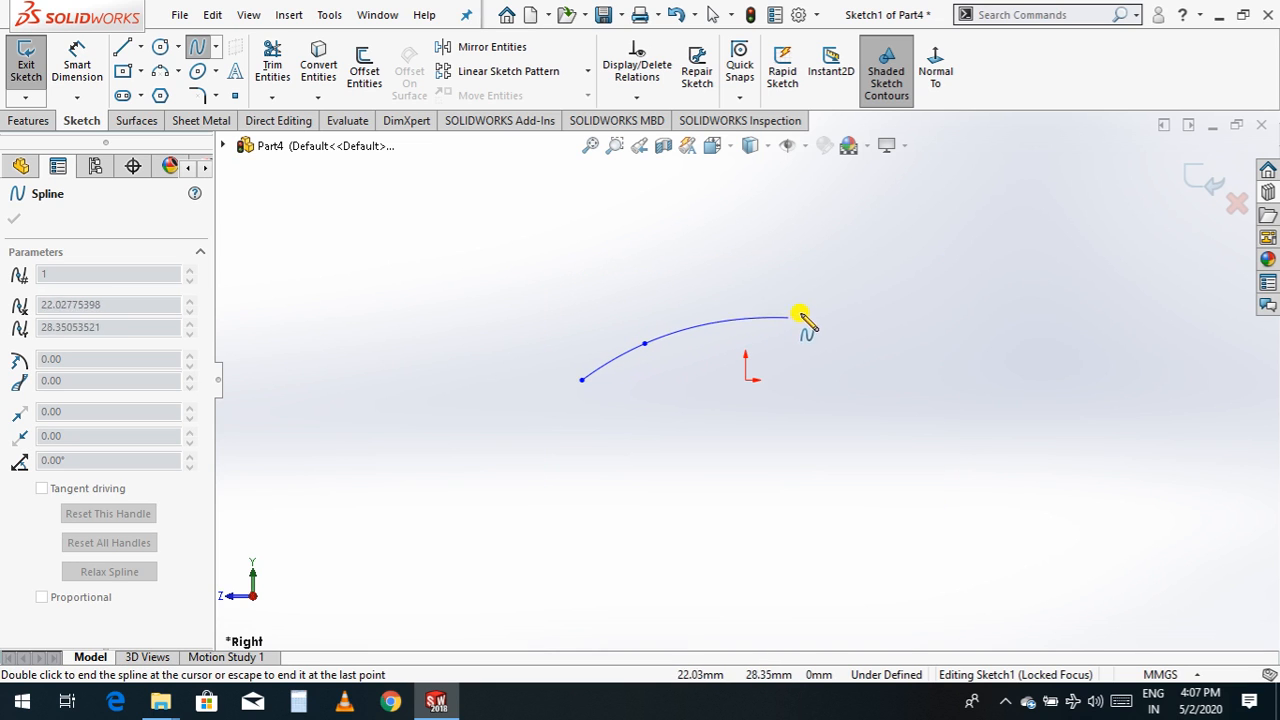
left_click(864, 297)
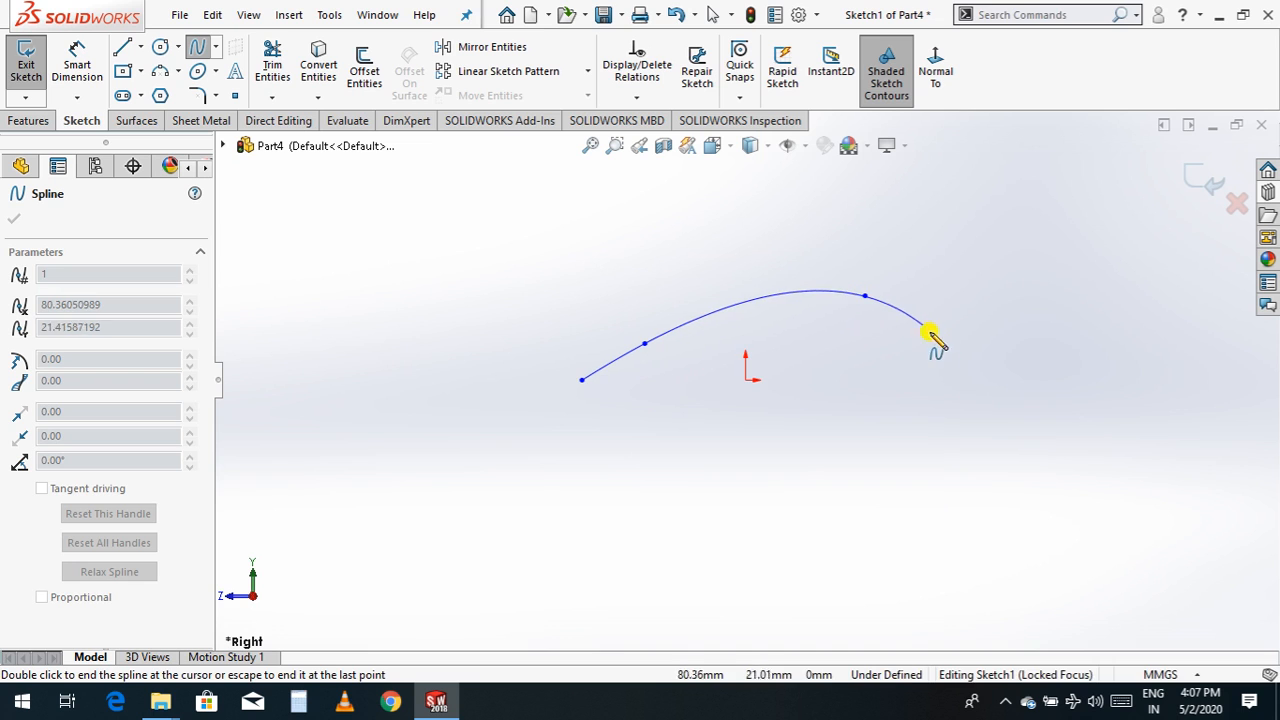
left_click(962, 377)
key("Escape")
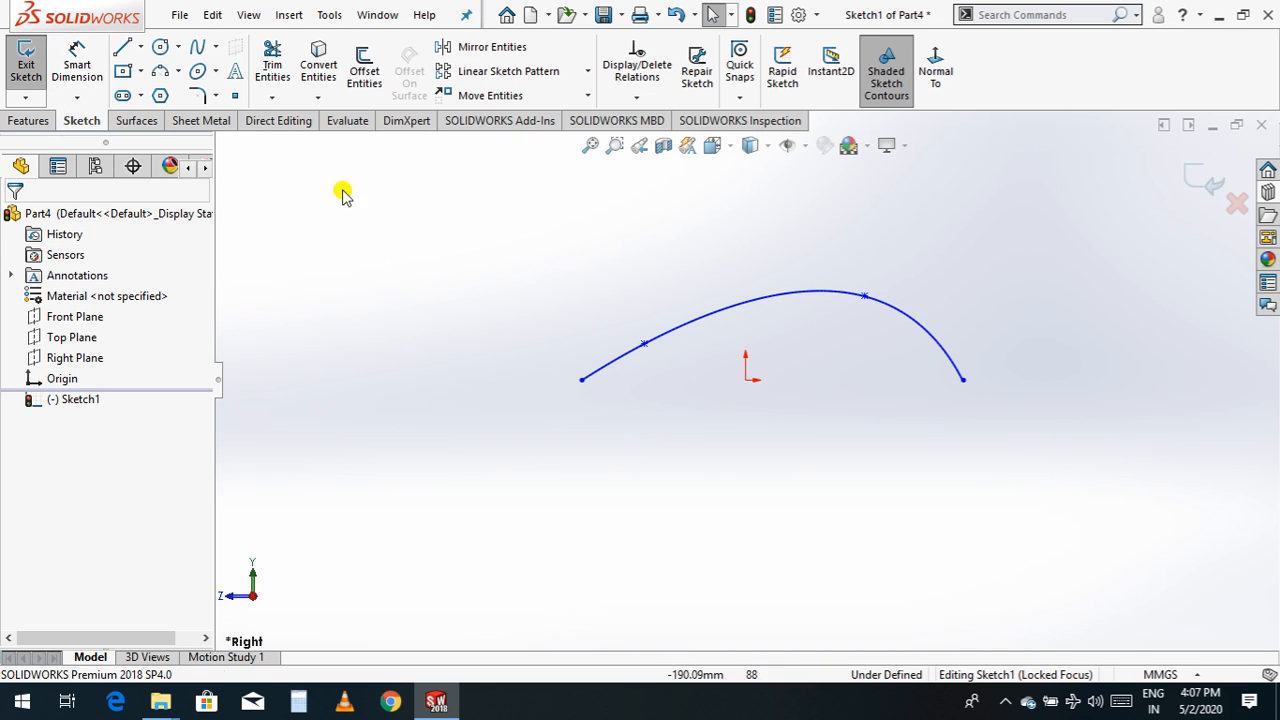
- Add horizontal relations between the origin and each of the spline's two endpoints
left_click(745, 386)
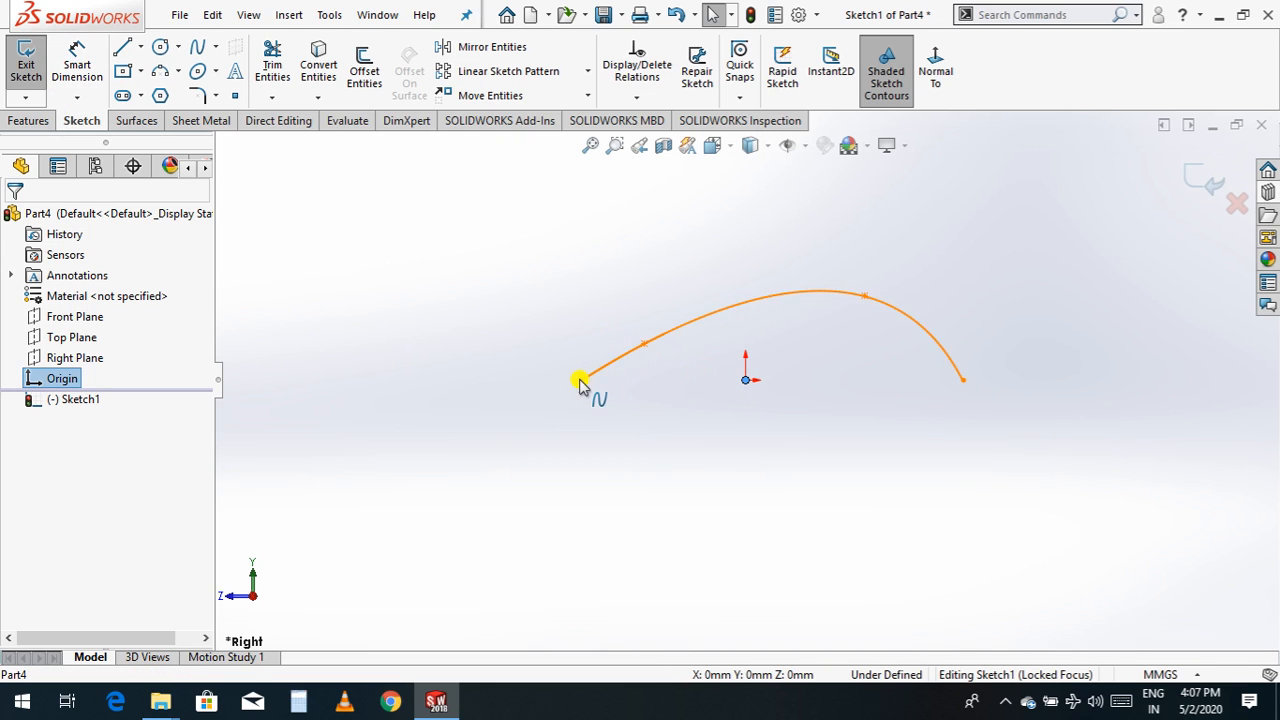
left_click(583, 380)
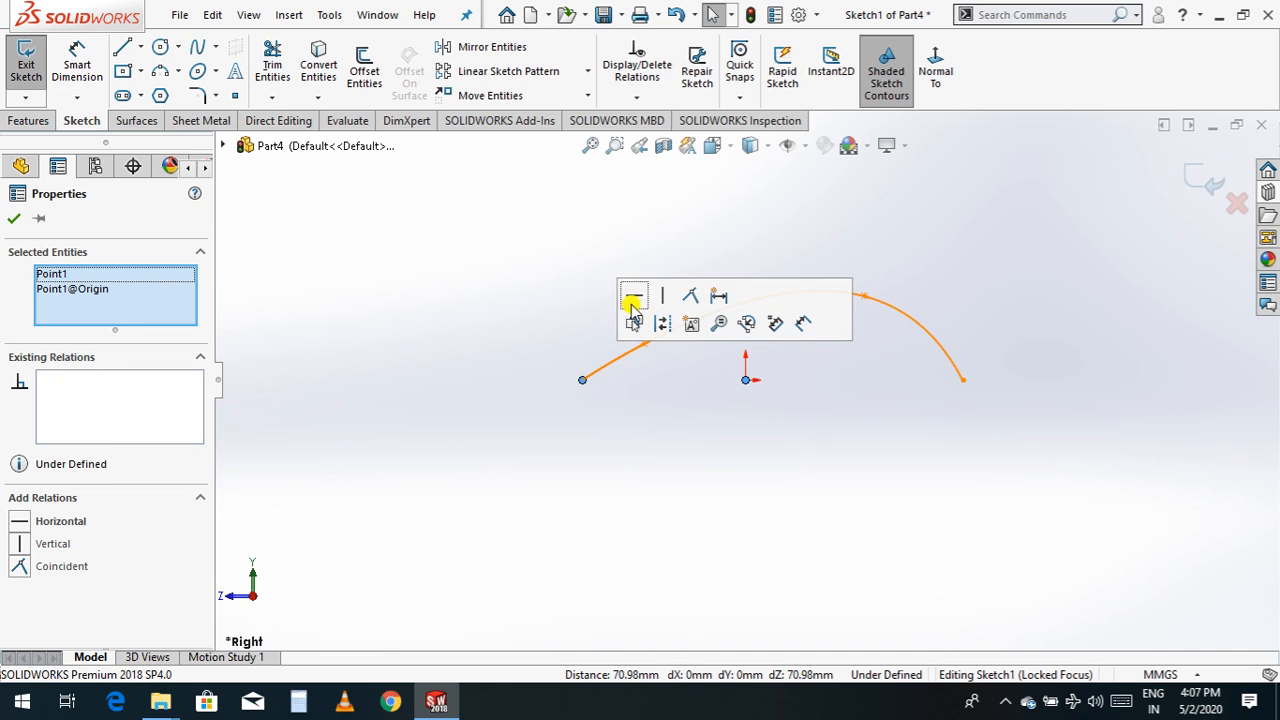
left_click(903, 422)
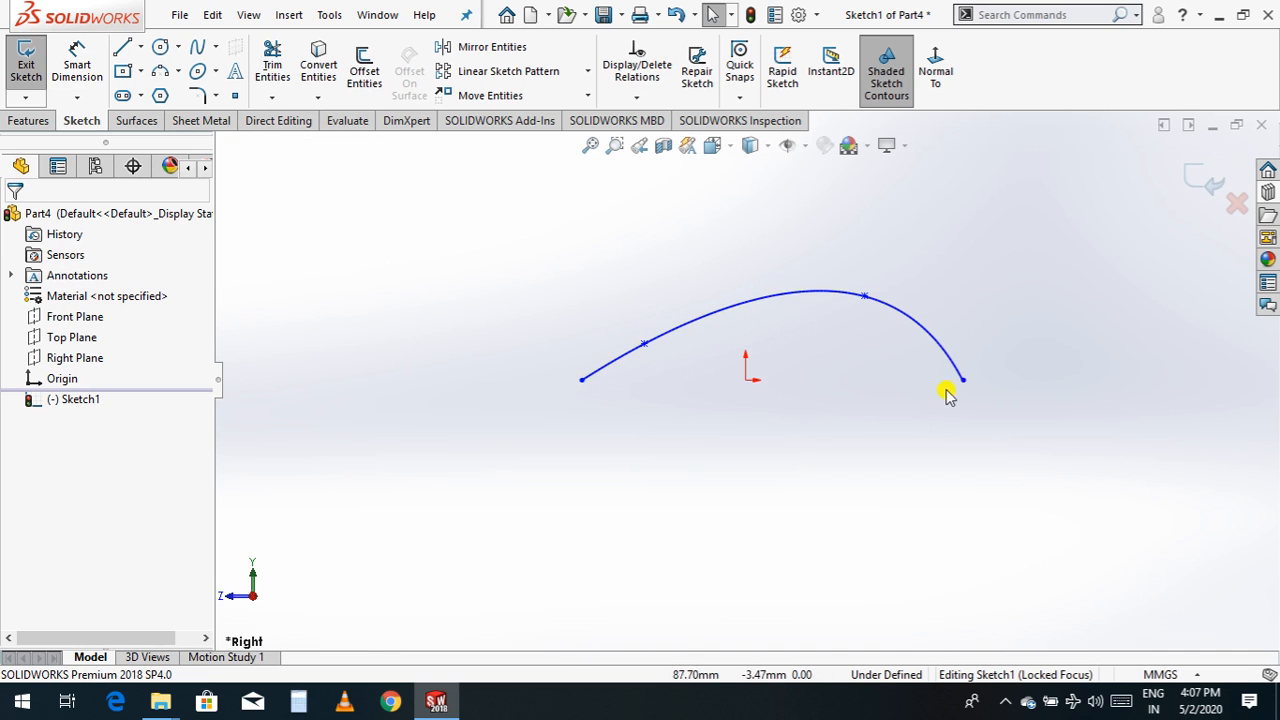
left_click(963, 380)
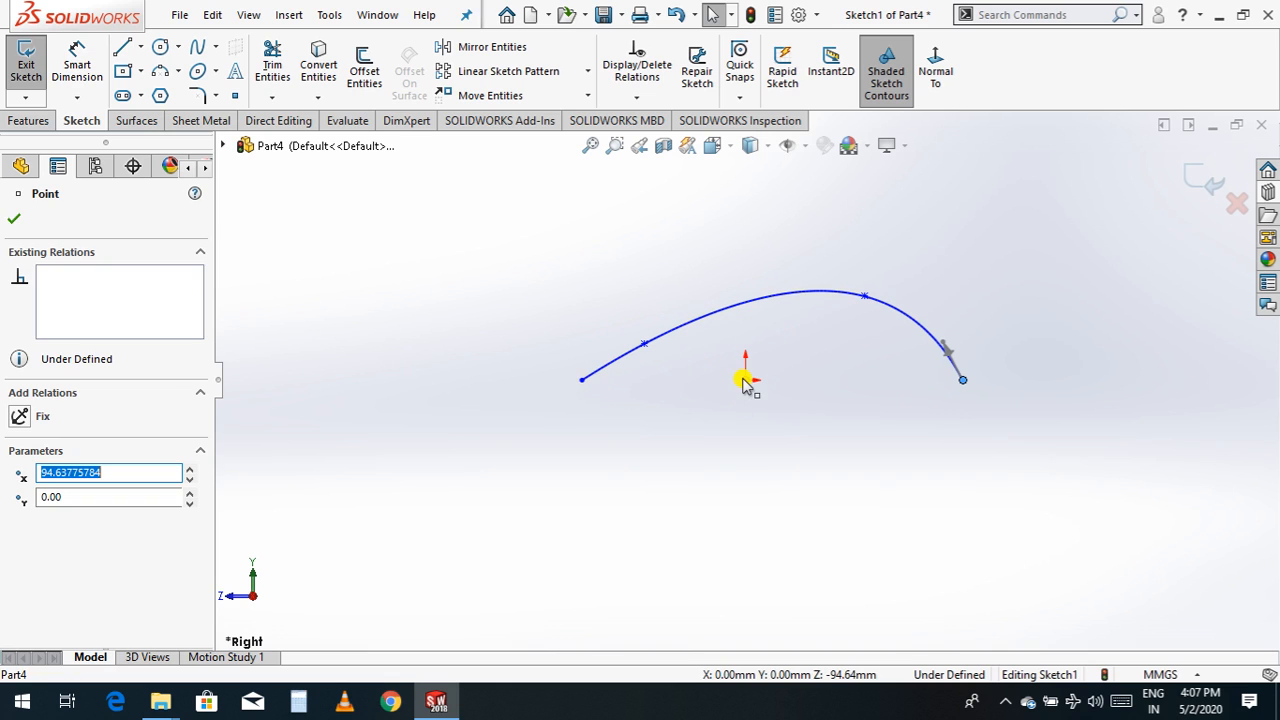
left_click(745, 380, "ctrl")
left_click(798, 298)
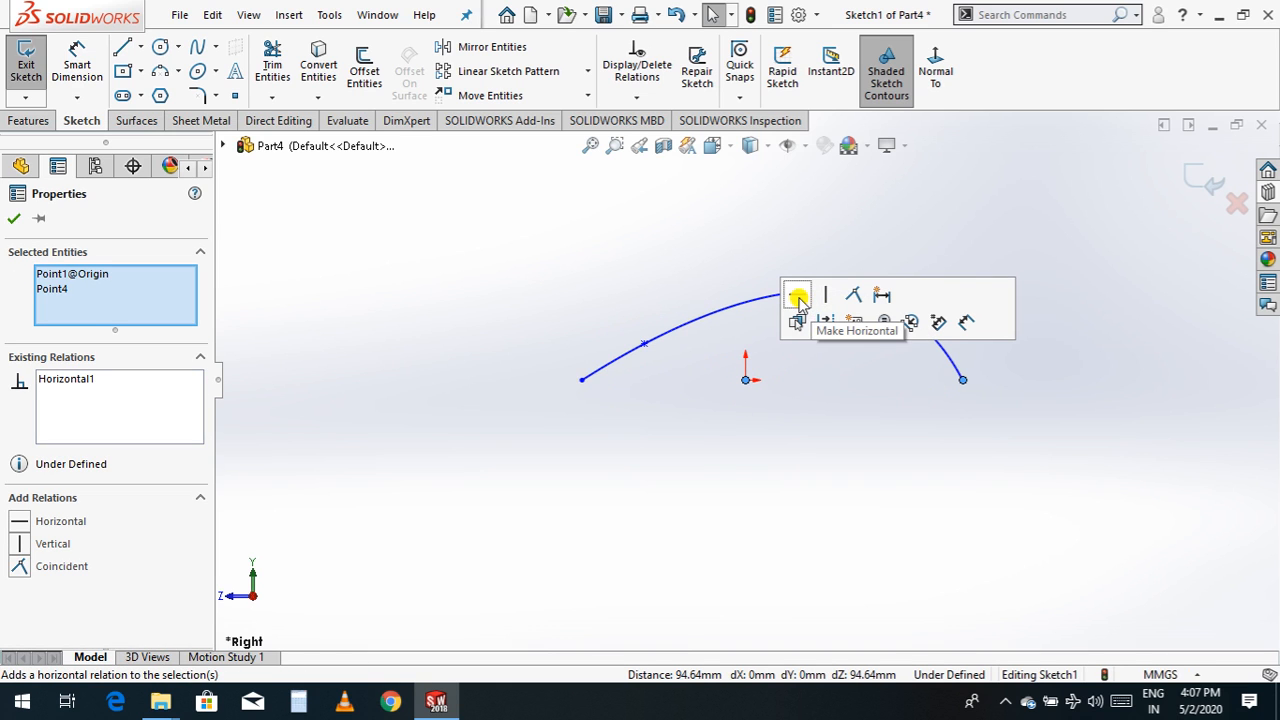
left_click(12, 218)
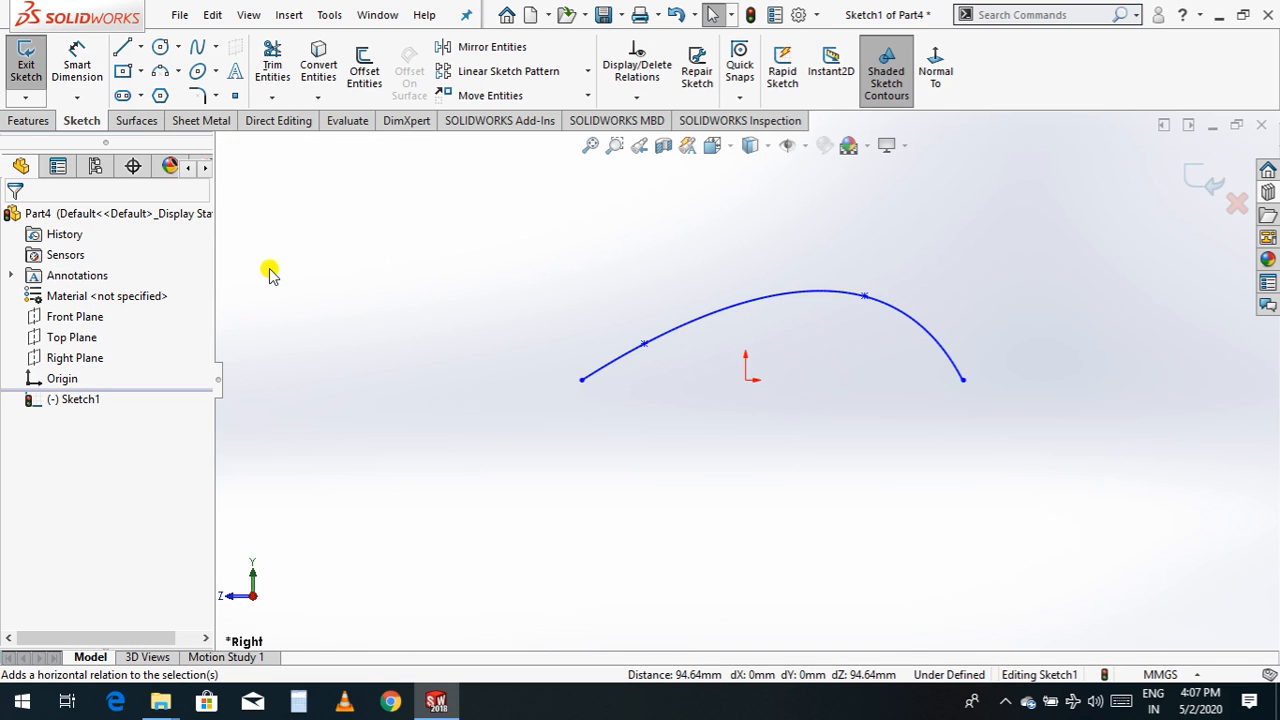
- Dimension the distance between the spline's two endpoints as 185 mm
left_click(83, 70)
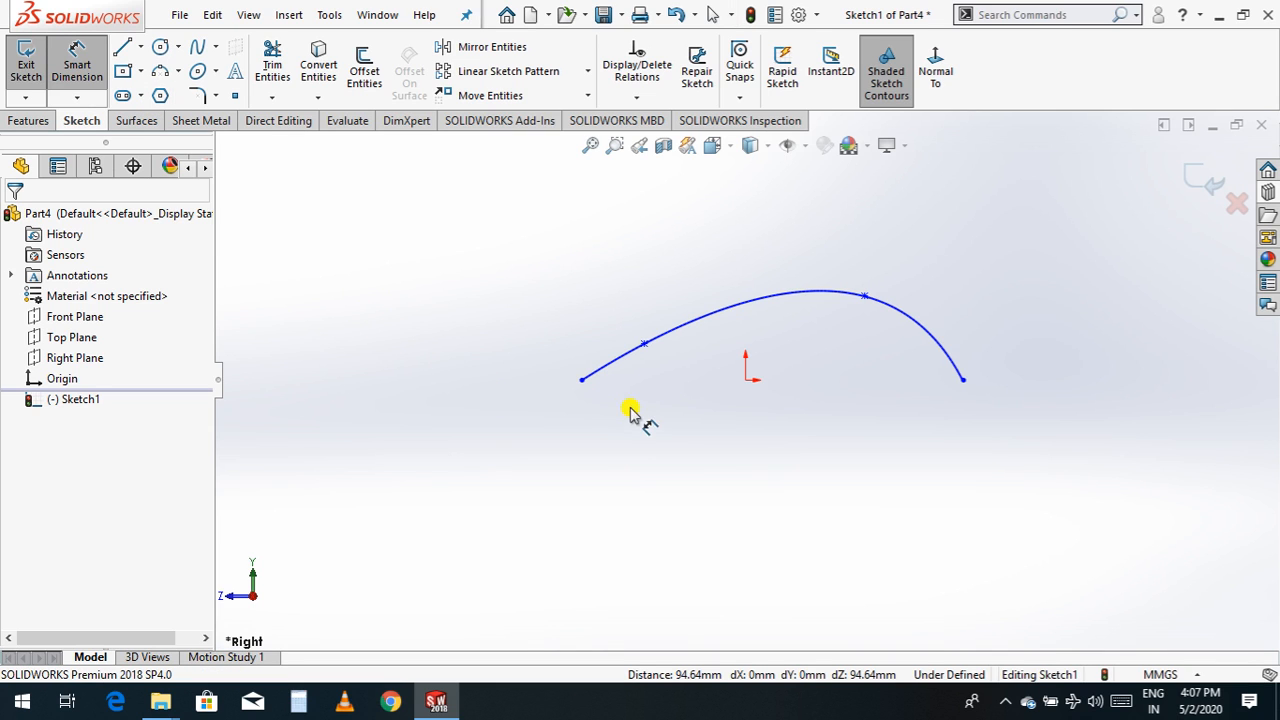
left_click(586, 386)
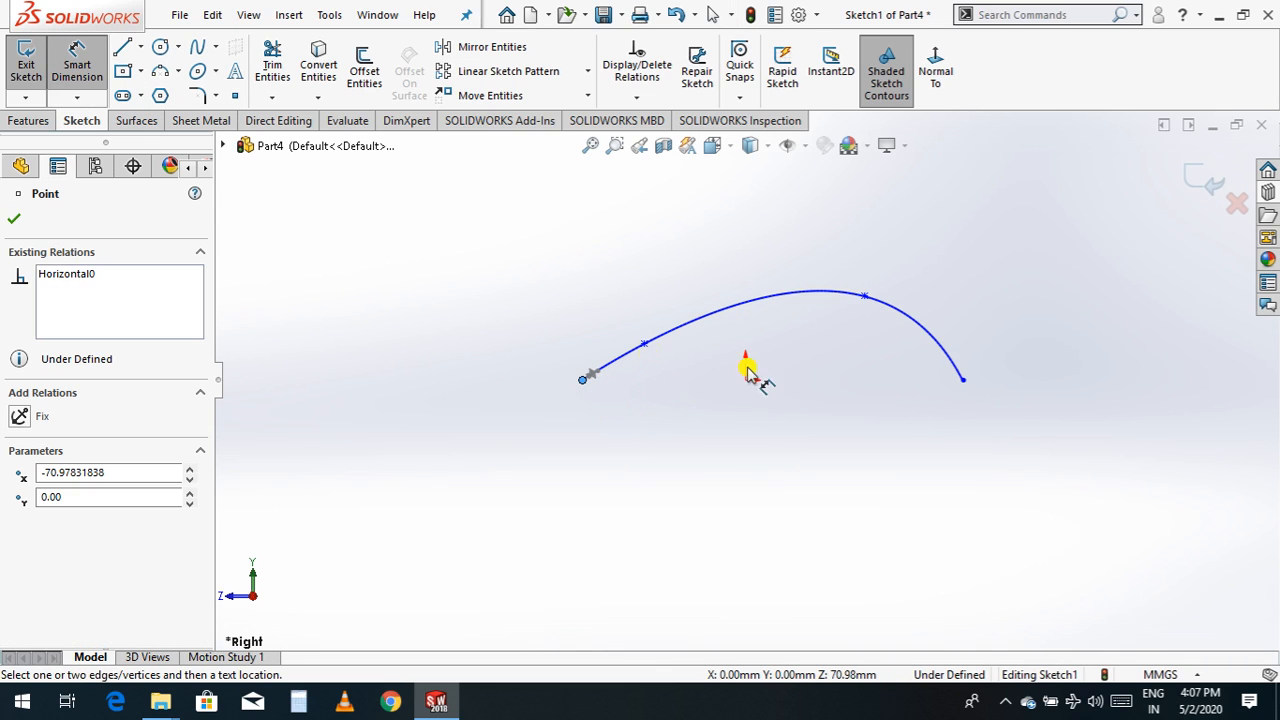
left_click(963, 382)
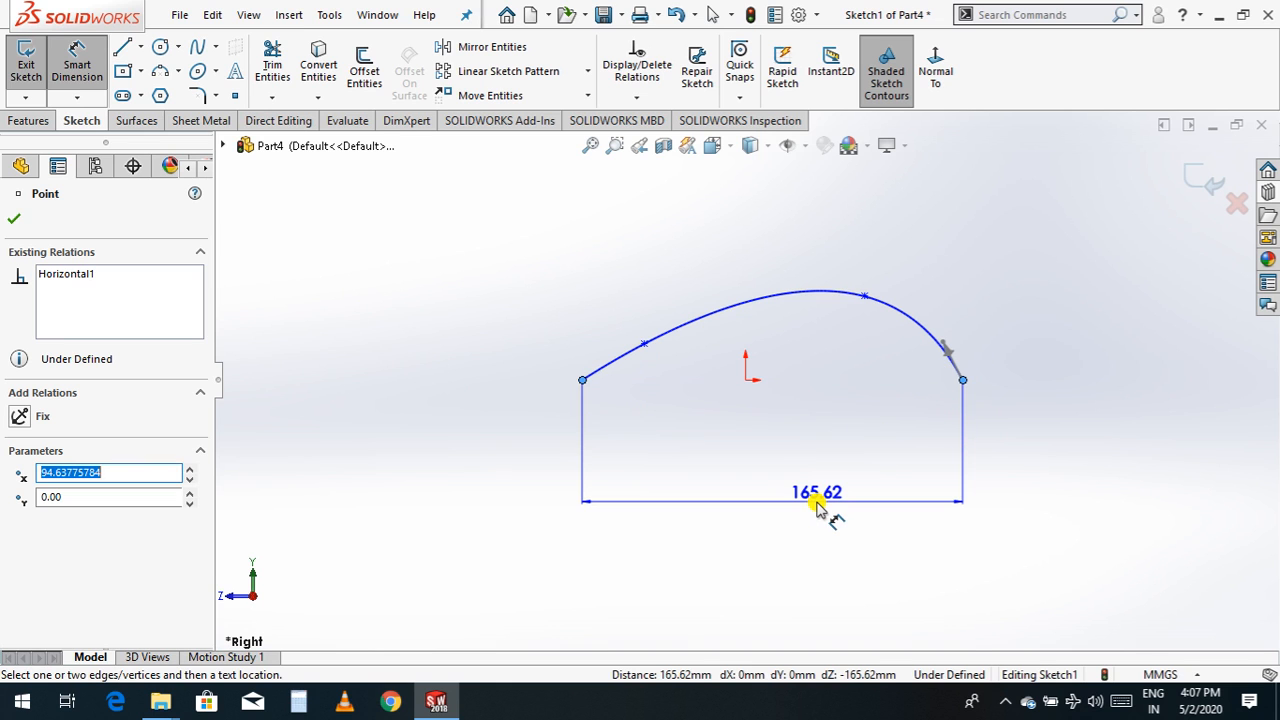
left_click(812, 508)
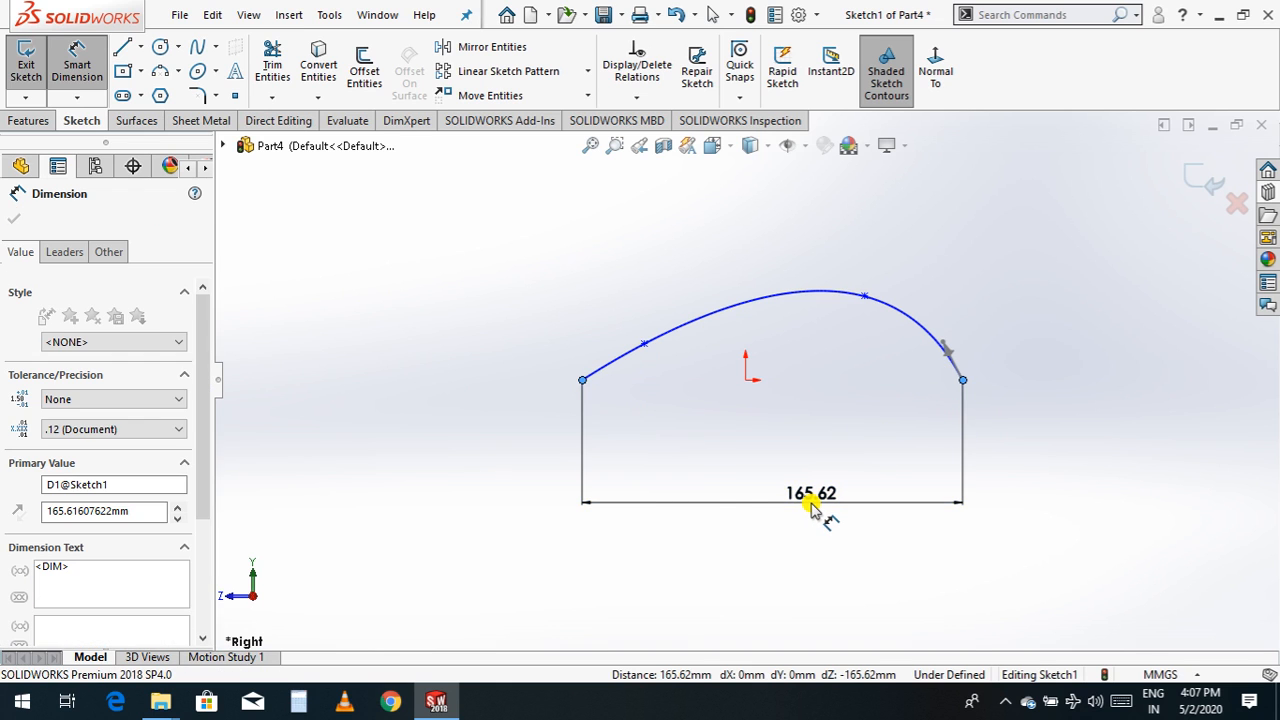
type("185")
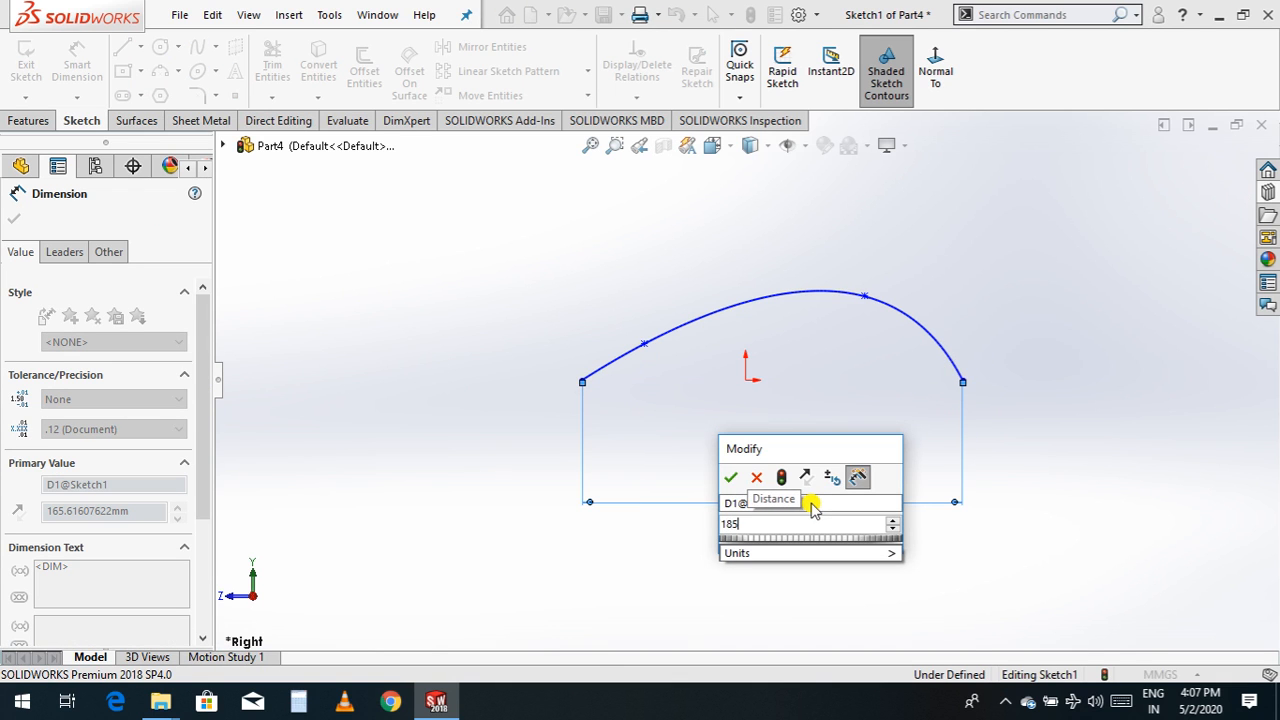
key("Return")
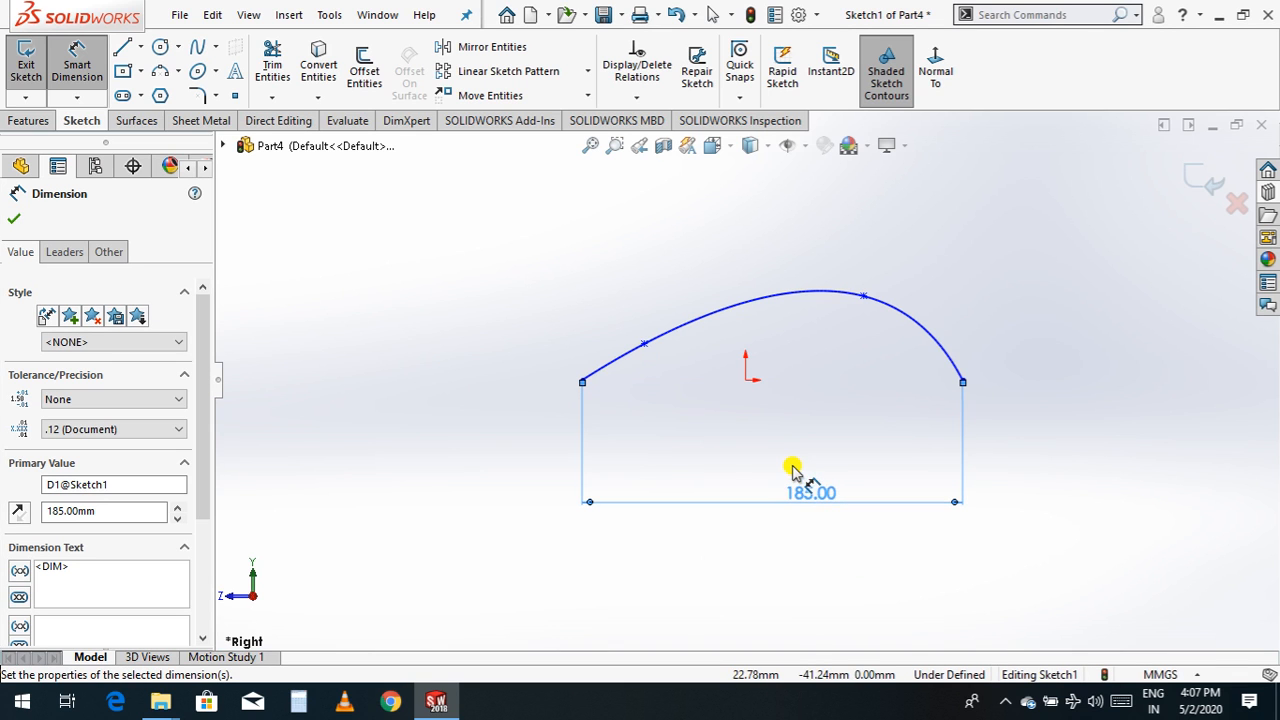
- Dimension the horizontal distance between the spline's left endpoint and its nearest inner point as 40 mm
left_click(645, 345)
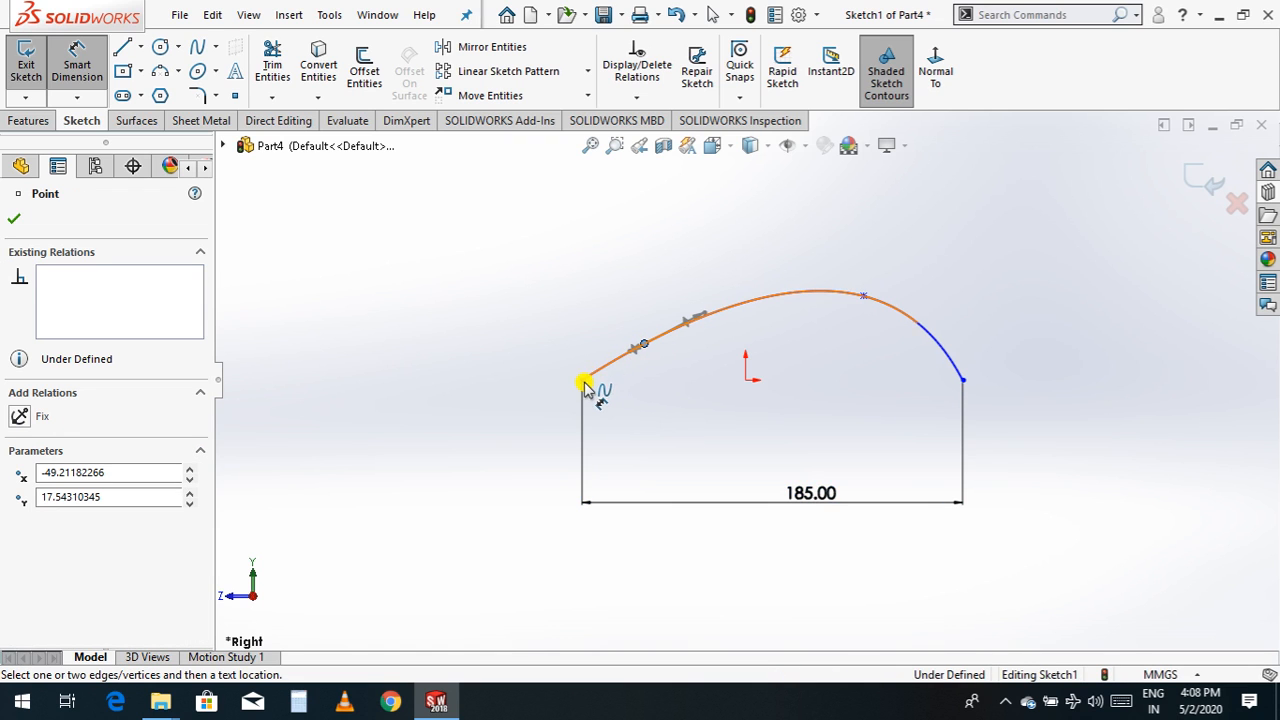
left_click(584, 382)
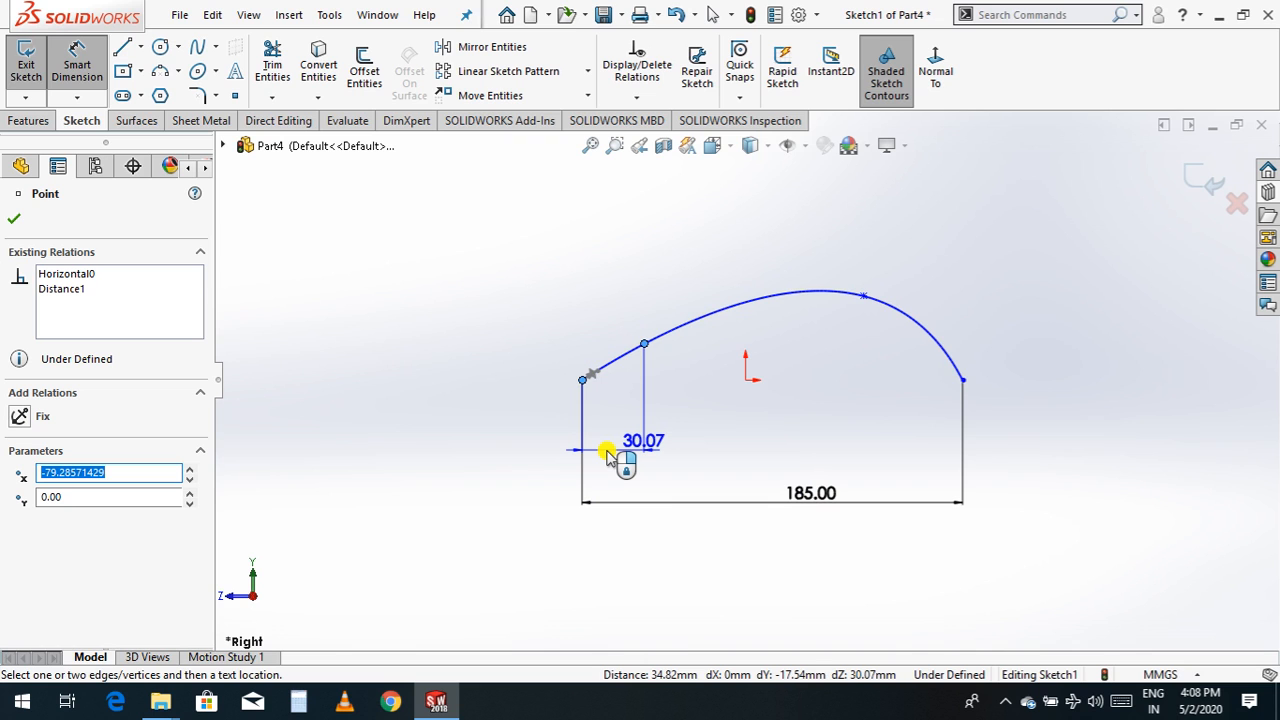
left_click(607, 455)
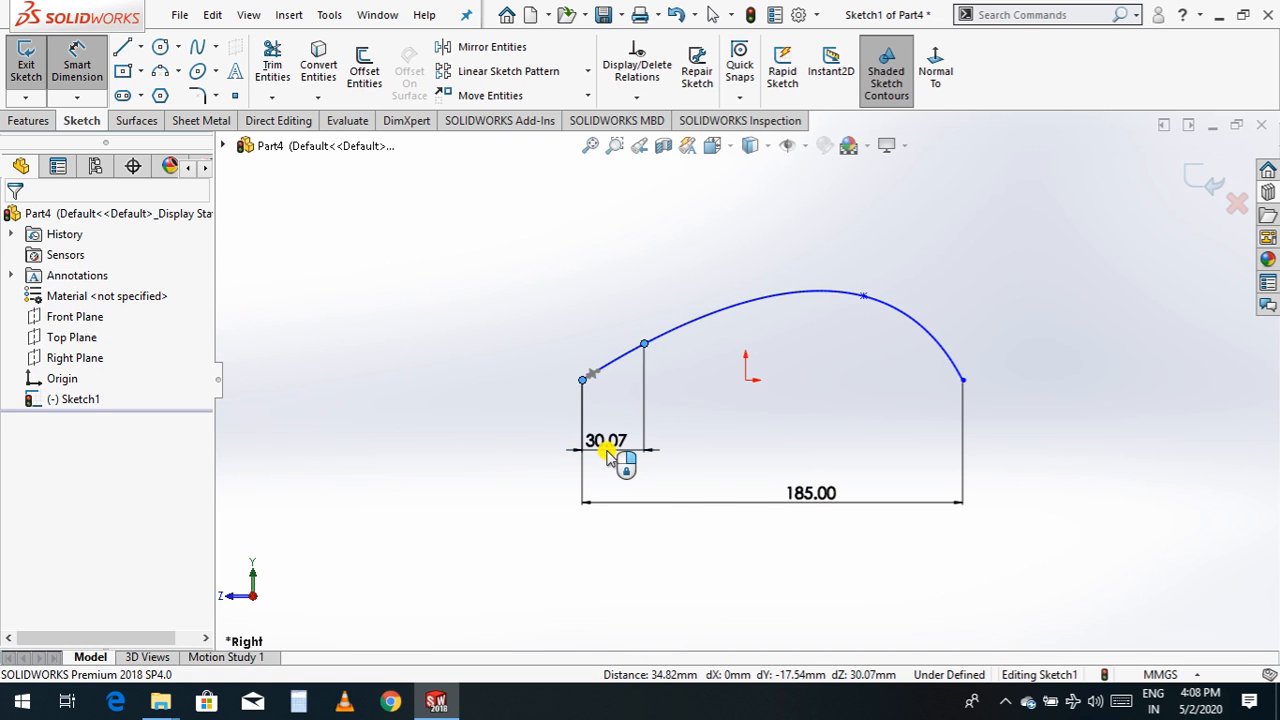
type("40")
key("Return")
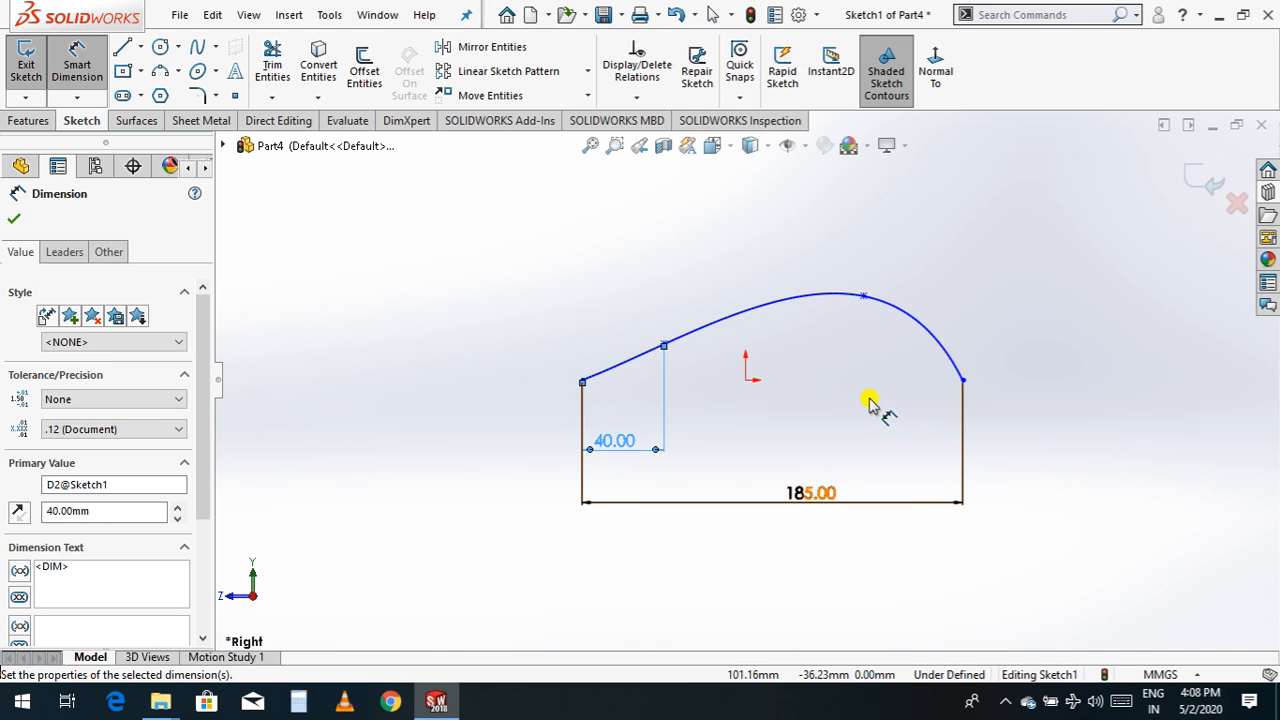
- Dimension the height of the right inner spline point above the right endpoint as 25 mm and finish dimensioning
left_click(864, 296)
left_click(964, 382)
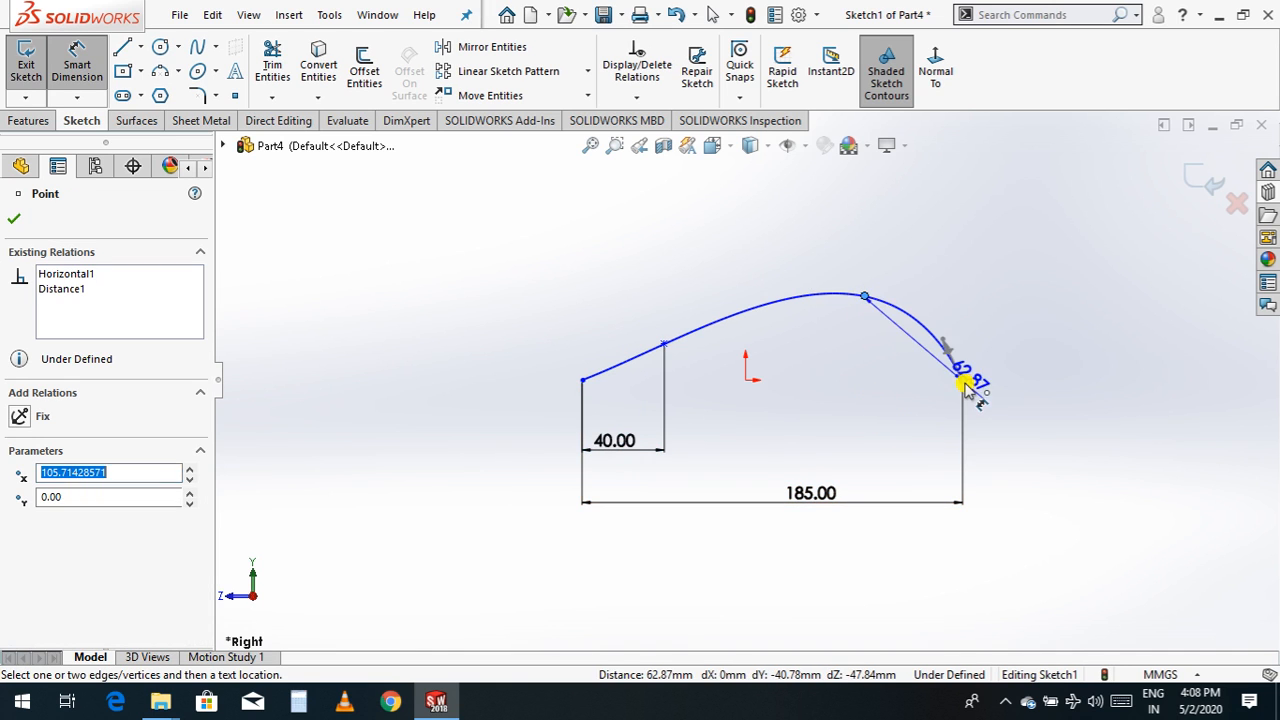
left_click(1045, 359)
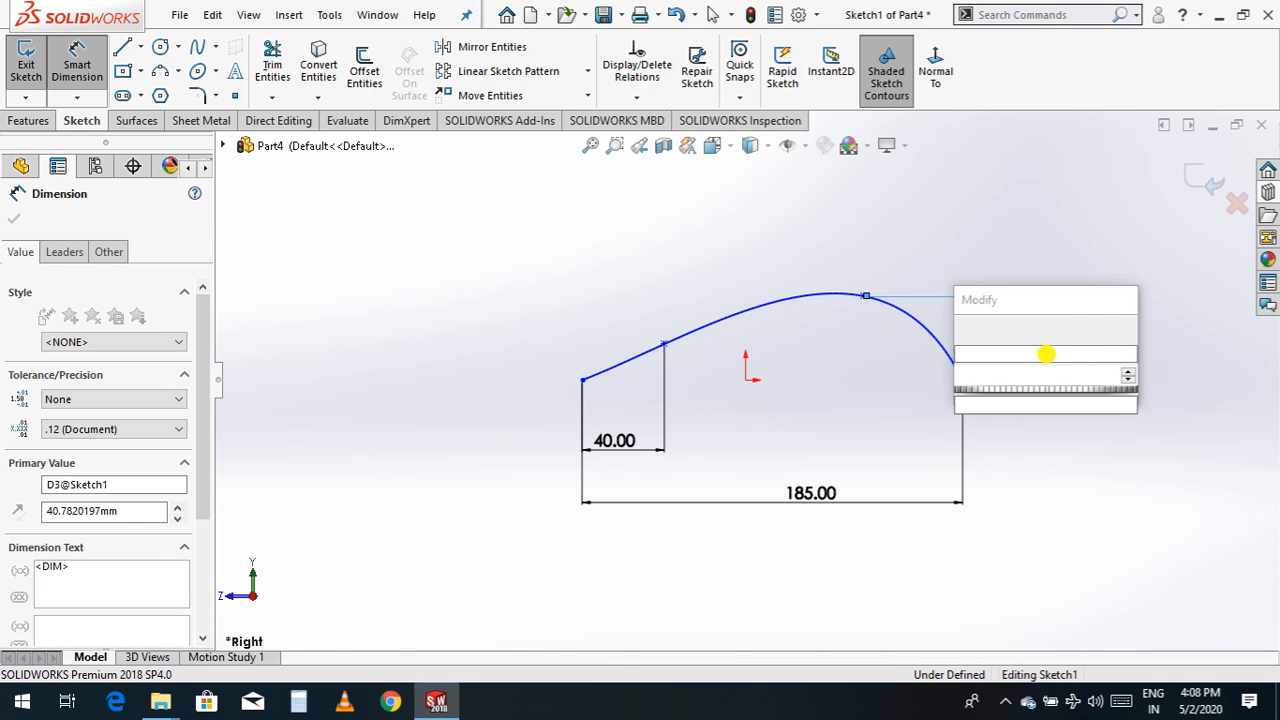
type("25")
key("Return")
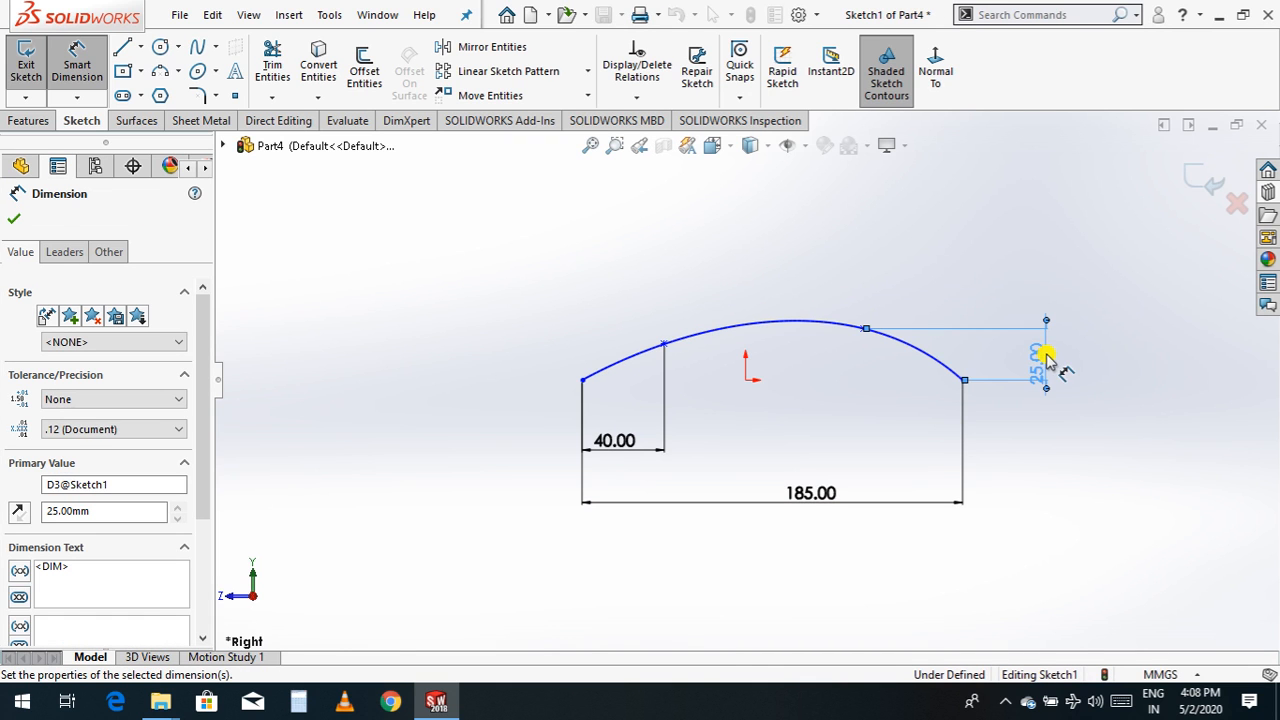
left_click(20, 223)
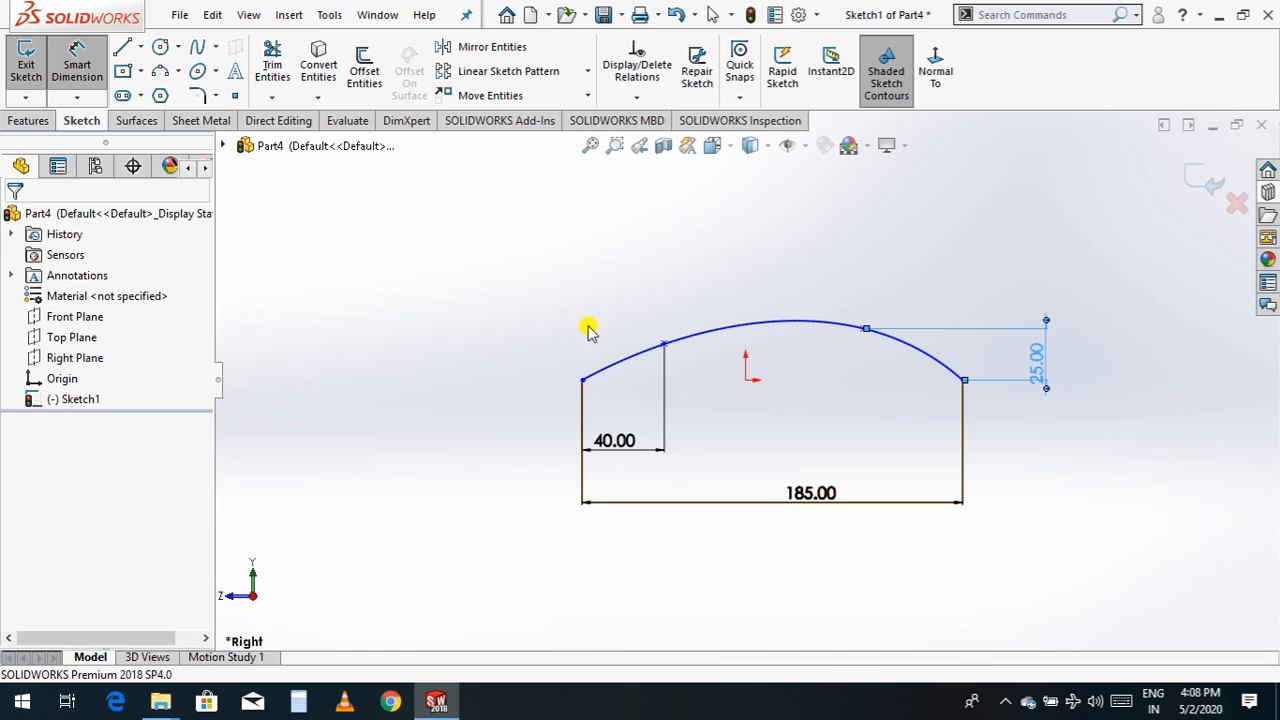
key("Escape")
key("f")
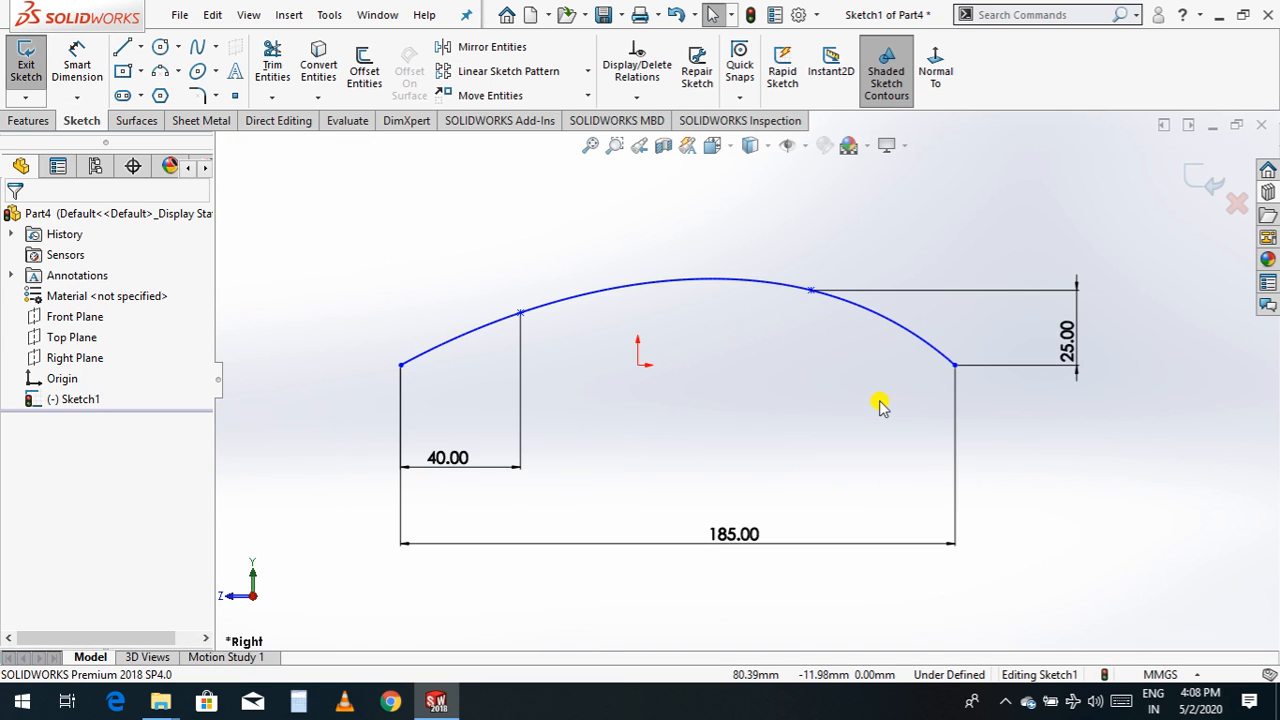
- Reshape the spline by moving its right inner point closer to the right endpoint, and exit the sketch
left_click(813, 292)
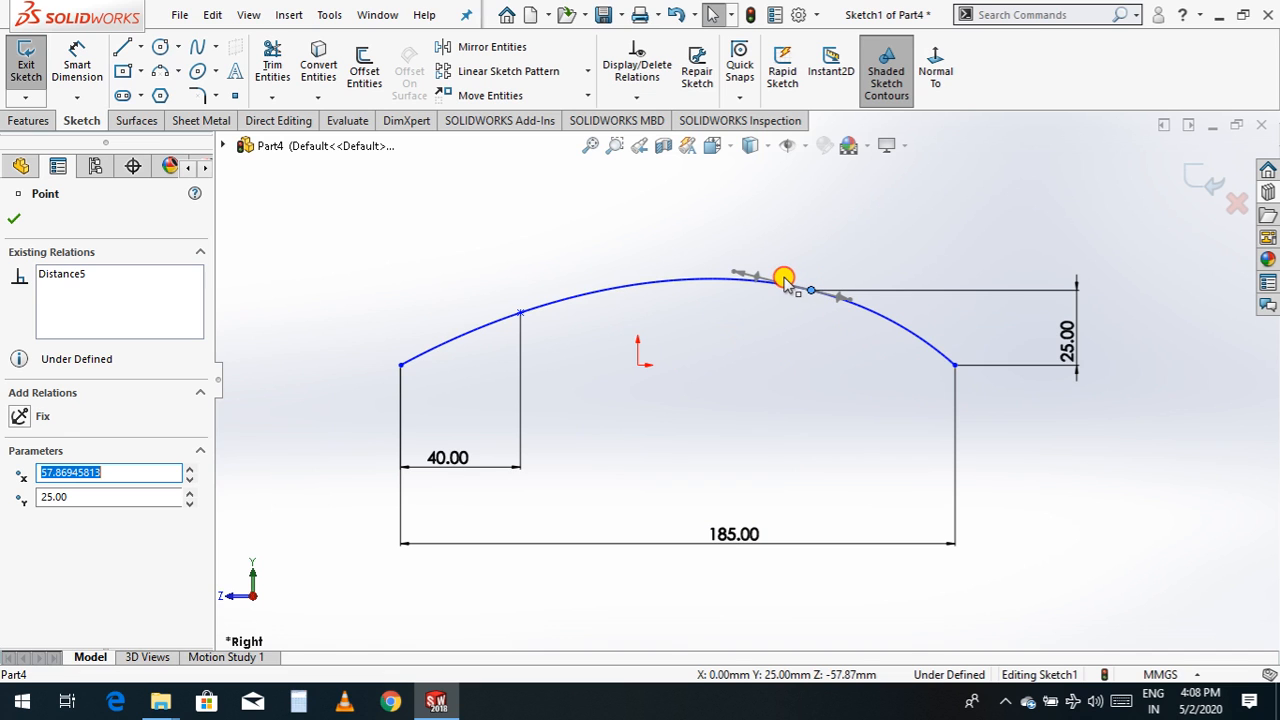
left_click_drag(813, 292, 866, 201)
left_click(1052, 423)
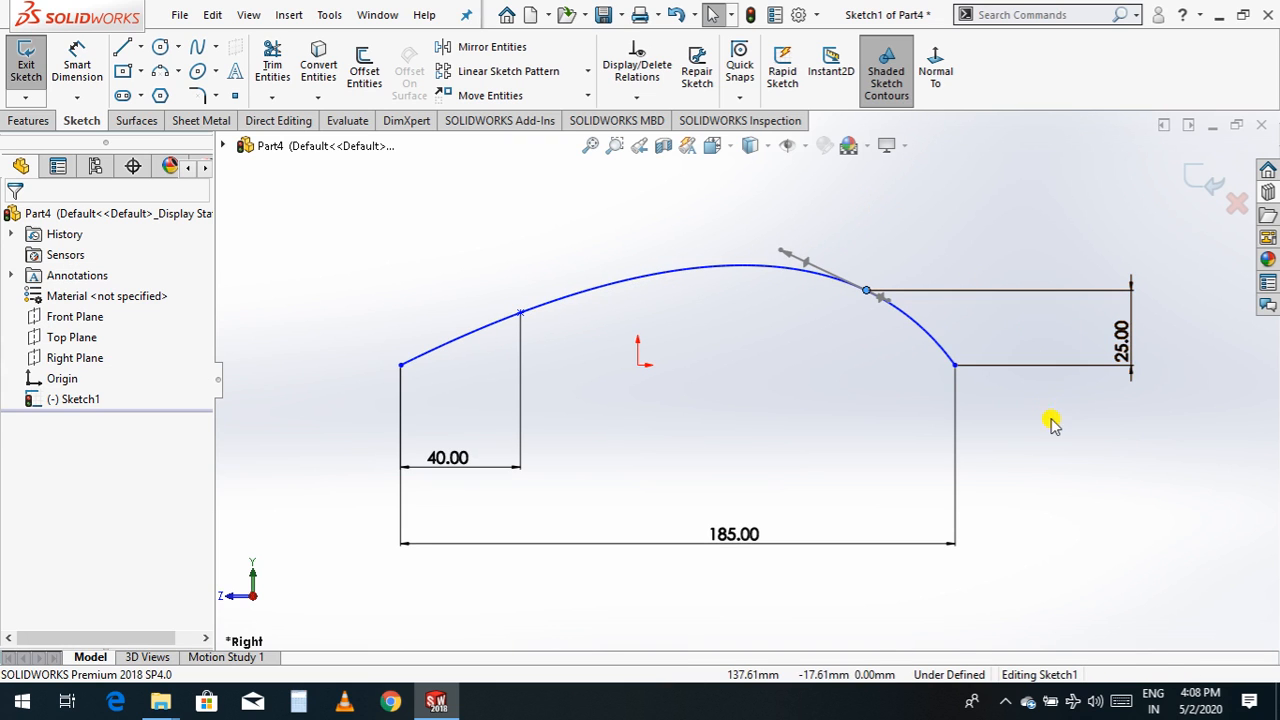
key("f")
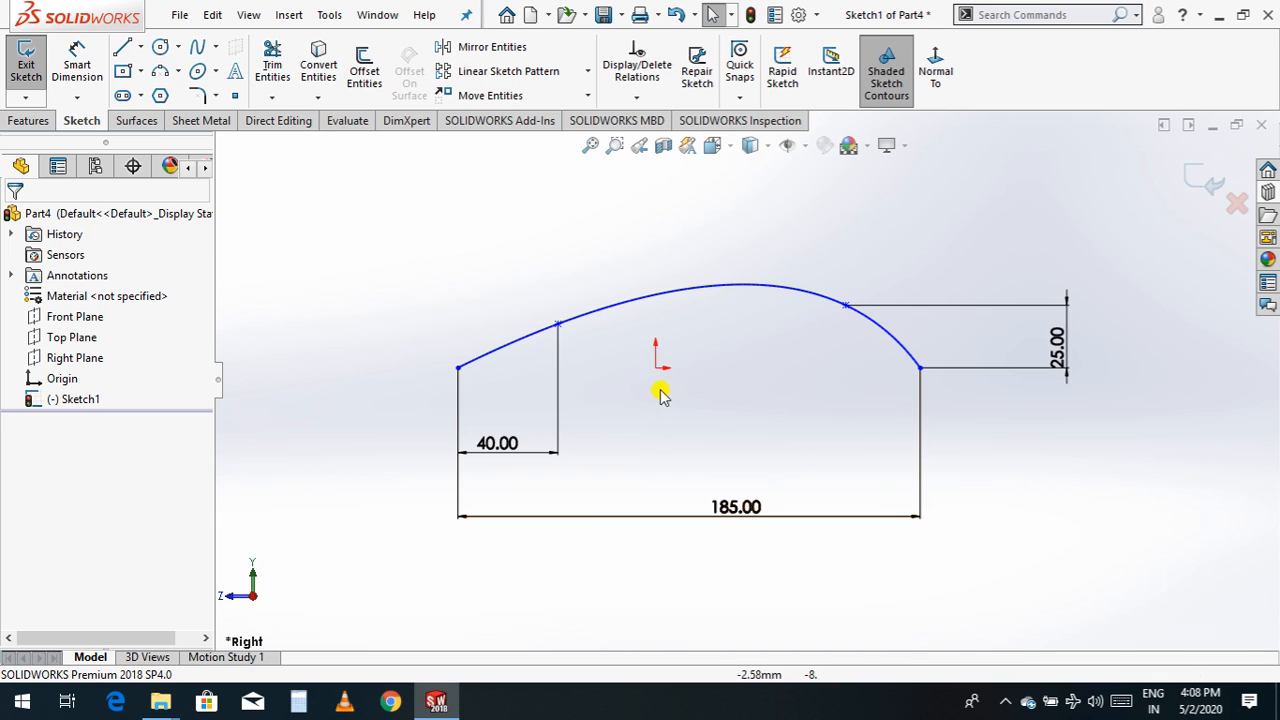
left_click(1210, 192)
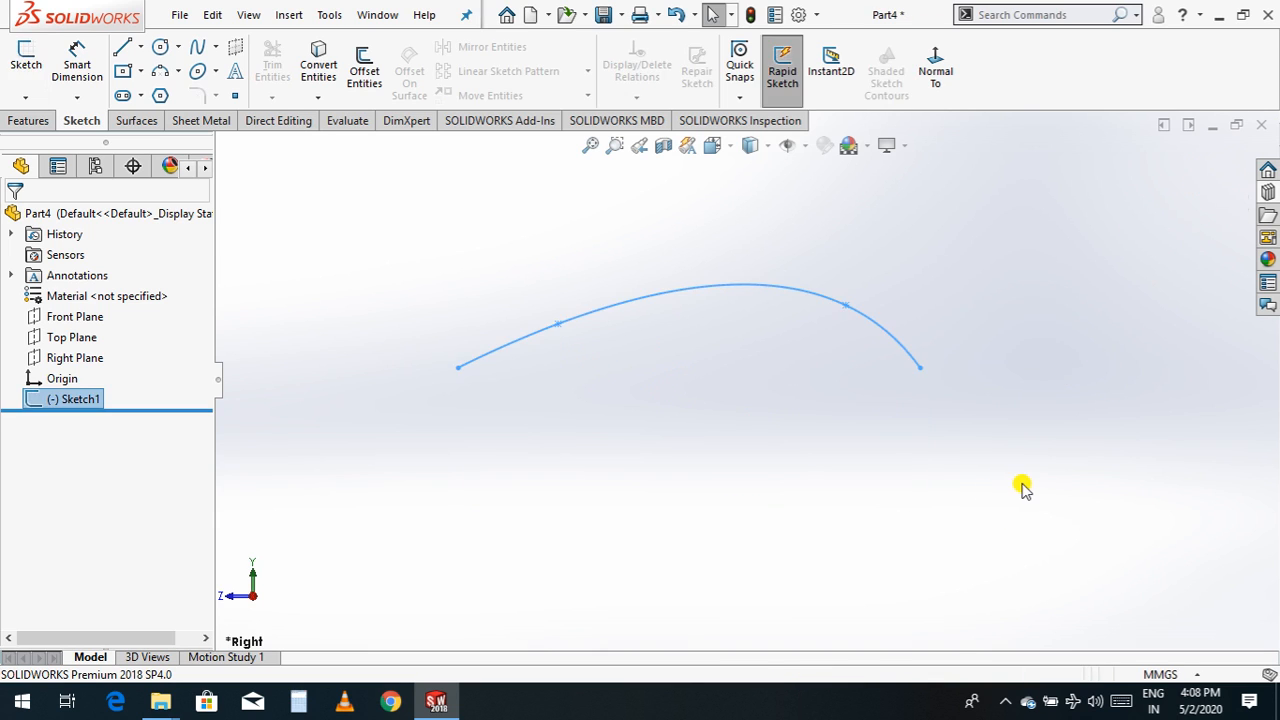
- Create a reference plane perpendicular to the spline and coincident with its left endpoint
right_click(790, 446)
left_click(808, 494)
left_click_drag(820, 491, 849, 489)
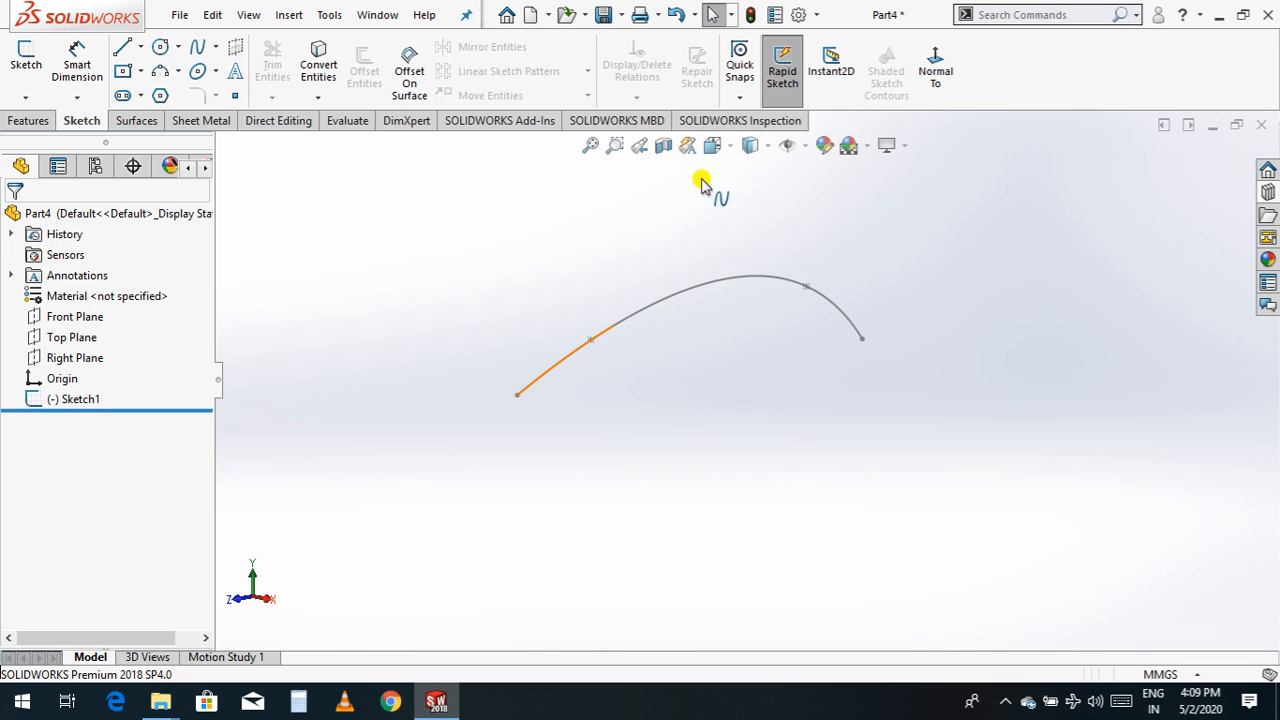
left_click(36, 120)
left_click(765, 98)
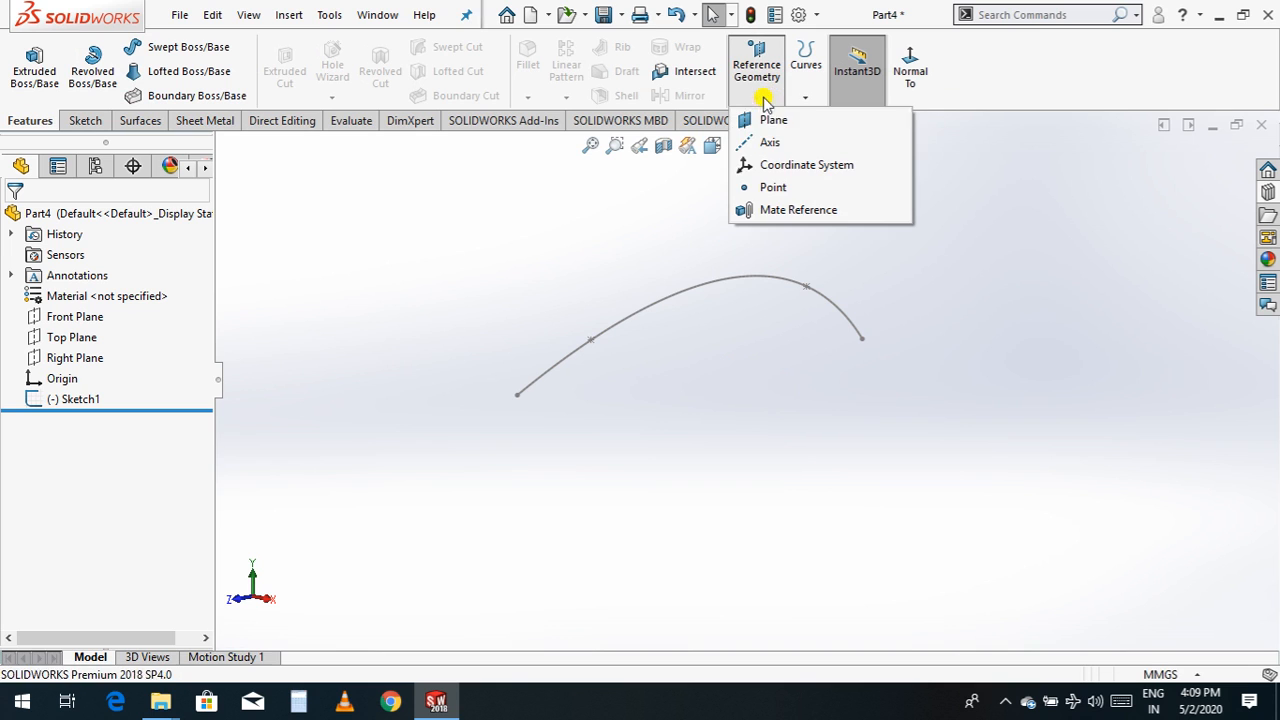
left_click(773, 121)
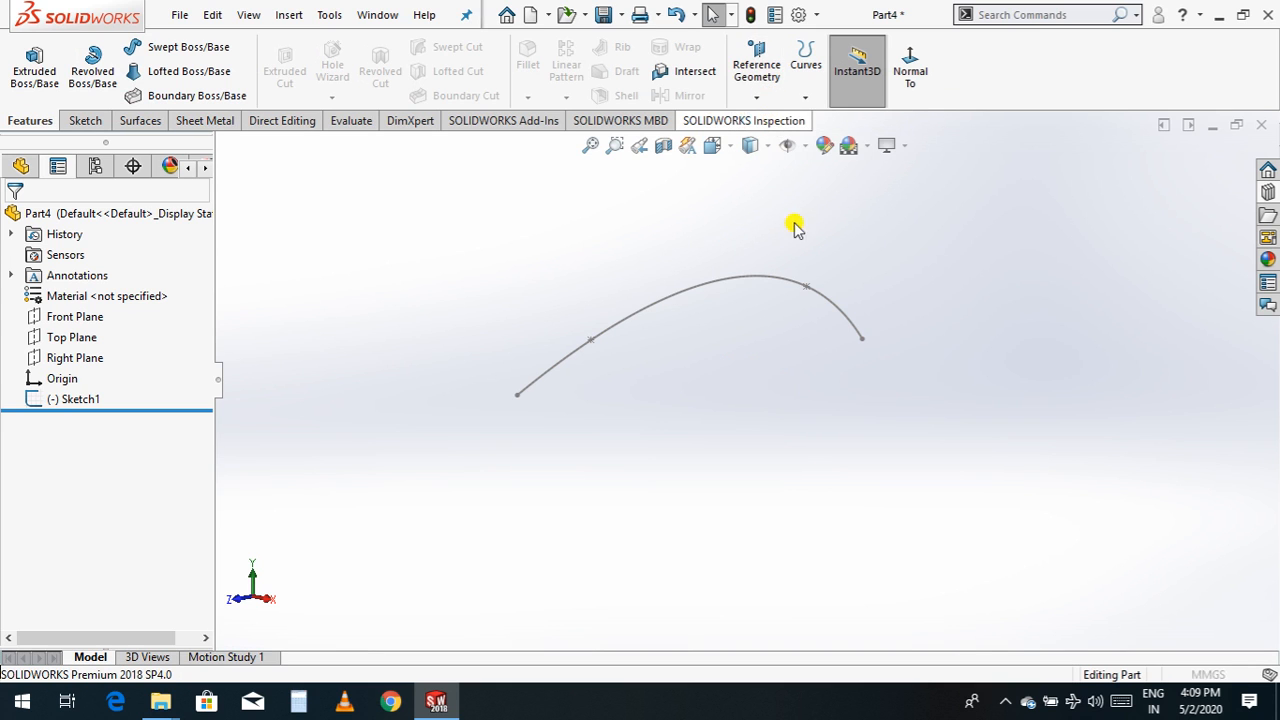
left_click(706, 289)
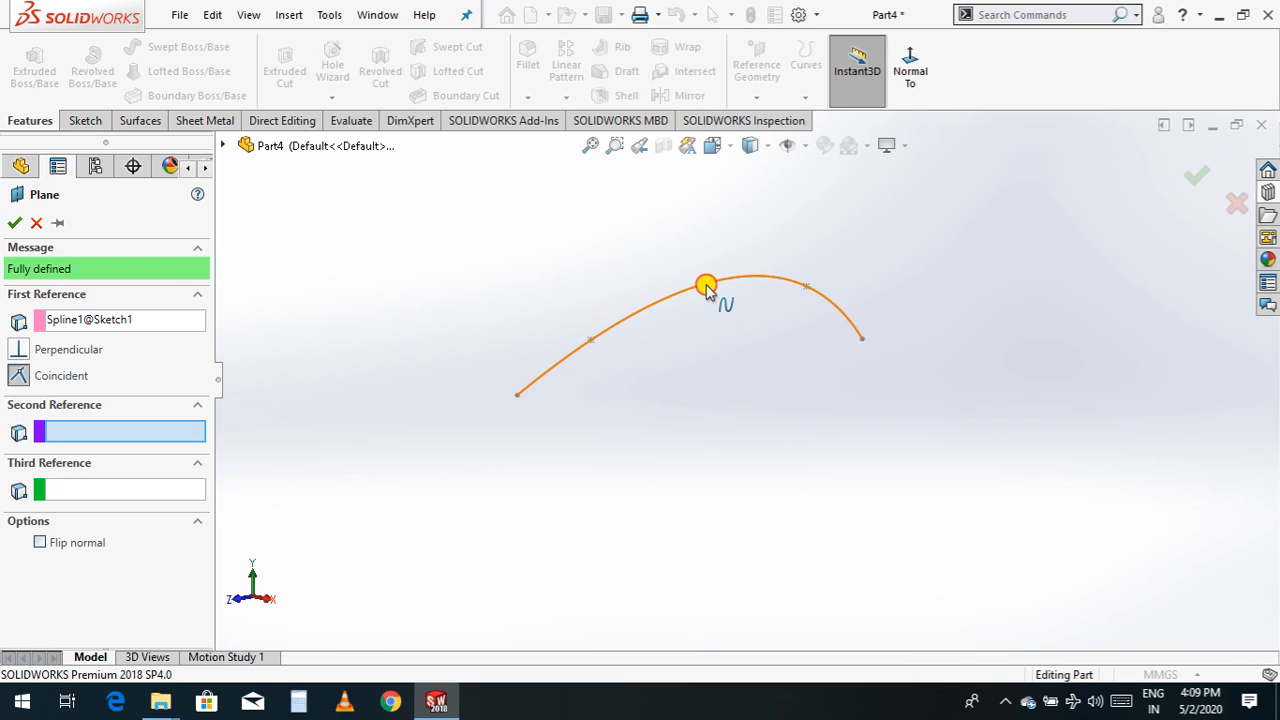
left_click(517, 396)
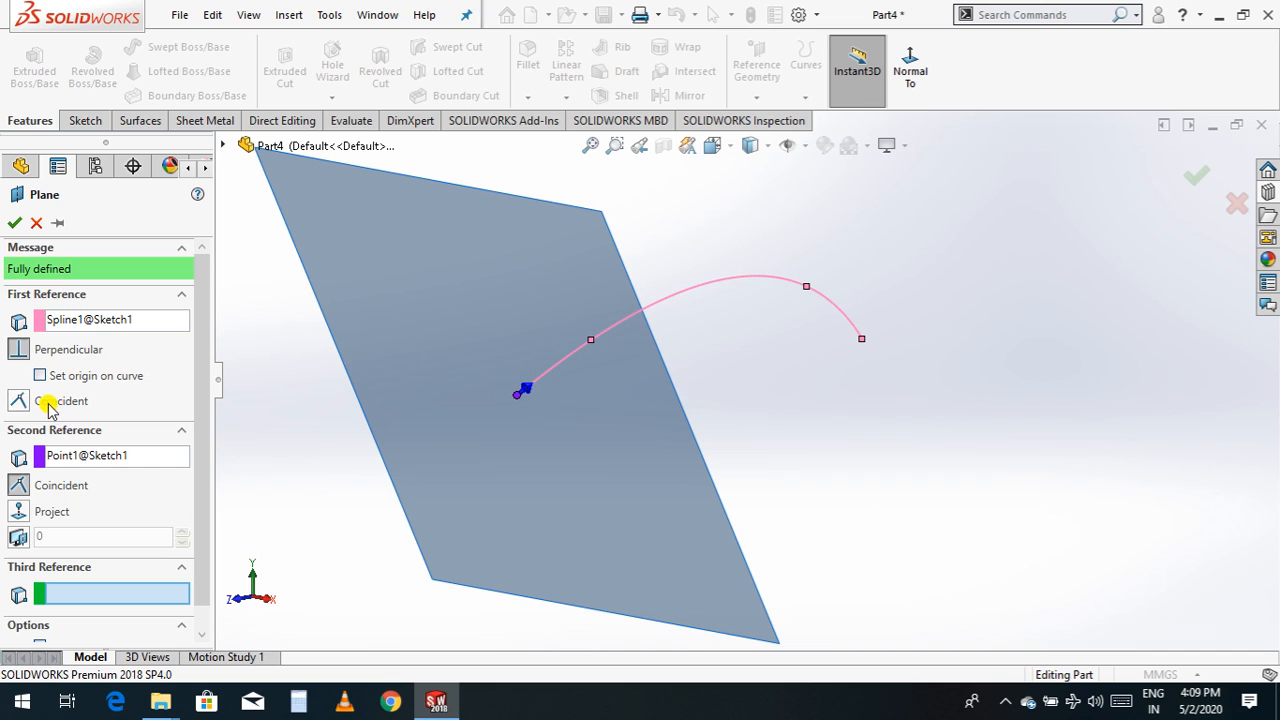
left_click(13, 222)
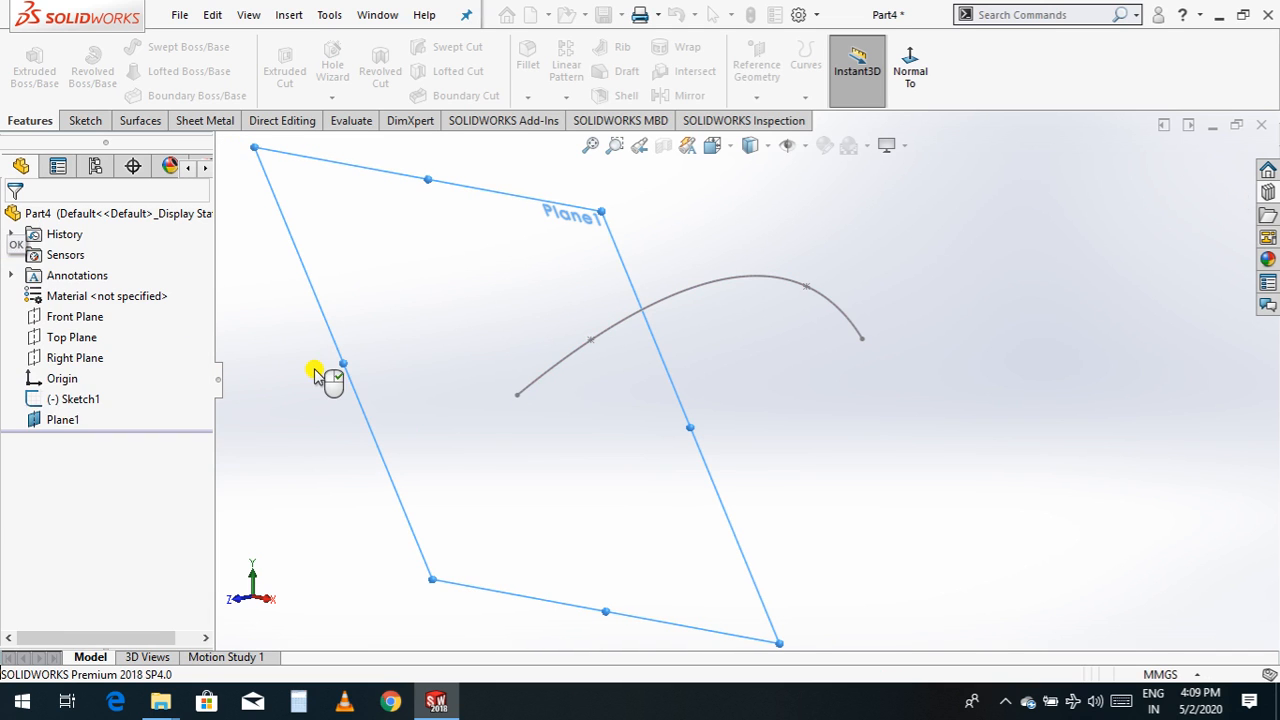
- Start a sketch on the new plane, viewed face-on, and draw a three-point arc of about 69 mm radius across the spline
scroll(470, 462, "up", 4)
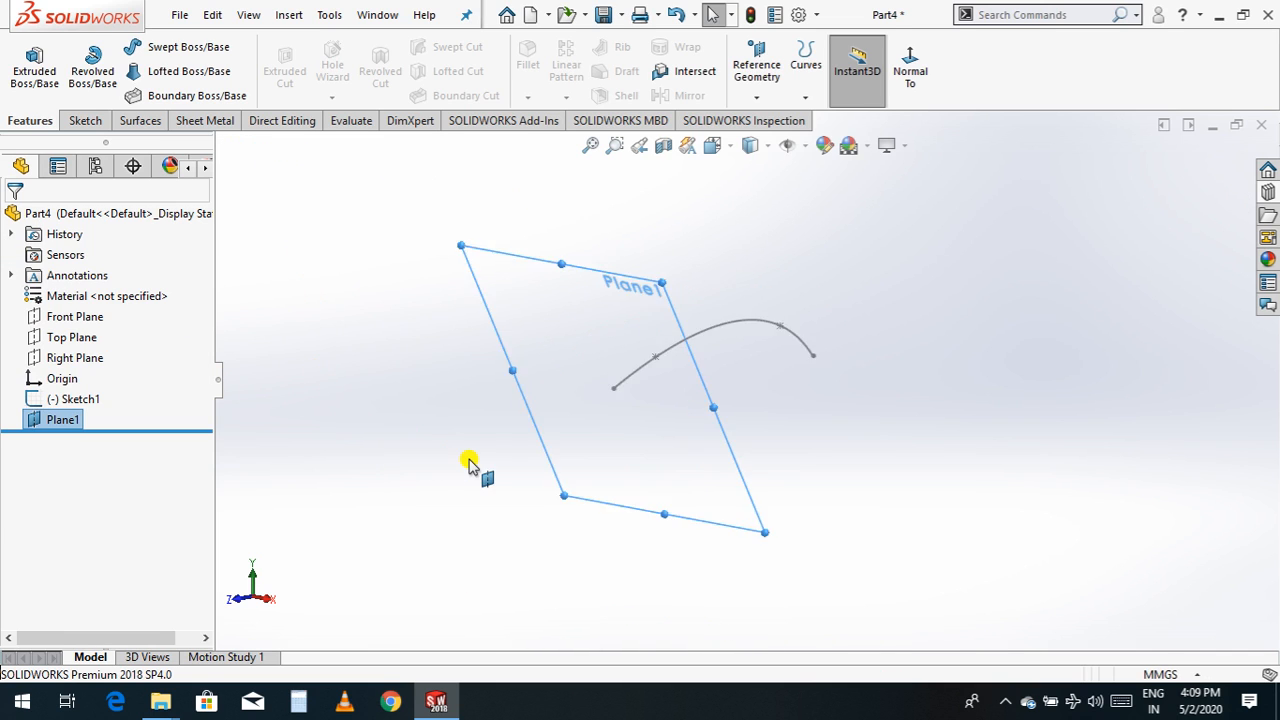
left_click(102, 120)
left_click(26, 62)
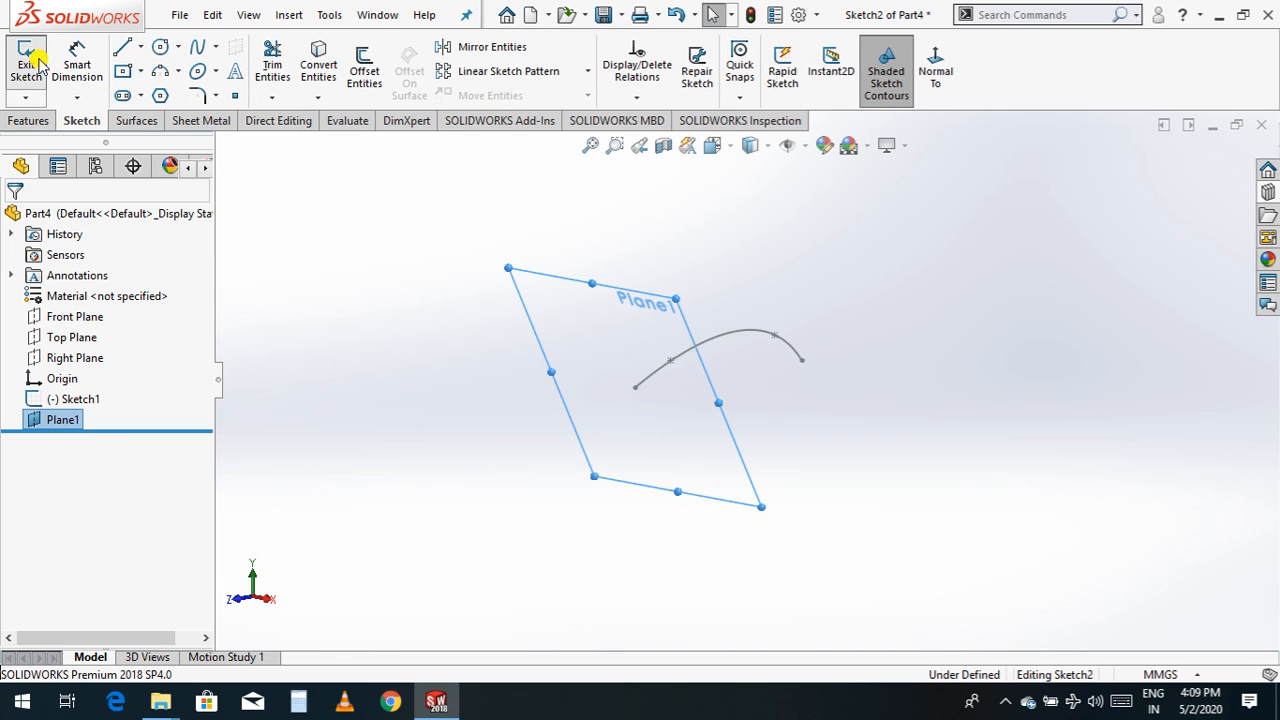
left_click(935, 68)
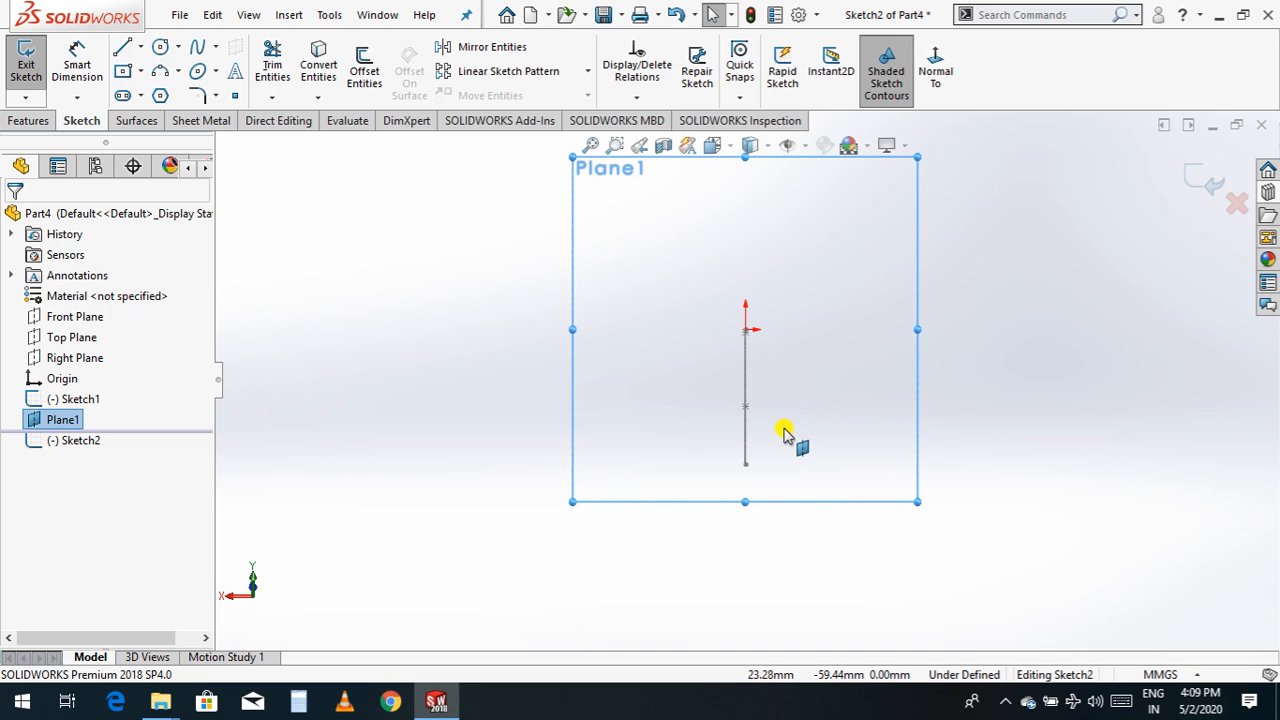
left_click(157, 76)
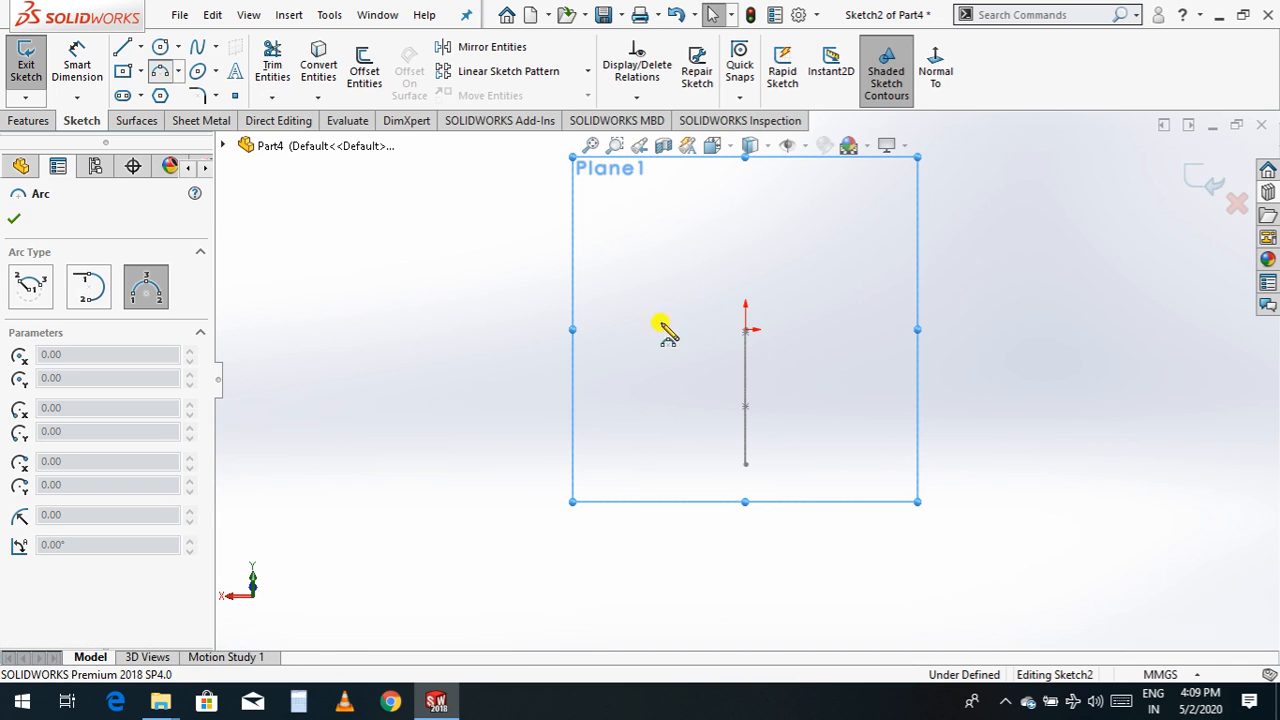
left_click(637, 388)
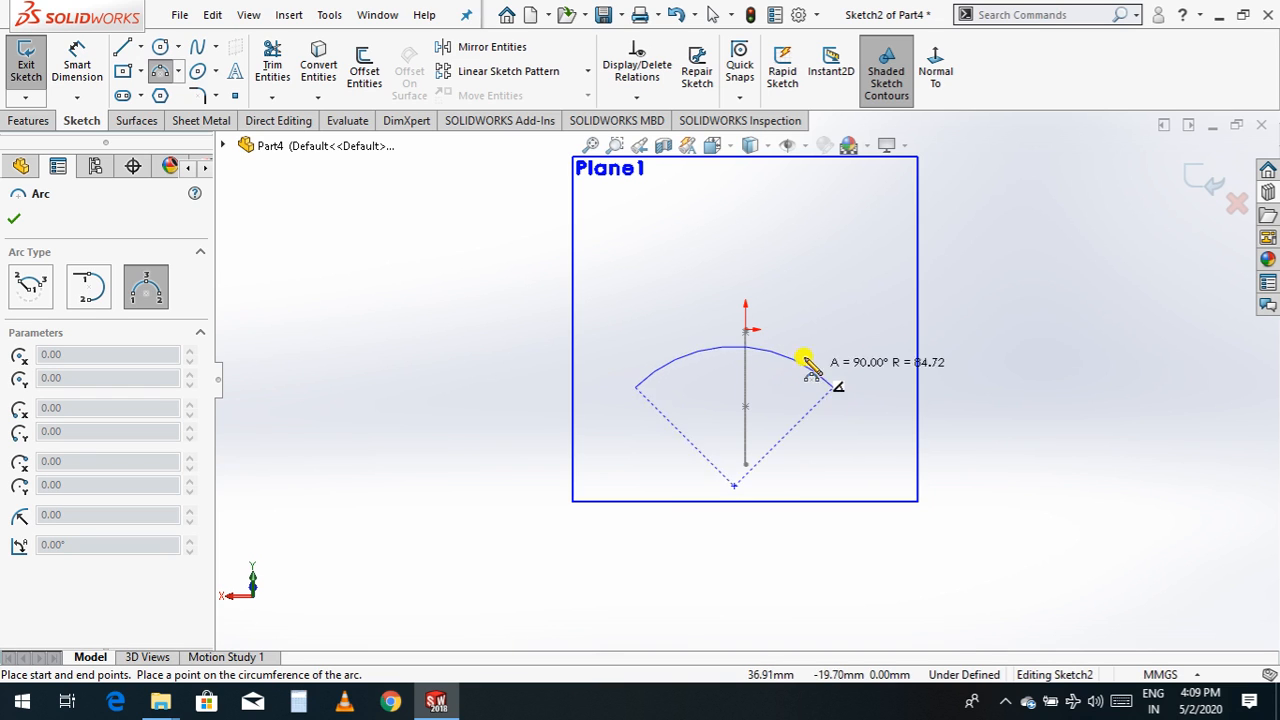
left_click(832, 386)
left_click(748, 333)
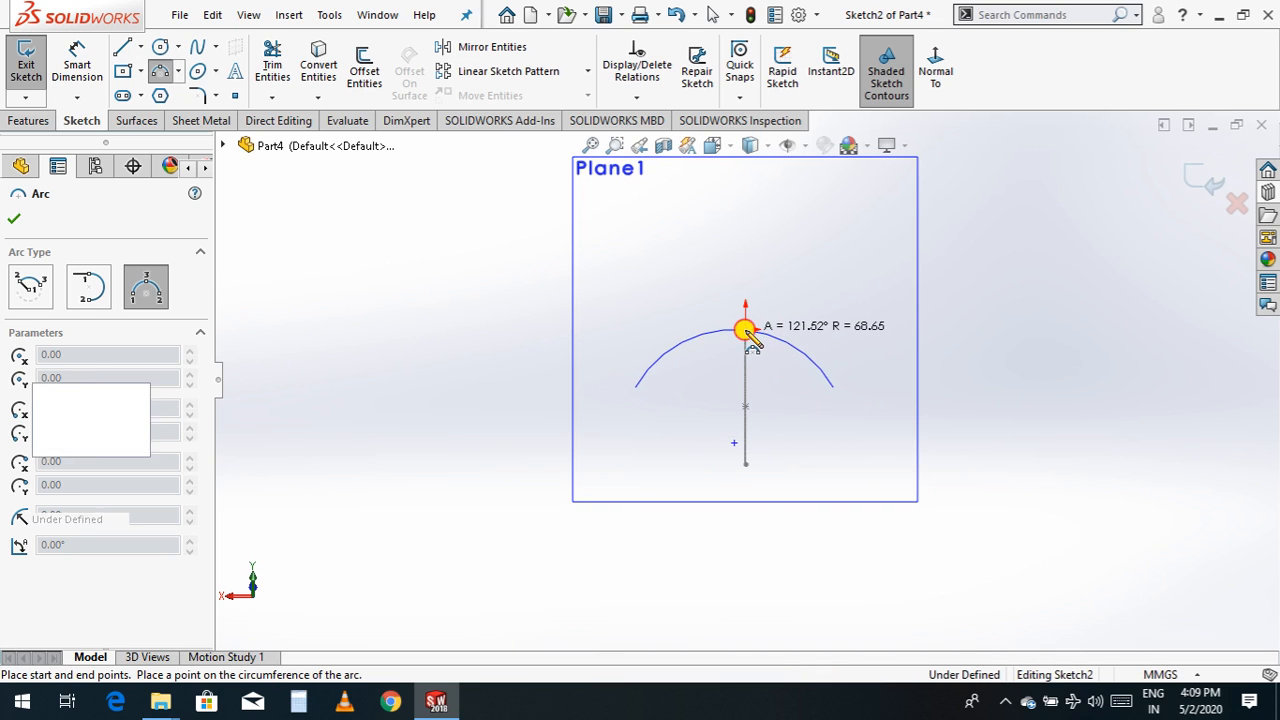
- Dimension the arc's radius as 120 mm
left_click(72, 66)
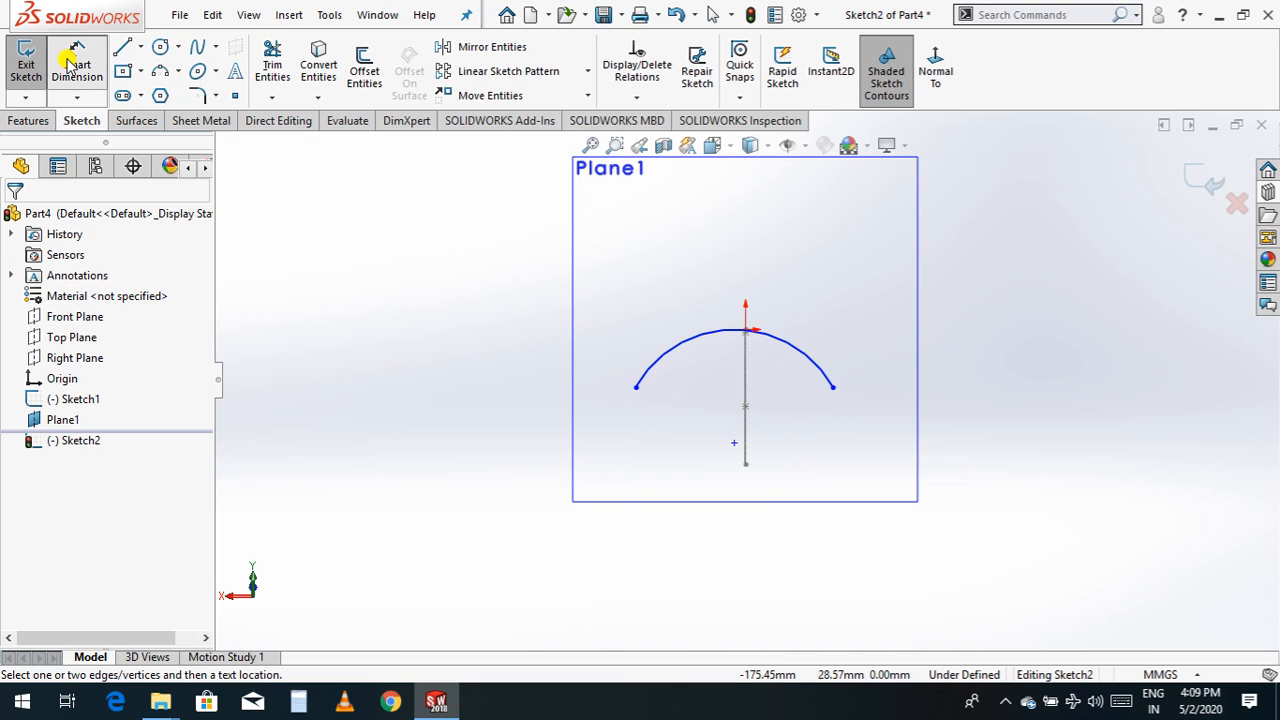
key("d")
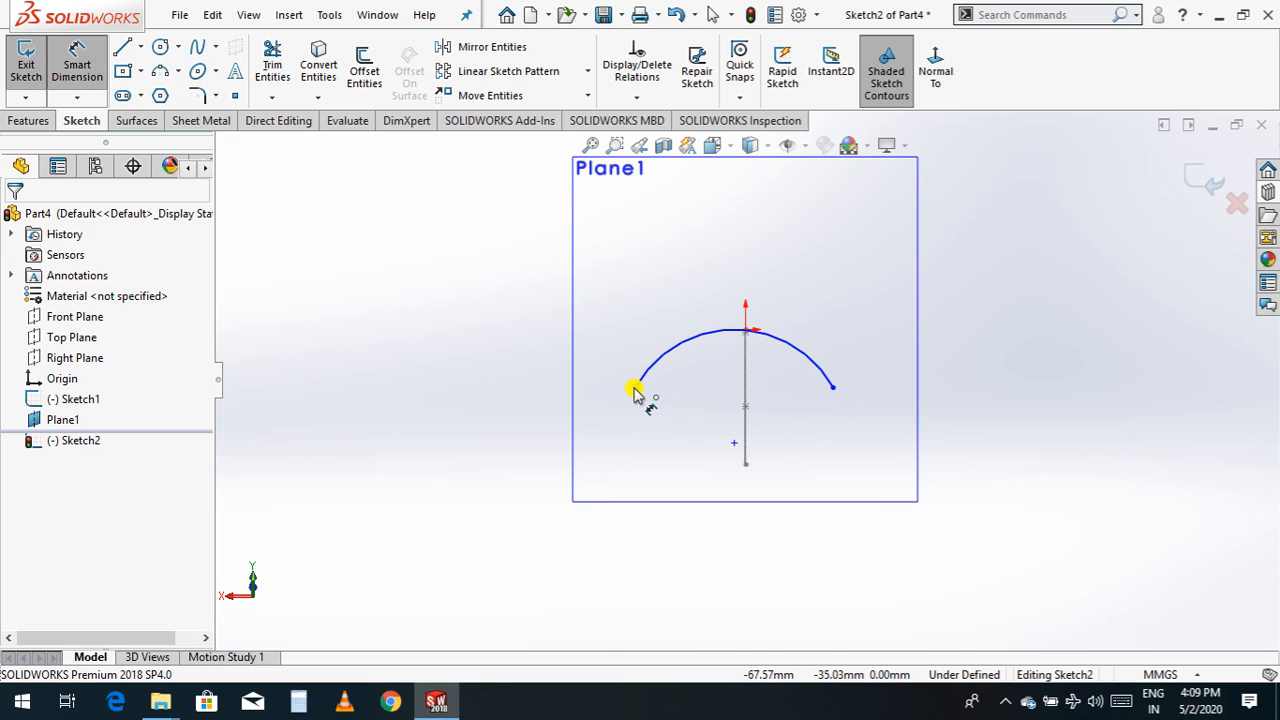
left_click(706, 345)
left_click(723, 393)
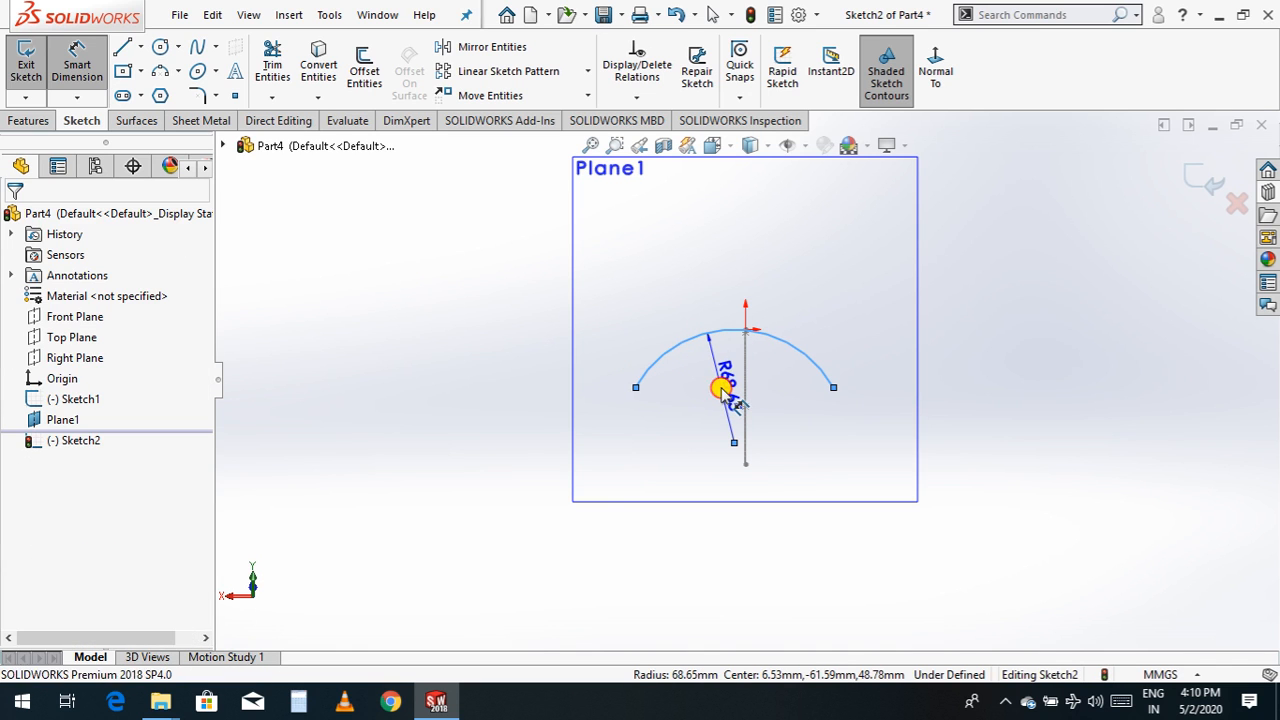
type("20")
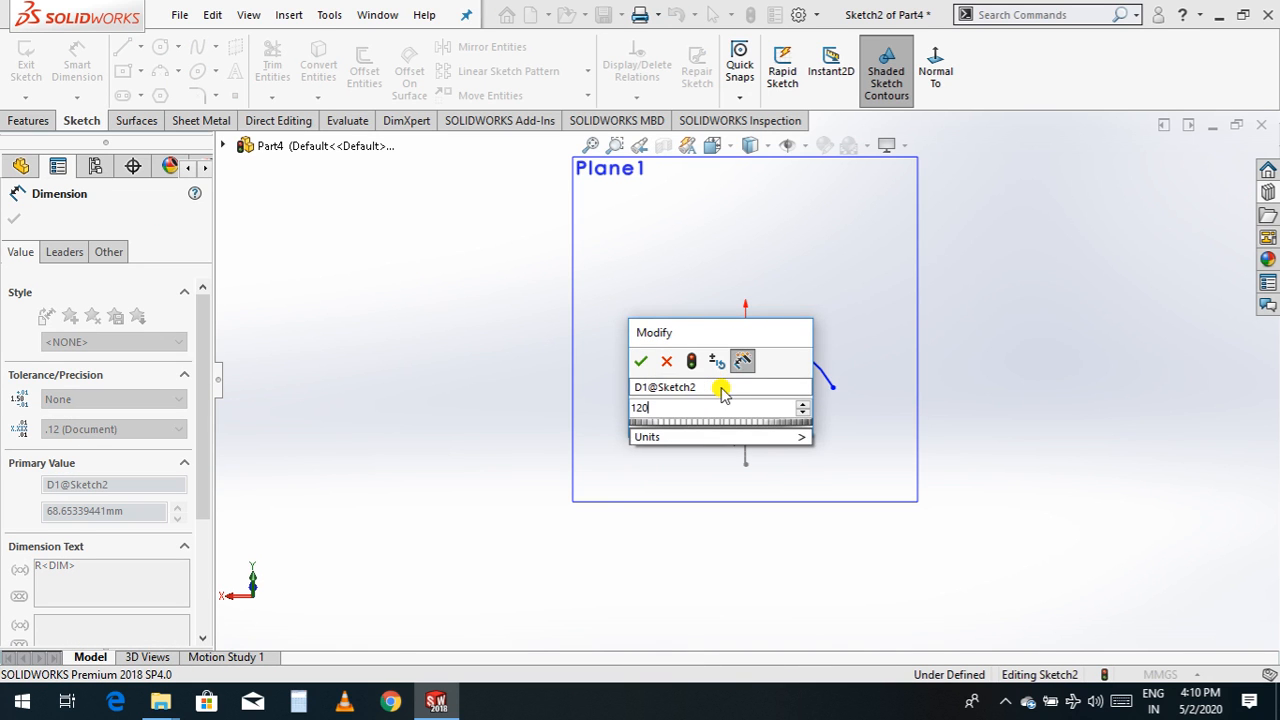
key("Return")
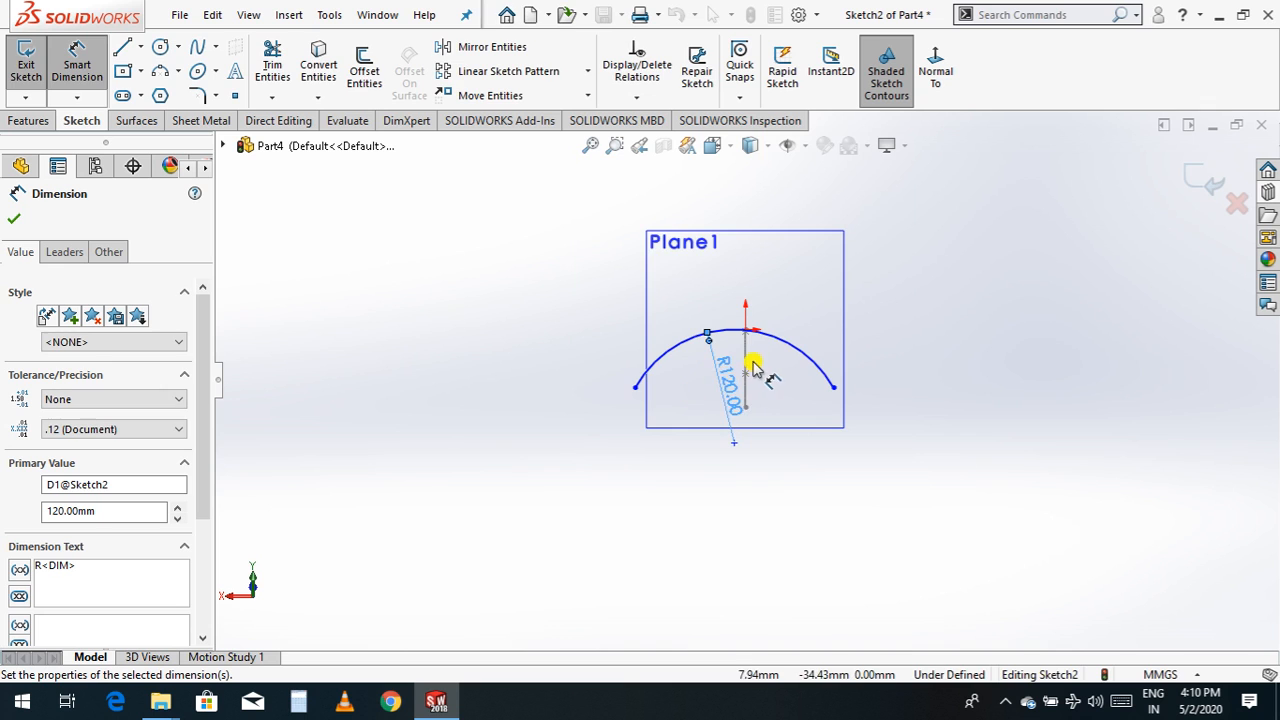
- Dimension the distance between the arc's two endpoints as 120 mm and finish dimensioning
left_click(384, 442)
left_click(989, 442)
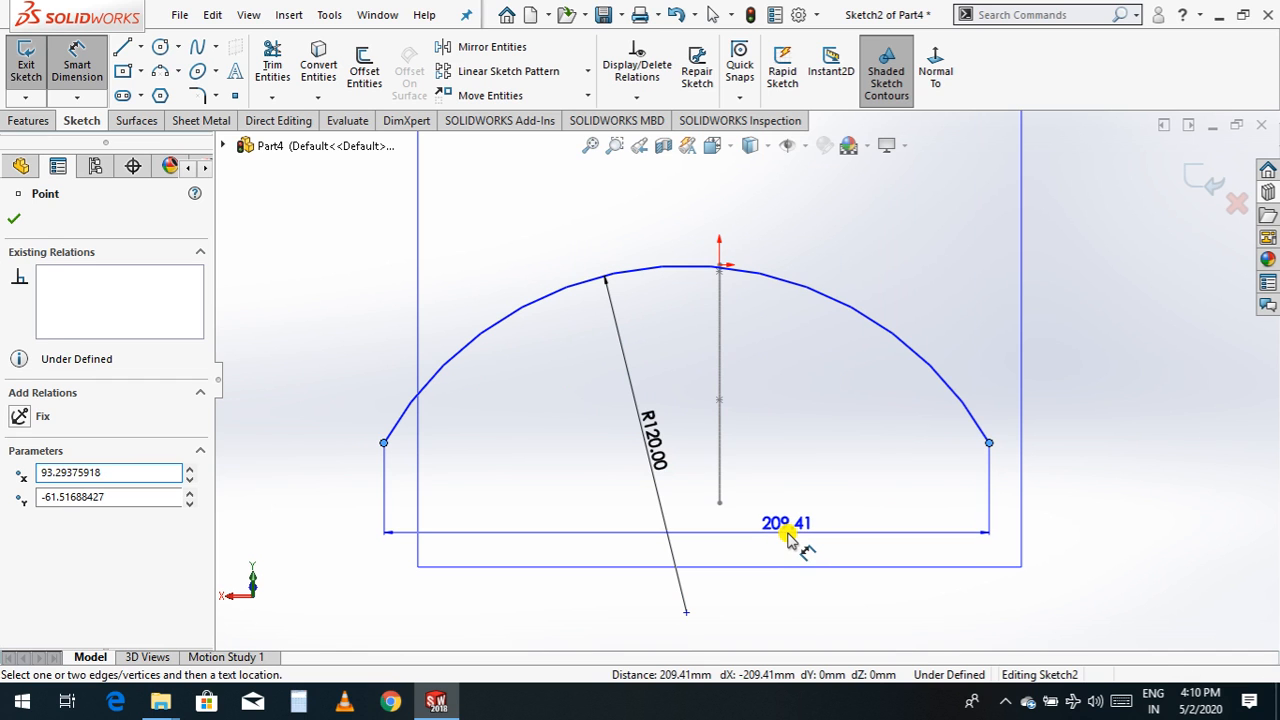
left_click(788, 538)
type("120")
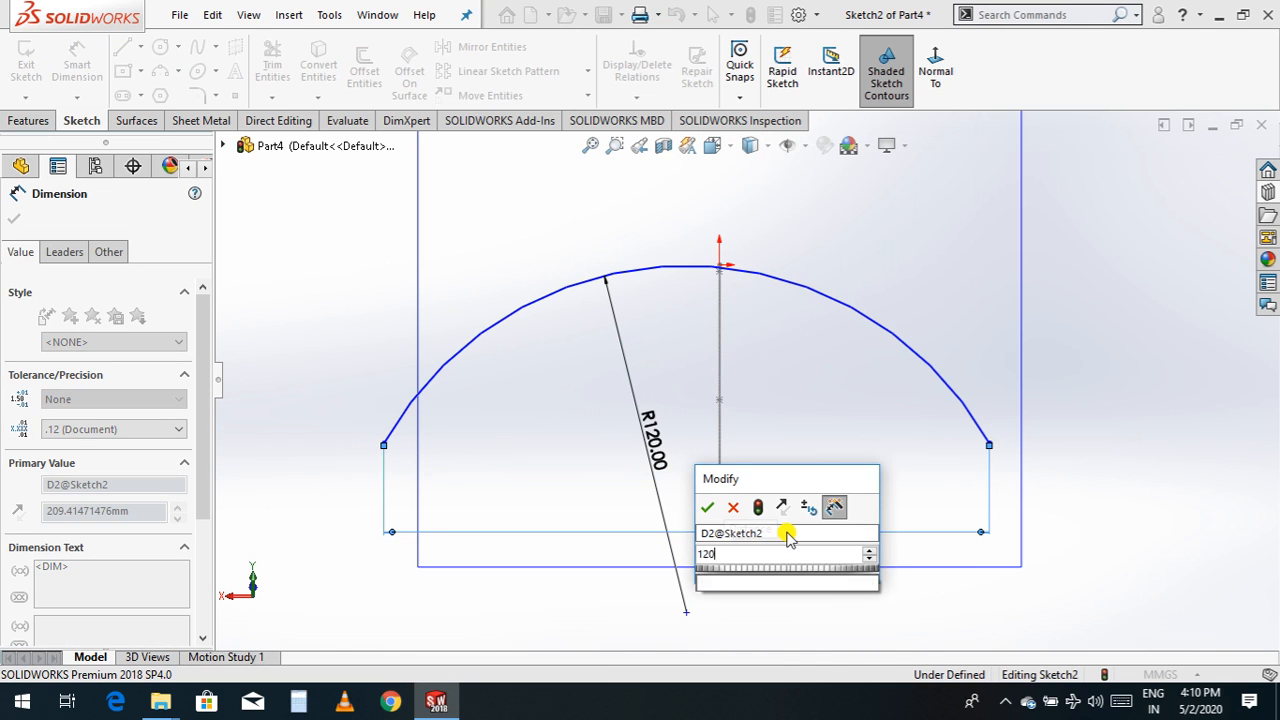
key("Return")
key("f")
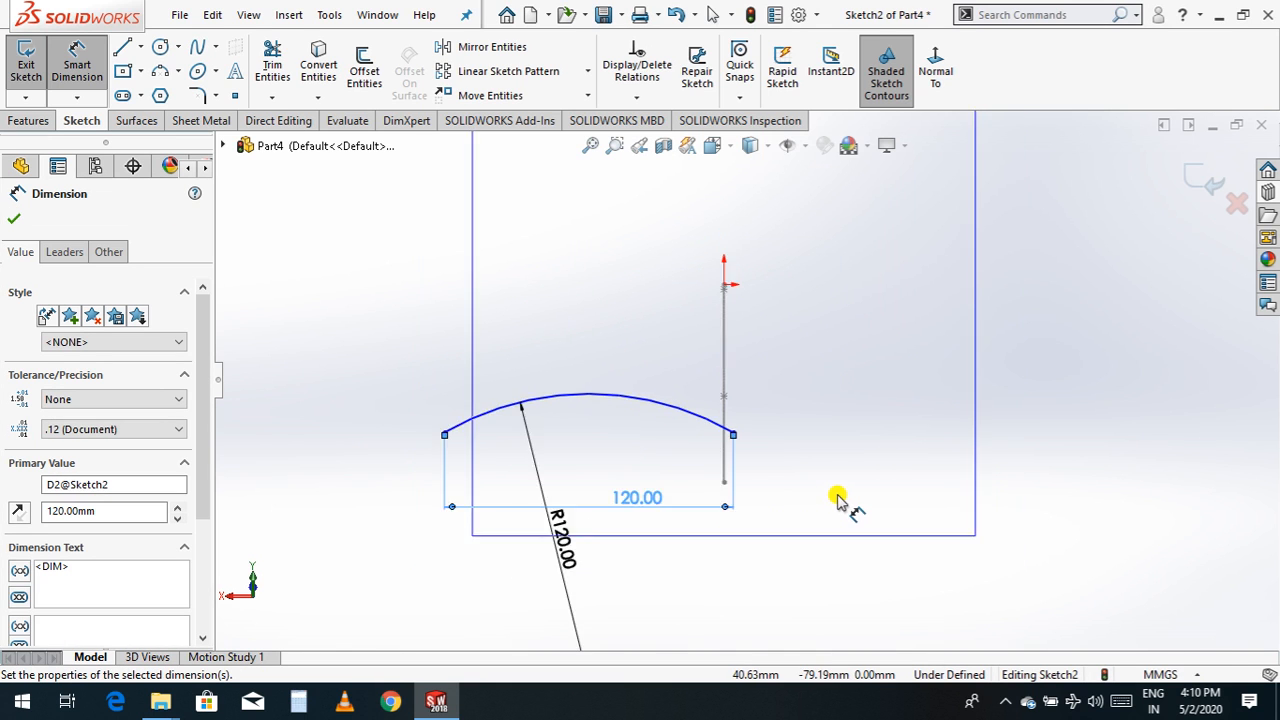
left_click(14, 218)
- Move the arc's right endpoint so the arc straddles the spline, and add a horizontal relation between its two endpoints
left_click_drag(740, 417, 822, 357)
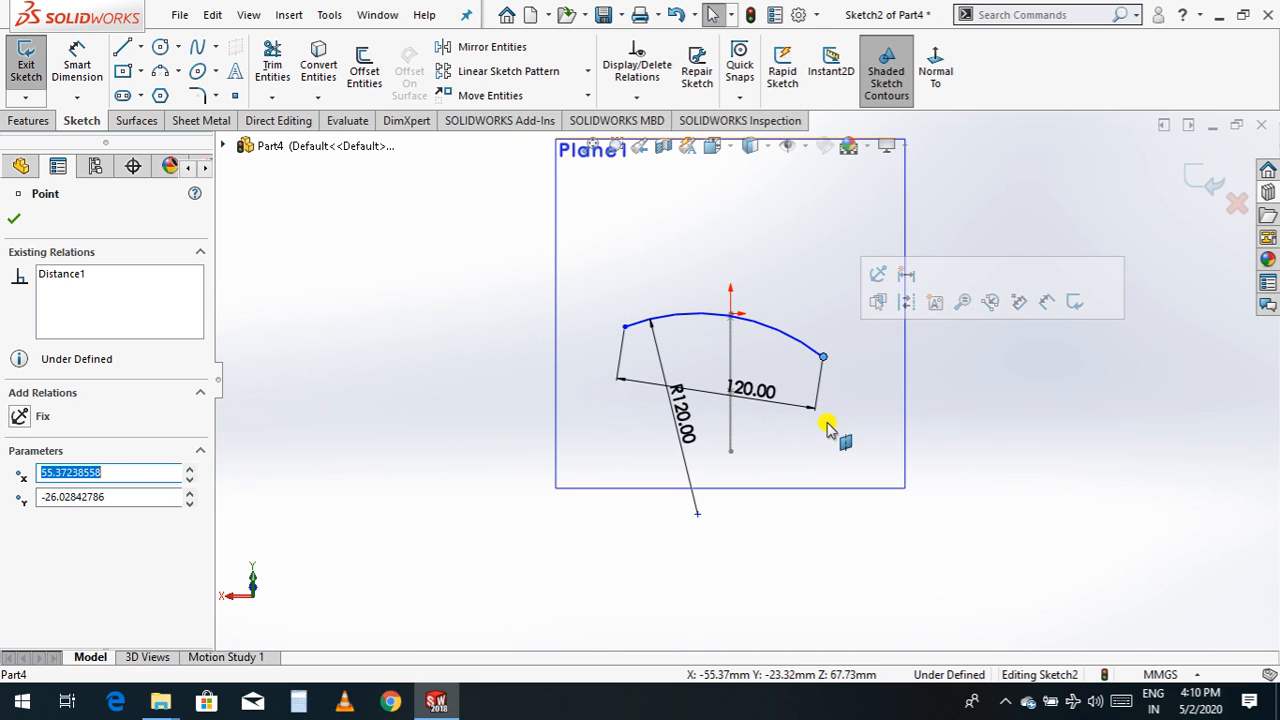
left_click(833, 563)
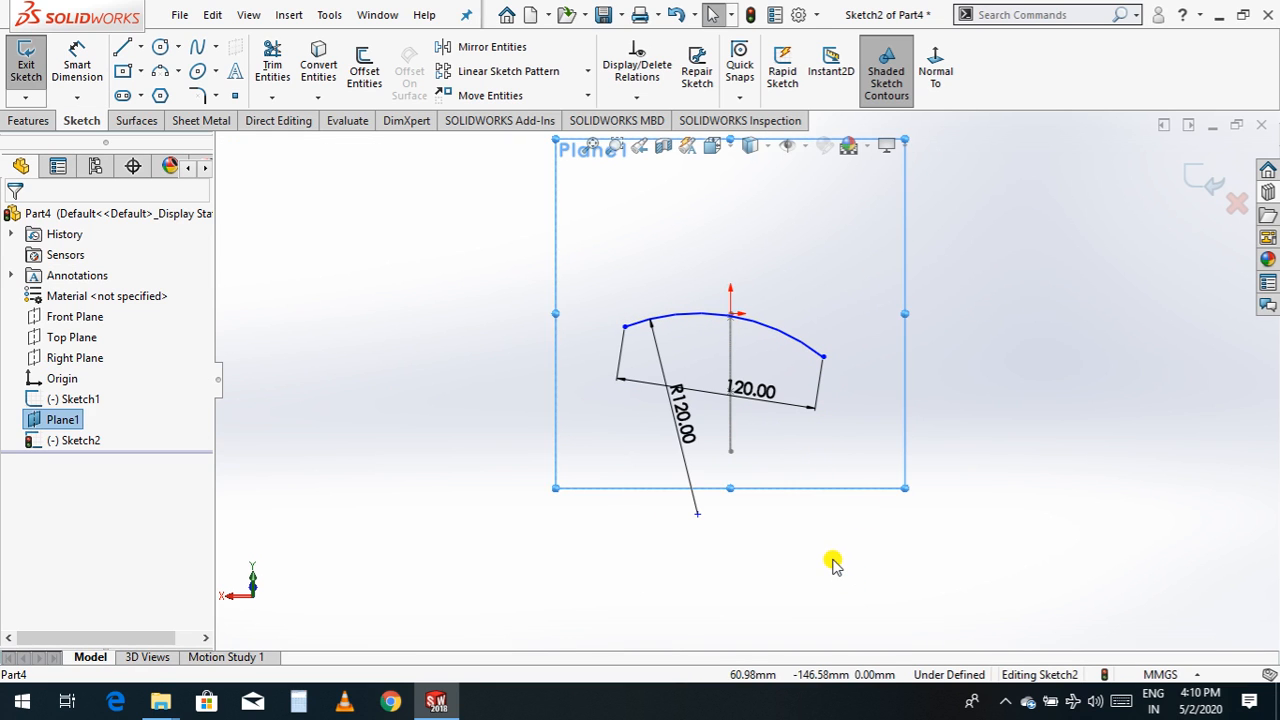
left_click(625, 327)
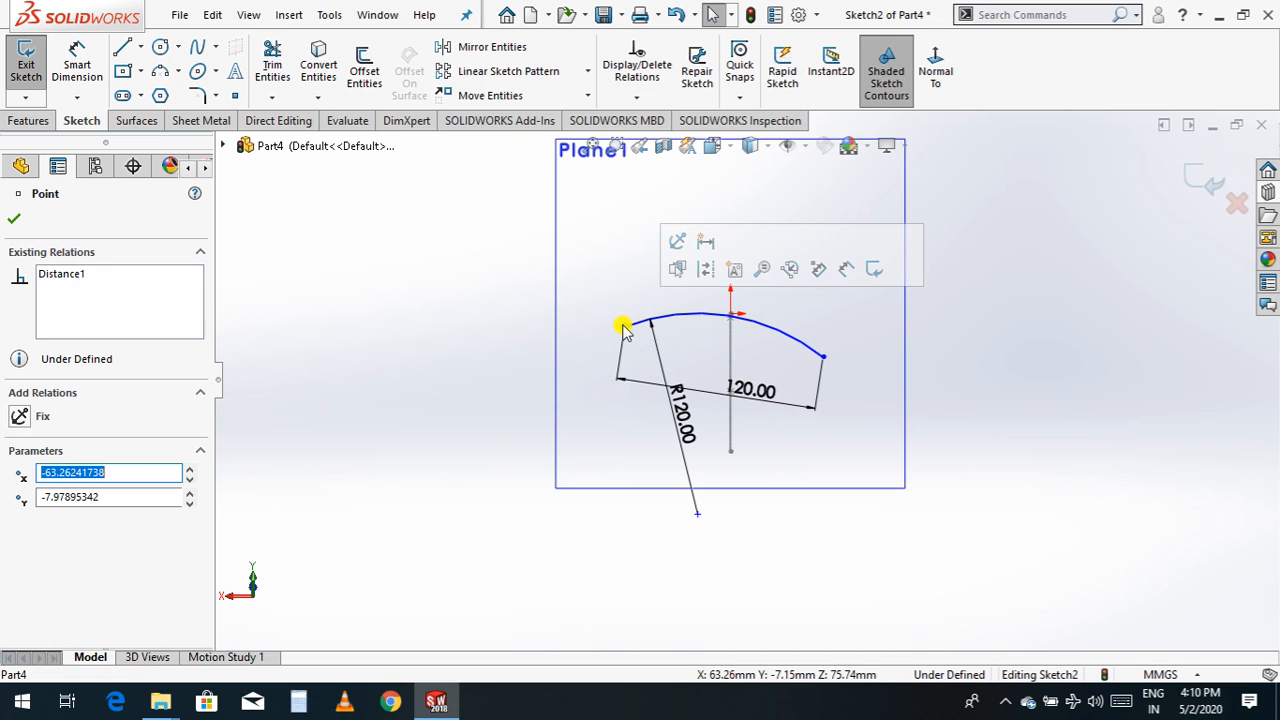
left_click(823, 357, "ctrl")
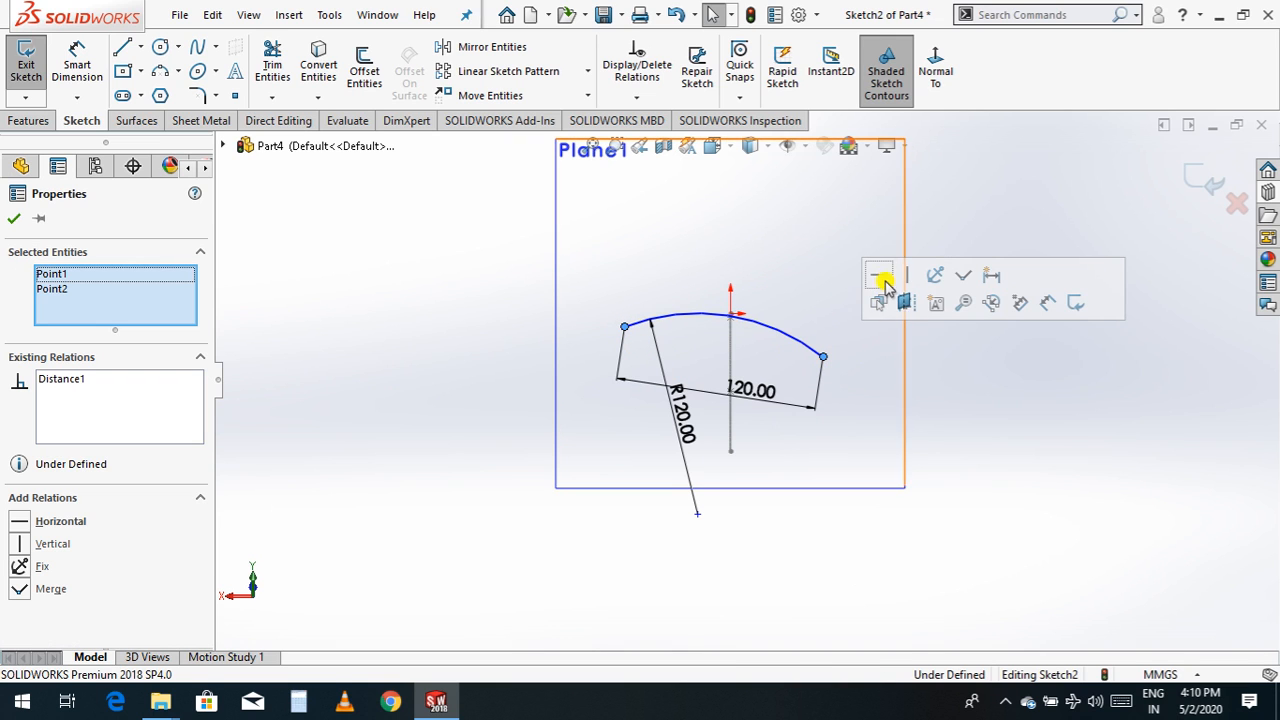
left_click(881, 277)
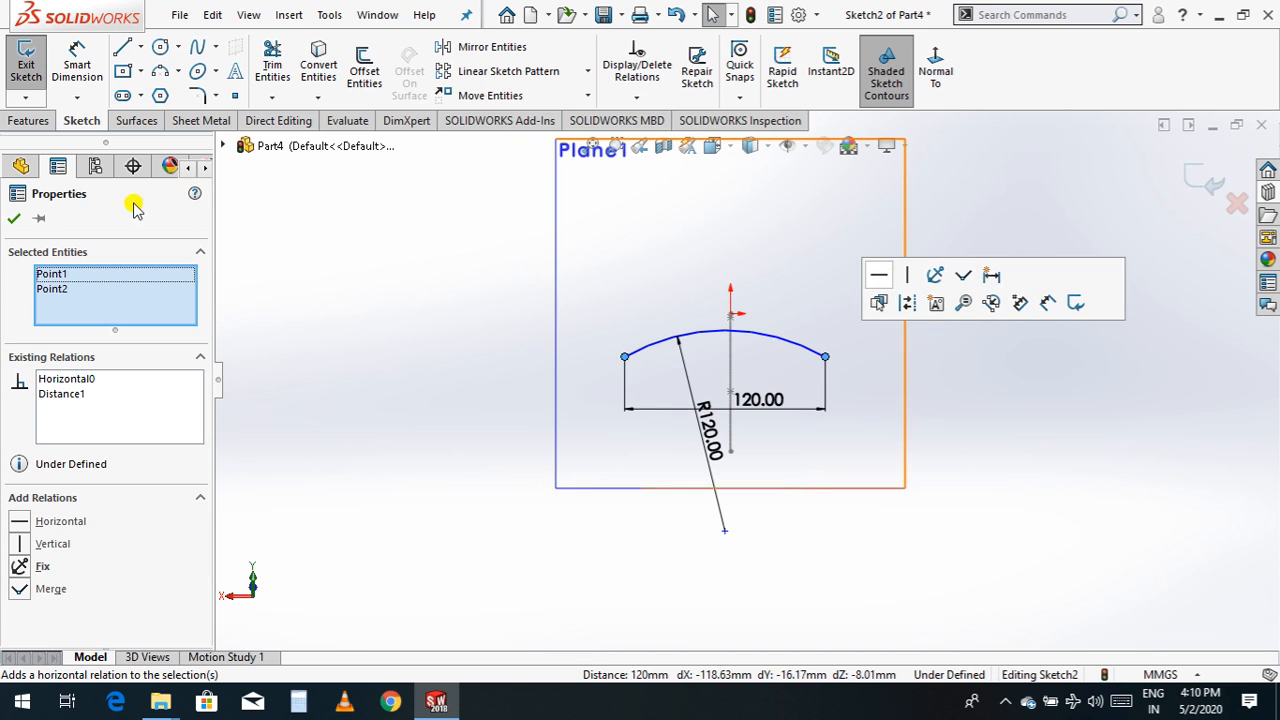
left_click(12, 219)
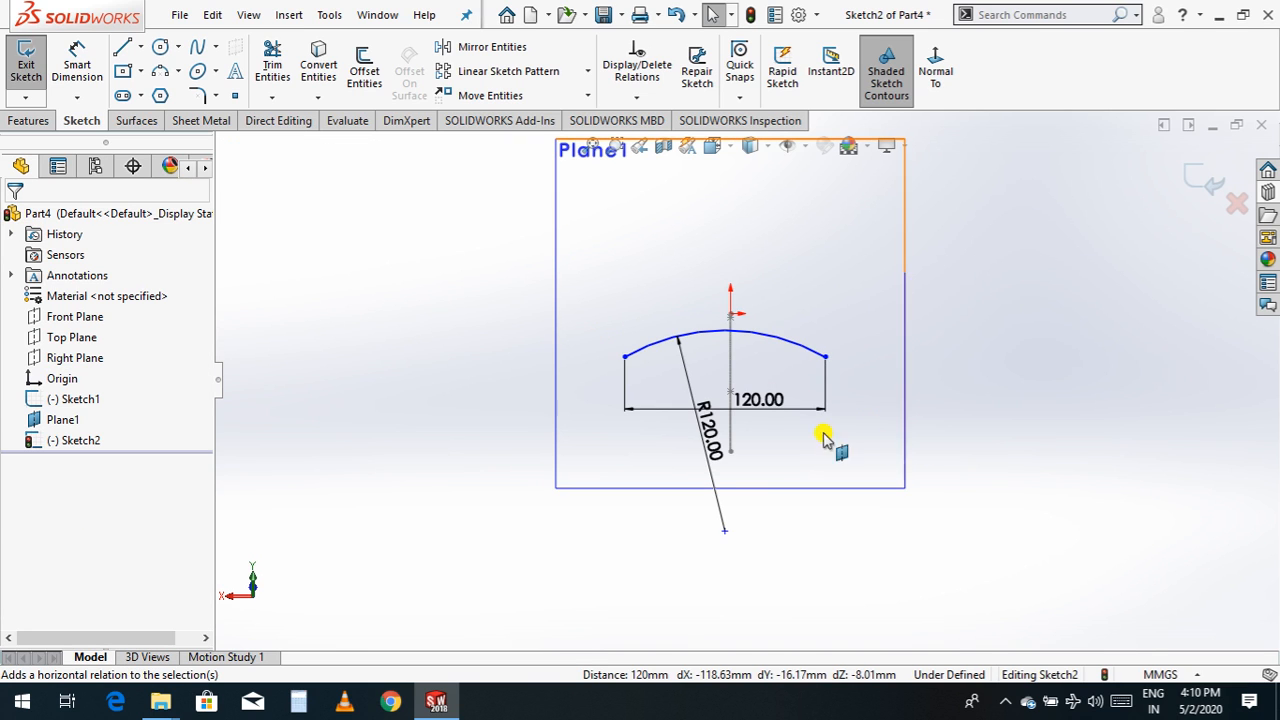
- Exit the arc sketch and hide the reference plane it was drawn on
scroll(800, 425, "down", 3)
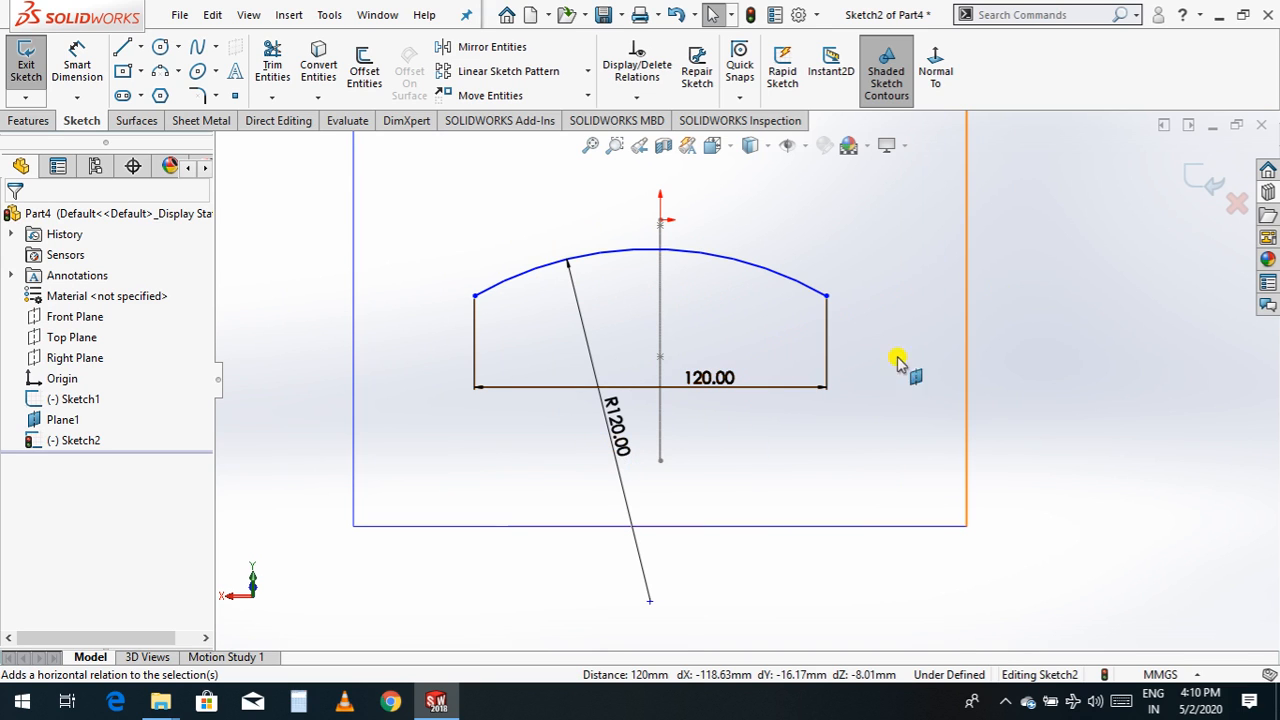
left_click(1204, 185)
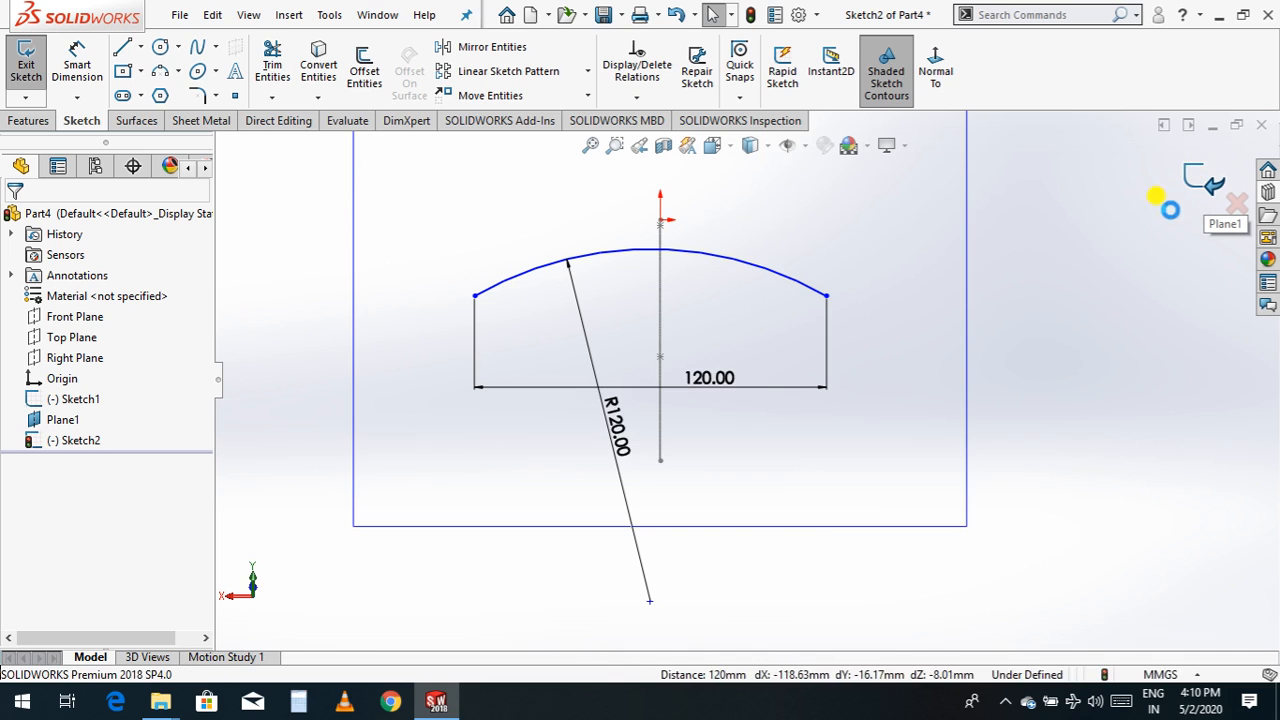
left_click(1046, 374)
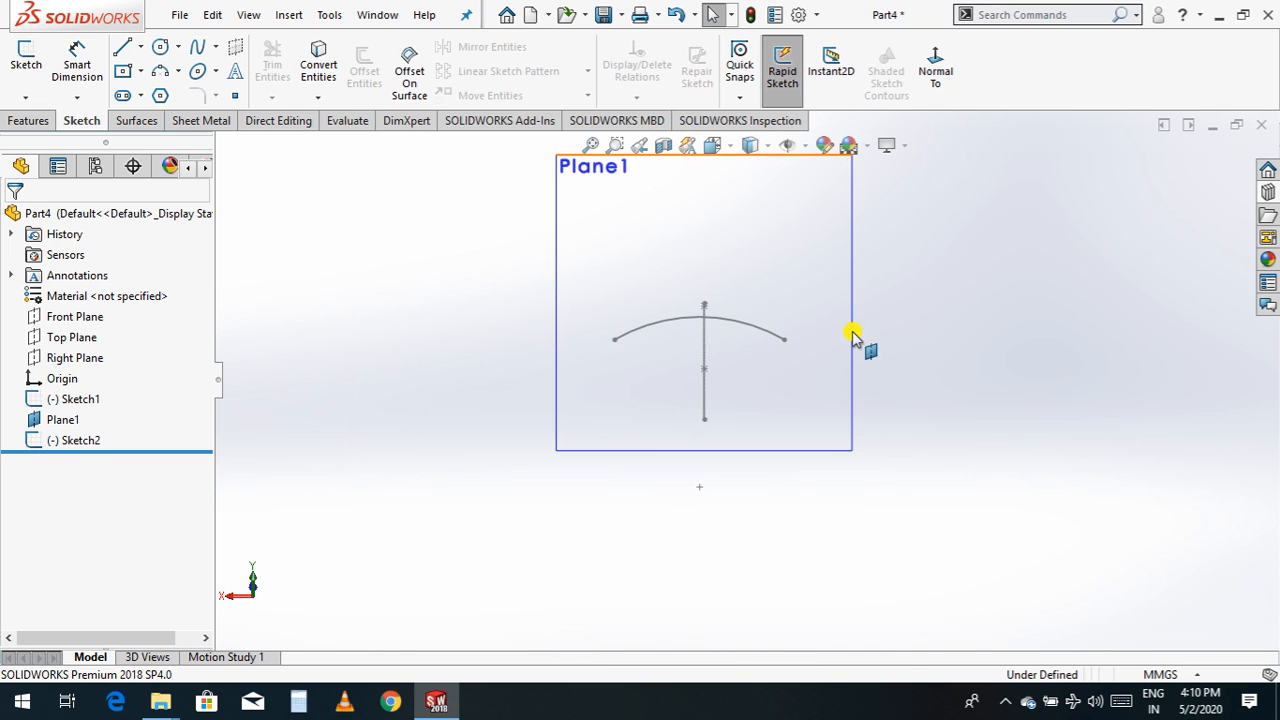
left_click(852, 335)
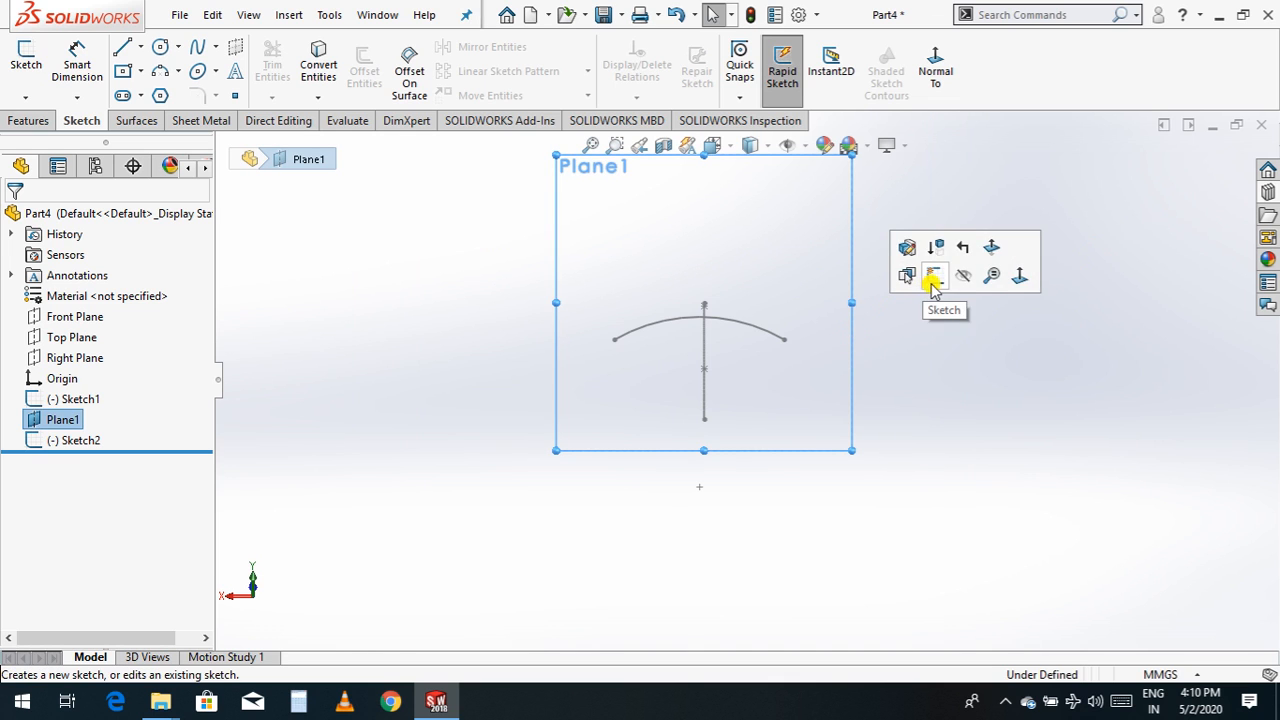
left_click(966, 277)
- Create a reference plane offset 10 mm from the Top Plane with the offset direction flipped
right_click(972, 337)
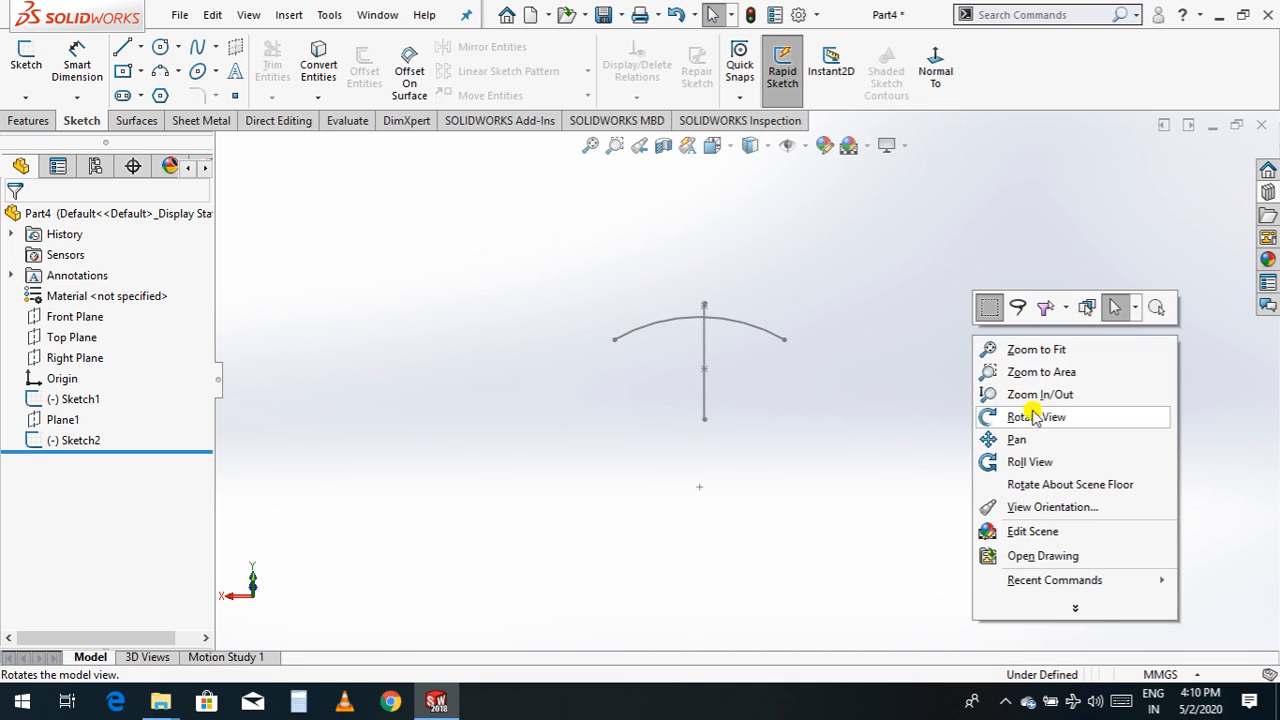
left_click(995, 412)
mouse_move(1005, 411)
left_mouse_down()
mouse_move(959, 392)
mouse_move(981, 441)
mouse_move(956, 329)
mouse_move(917, 380)
mouse_move(880, 383)
mouse_move(951, 360)
mouse_move(1122, 385)
mouse_move(1142, 455)
mouse_move(1104, 464)
mouse_move(1091, 443)
mouse_move(1126, 477)
mouse_move(955, 404)
mouse_move(1023, 380)
mouse_move(1034, 451)
left_mouse_up()
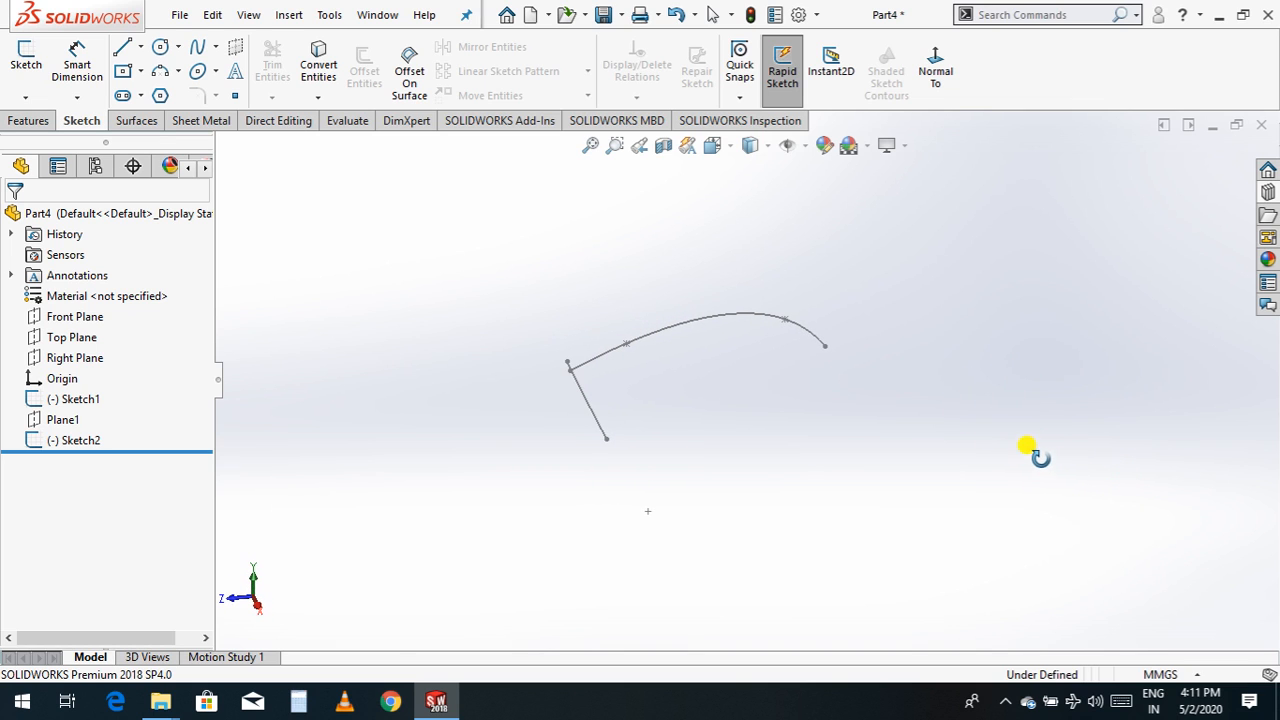
key("Escape")
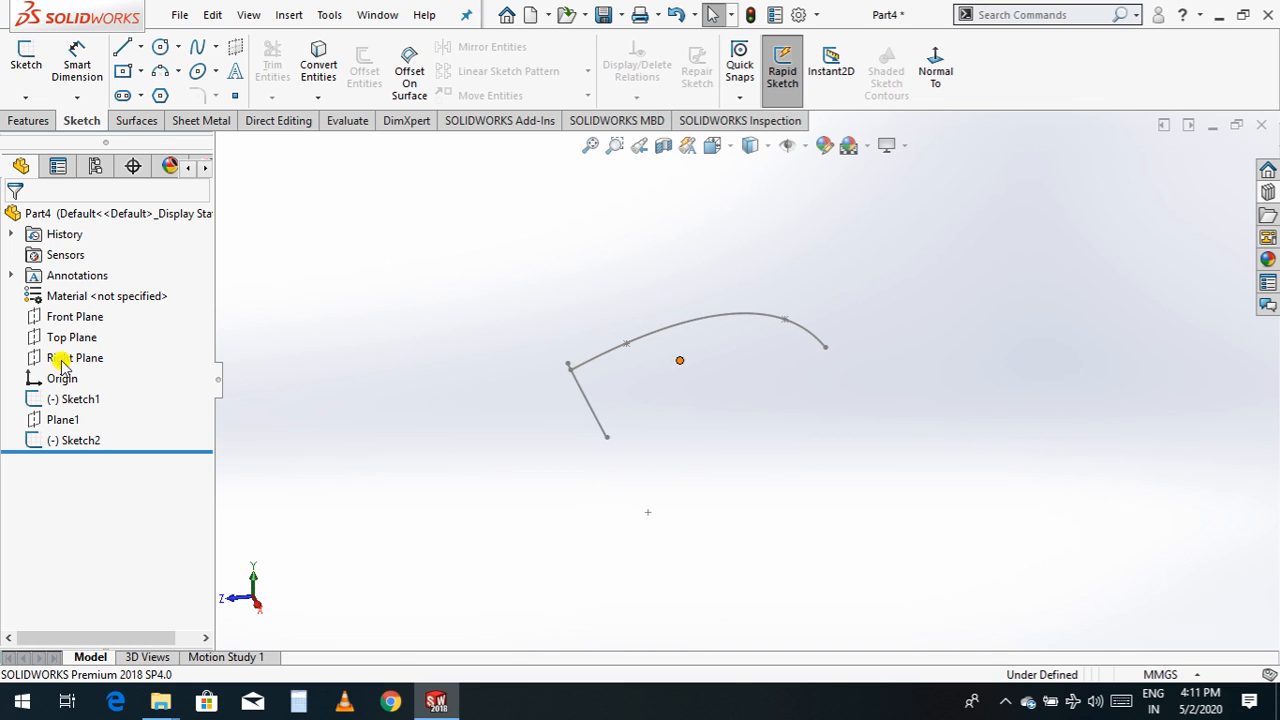
left_click(57, 339)
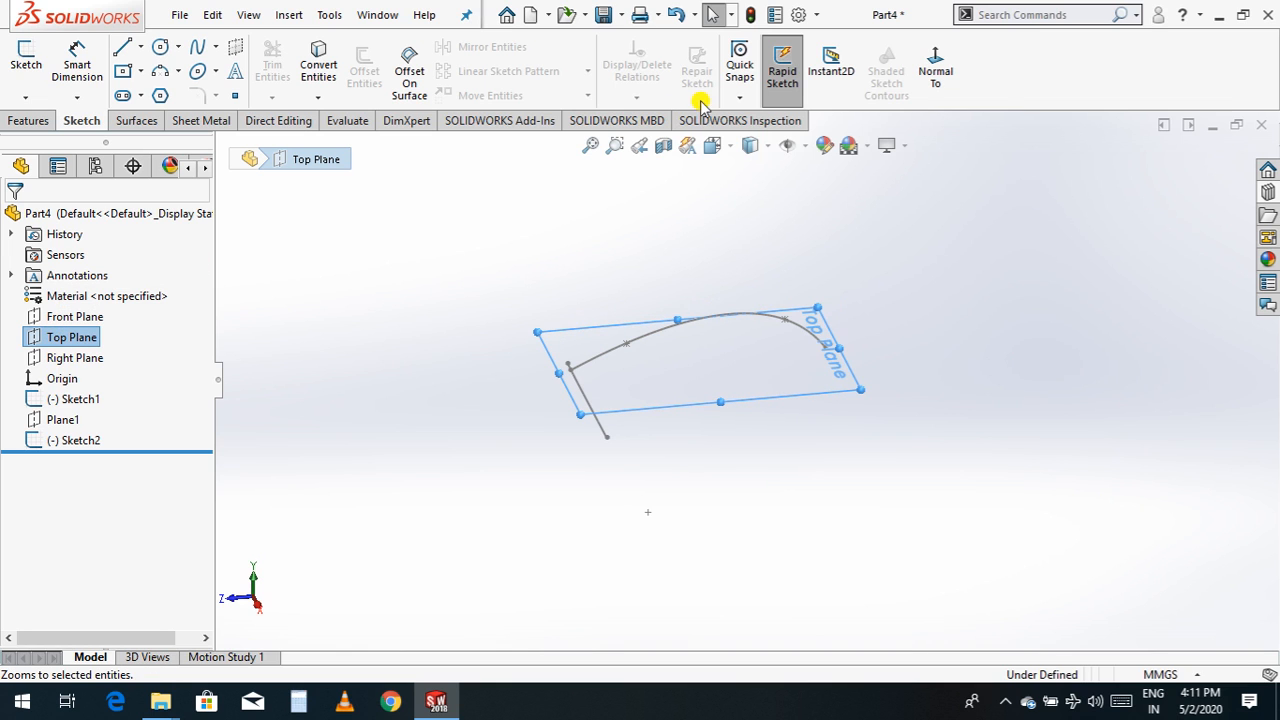
left_click(28, 120)
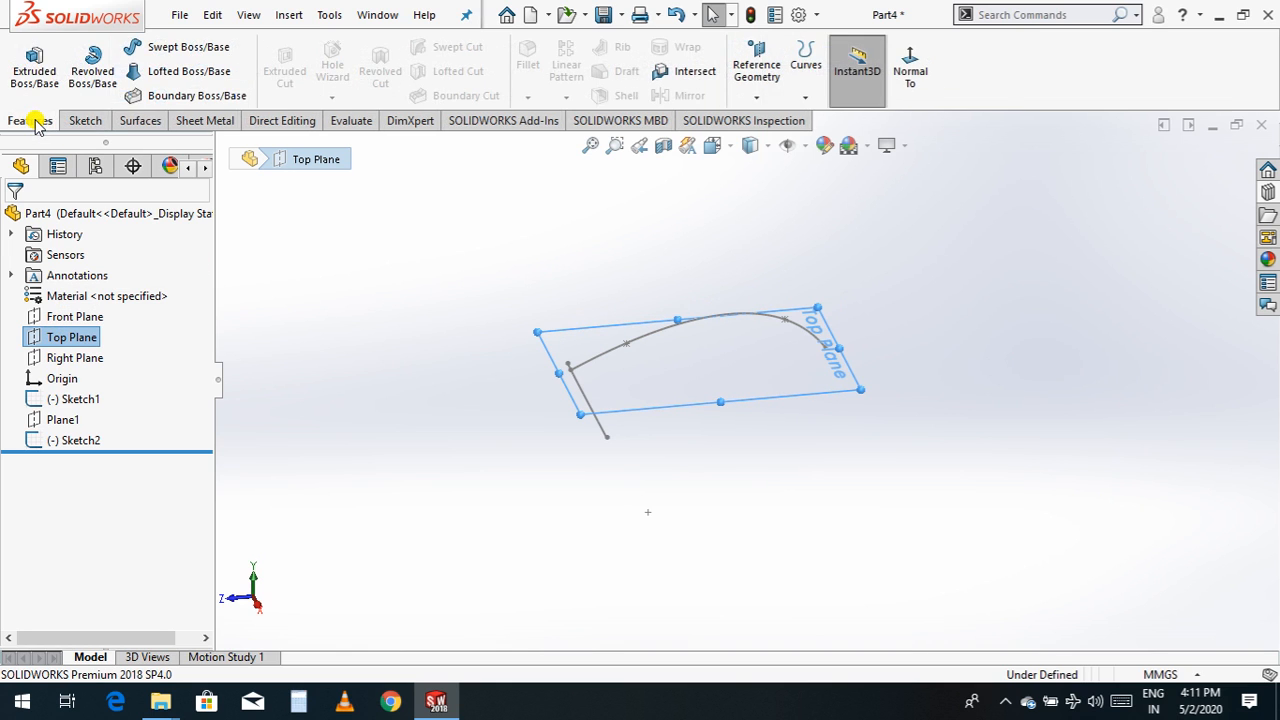
left_click(759, 98)
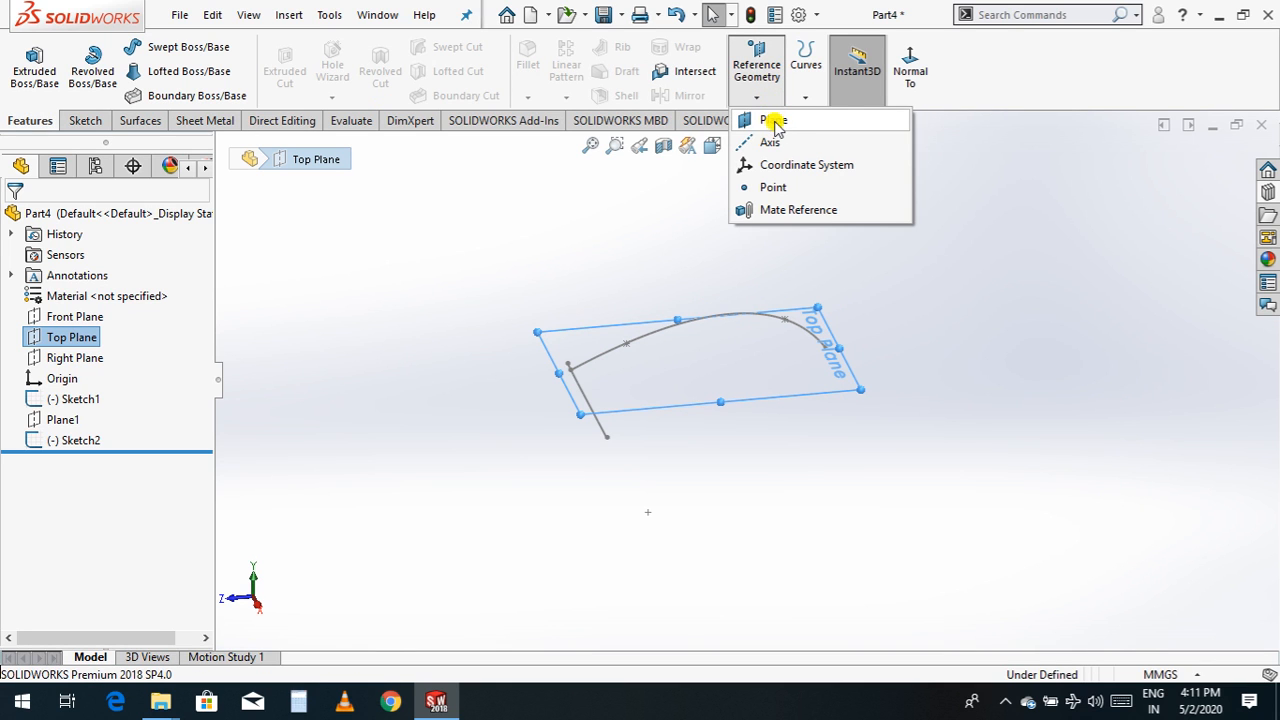
left_click(774, 121)
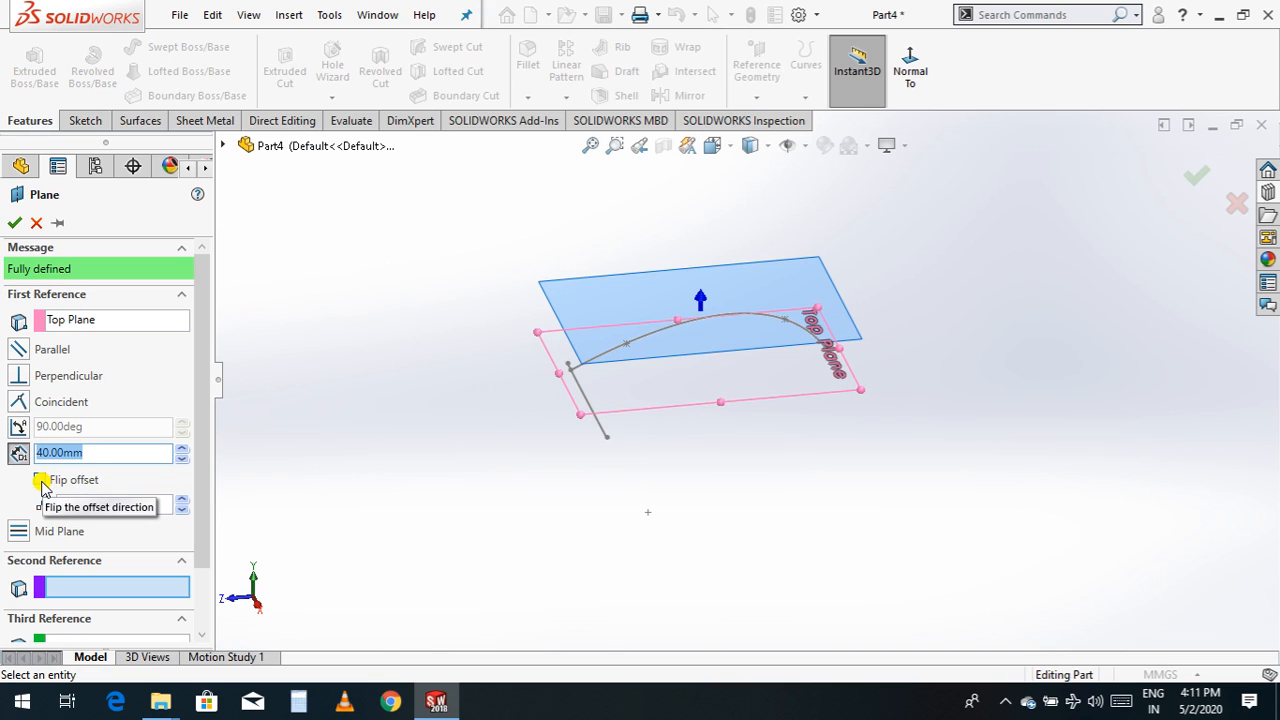
left_click(40, 481)
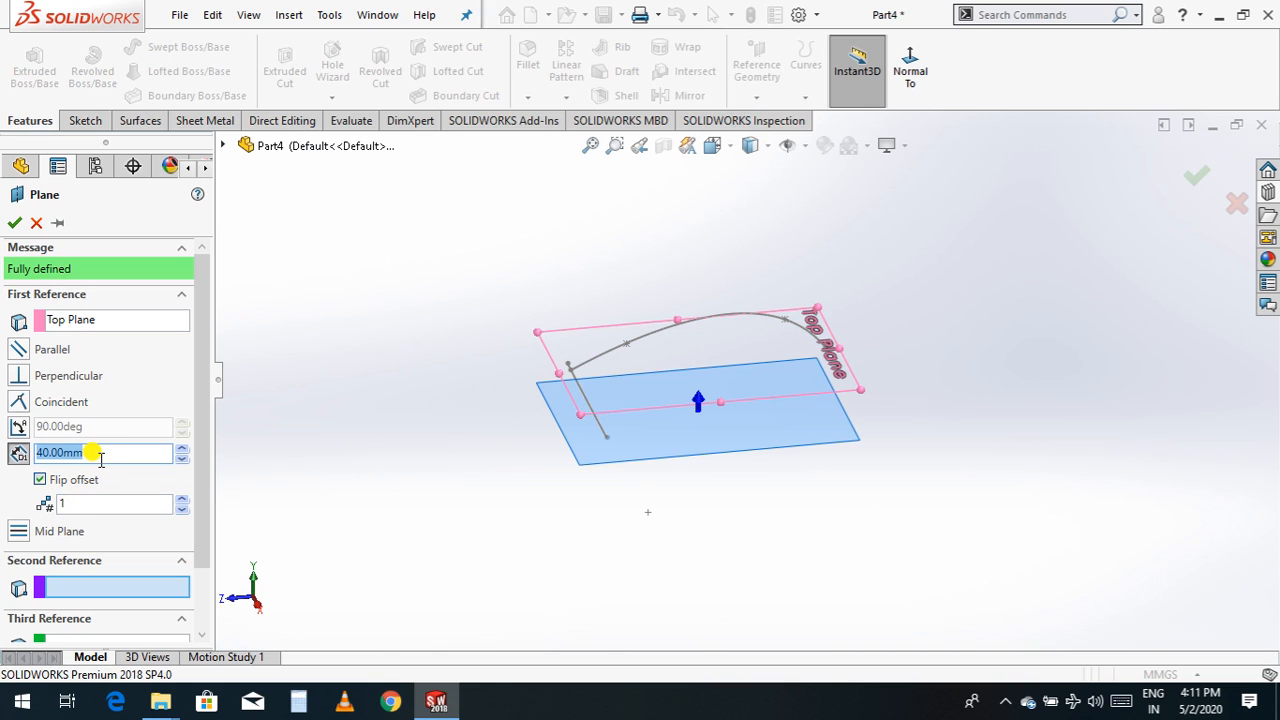
type("10")
key("Return")
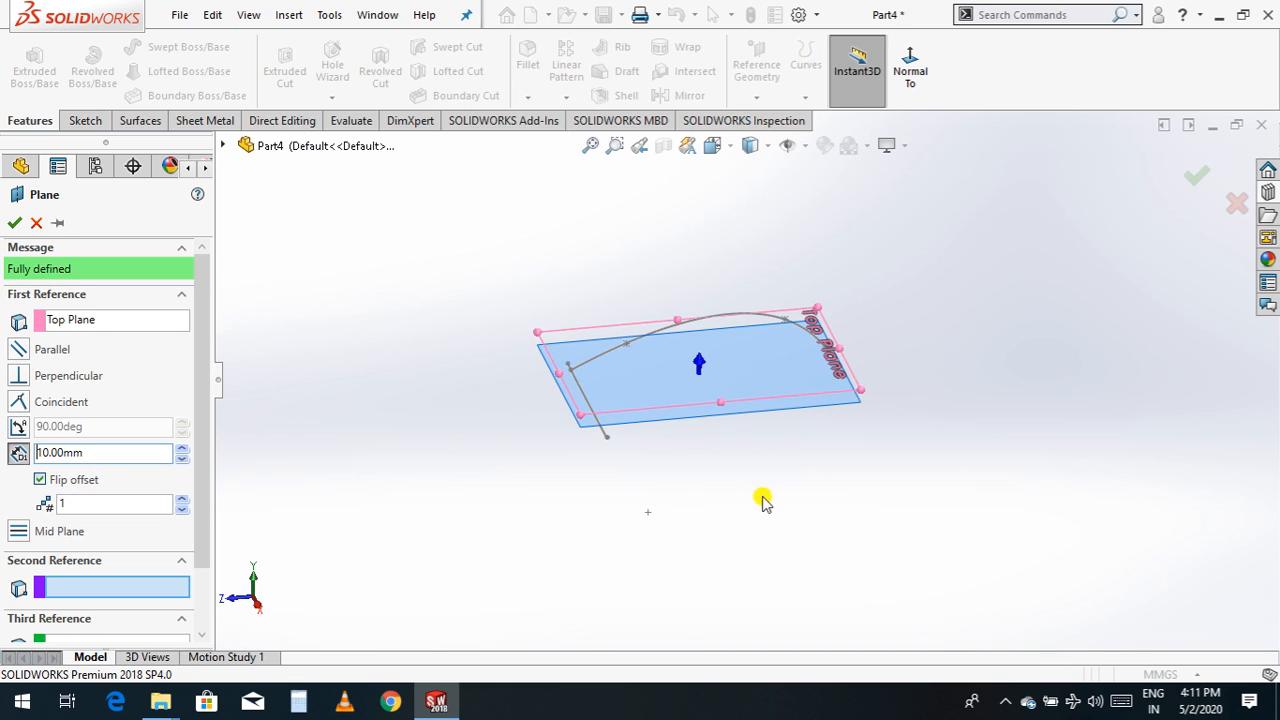
right_click(762, 527)
mouse_move(894, 370)
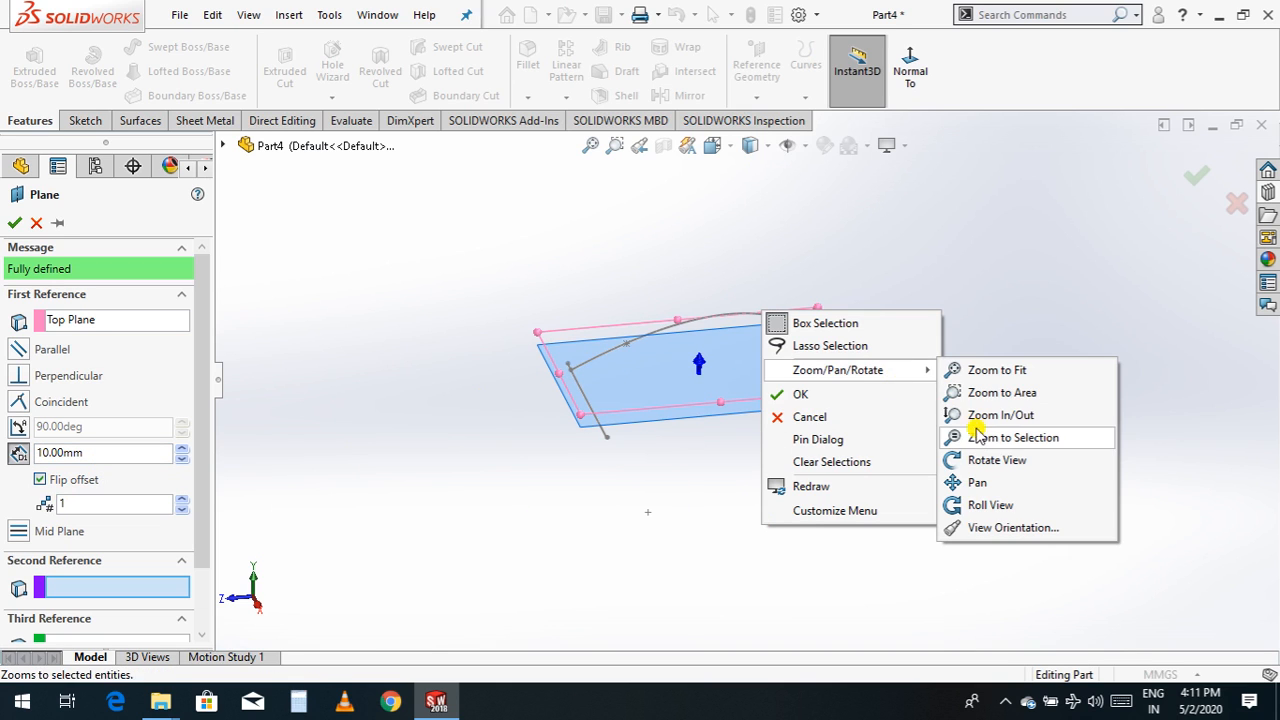
left_click(990, 465)
mouse_move(963, 466)
left_mouse_down()
mouse_move(986, 386)
mouse_move(992, 404)
mouse_move(958, 462)
left_mouse_up()
left_click(16, 223)
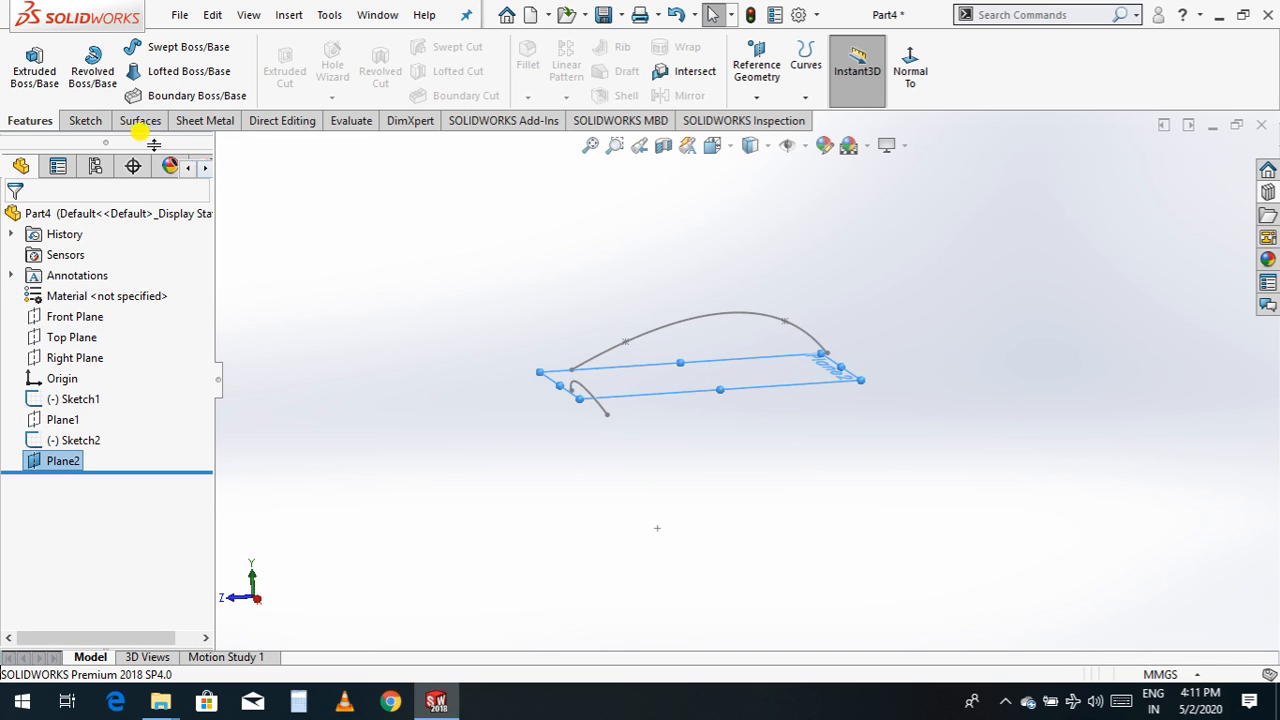
- Start a sketch on the new offset plane, view it straight on, and draw a circle about 48.5 mm in diameter centred on the origin
left_click(100, 121)
left_click(27, 62)
left_click(936, 62)
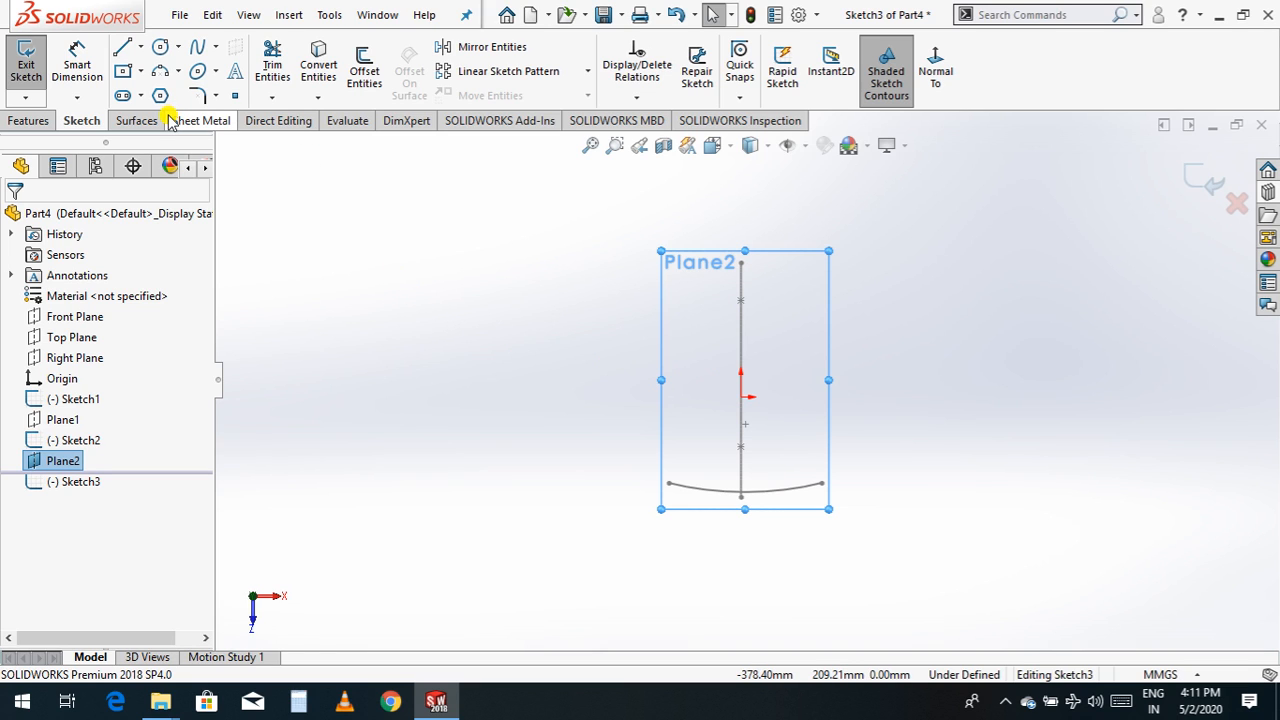
left_click(158, 50)
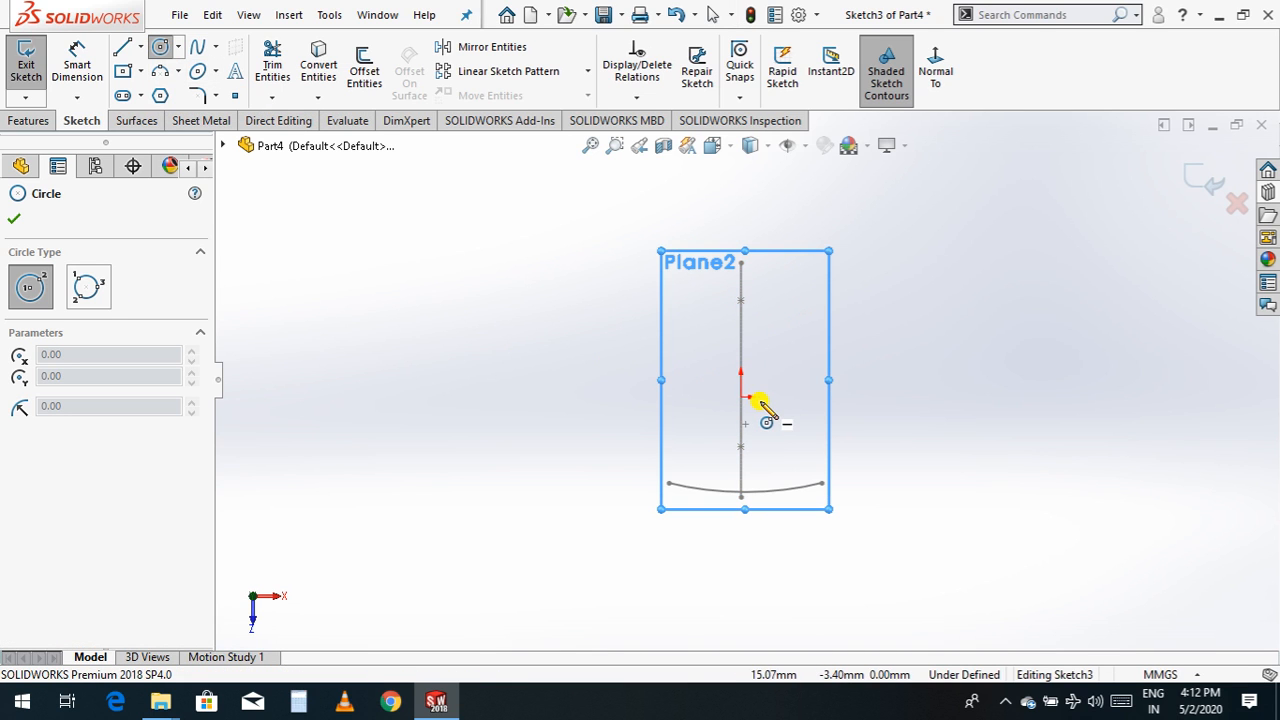
scroll(762, 405, "down", 1)
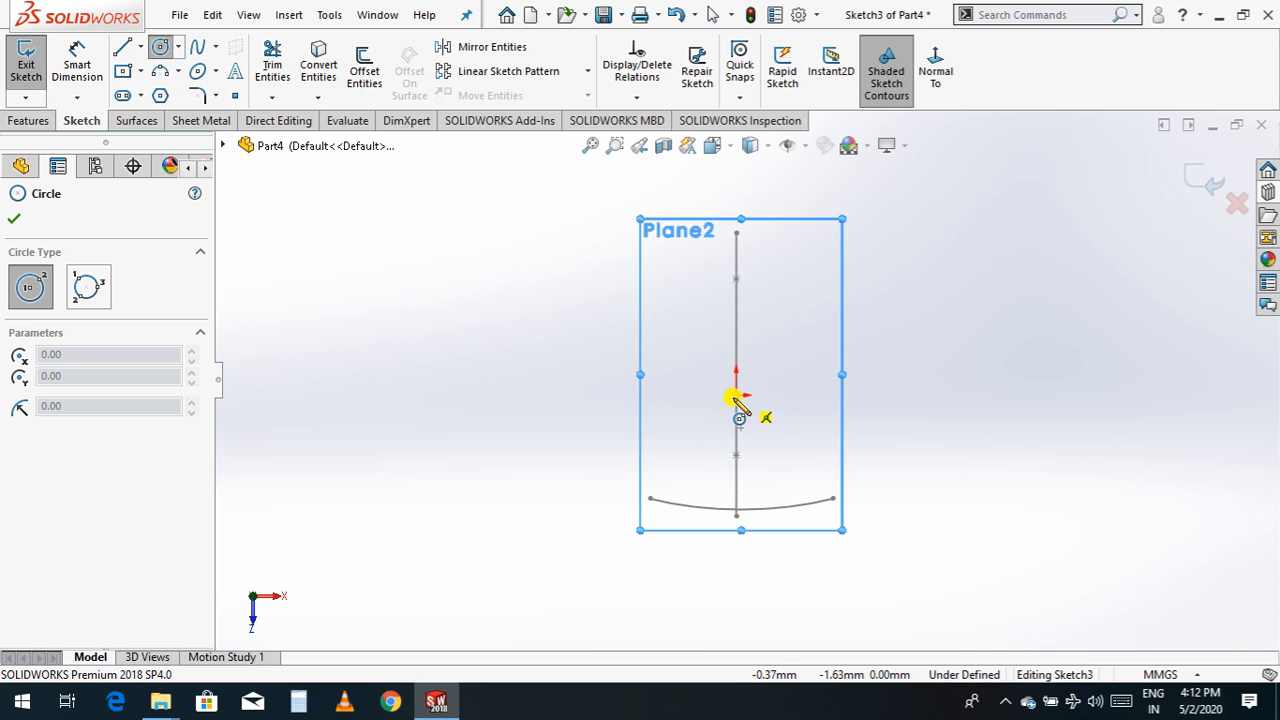
left_click(736, 396)
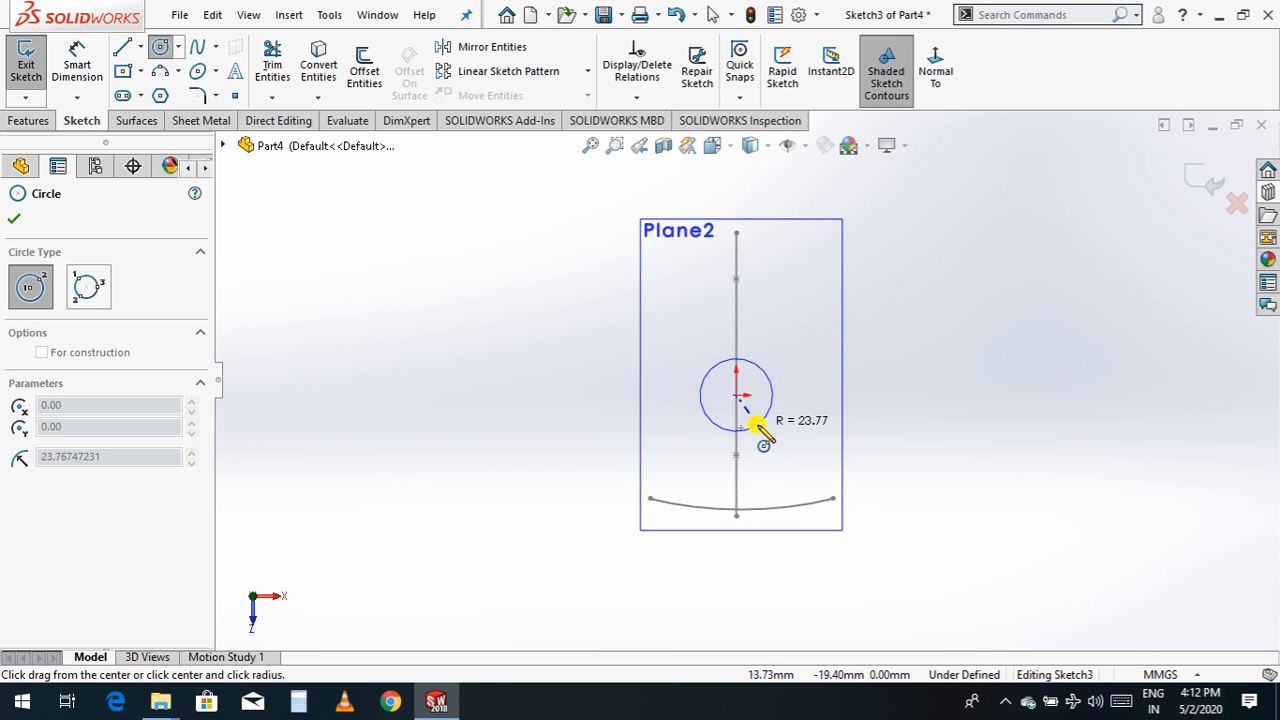
left_click(759, 427)
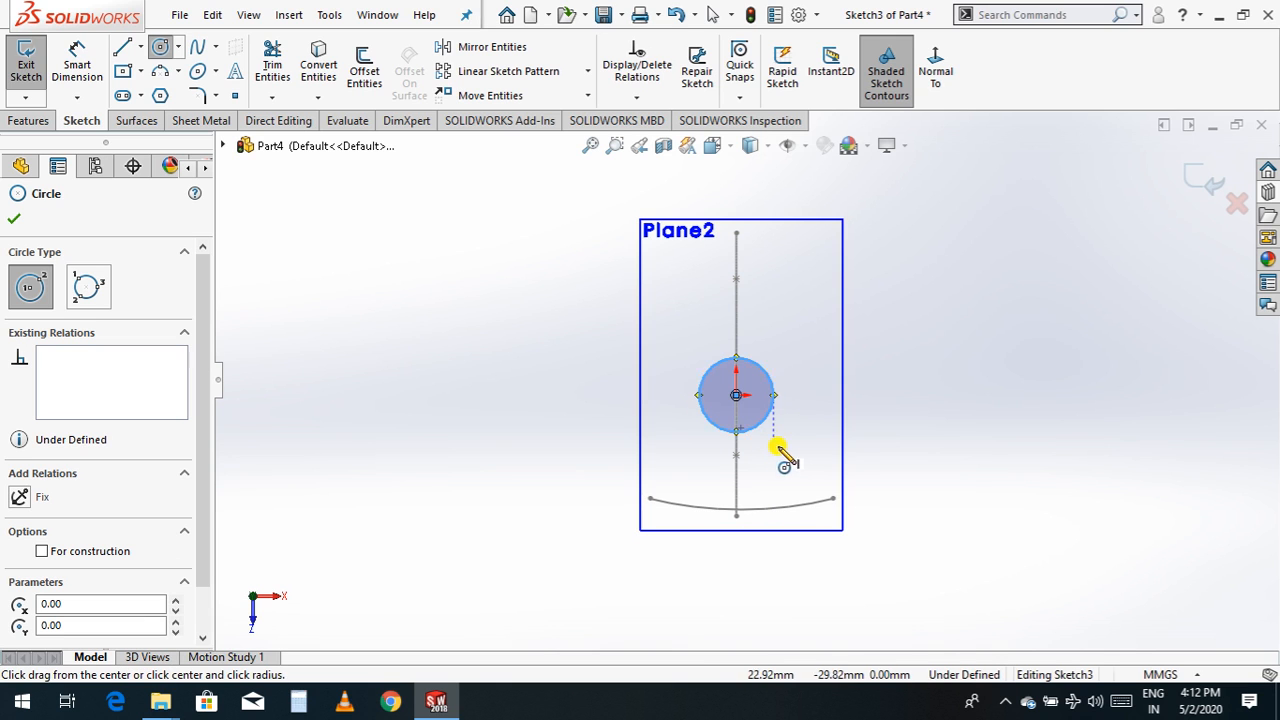
left_click(15, 220)
- Dimension the circle's diameter as 80 mm
left_click(77, 65)
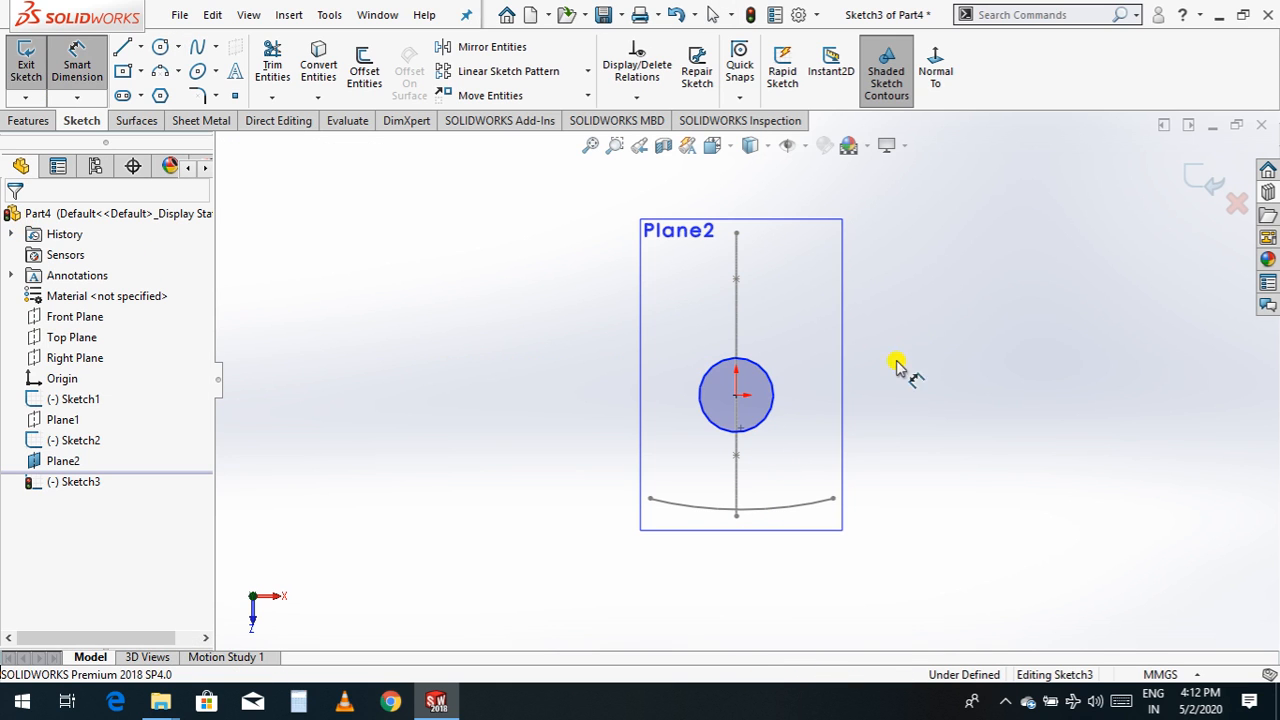
left_click(776, 400)
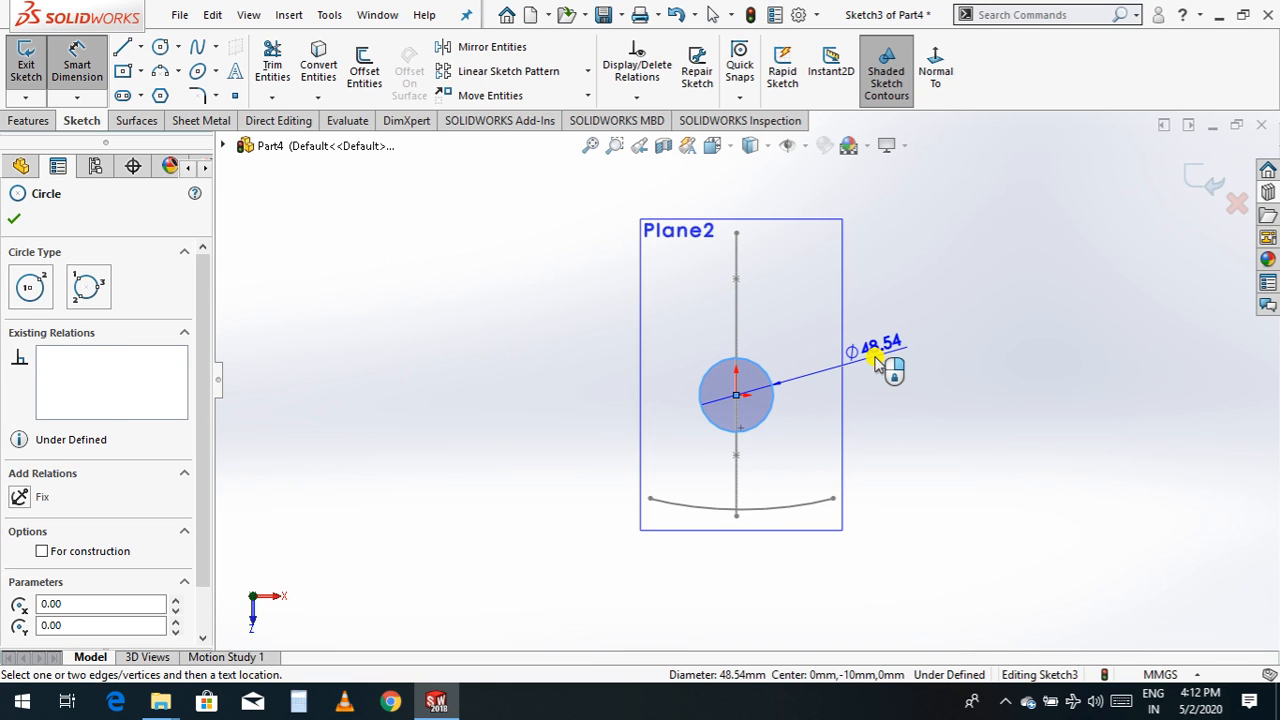
left_click(876, 362)
type("80")
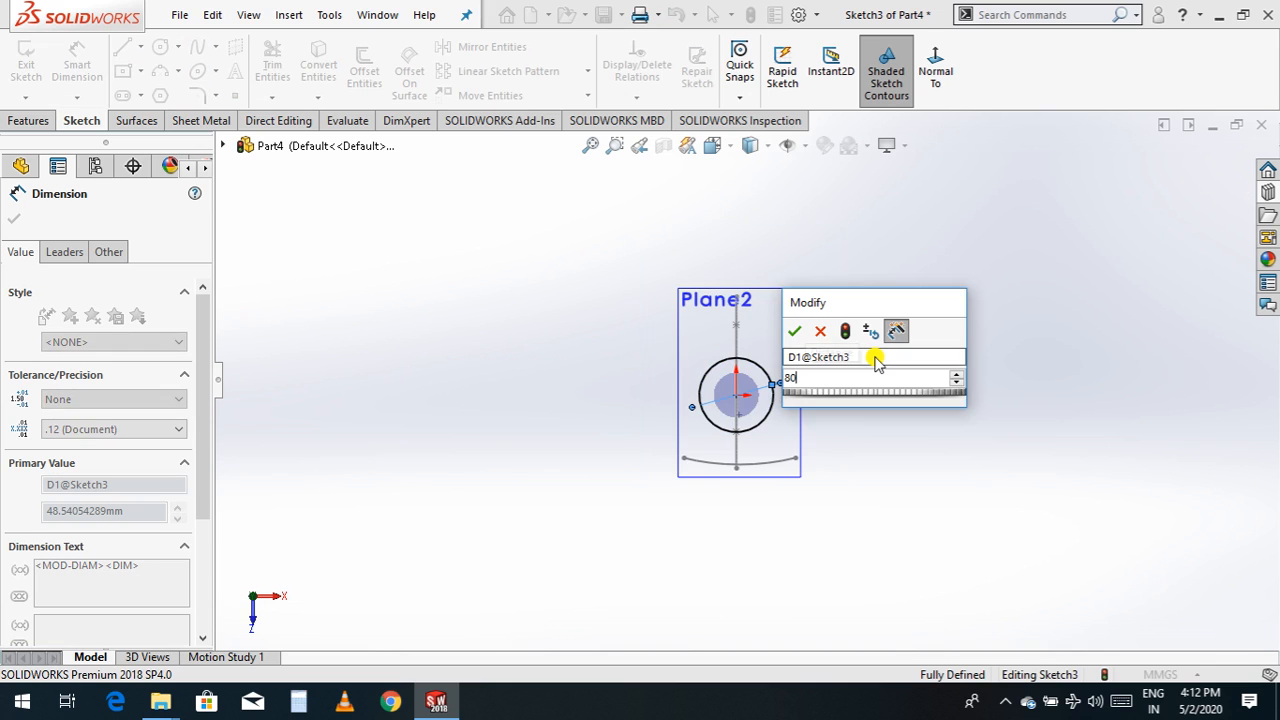
key("Return")
scroll(795, 424, "down", 3)
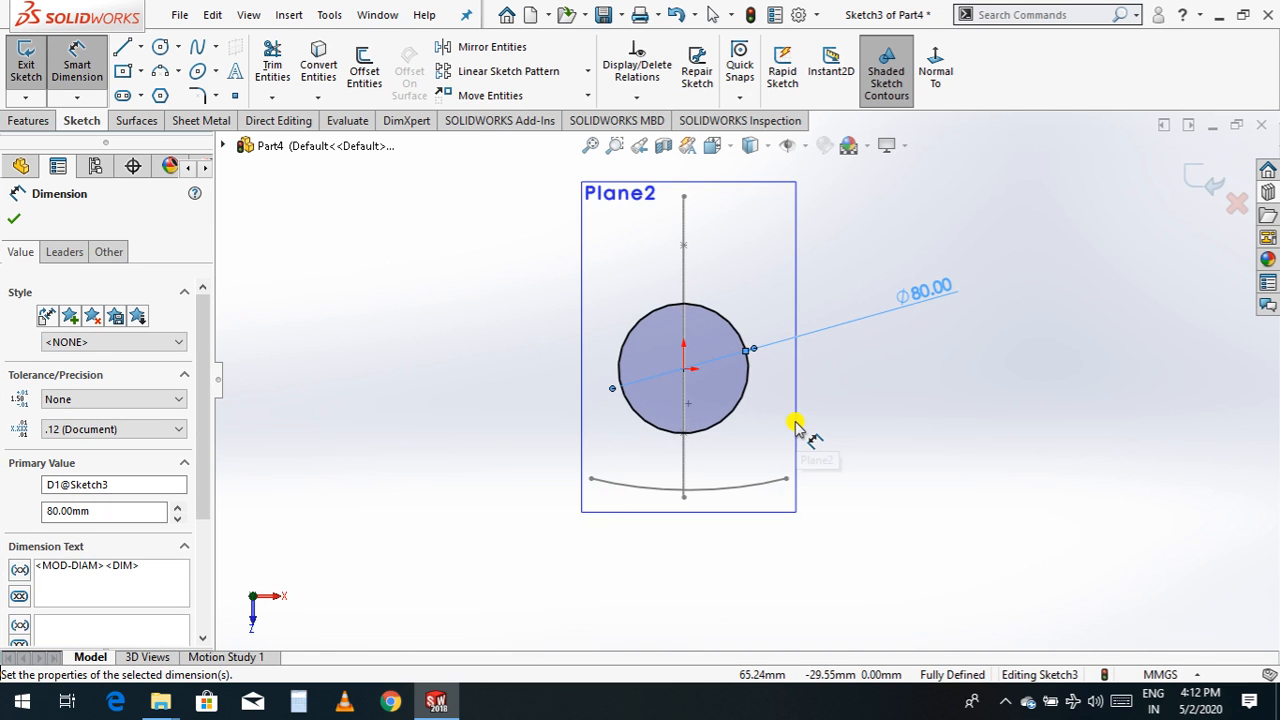
scroll(795, 424, "down", 2)
scroll(795, 424, "up", 2)
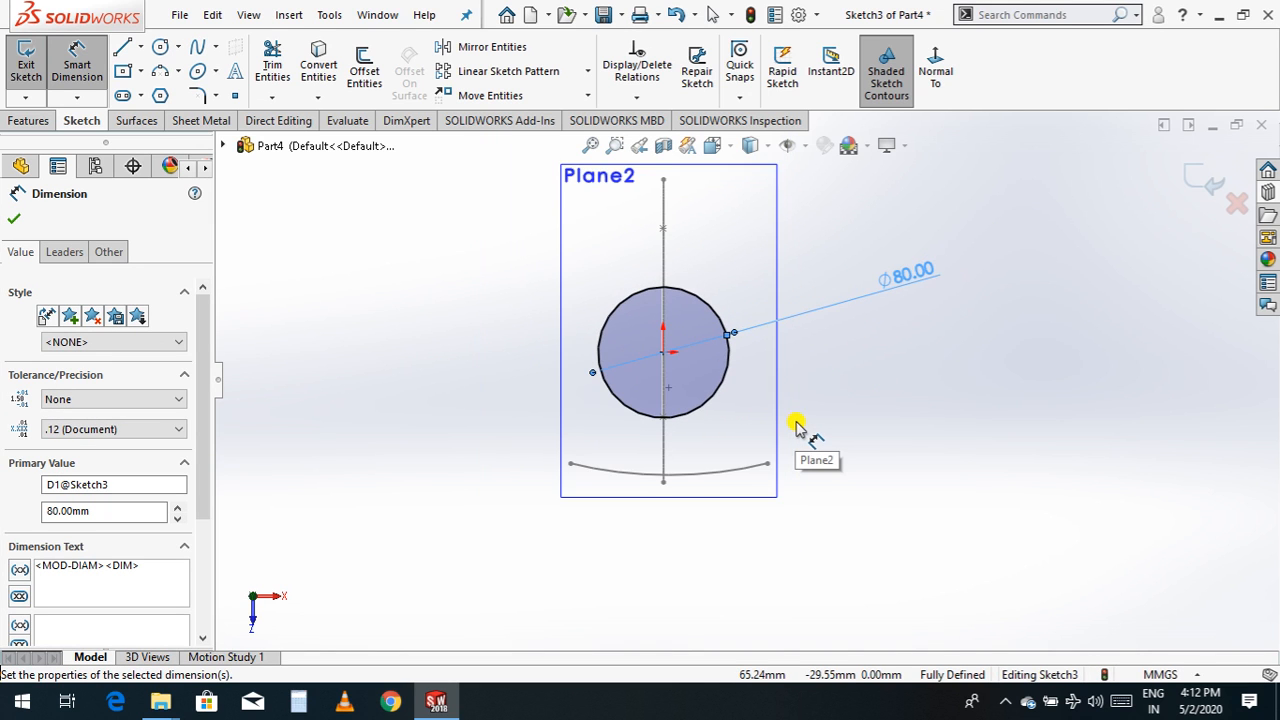
scroll(795, 424, "down", 2)
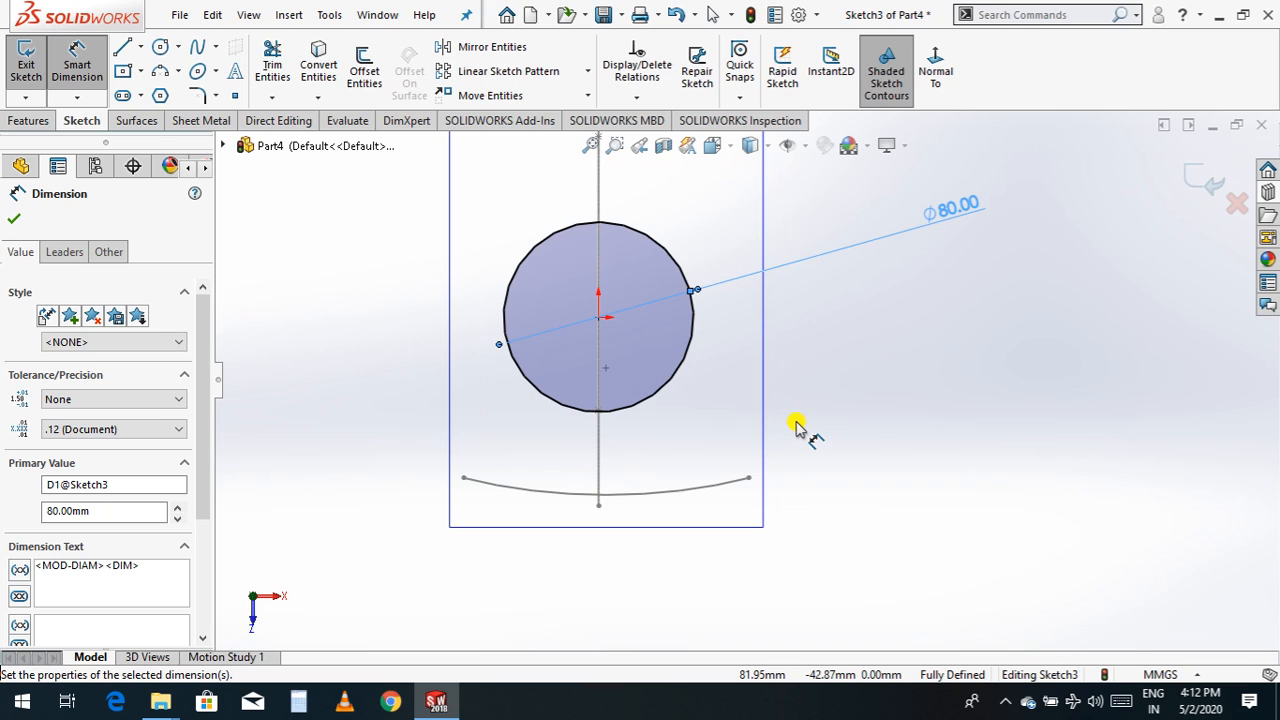
scroll(795, 424, "up", 2)
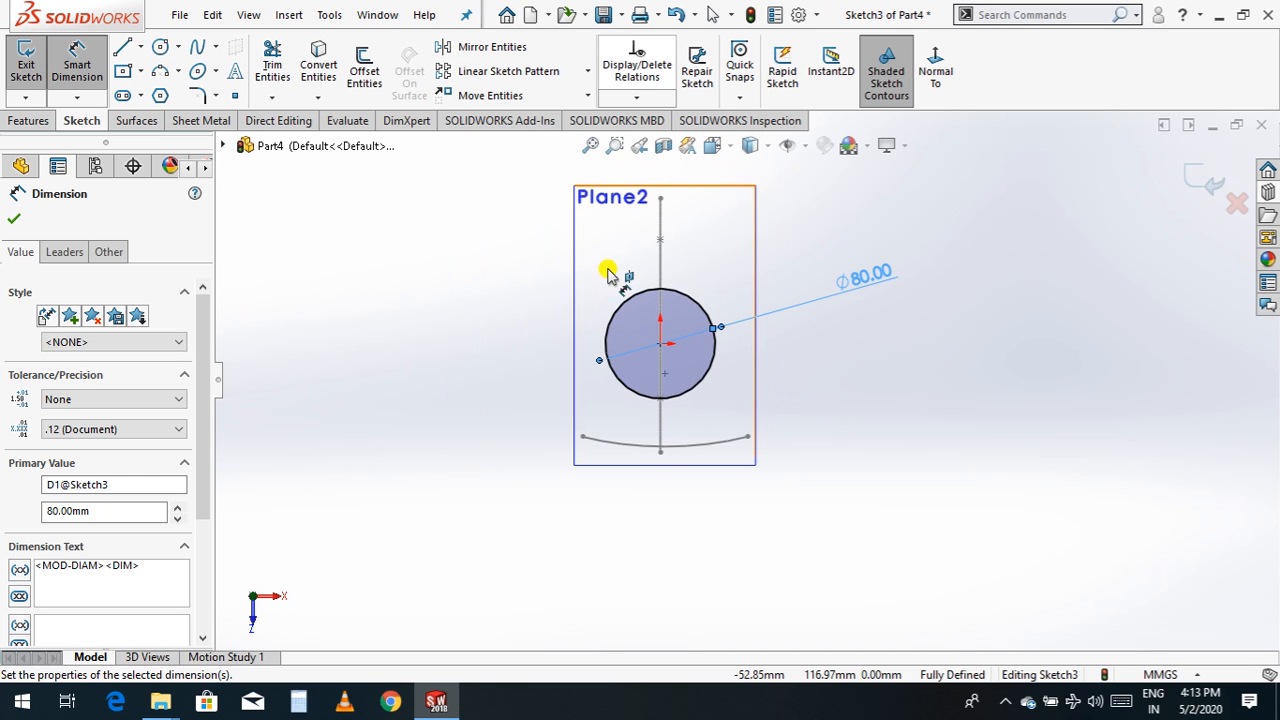
left_click(660, 345)
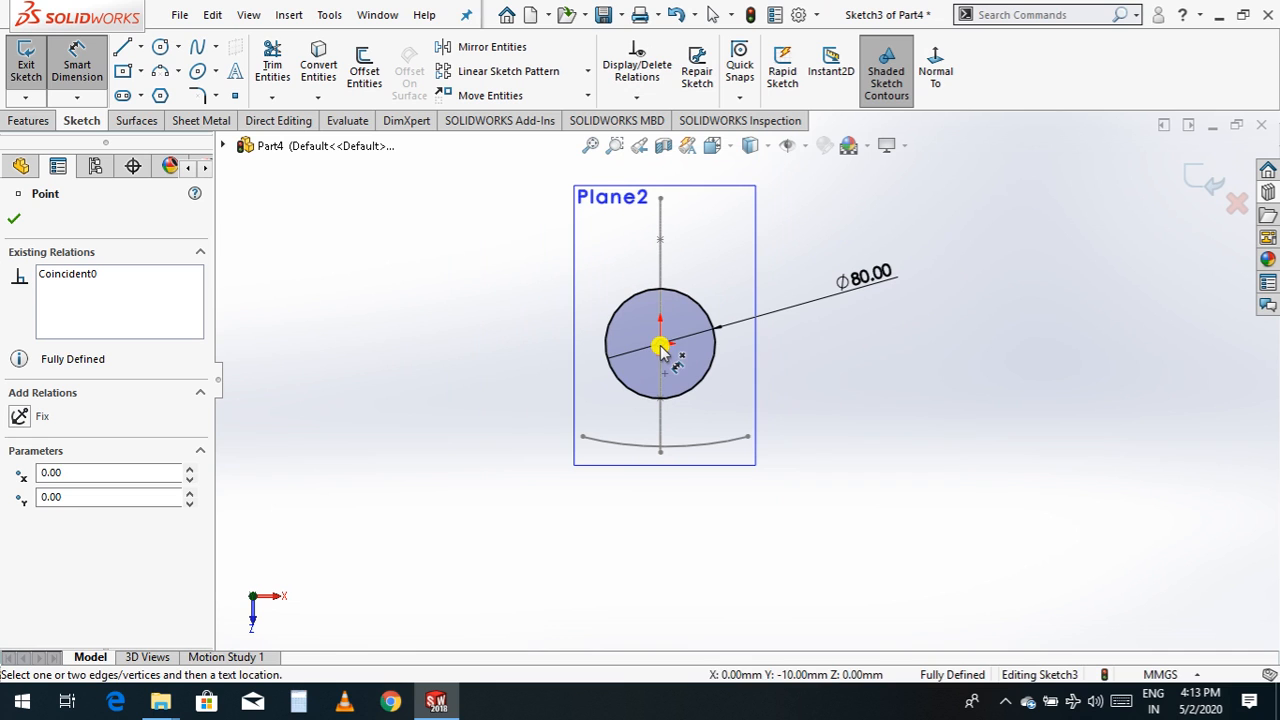
left_click(660, 346)
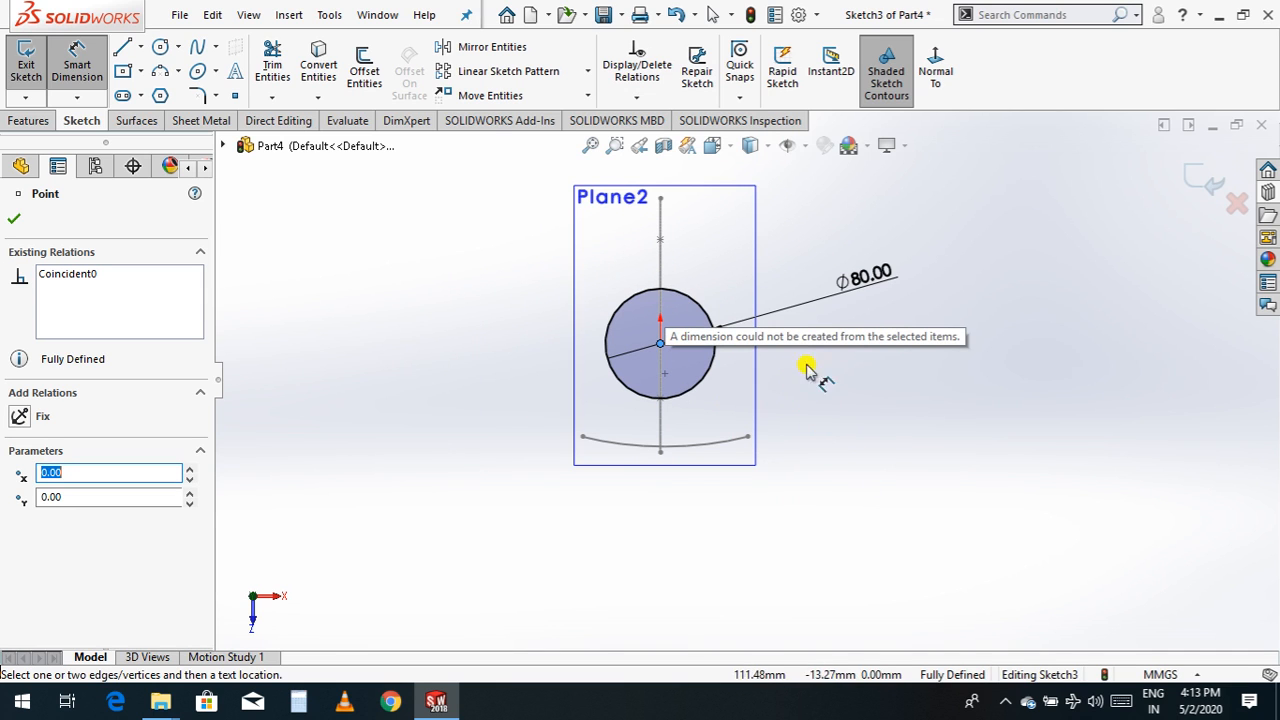
scroll(760, 423, "down", 2)
scroll(750, 422, "up", 2)
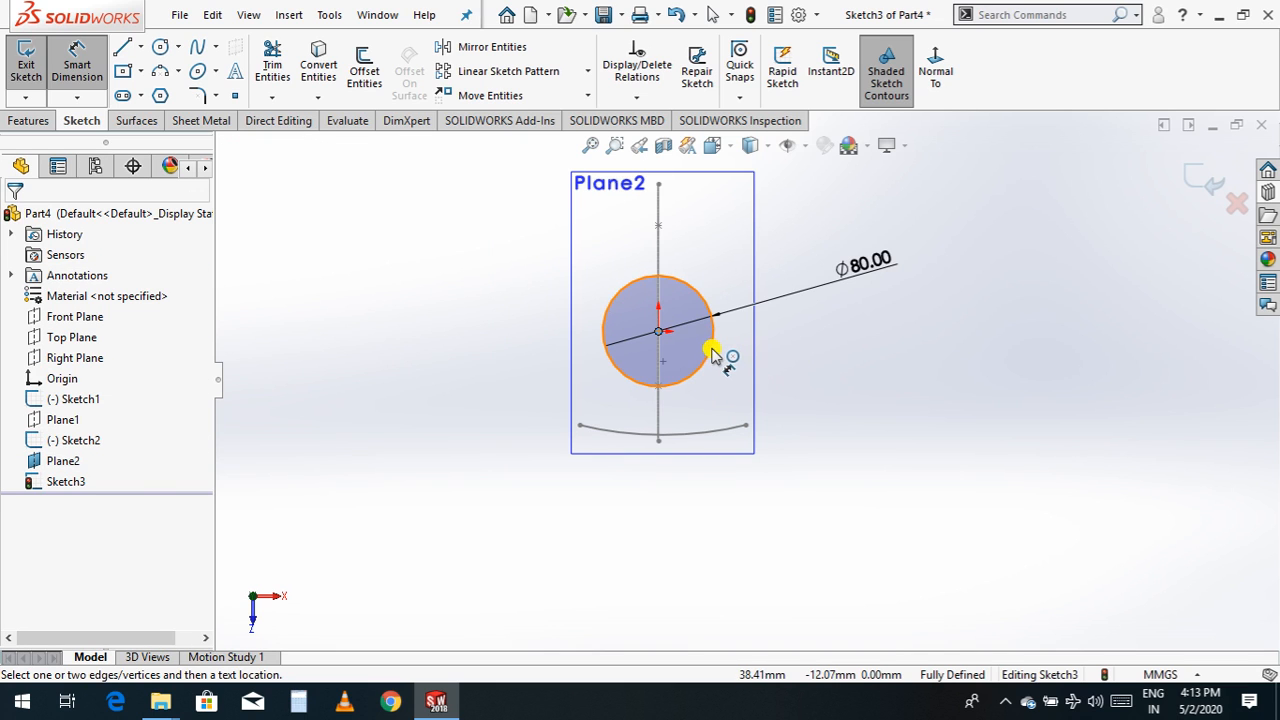
left_click(709, 349)
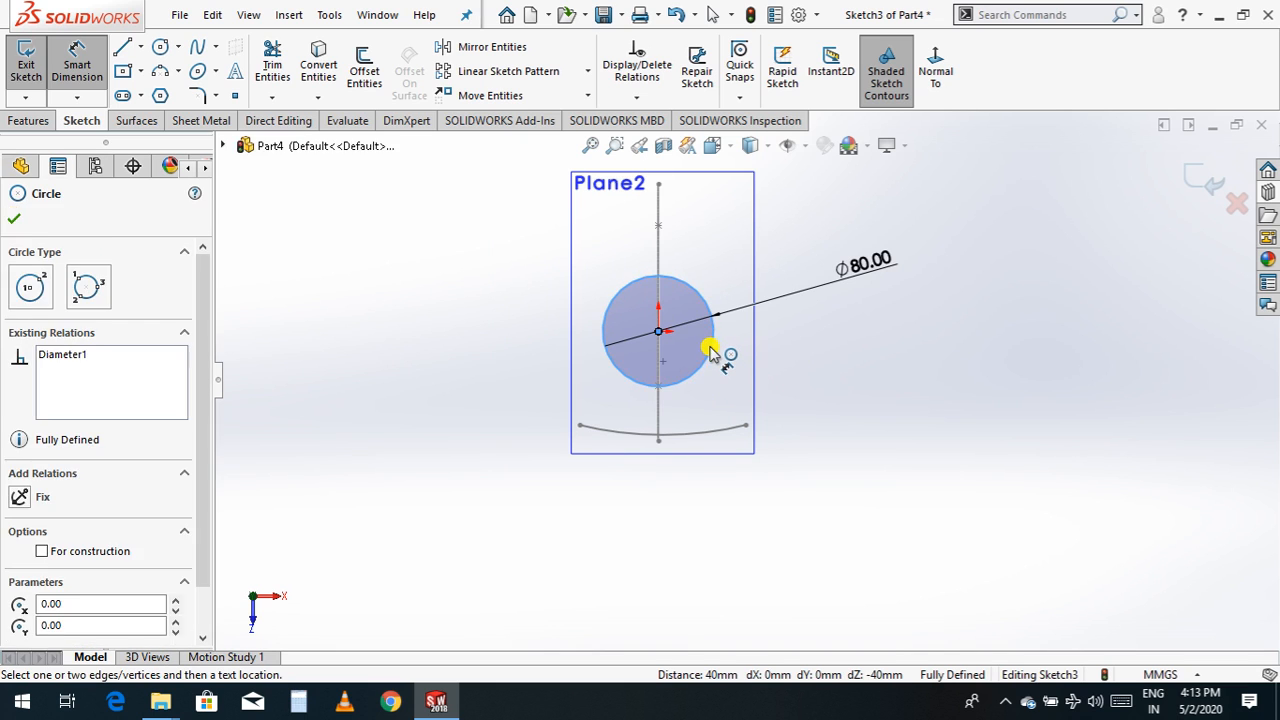
left_click(657, 333)
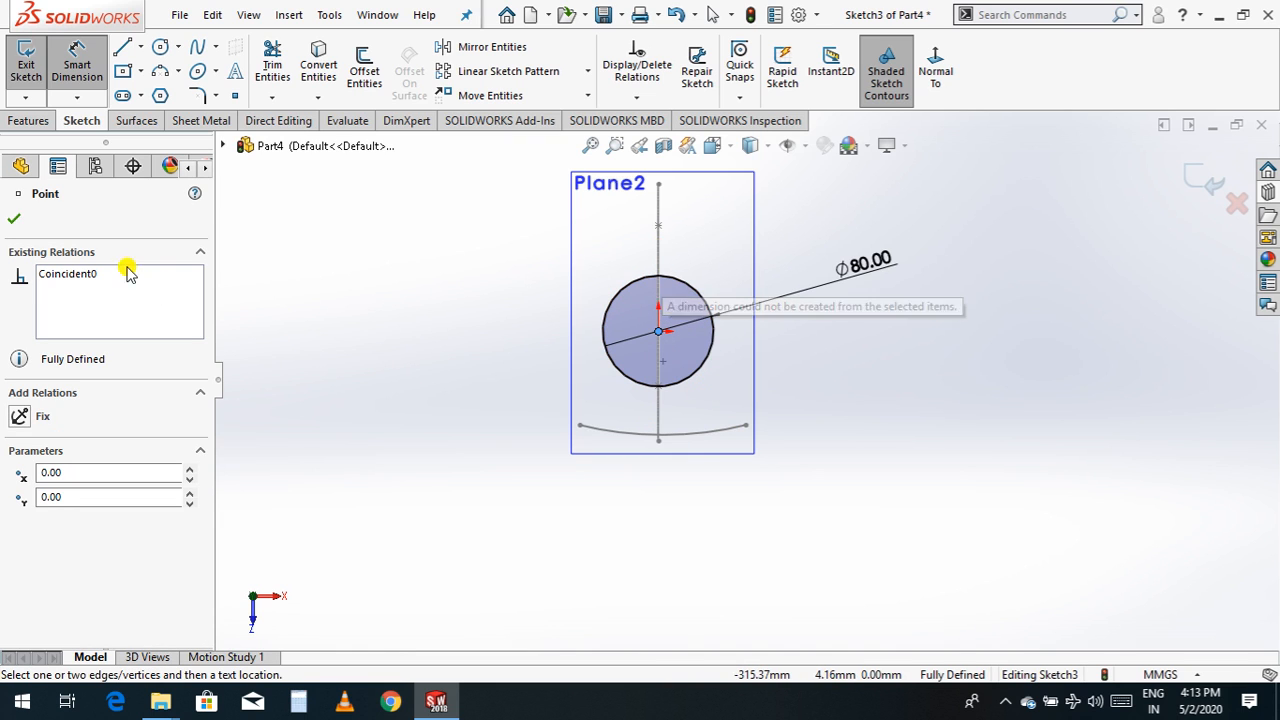
key("Escape")
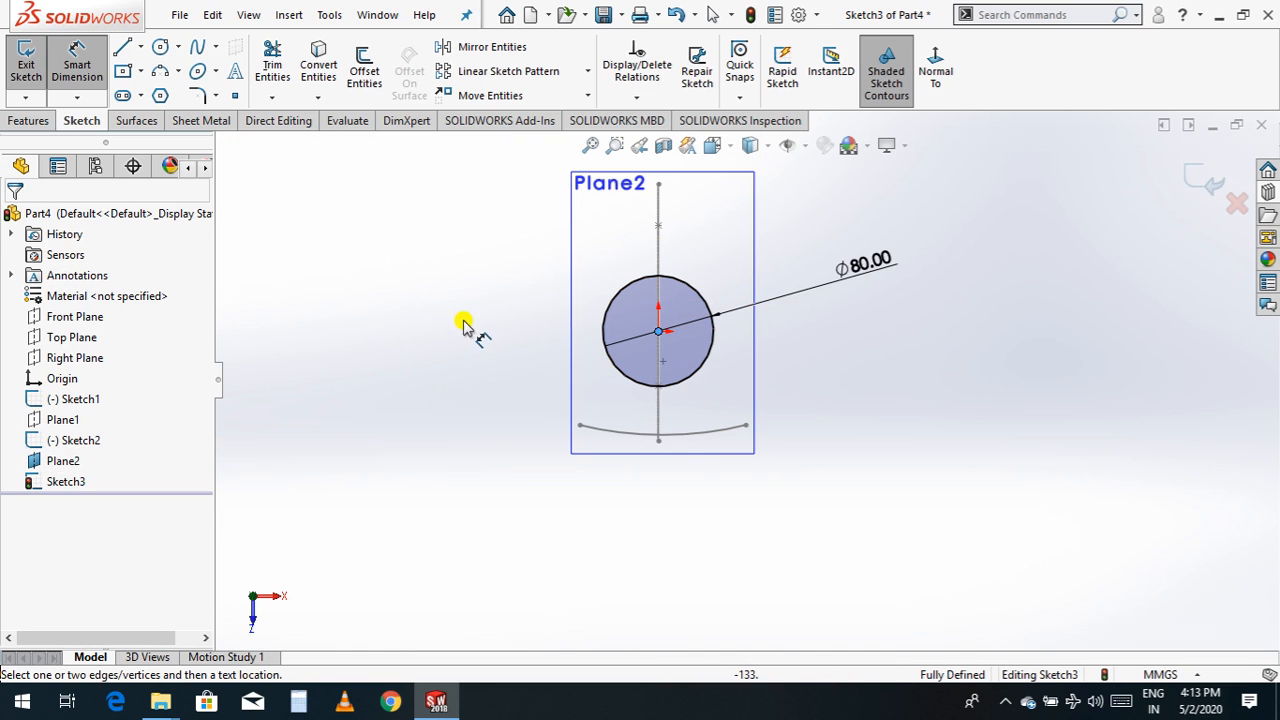
left_click(714, 343)
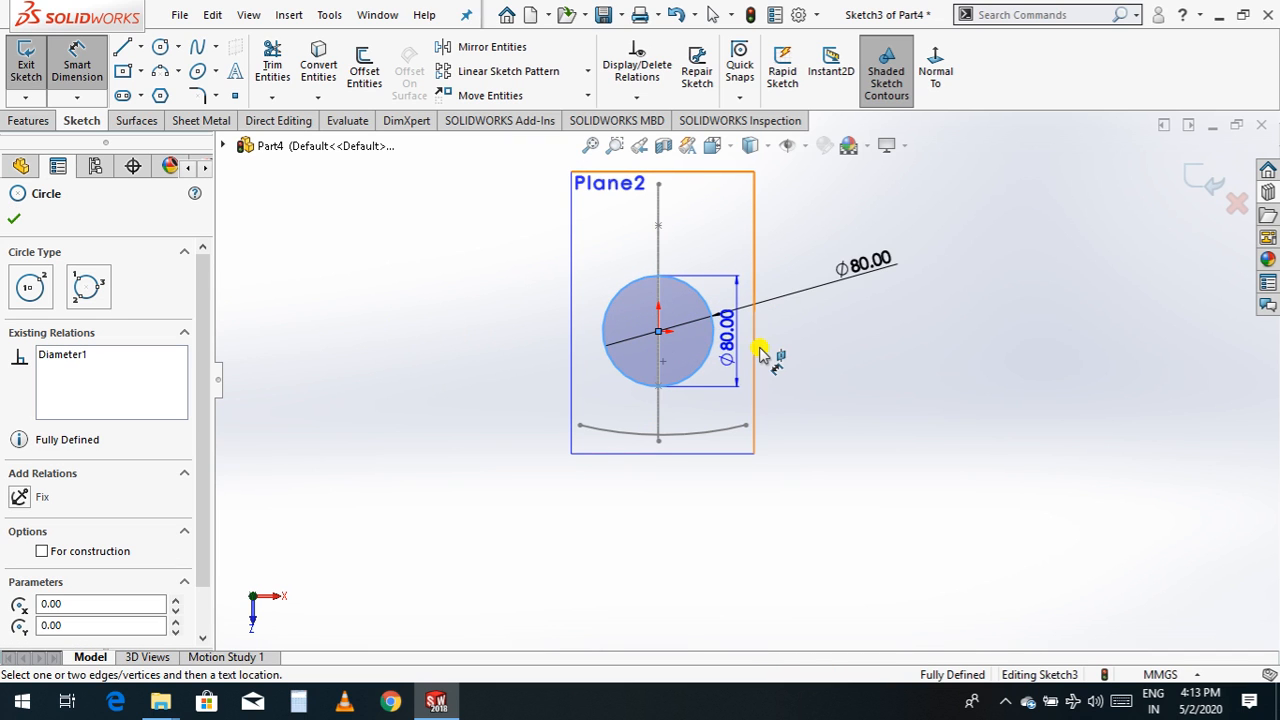
key("Escape")
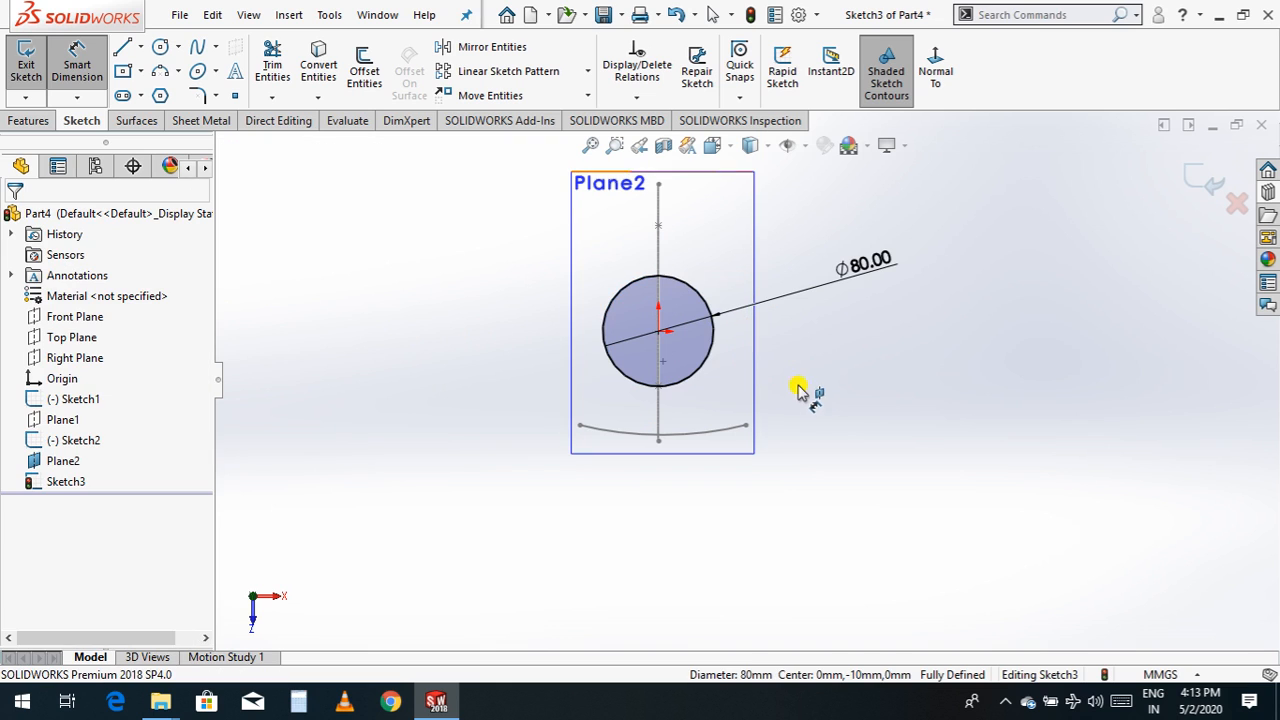
key("Escape")
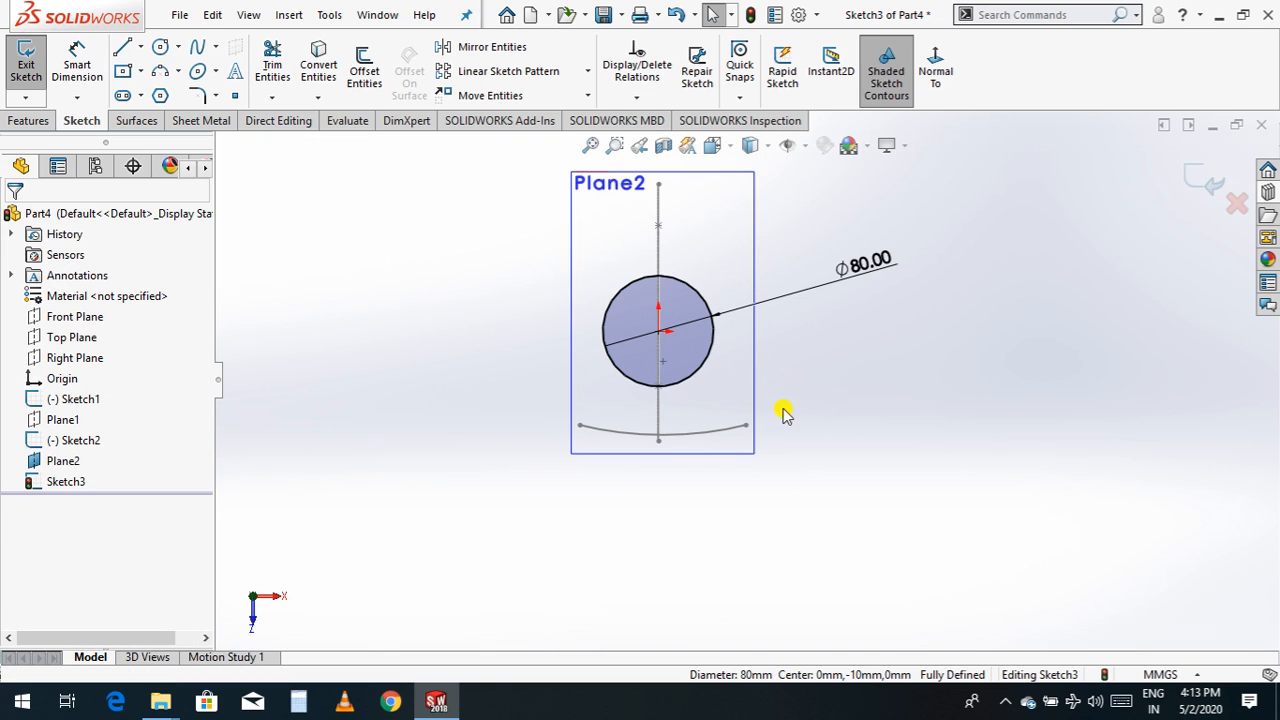
- Delete the coincident relation that ties the 80 mm circle's centre to the origin
left_click(707, 308)
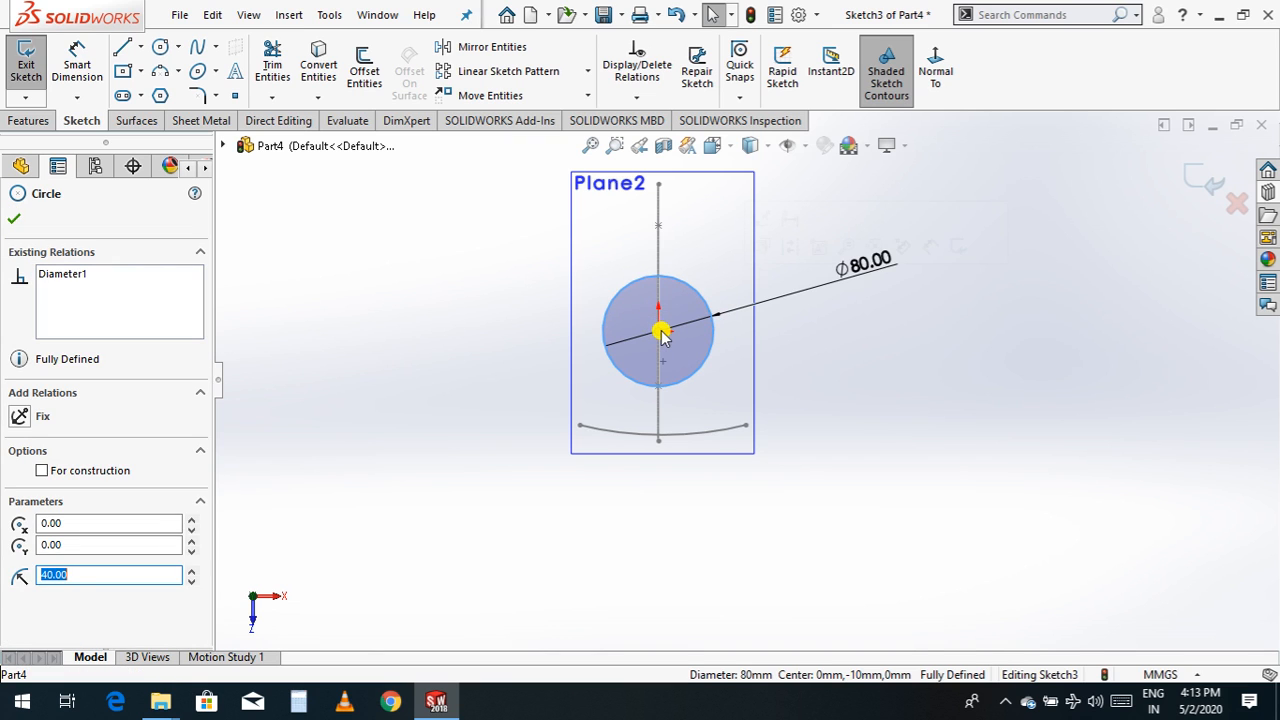
mouse_move(660, 332)
left_mouse_down()
mouse_move(663, 287)
mouse_move(657, 322)
left_mouse_up()
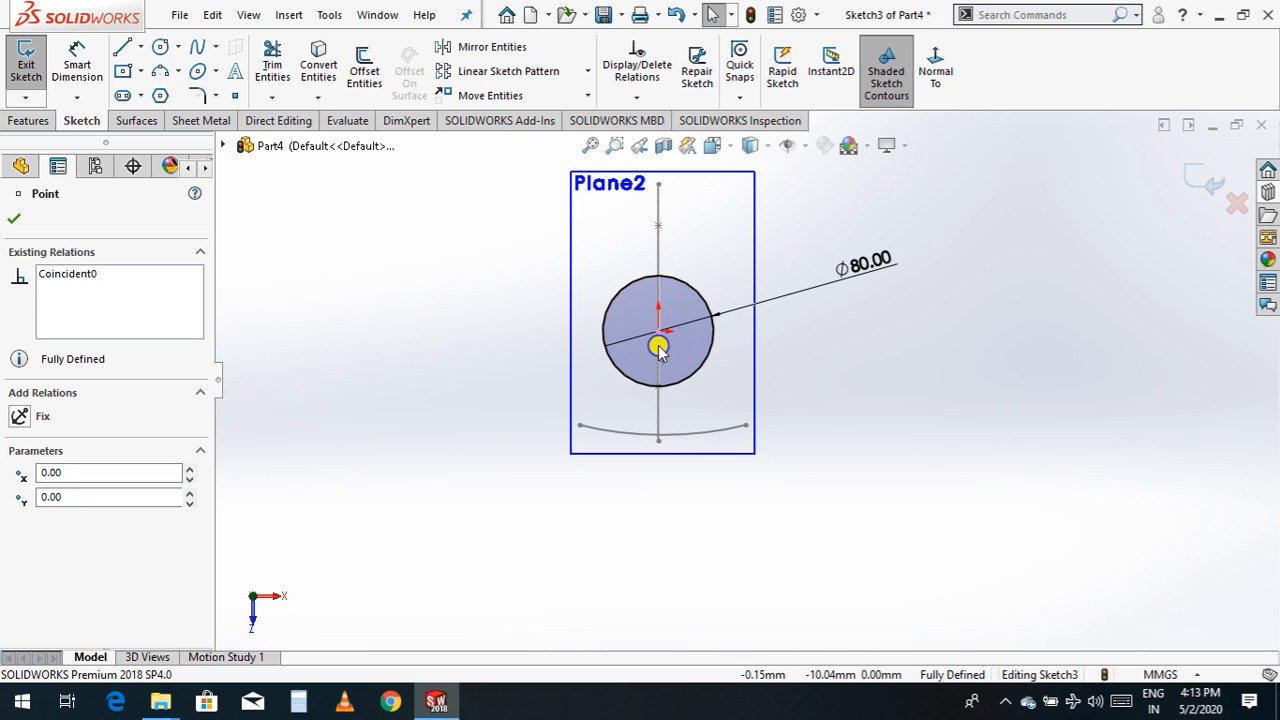
right_click(658, 344)
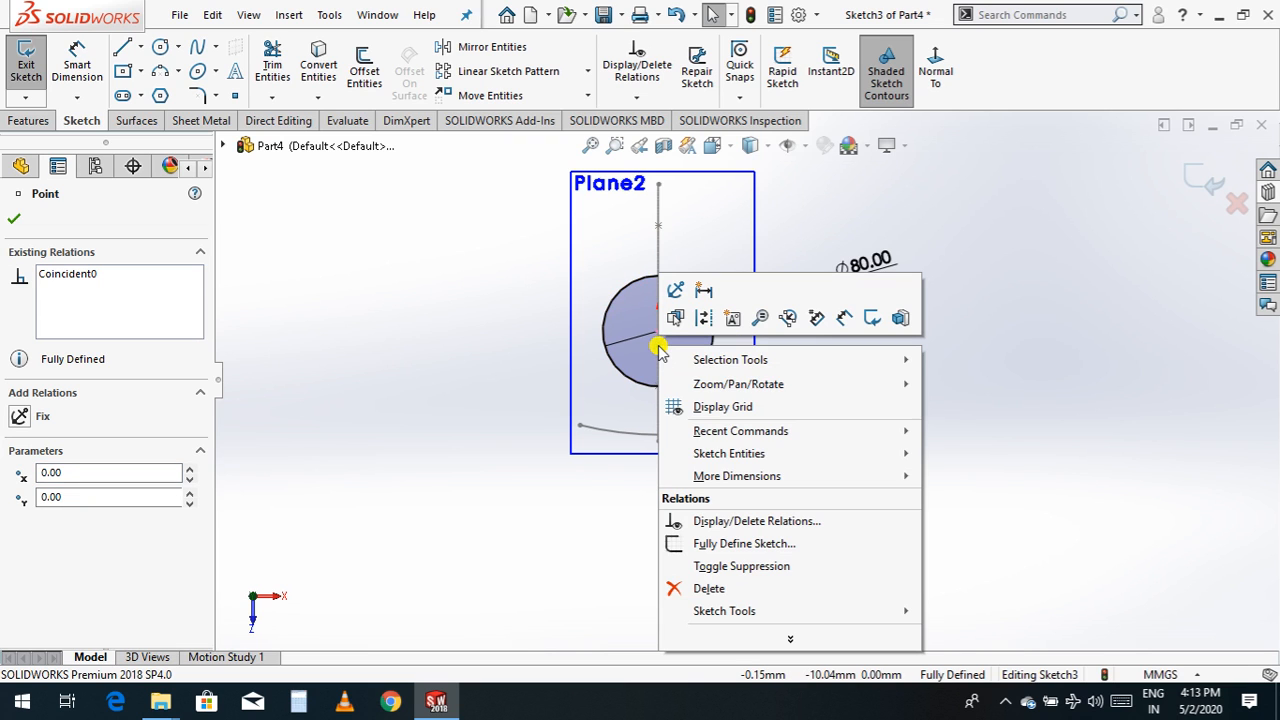
left_click(716, 588)
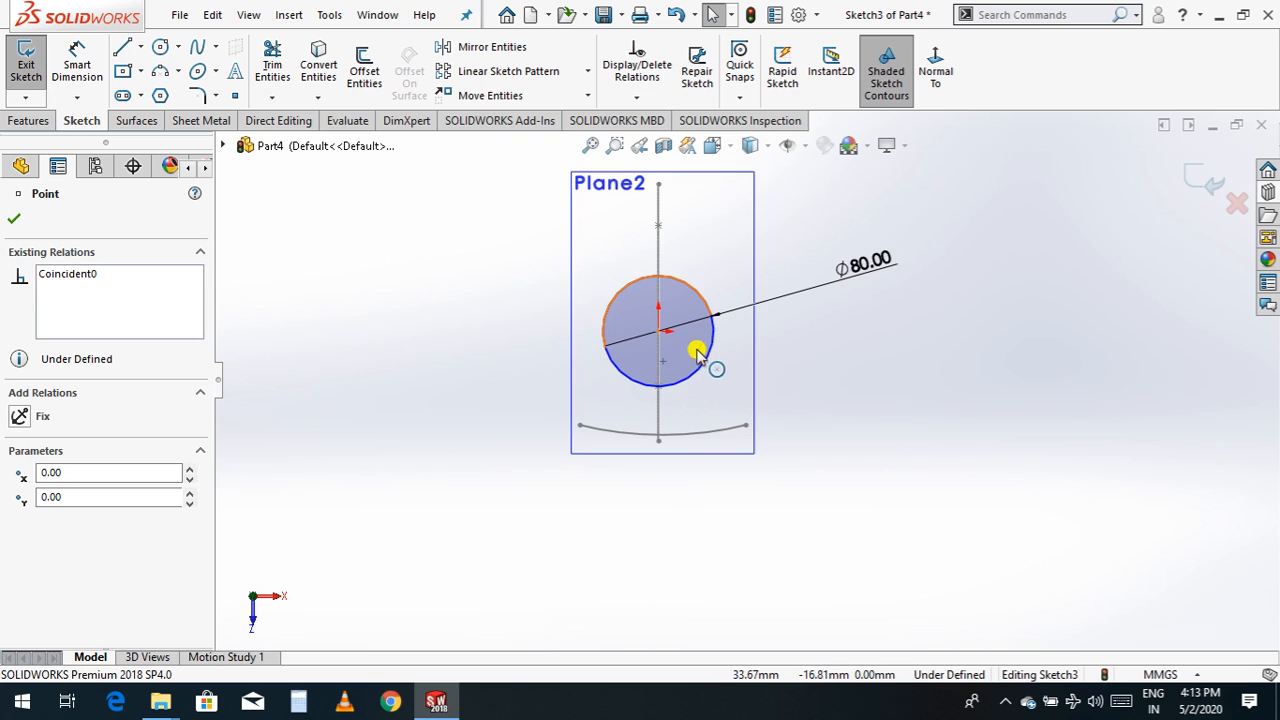
- Move the circle up along the vertical spline until its centre sits about 55 mm above the origin
left_click(660, 335)
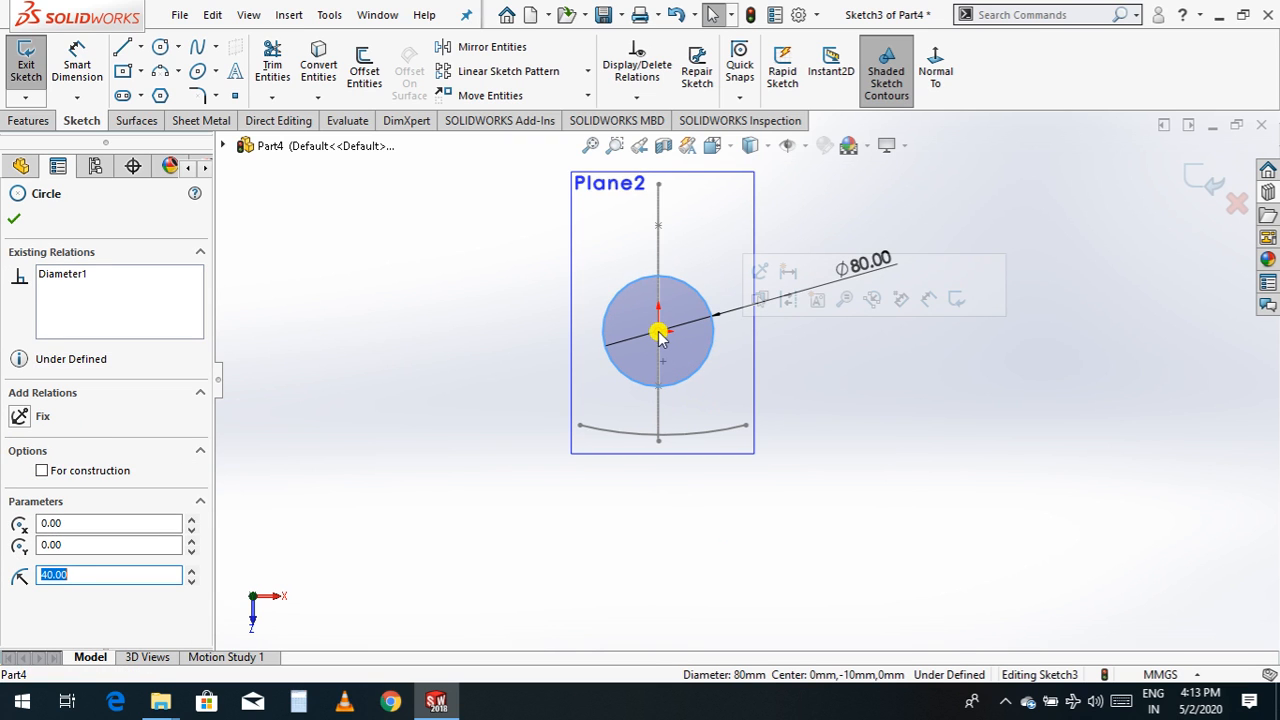
left_click_drag(660, 335, 657, 268)
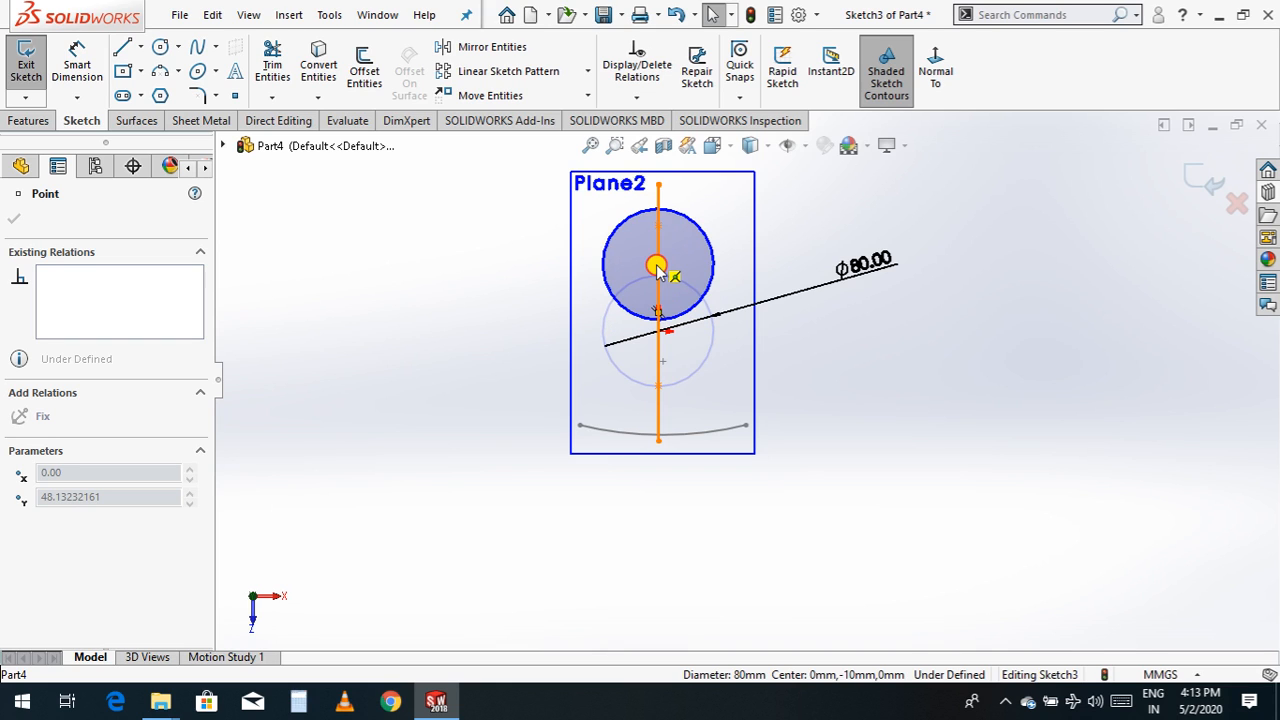
left_click_drag(657, 268, 657, 259)
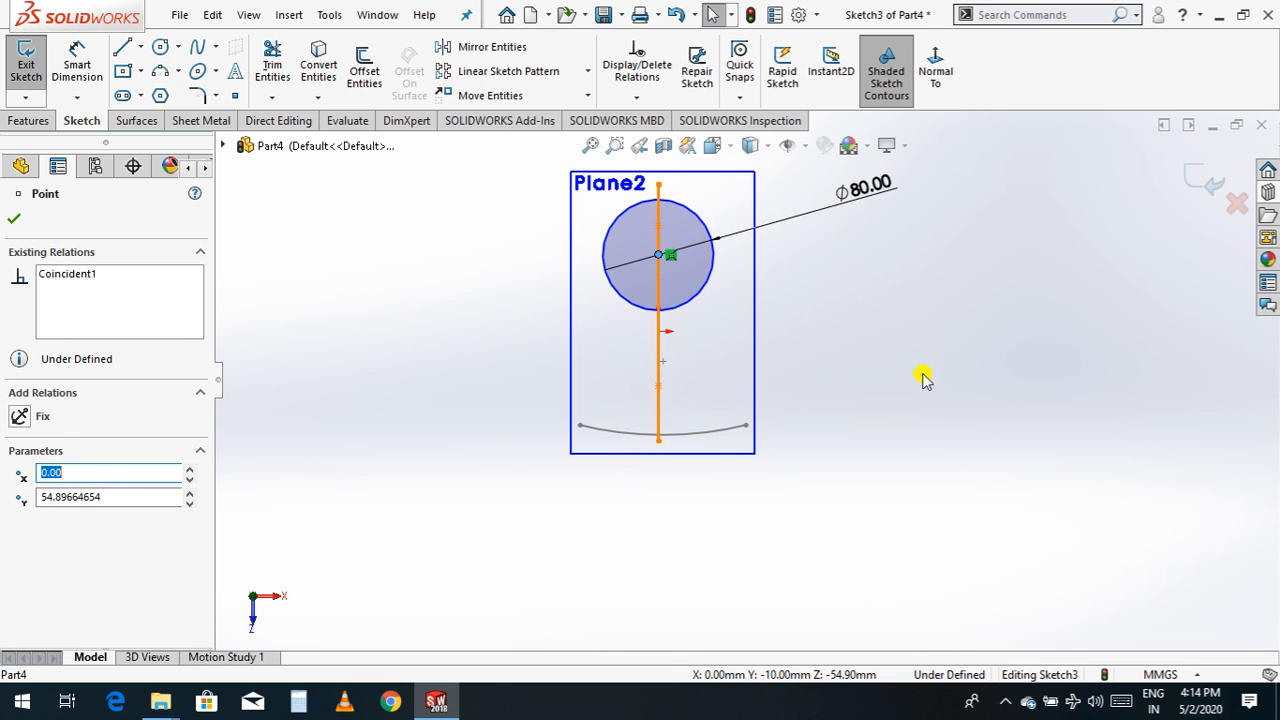
scroll(922, 378, "up", 2)
left_click(14, 218)
left_click(416, 385)
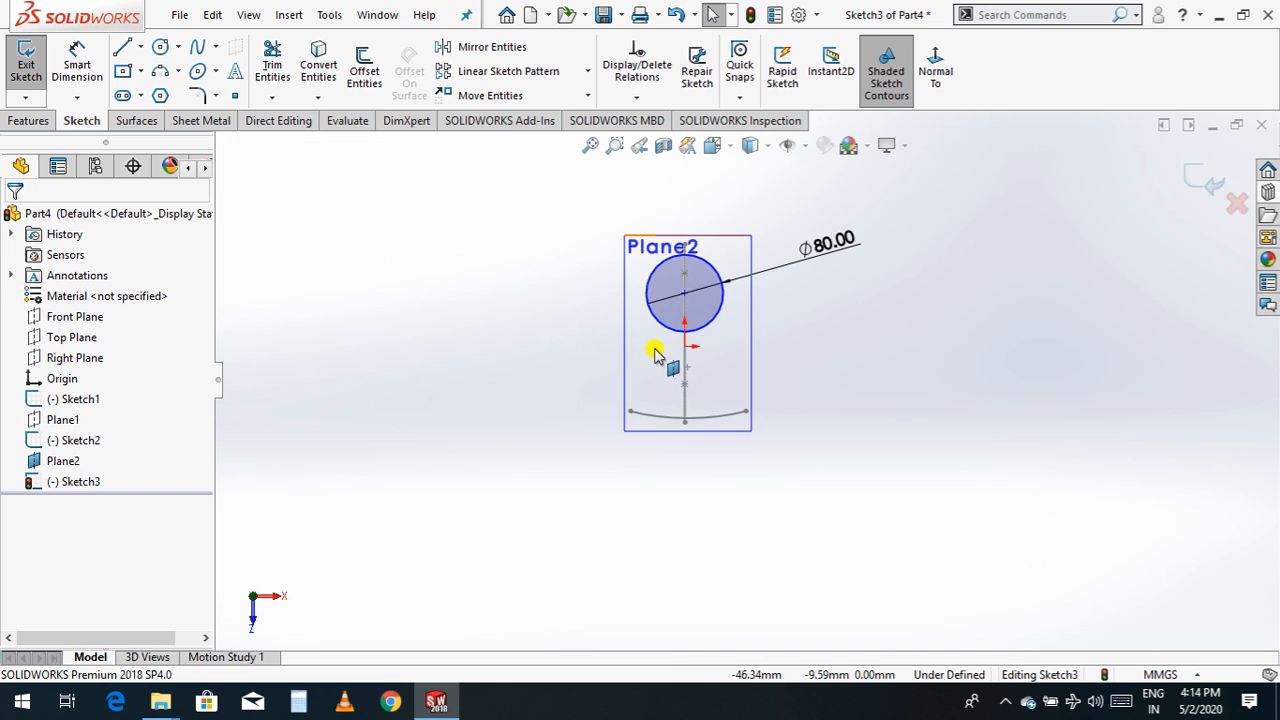
- Draw a three-point arc of about 235 mm radius from the circle's right edge downward, ending above the lower arc
scroll(805, 300, "down", 2)
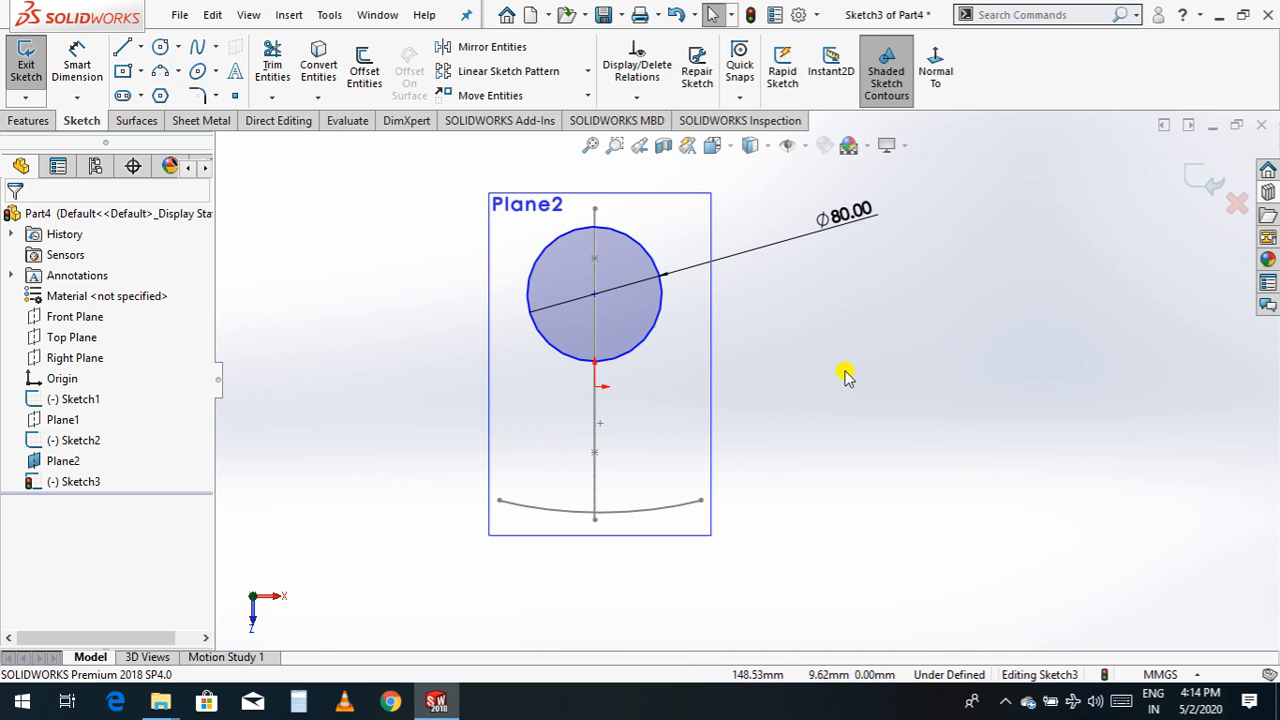
left_click(161, 77)
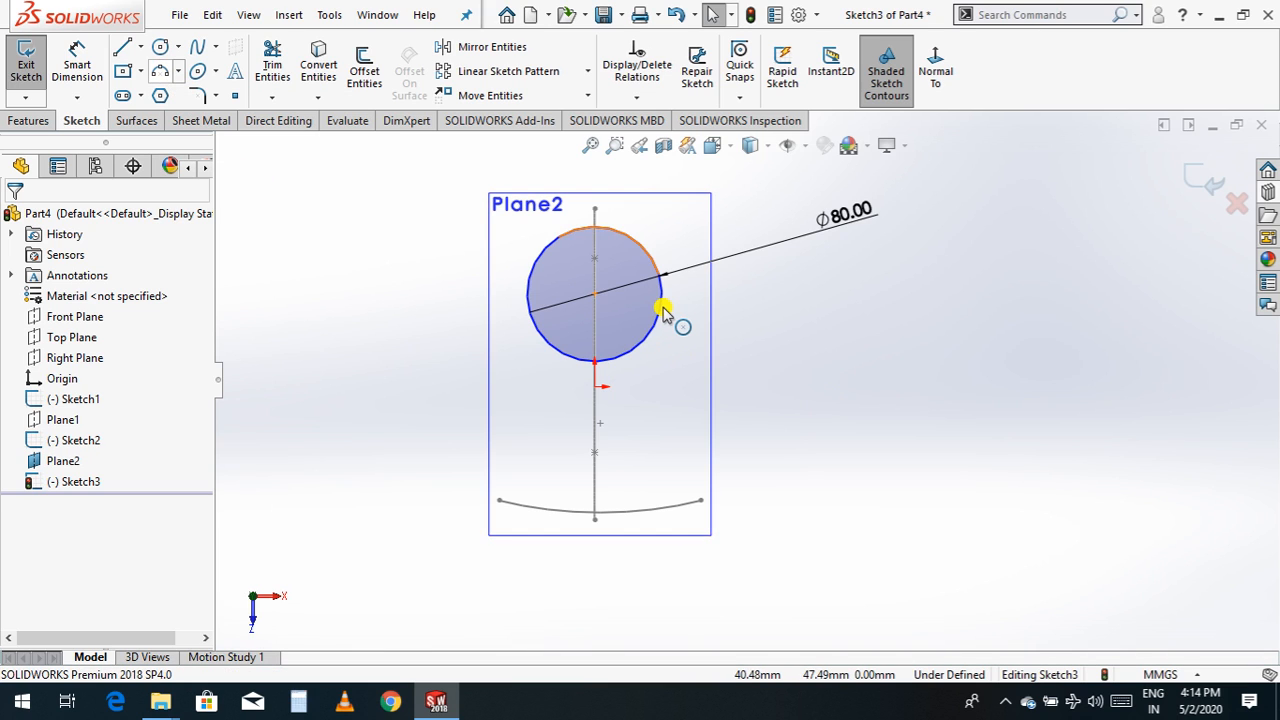
left_click(160, 71)
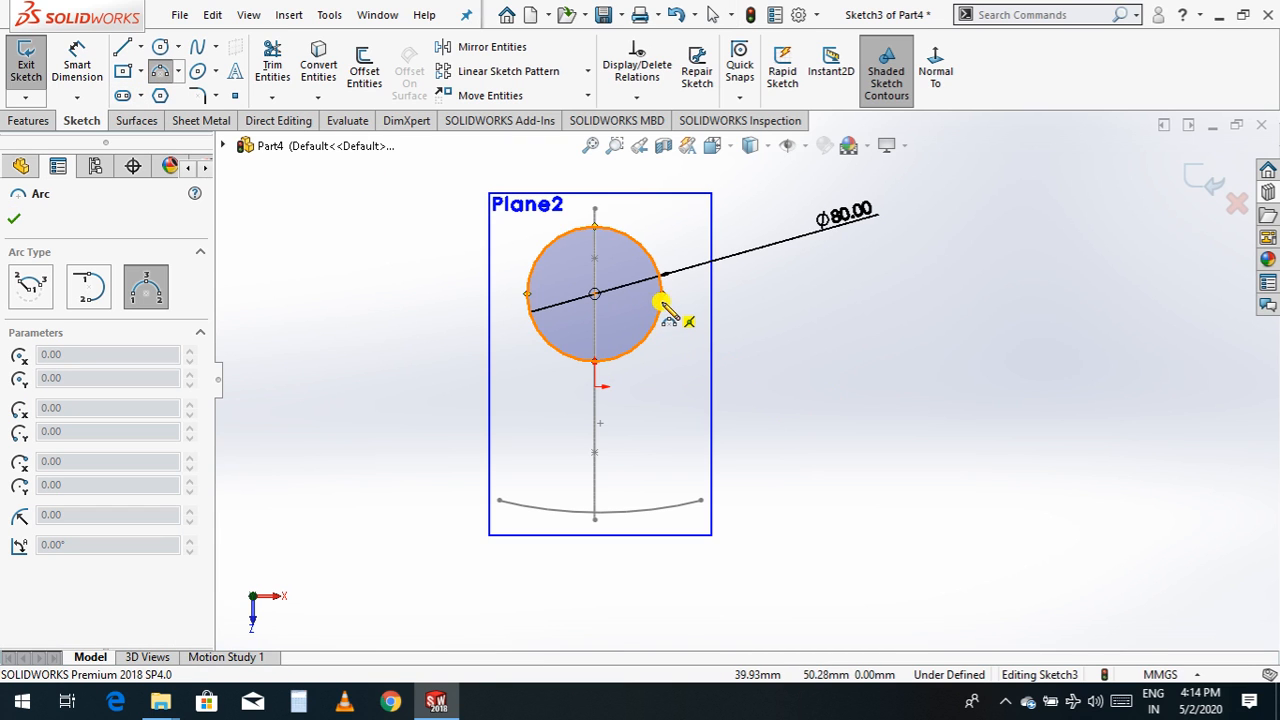
left_click(662, 299)
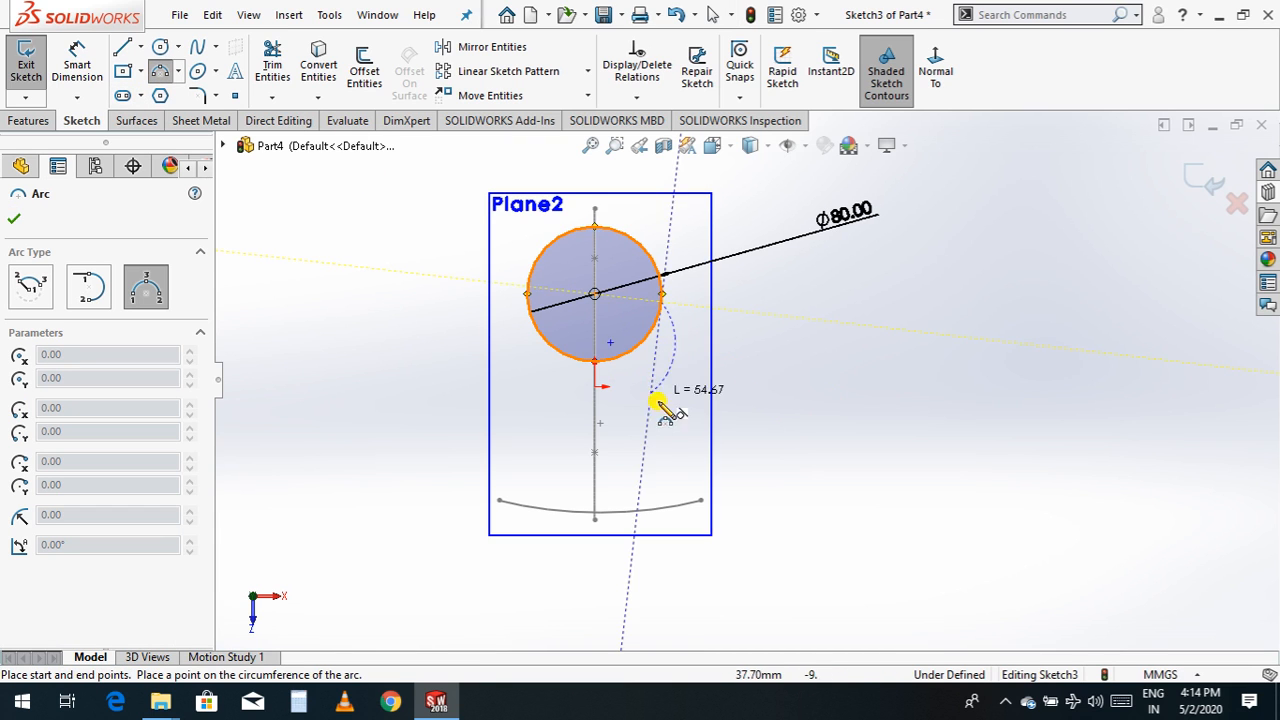
left_click(655, 475)
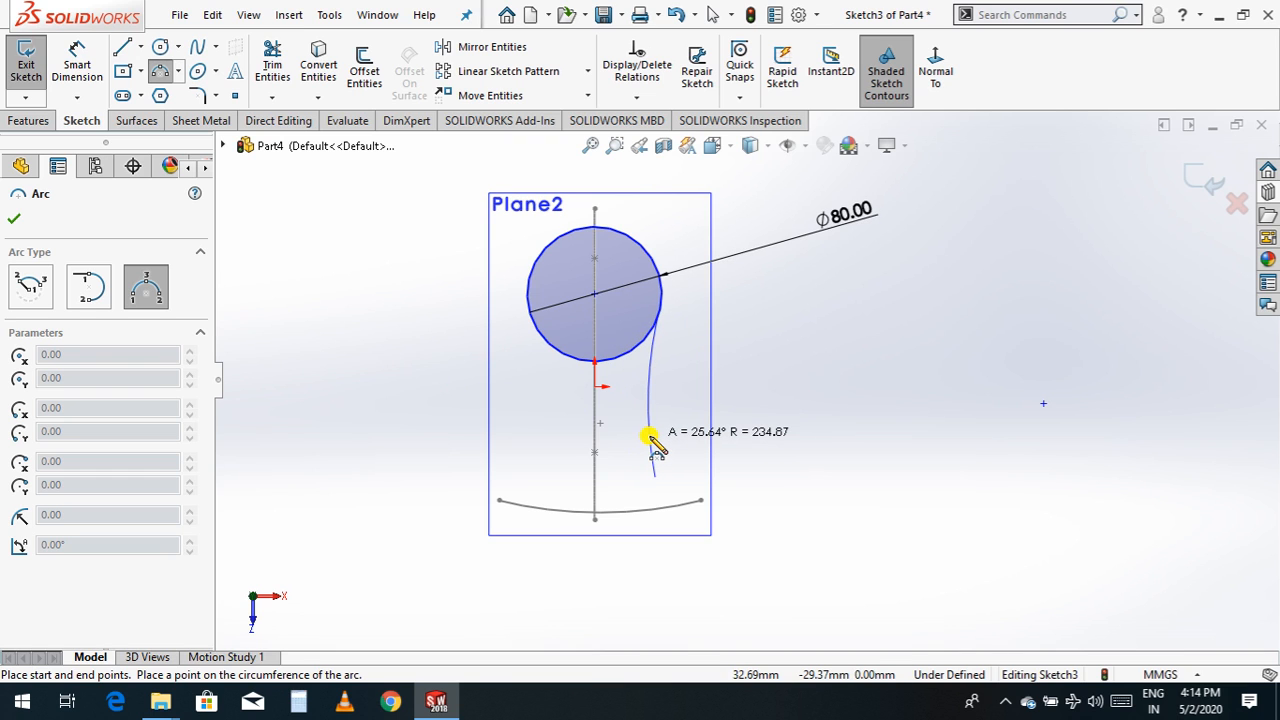
left_click(650, 437)
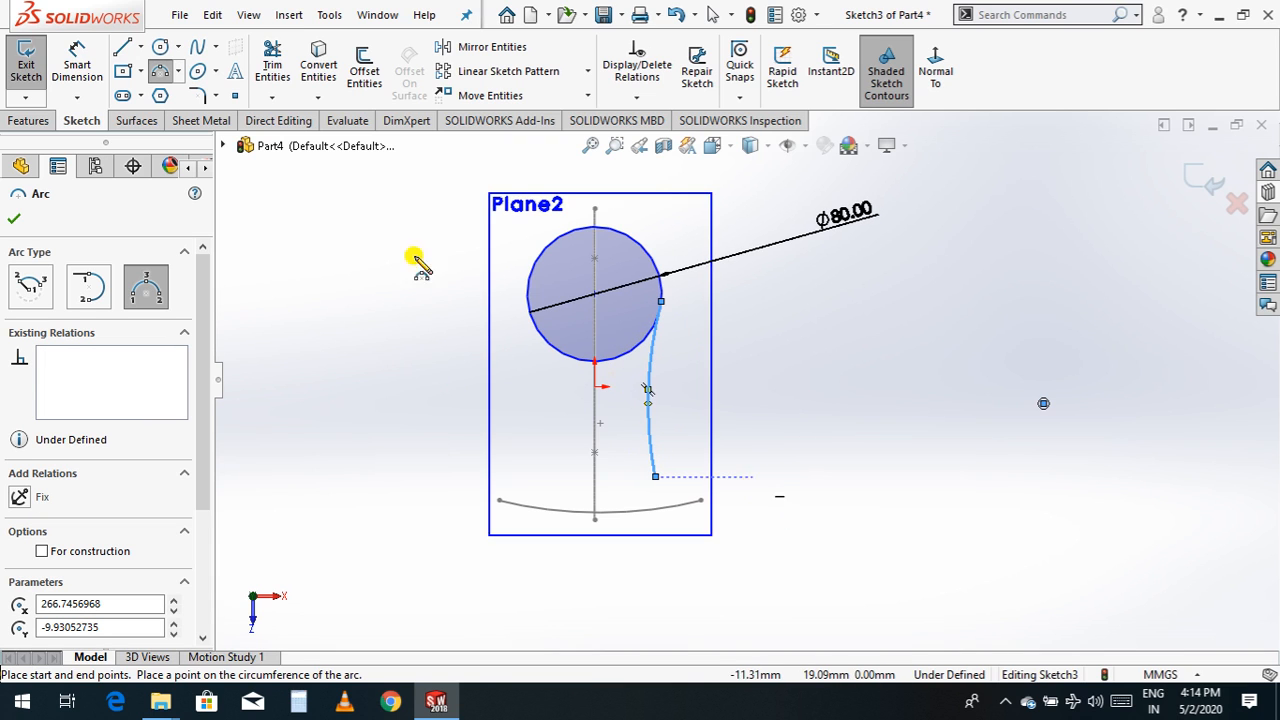
- Dimension the new side arc's radius as 280 mm
left_click(77, 65)
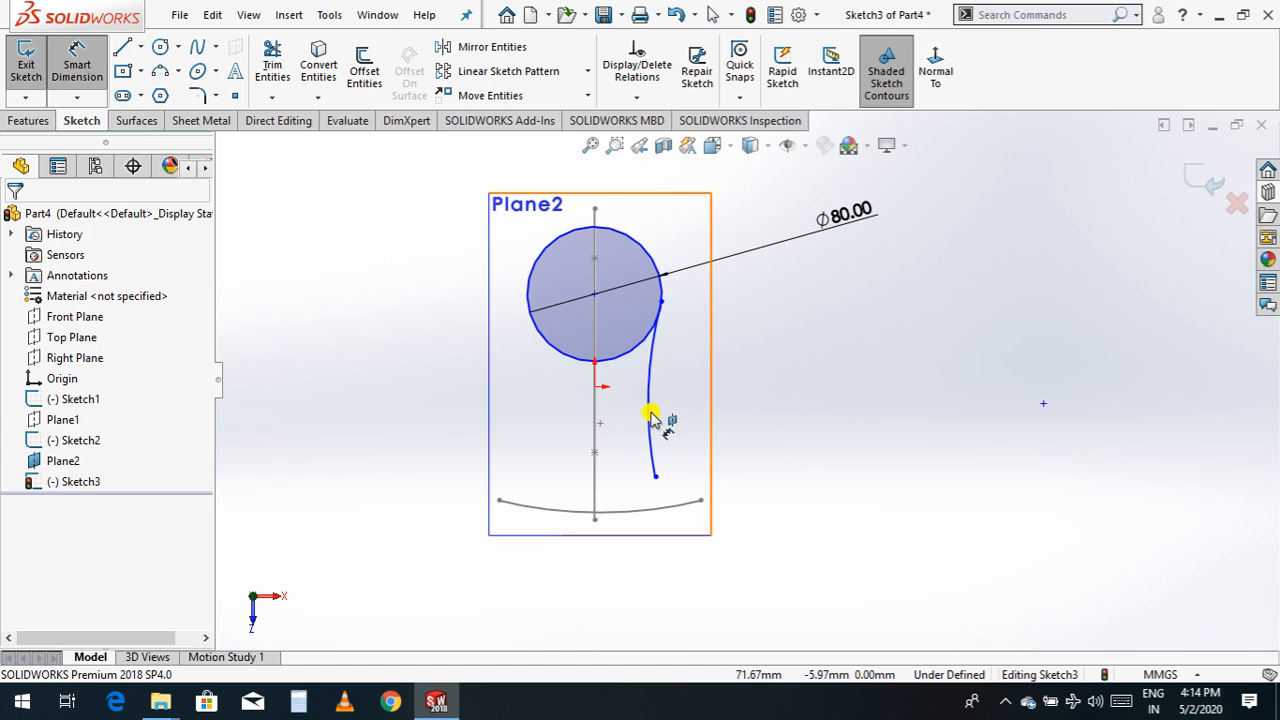
left_click(651, 419)
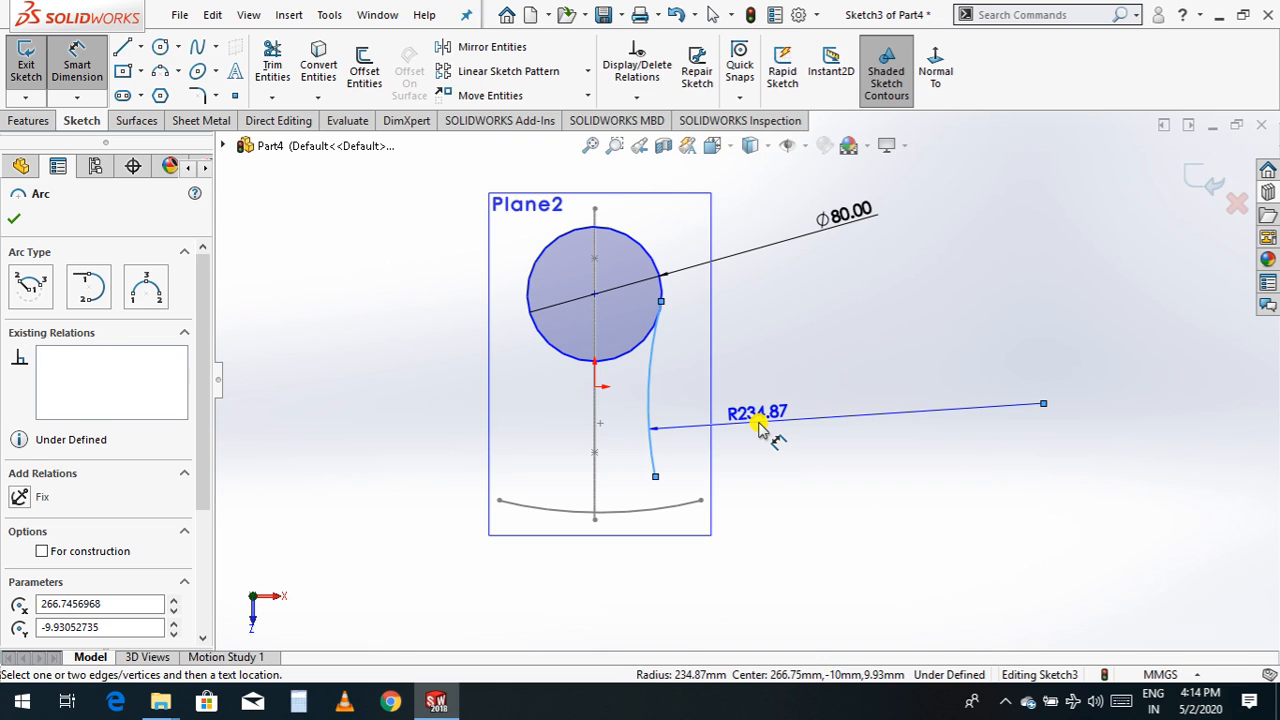
left_click(759, 425)
type("2")
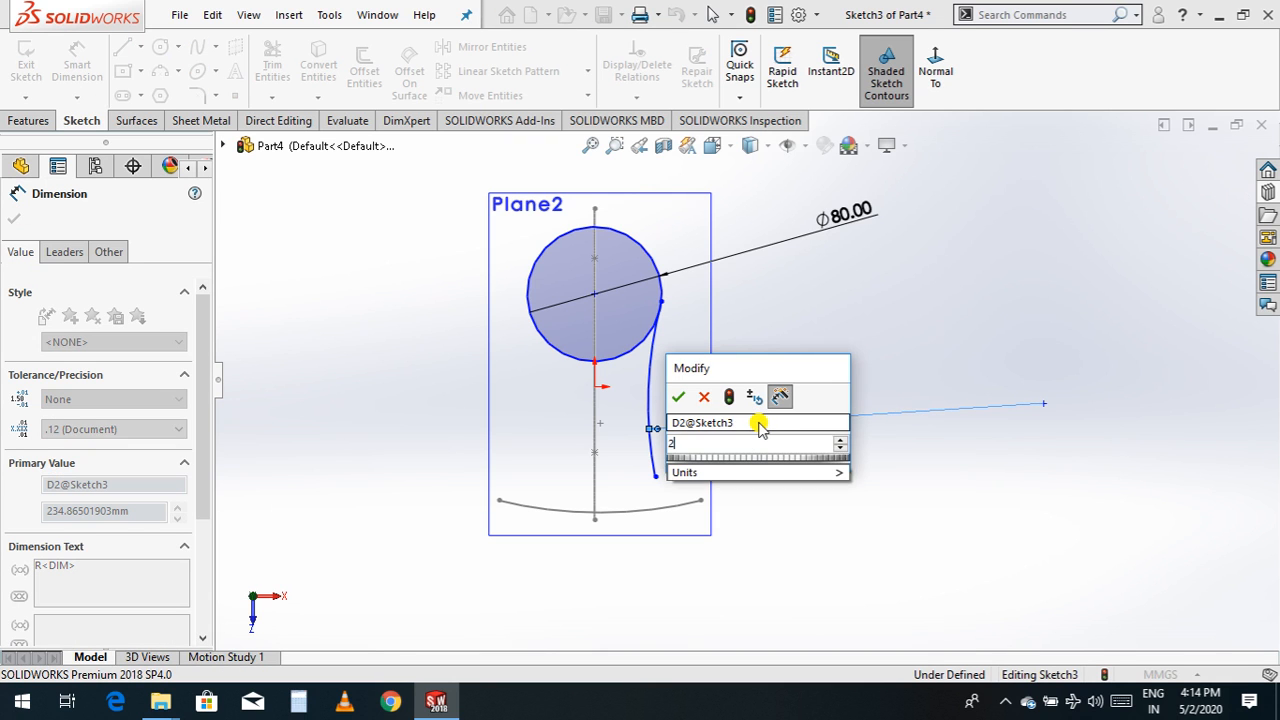
type("80")
key("Return")
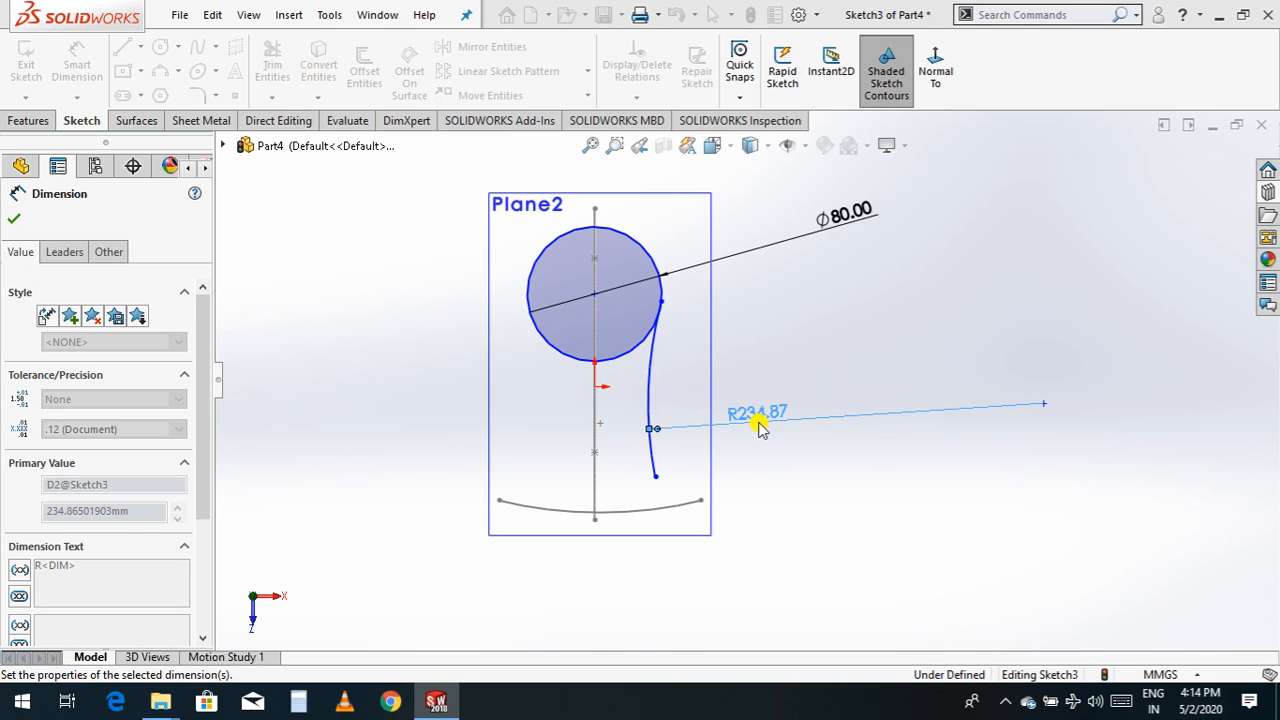
left_click(21, 224)
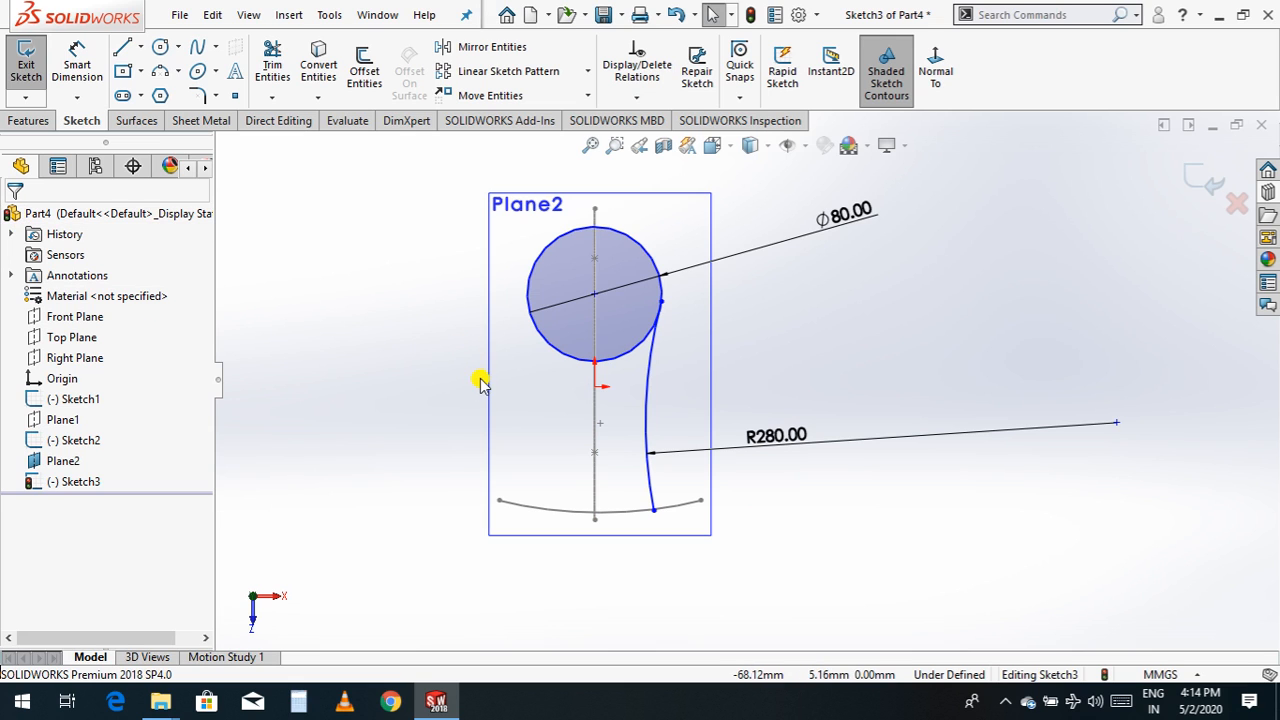
- Add a tangent relation between the circle and the side arc
left_click(80, 60)
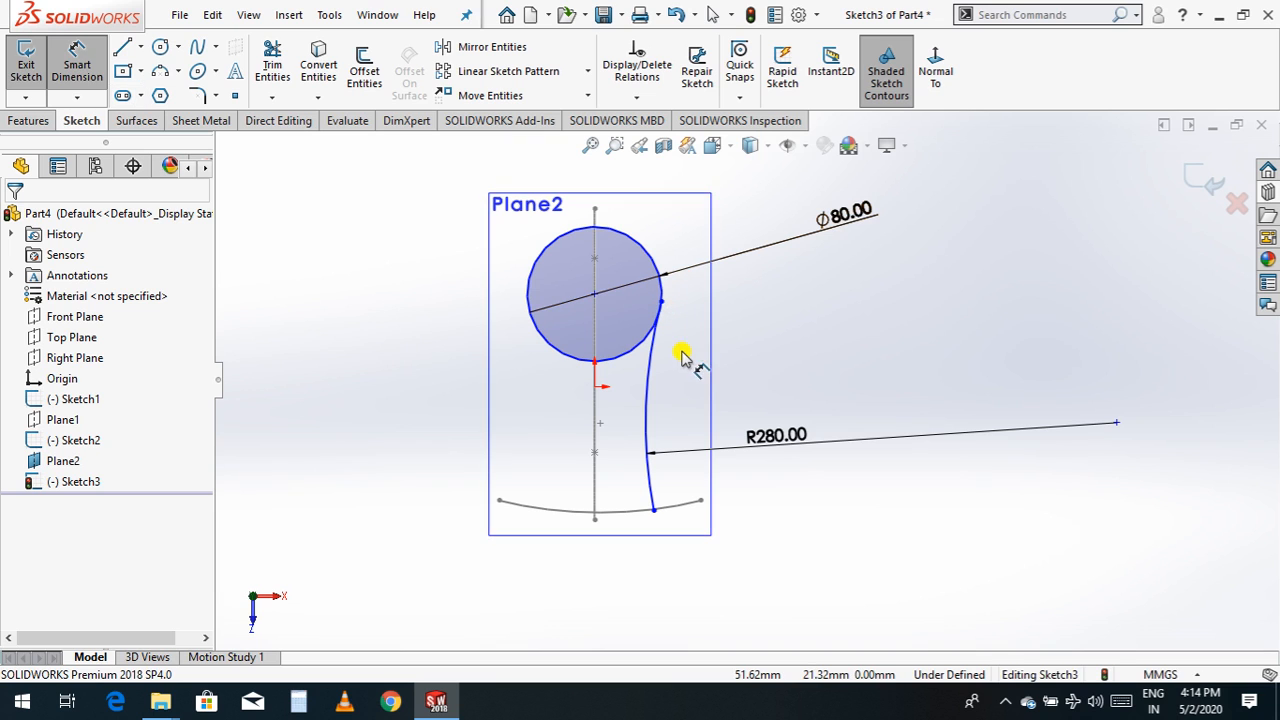
key("Escape")
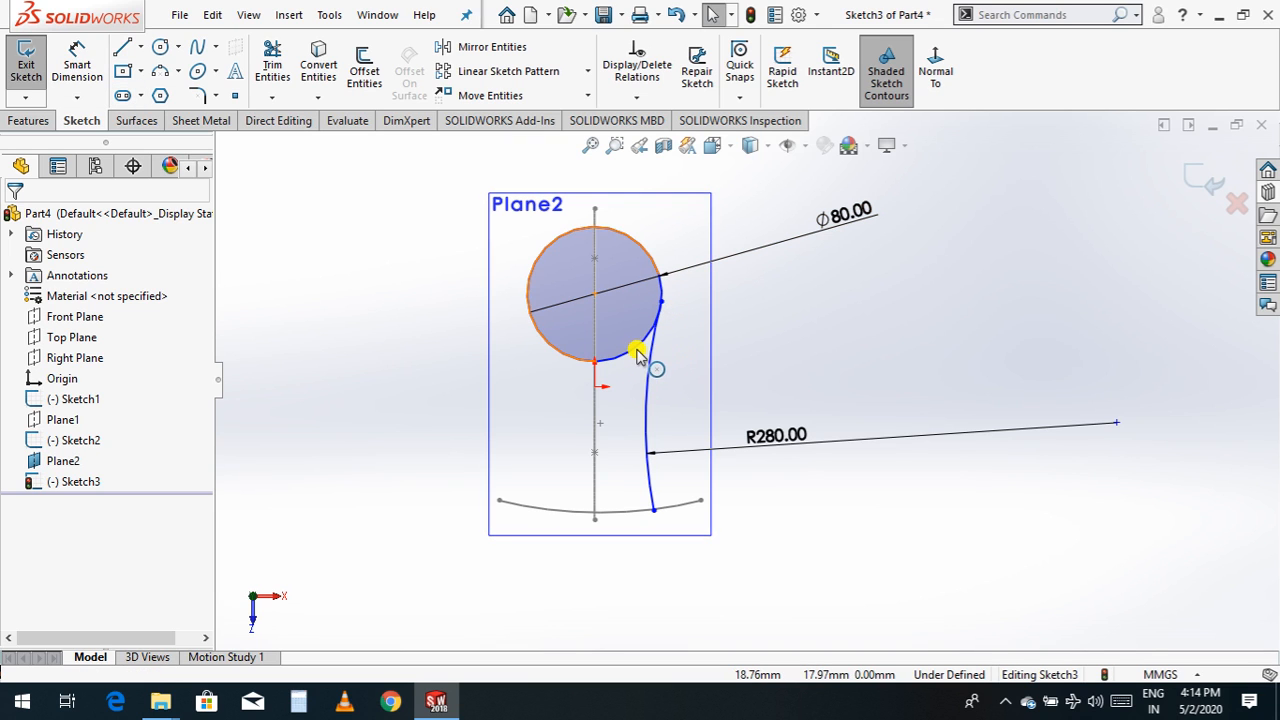
left_click(638, 352)
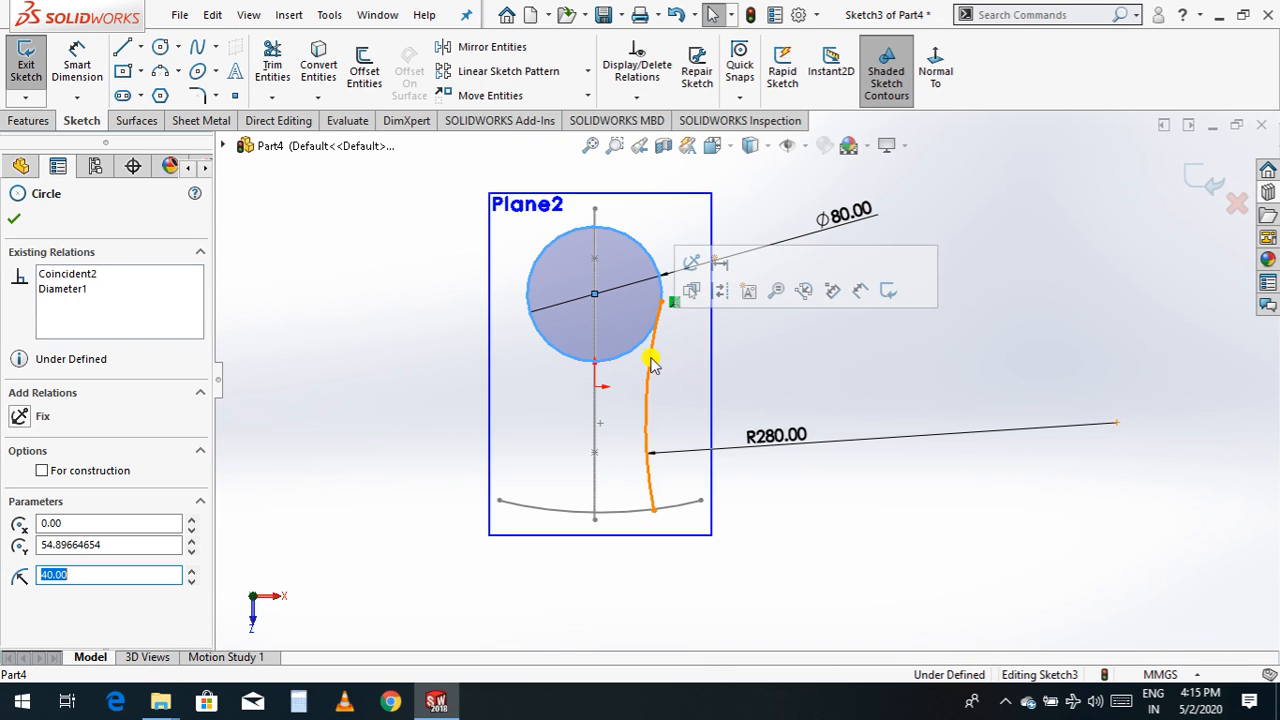
left_click(651, 360)
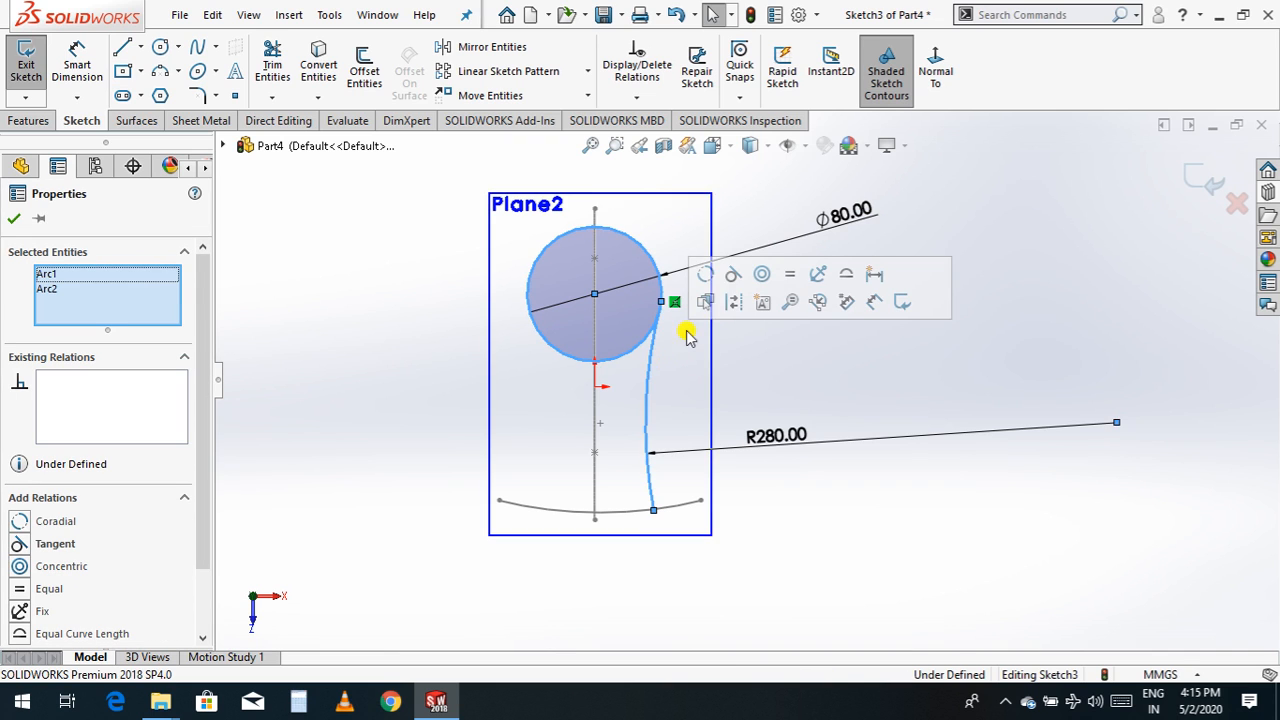
left_click(733, 280)
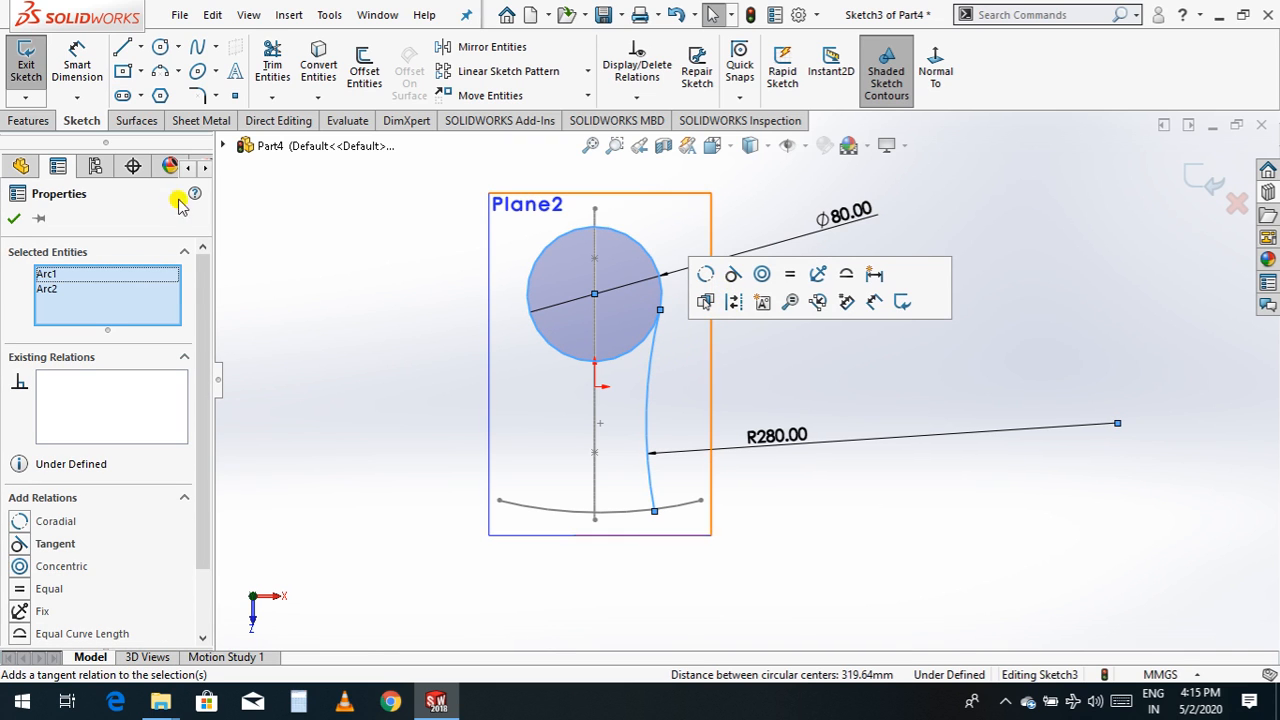
left_click(17, 221)
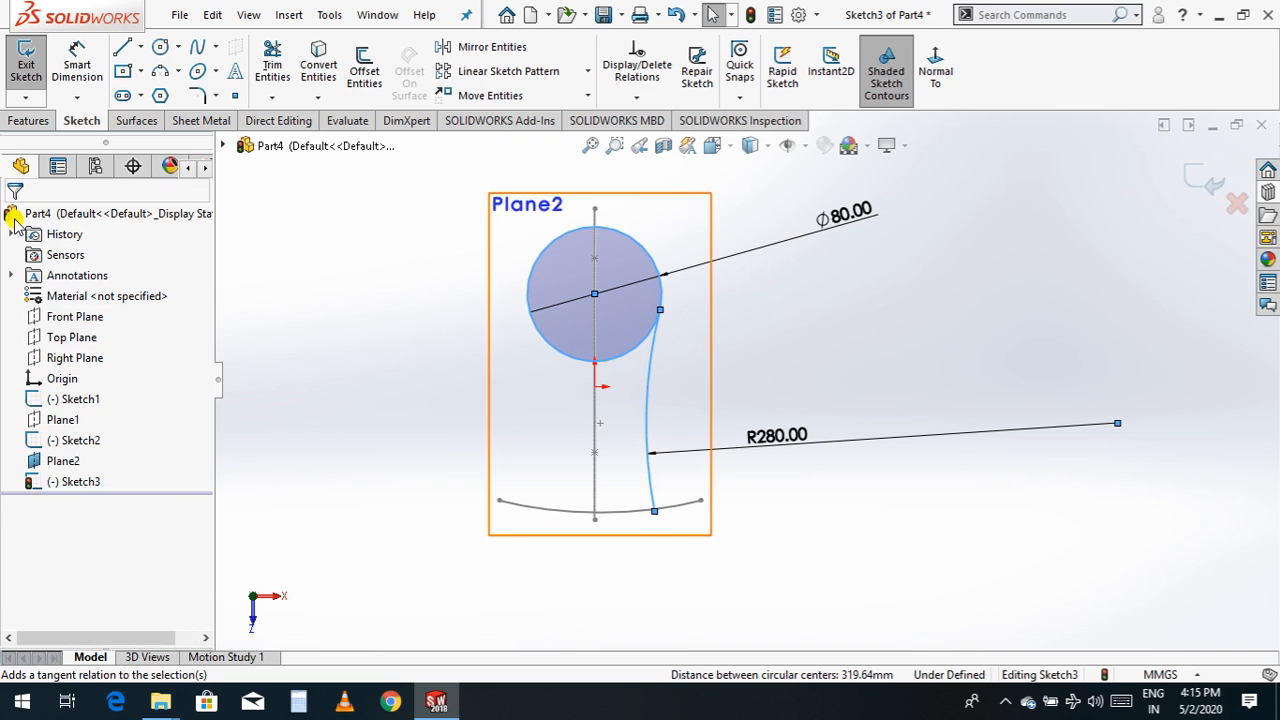
- Dimension the vertical distance between the side arc's two endpoints as 100 mm
left_click(77, 65)
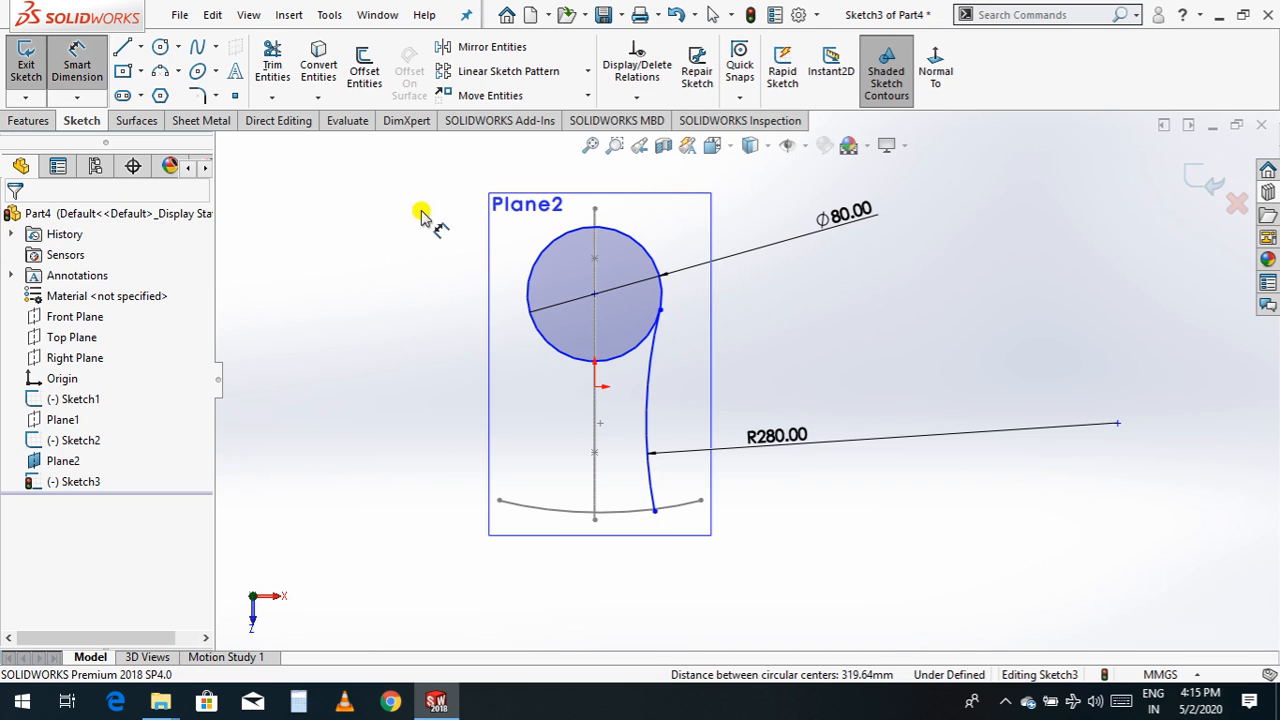
left_click(660, 311)
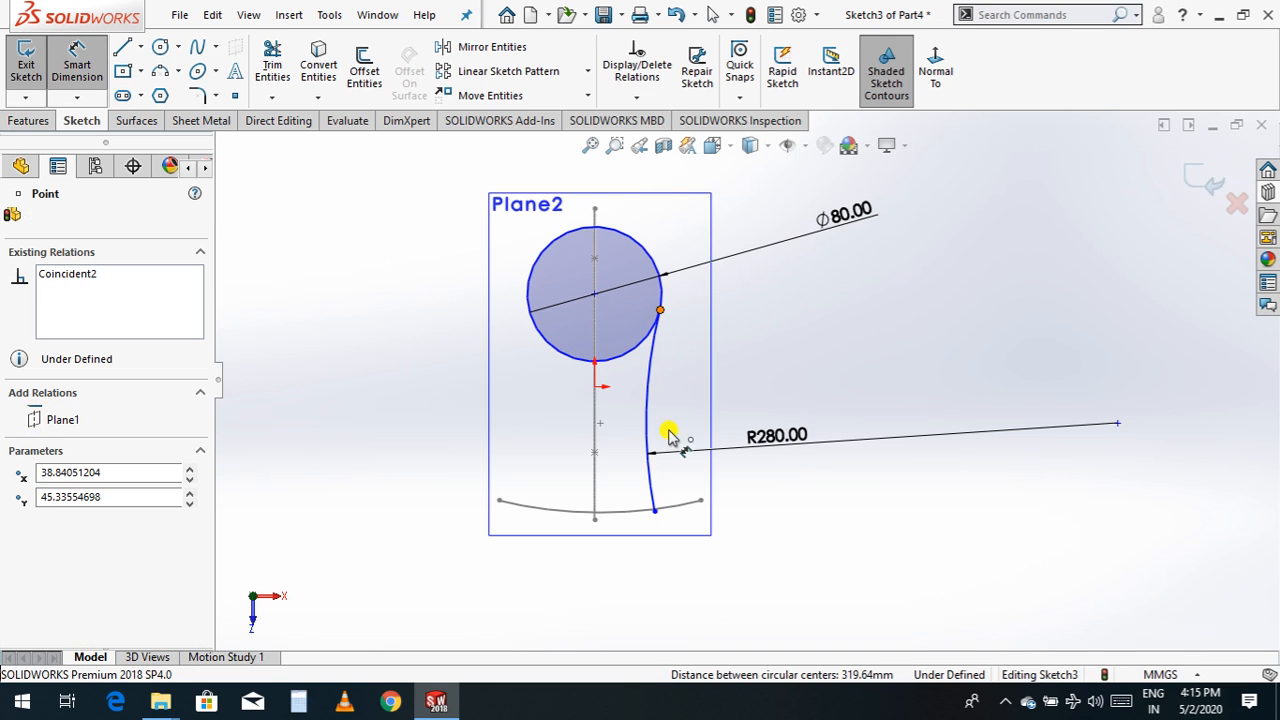
left_click(654, 512)
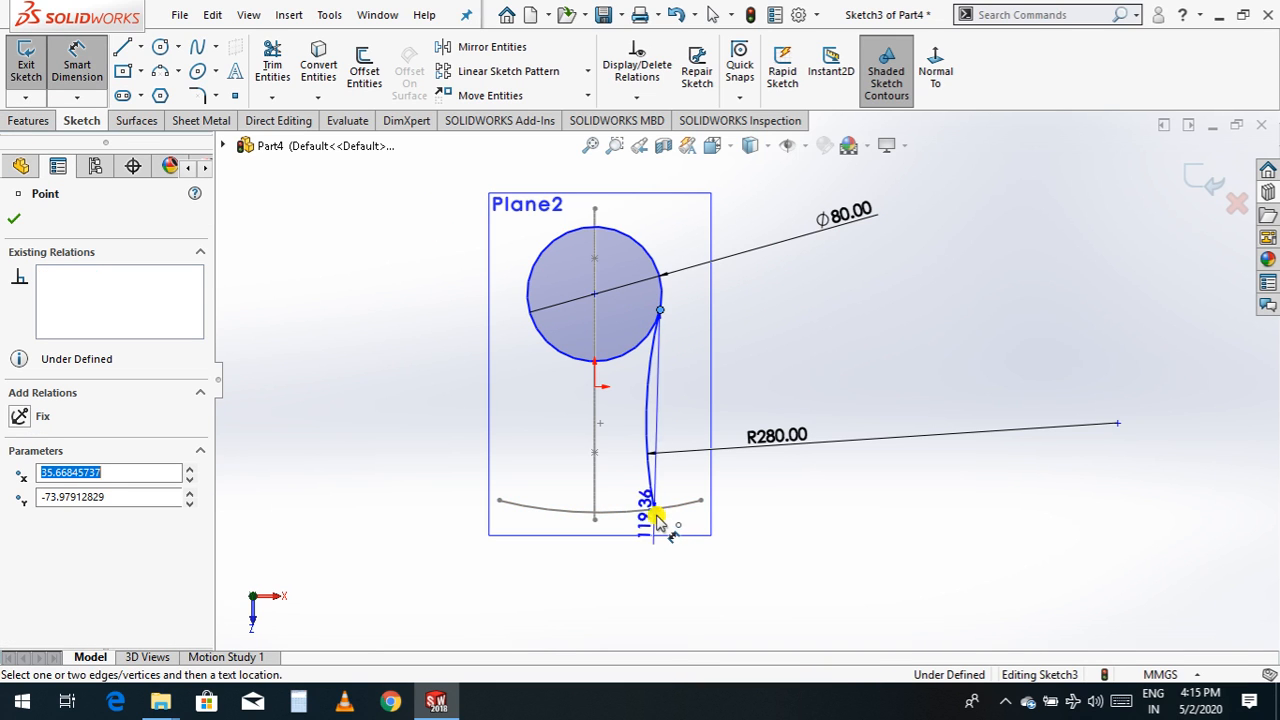
left_click(853, 443)
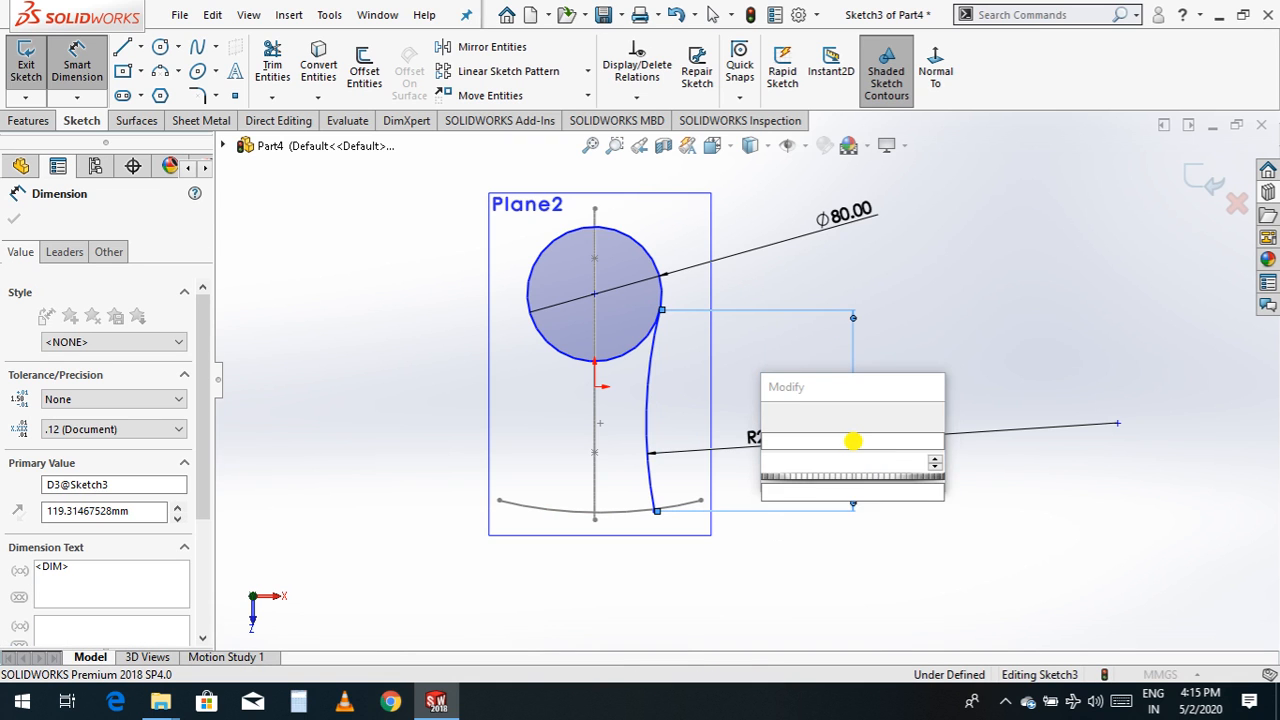
type("100")
key("Return")
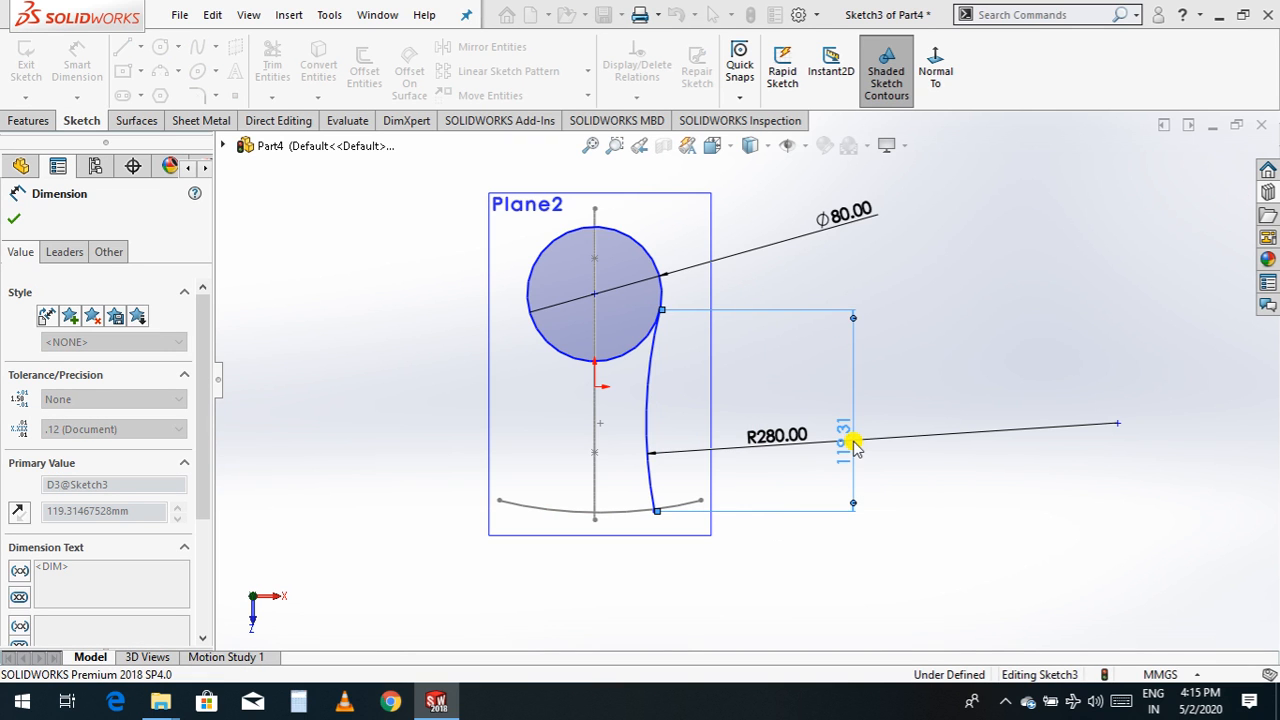
left_click(14, 220)
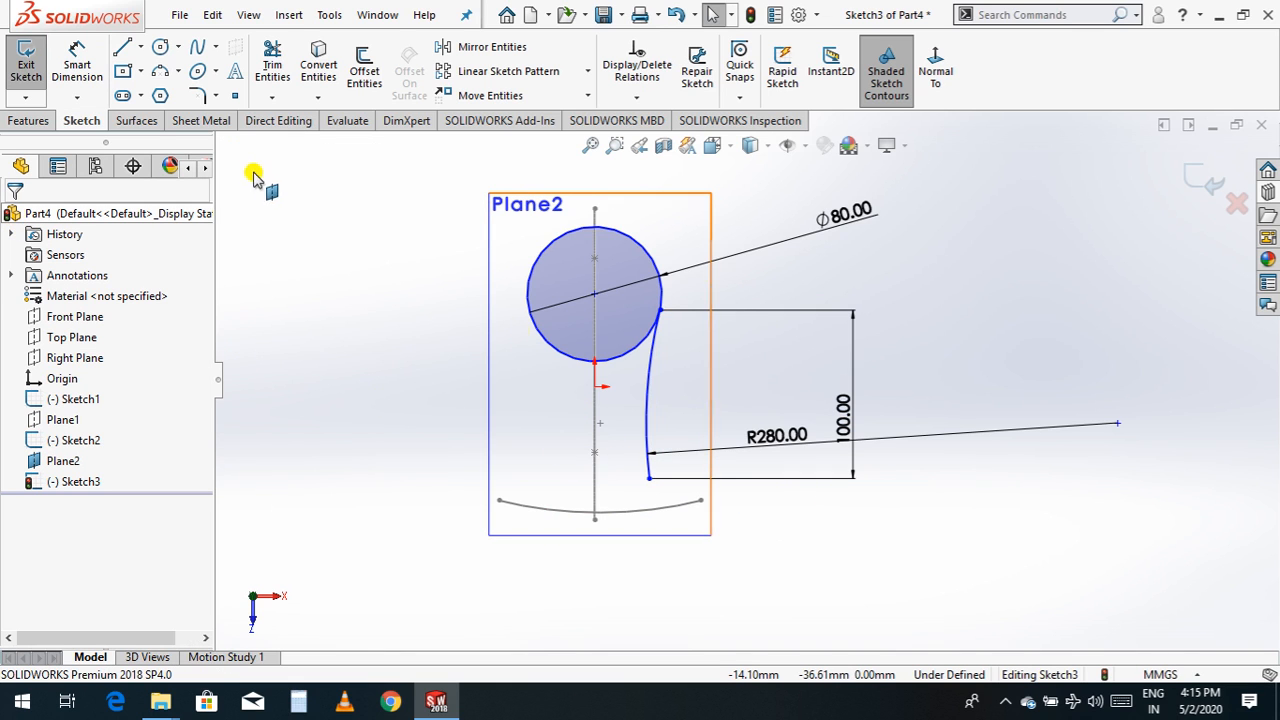
- Draw a vertical centerline from the circle's centre down past the lower arc
left_click(140, 52)
left_click(172, 94)
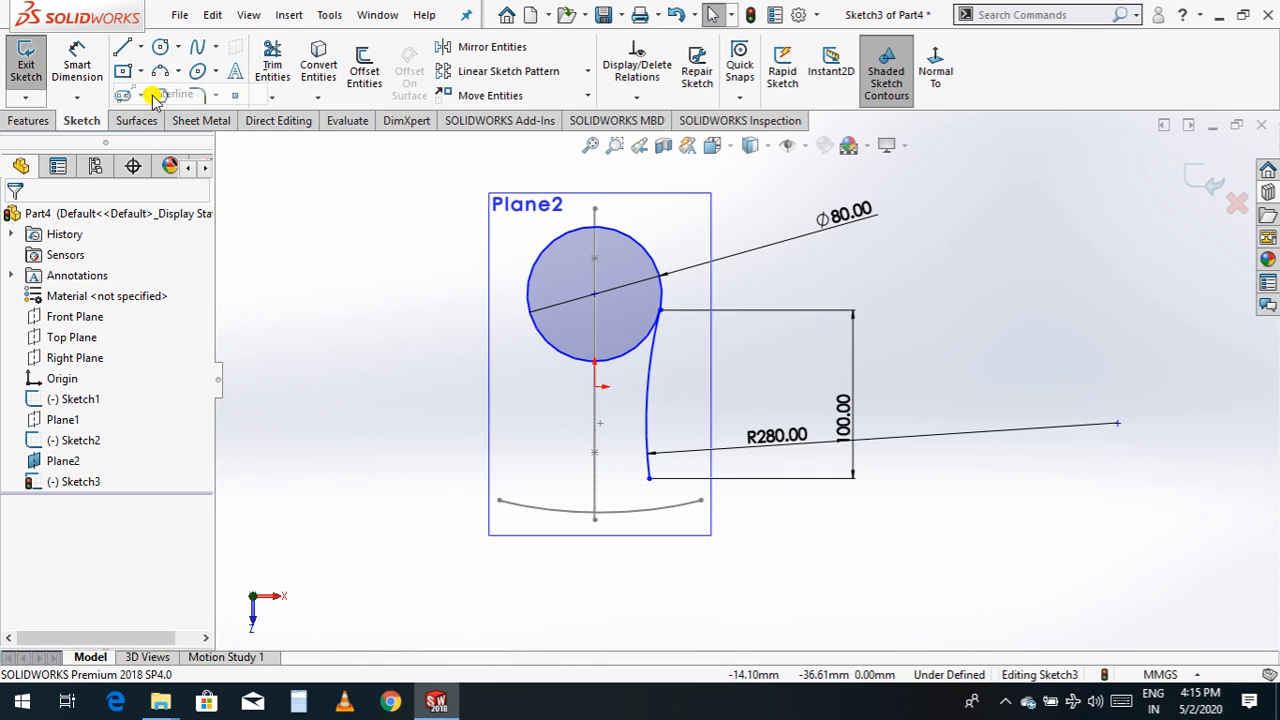
left_click(595, 290)
left_click(595, 612)
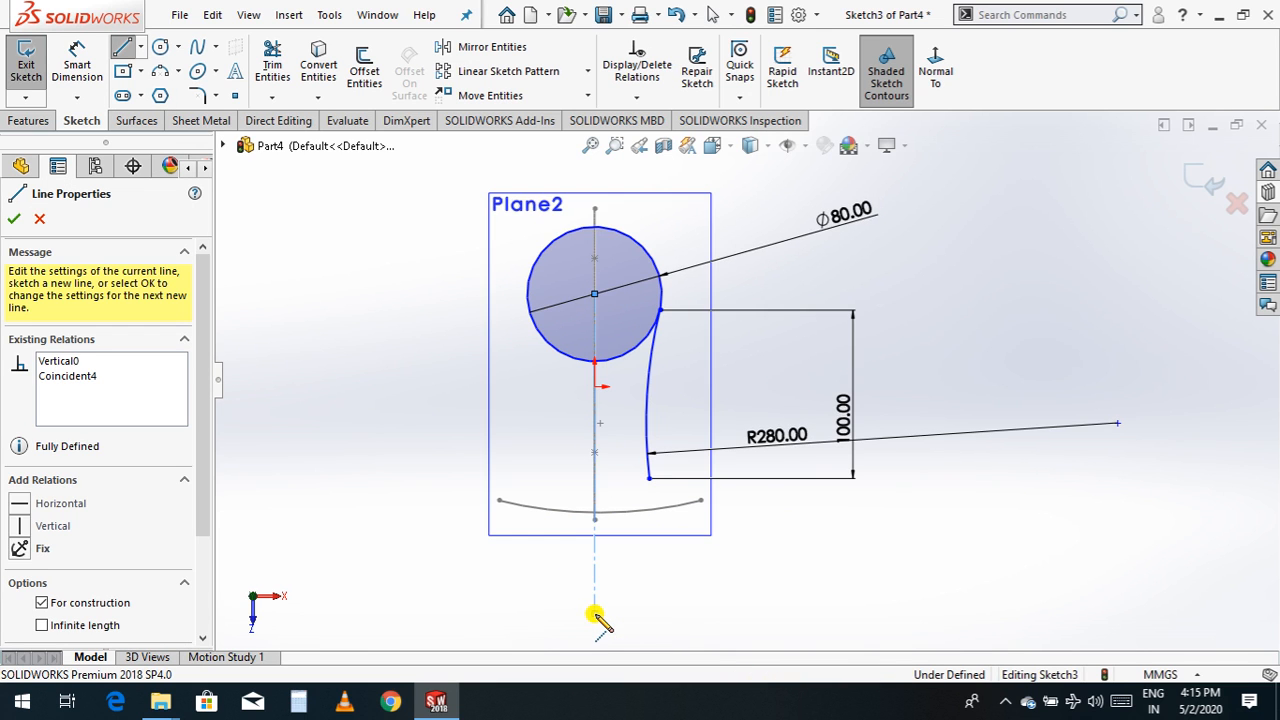
key("Escape")
key("Escape")
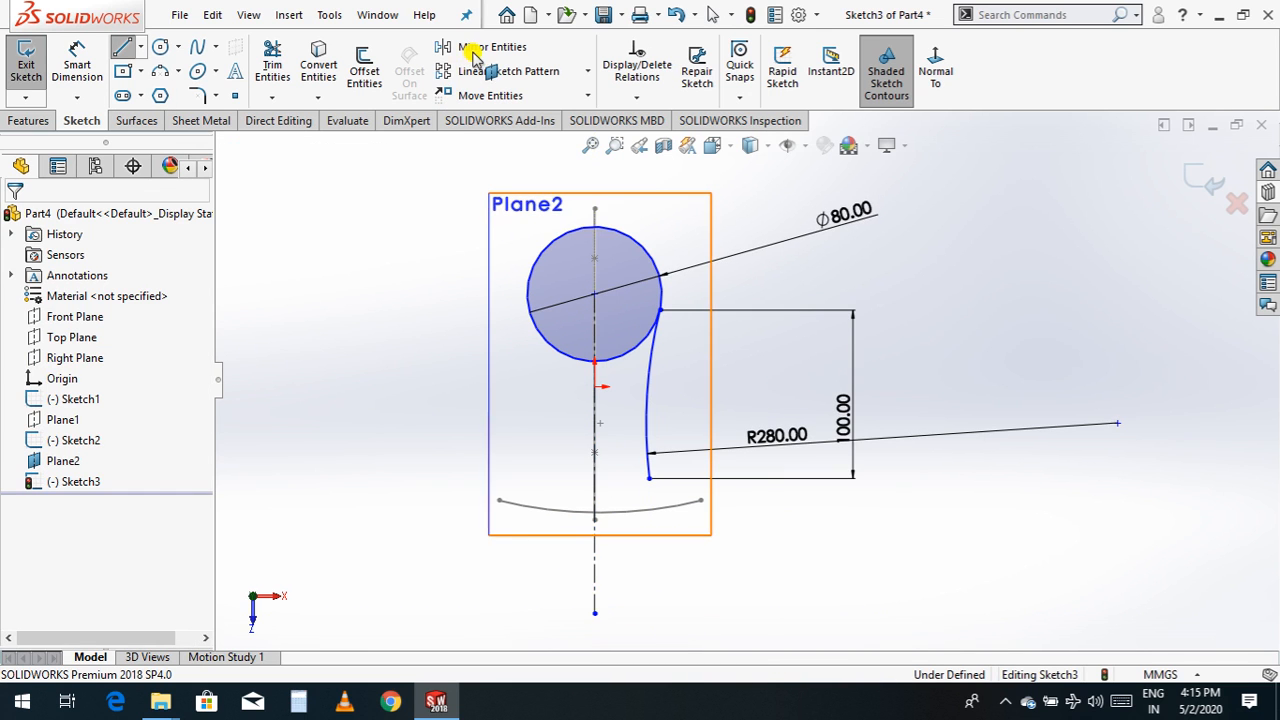
- Mirror the 280 mm side arc about the vertical centerline, keeping the original
left_click(650, 396)
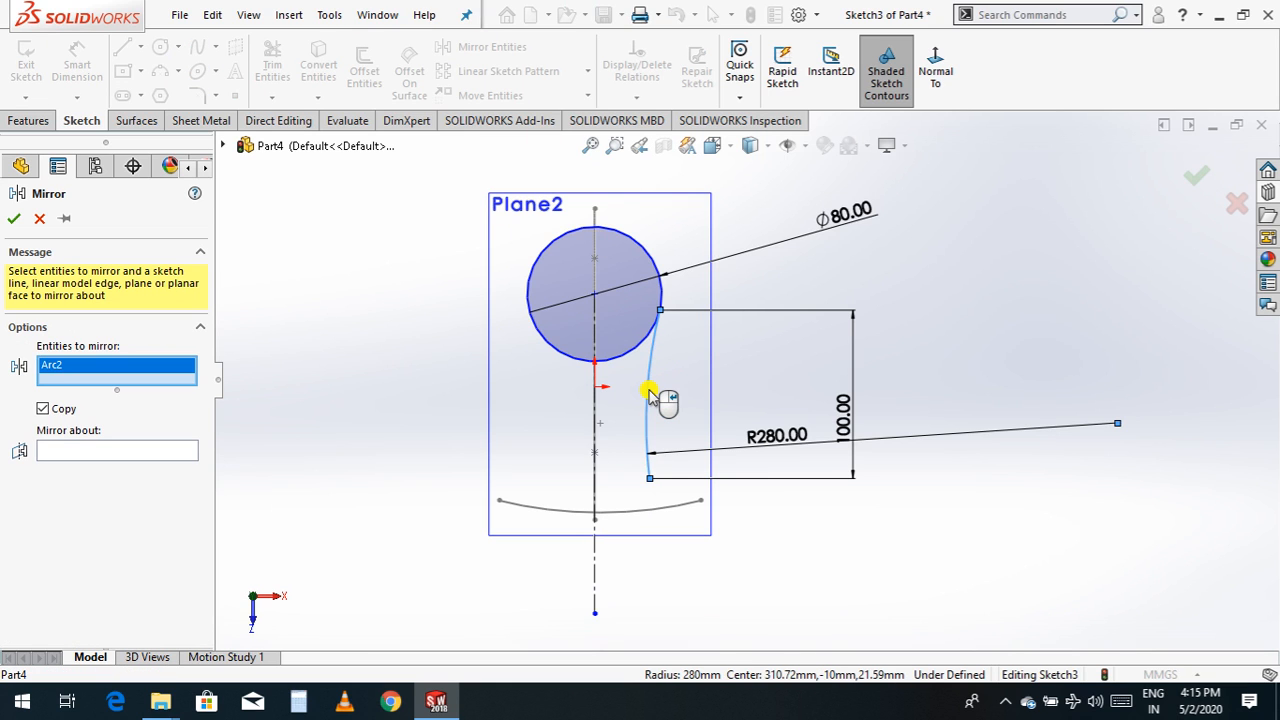
left_click(134, 453)
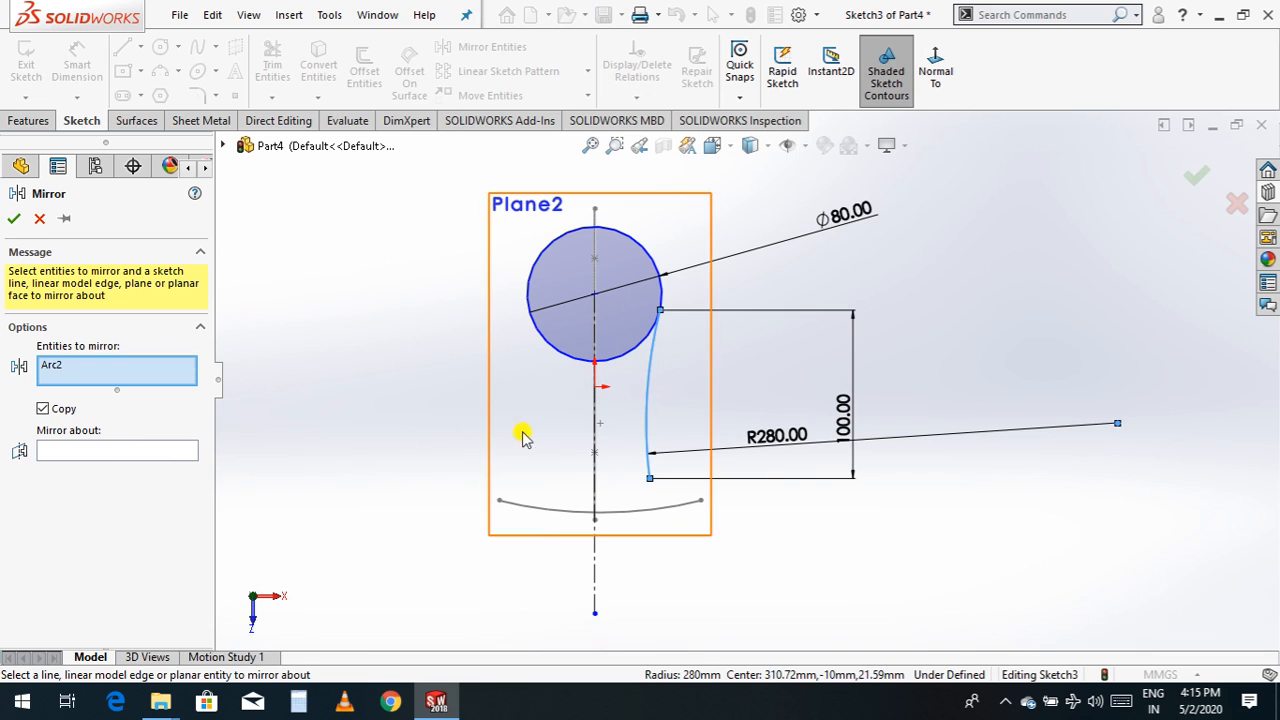
left_click(595, 570)
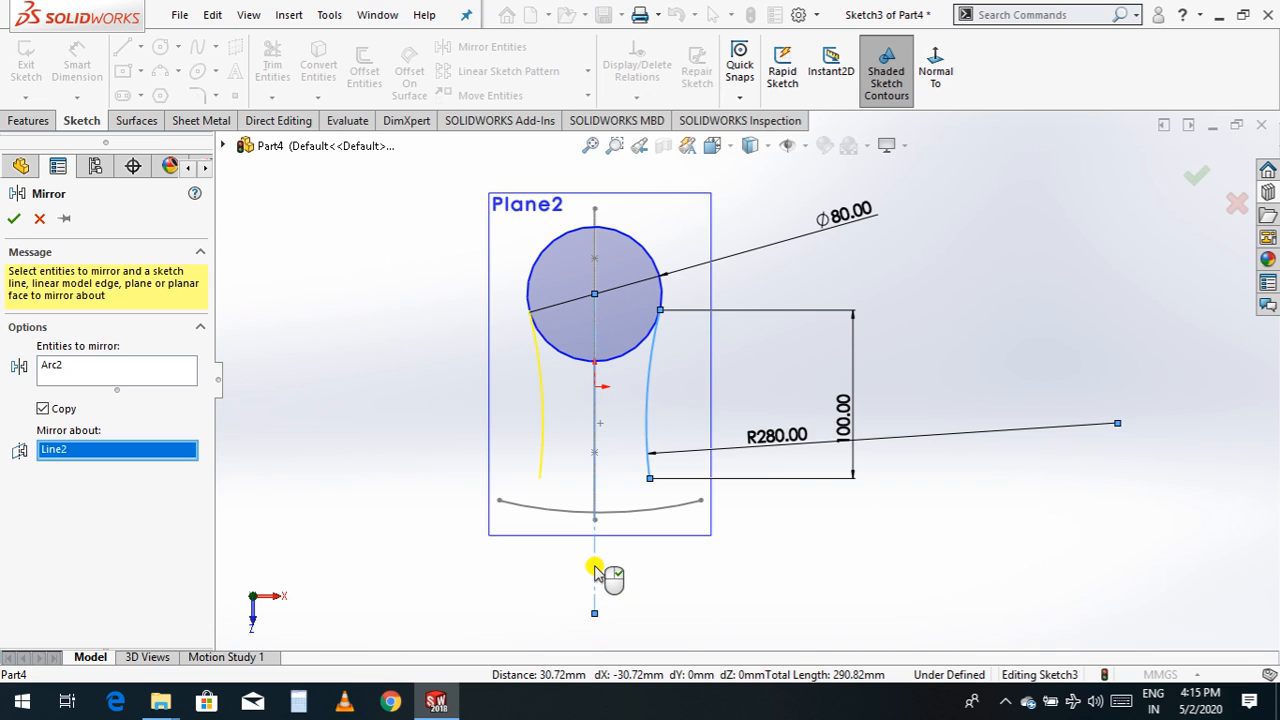
left_click(17, 219)
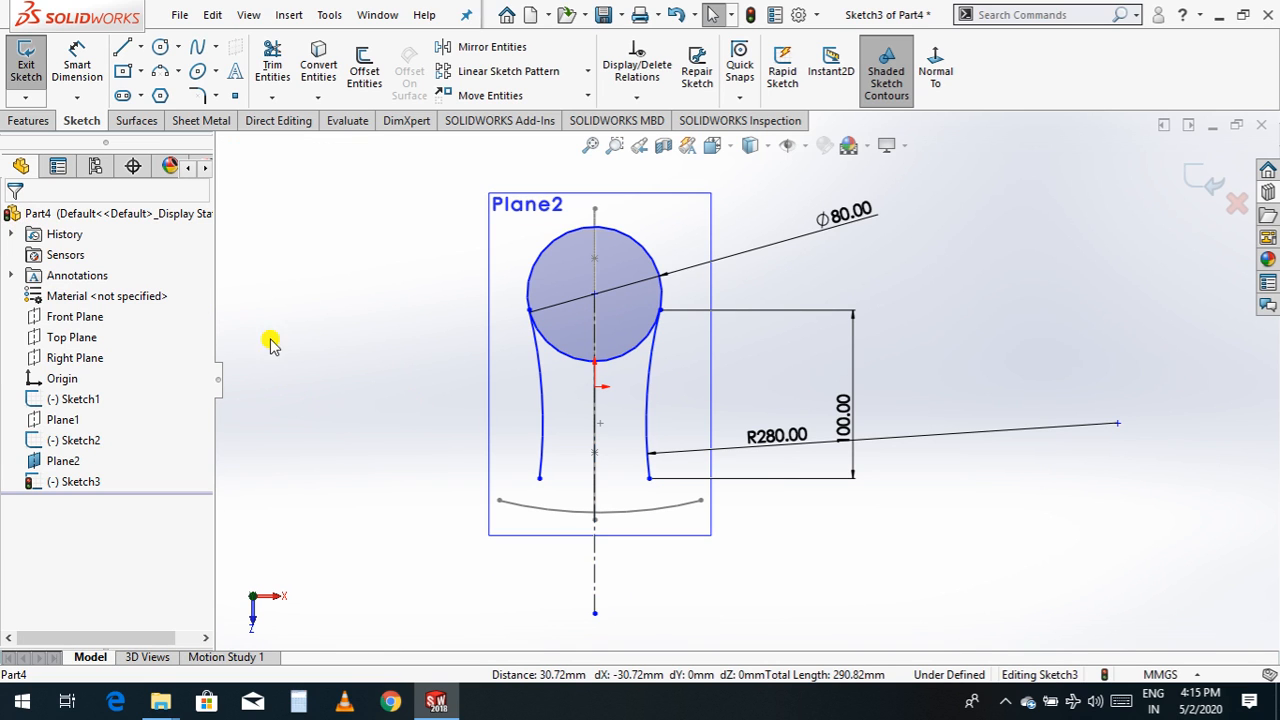
- Draw a downward-bulging three-point arc of about 63 mm radius between the lower endpoints of the two side arcs
left_click(158, 72)
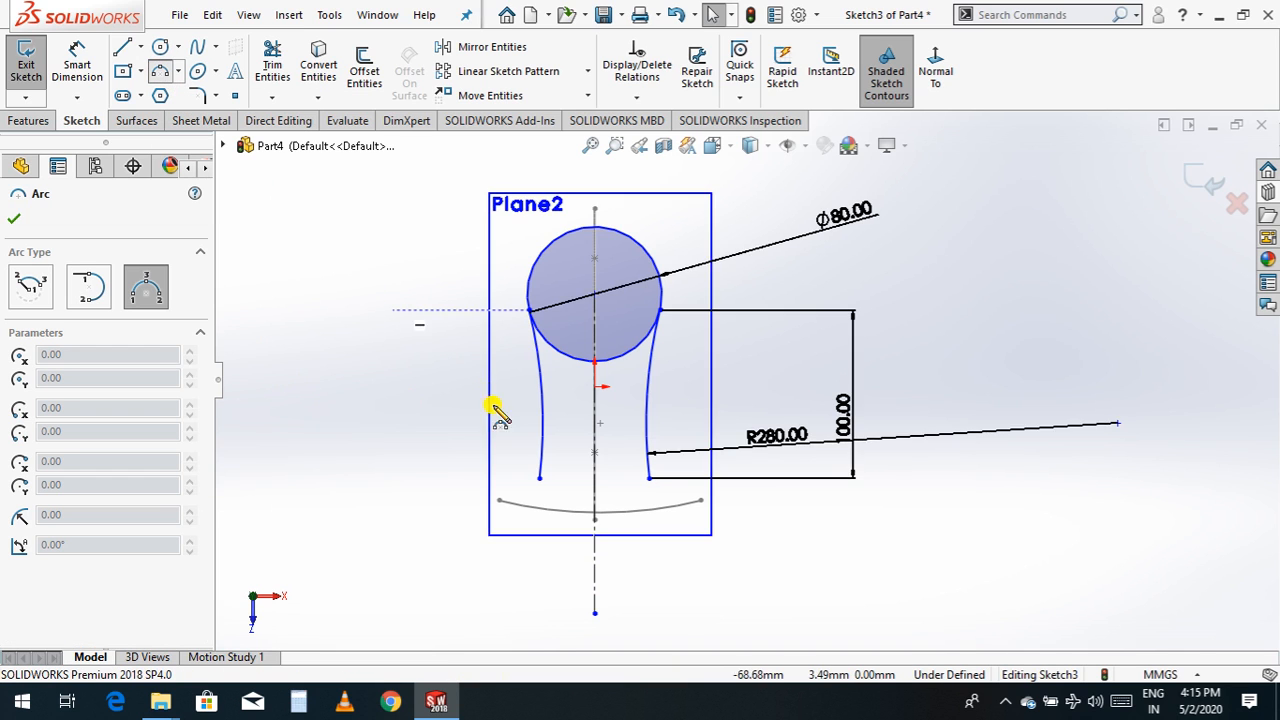
left_click(540, 479)
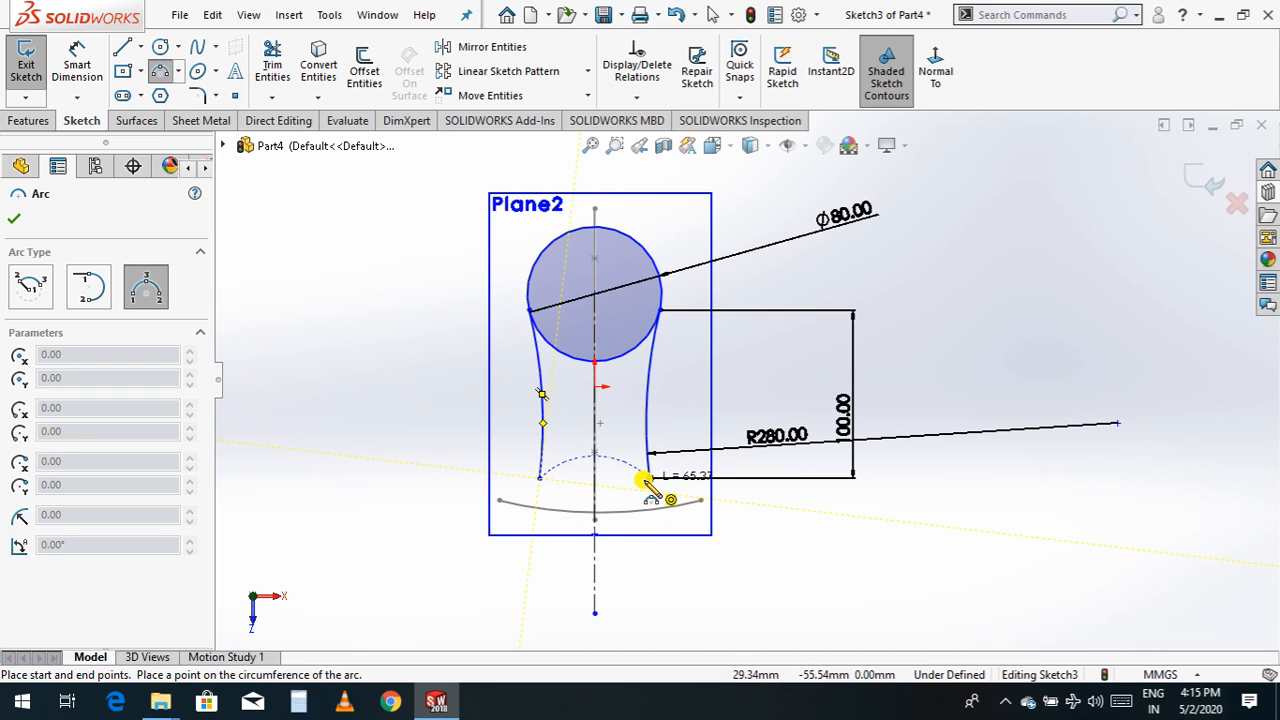
left_click(646, 478)
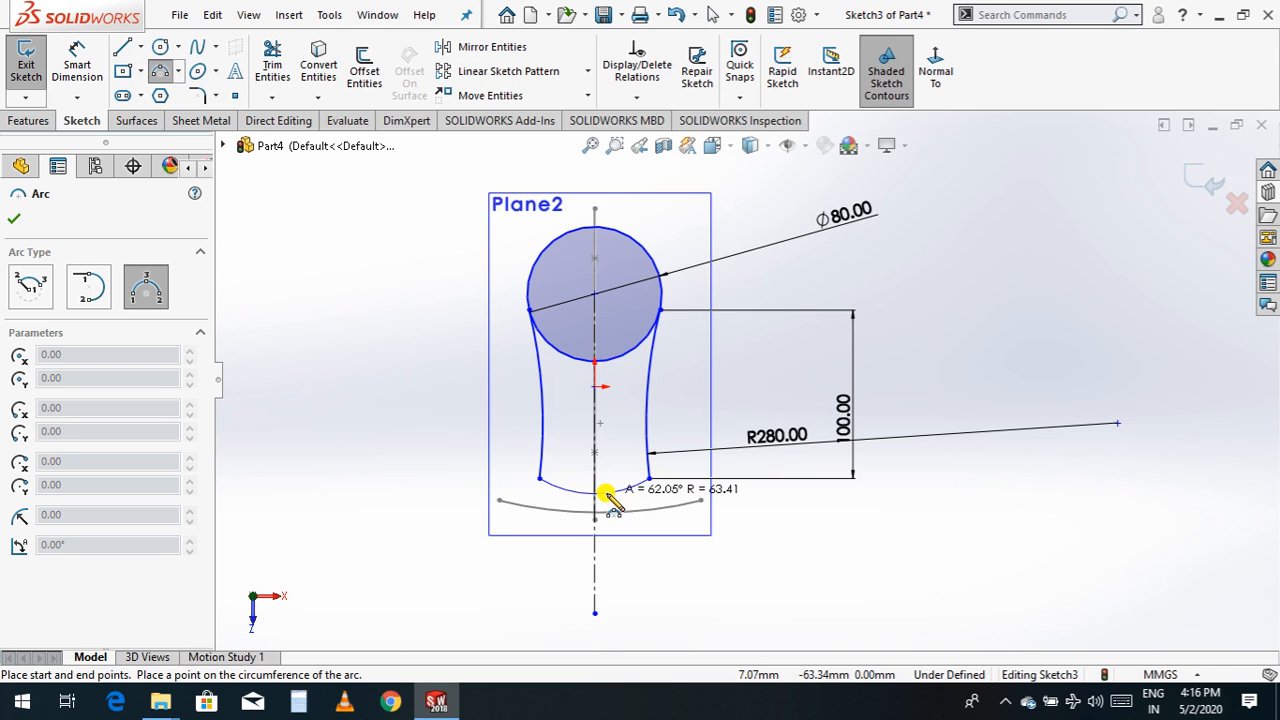
left_click(610, 495)
scroll(648, 515, "down", 3)
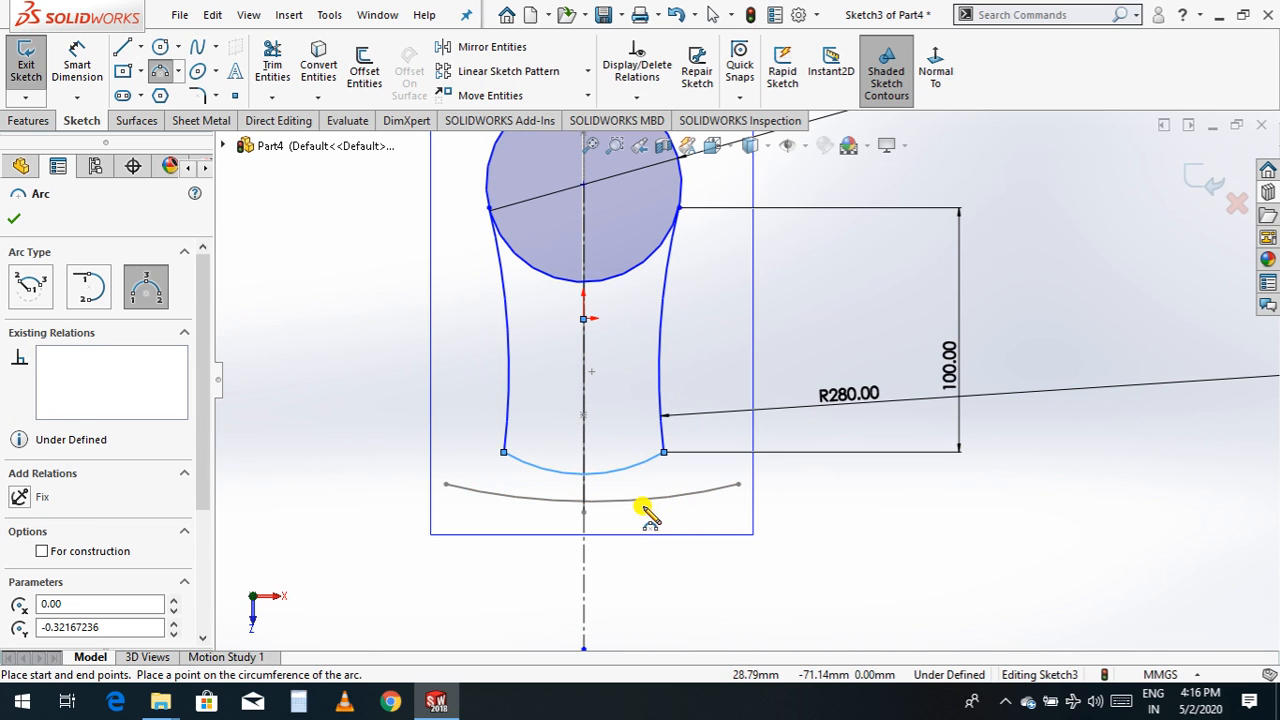
key("Escape")
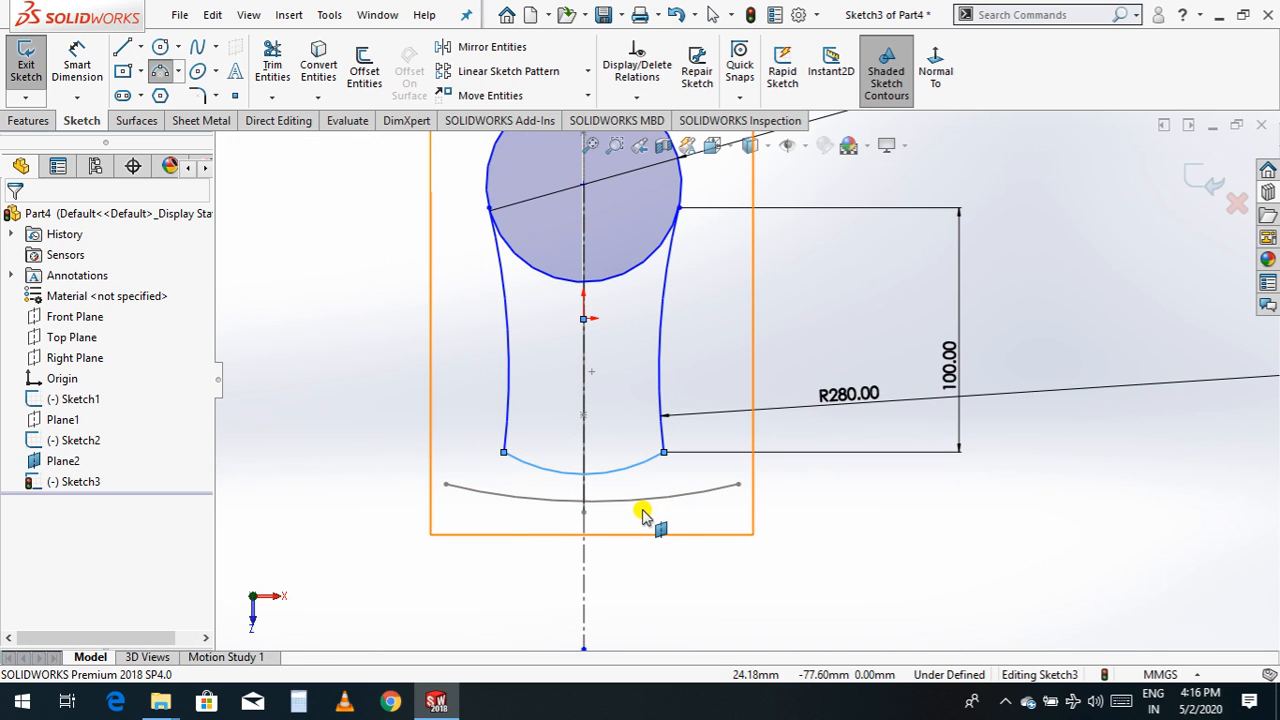
scroll(643, 510, "up", 1)
scroll(643, 512, "up", 1)
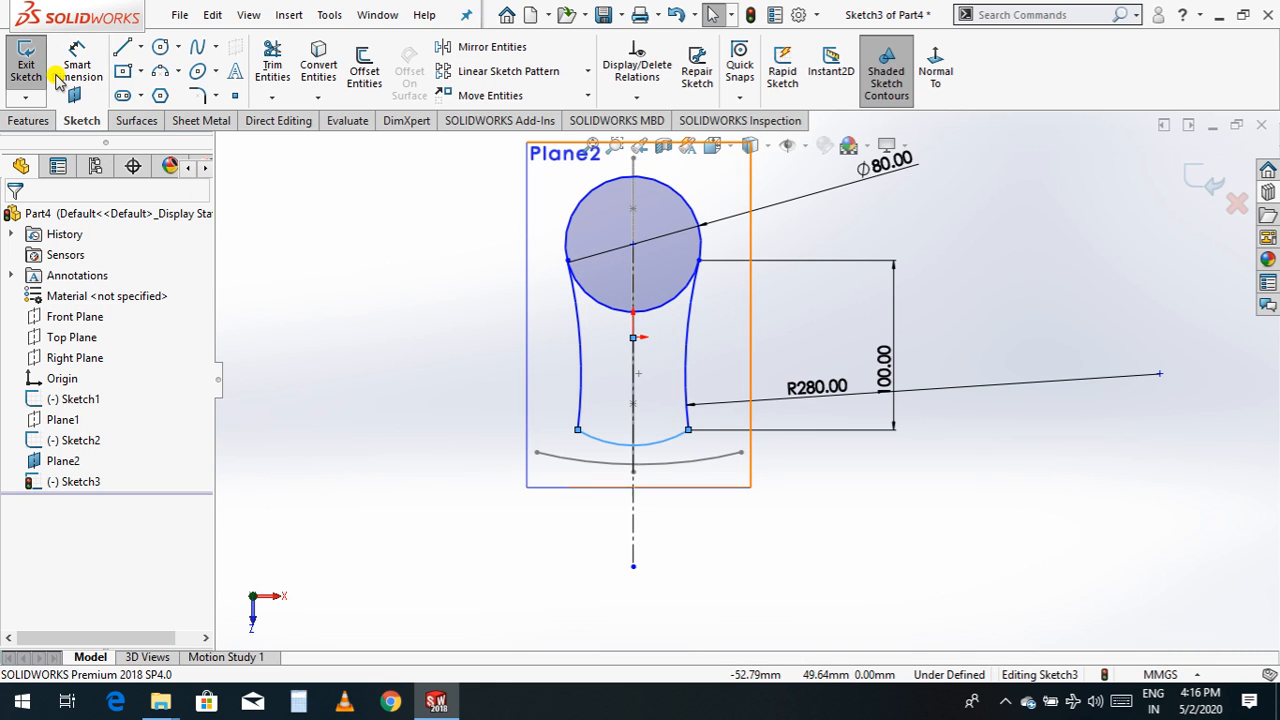
- Dimension the horizontal distance between the two side arcs' upper endpoints as 77 mm
left_click(90, 68)
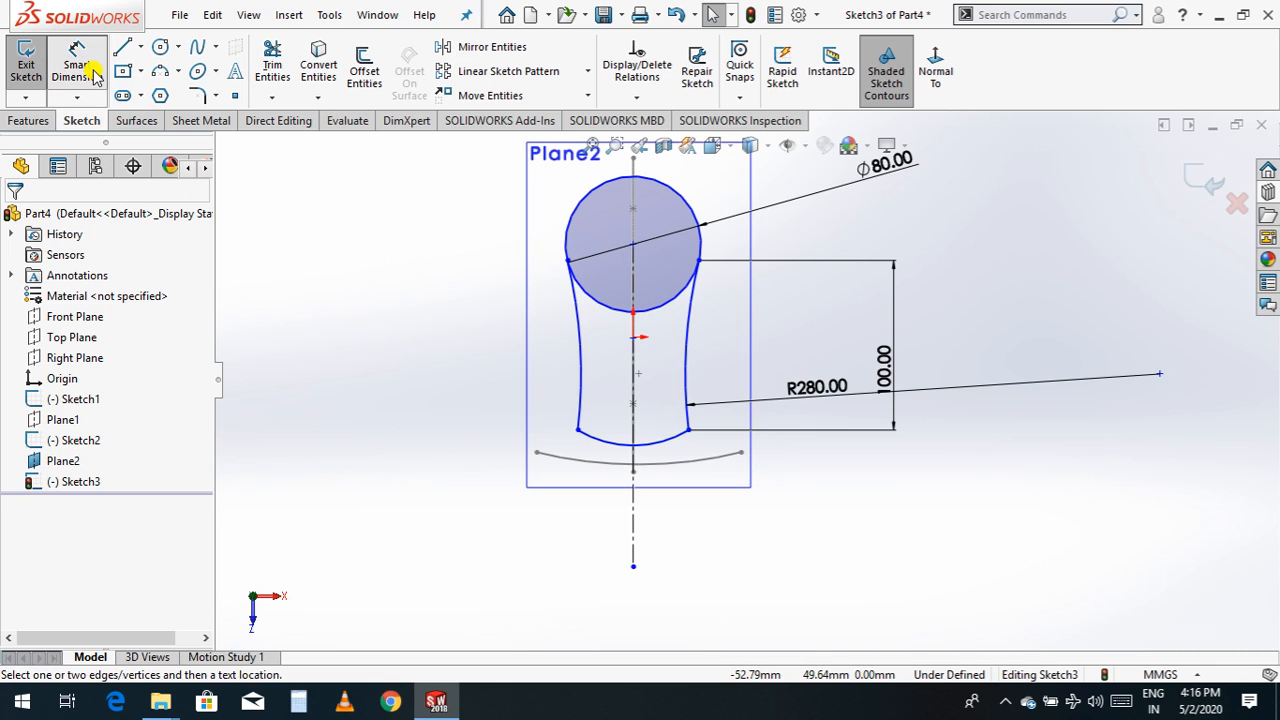
left_click(567, 260)
left_click(698, 261)
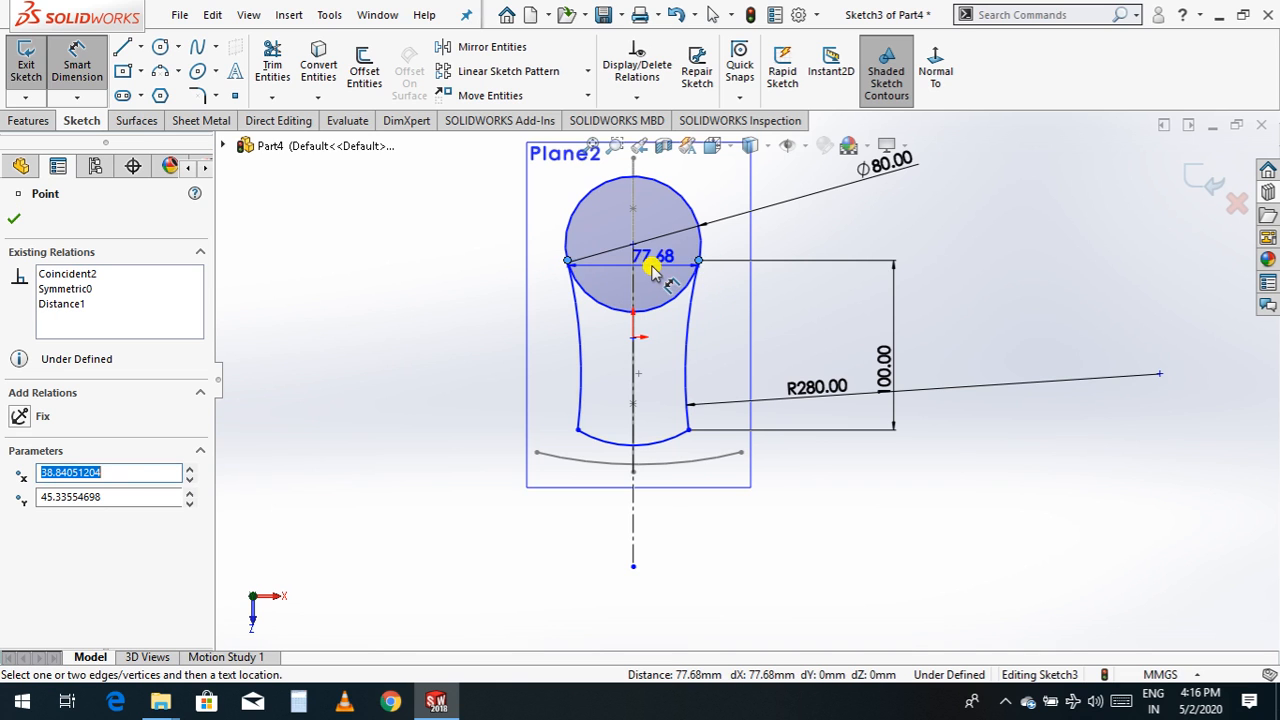
left_click(640, 220)
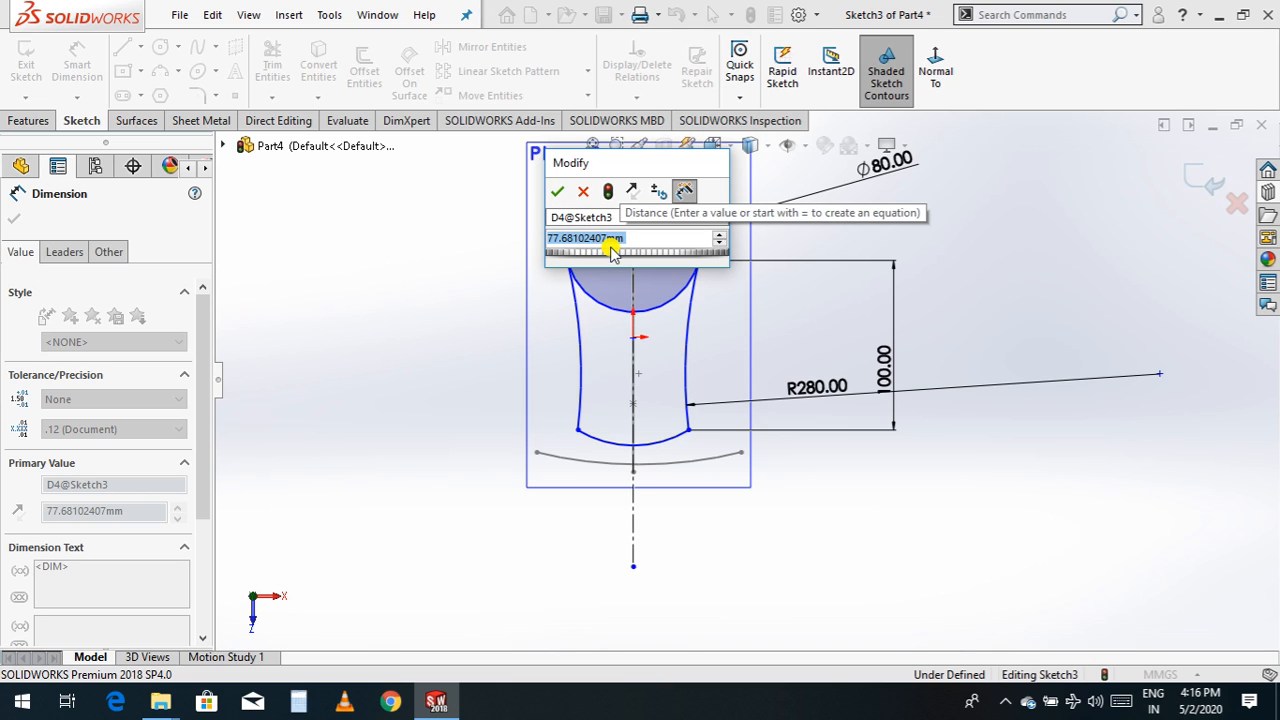
type("77")
key("Return")
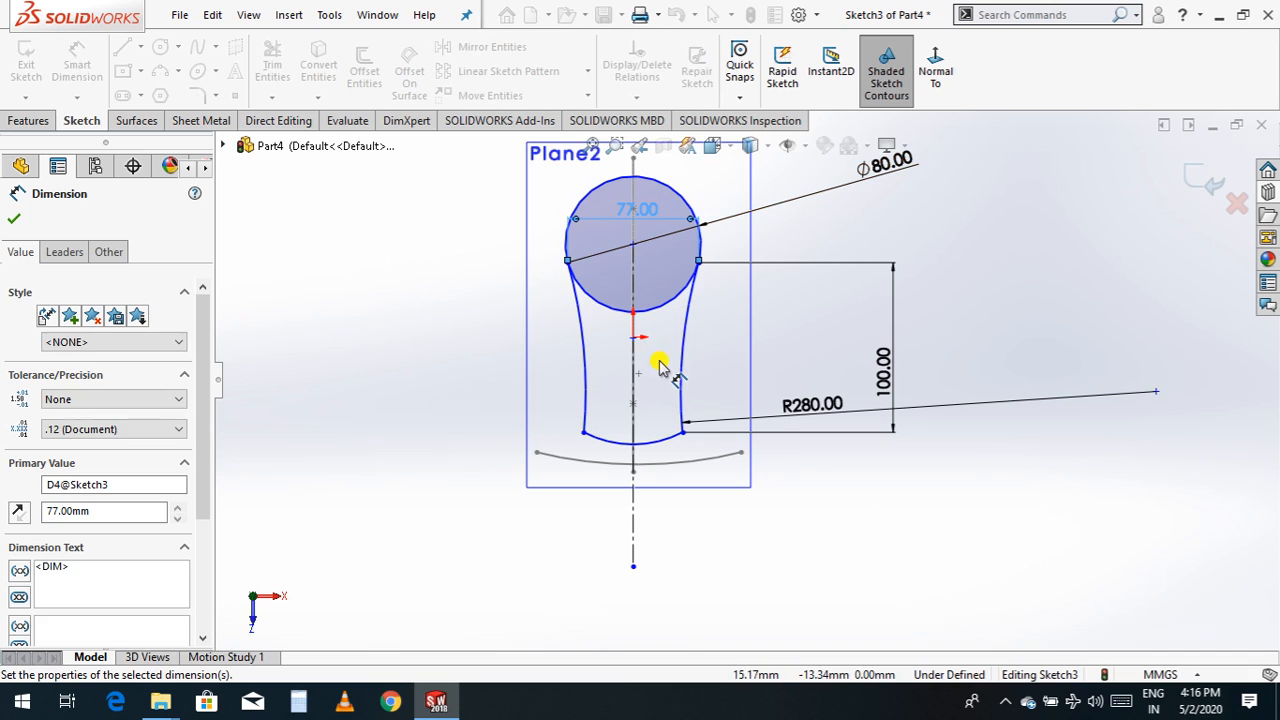
left_click(15, 222)
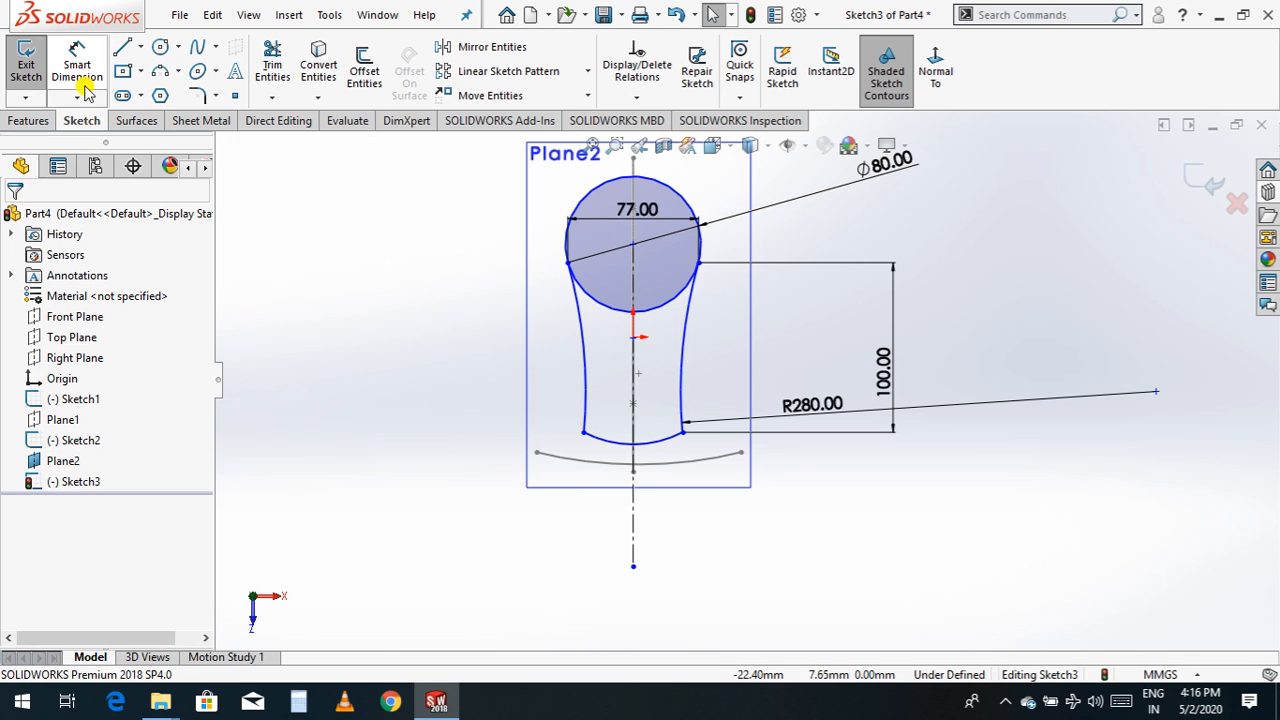
- Try to dimension the horizontal distance between the two side arcs' lower endpoints
left_click(80, 62)
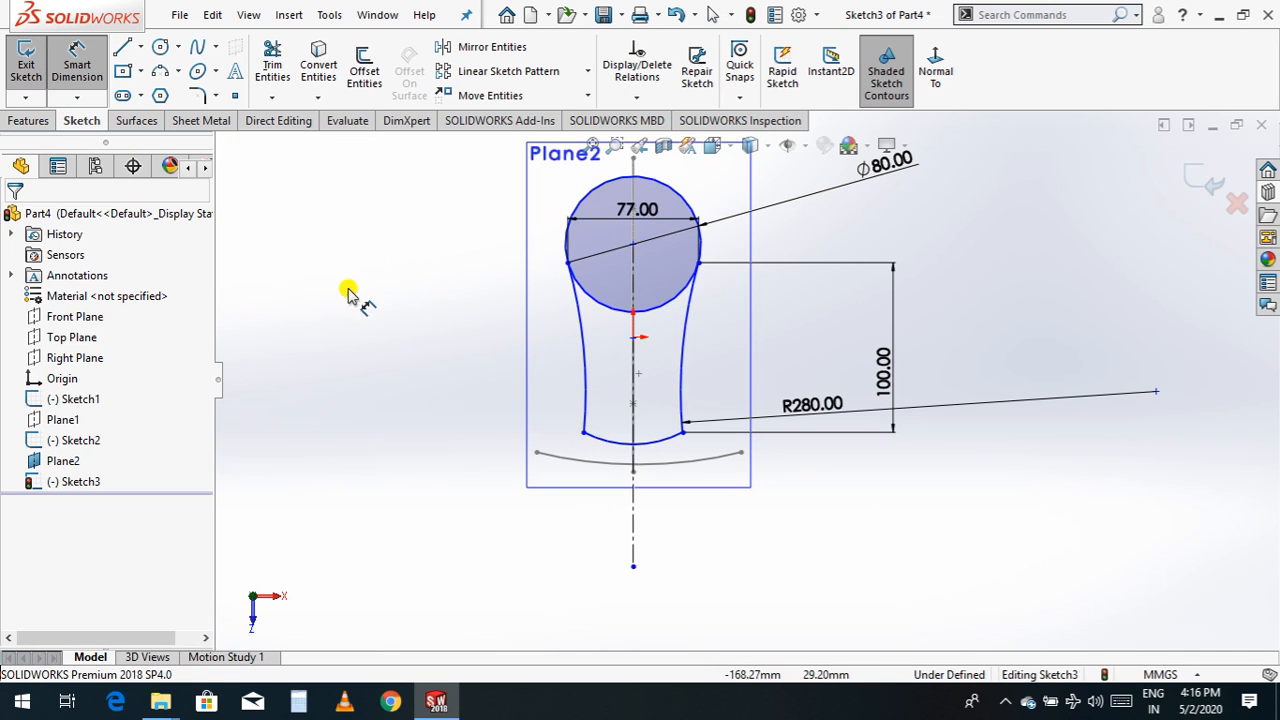
left_click(584, 433)
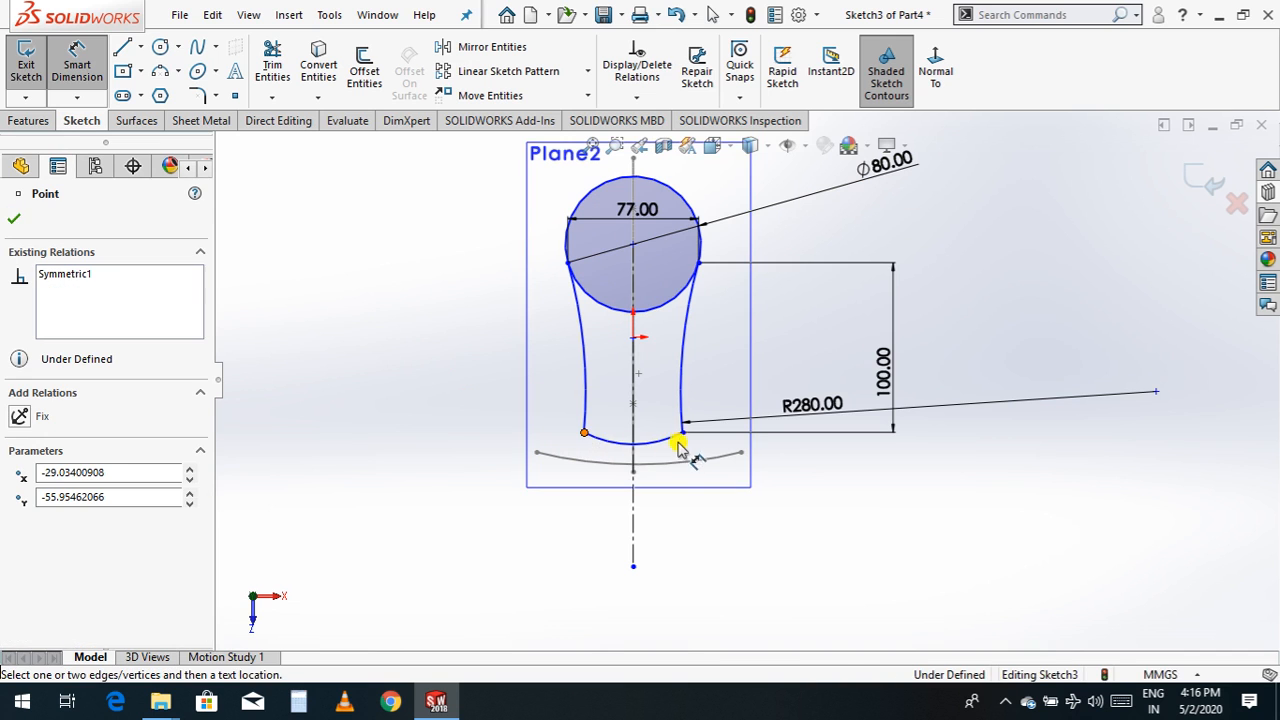
left_click(683, 432)
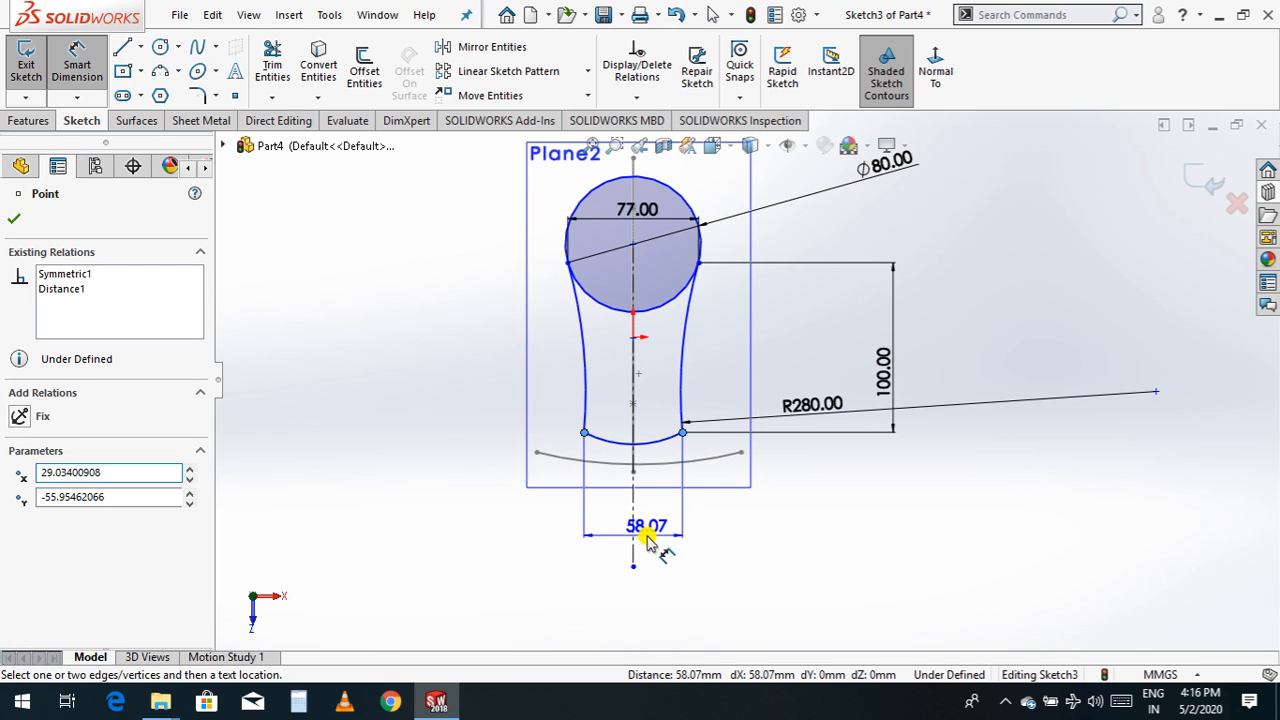
left_click(649, 538)
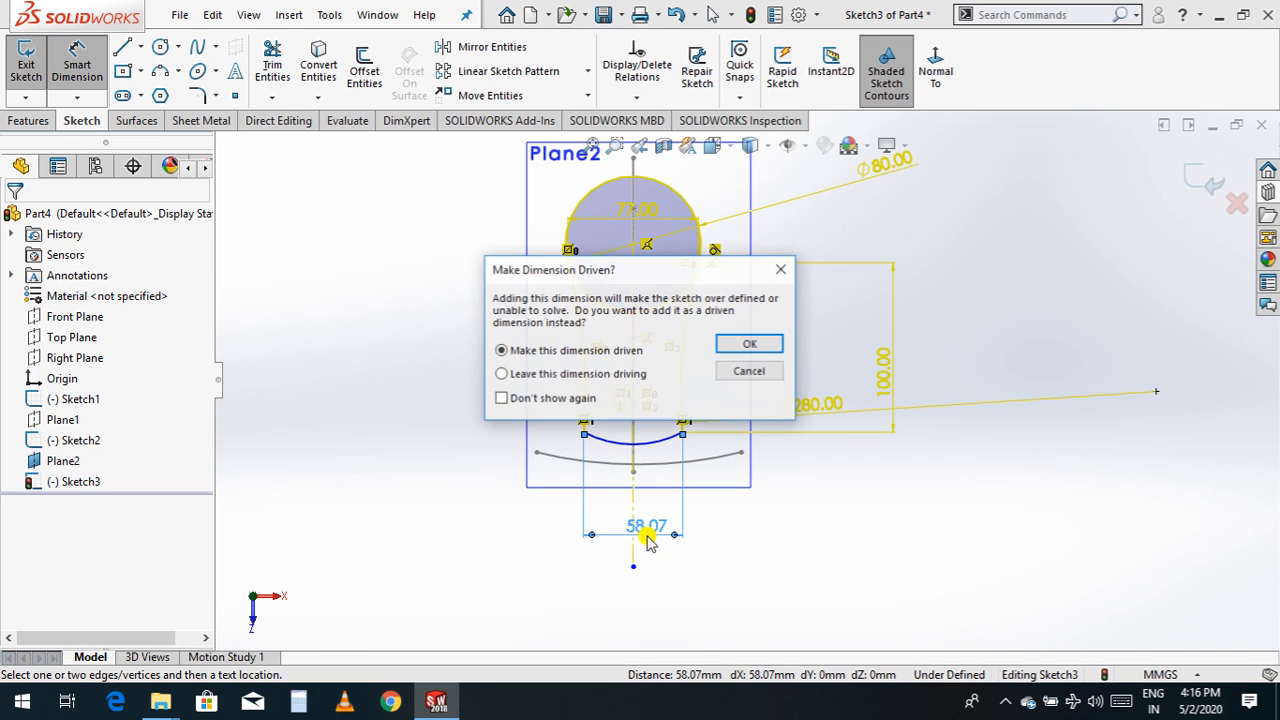
left_click(751, 371)
scroll(620, 390, "down", 2)
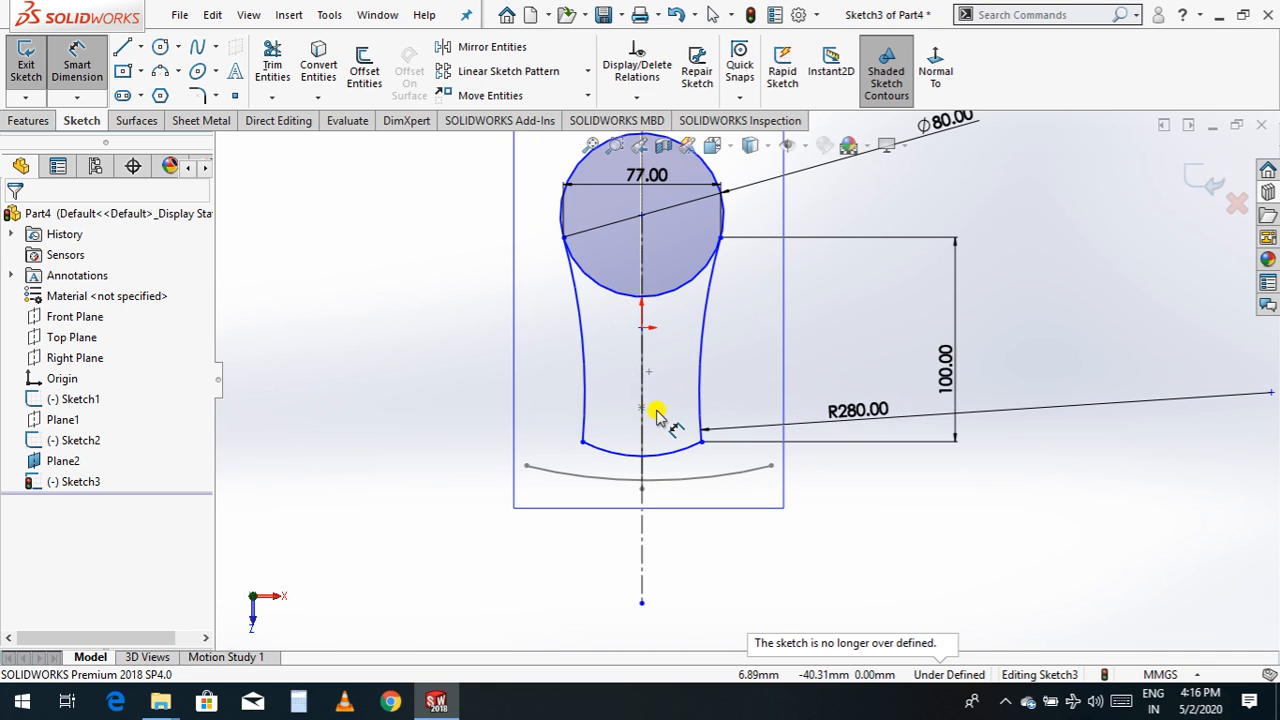
scroll(657, 415, "up", 2)
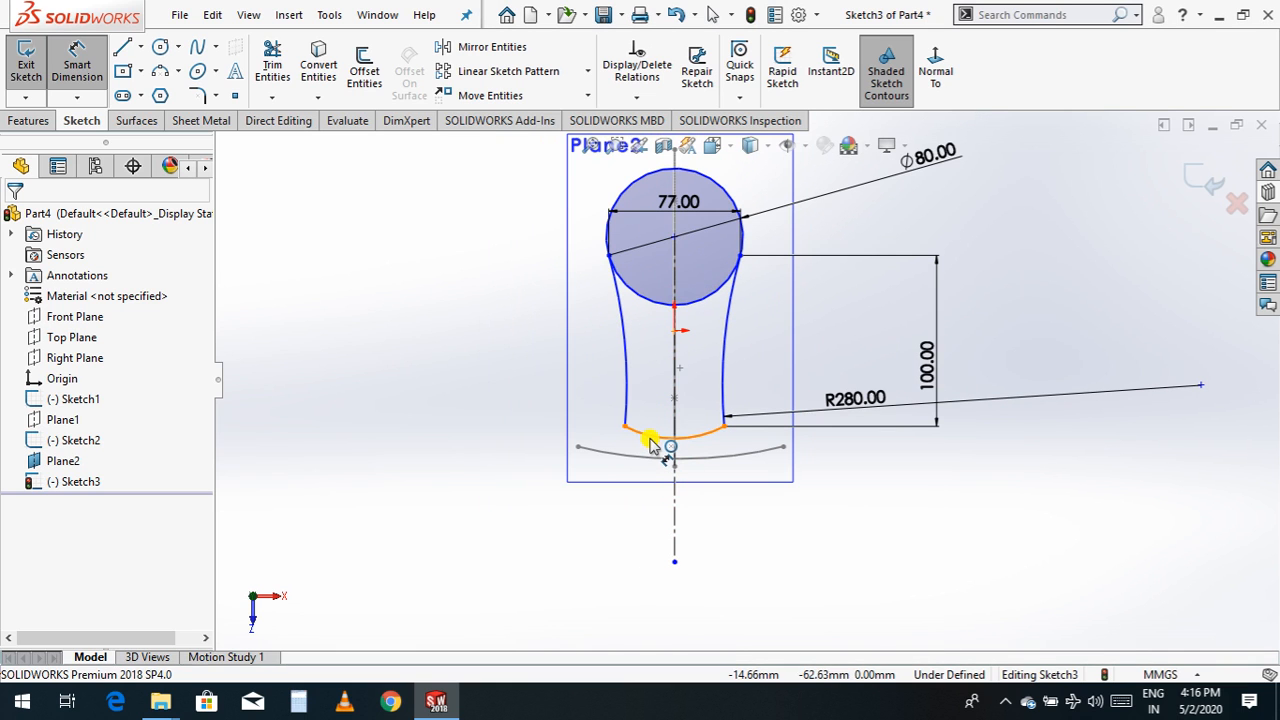
- Delete the three-point arc joining the side arcs' lower endpoints
left_click(650, 443)
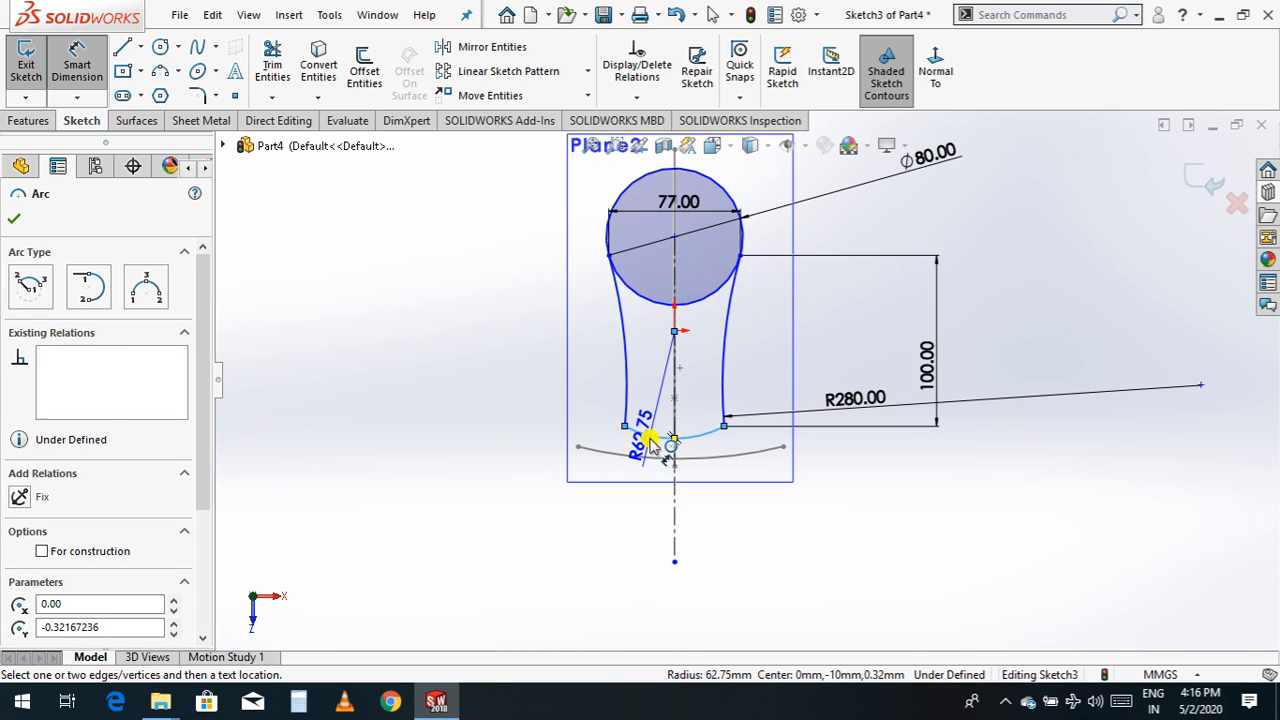
key("Escape")
left_click(650, 438)
key("Delete")
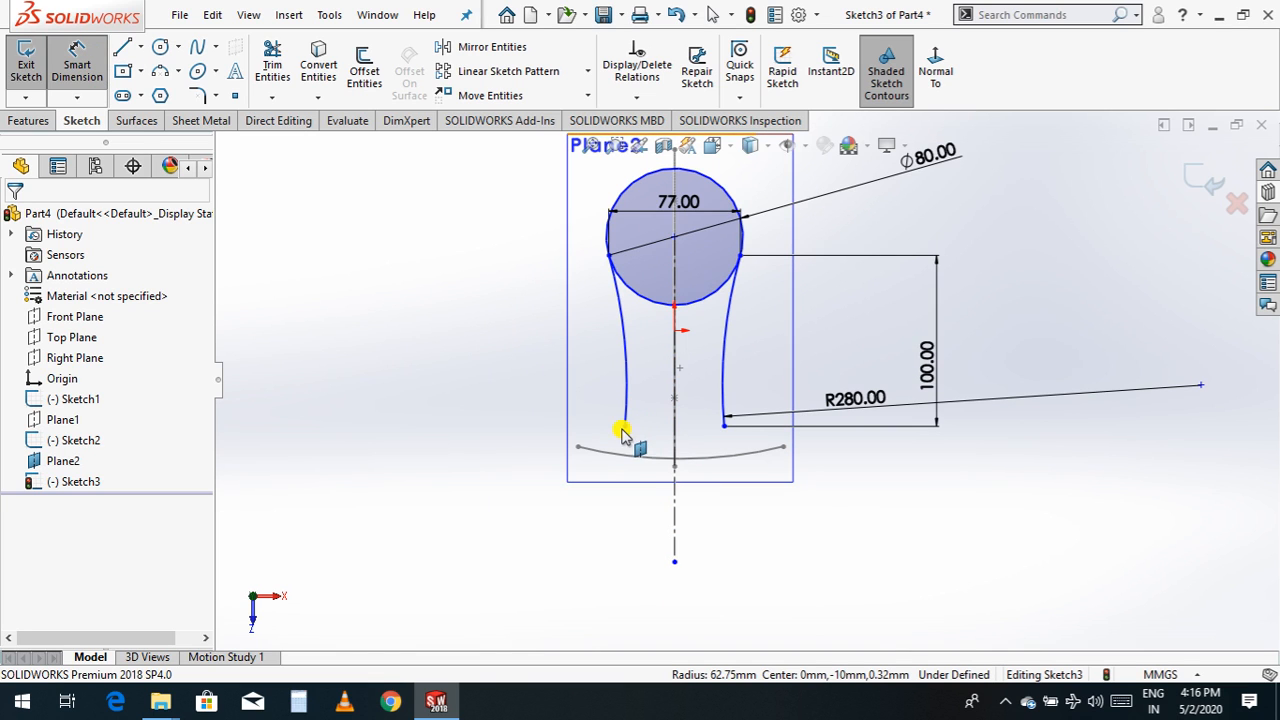
- Try again to dimension the spacing of the side arcs' lower endpoints, with the connecting arc gone
left_click(85, 85)
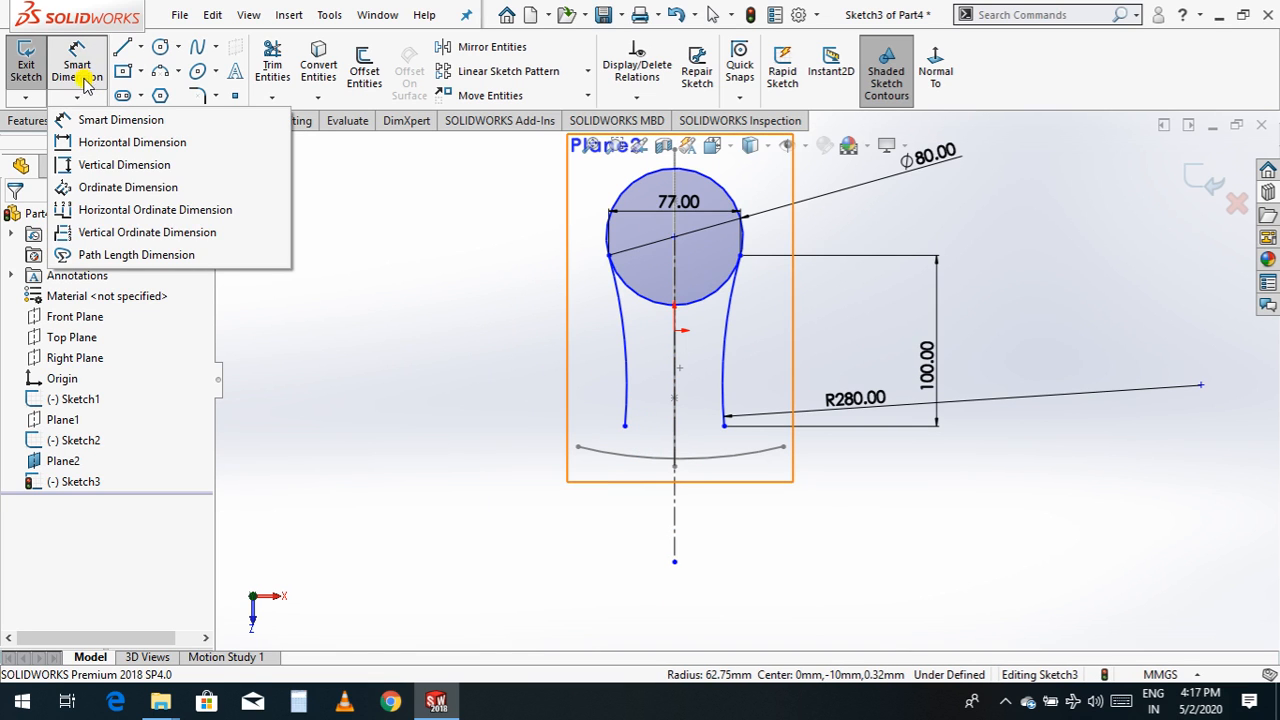
left_click(100, 120)
left_click(625, 425)
left_click(724, 425)
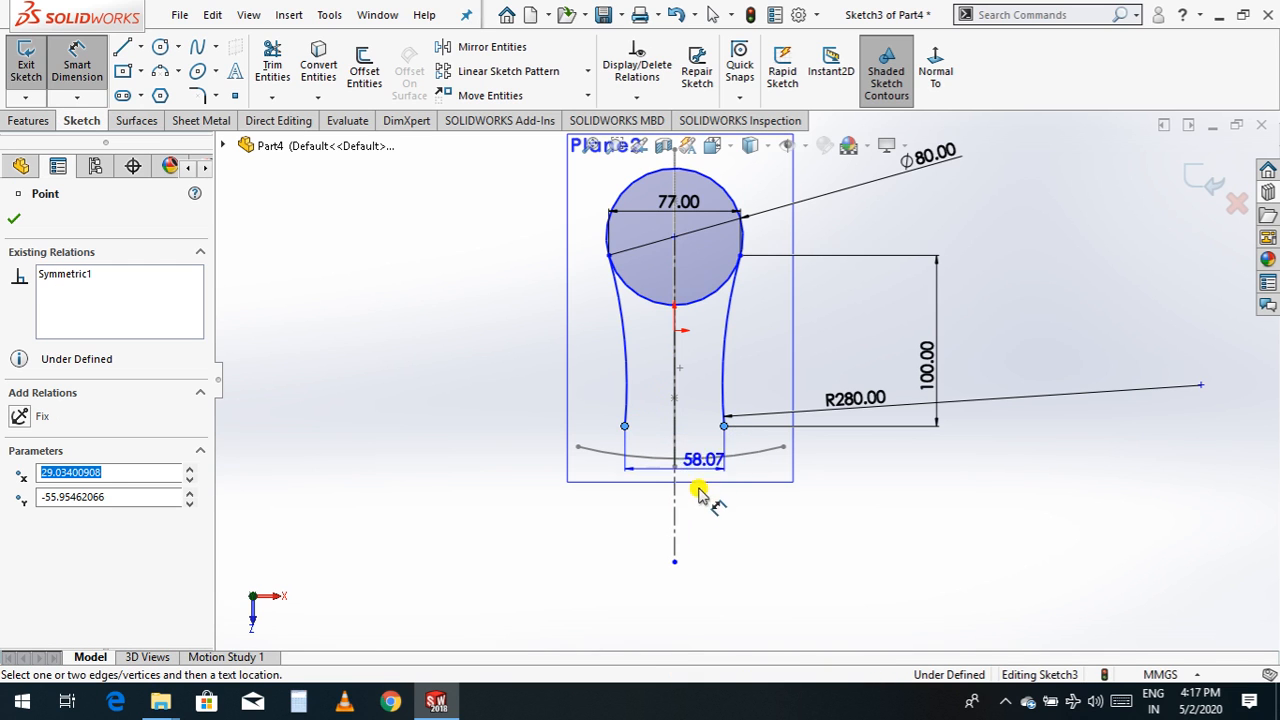
left_click(690, 542)
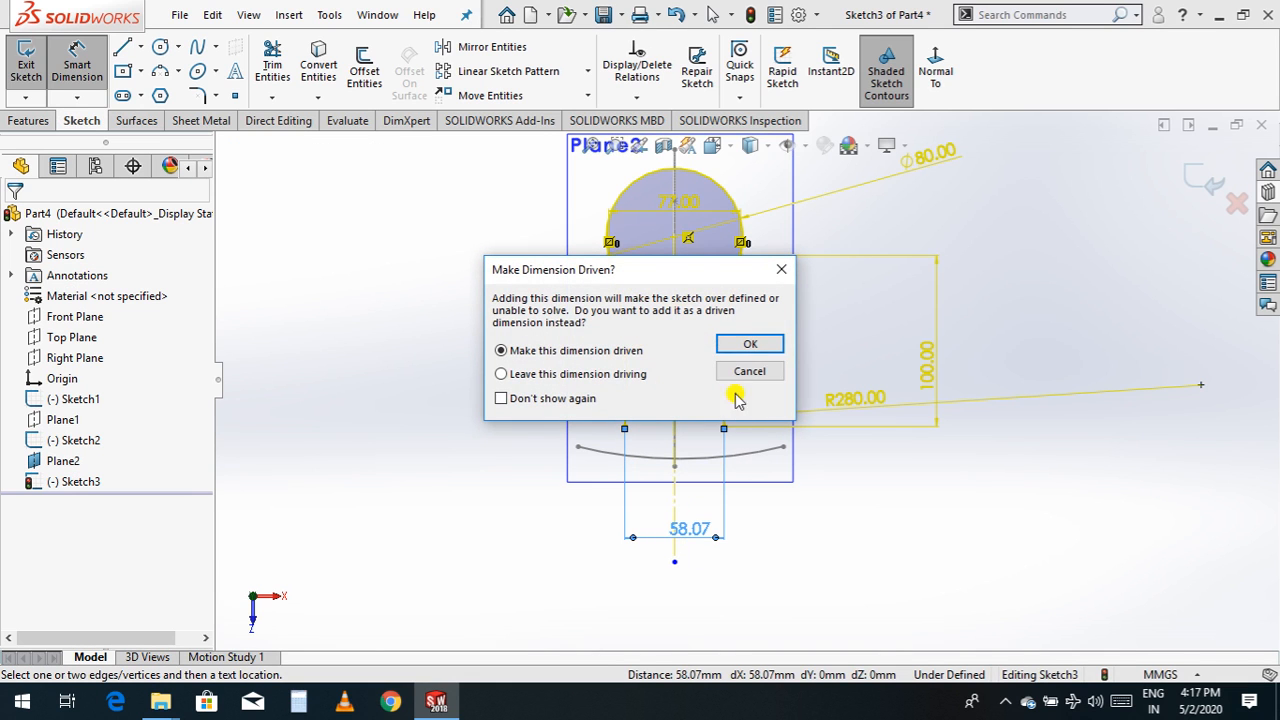
left_click(750, 369)
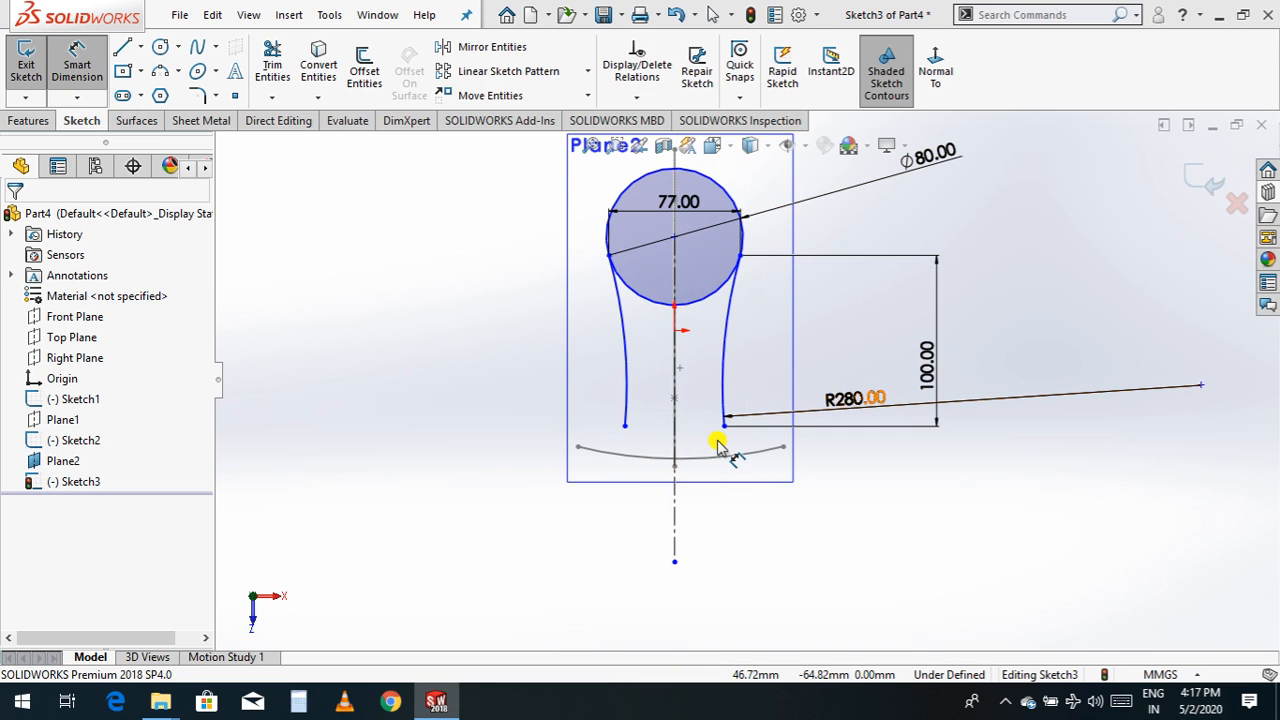
scroll(716, 427, "down", 2)
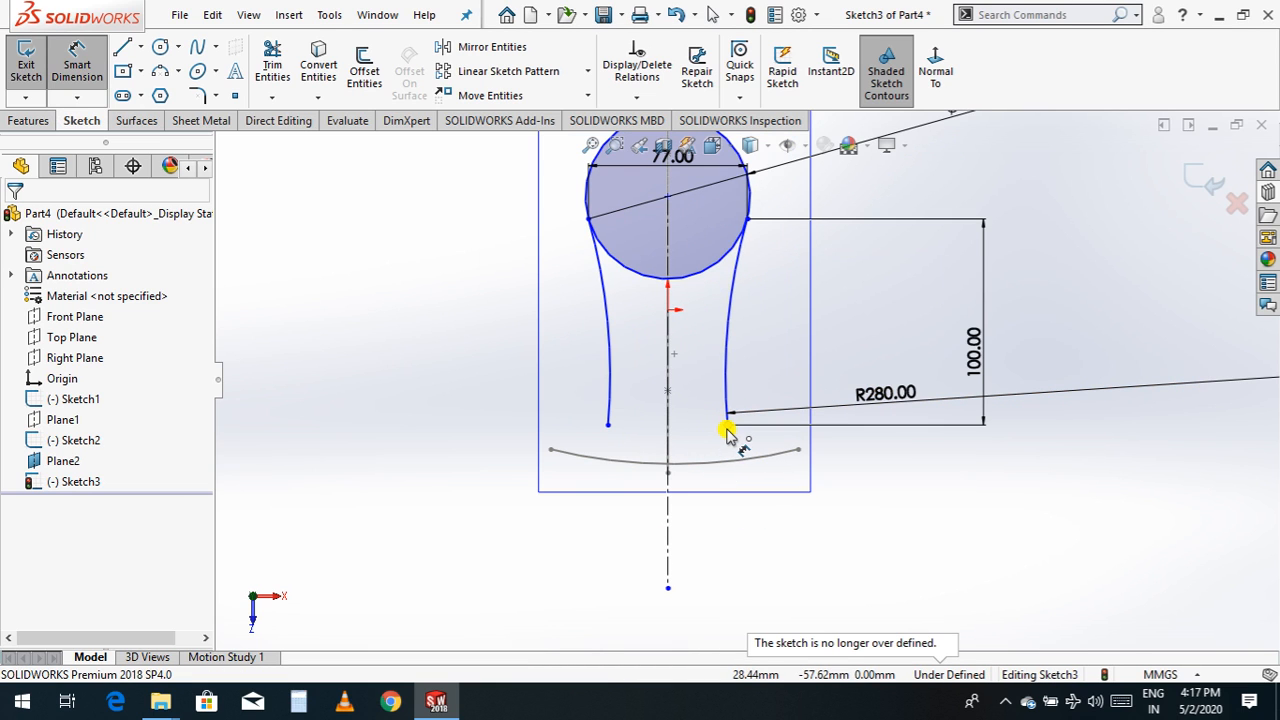
key("Escape")
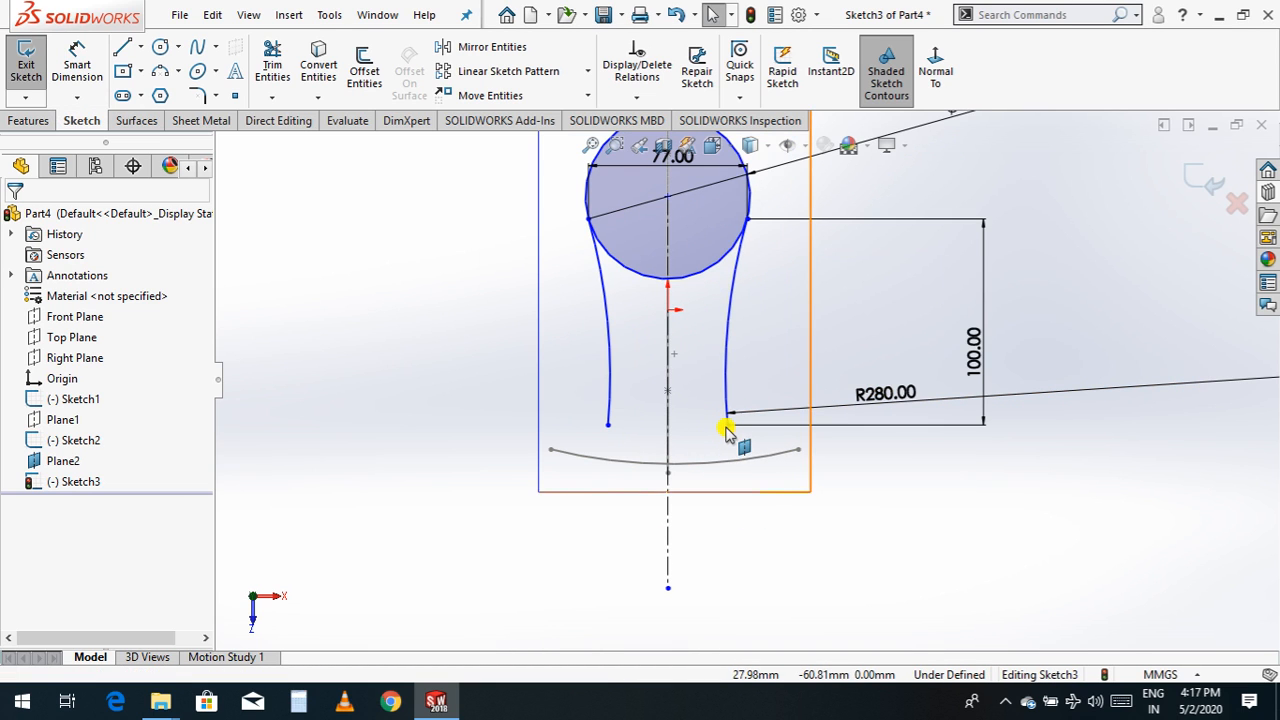
- Delete the symmetric relation between the lower endpoints of the two side arcs
left_click(731, 424)
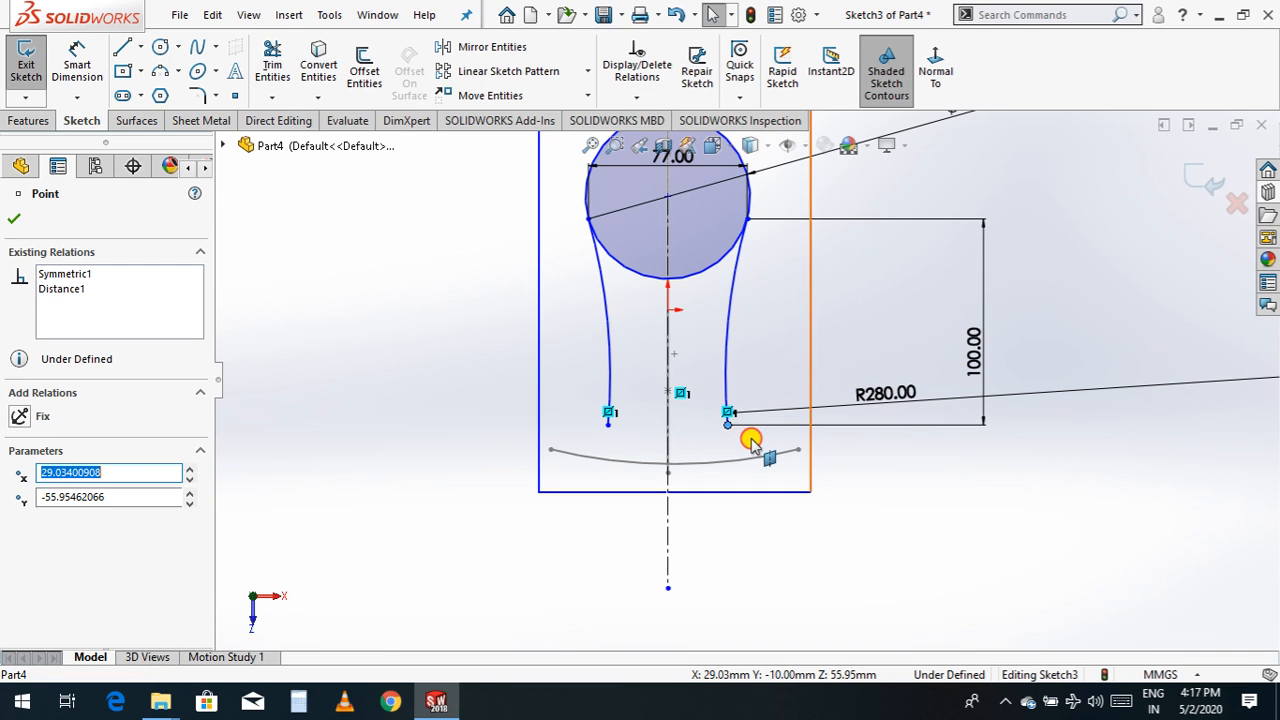
left_click(685, 396)
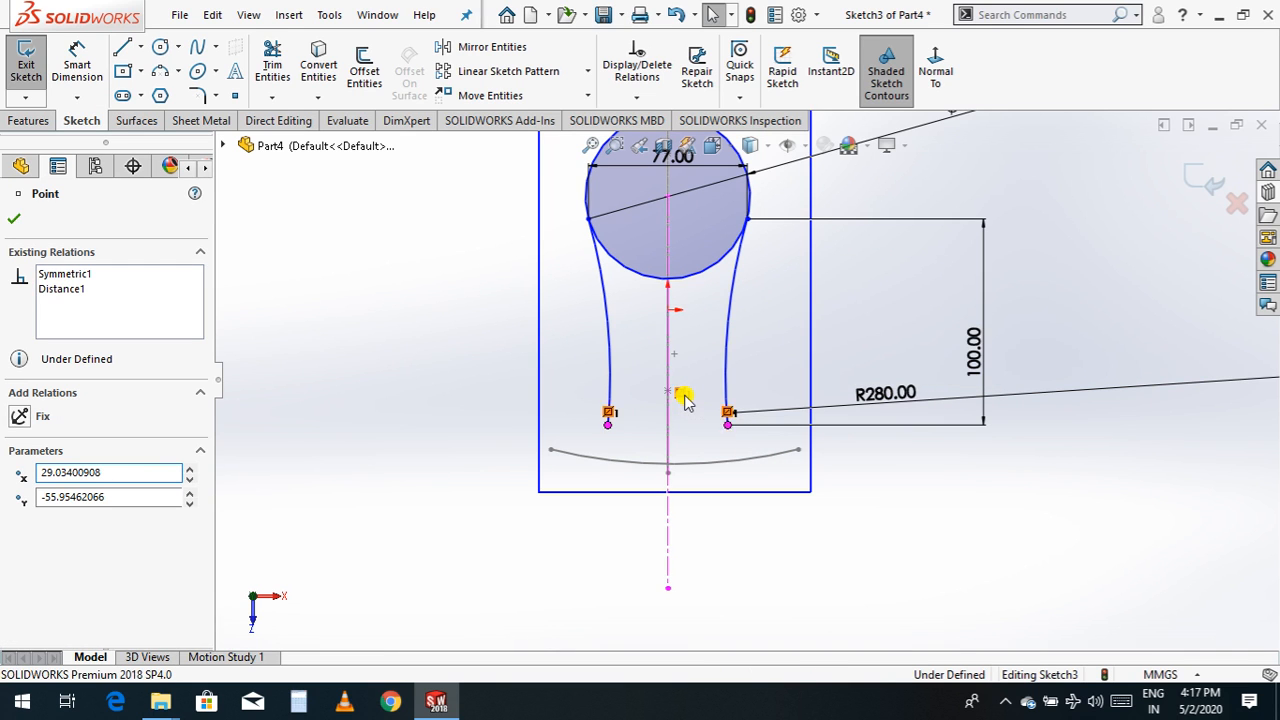
right_click(685, 396)
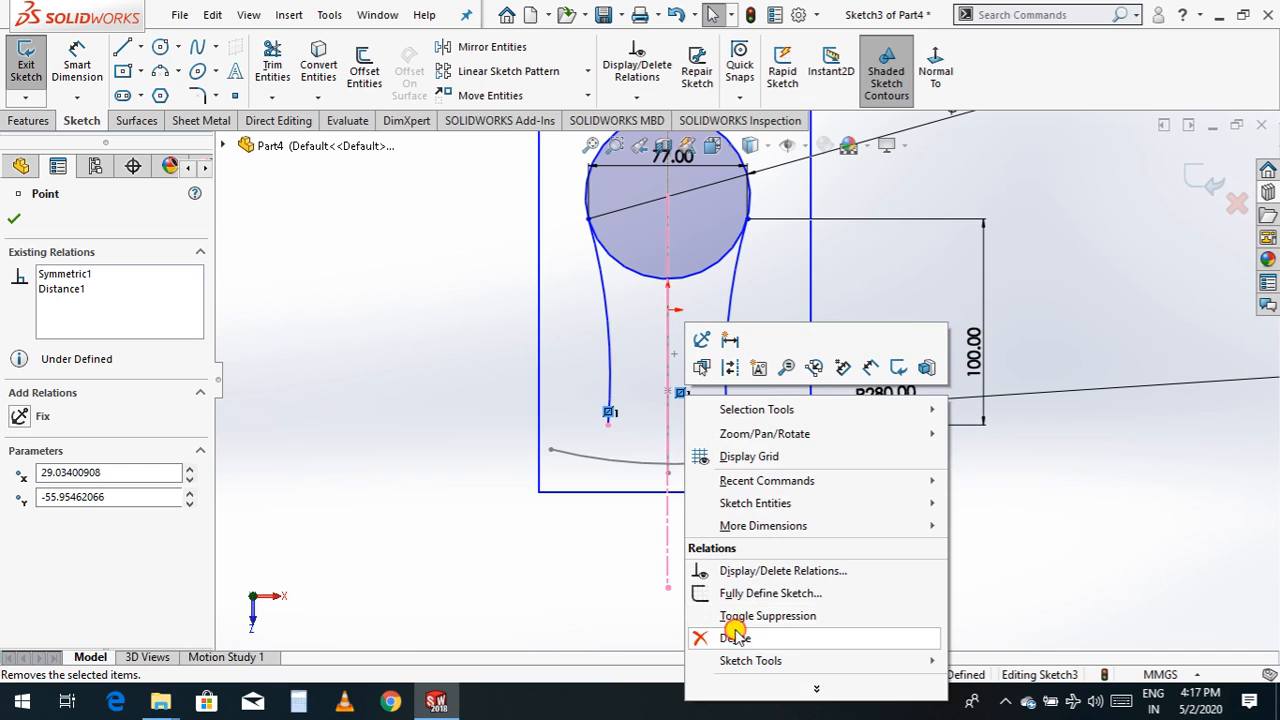
left_click(733, 636)
- Dimension the distance between the two side arcs' lower endpoints and set it to 77 mm
left_click(77, 66)
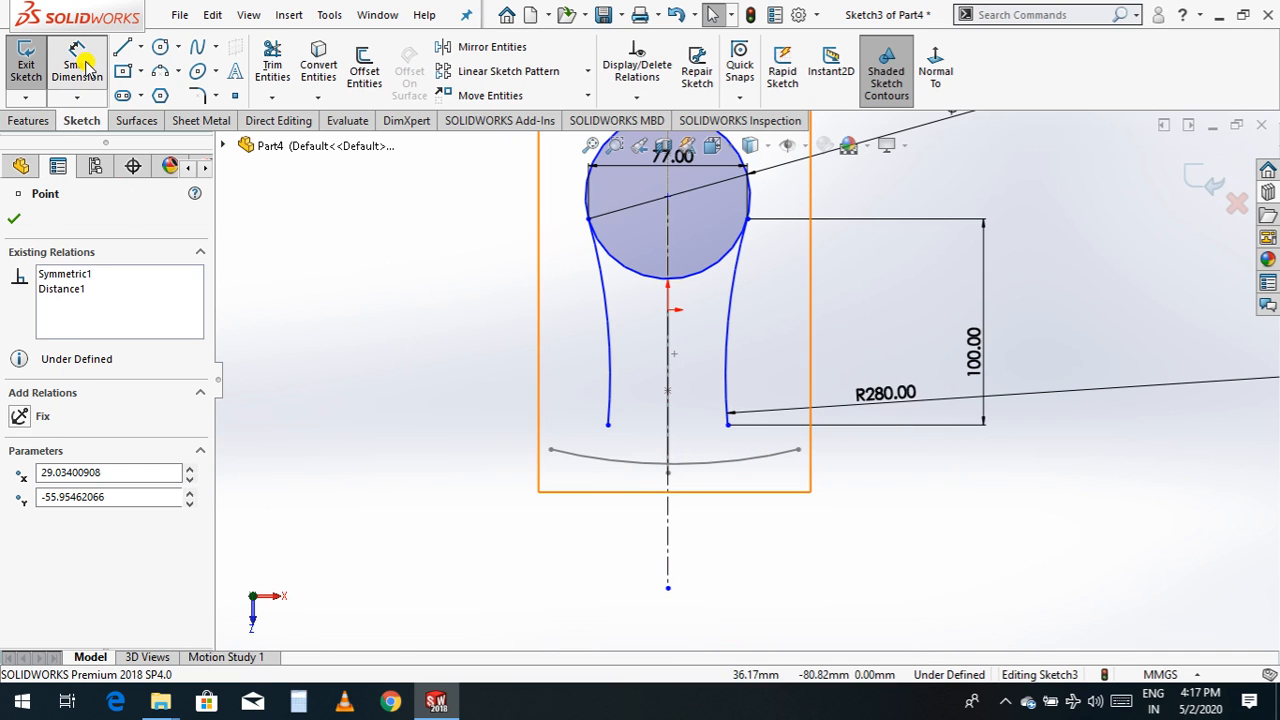
left_click(607, 426)
left_click(728, 426)
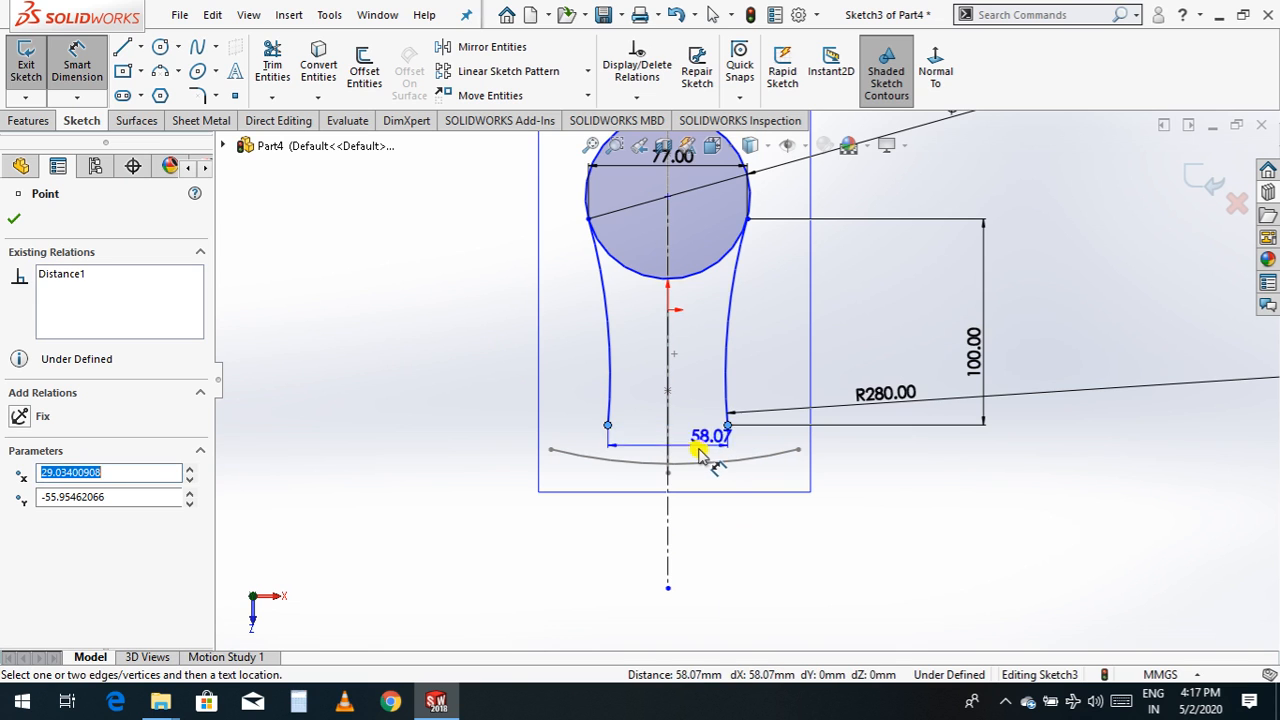
left_click(697, 452)
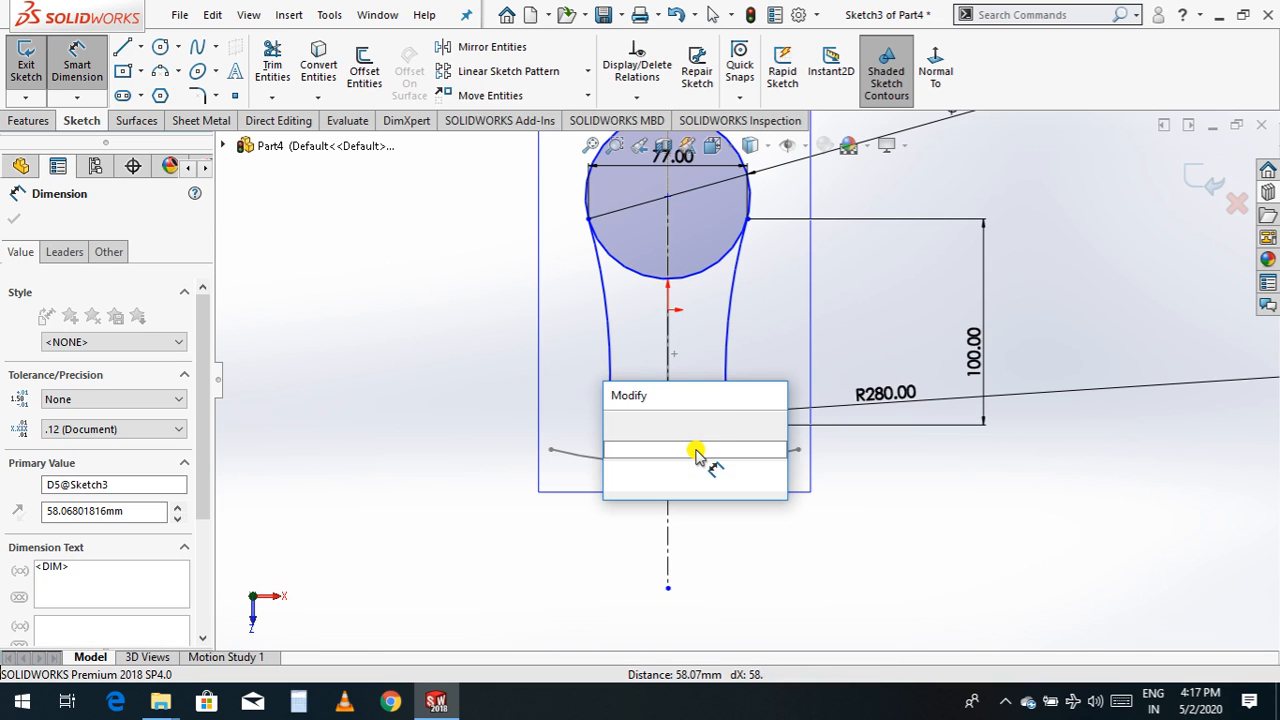
type("77")
key("Return")
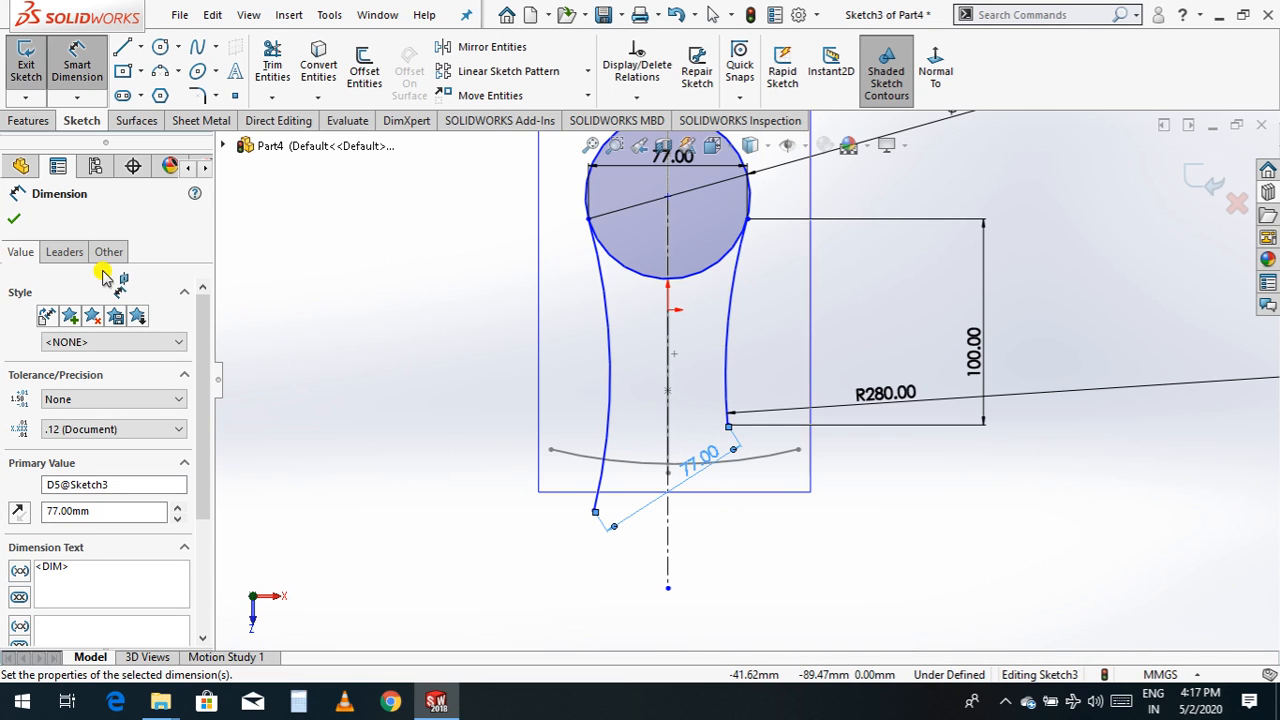
left_click(14, 218)
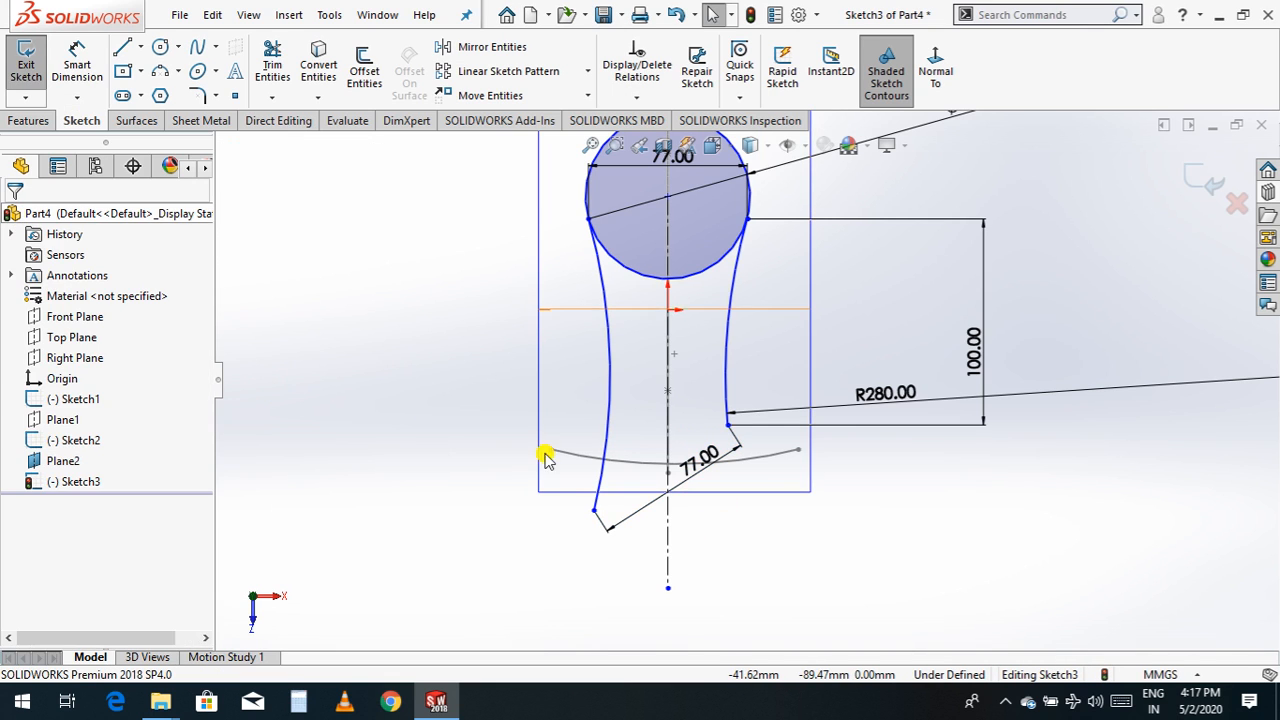
- Try a horizontal relation between the side arcs' lower endpoints, and undo both it and the 77 mm spacing value
left_click(594, 511)
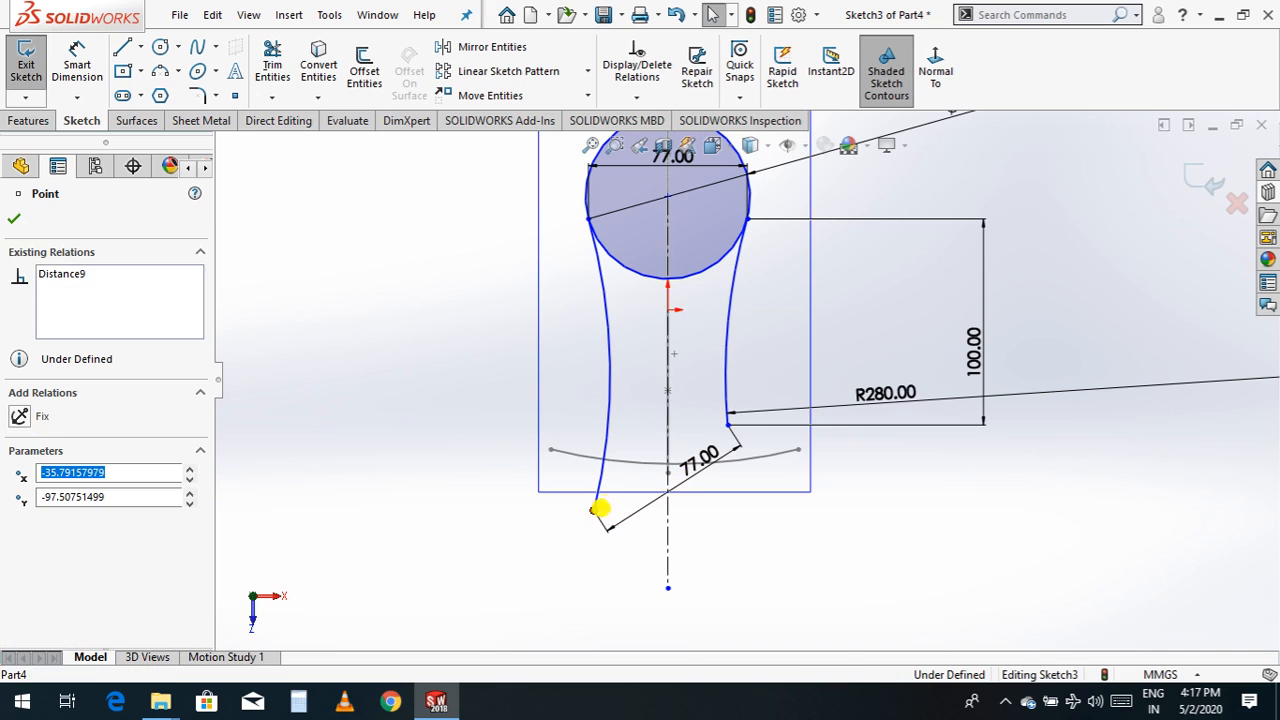
left_click(728, 425, "ctrl")
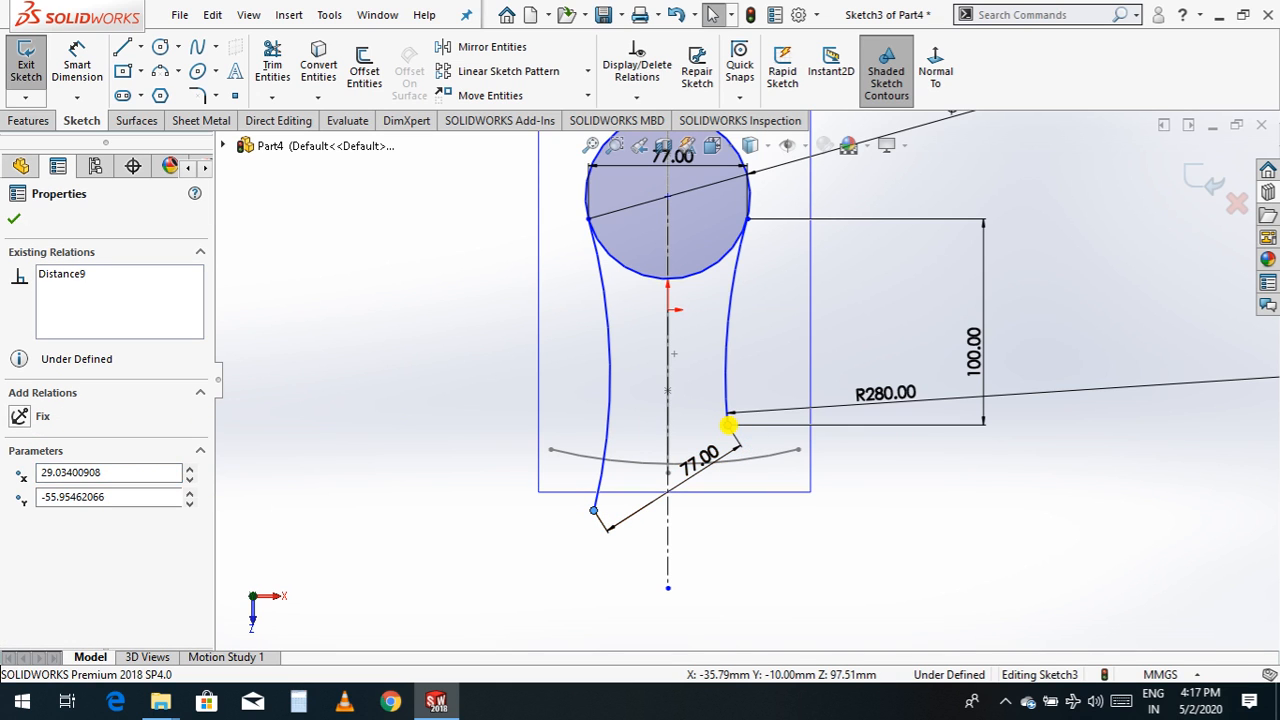
left_click(783, 345)
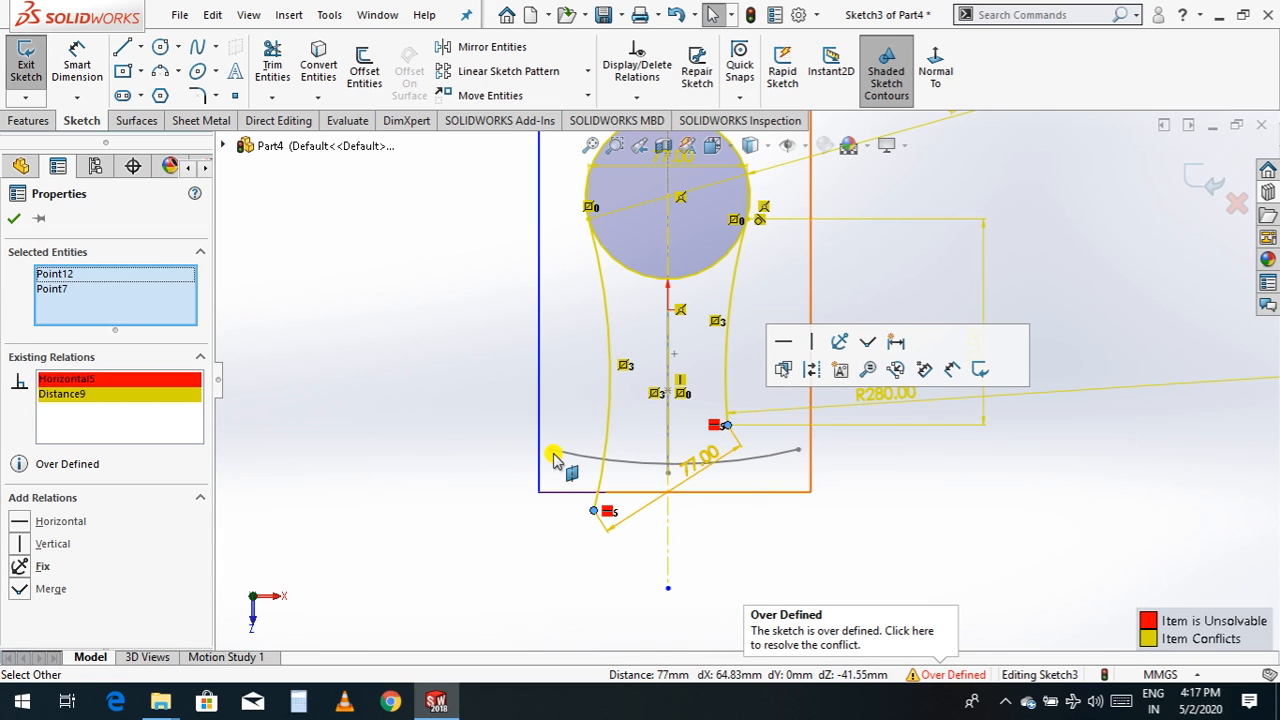
key("ctrl+z")
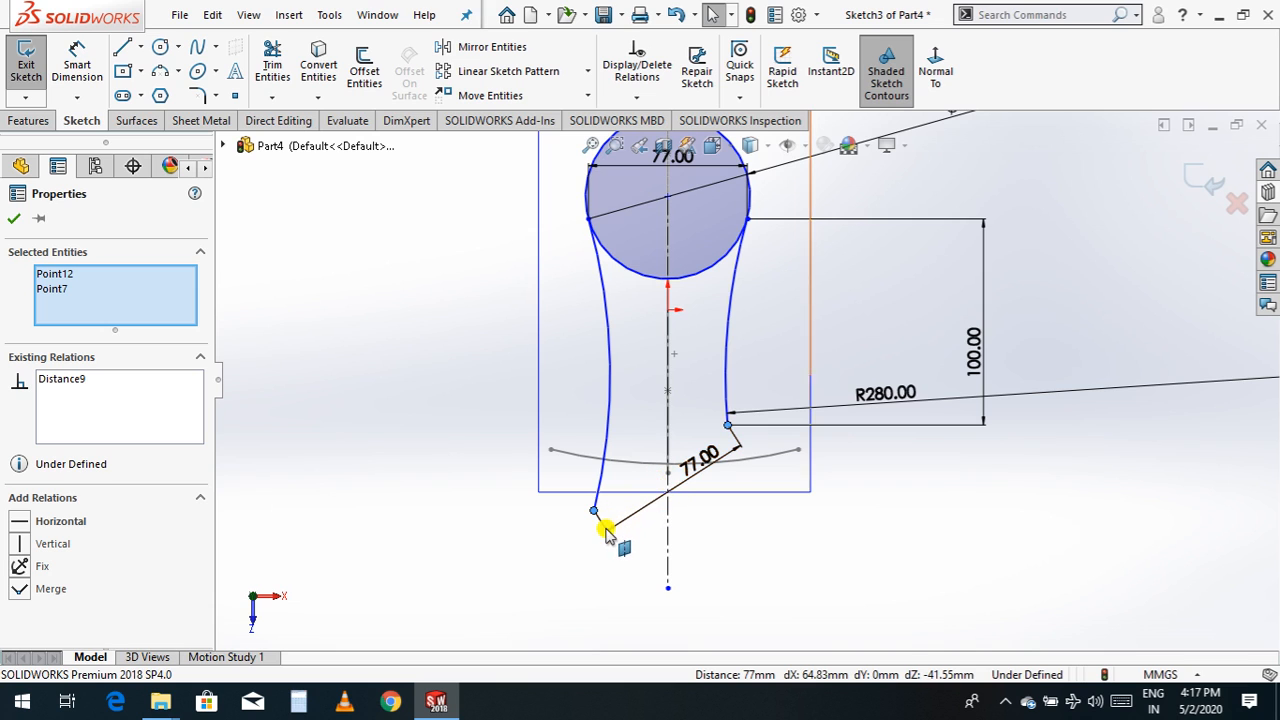
key("ctrl+z")
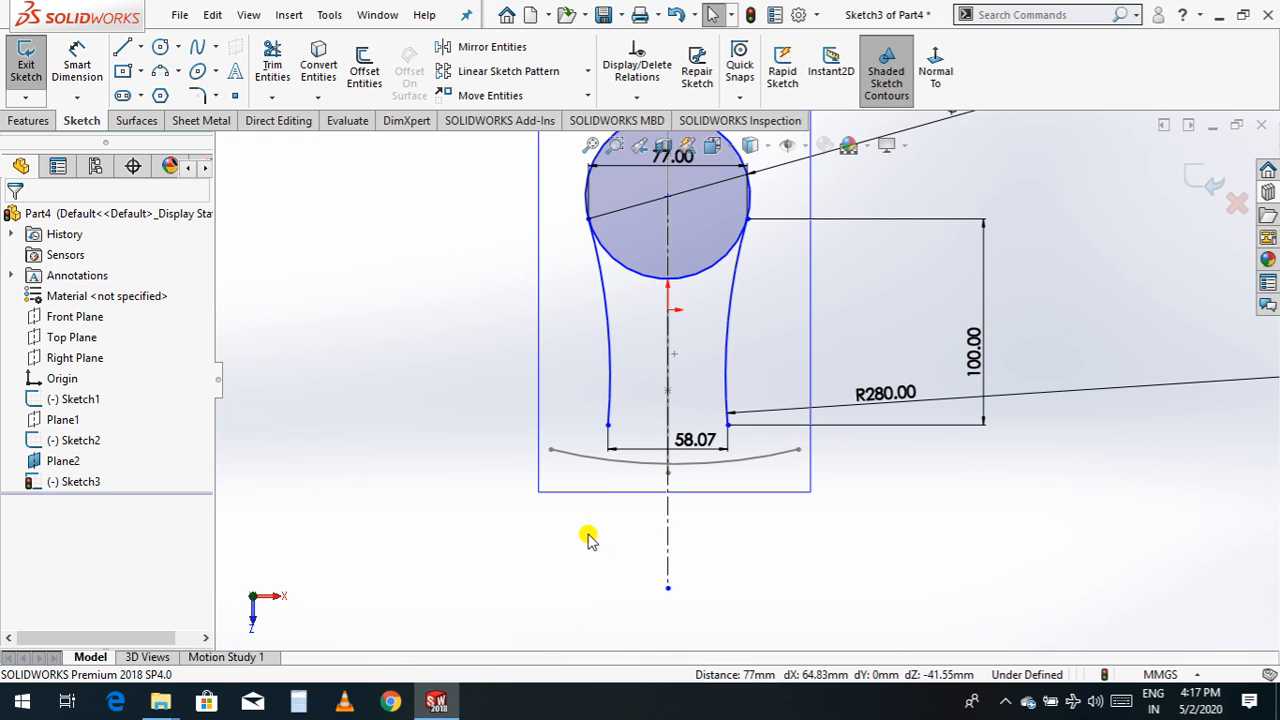
- Delete the 100 mm vertical dimension between the right side arc's endpoints
scroll(722, 452, "down", 1)
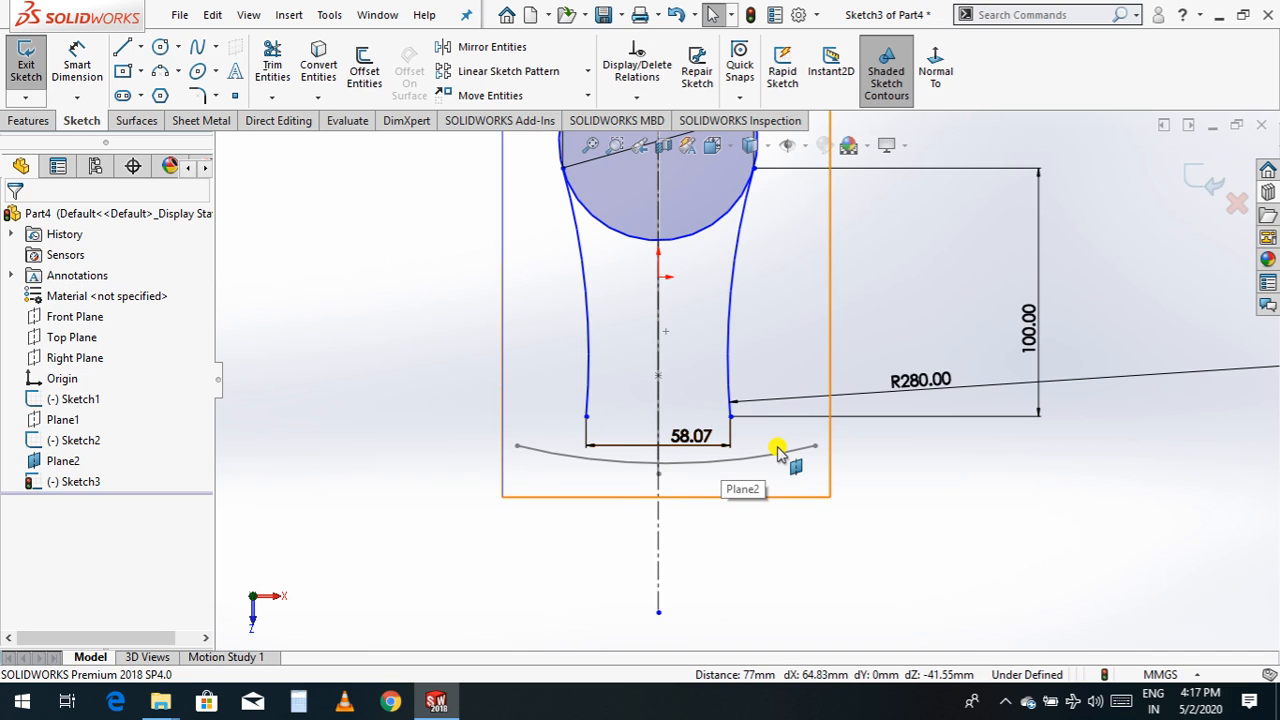
scroll(778, 452, "up", 1)
left_click(980, 340)
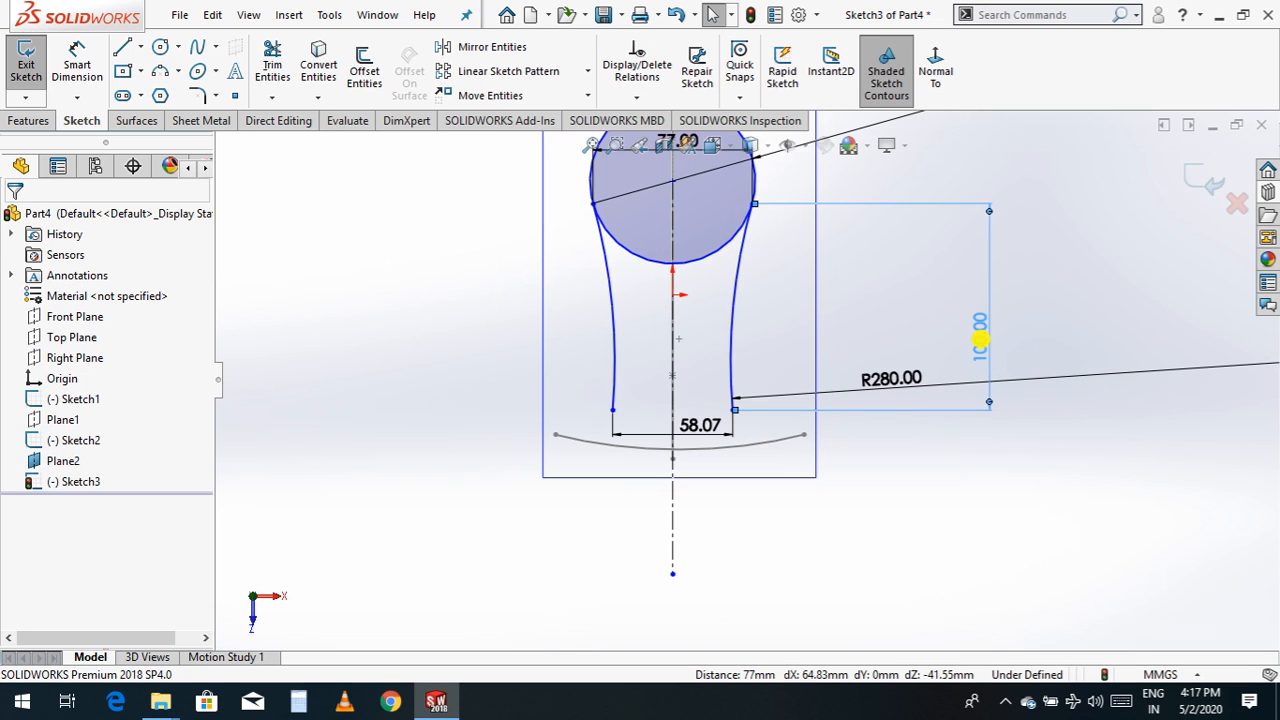
key("Delete")
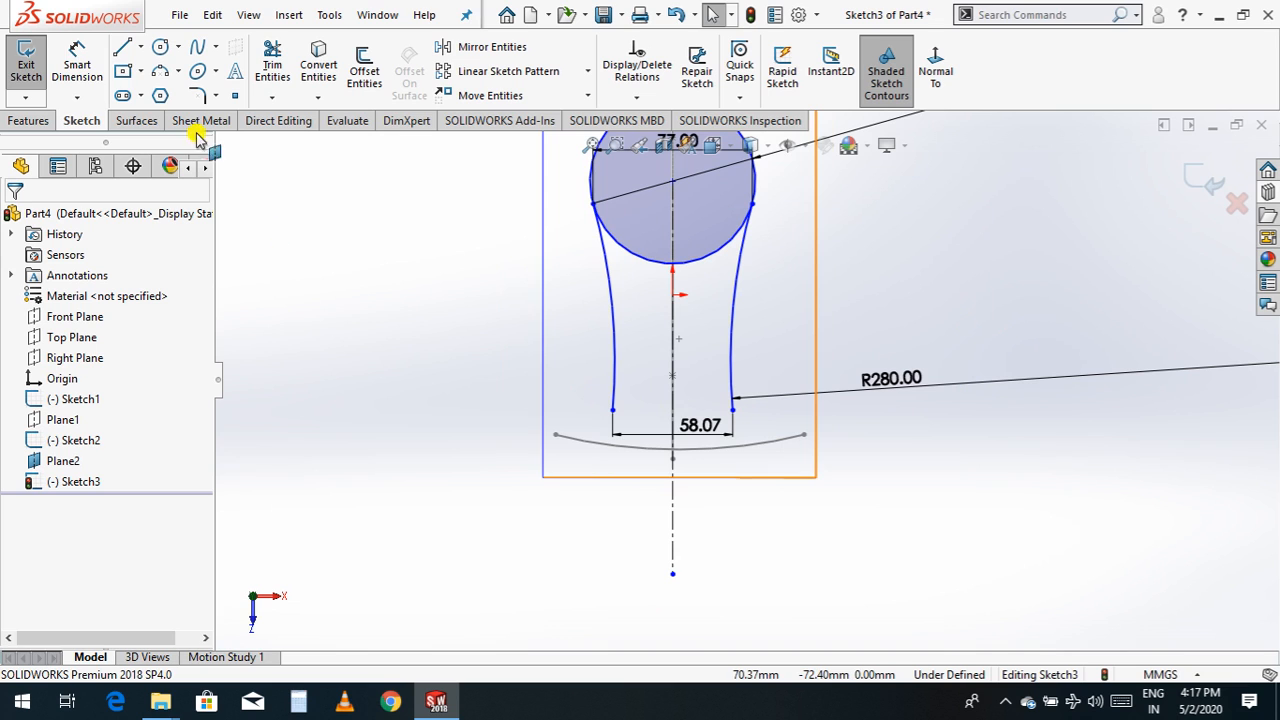
- Add a horizontal relation between the lower endpoints of the two side arcs
left_click(77, 65)
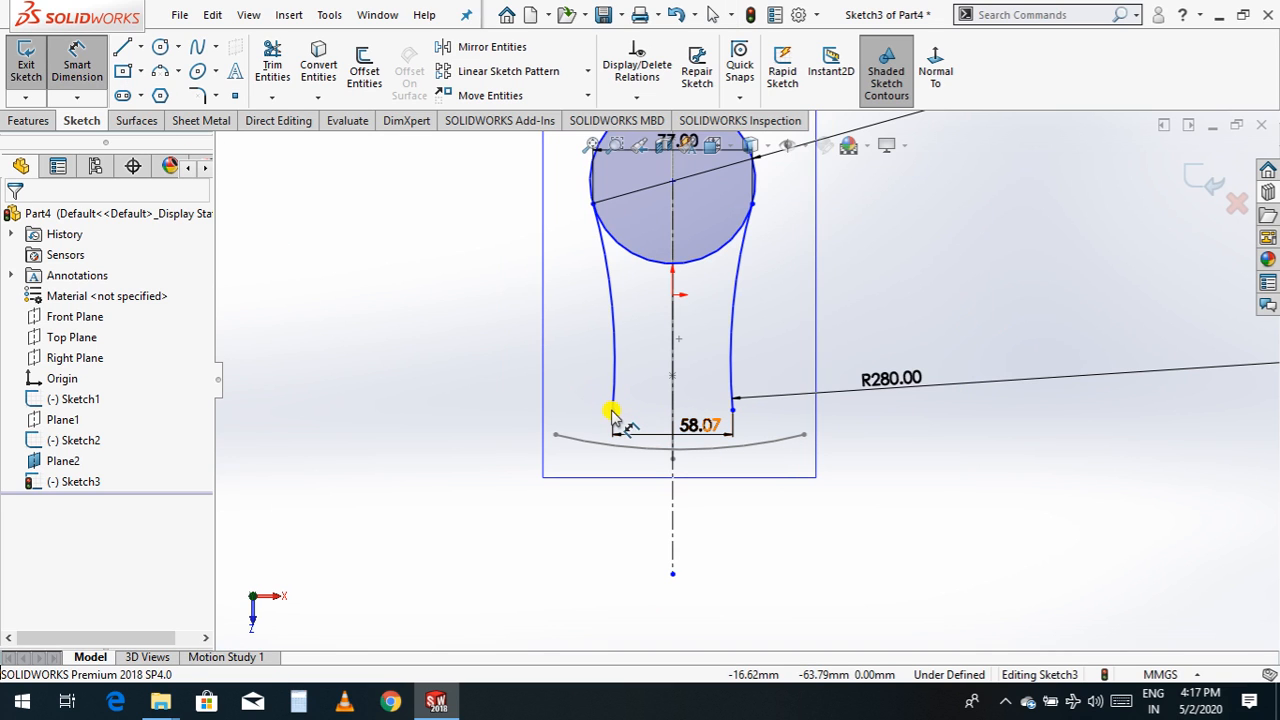
left_click(735, 408)
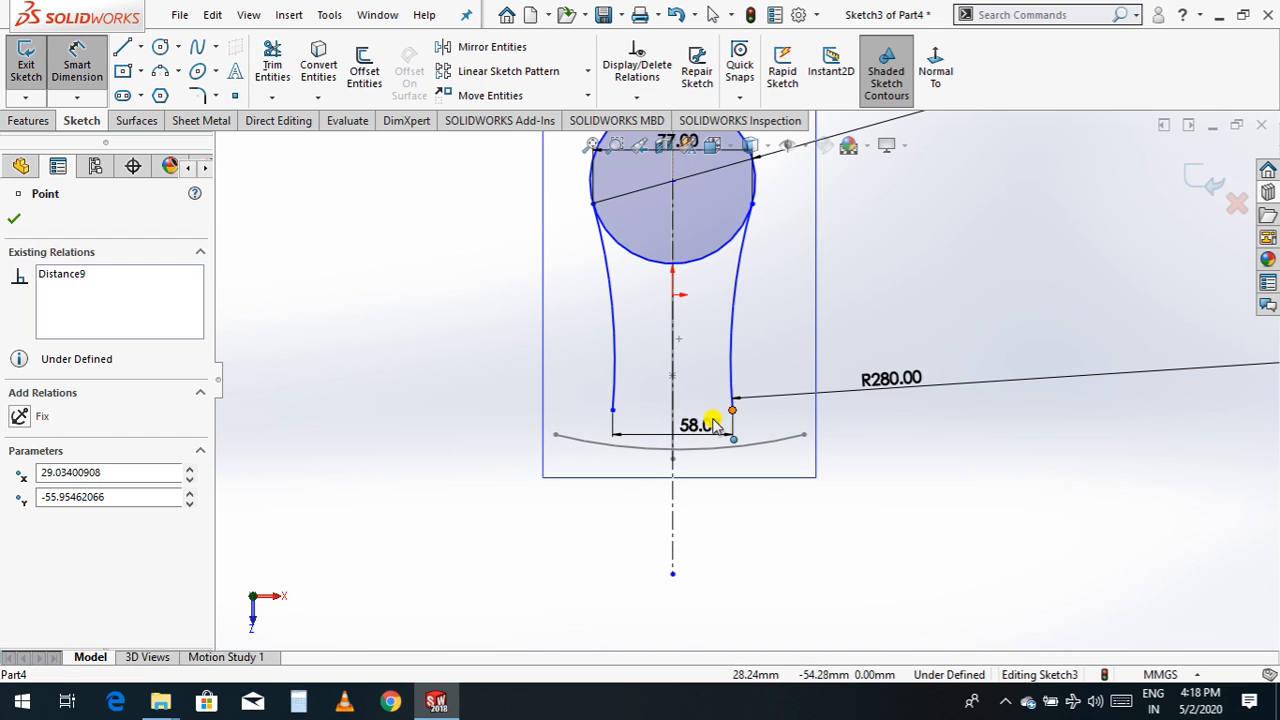
left_click(612, 411, "ctrl")
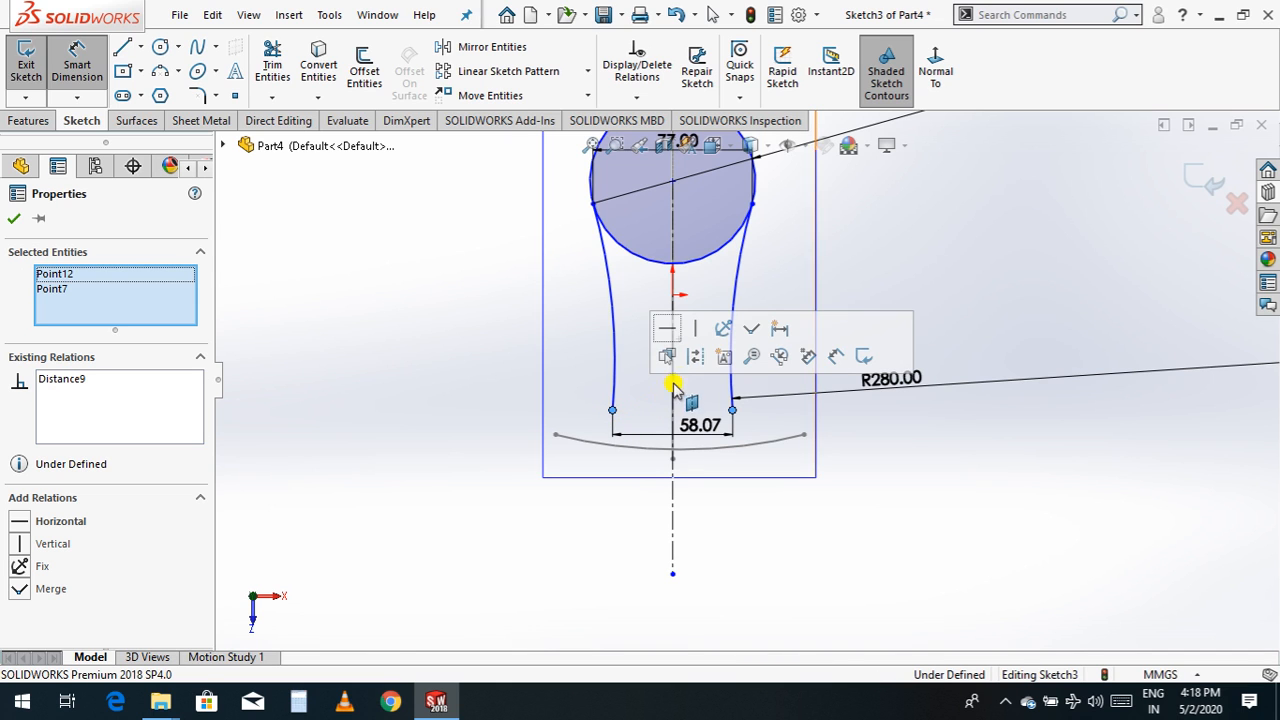
left_click(668, 333)
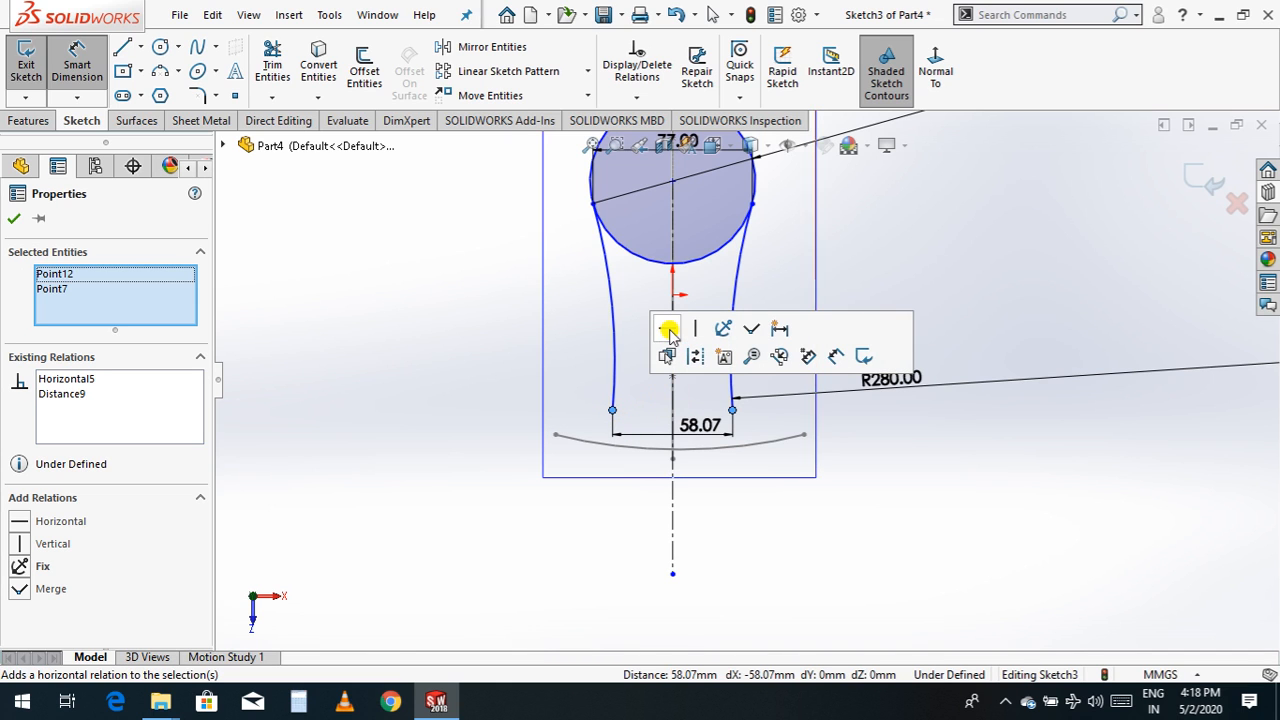
left_click(14, 218)
- Set the spacing dimension between the side arcs' lower endpoints to 77 mm
left_click(95, 57)
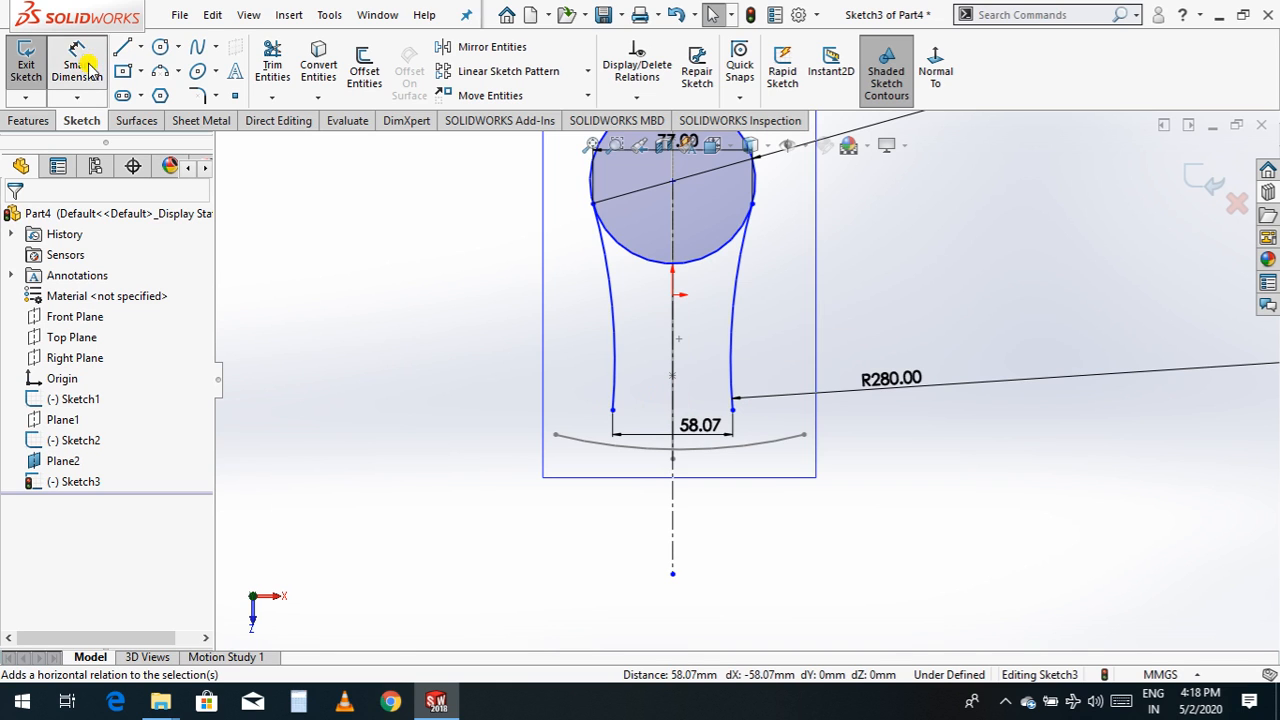
left_click(696, 425)
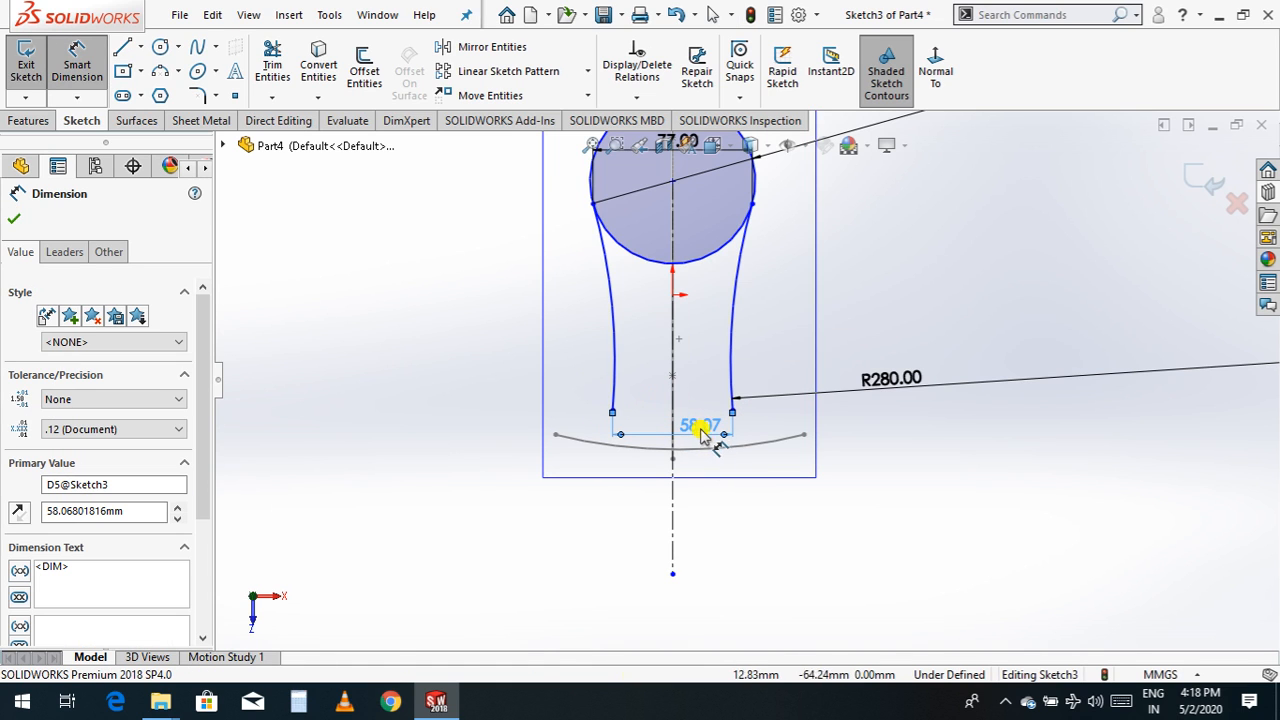
double_click(693, 425)
type("77")
key("Return")
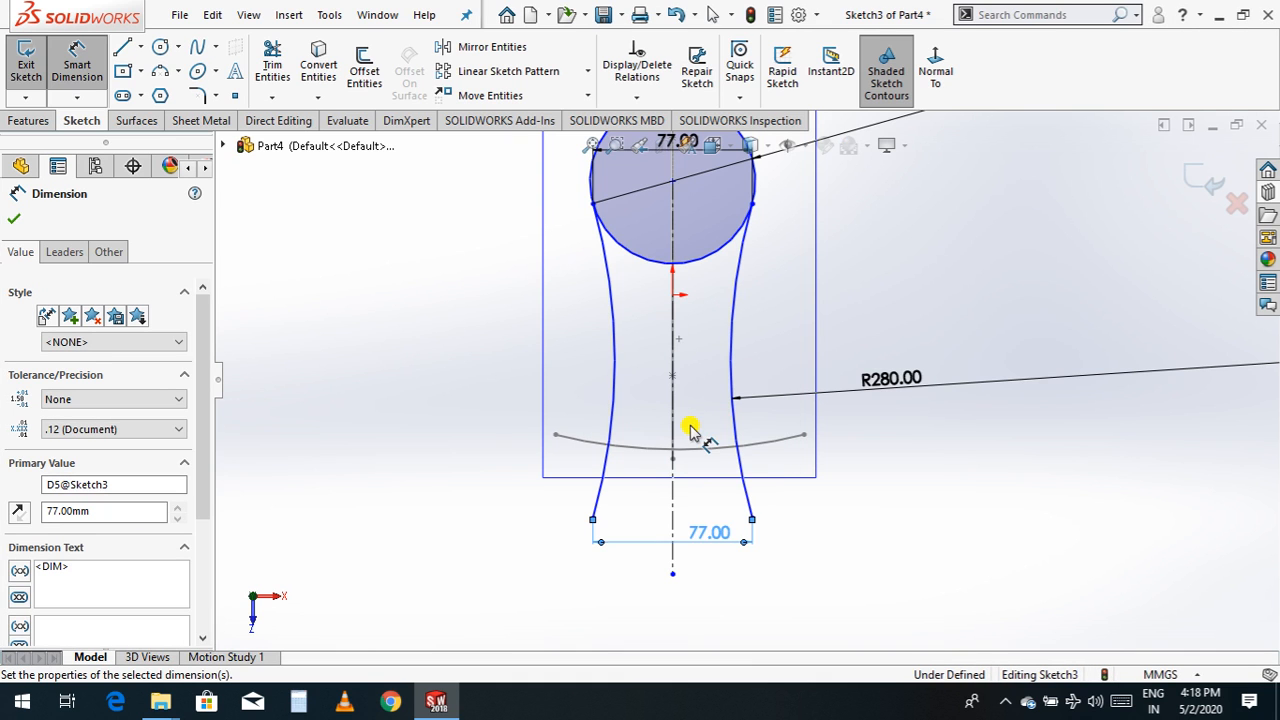
left_click(14, 219)
- Try to dimension the vertical distance between the right side arc's upper and lower endpoints
left_click(77, 62)
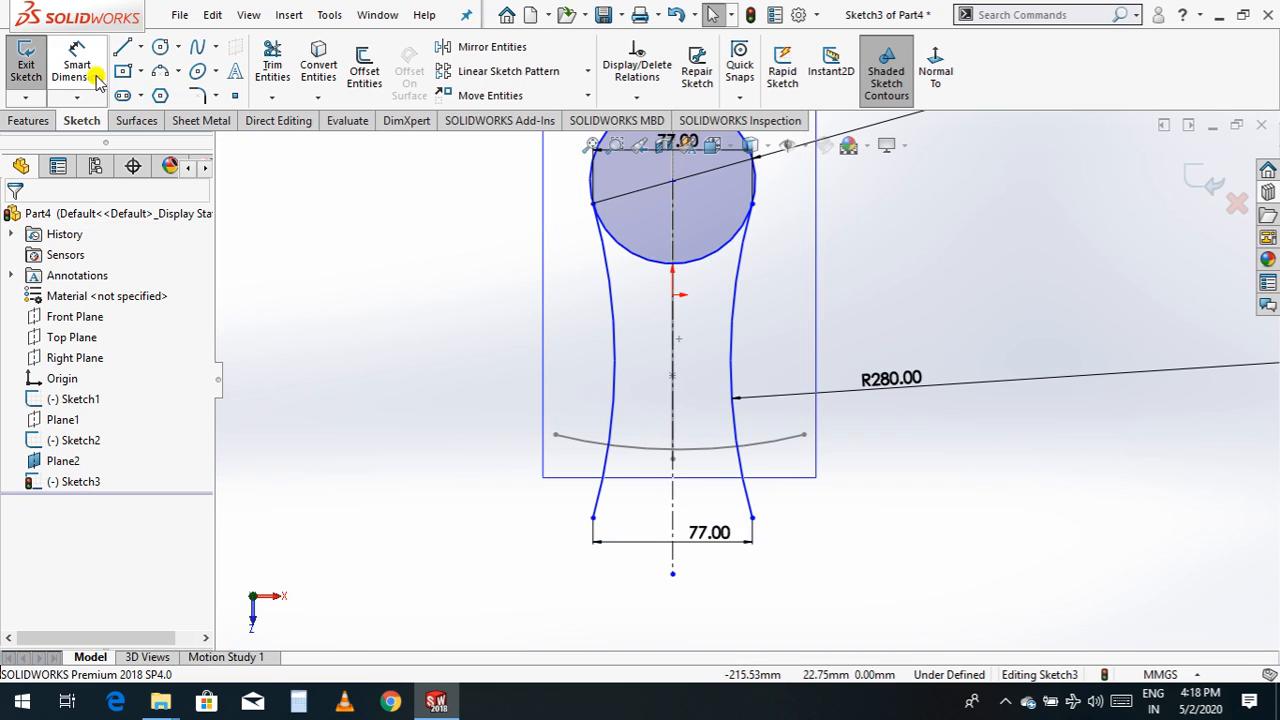
left_click(752, 518)
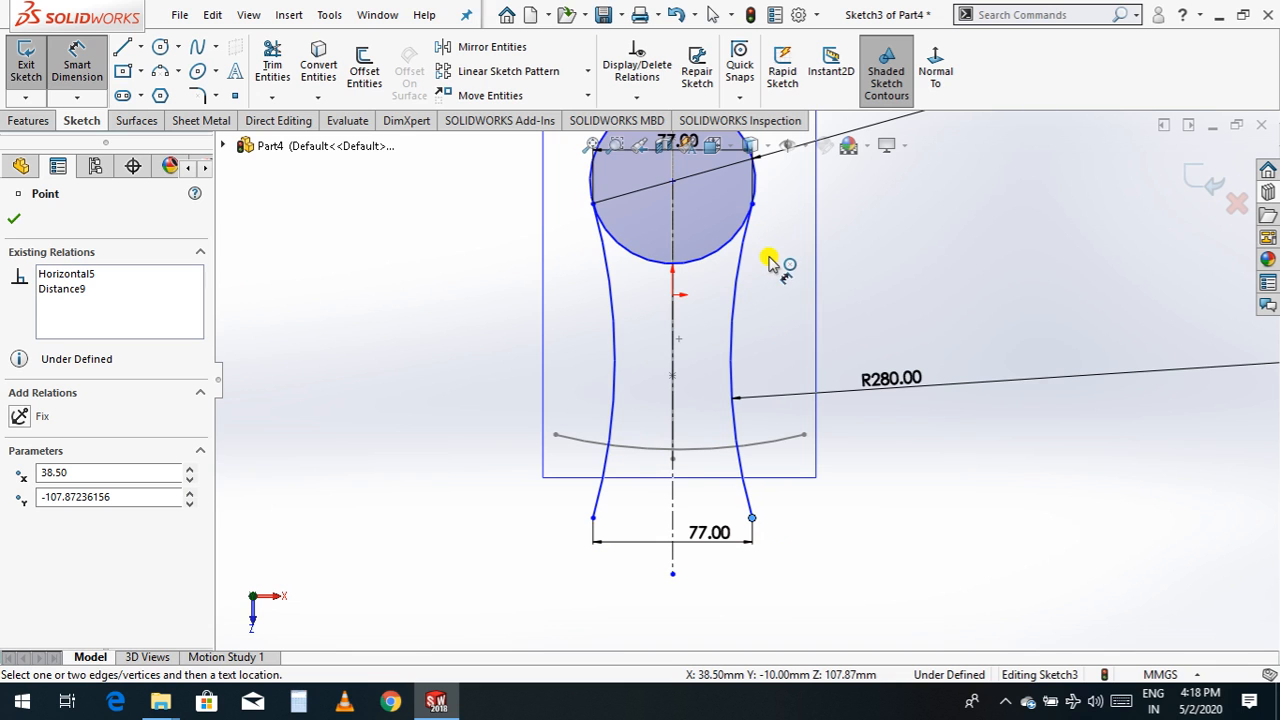
left_click(755, 206)
left_click(862, 316)
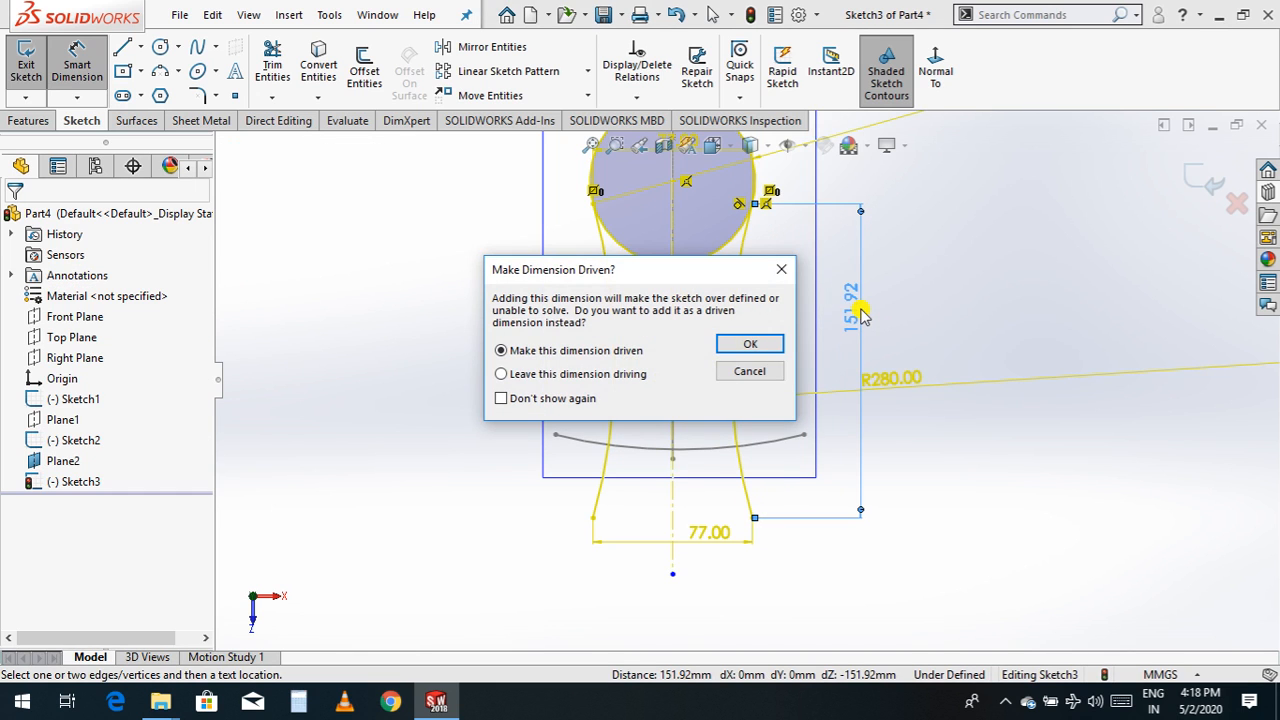
left_click(752, 372)
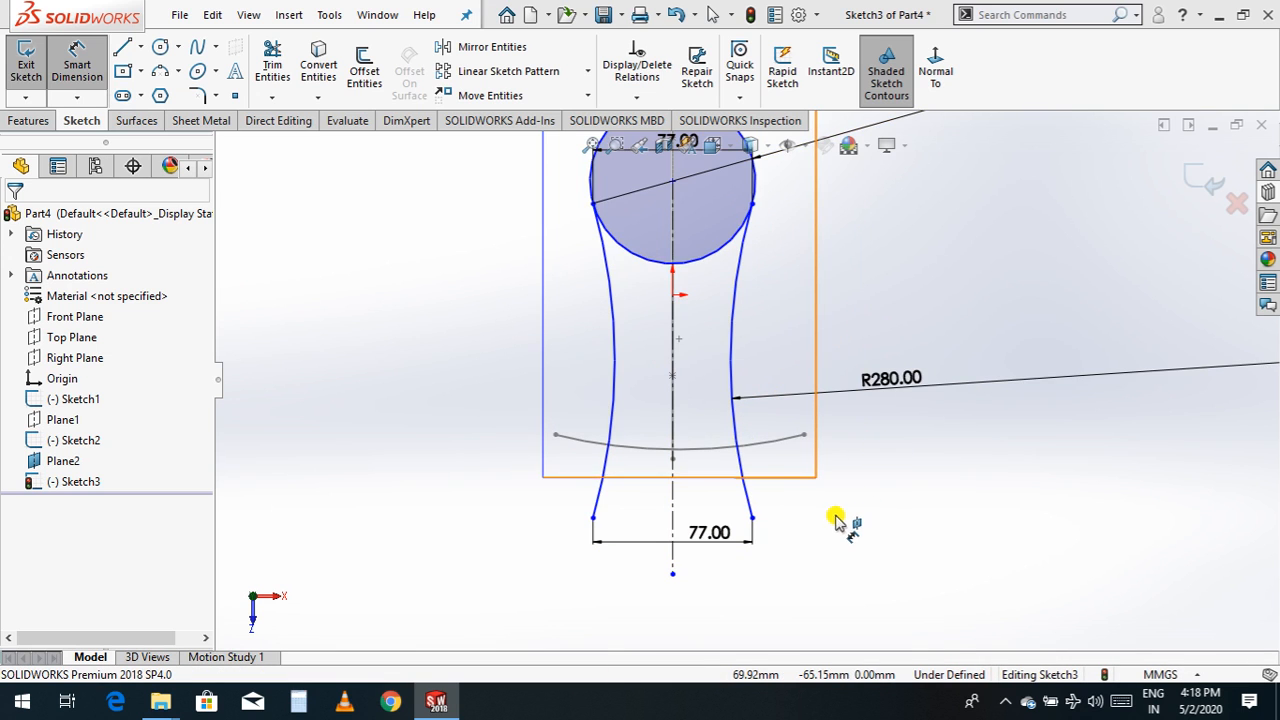
key("f")
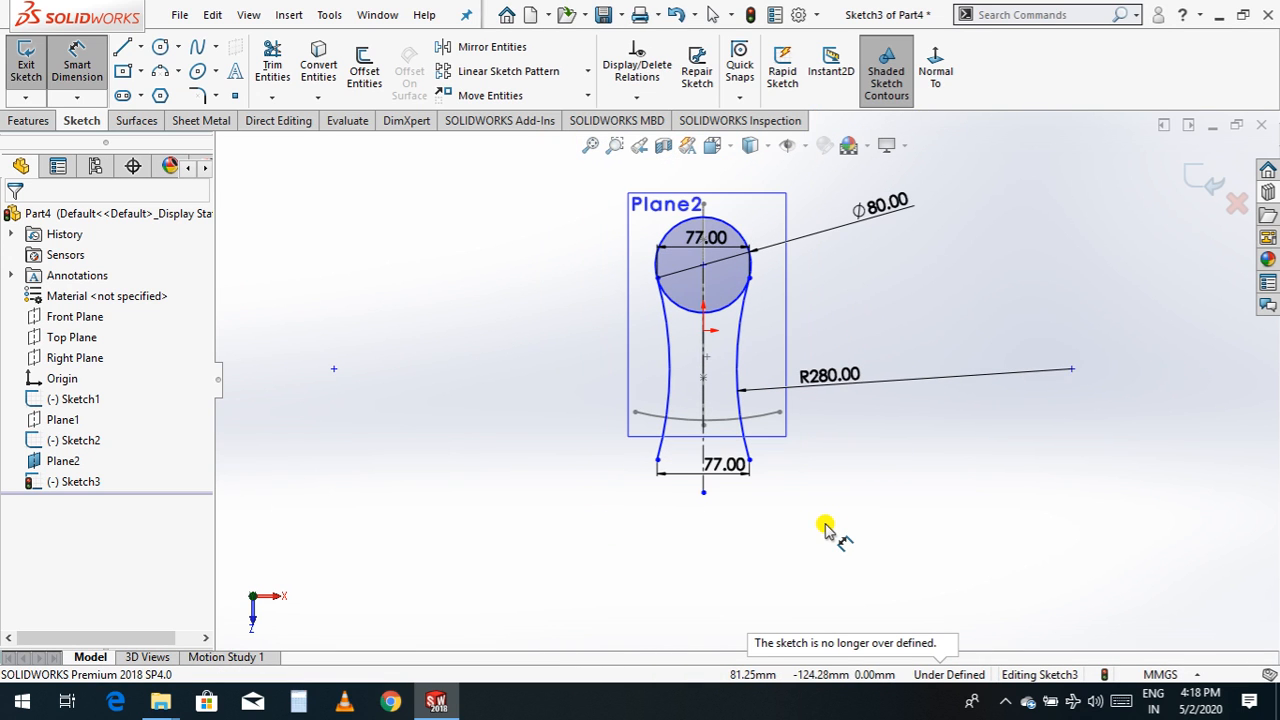
scroll(733, 508, "down", 2)
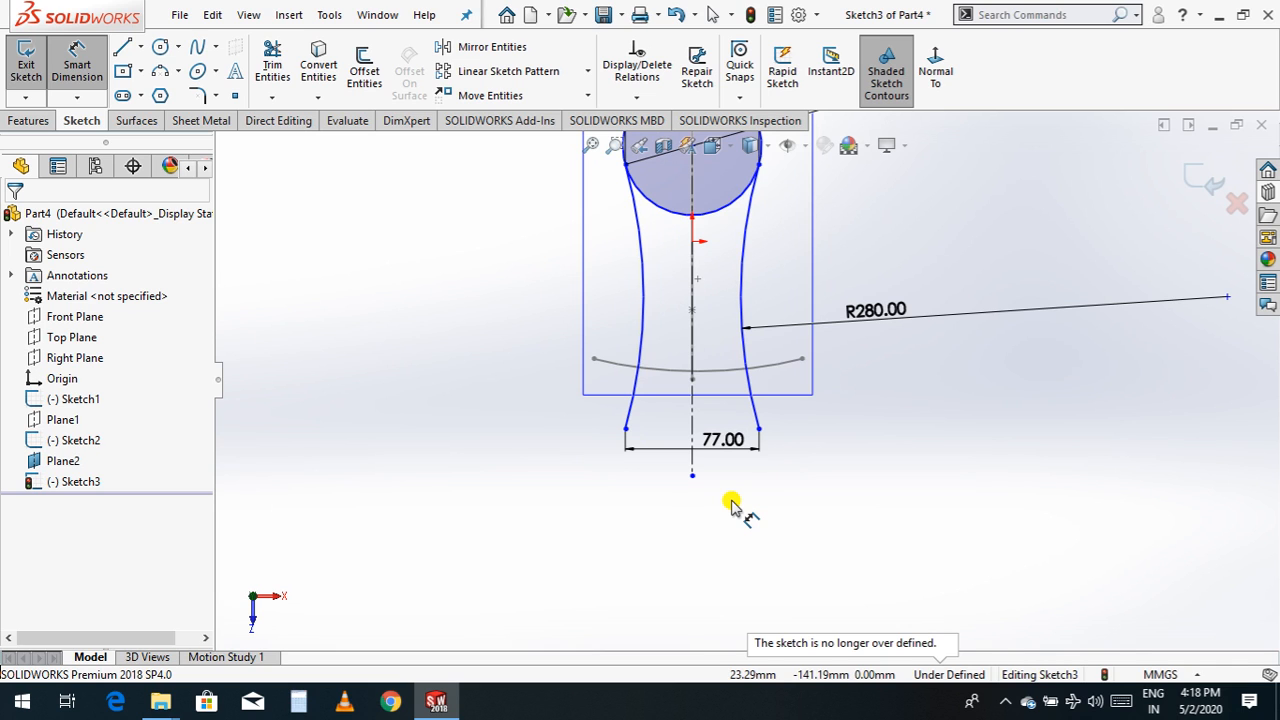
scroll(733, 508, "up", 3)
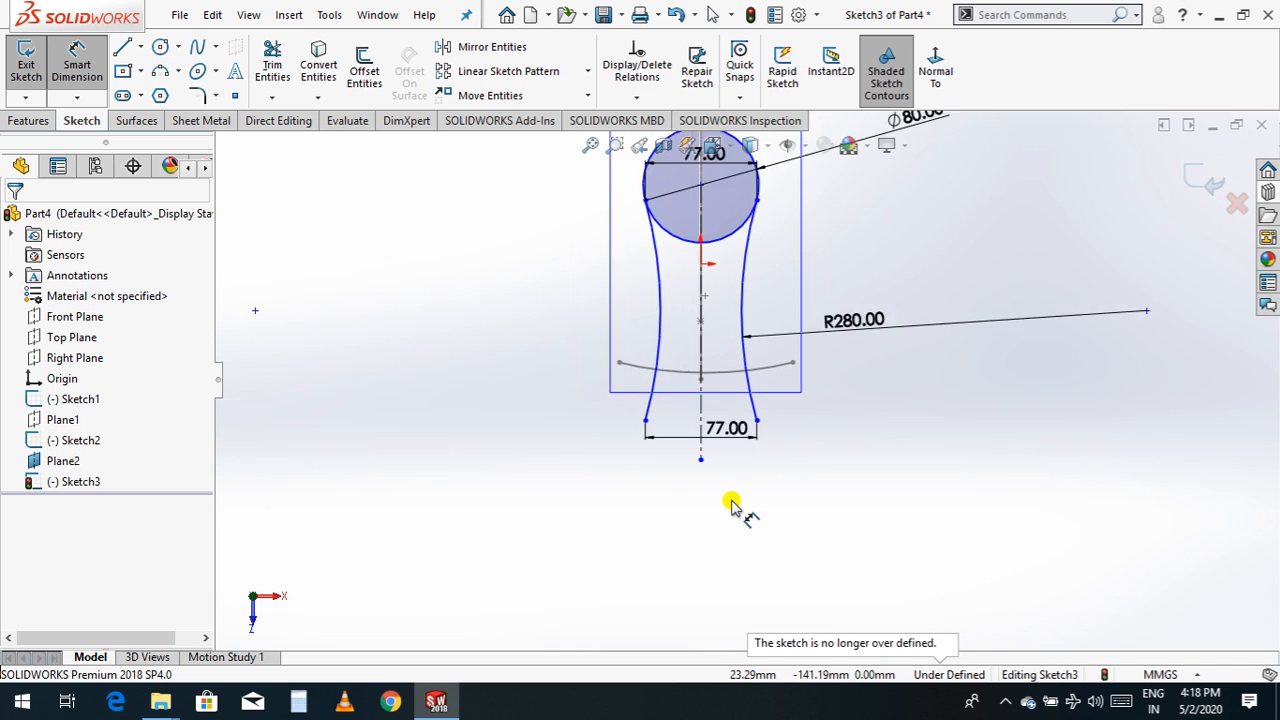
scroll(752, 358, "down", 1)
scroll(749, 357, "down", 2)
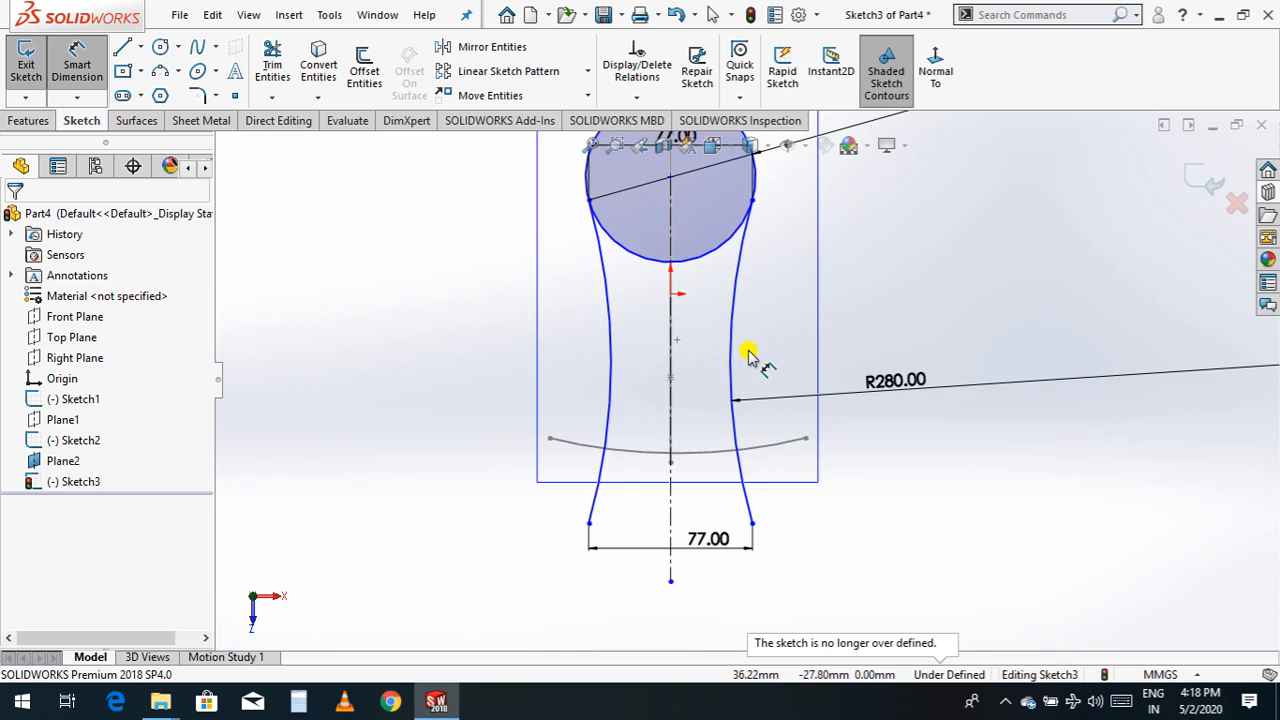
scroll(749, 358, "up", 2)
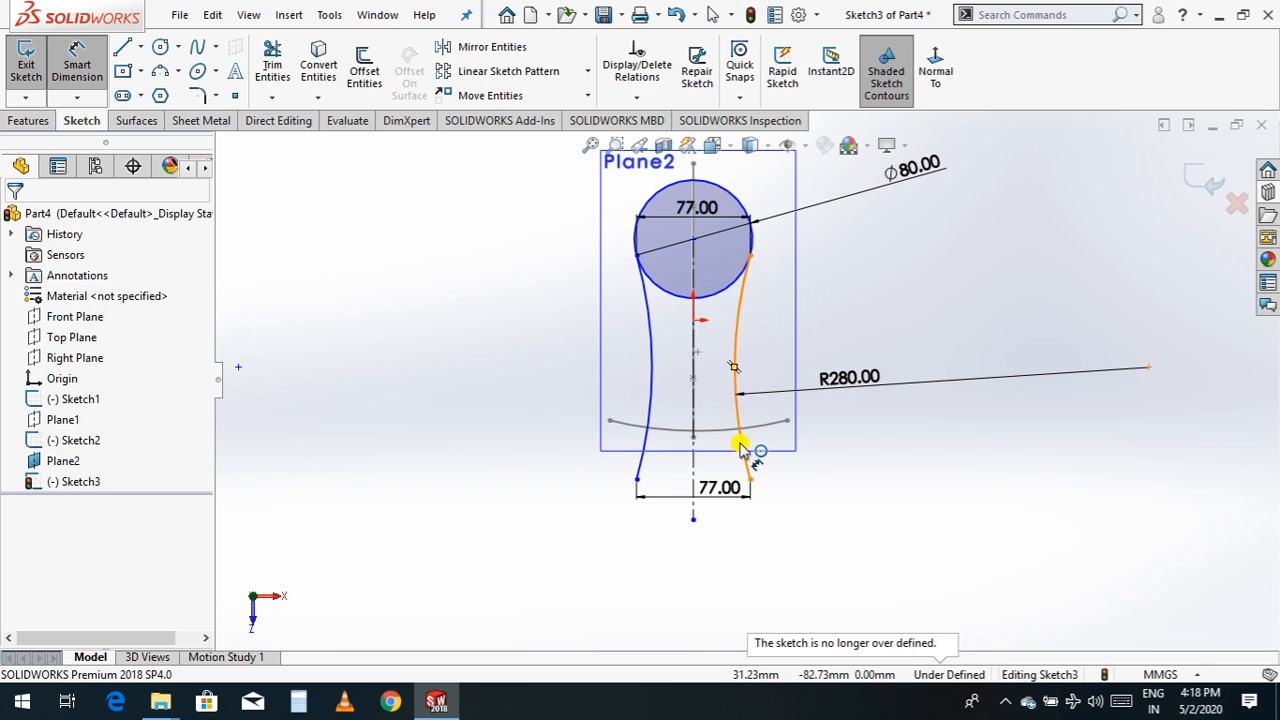
left_click(752, 256)
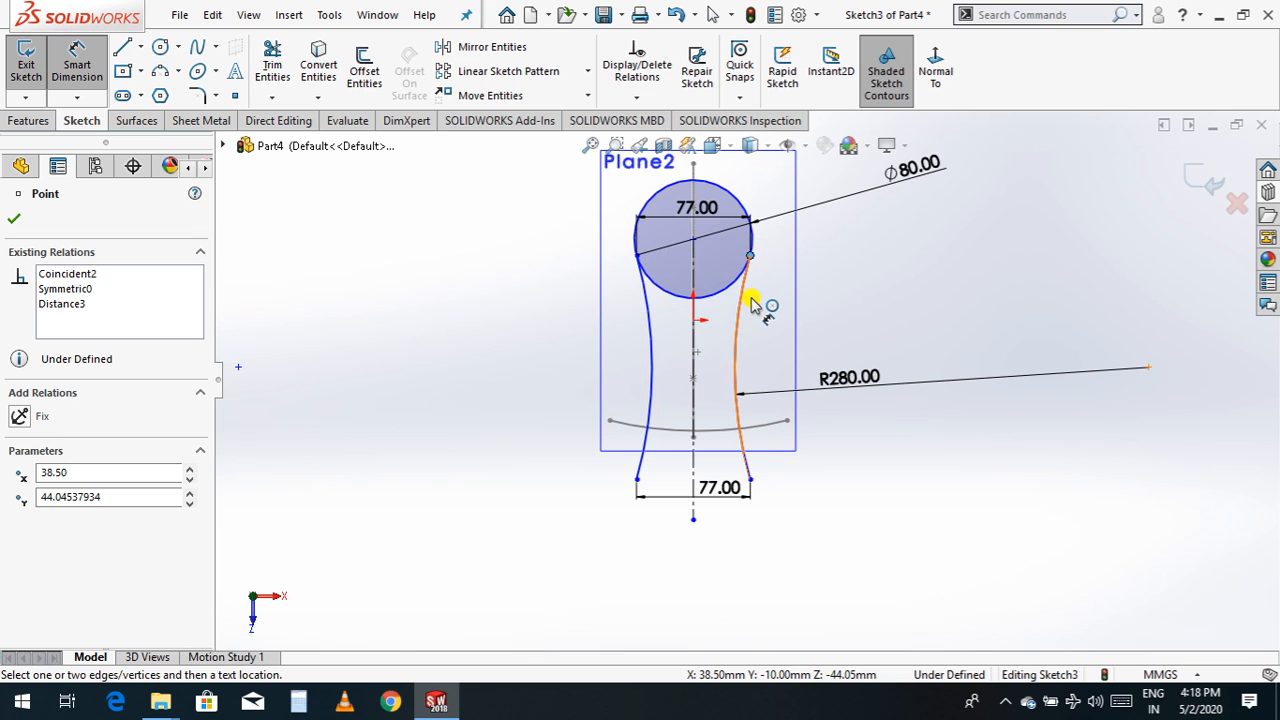
key("Escape")
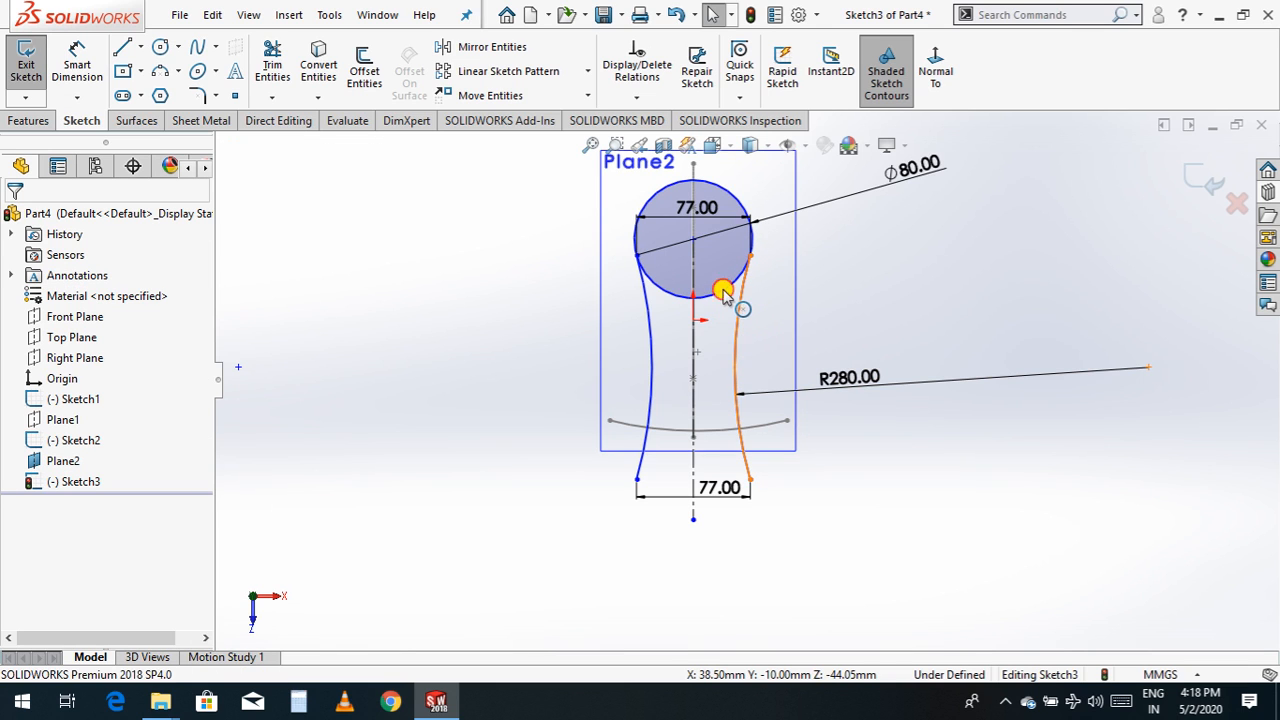
- Check the existing relations between the 80 mm circle and the right side arc
left_click(726, 291)
left_click(742, 262)
left_click(748, 335, "ctrl")
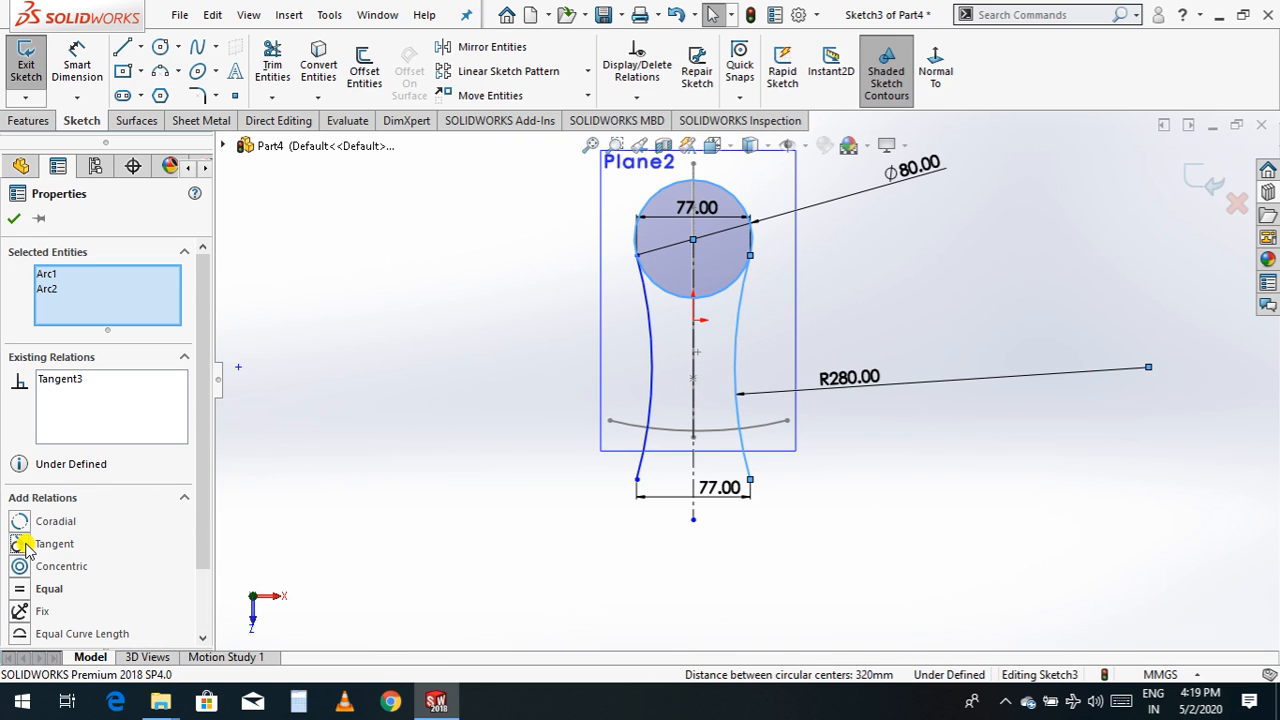
left_click(12, 219)
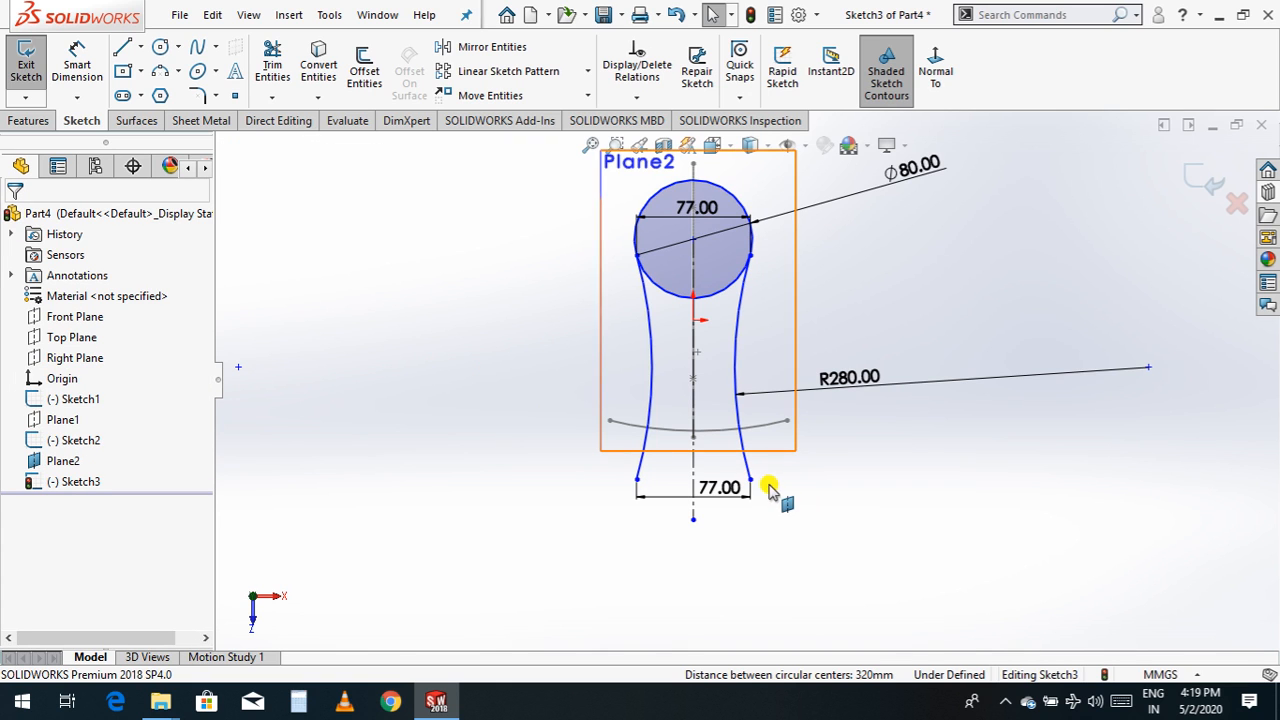
- Move the right side arc's lower endpoint slightly upward, shifting the circle and side arcs along the centerline
mouse_move(750, 480)
left_mouse_down()
mouse_move(745, 385)
mouse_move(740, 517)
mouse_move(741, 473)
left_mouse_up()
left_click(797, 531)
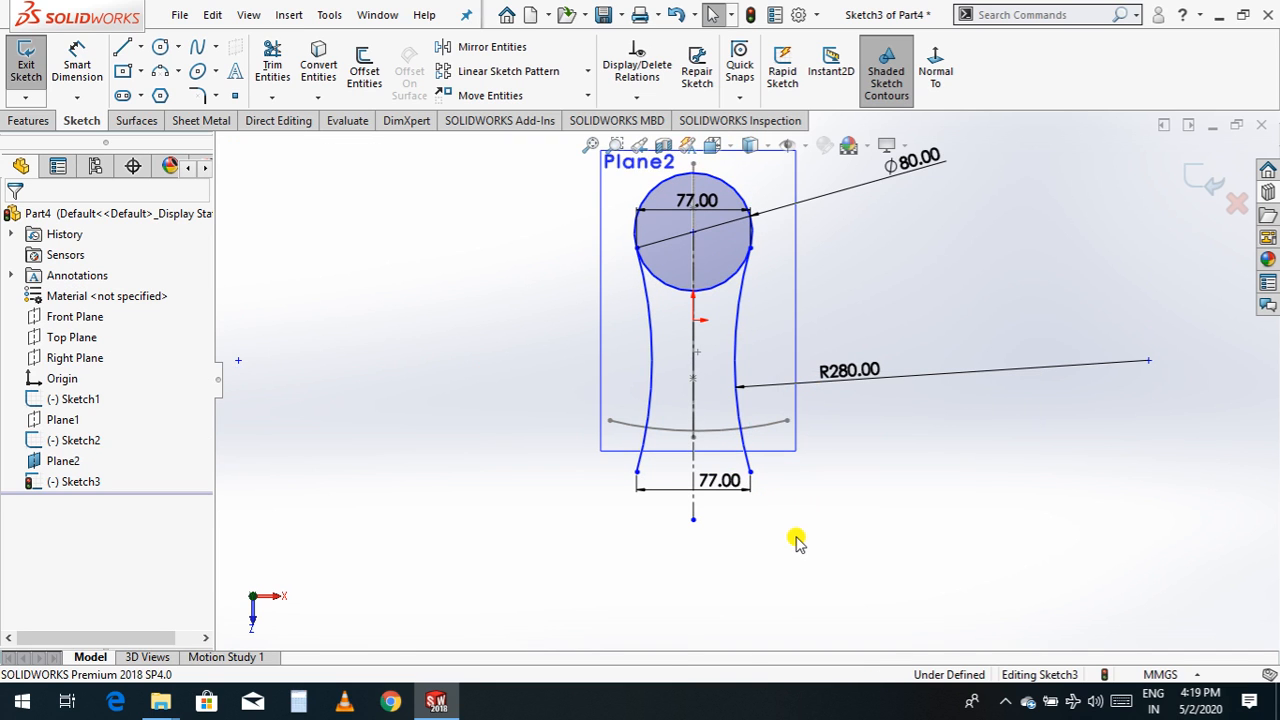
scroll(798, 529, "up", 1)
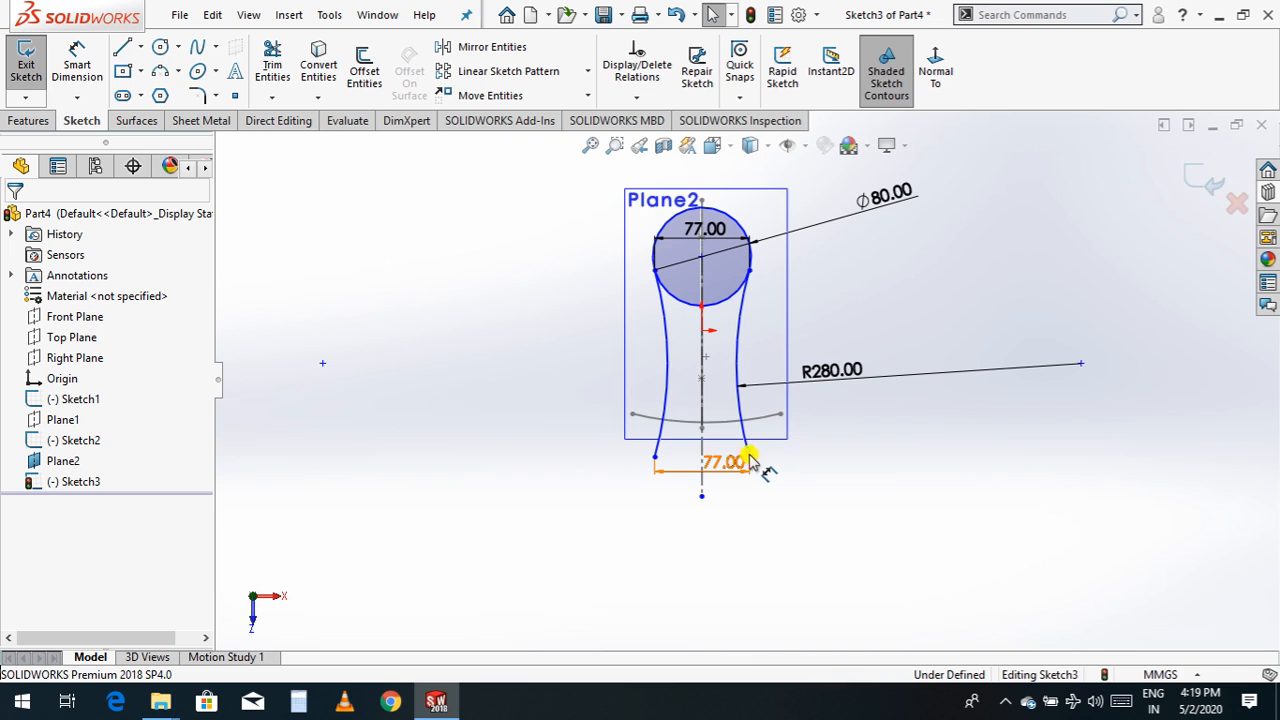
- Delete the side arc's 280 mm radius dimension and set a 100 mm vertical distance between the right side arc's endpoints
left_click(836, 370)
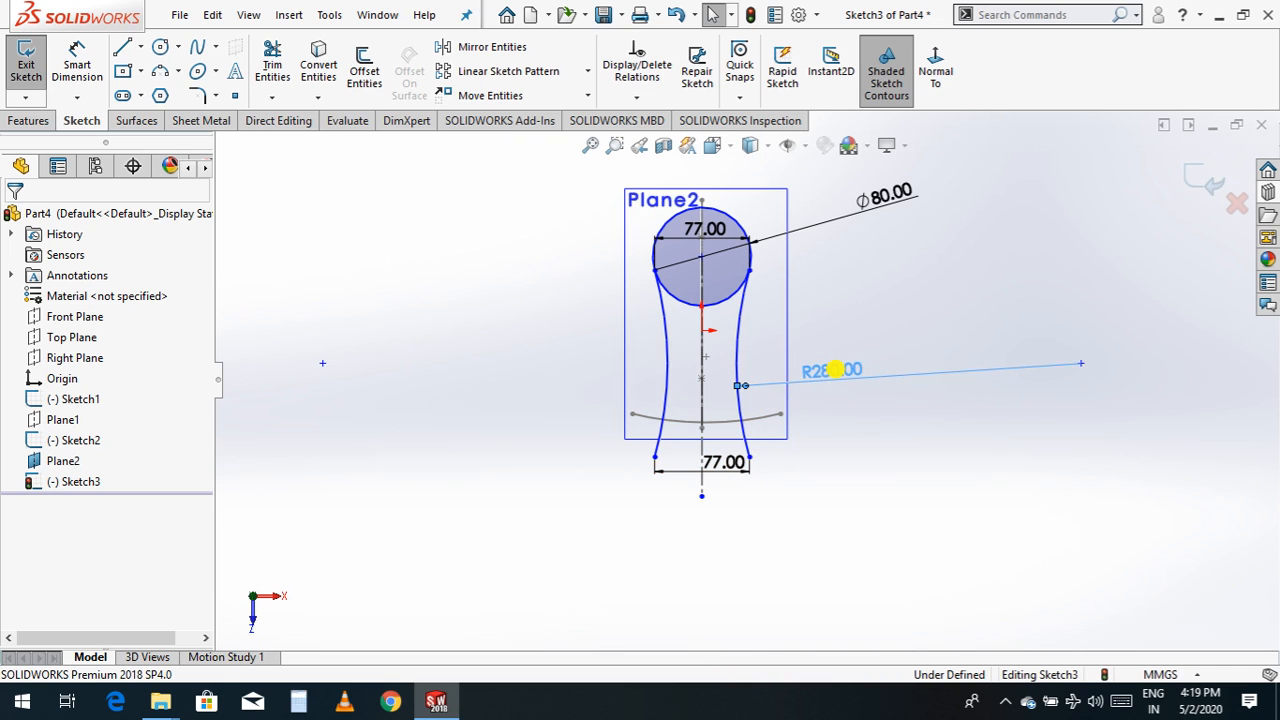
key("Delete")
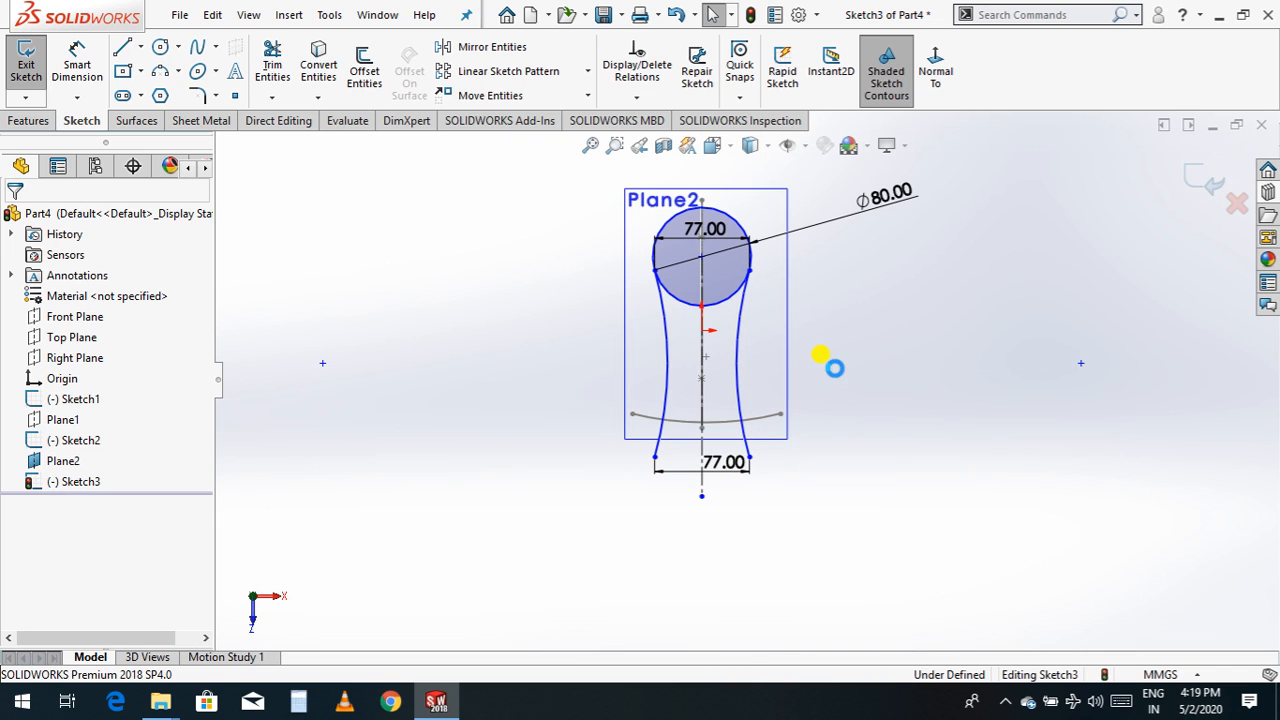
left_click(77, 65)
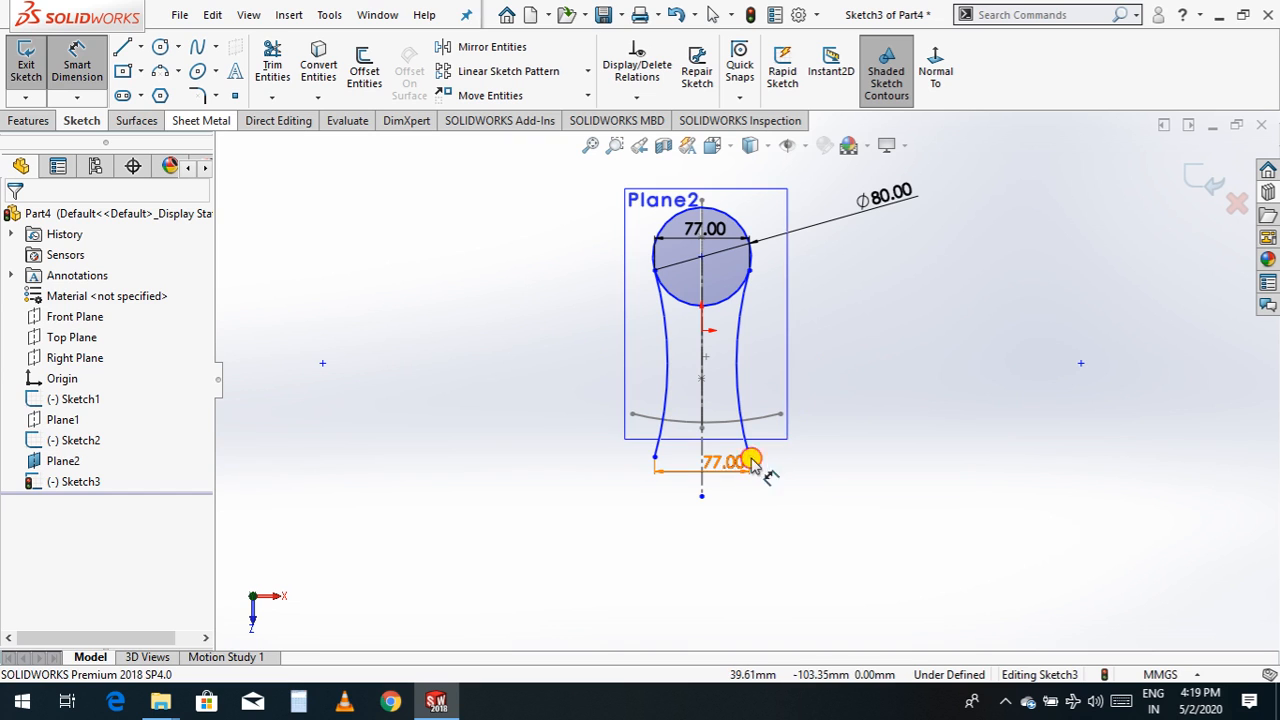
left_click(750, 272)
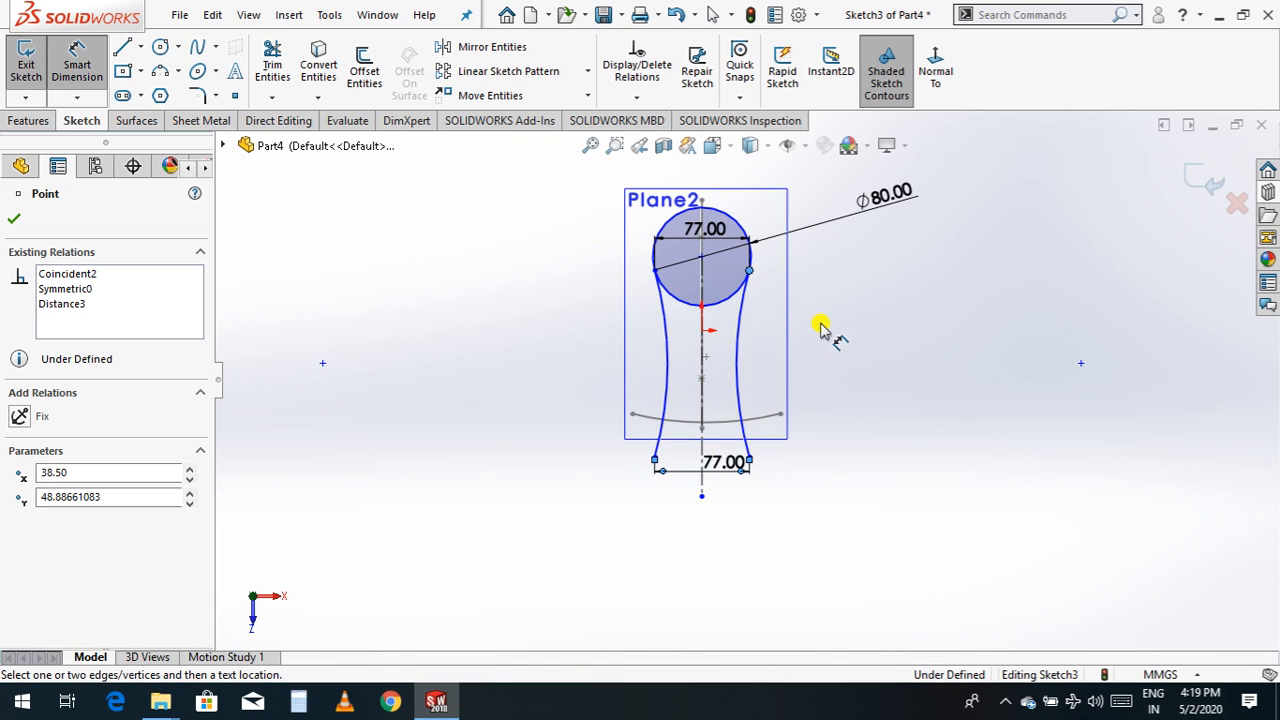
left_click(749, 458)
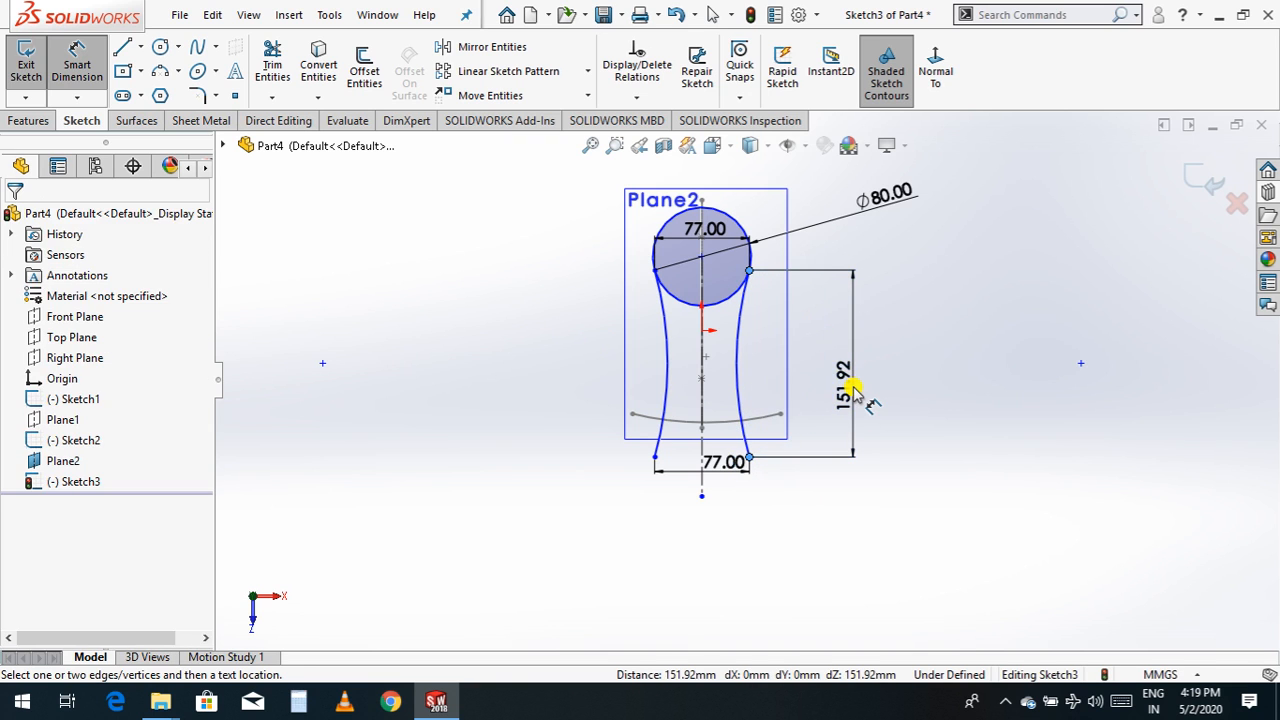
left_click(852, 390)
type("100")
key("Return")
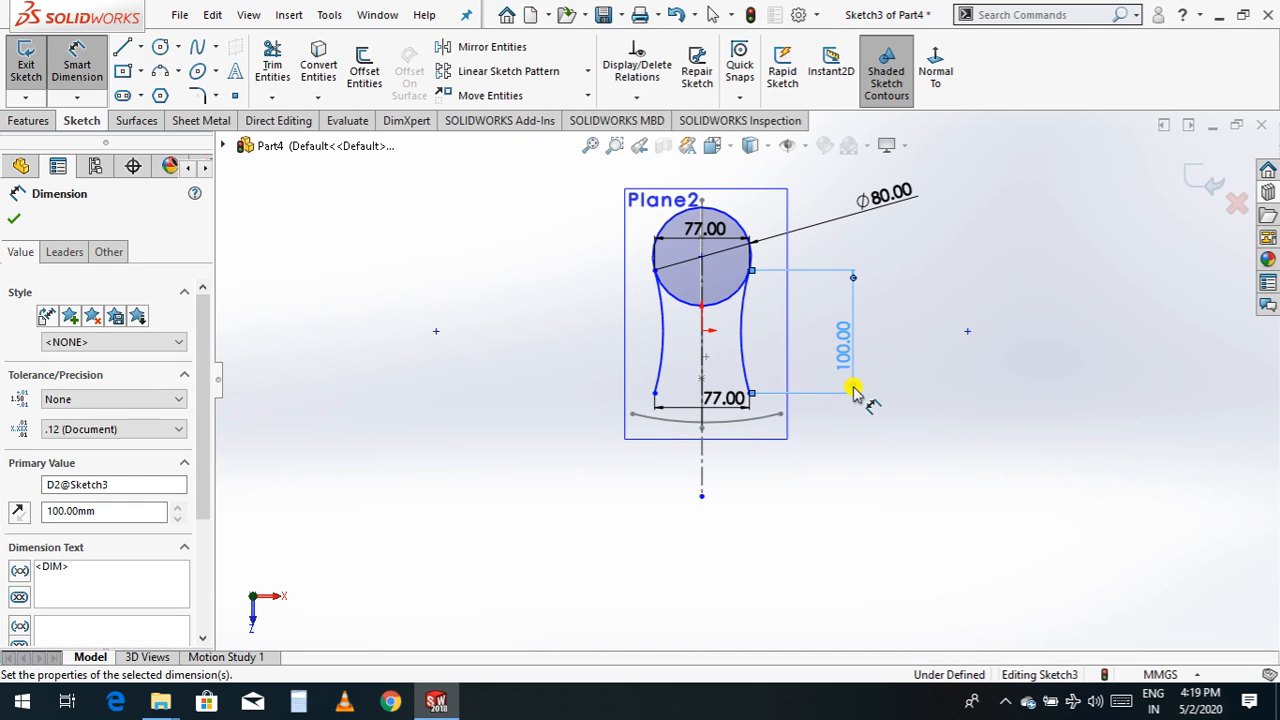
left_click(14, 218)
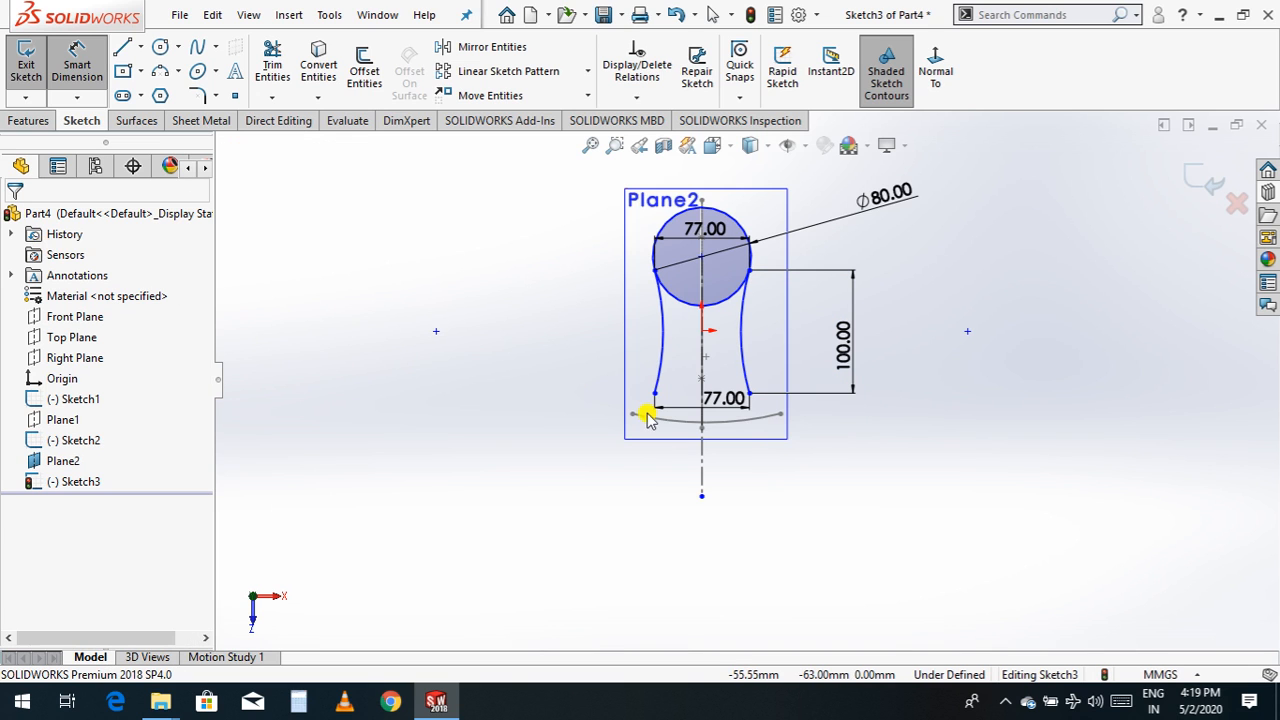
left_click(80, 60)
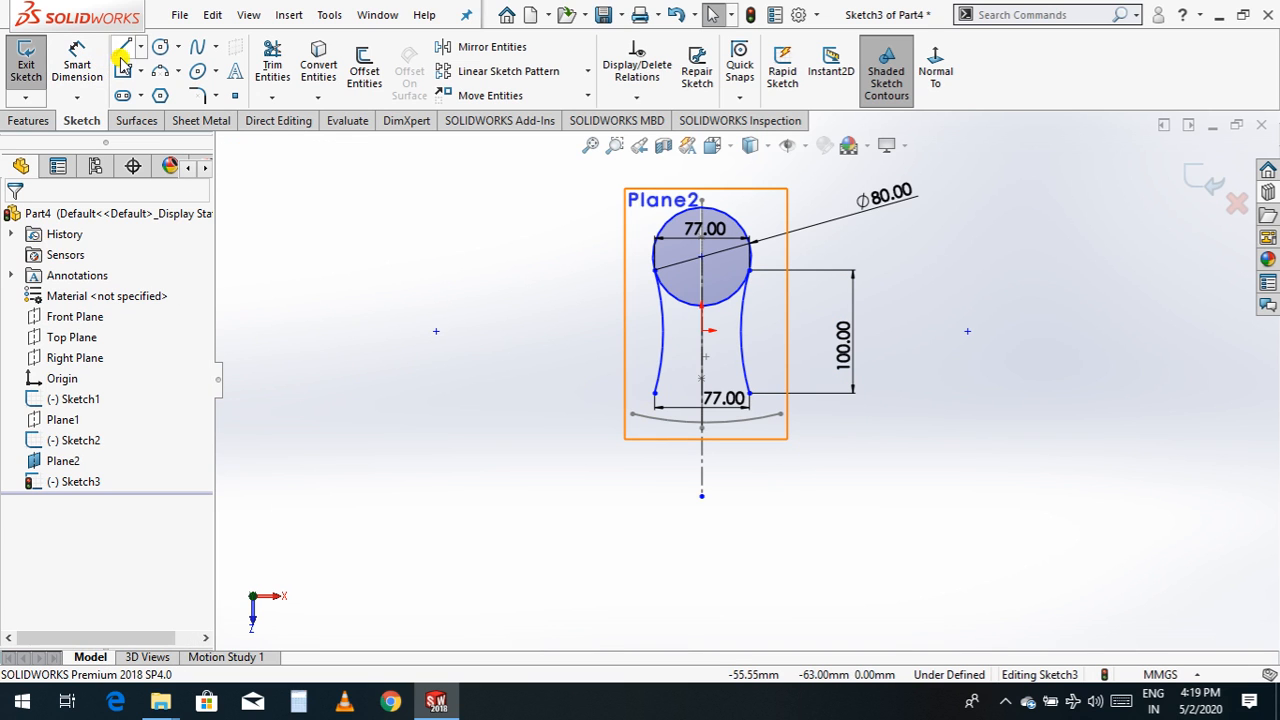
- Sketch a downward-bulging three-point arc of about 63 mm radius between the side arcs' lower endpoints, closing the profile's bottom
left_click(161, 70)
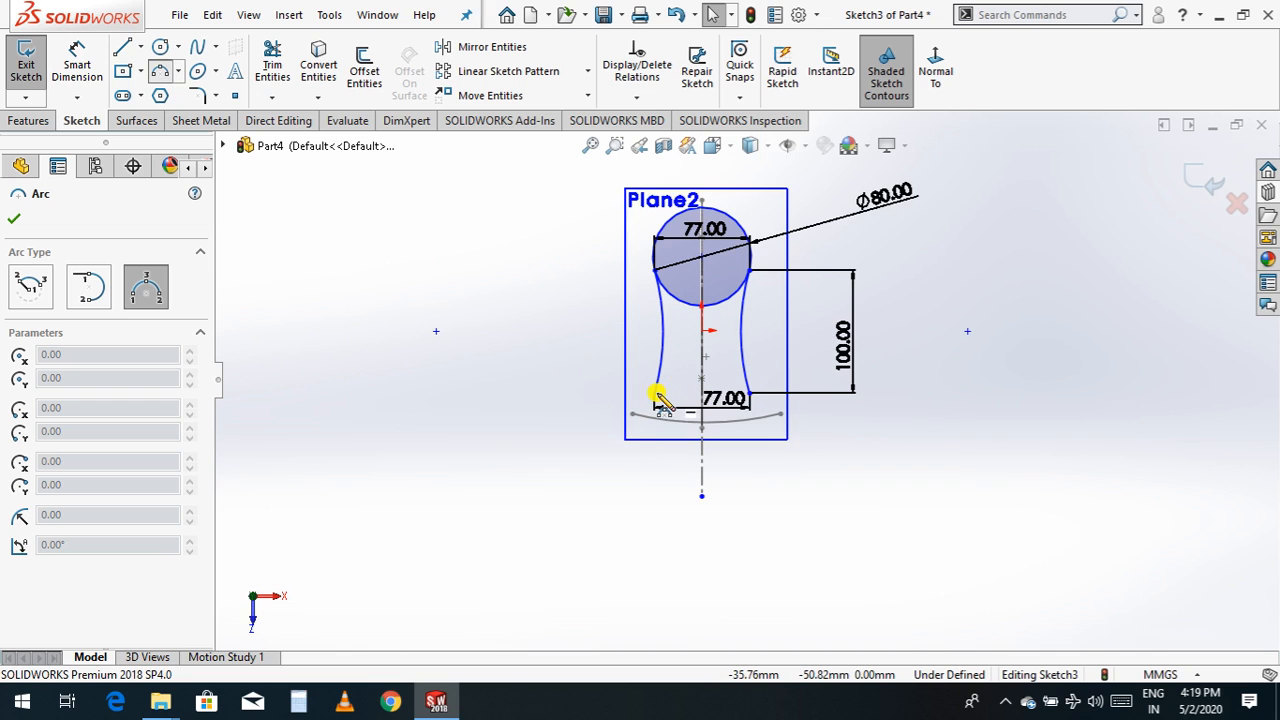
scroll(705, 425, "down", 4)
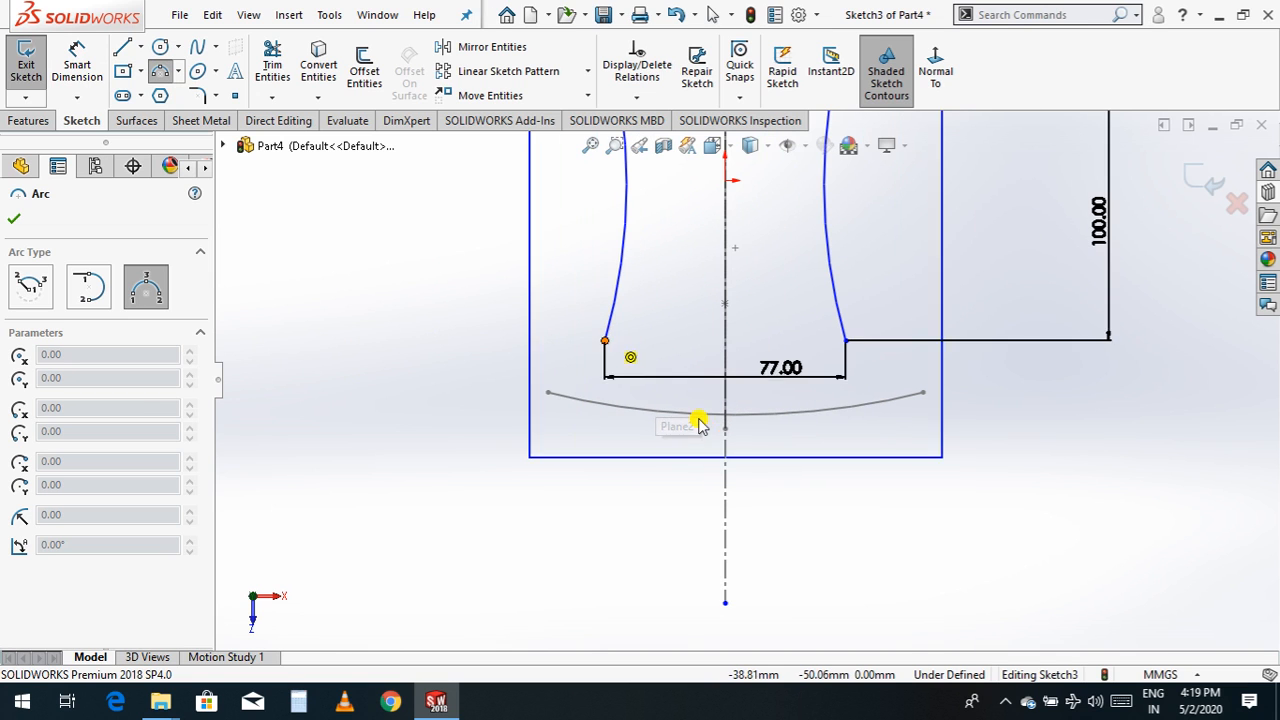
left_click(606, 341)
left_click(845, 340)
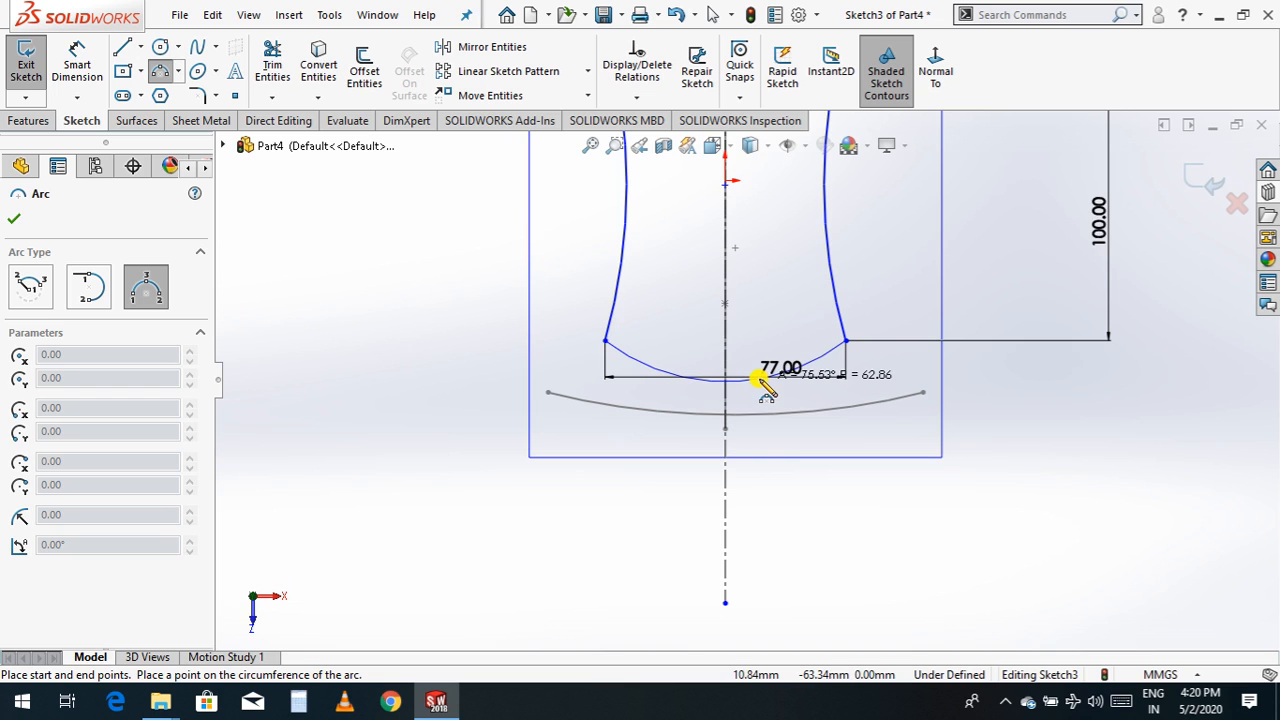
left_click(760, 380)
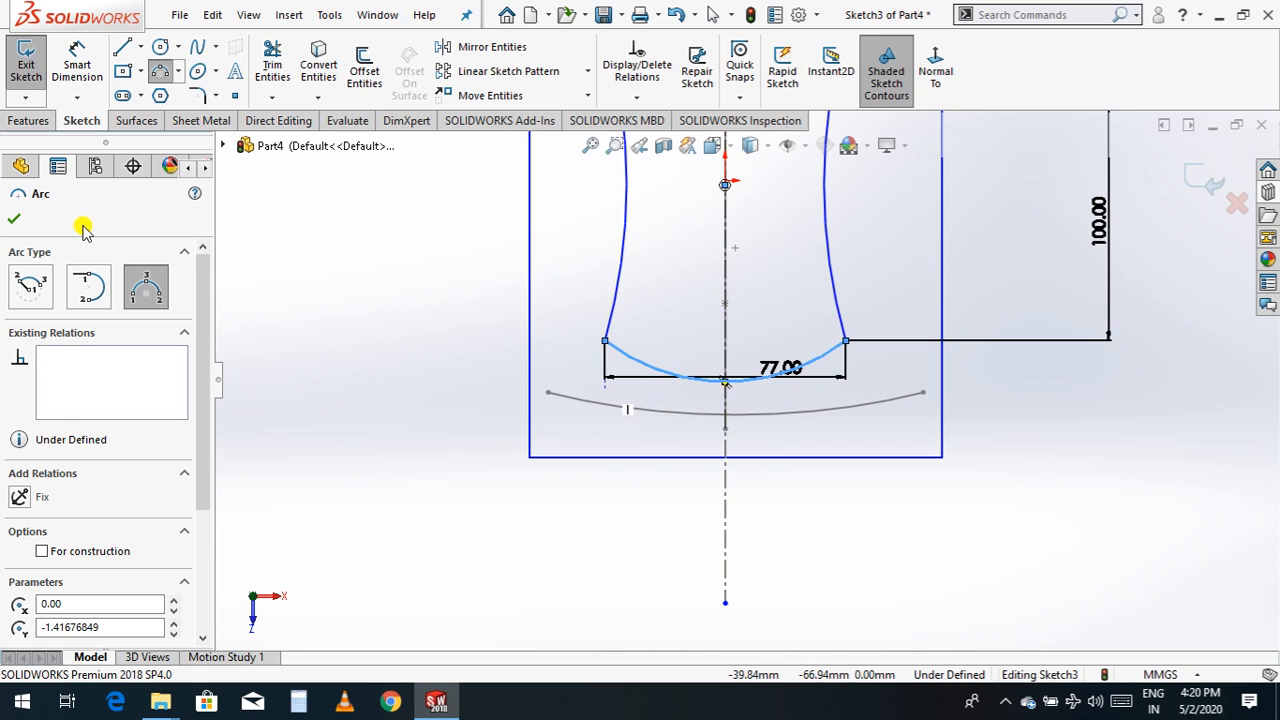
left_click(22, 220)
key("z")
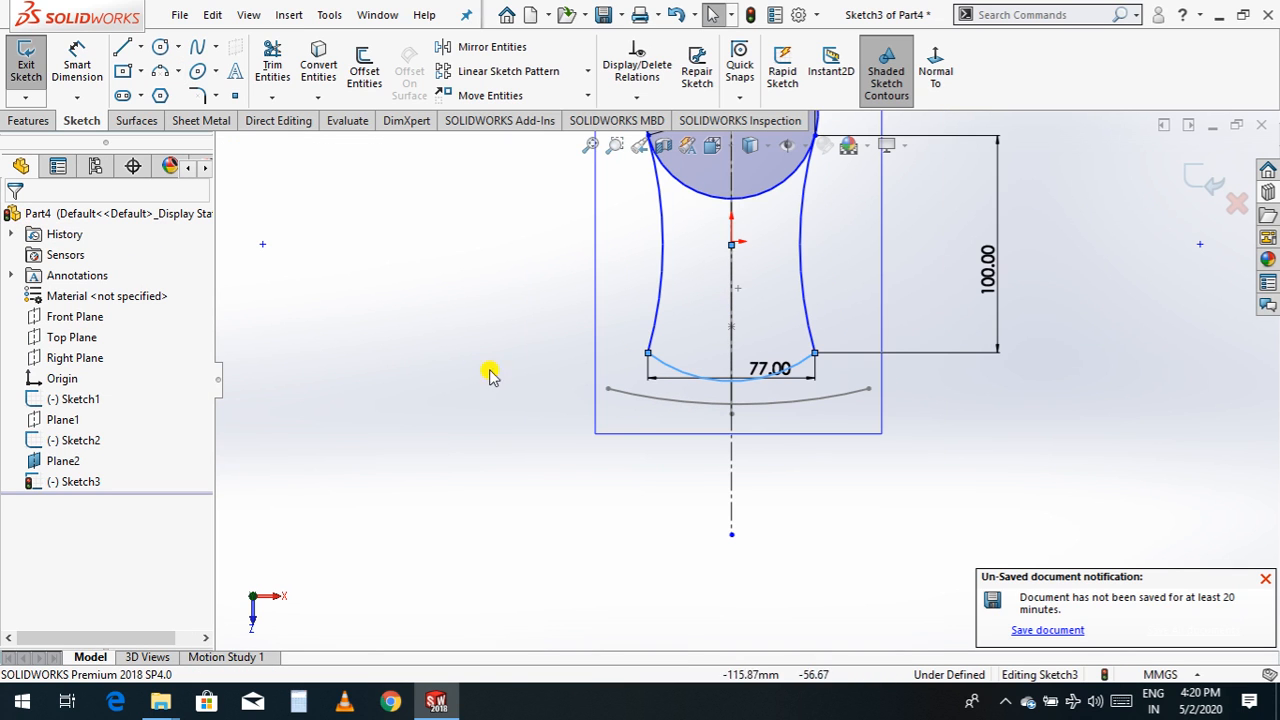
left_click(465, 395)
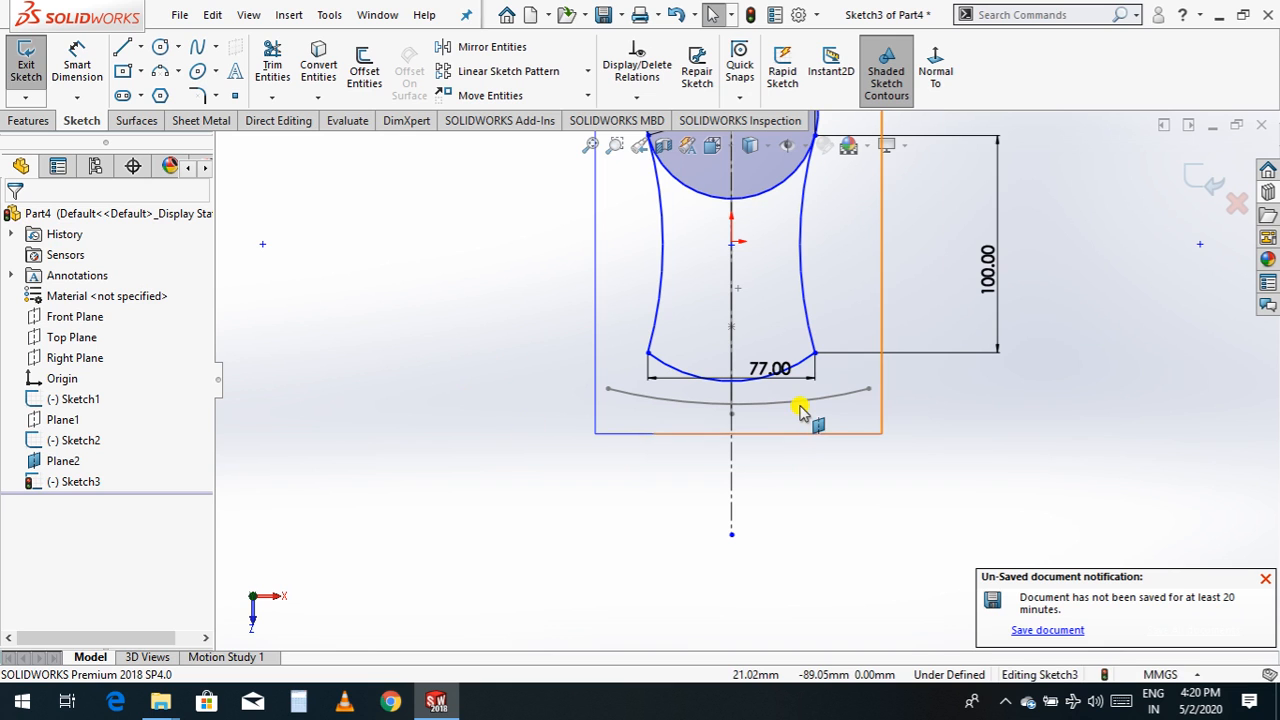
- Trim away the lower part of the 80 mm circle lying between the two side arcs
scroll(800, 410, "up", 3)
scroll(766, 305, "down", 2)
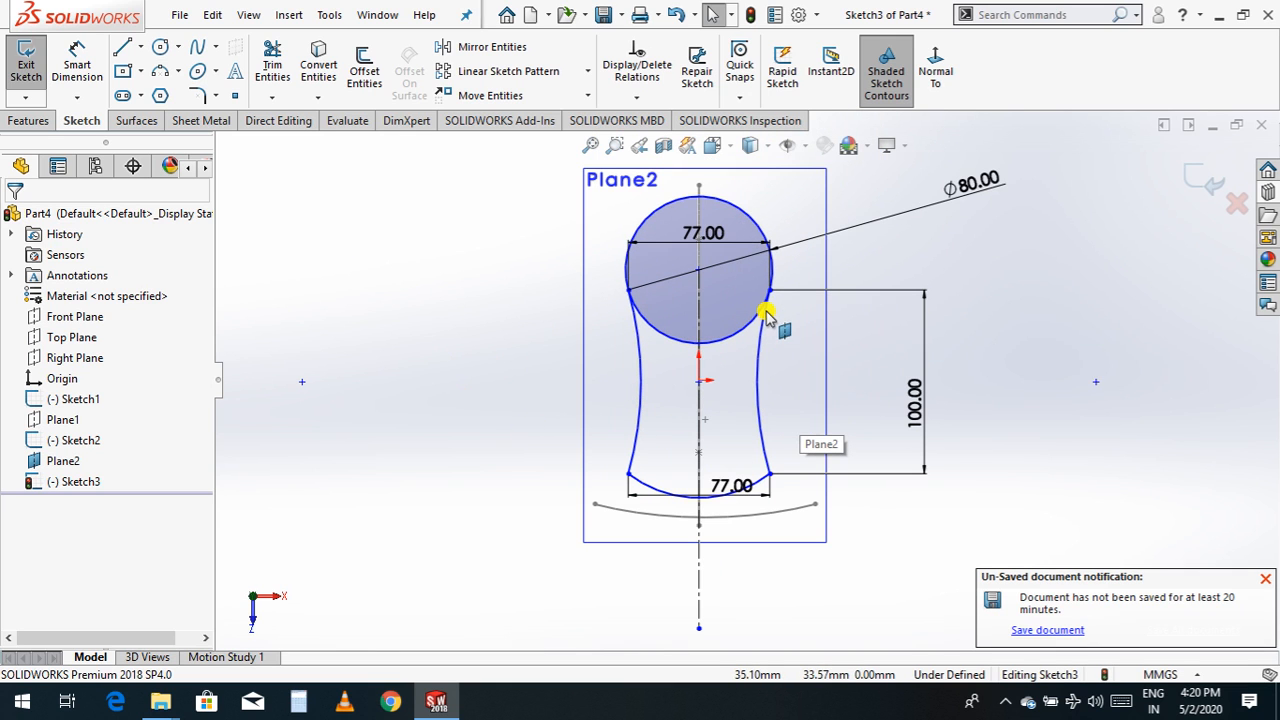
left_click(272, 65)
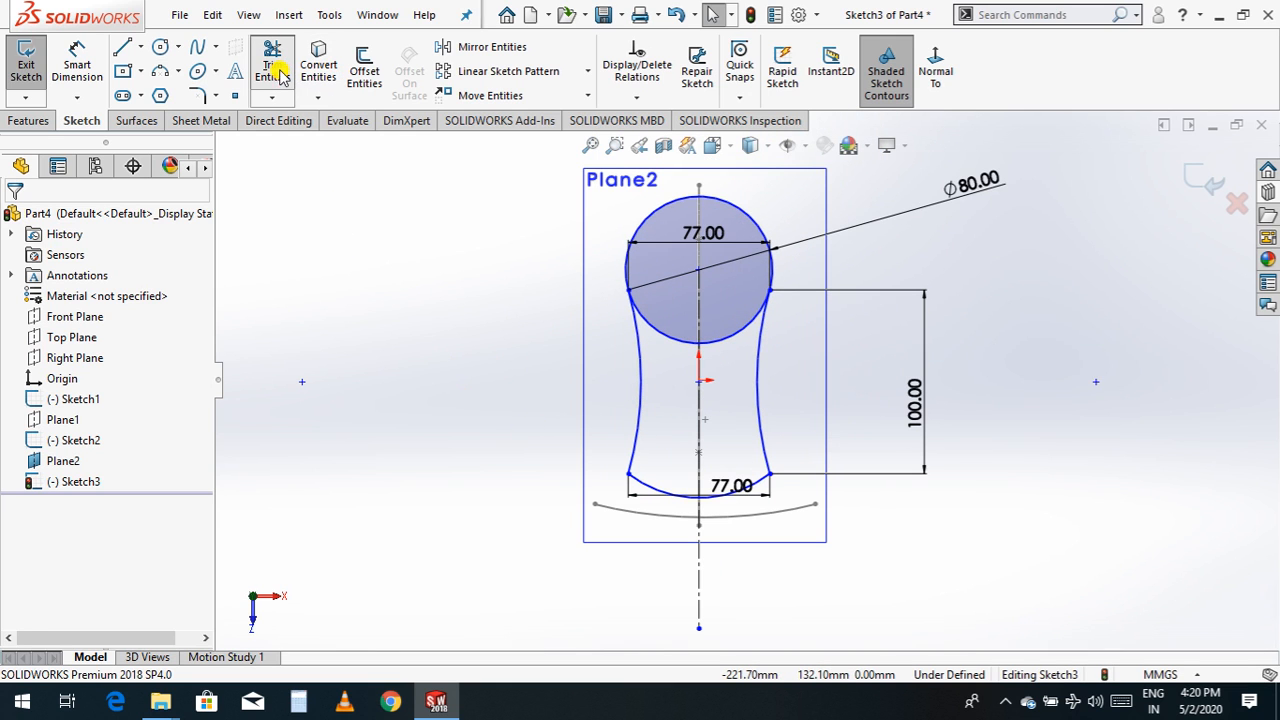
left_click_drag(723, 374, 729, 309)
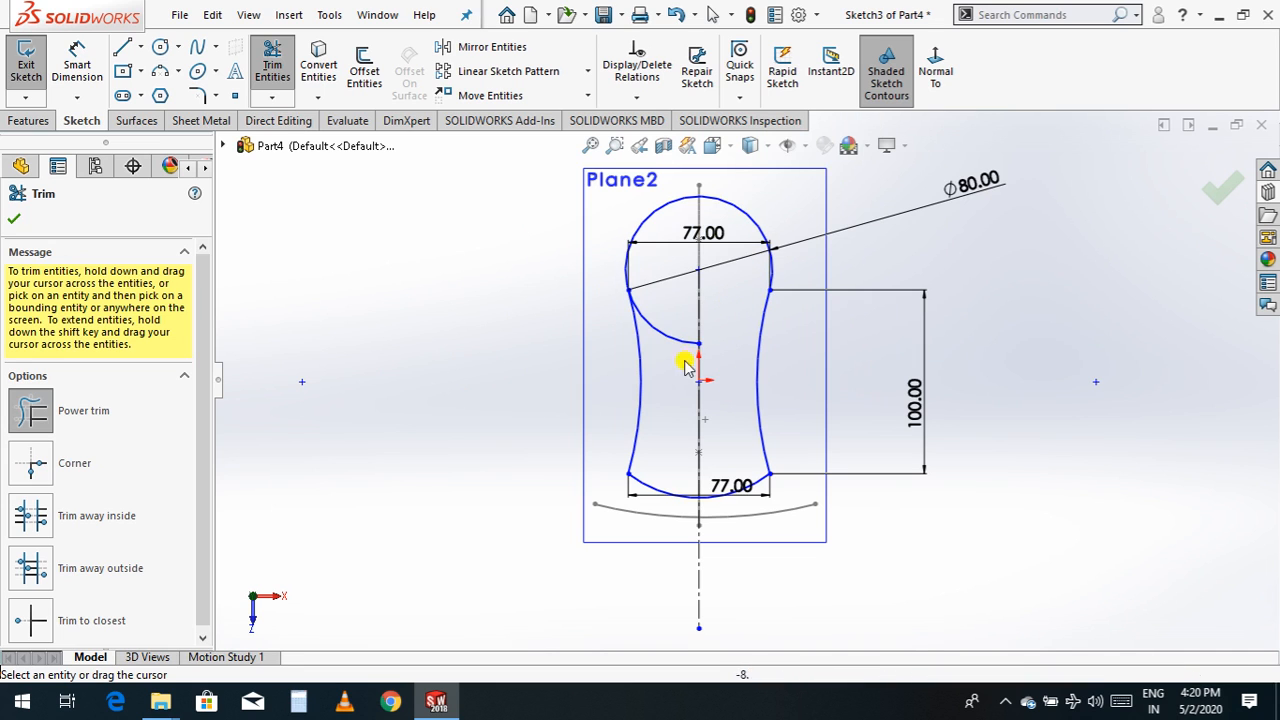
left_click_drag(678, 382, 677, 297)
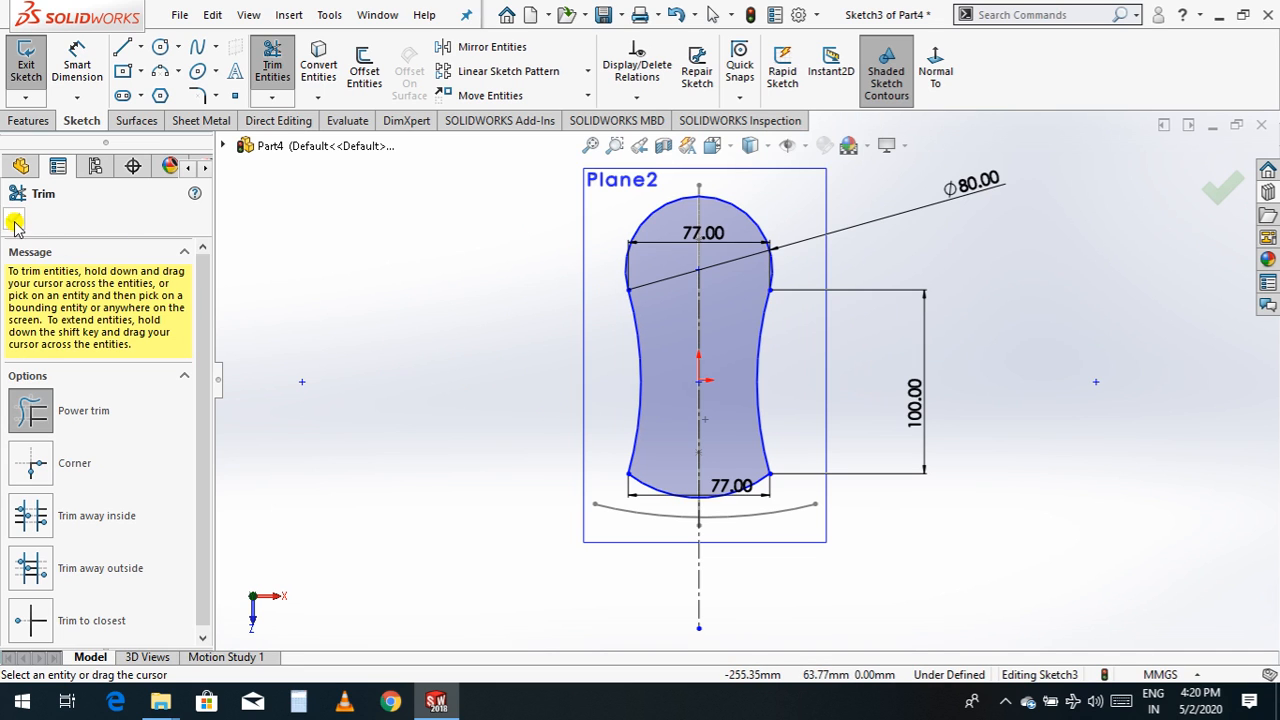
left_click(14, 218)
- Fillet the profile's two lower corners with a 20 mm radius, with Keep constrained corners turned off
left_click(198, 94)
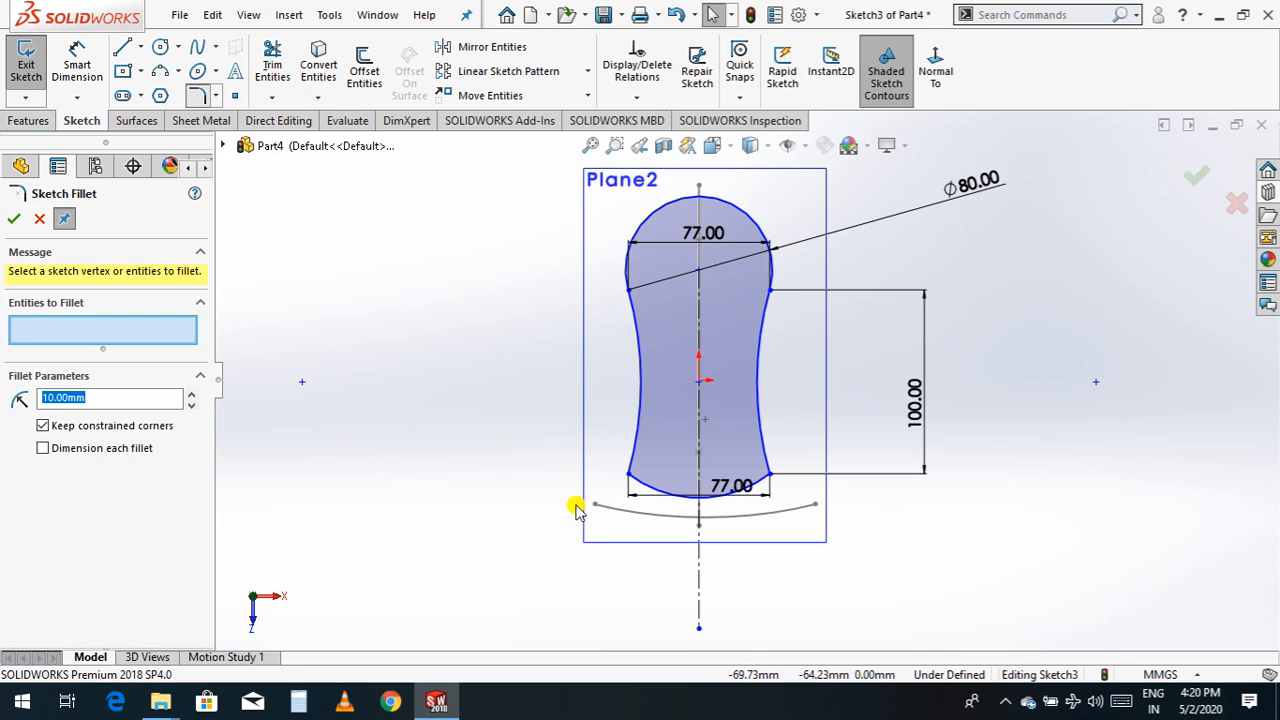
scroll(585, 540, "down", 3)
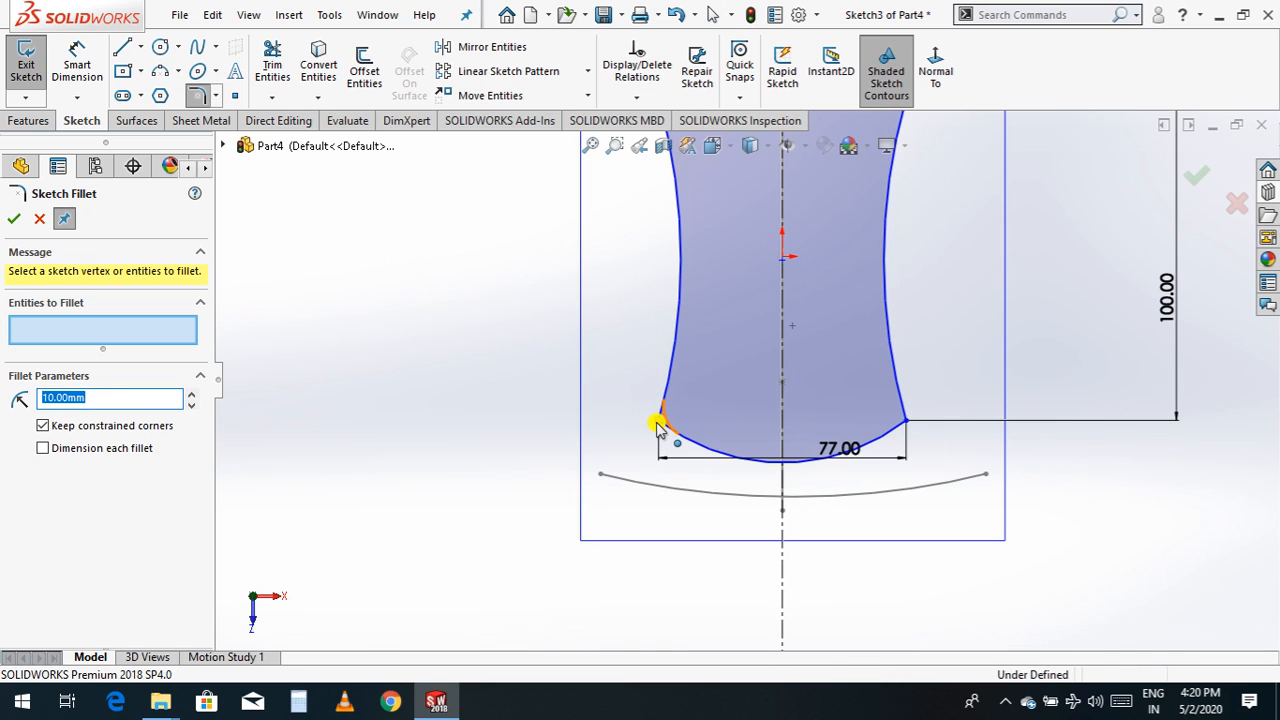
left_click(656, 422)
left_click(906, 421)
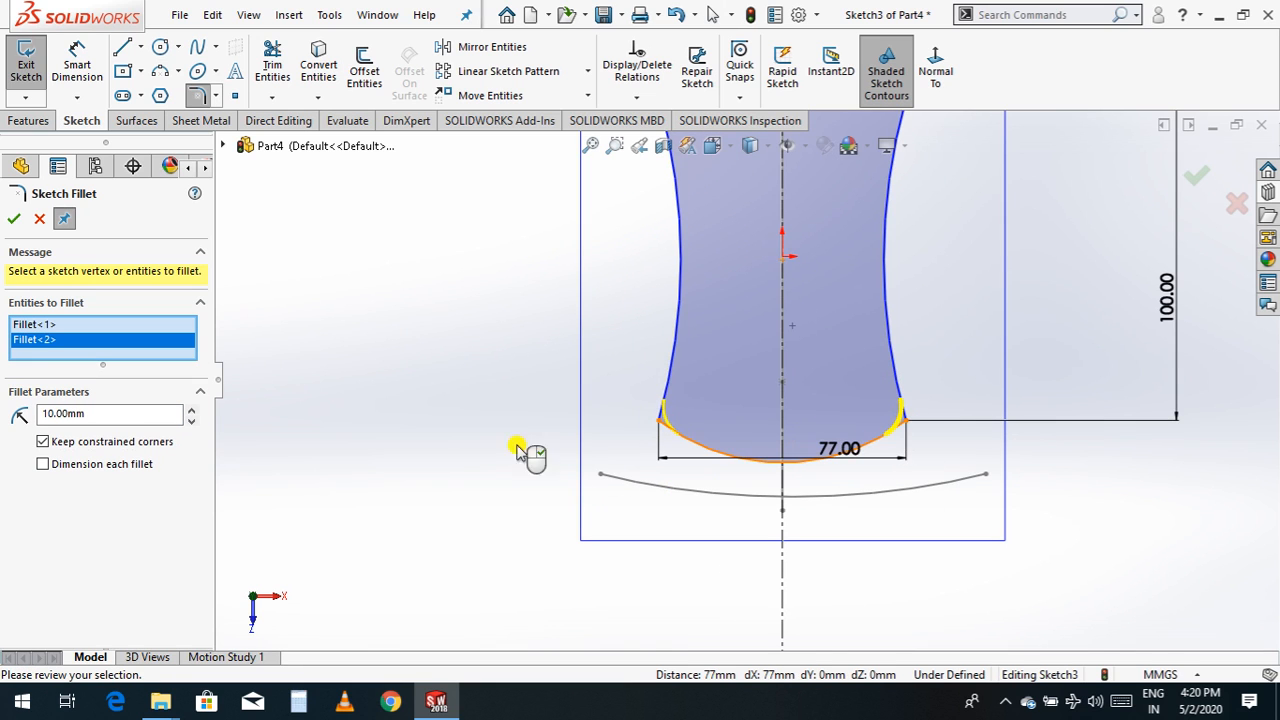
left_click(110, 416)
type("20")
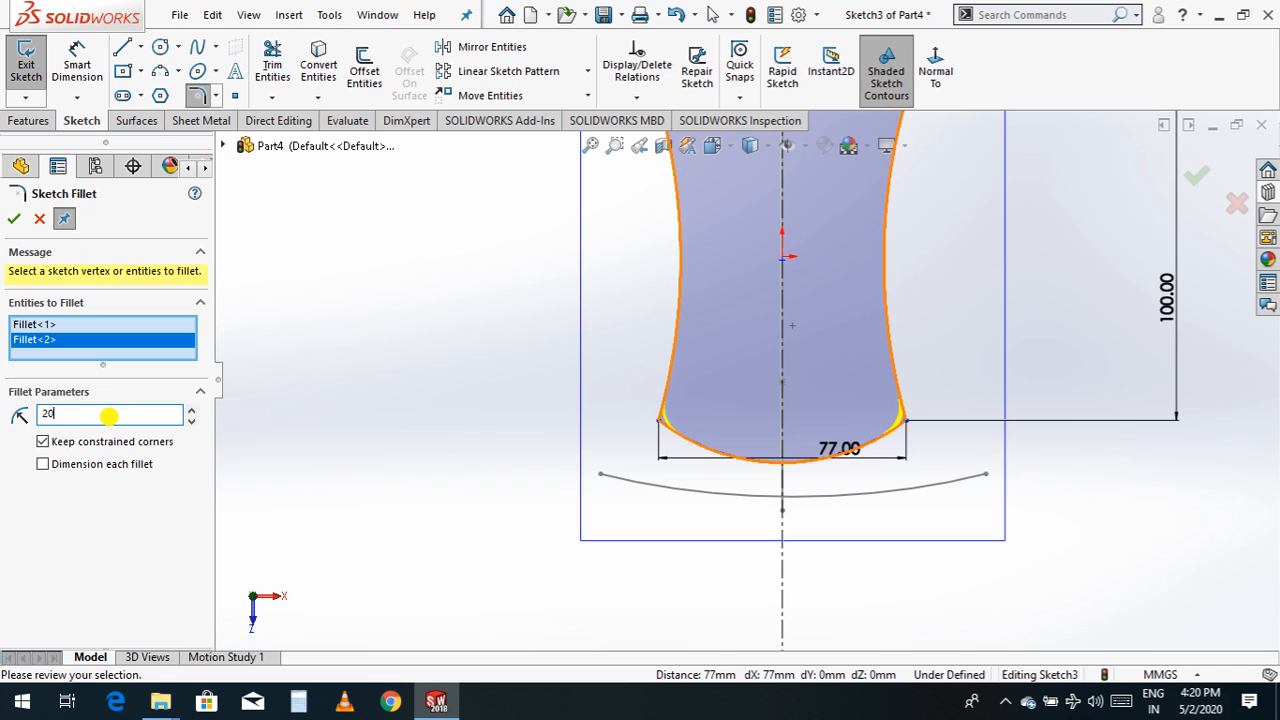
key("Return")
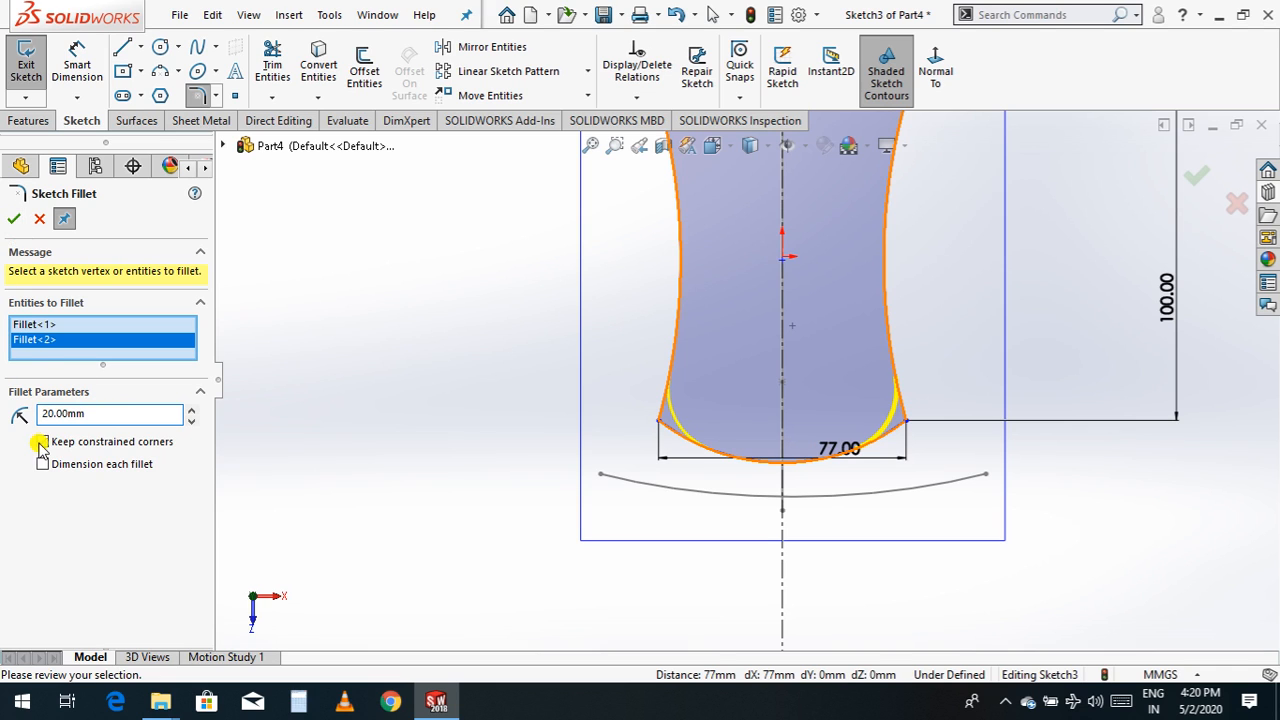
left_click(14, 218)
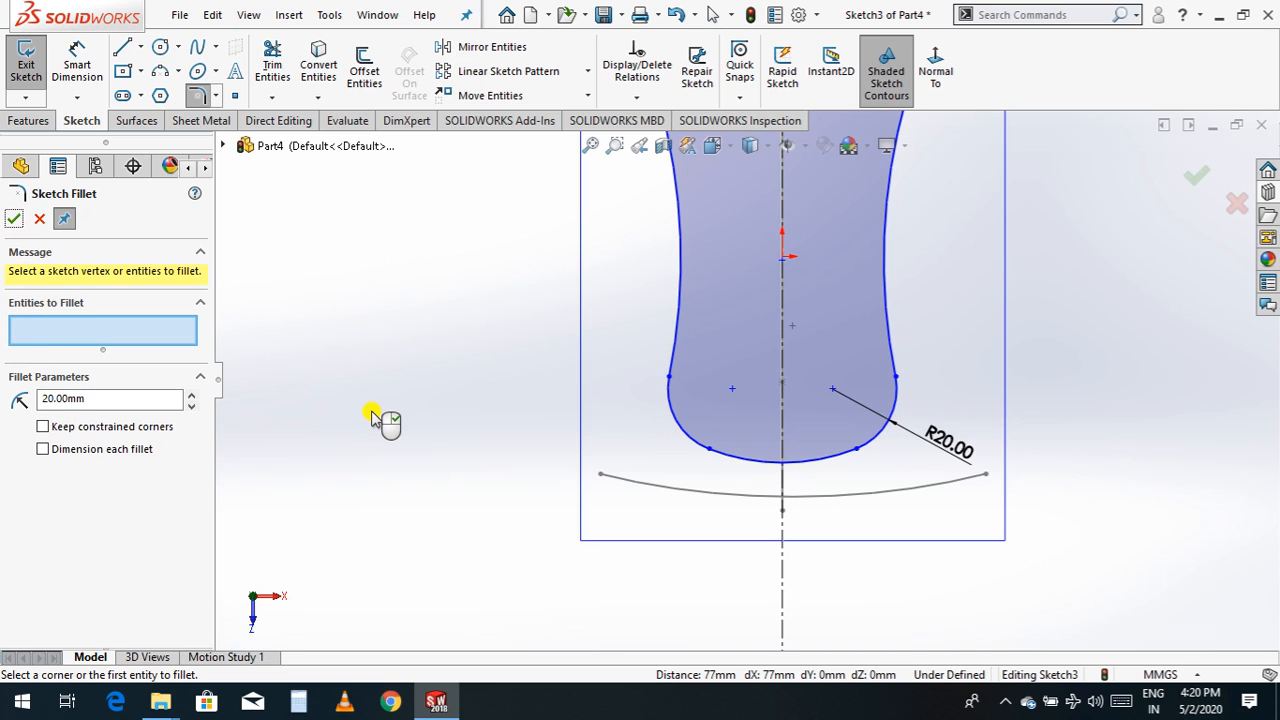
left_click(14, 219)
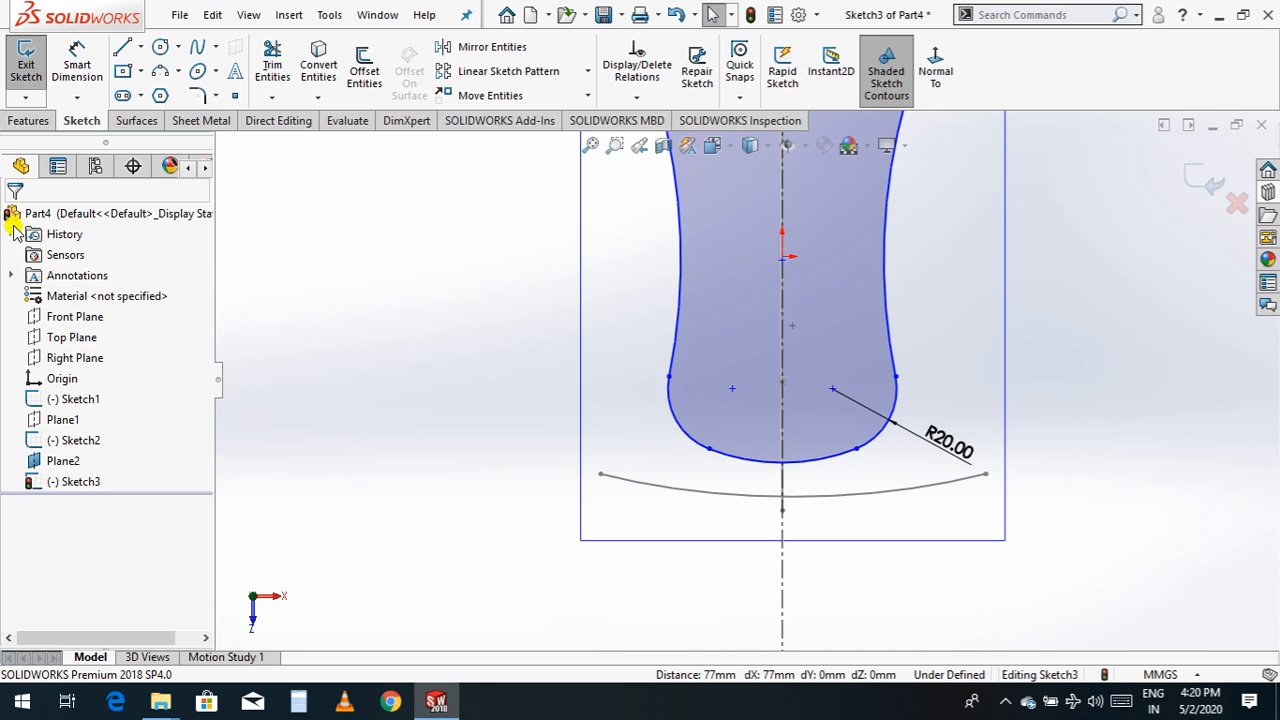
- Finish and exit the closed profile sketch on Plane2
scroll(348, 402, "up", 9)
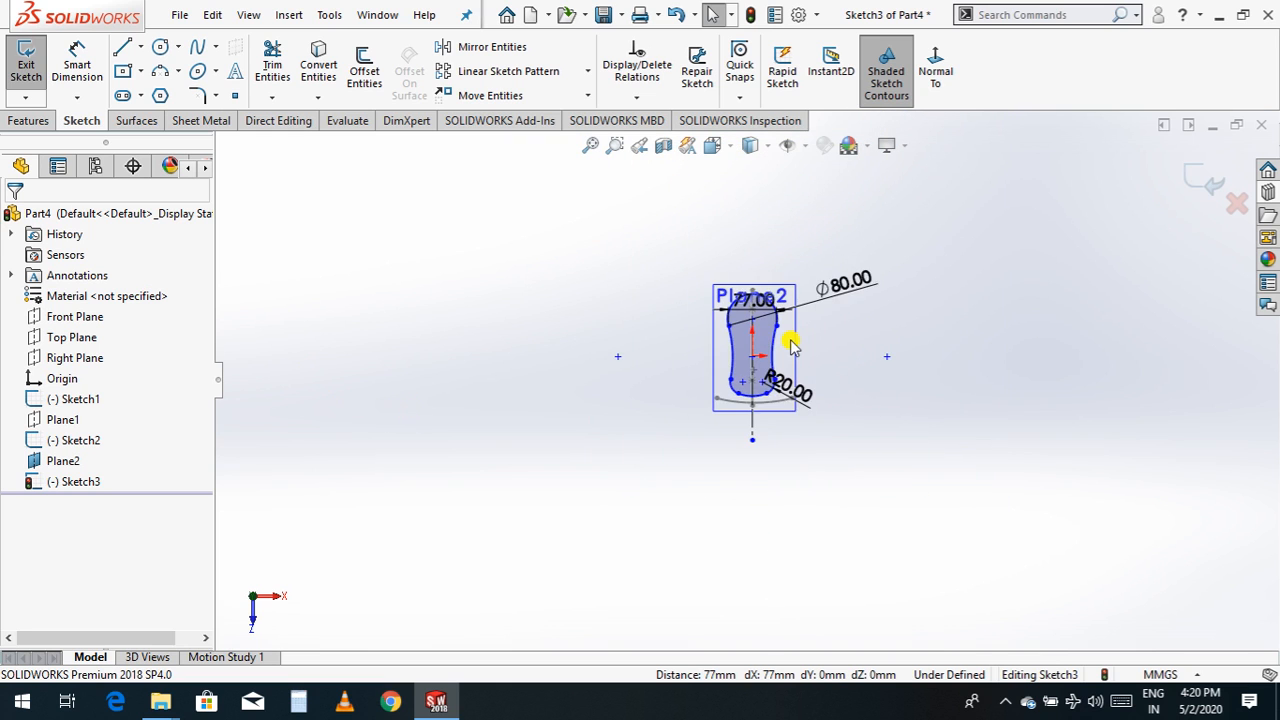
scroll(790, 343, "down", 8)
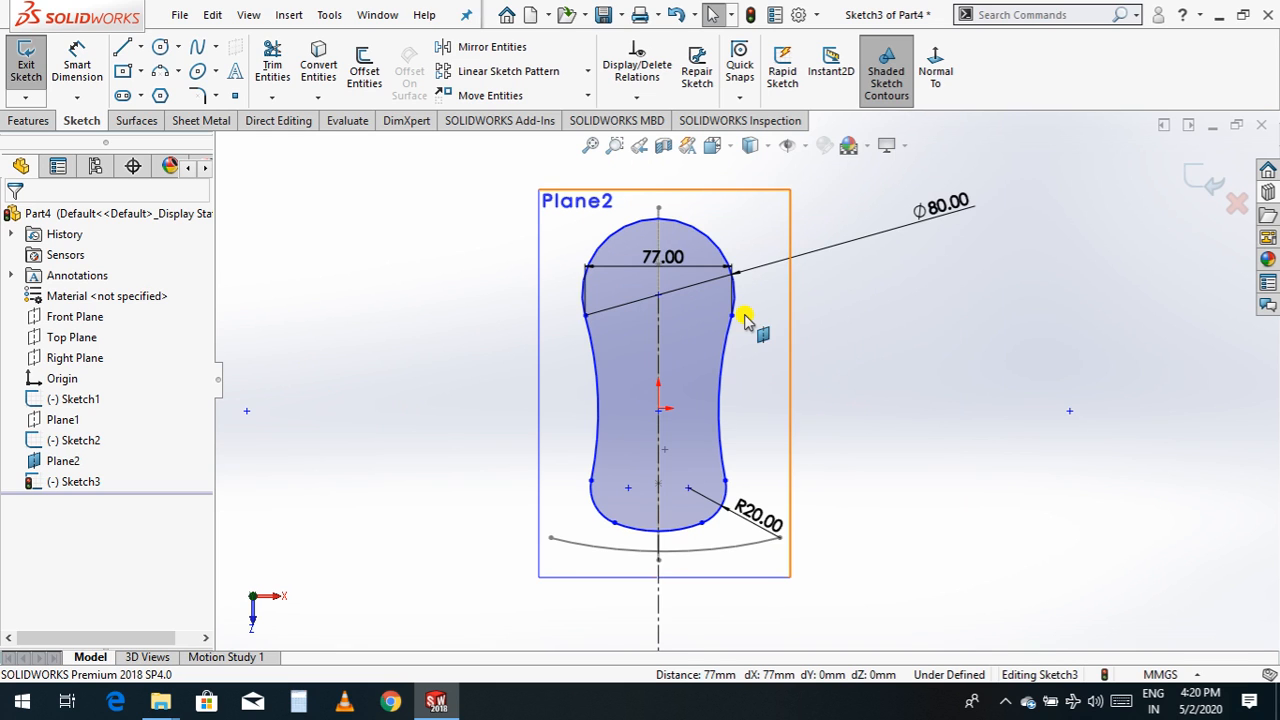
scroll(756, 358, "down", 3)
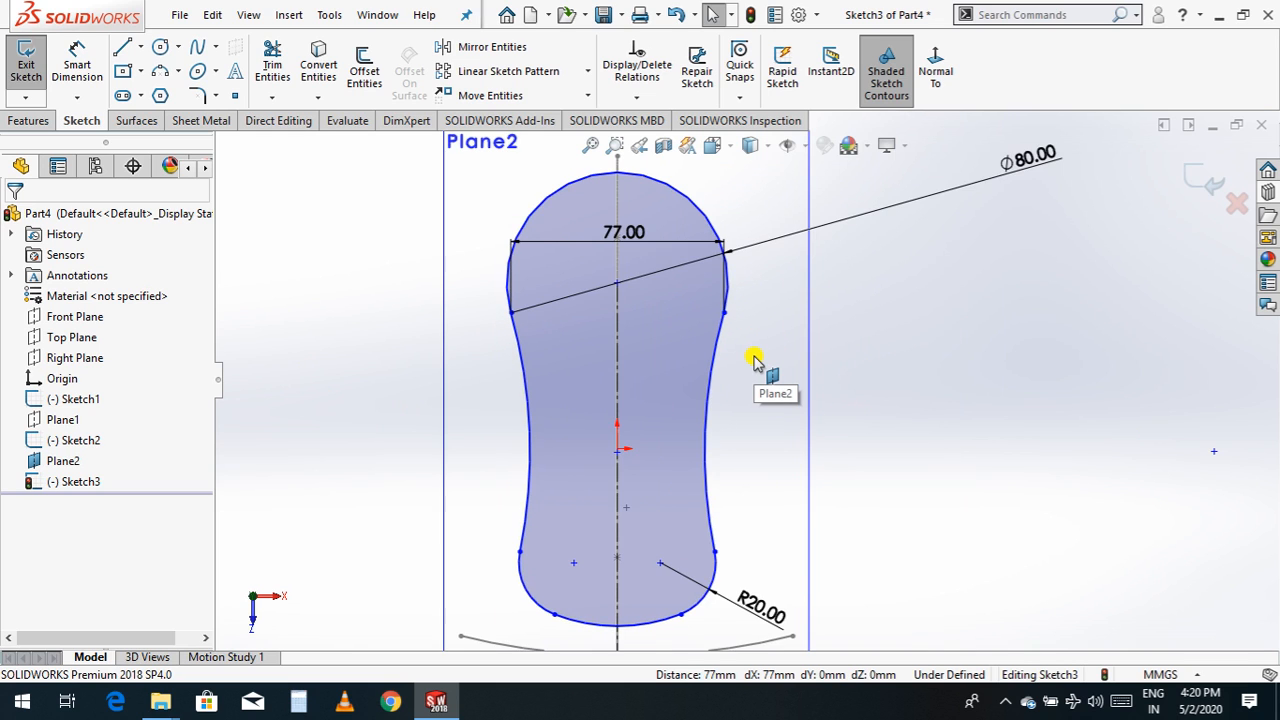
scroll(755, 360, "up", 1)
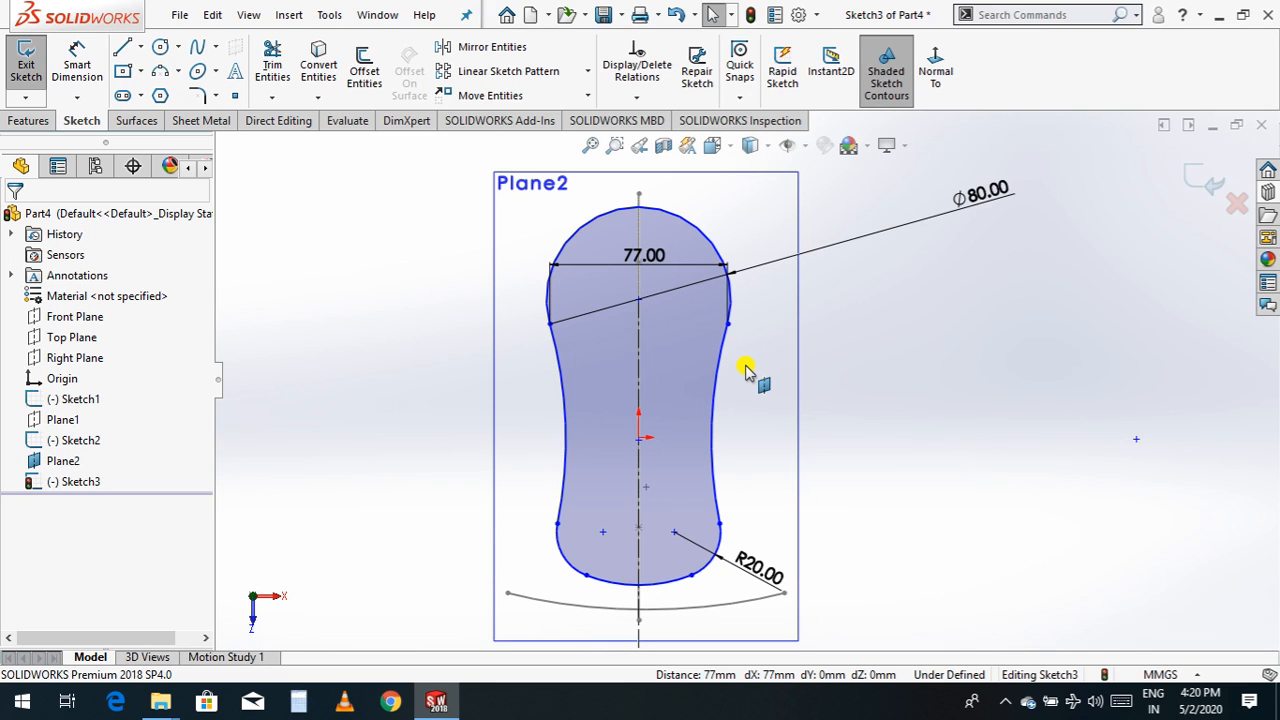
left_click(1192, 176)
- Orbit the model to an angled 3D view showing all three sketches, and hide Plane2
right_click(880, 422)
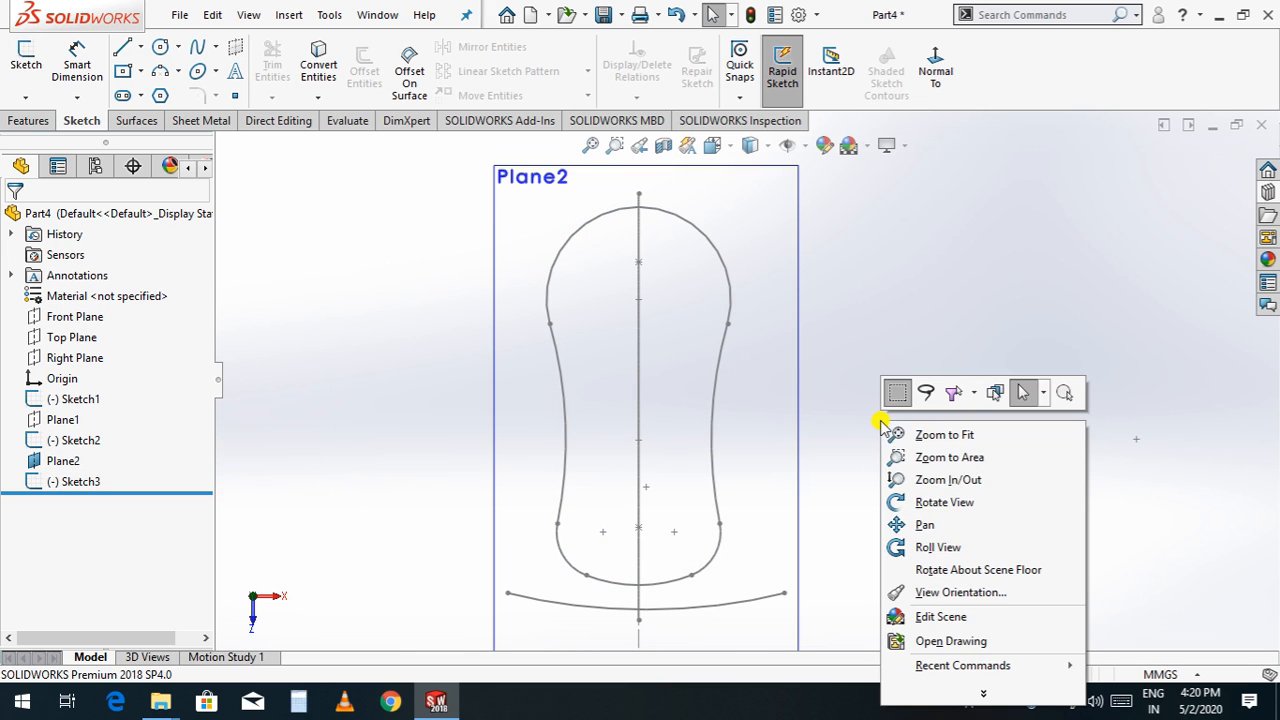
left_click(908, 504)
mouse_move(902, 512)
left_mouse_down()
mouse_move(846, 343)
mouse_move(757, 343)
mouse_move(866, 214)
mouse_move(767, 293)
mouse_move(783, 257)
left_mouse_up()
mouse_move(837, 557)
left_mouse_down()
mouse_move(911, 597)
mouse_move(830, 618)
mouse_move(849, 534)
mouse_move(877, 589)
mouse_move(714, 617)
mouse_move(695, 588)
mouse_move(840, 148)
mouse_move(792, 250)
mouse_move(733, 514)
mouse_move(700, 490)
mouse_move(709, 471)
left_mouse_up()
key("Escape")
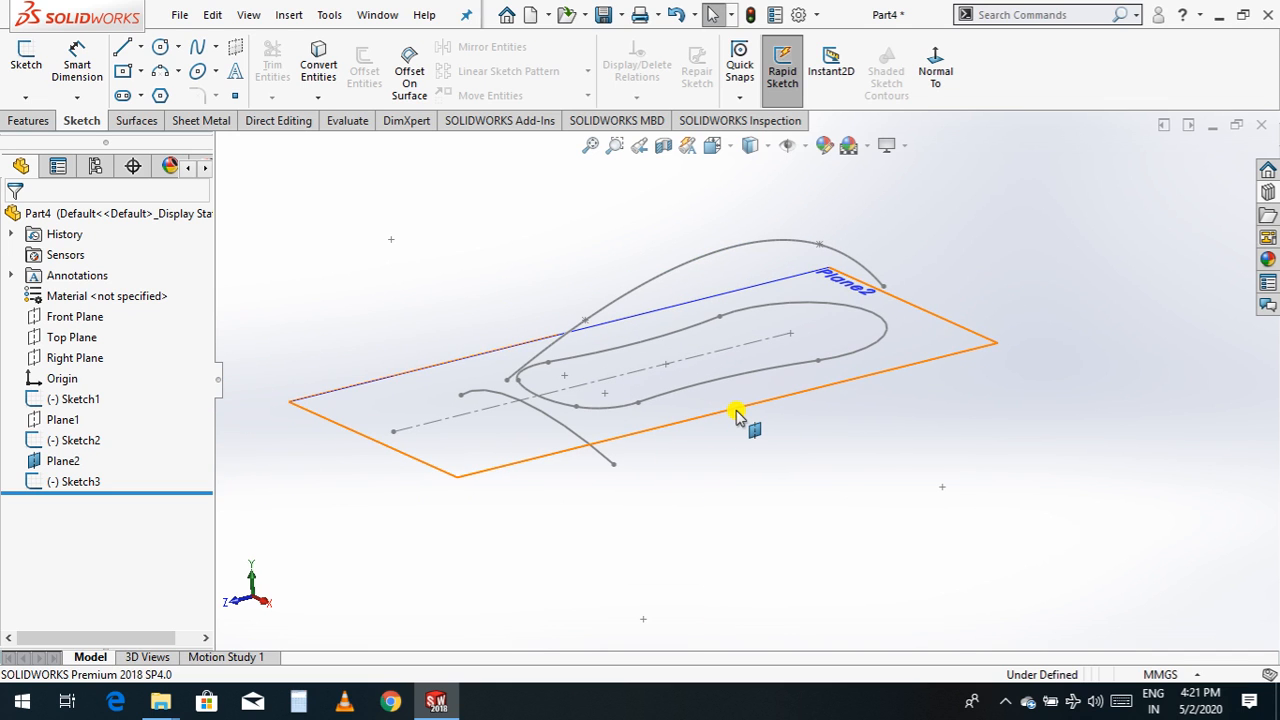
left_click(736, 415)
left_click(849, 354)
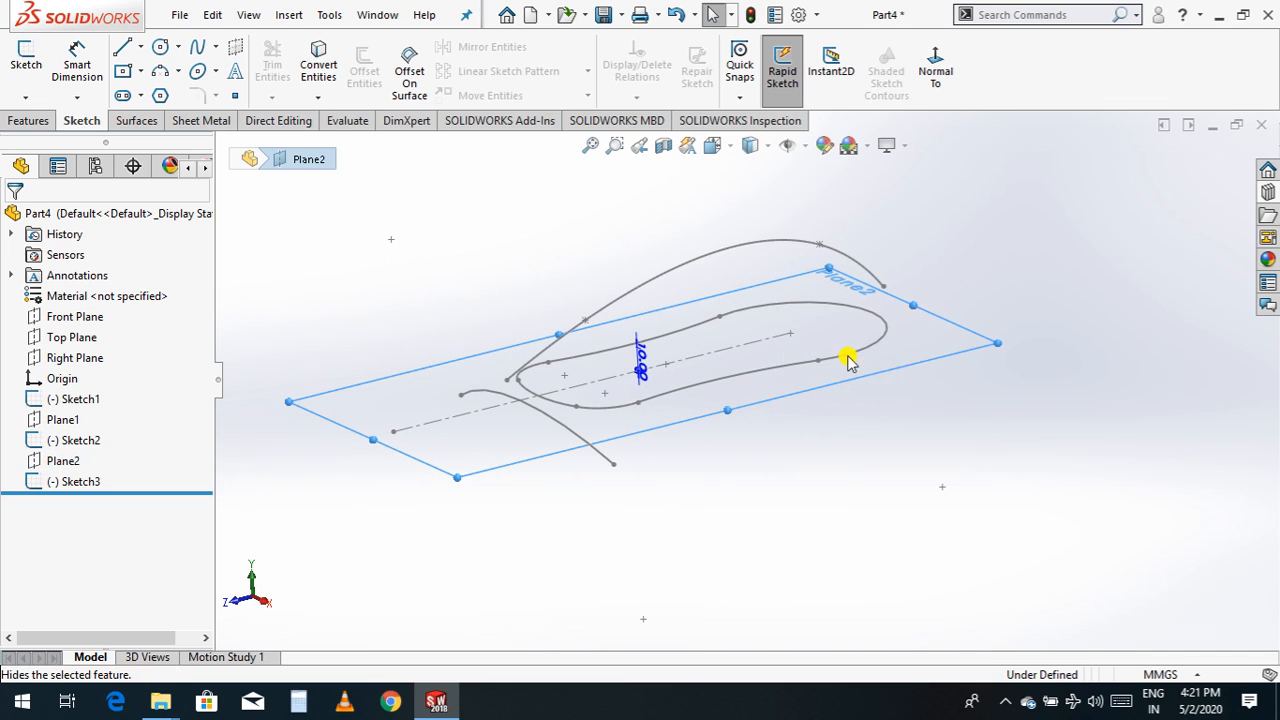
- Try sweeping the Sketch2 arc along the Sketch1 spline as a surface, and undo that sweep
left_click(141, 120)
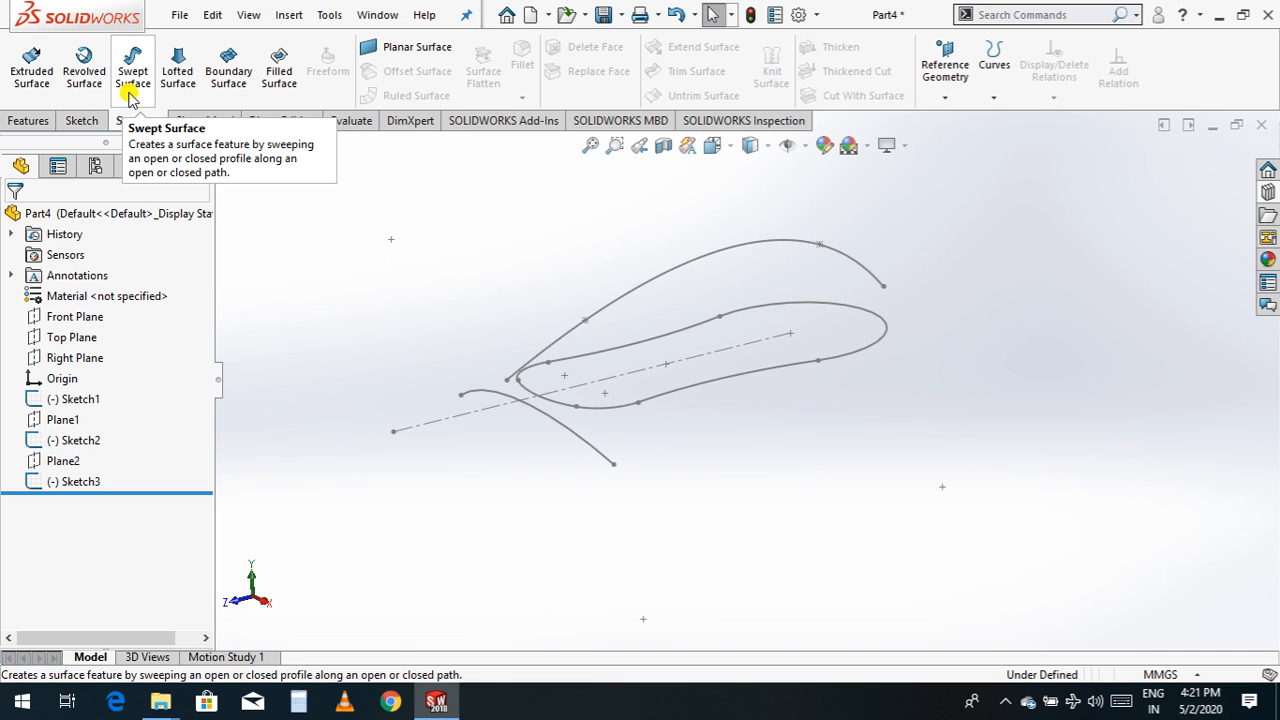
left_click(131, 92)
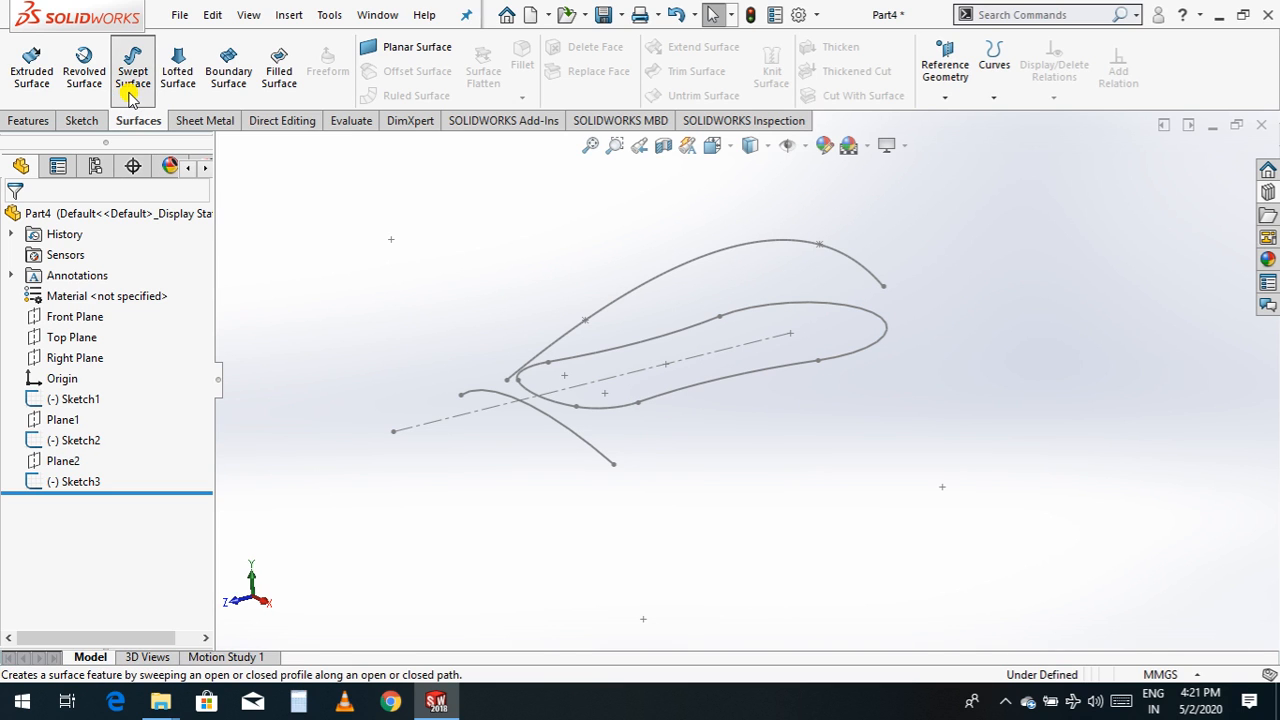
left_click(570, 436)
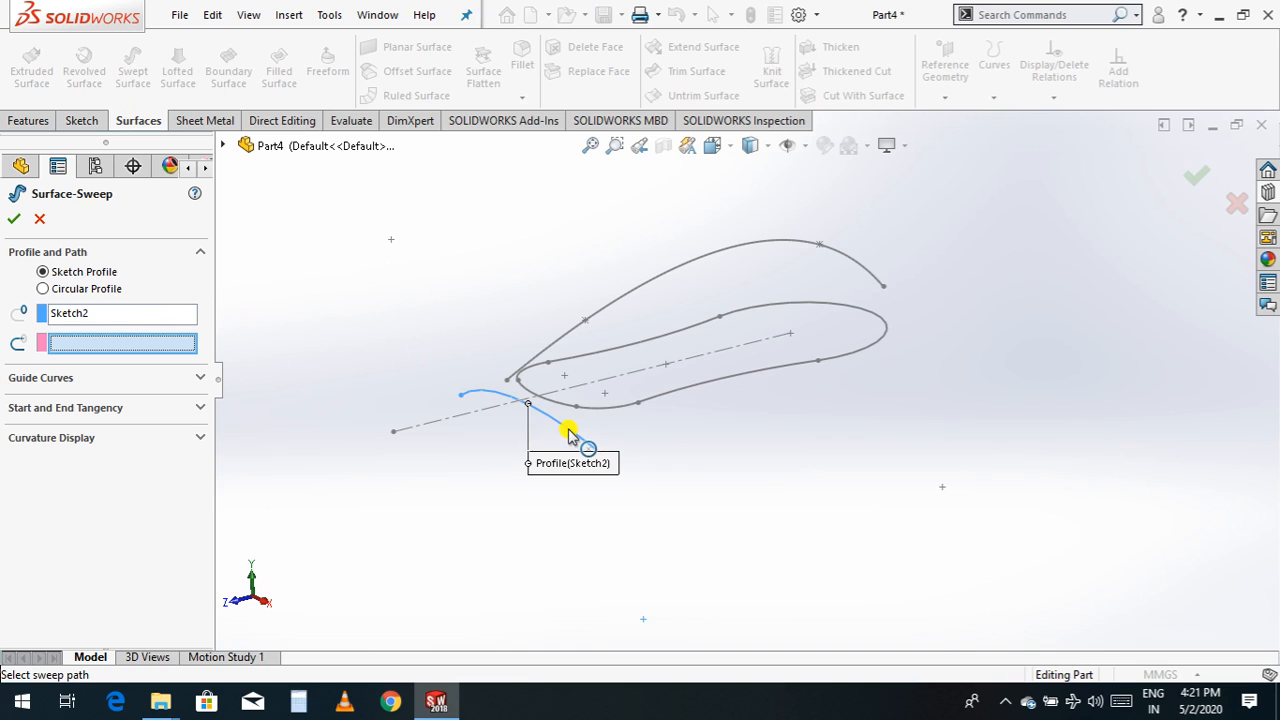
left_click(625, 295)
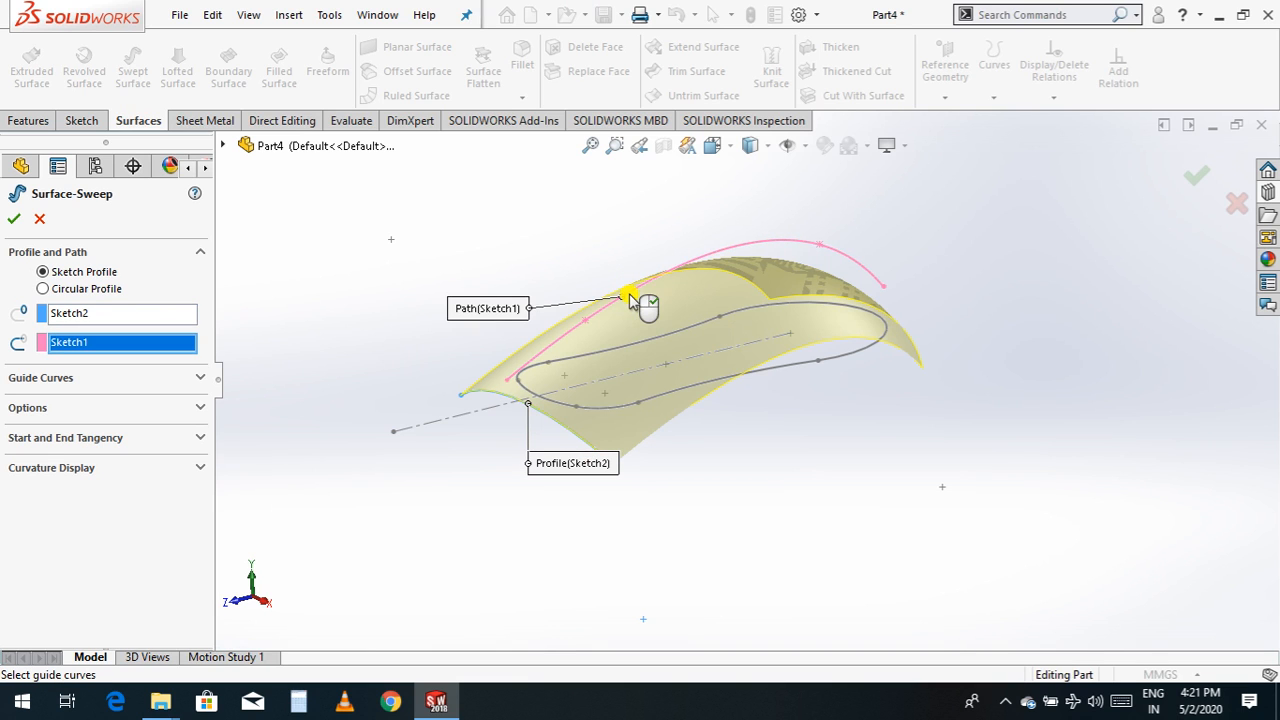
left_click(16, 220)
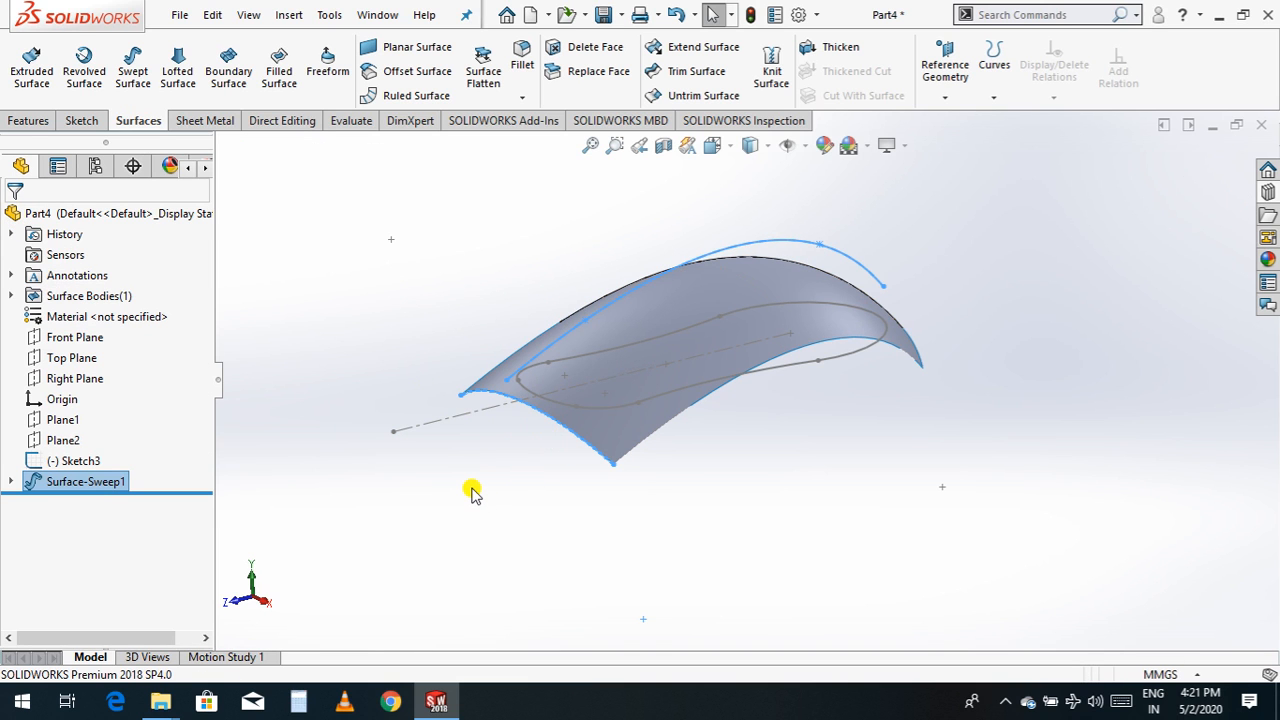
key("ctrl+z")
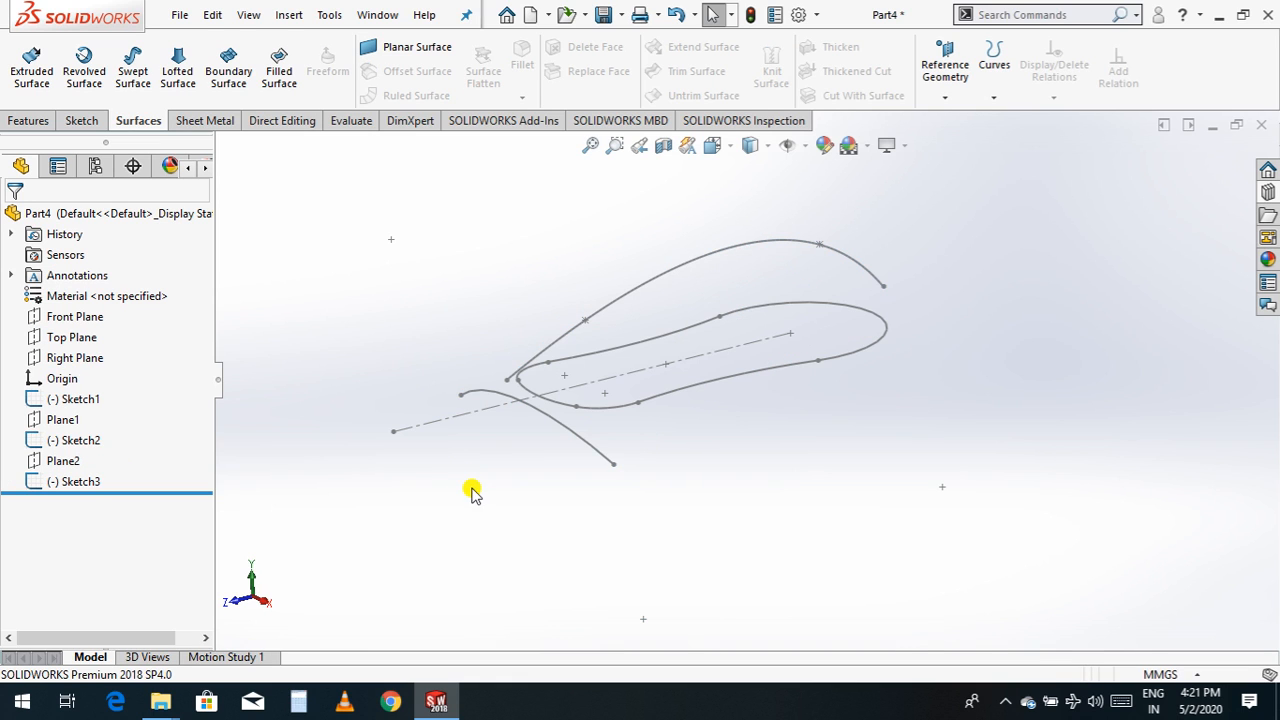
- Create a swept surface with Sketch Profile, using the Sketch2 arc as profile and the Sketch1 spline as path
left_click(133, 68)
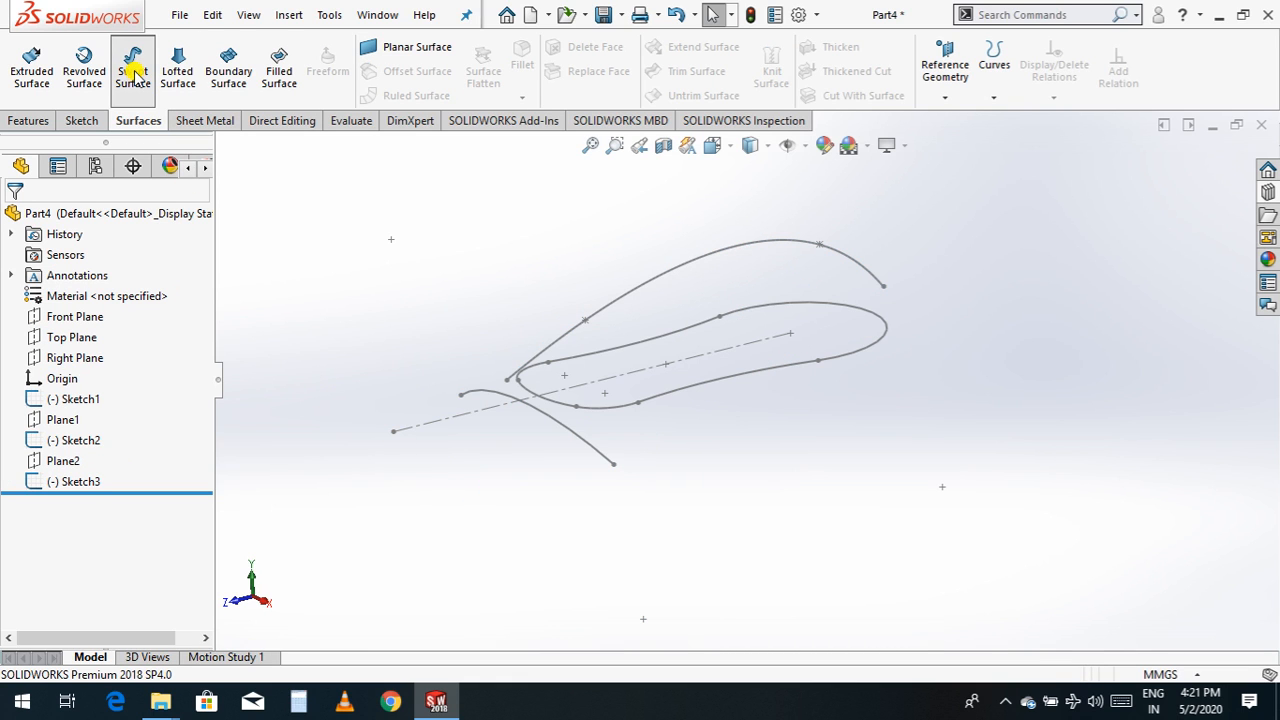
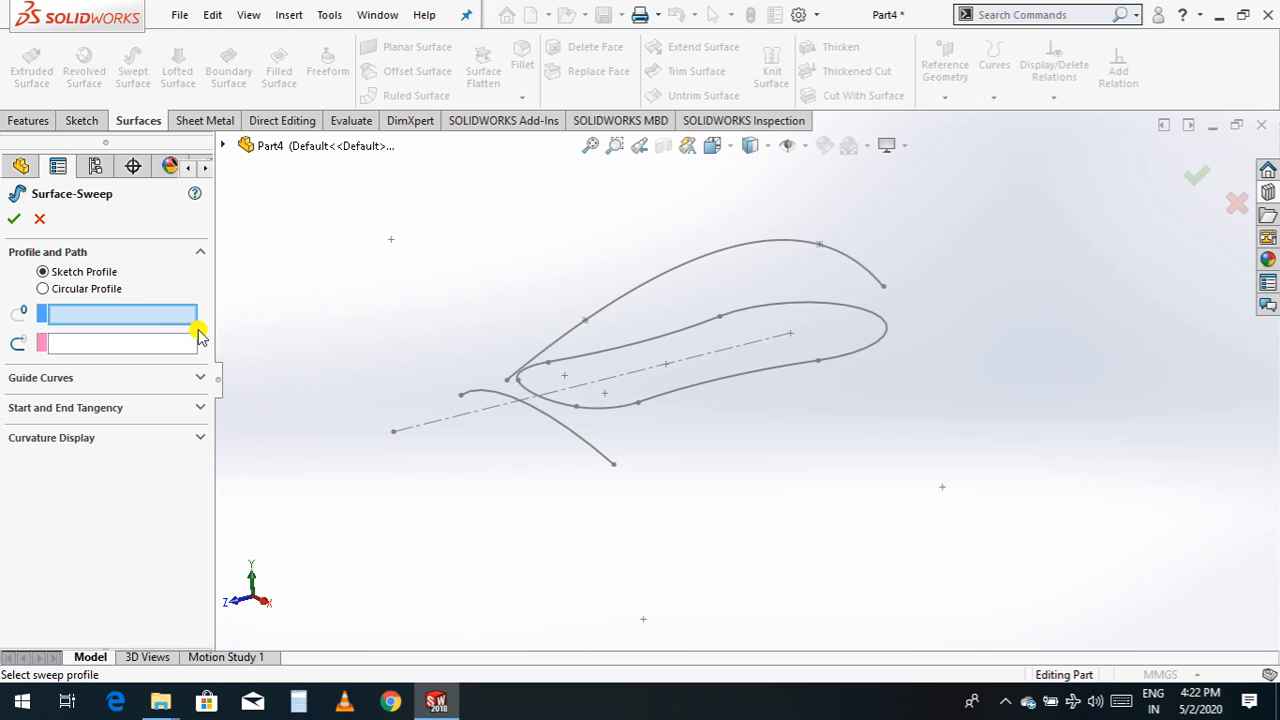
left_click(73, 292)
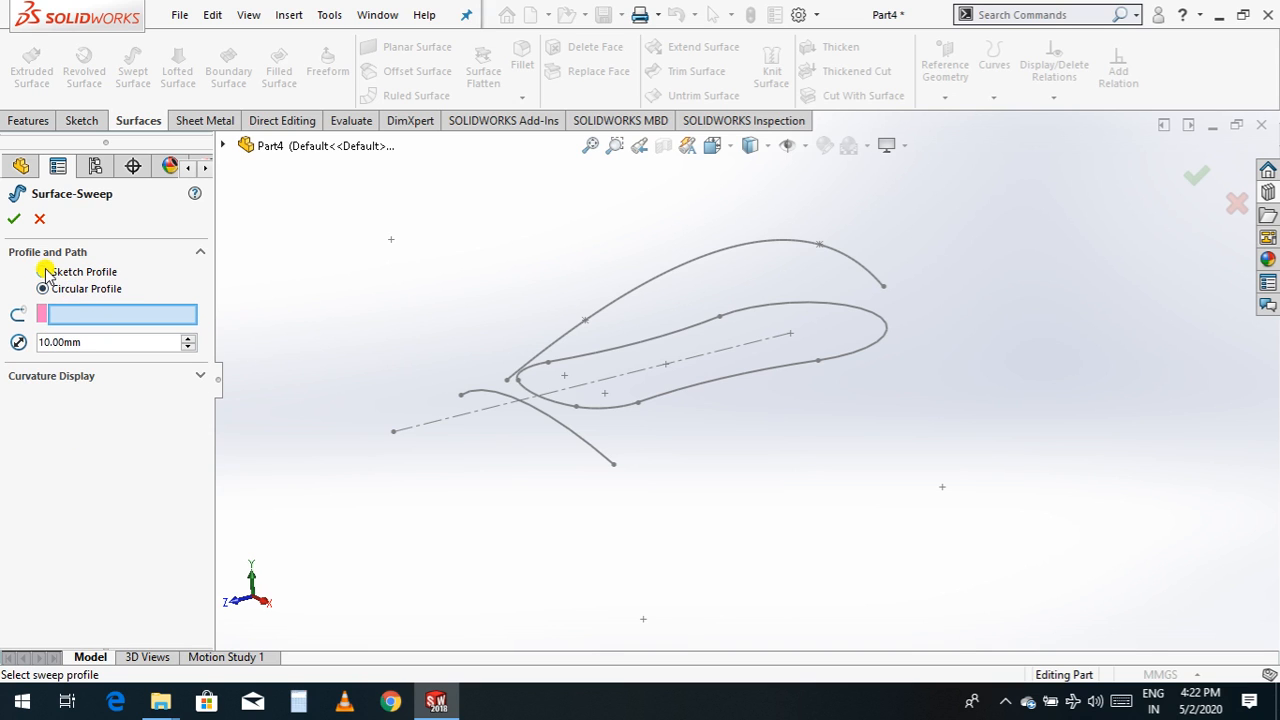
left_click(42, 271)
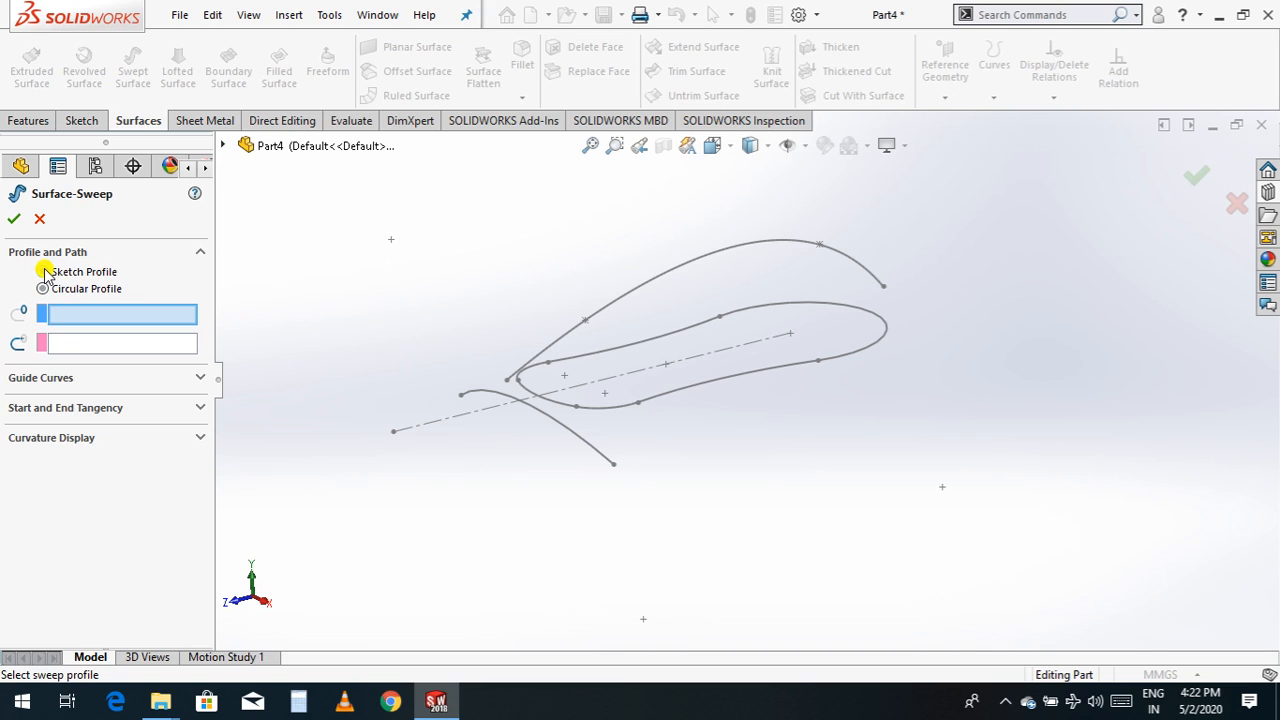
left_click(552, 415)
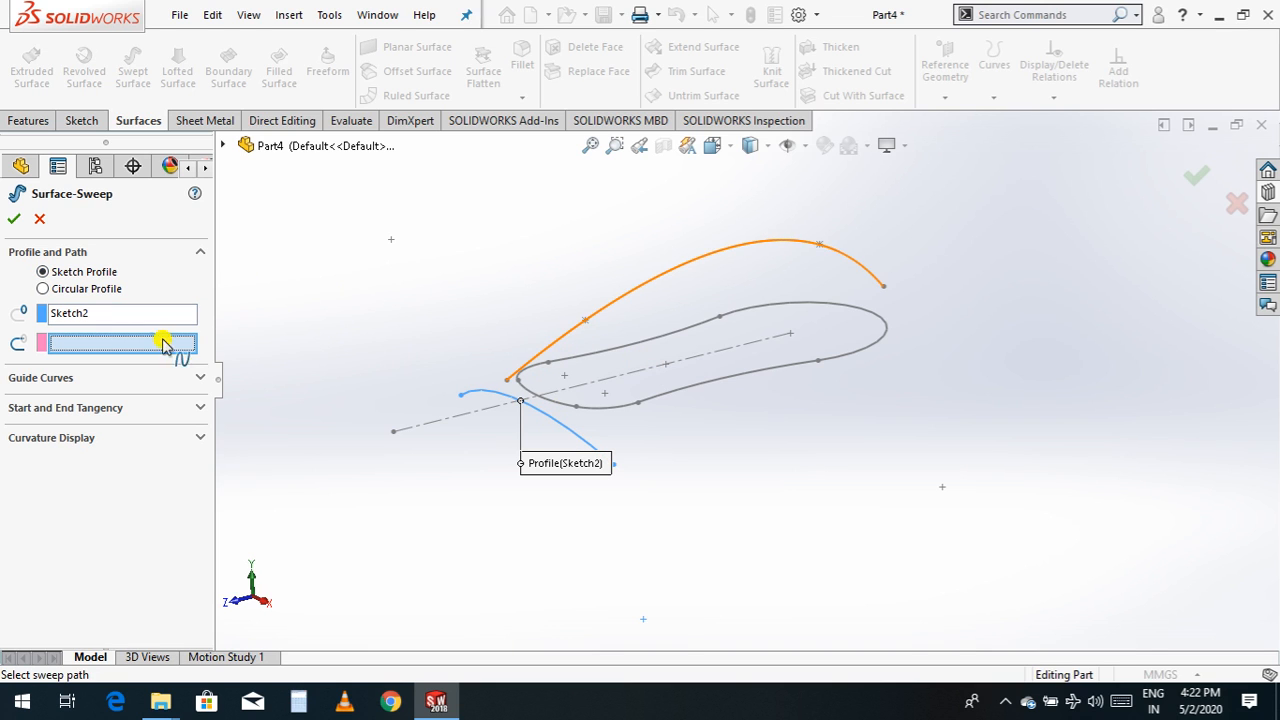
left_click(574, 337)
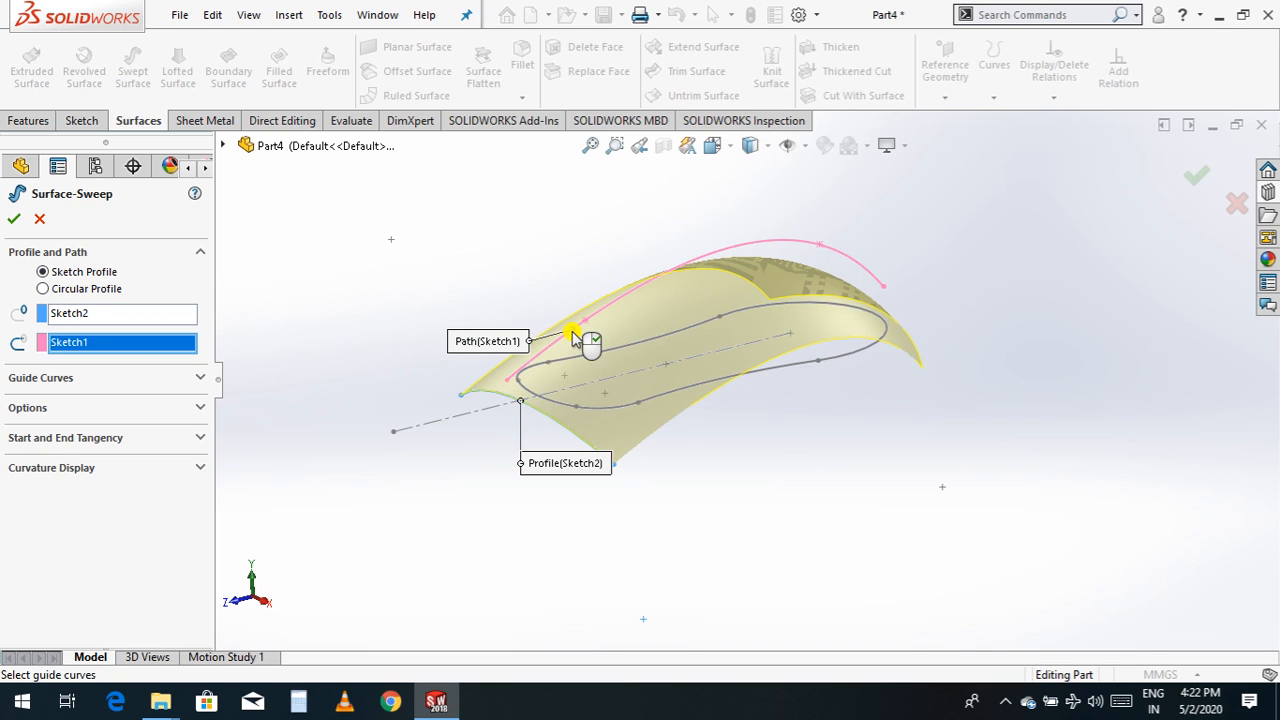
left_click(14, 218)
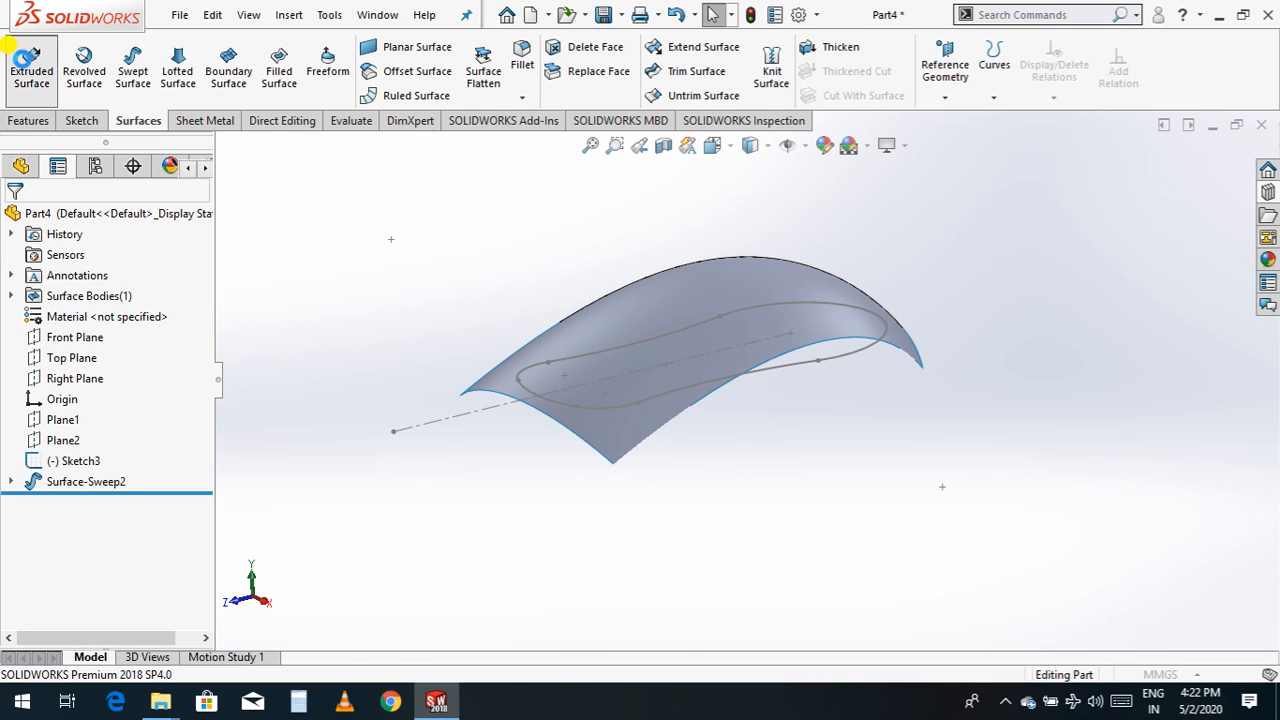
- Extrude the closed Sketch3 profile as a surface, Blind 50 mm upward from the sketch plane
left_click(31, 64)
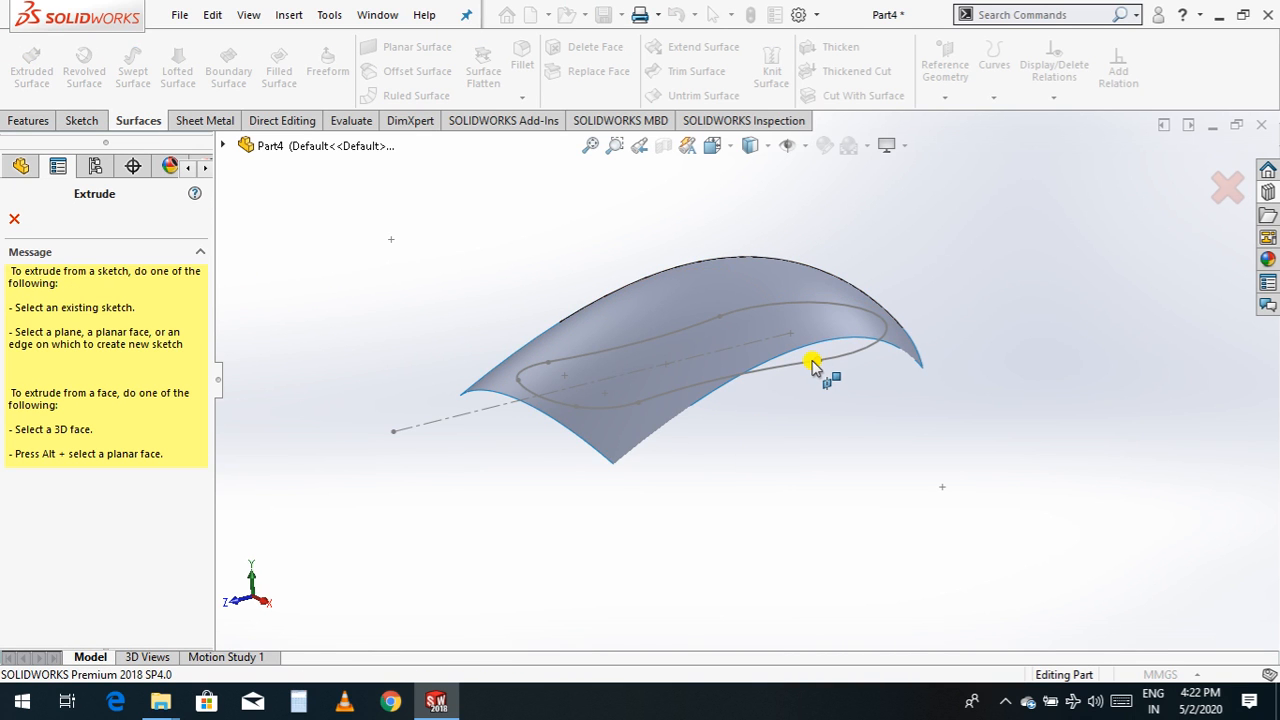
key("Escape")
left_click(807, 360)
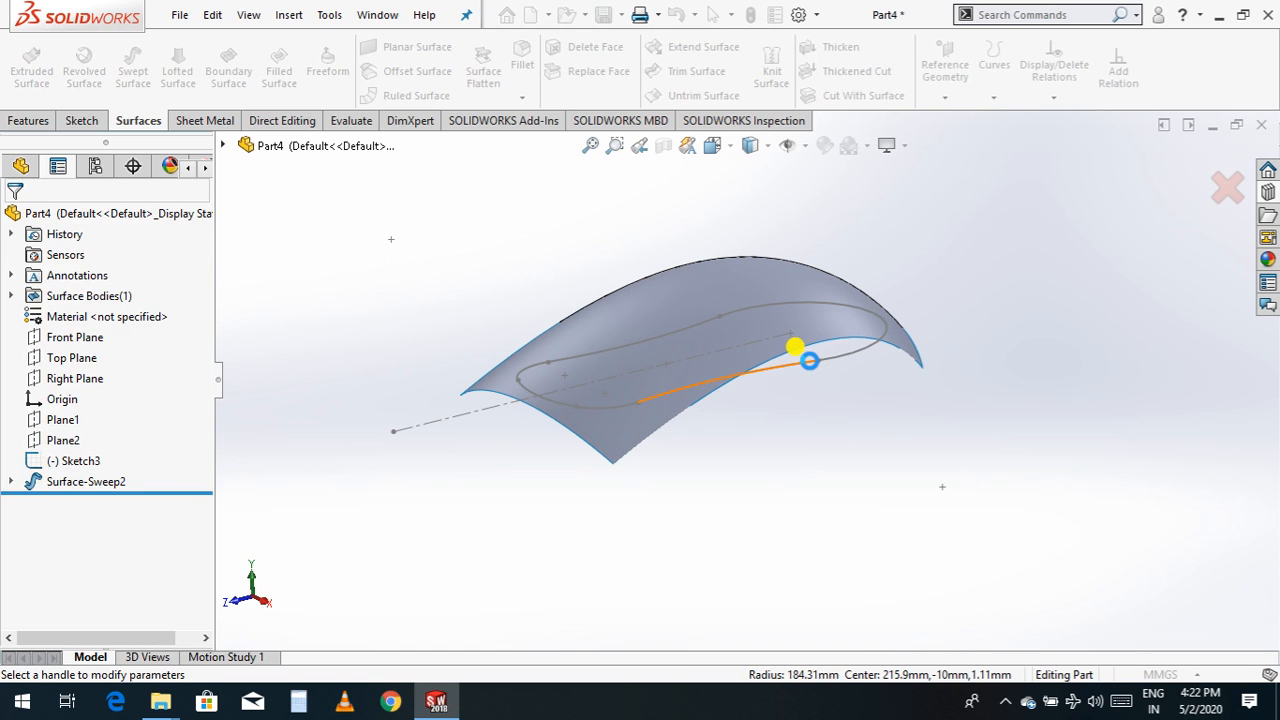
left_click(191, 393)
left_click(191, 393)
left_click(191, 393)
left_click(191, 393)
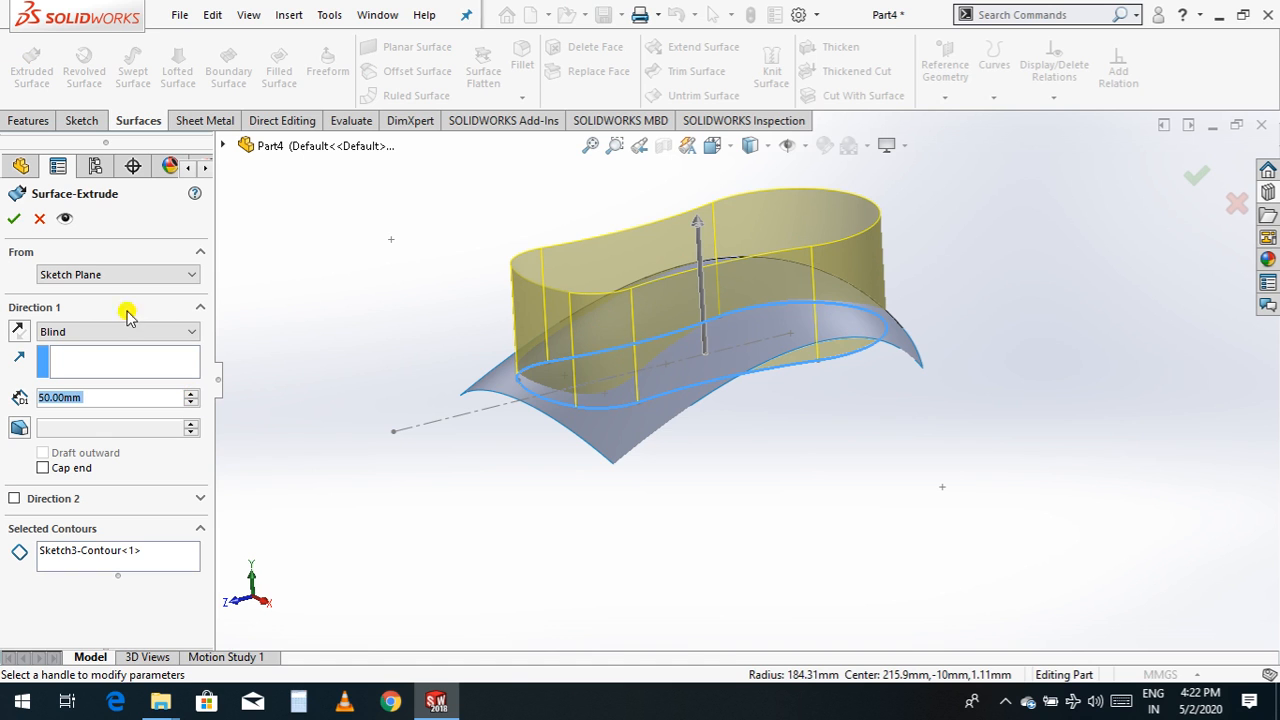
left_click(14, 218)
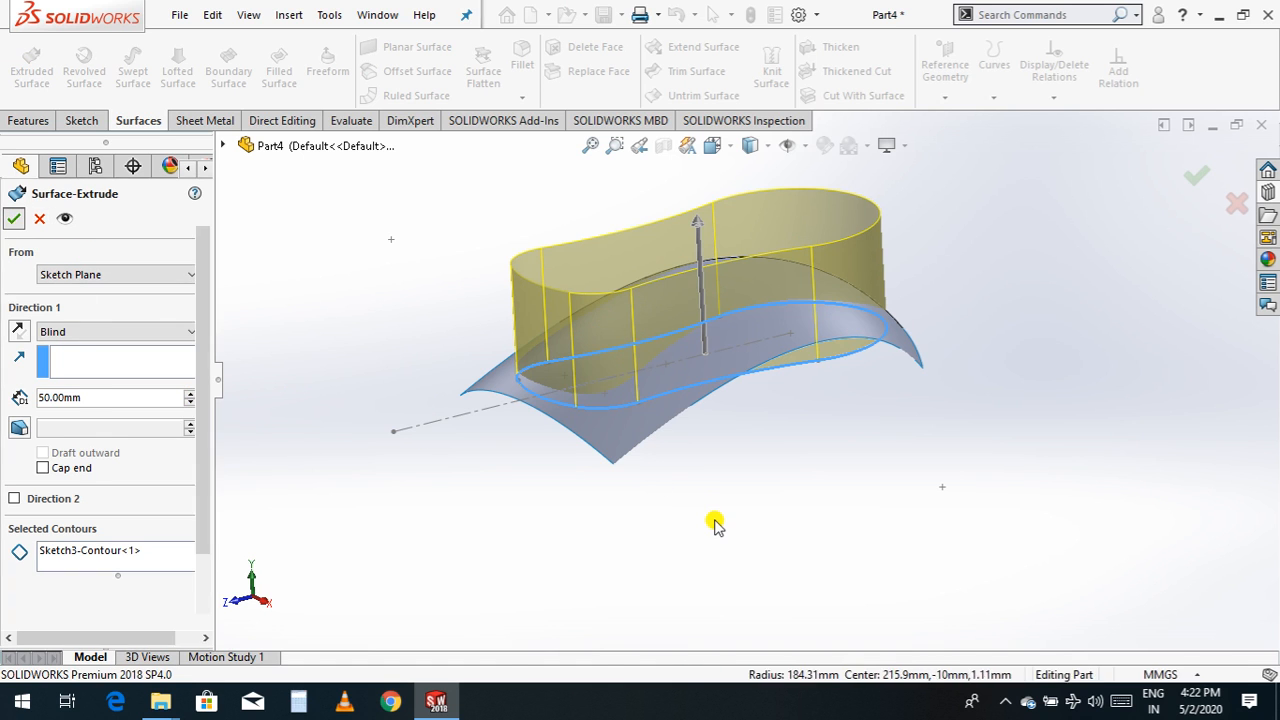
- Trim away the part of the extruded wall above the swept surface, using the swept surface as the trim tool
scroll(760, 440, "down", 2)
scroll(760, 432, "down", 5)
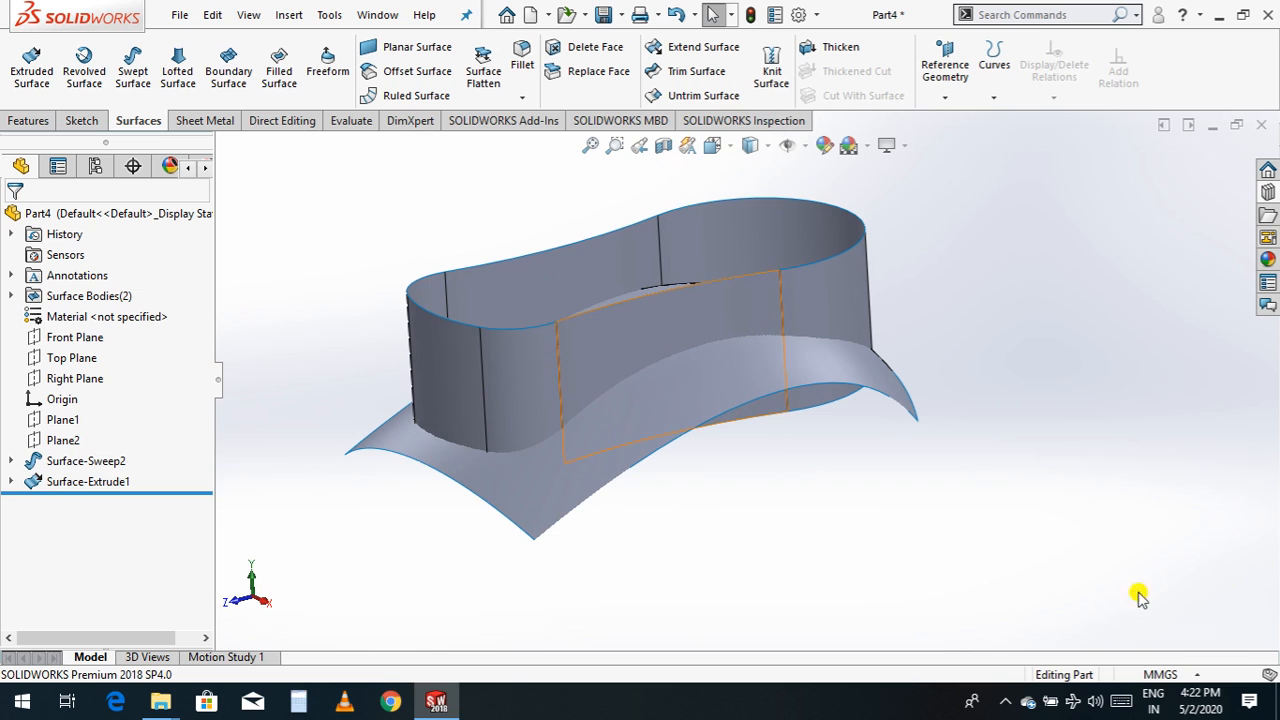
left_click(705, 72)
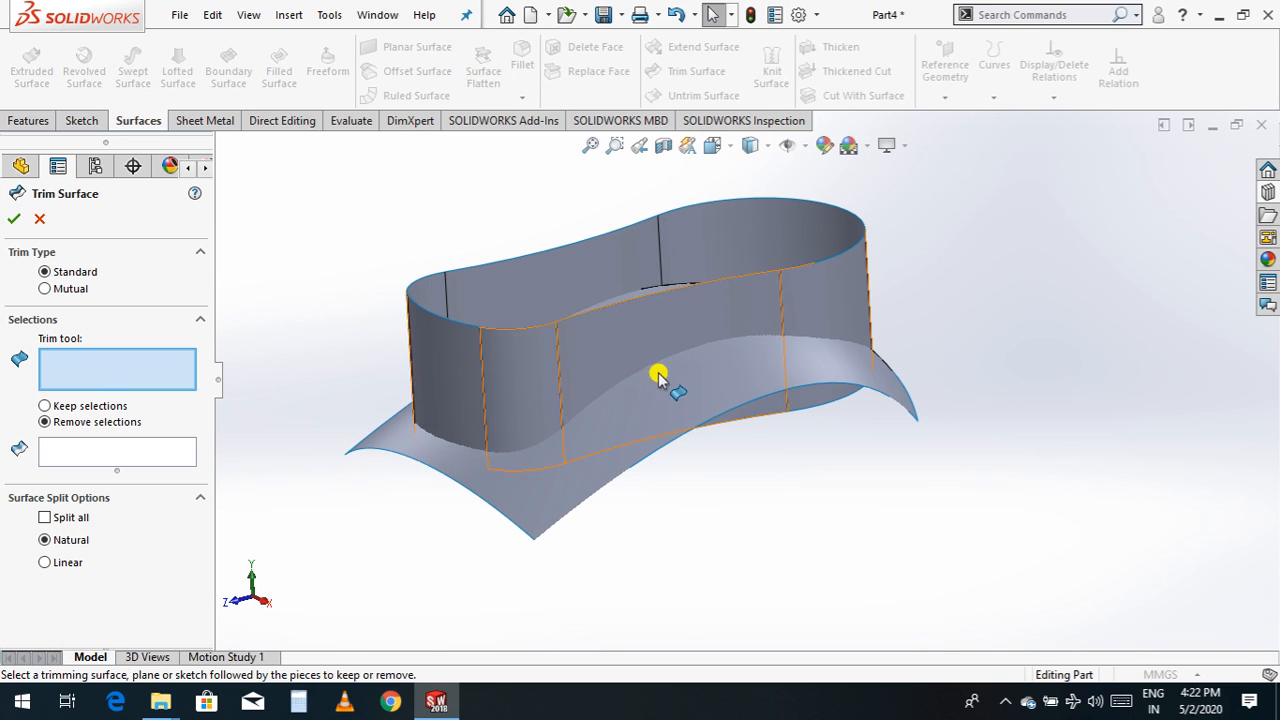
left_click(604, 428)
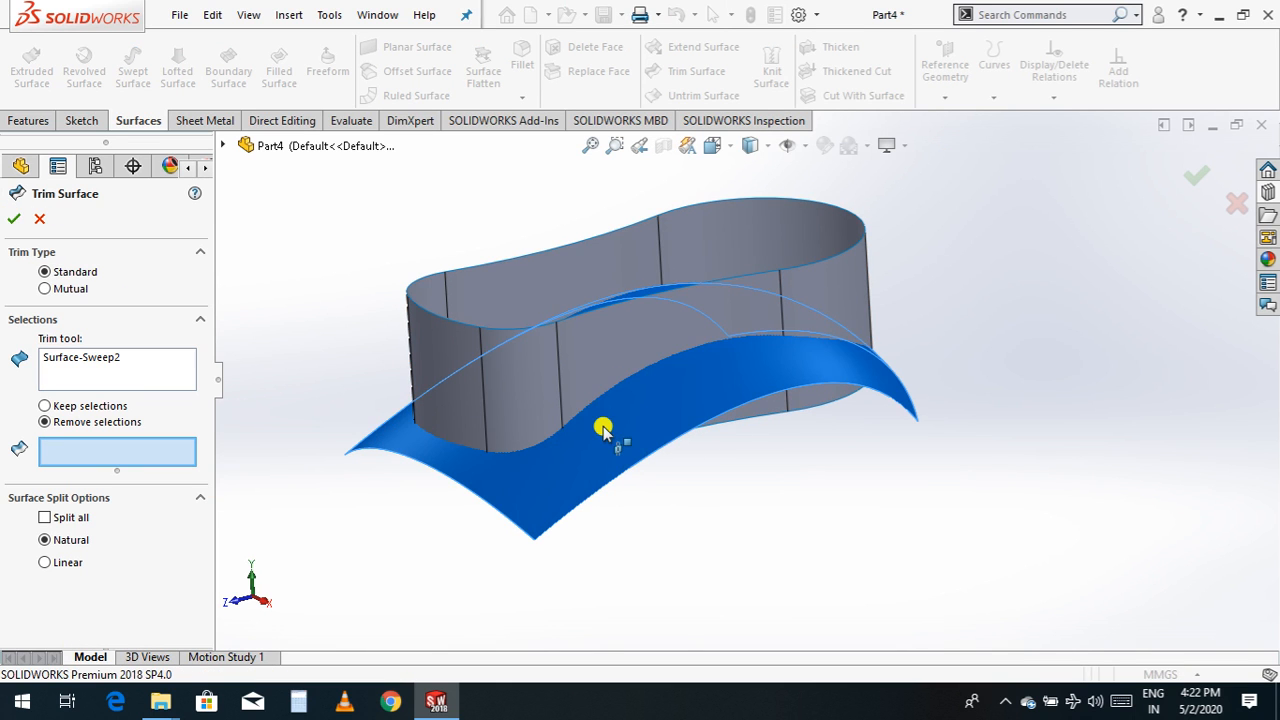
left_click(602, 362)
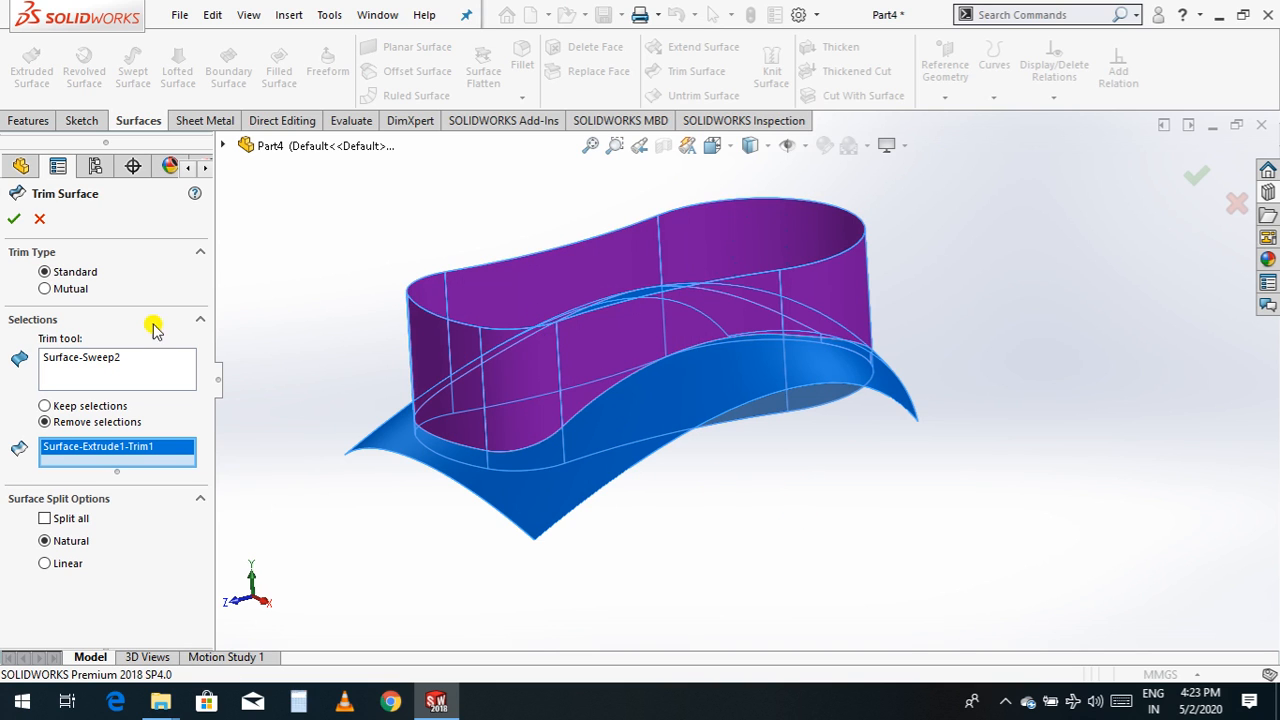
left_click(14, 218)
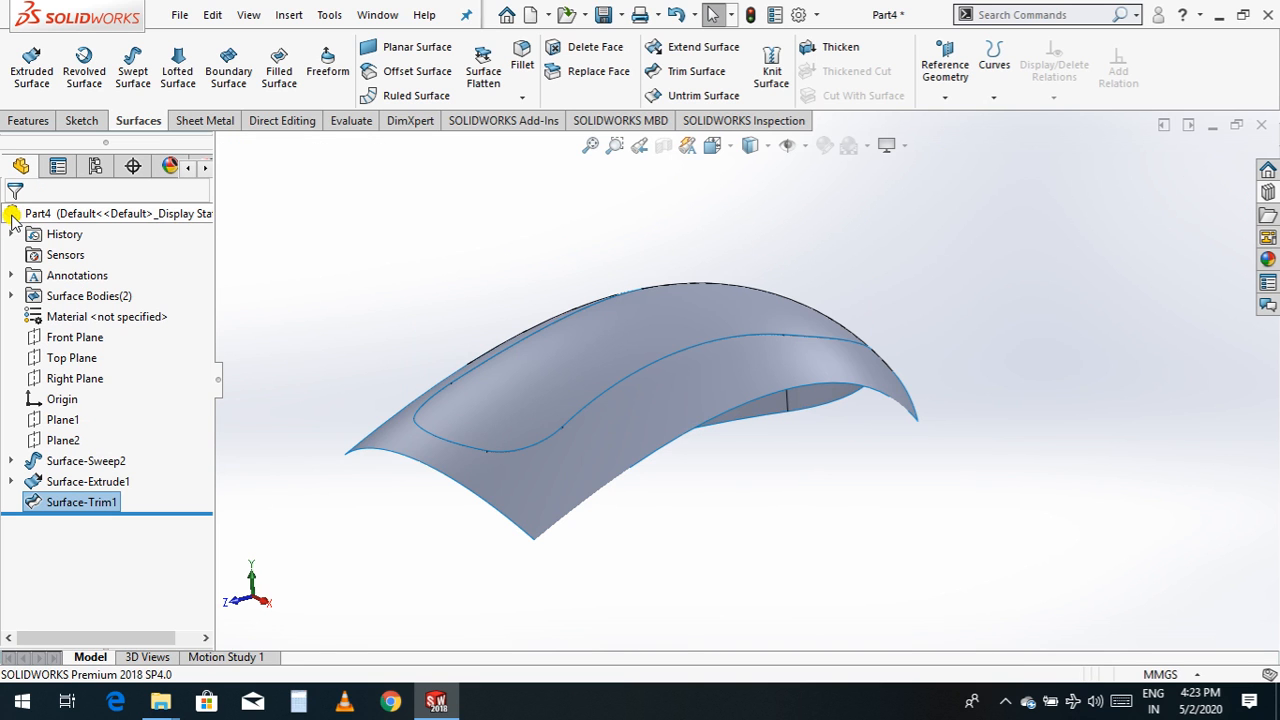
- Try trimming away the part of the swept surface inside the closed outline, using the trimmed wall as the trim tool
left_click(700, 68)
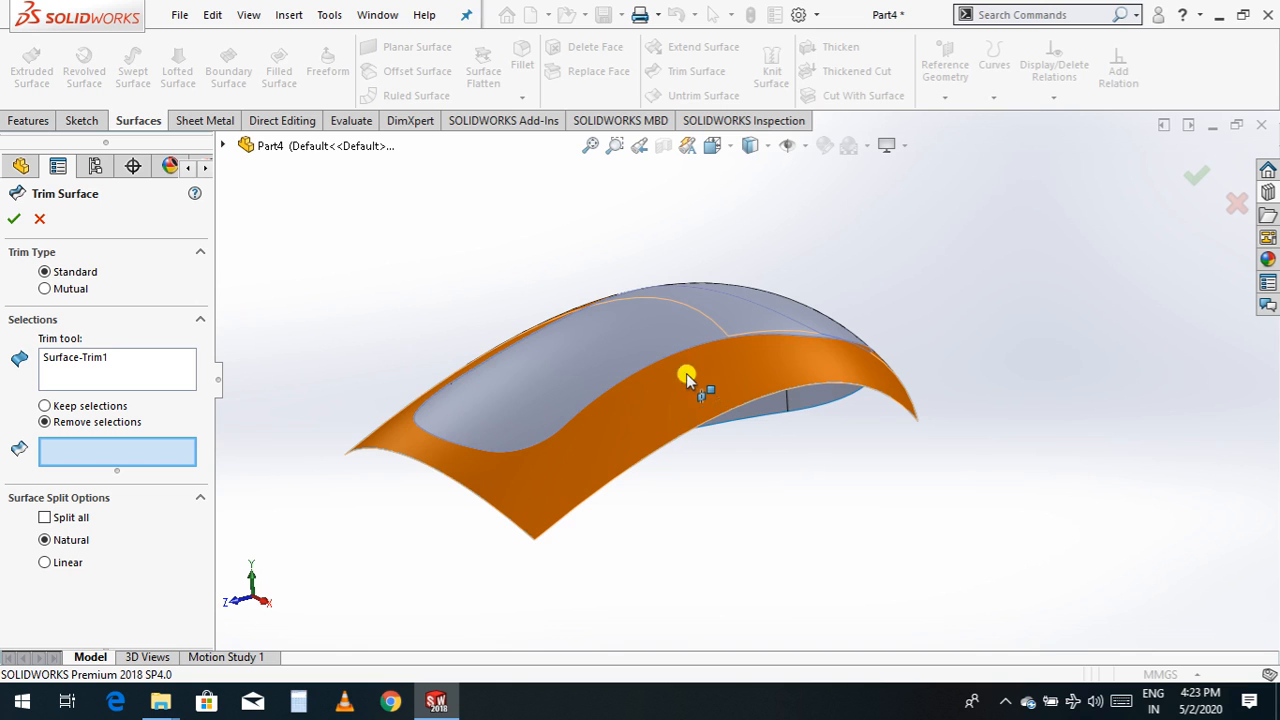
left_click(650, 343)
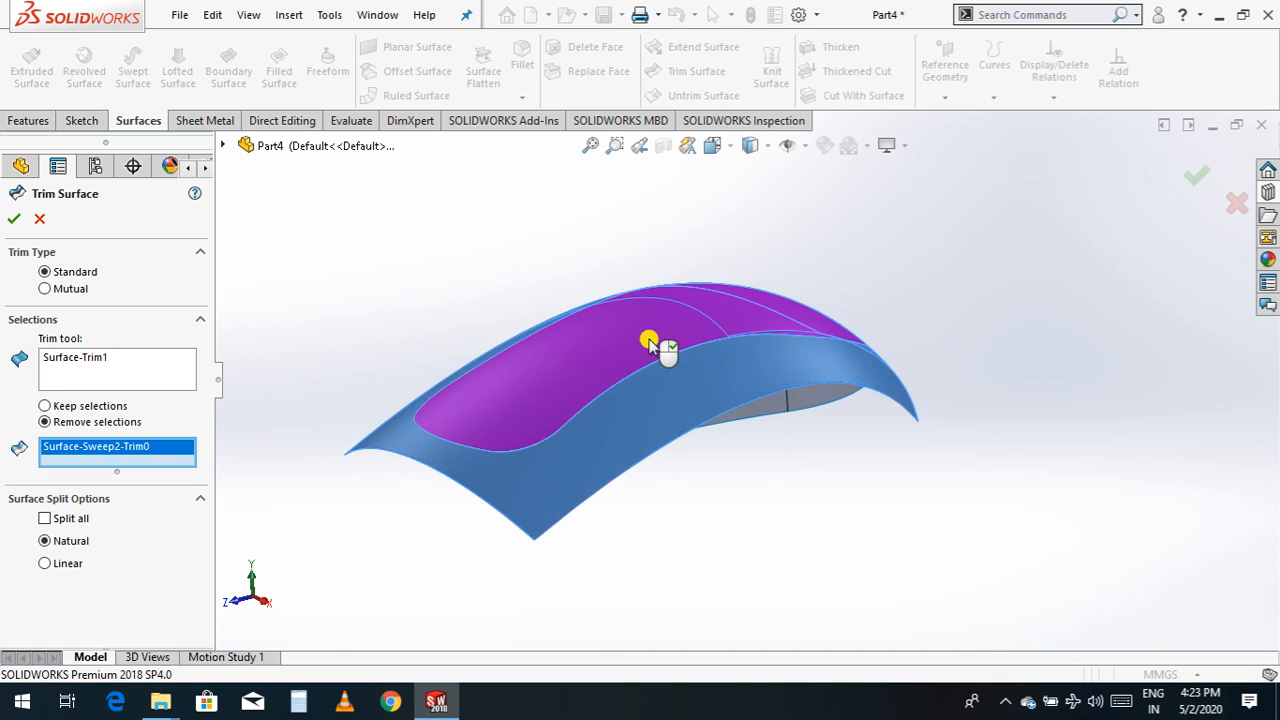
left_click(659, 402)
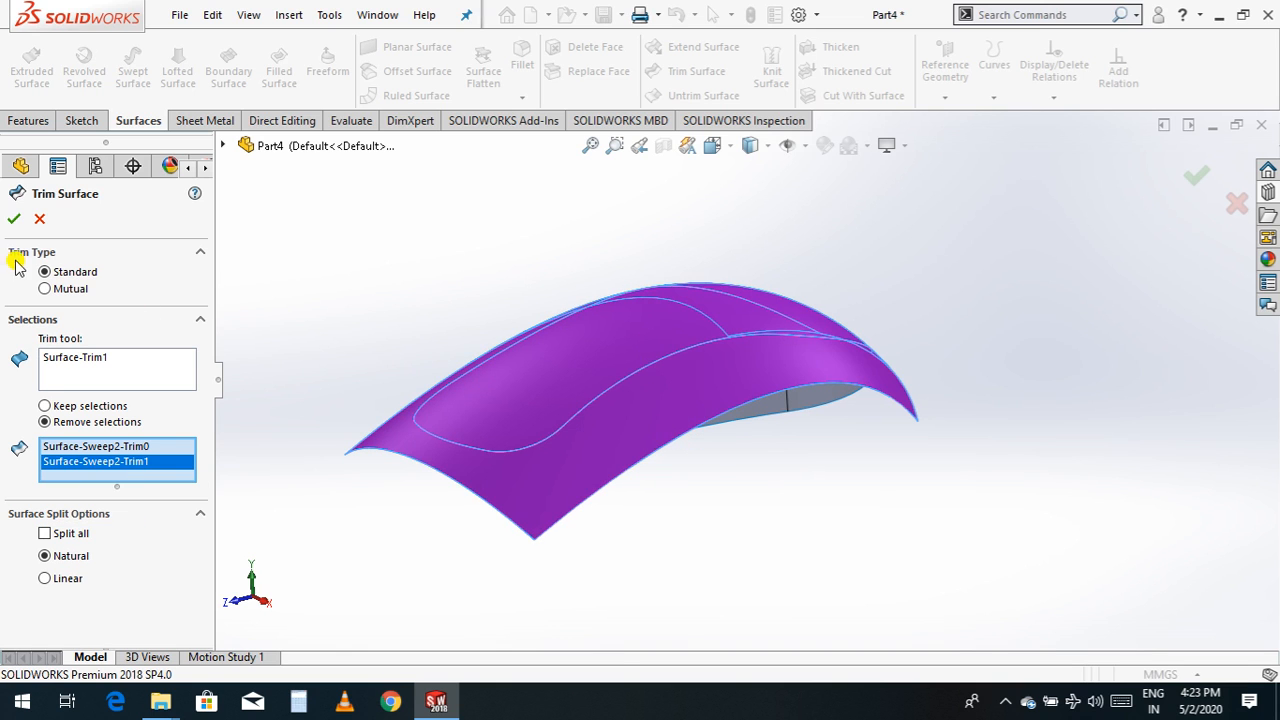
left_click(635, 425)
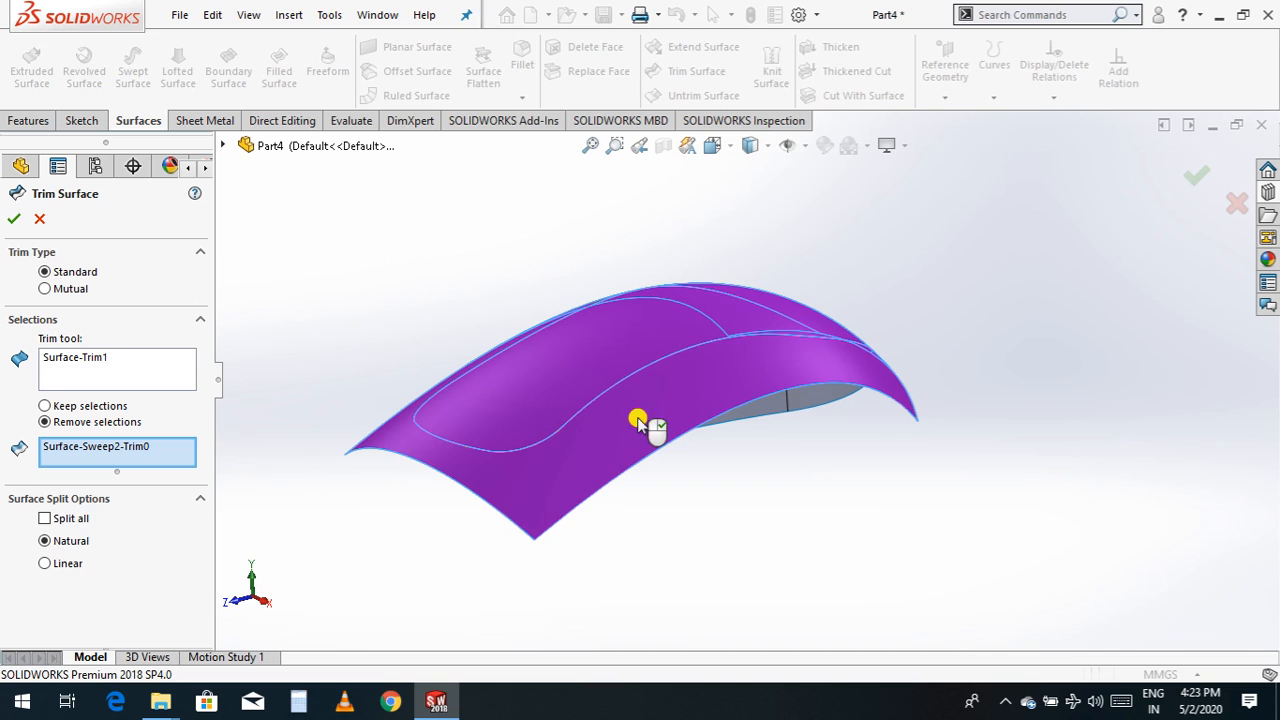
left_click(12, 222)
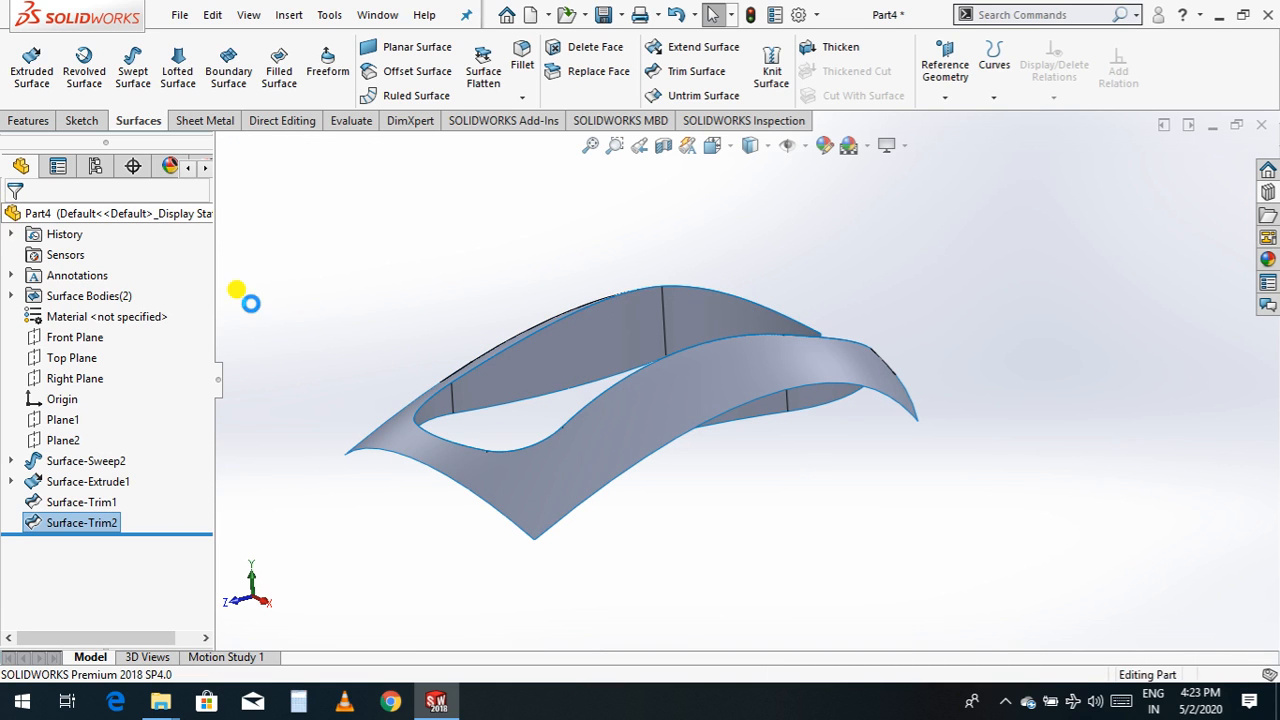
left_click(697, 71)
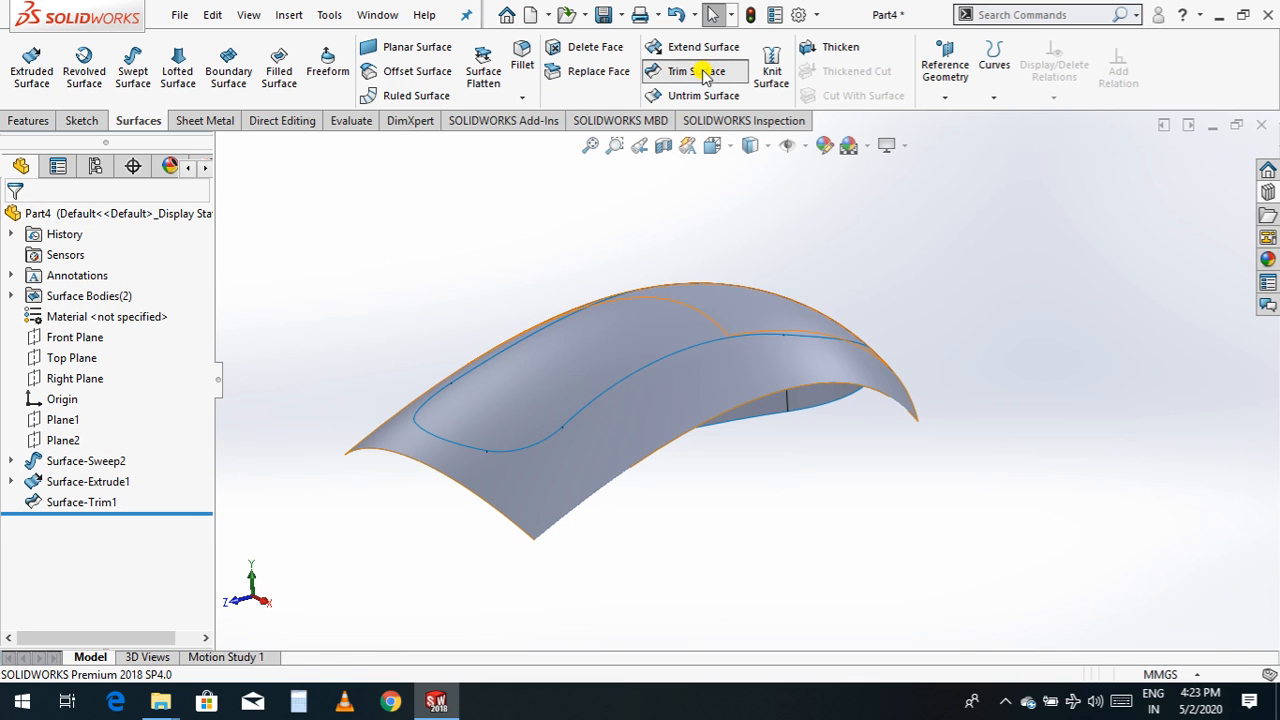
left_click(688, 391)
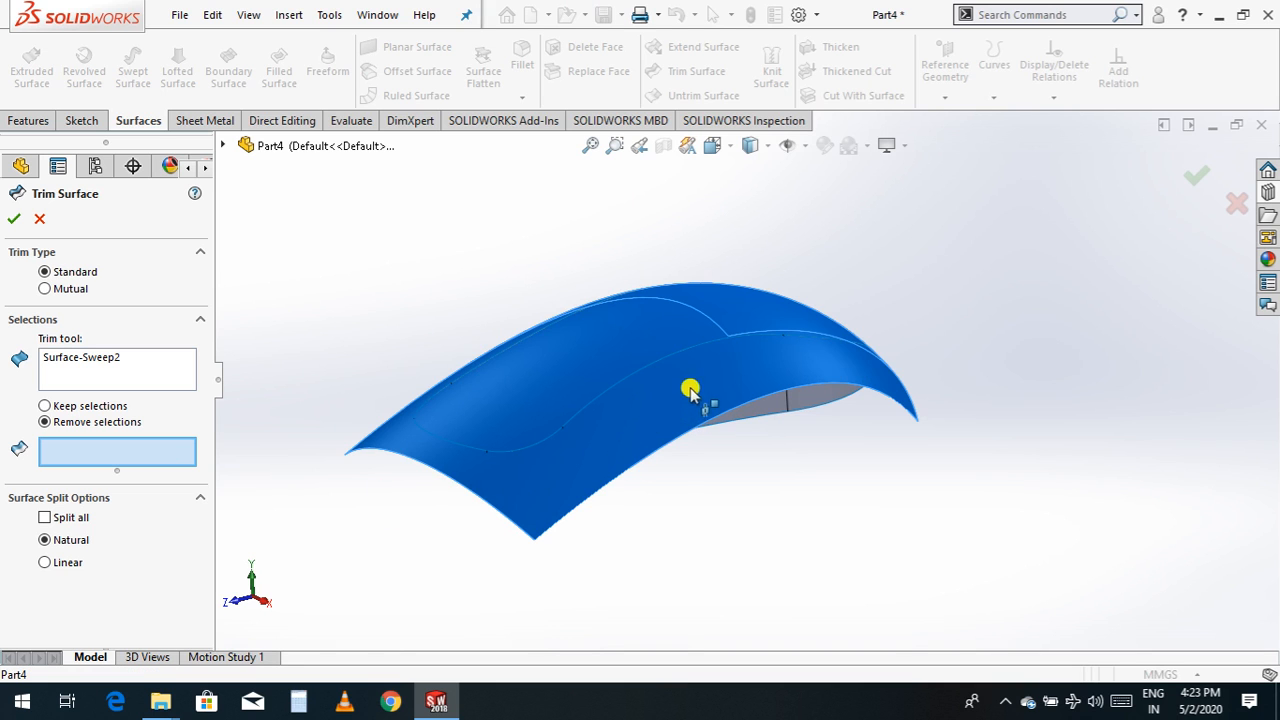
left_click(770, 410)
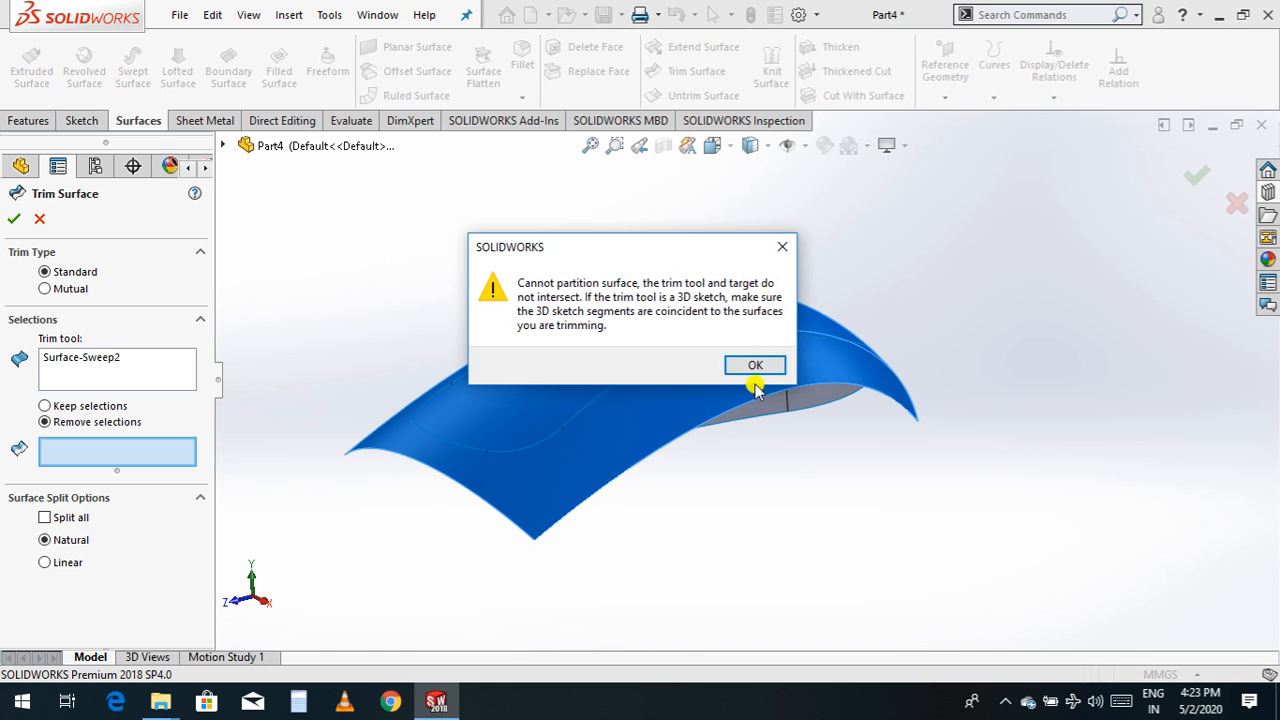
left_click(760, 365)
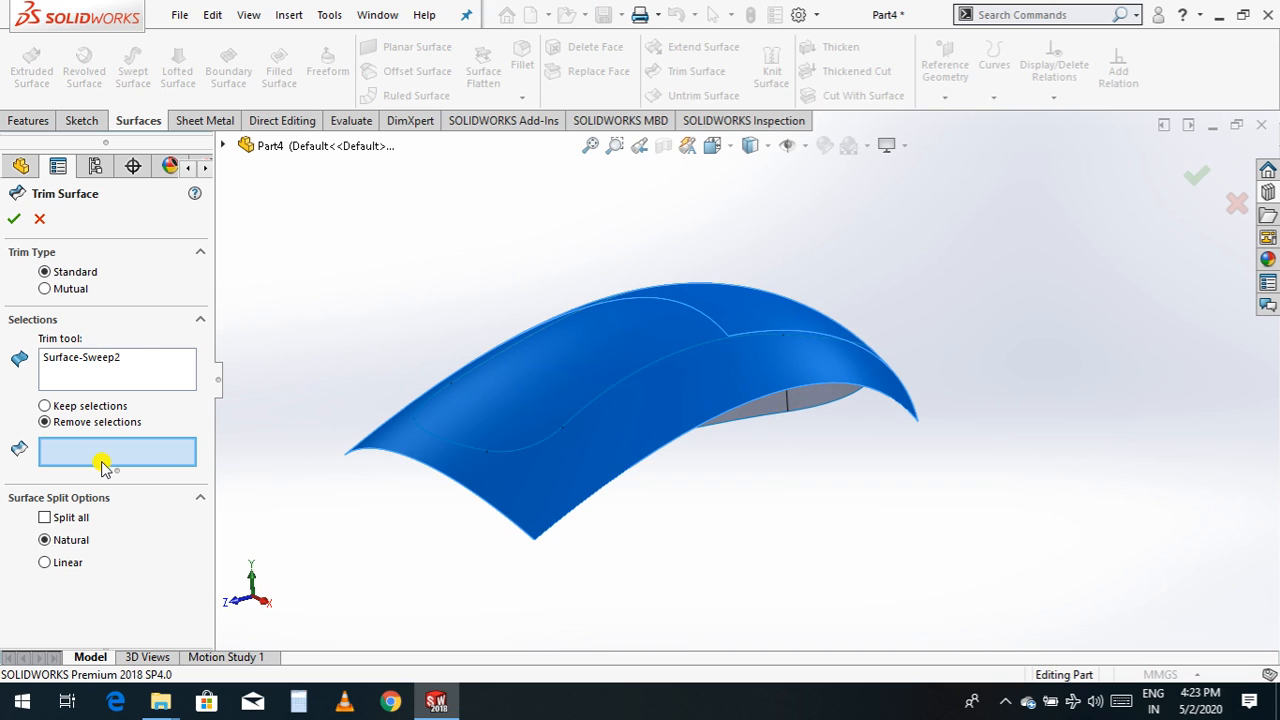
left_click(40, 222)
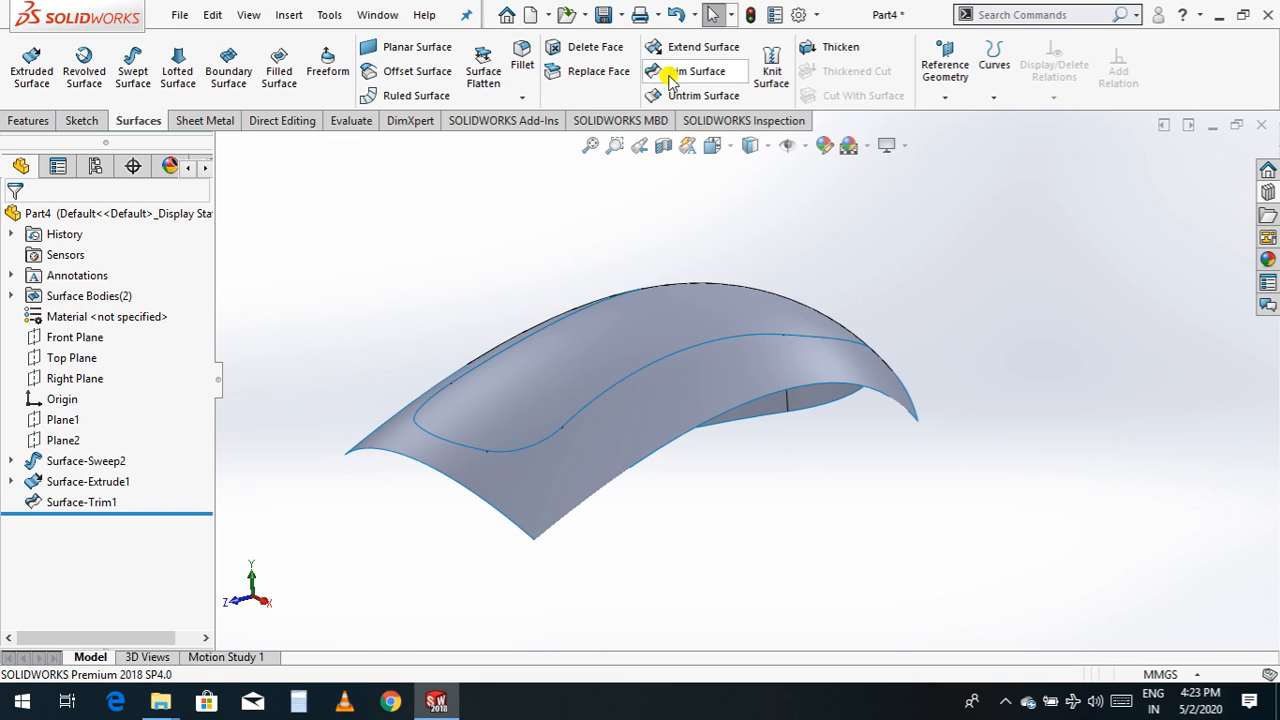
- Trim away the part of the swept surface outside the closed outline, using the trimmed wall as the trim tool
left_click(678, 76)
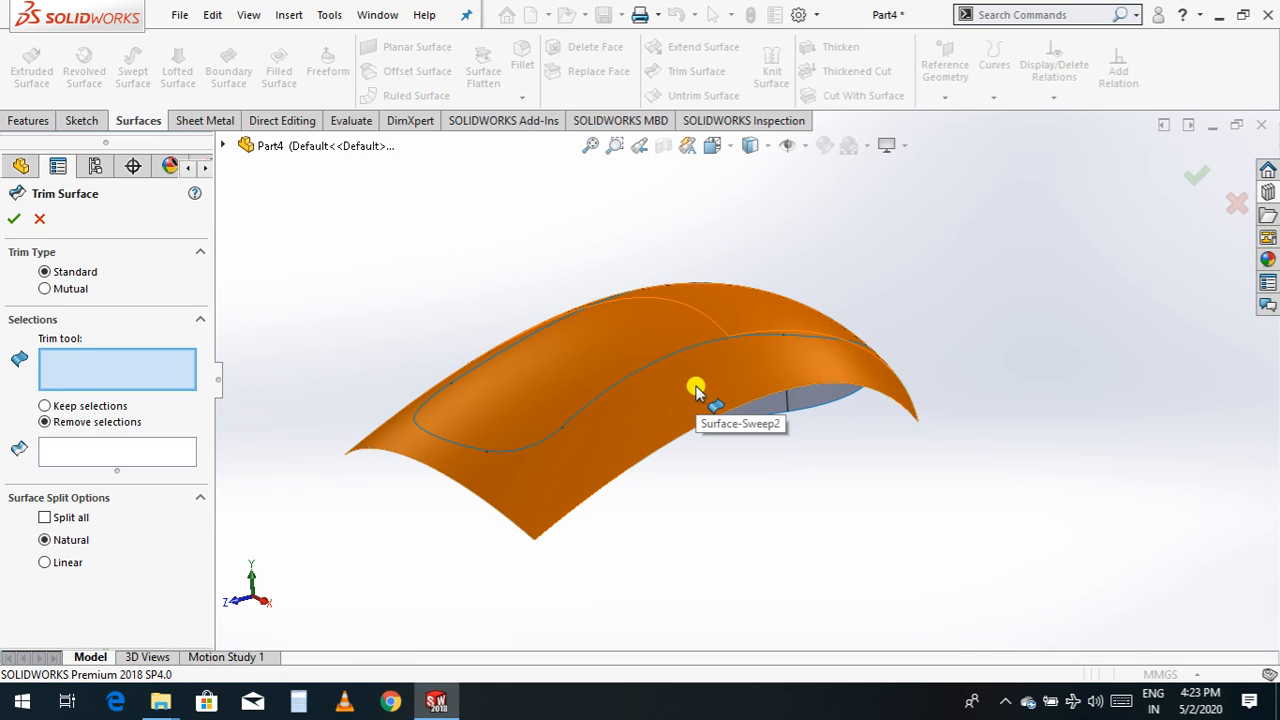
left_click(801, 407)
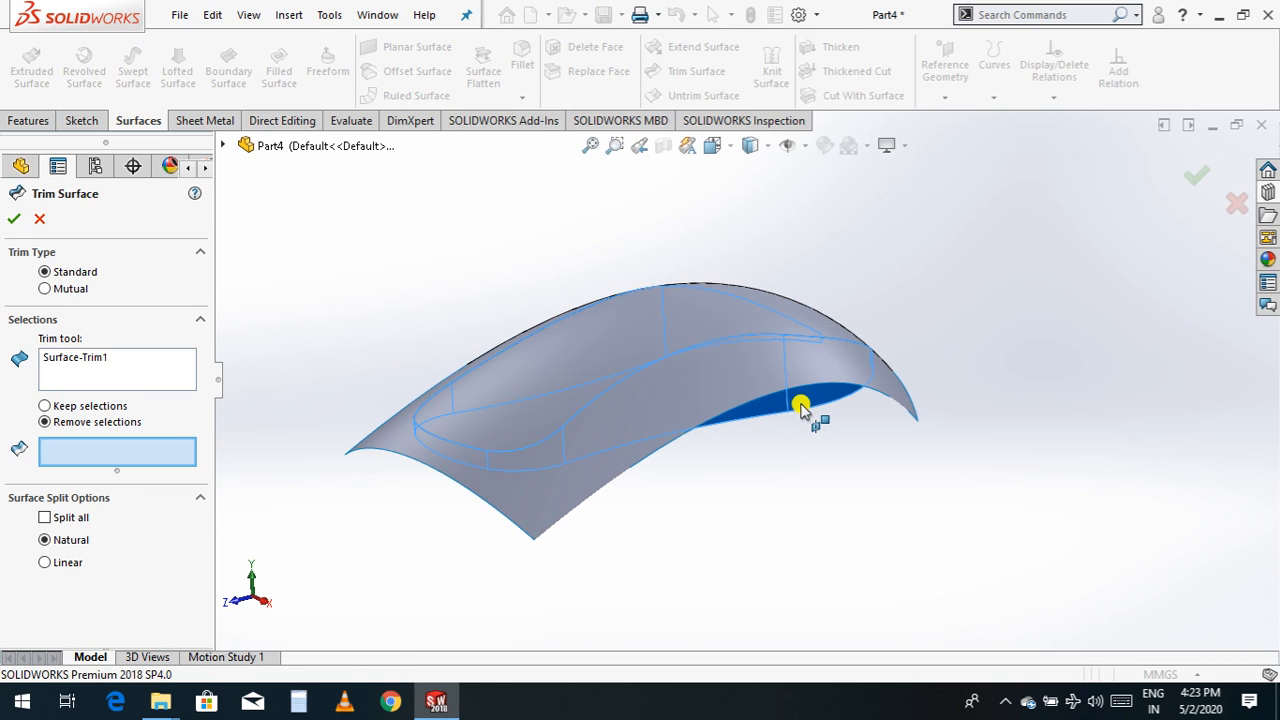
left_click(688, 384)
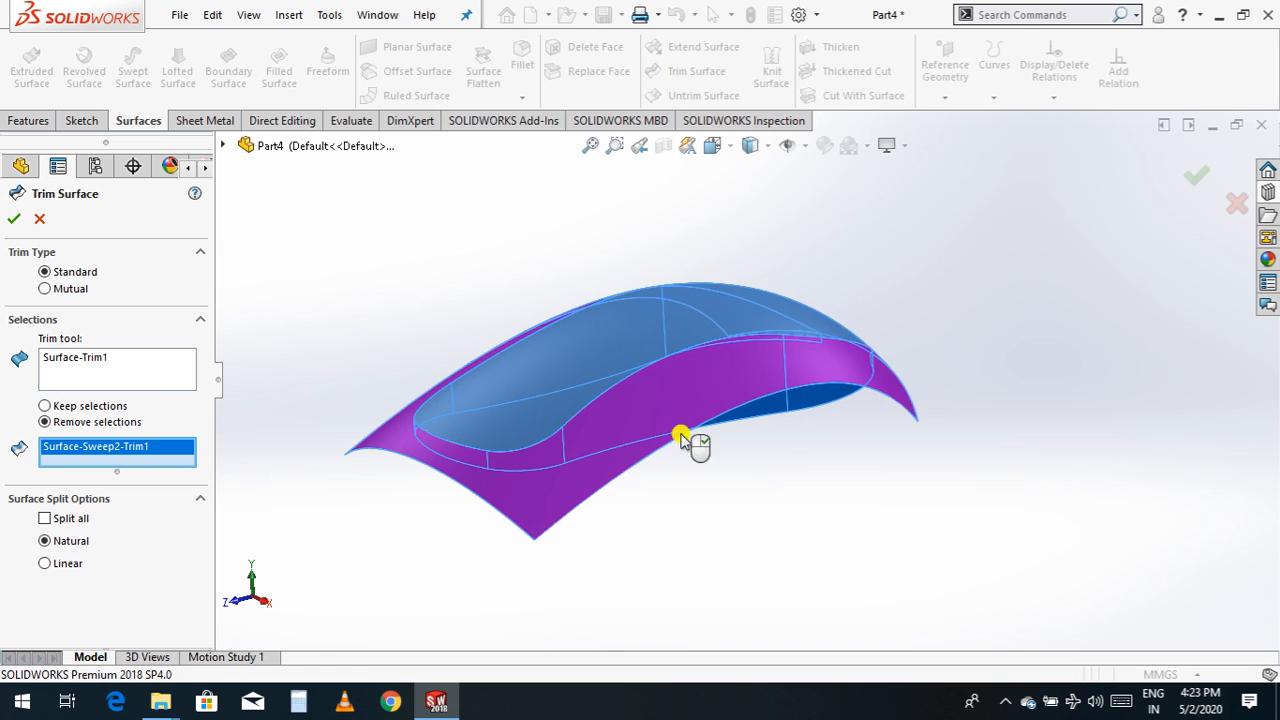
left_click(13, 220)
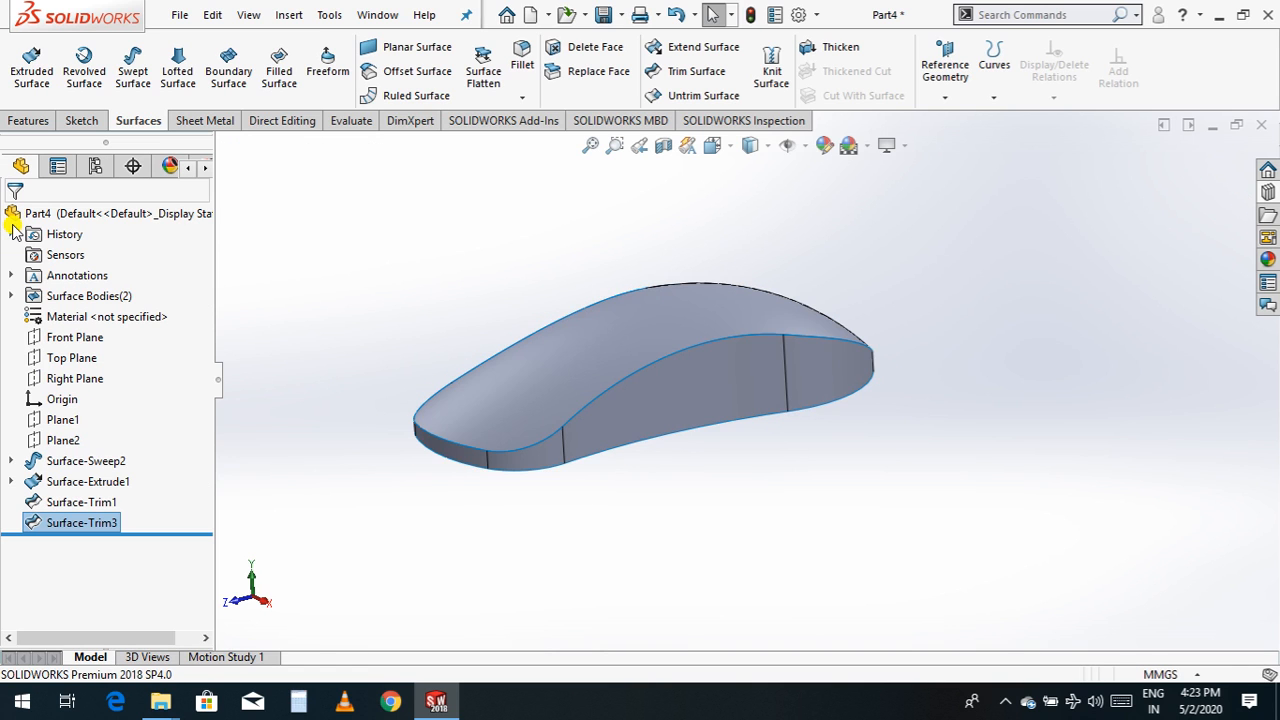
- Try to close the gap in the wall with a planar surface bounded by its two vertical edges and the curved upper edge
left_click(902, 478)
scroll(740, 420, "down", 1)
scroll(744, 421, "up", 2)
scroll(742, 420, "down", 3)
scroll(742, 436, "up", 2)
right_click(743, 436)
left_click(805, 517)
left_click_drag(810, 525, 717, 409)
scroll(716, 427, "down", 5)
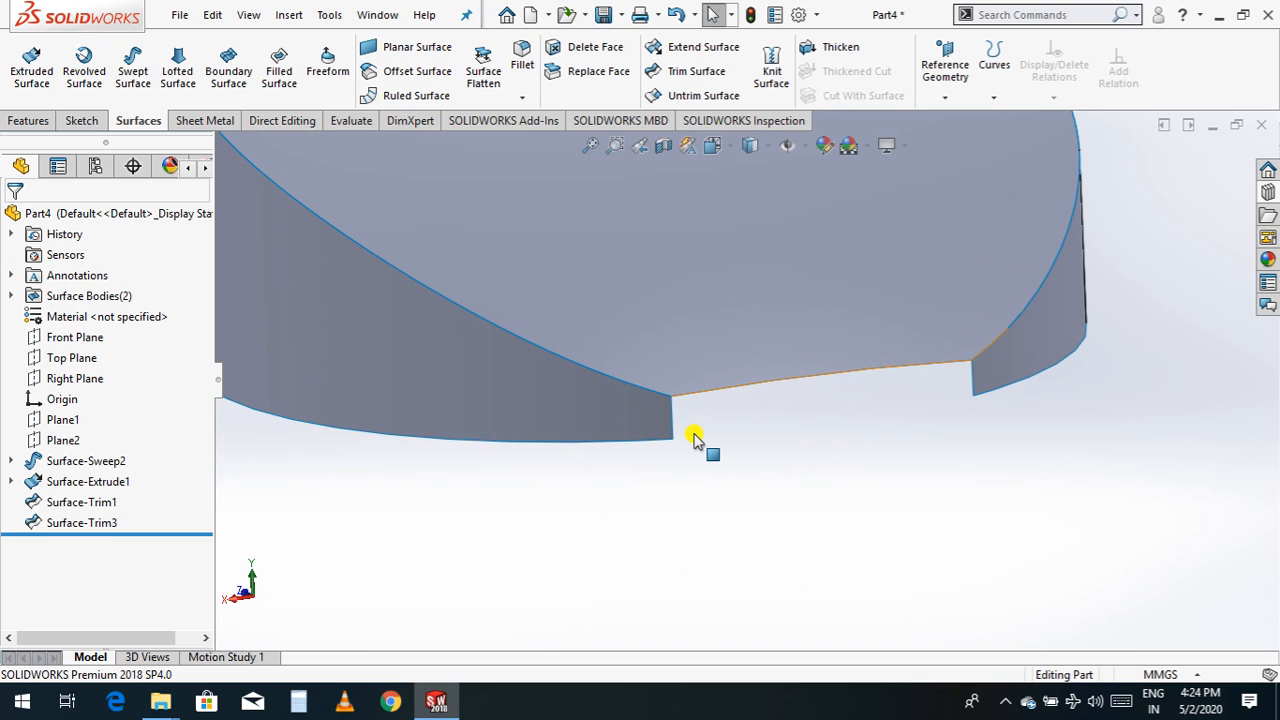
left_click(402, 47)
left_click(670, 418)
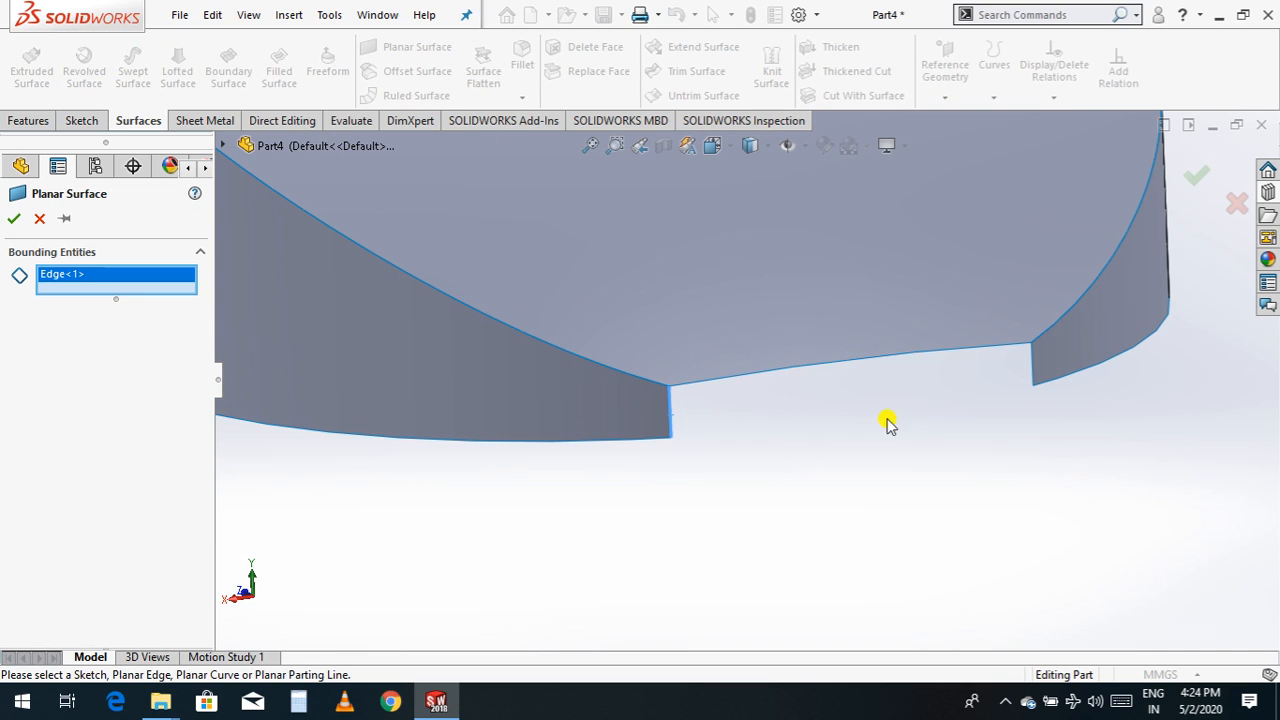
left_click(1032, 367)
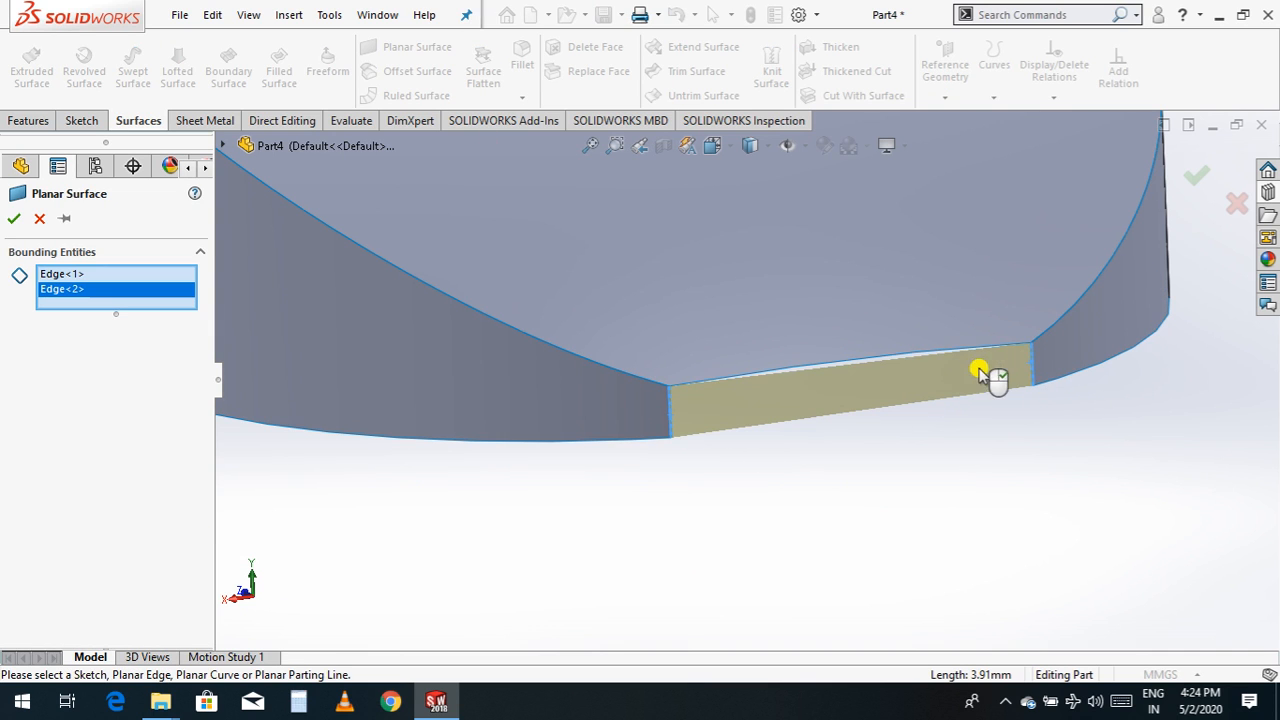
left_click(843, 362)
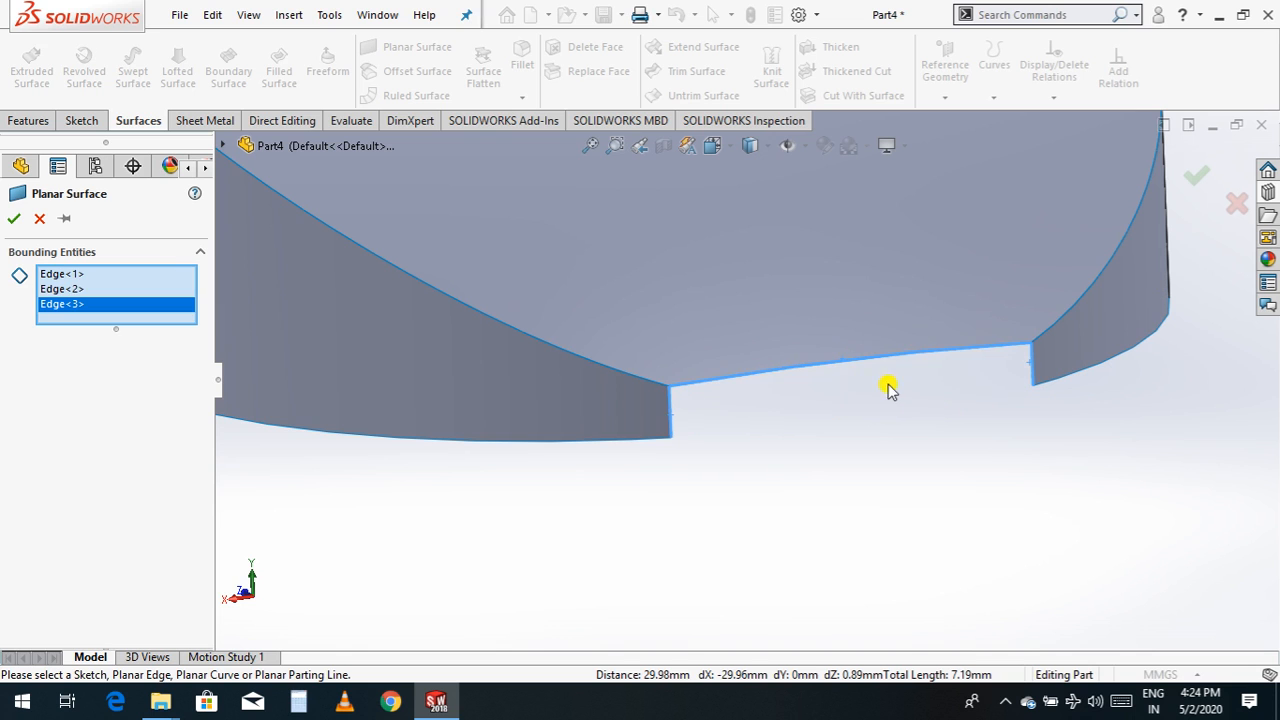
left_click(13, 219)
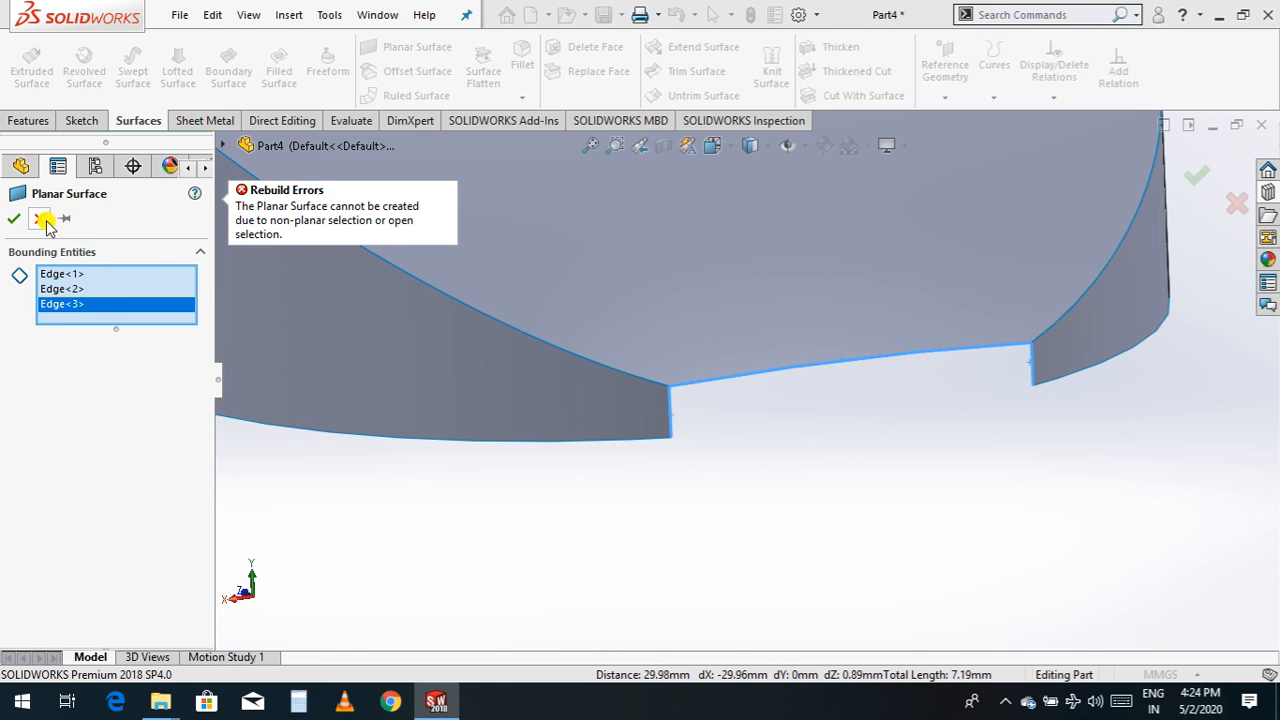
left_click(42, 220)
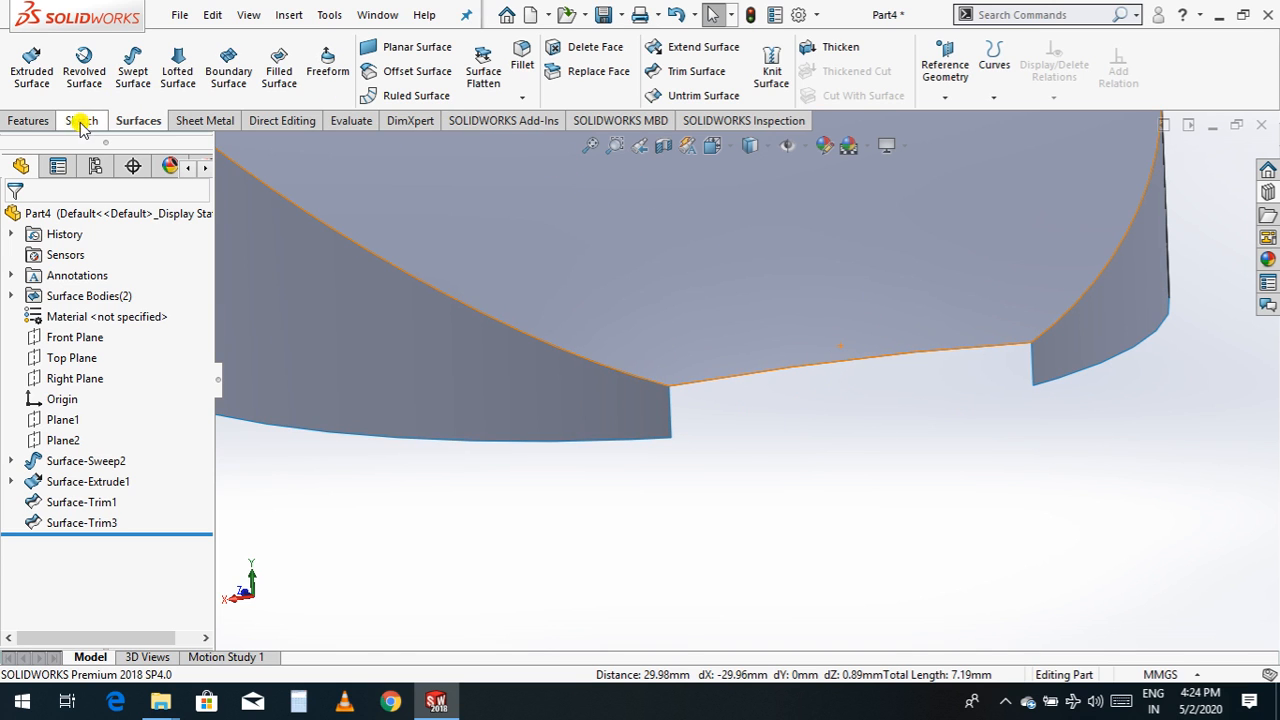
left_click(31, 65)
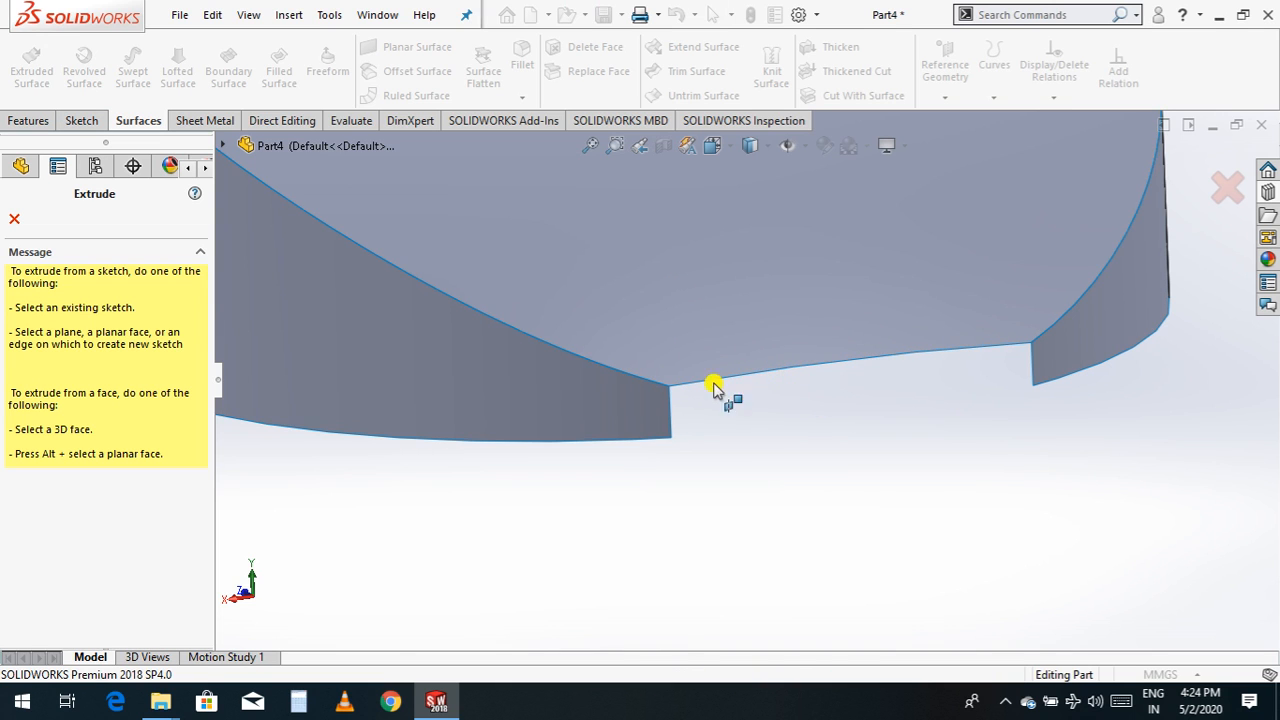
left_click(14, 218)
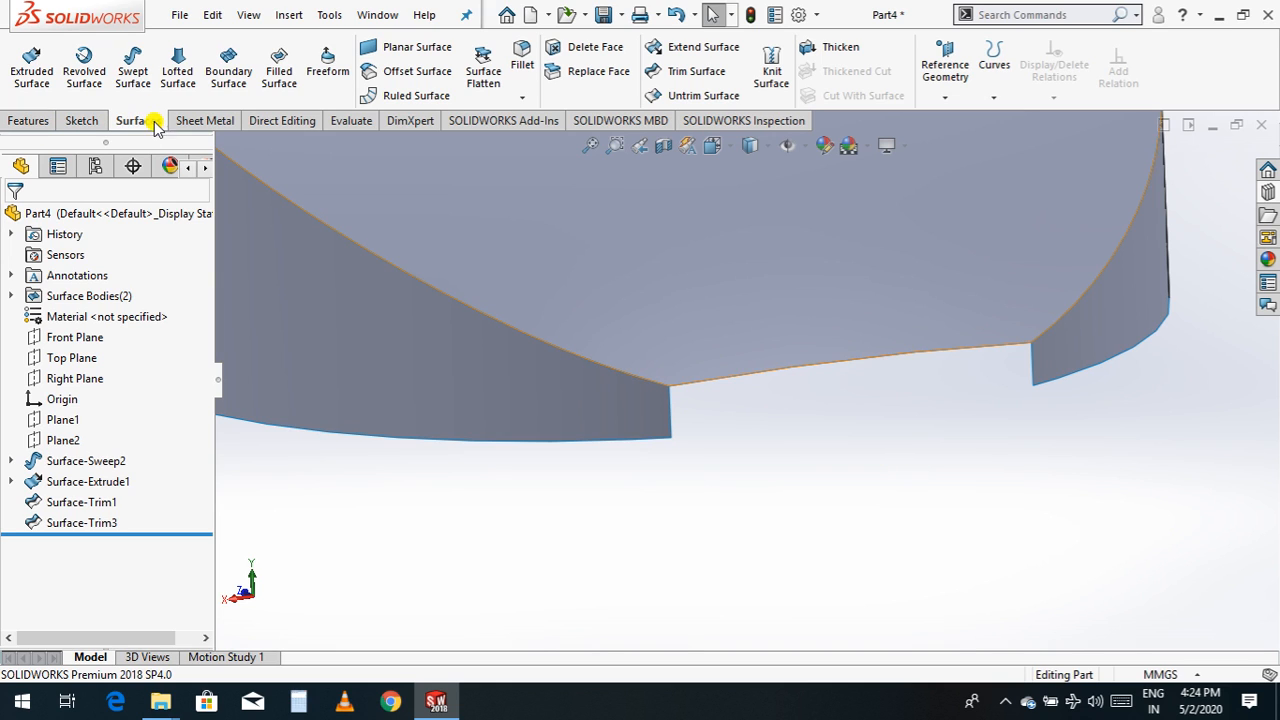
left_click(84, 121)
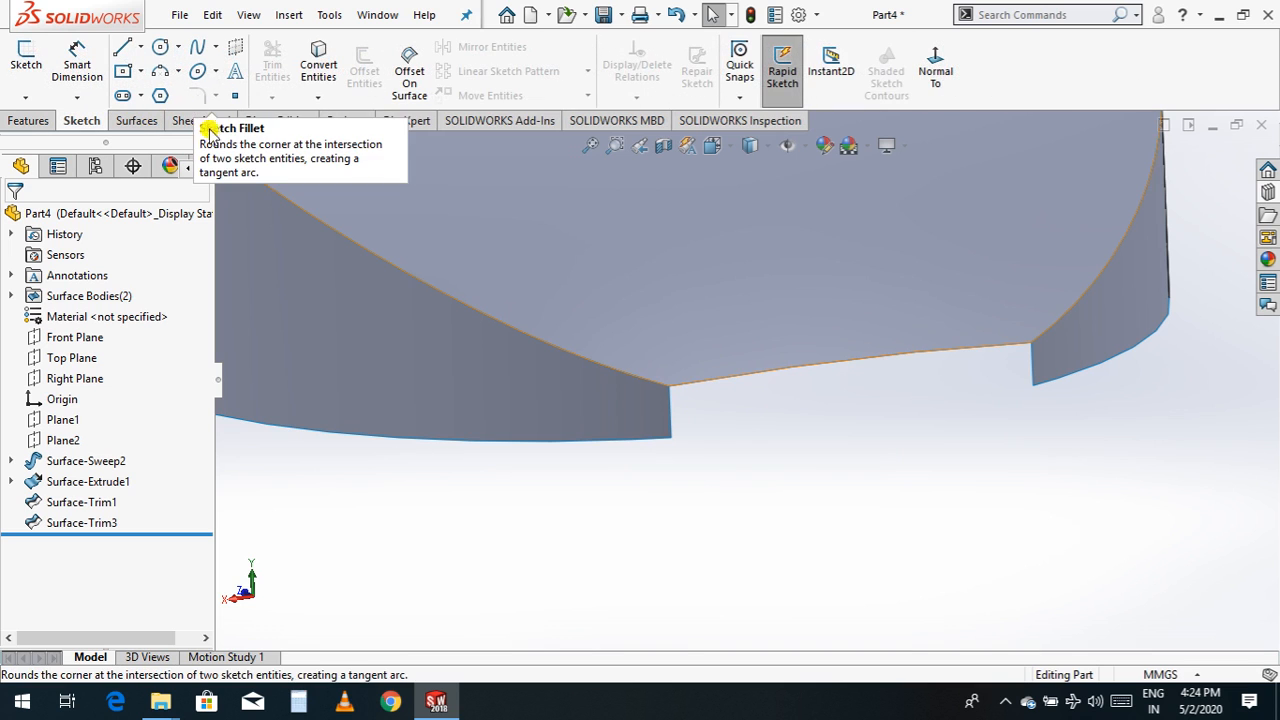
left_click(780, 369)
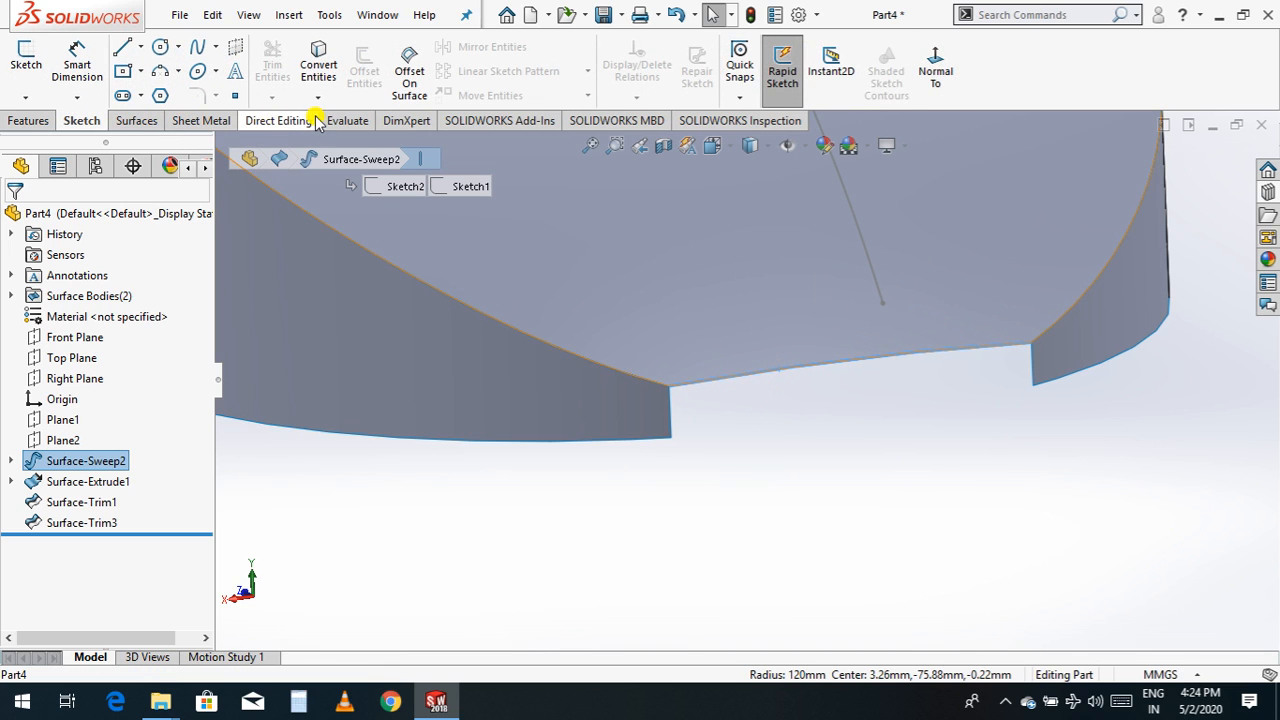
left_click(790, 370)
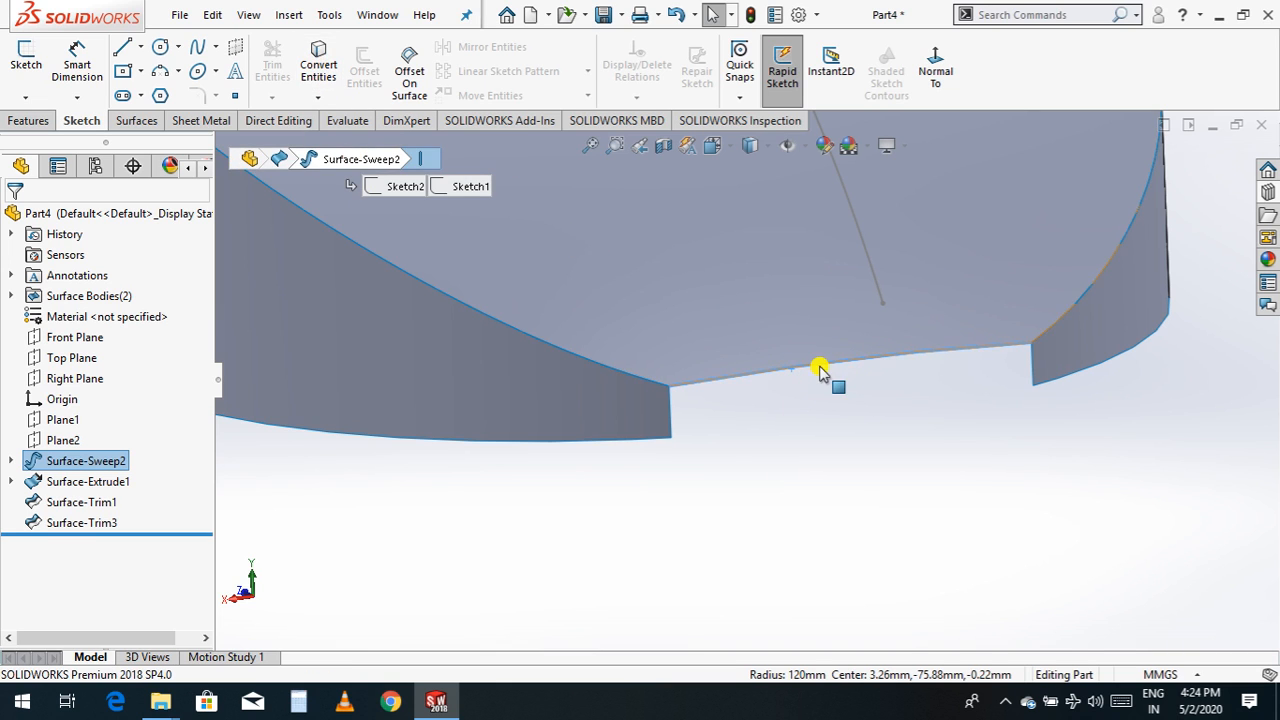
left_click(150, 120)
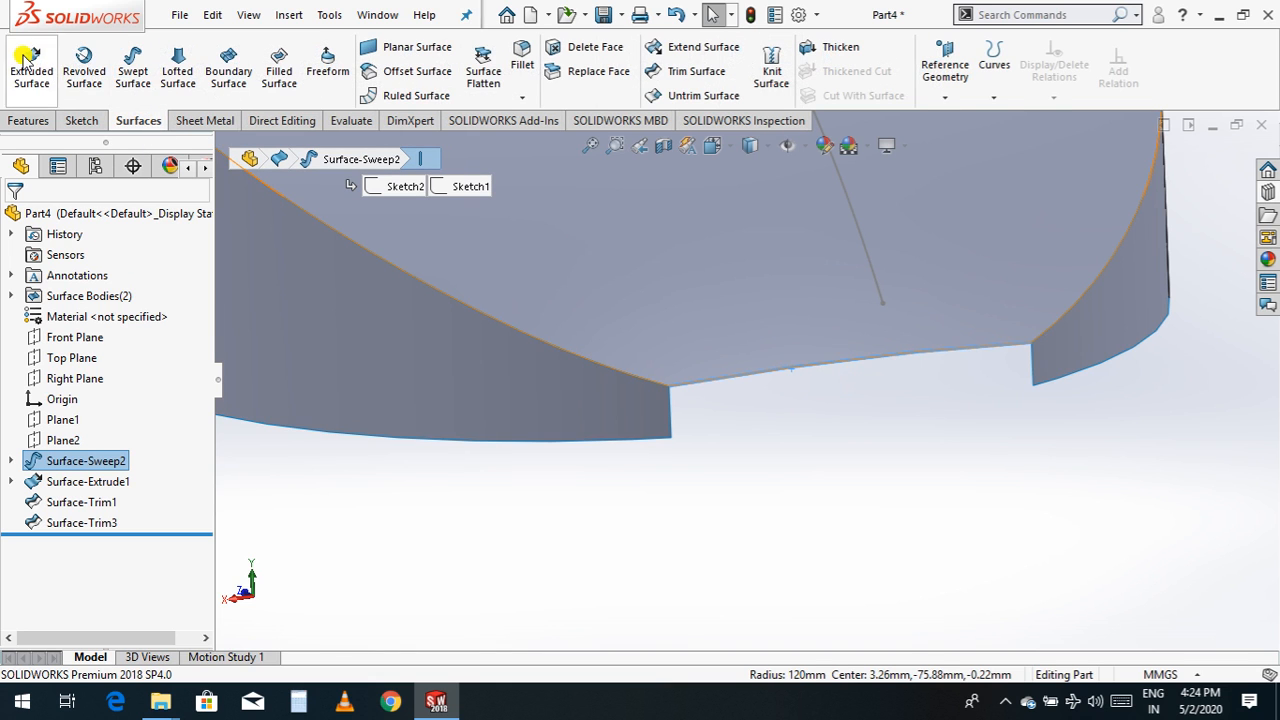
left_click(31, 70)
left_click(790, 373)
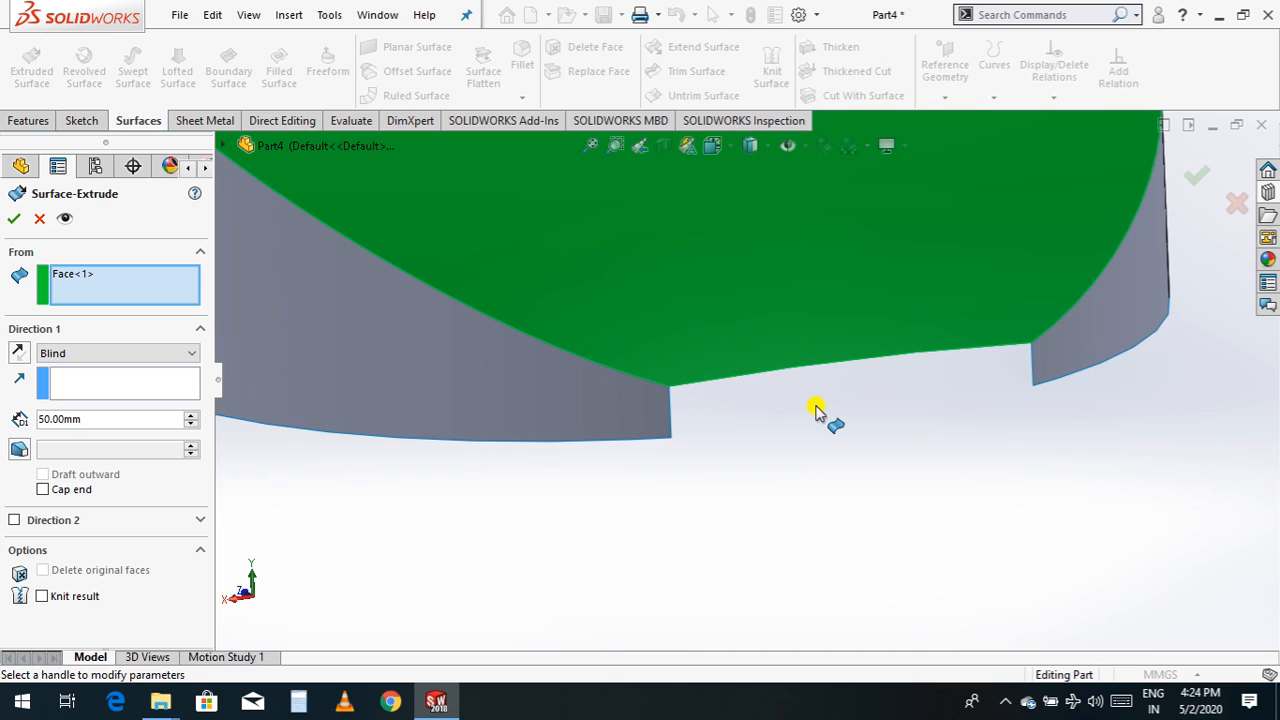
scroll(817, 410, "up", 2)
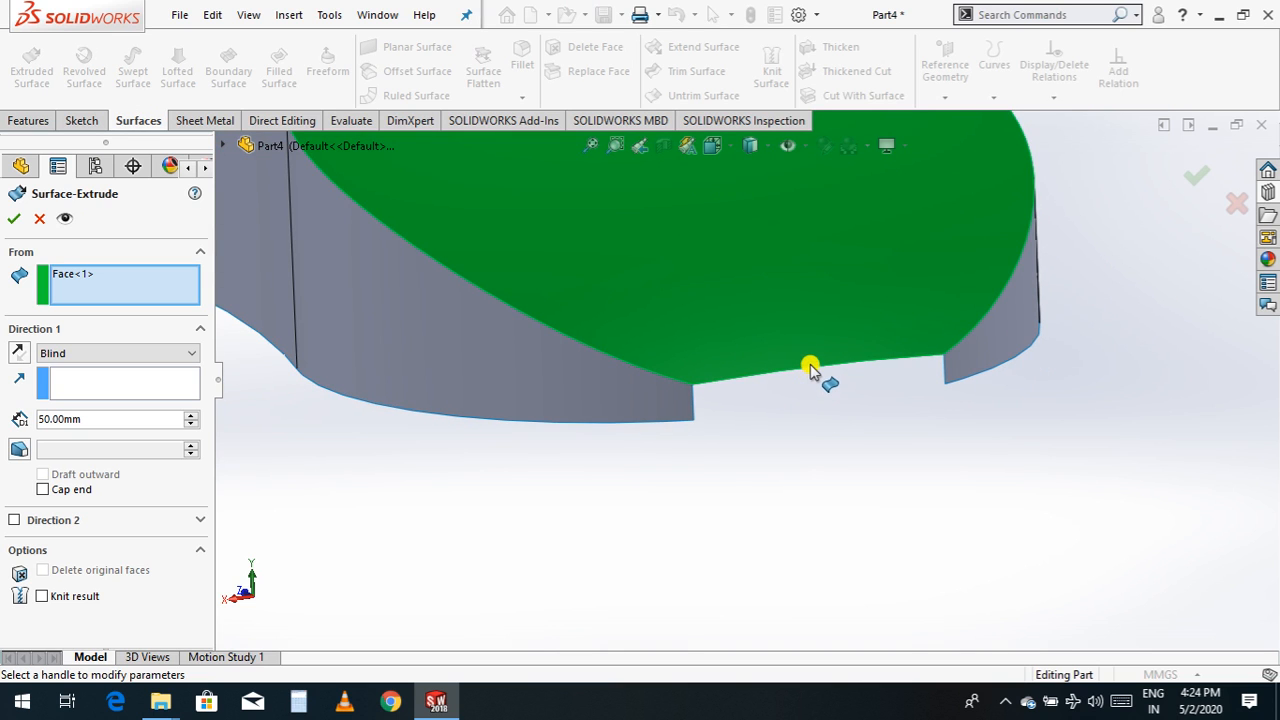
left_click(816, 372)
left_click(803, 372)
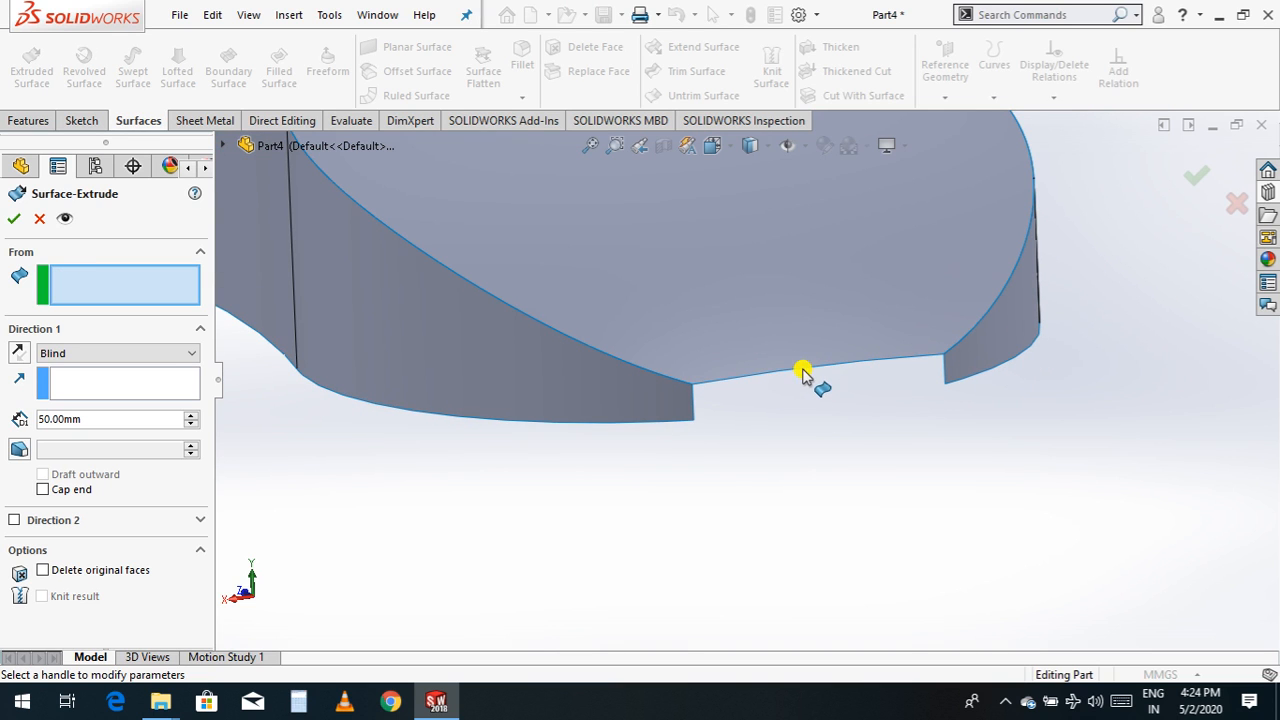
left_click(39, 221)
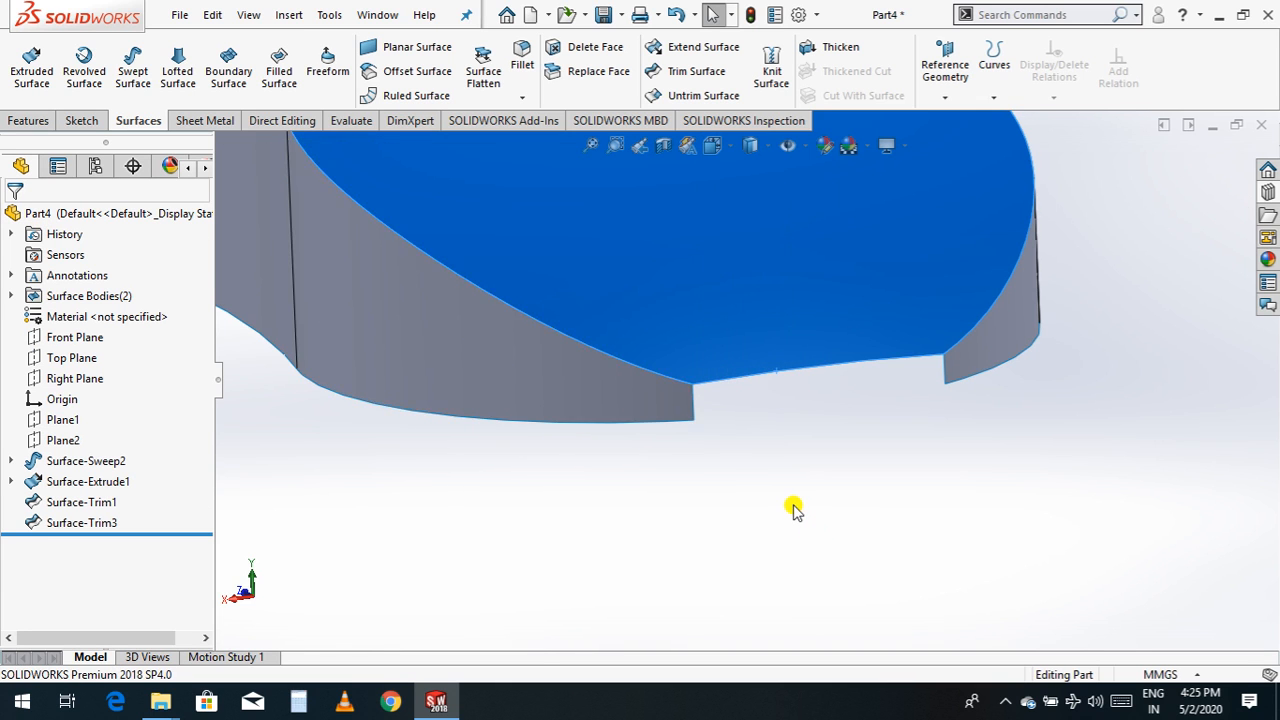
left_click(793, 506)
- Retry the planar surface with the gap's two vertical edges and curved upper edge, and clear the bounding entities
scroll(793, 506, "up", 3)
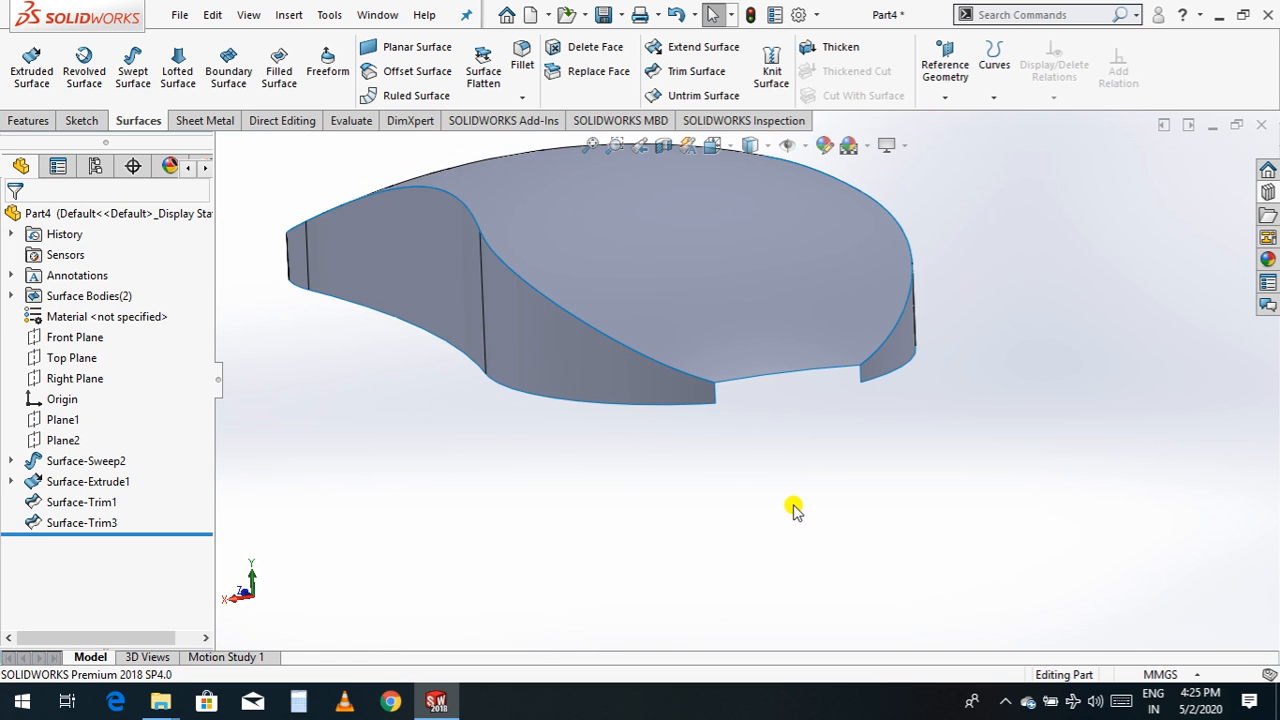
left_click(420, 48)
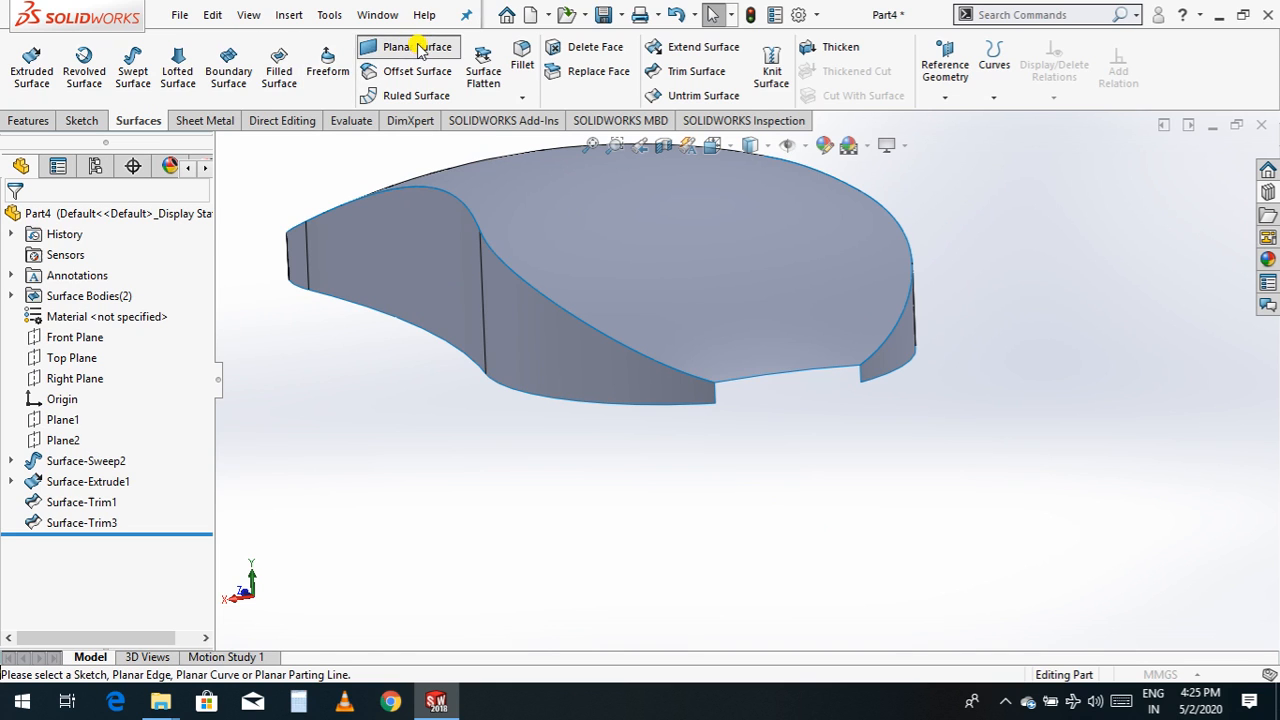
left_click(716, 397)
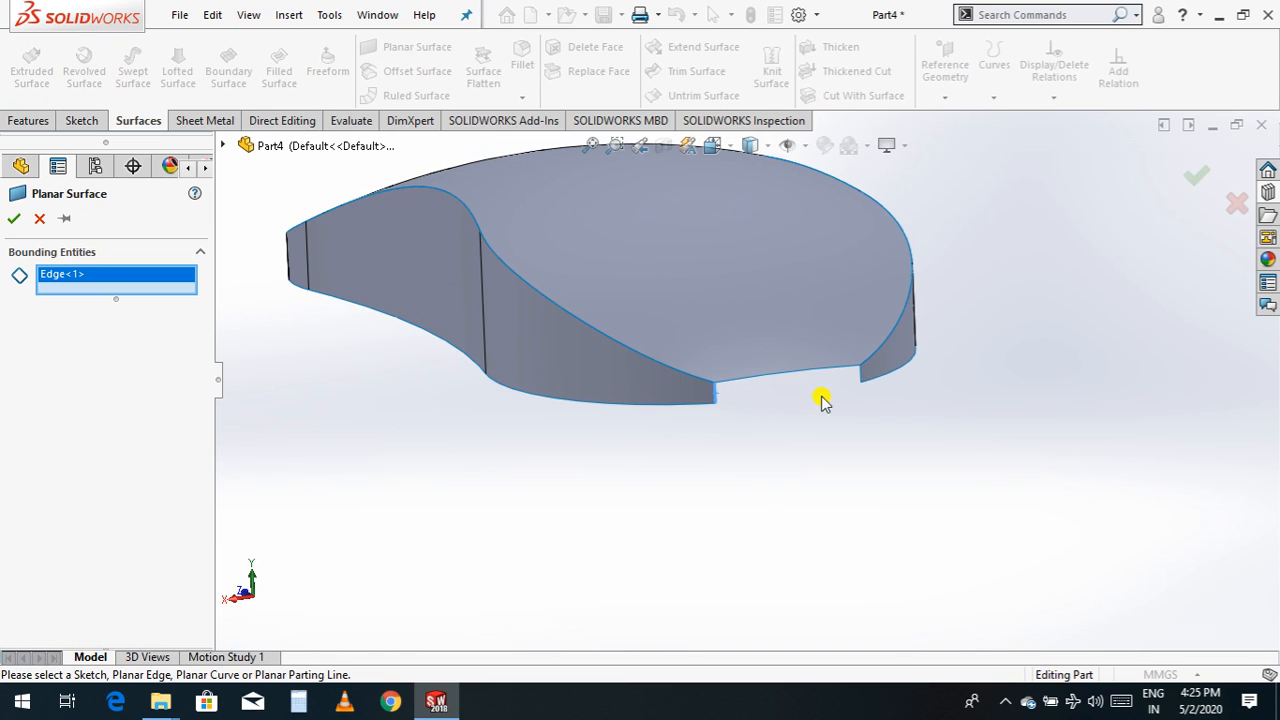
left_click(848, 372)
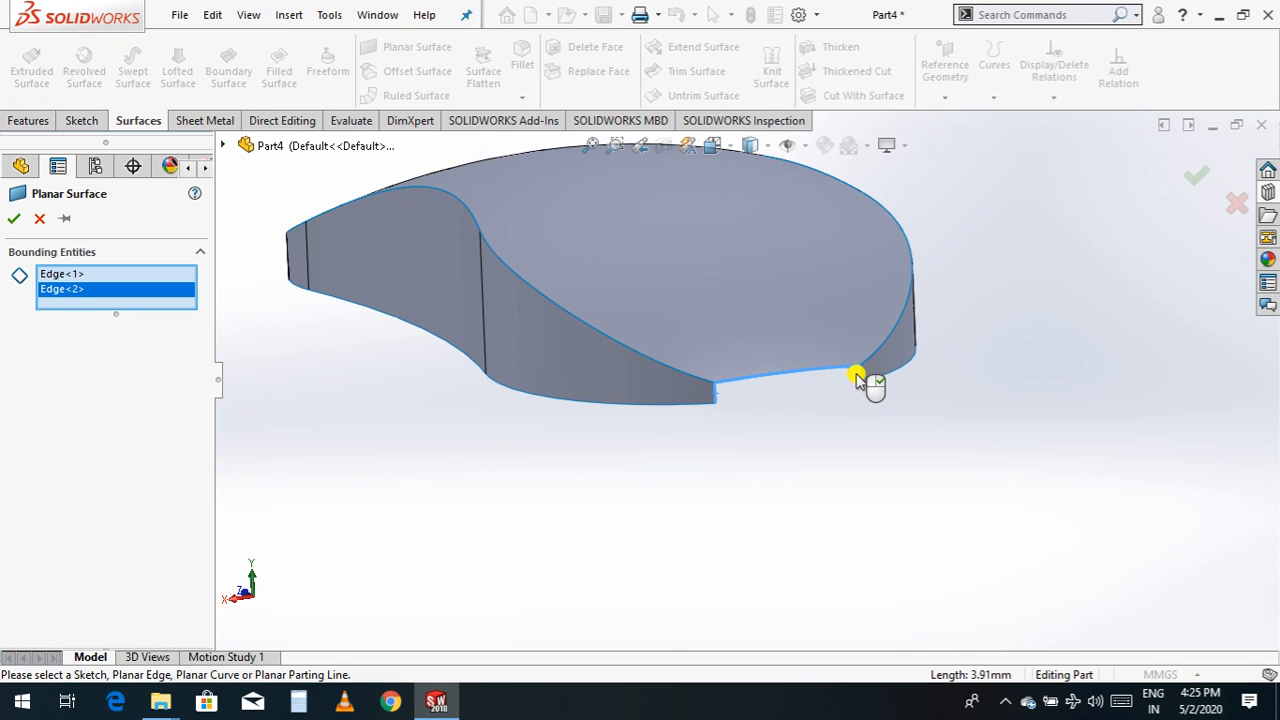
left_click(860, 375)
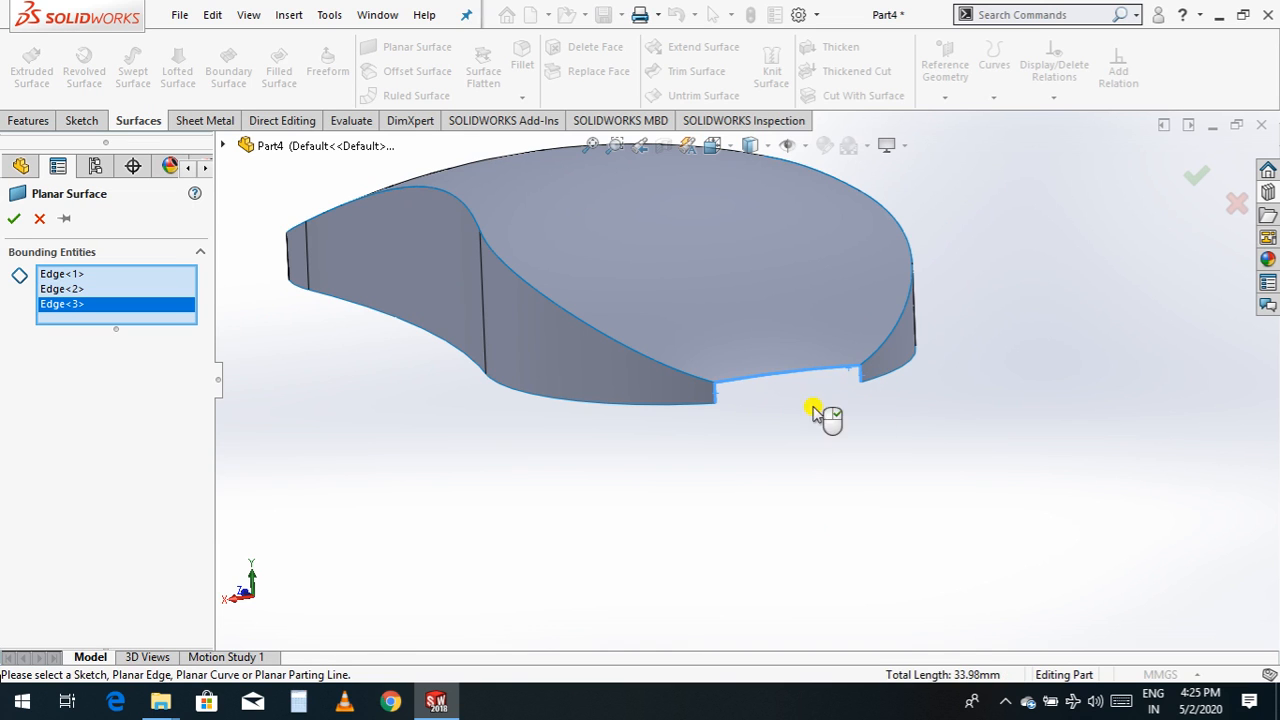
left_click(12, 217)
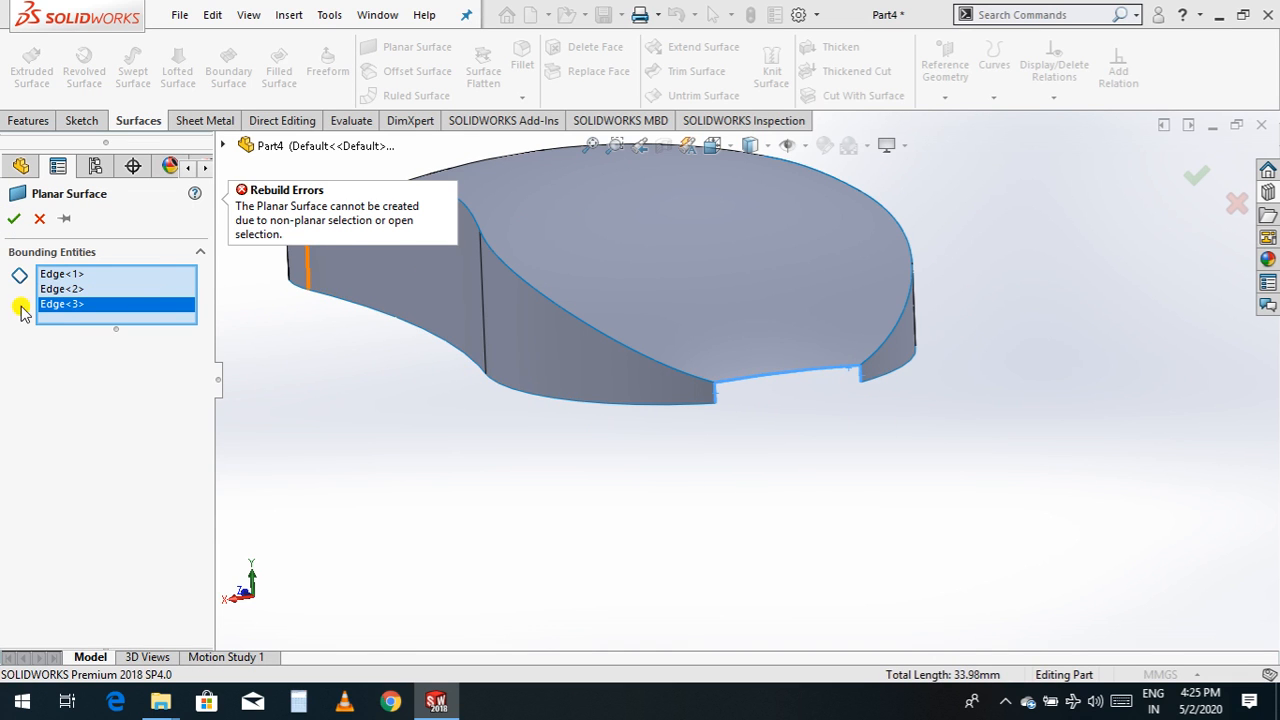
right_click(68, 305)
left_click(114, 337)
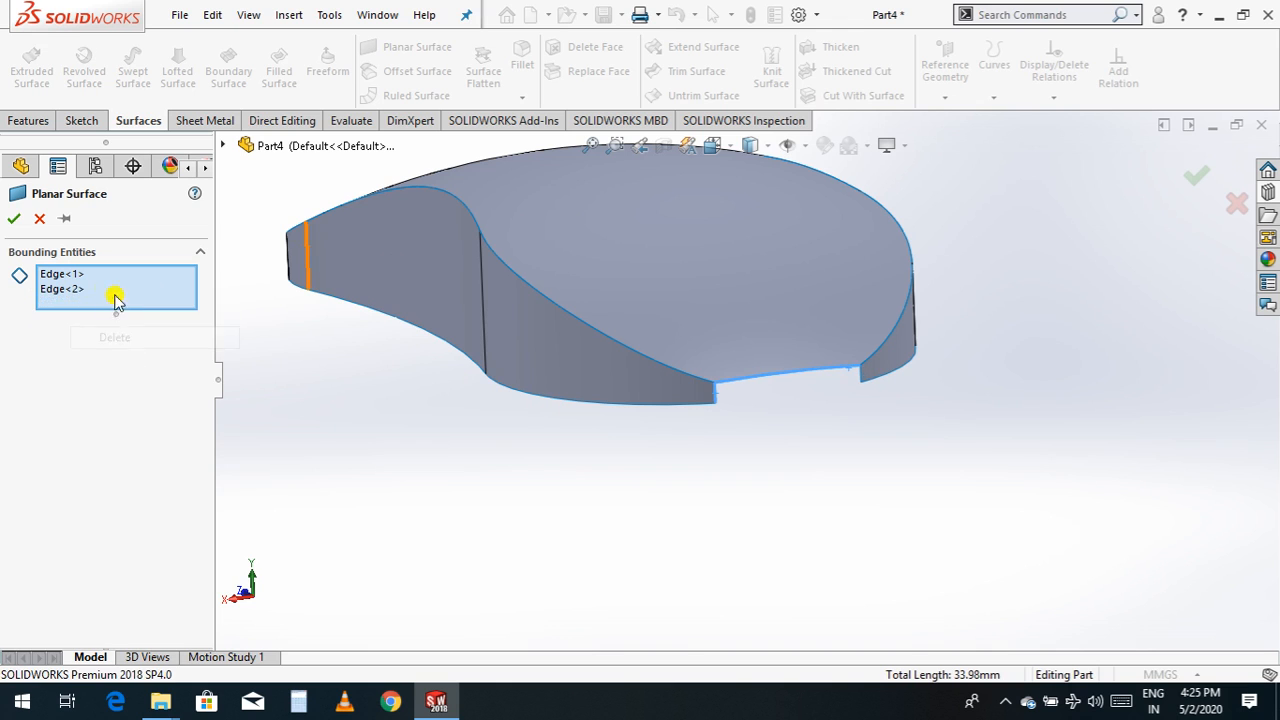
right_click(105, 290)
left_click(157, 302)
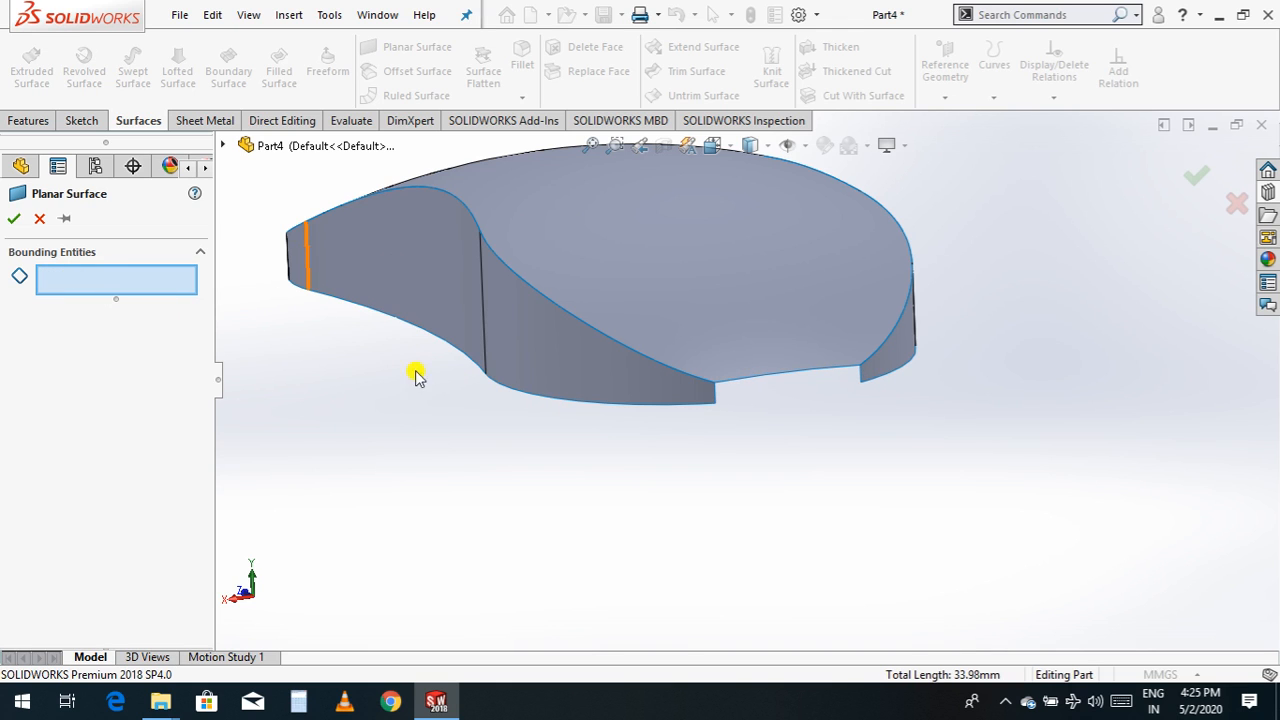
- Create a planar surface across the wall gap, bounded only by the gap's two vertical edges
left_click(715, 392)
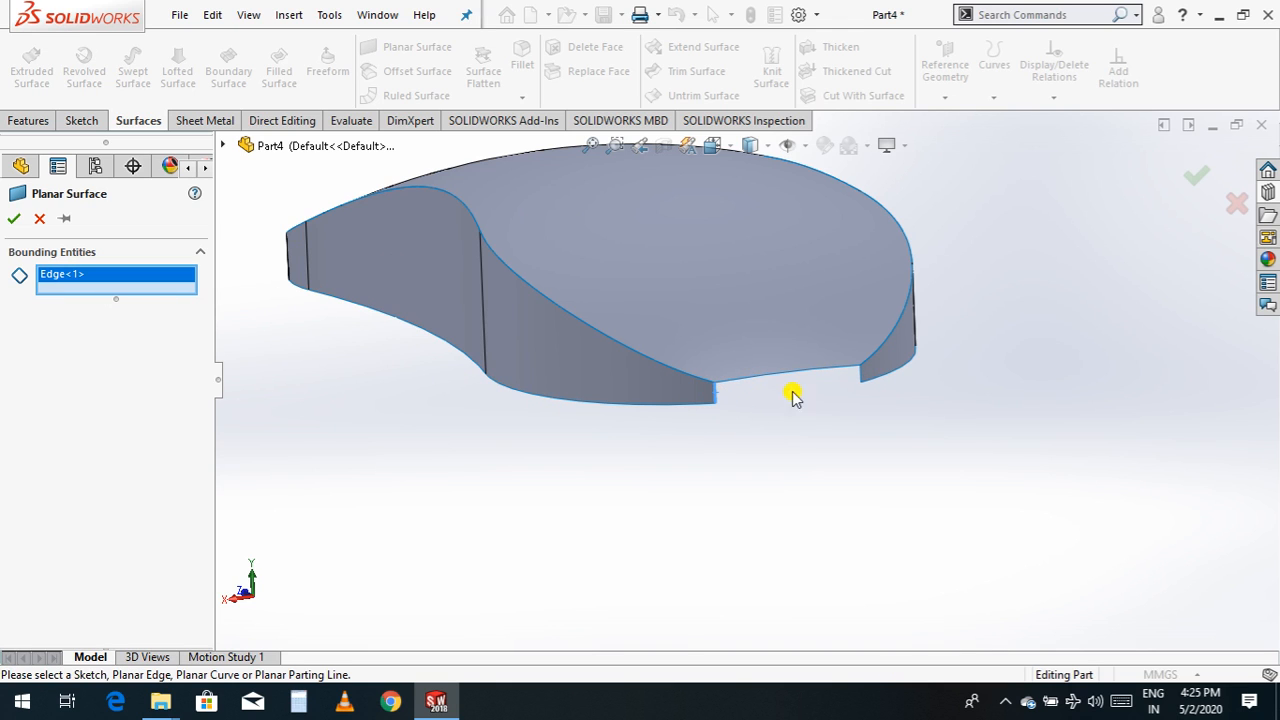
left_click(861, 378)
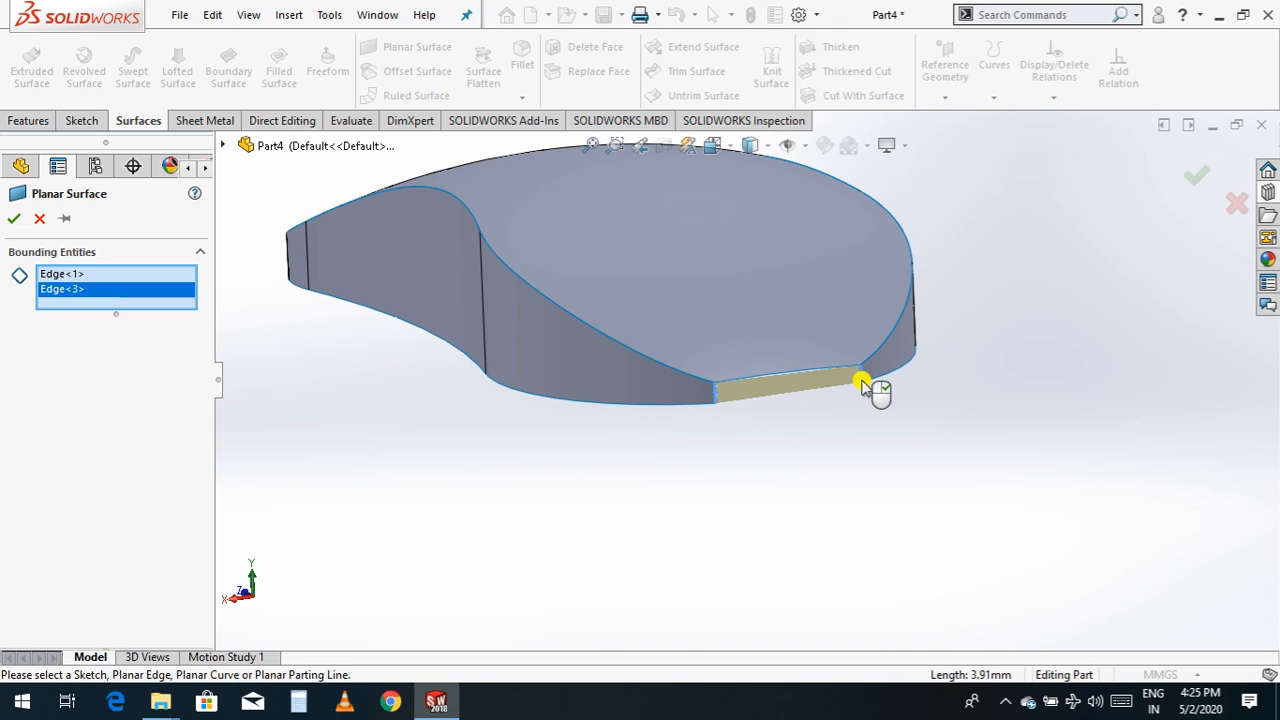
left_click(12, 218)
scroll(790, 400, "down", 4)
scroll(785, 397, "down", 2)
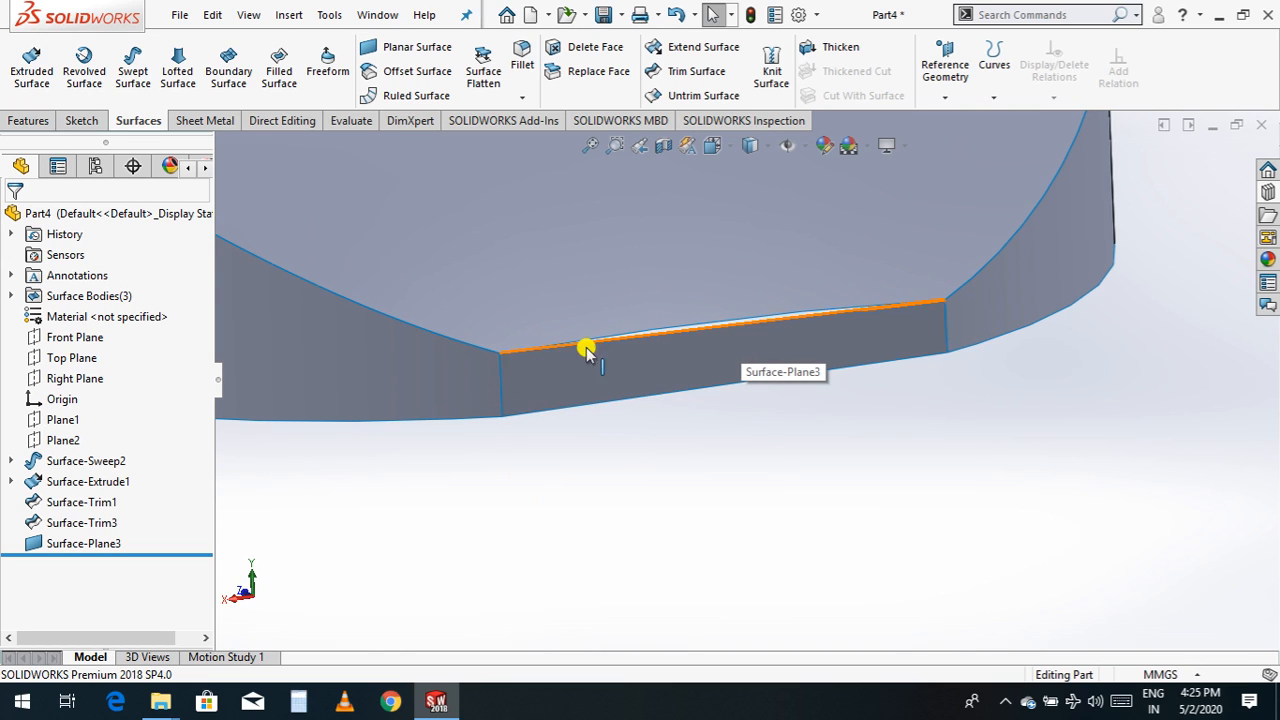
left_click(479, 376)
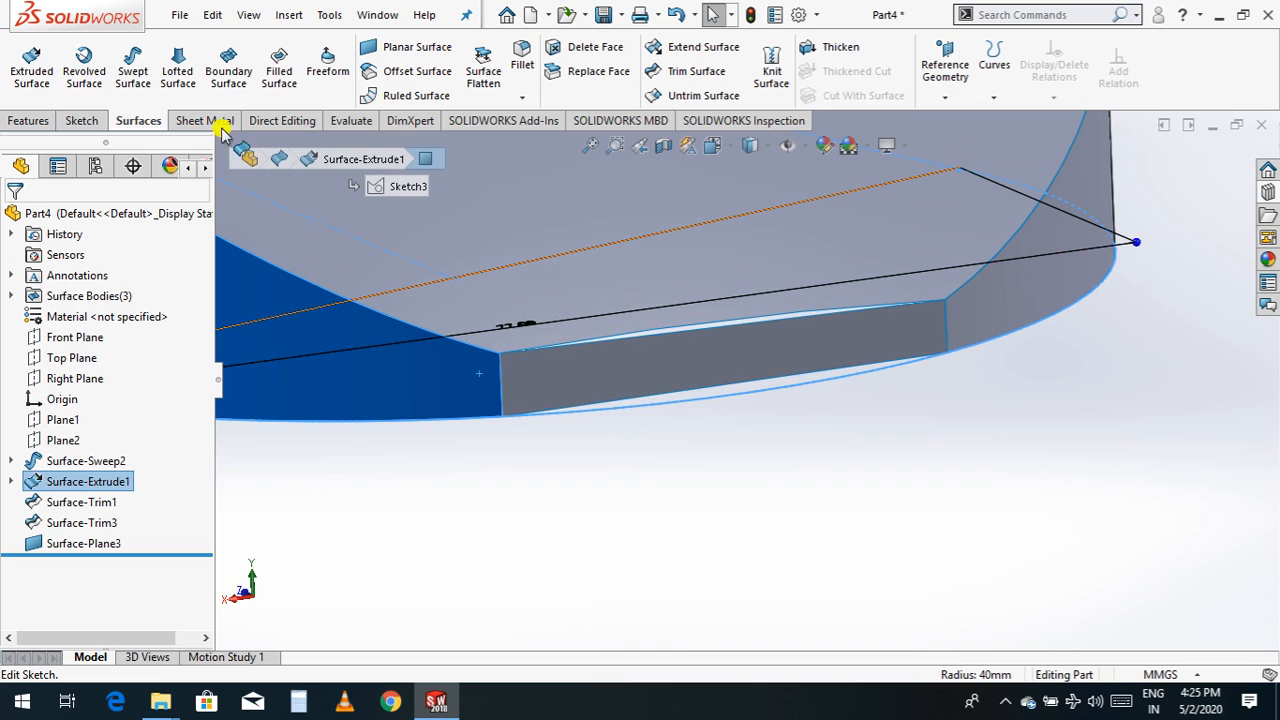
scroll(630, 487, "up", 2)
scroll(630, 487, "up", 4)
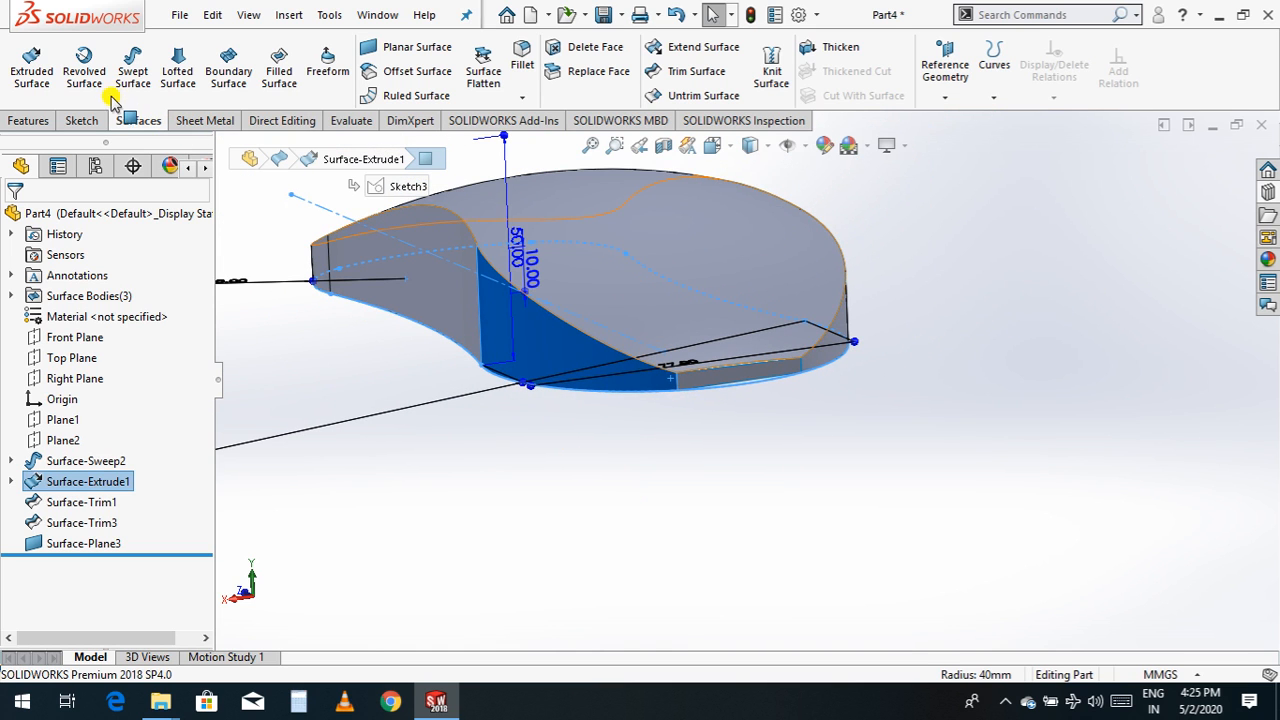
left_click(81, 120)
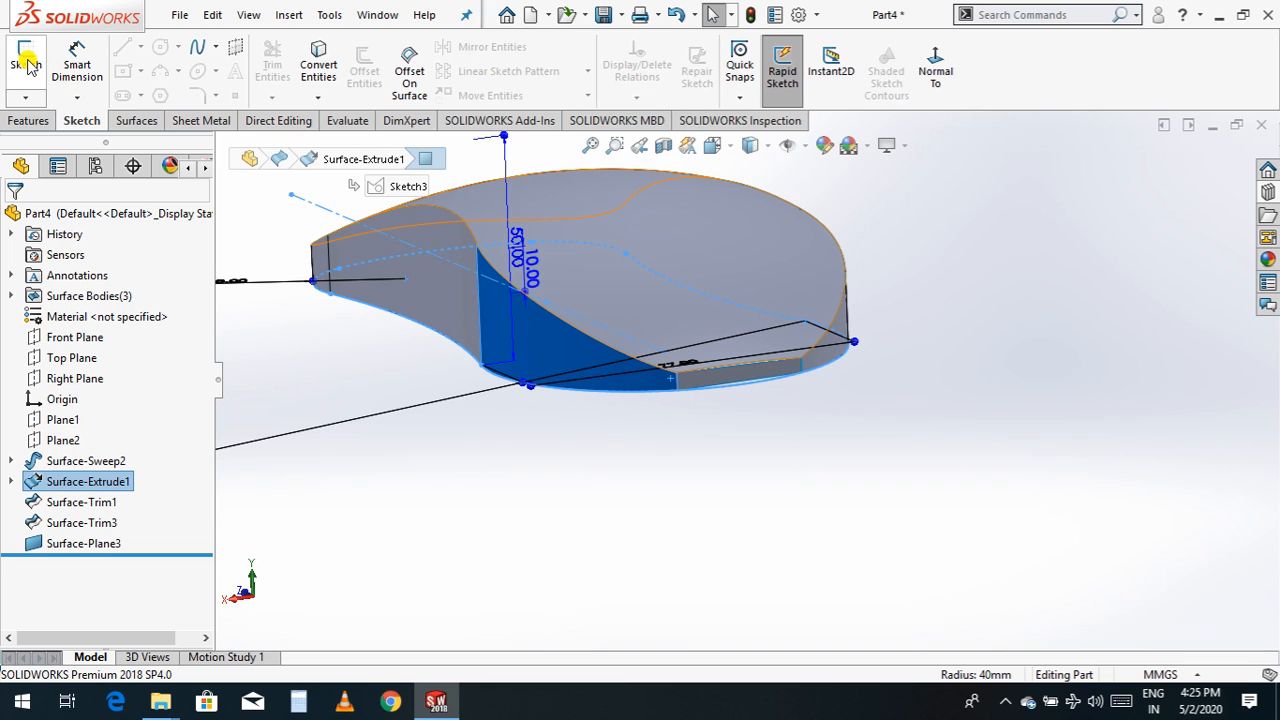
left_click(27, 65)
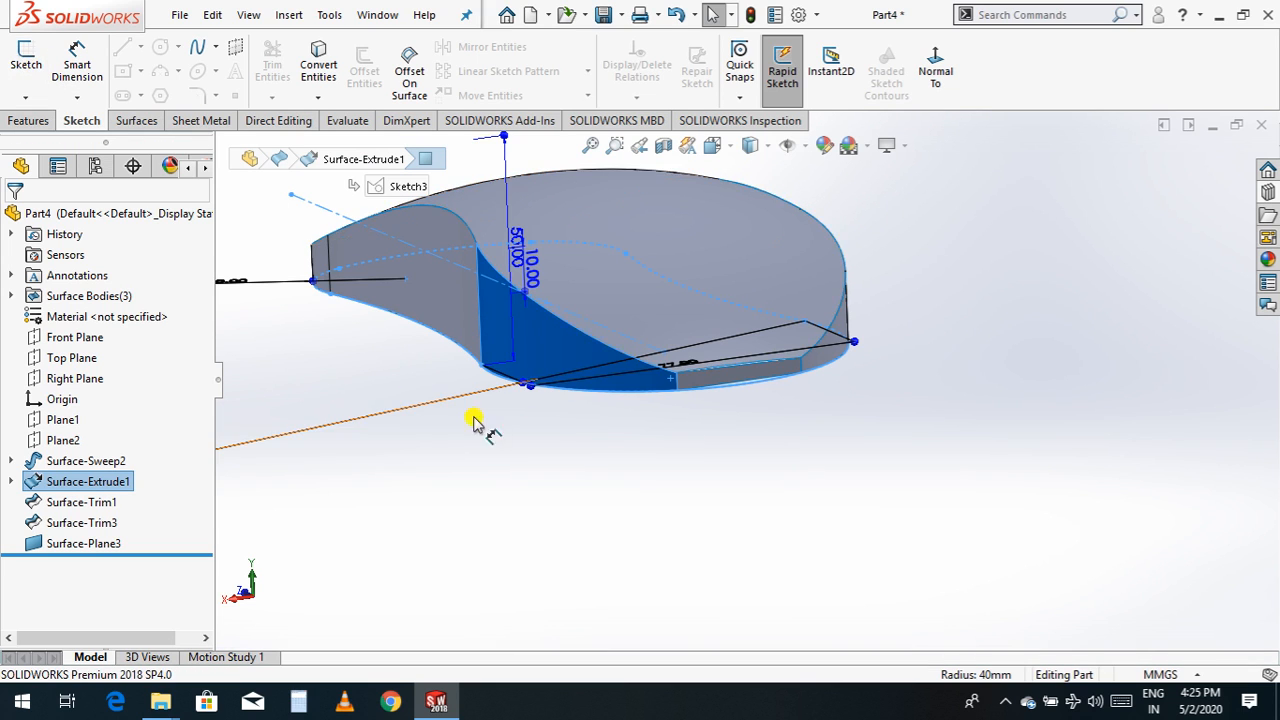
left_click(575, 440)
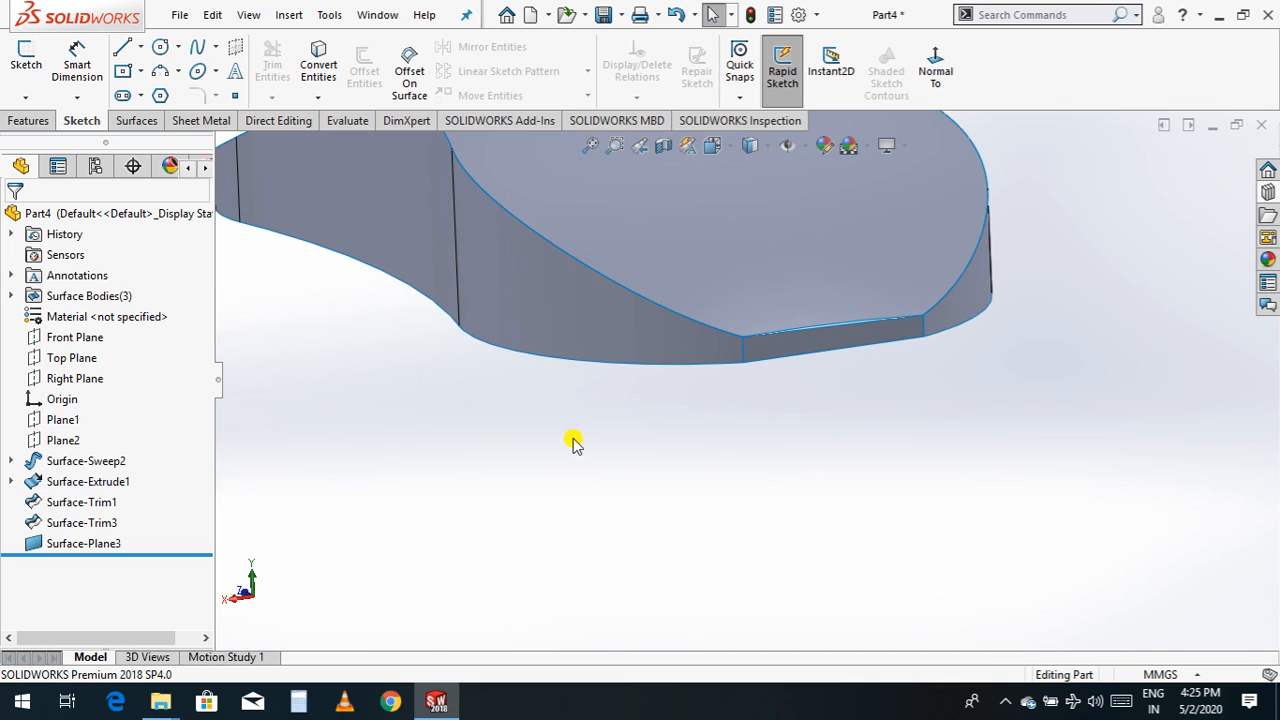
left_click(160, 71)
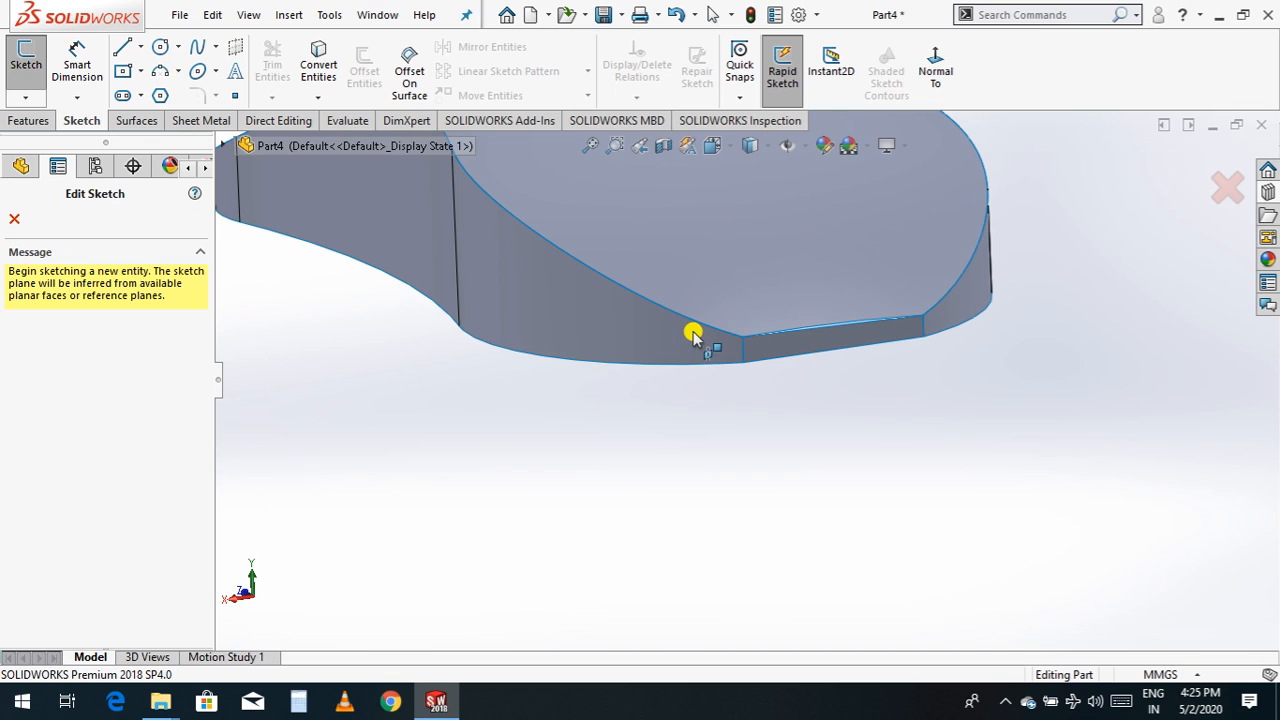
left_click(13, 220)
left_click(545, 316)
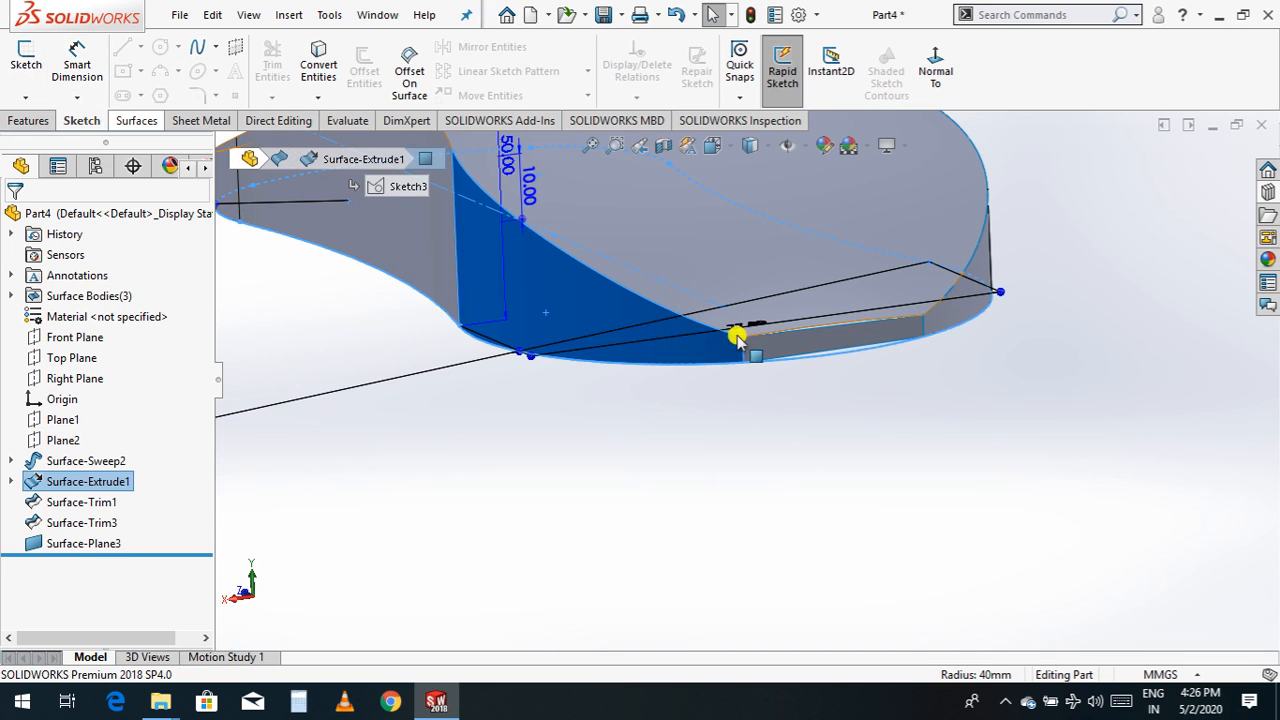
left_click(695, 327)
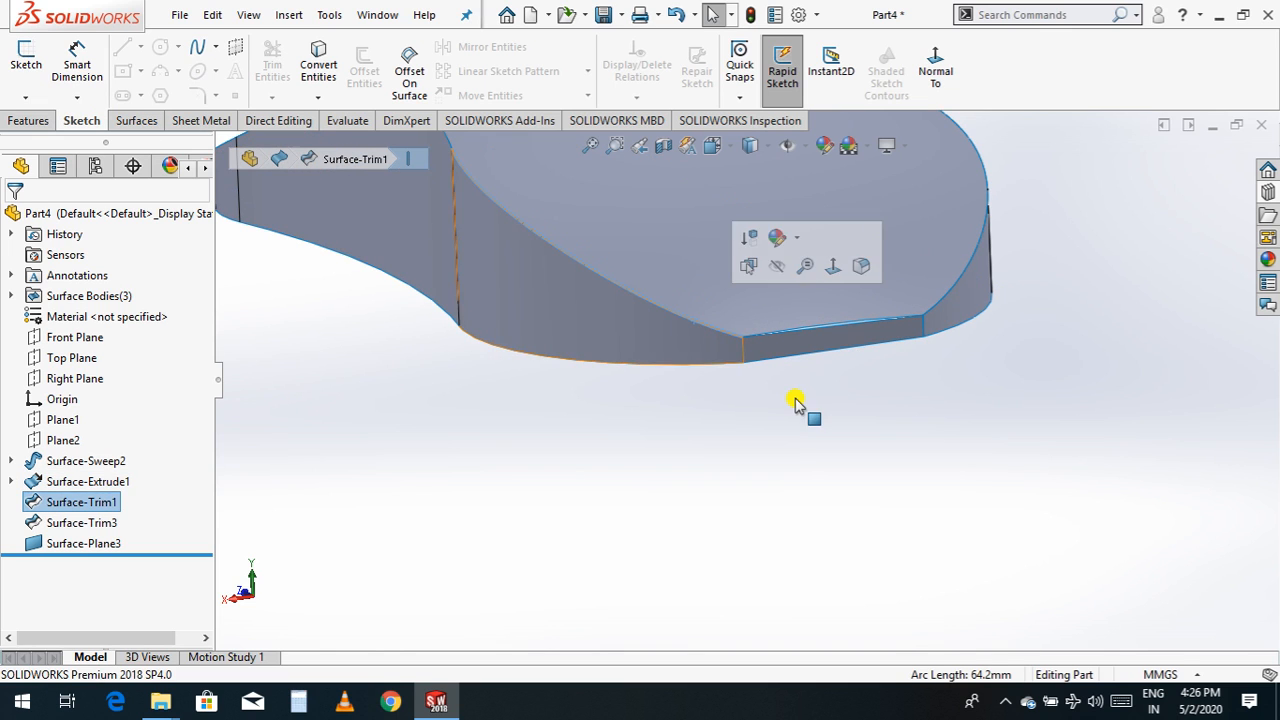
left_click(811, 472)
- Create a planar surface closing the body's open underside, bounded by all eight lower edges of the walls
scroll(814, 494, "up", 5)
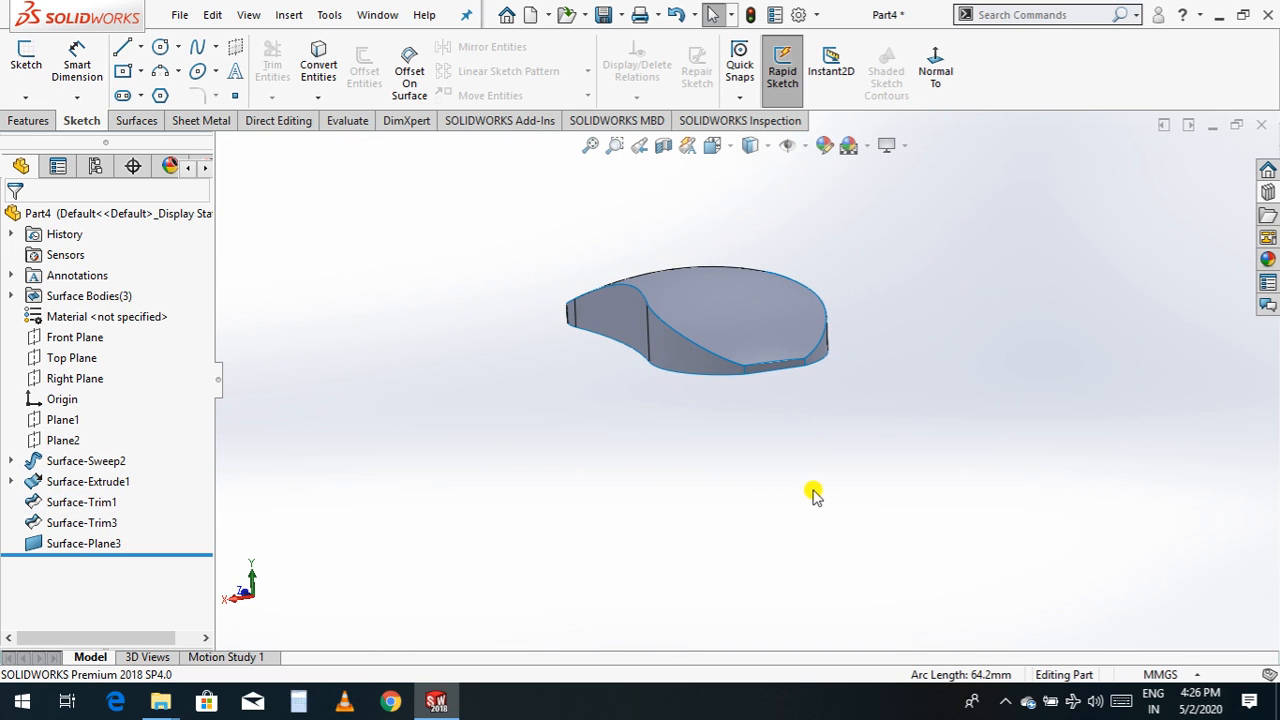
right_click(571, 451)
left_click(640, 514)
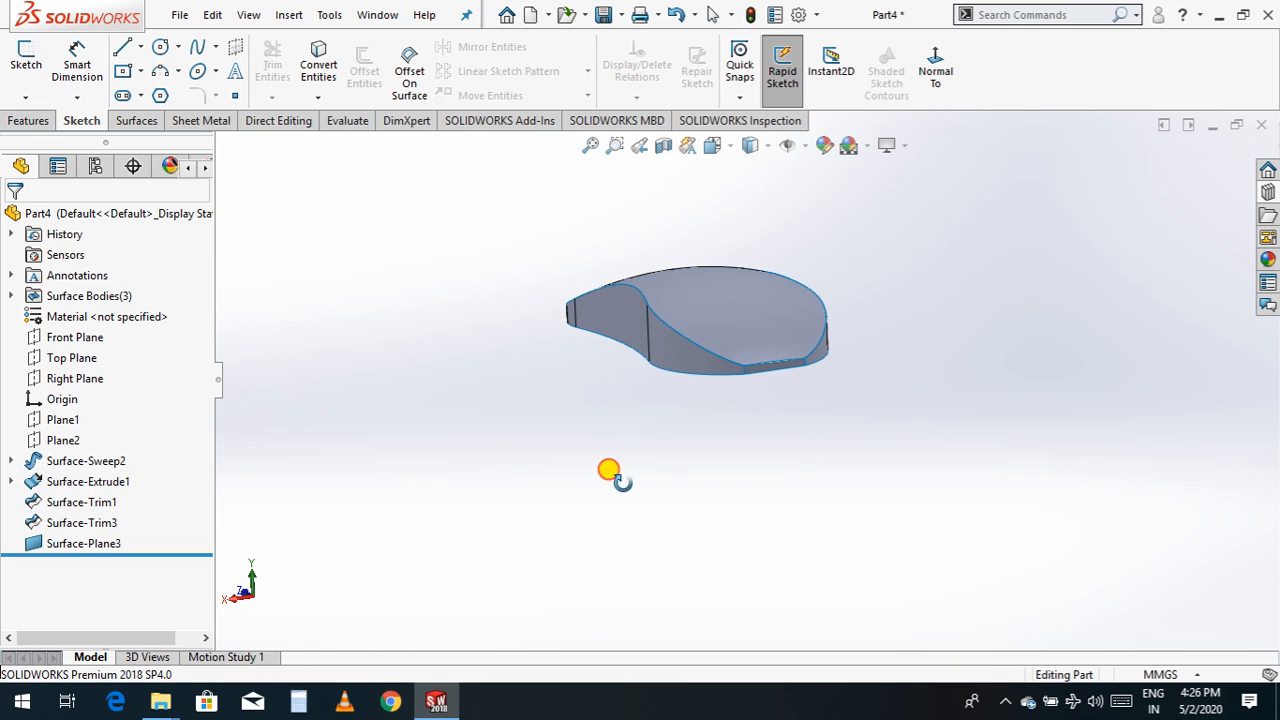
left_click_drag(609, 471, 753, 309)
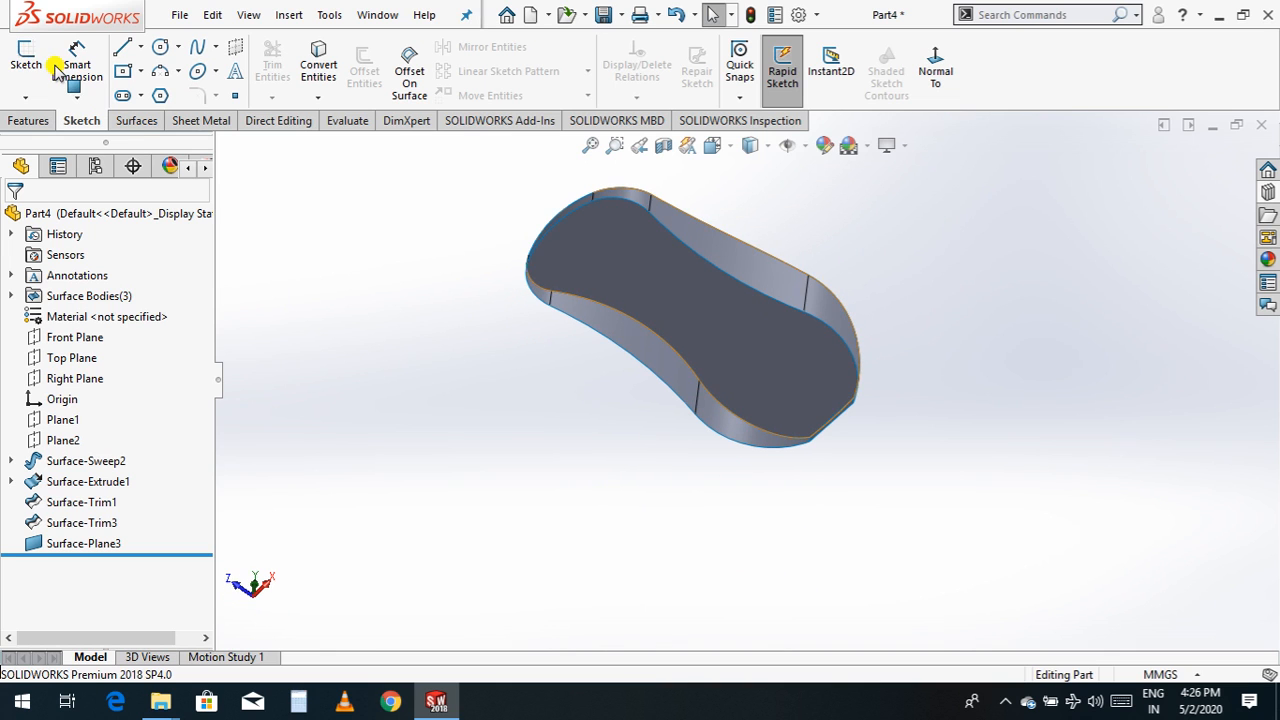
left_click(134, 121)
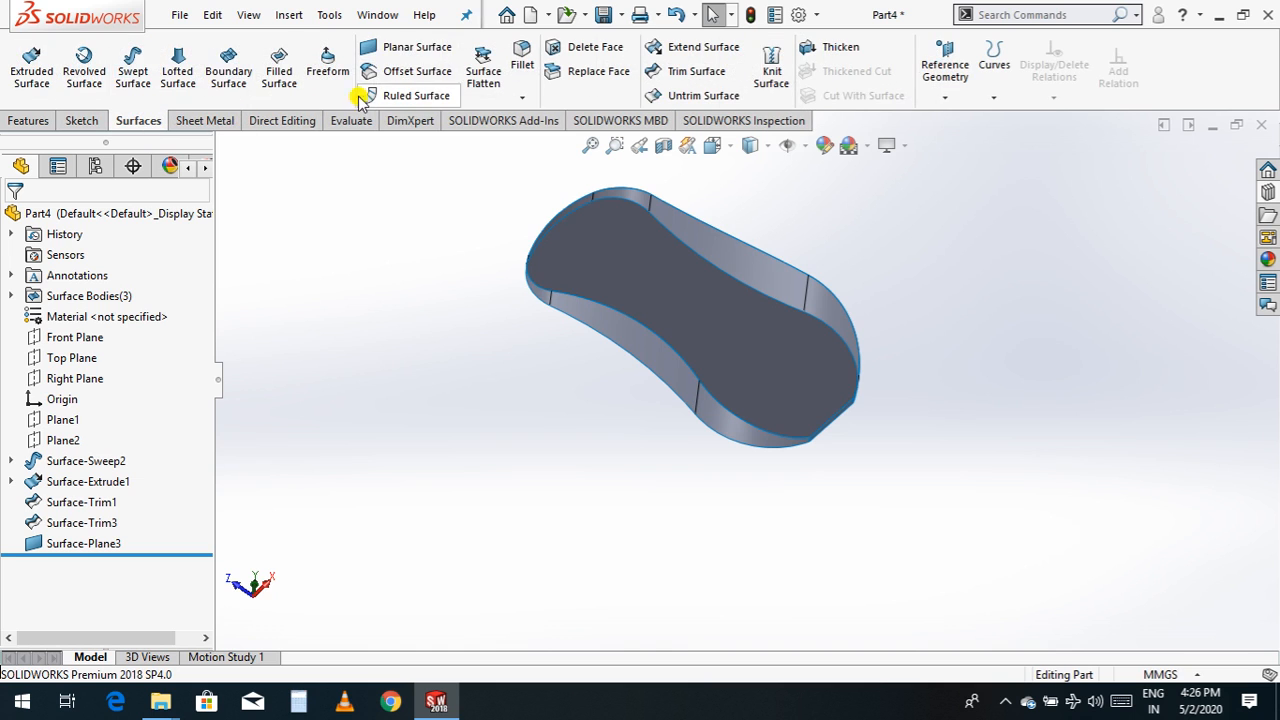
left_click(573, 217)
left_click(642, 224)
left_click(694, 269)
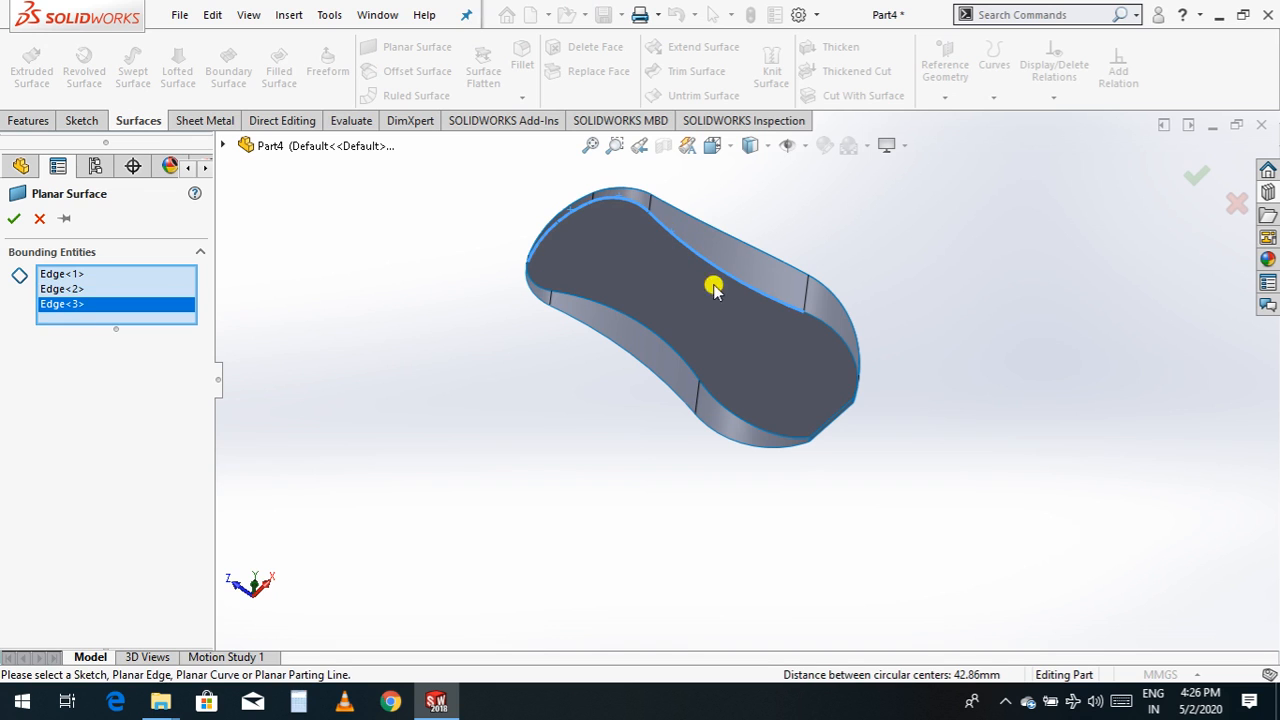
left_click(836, 334)
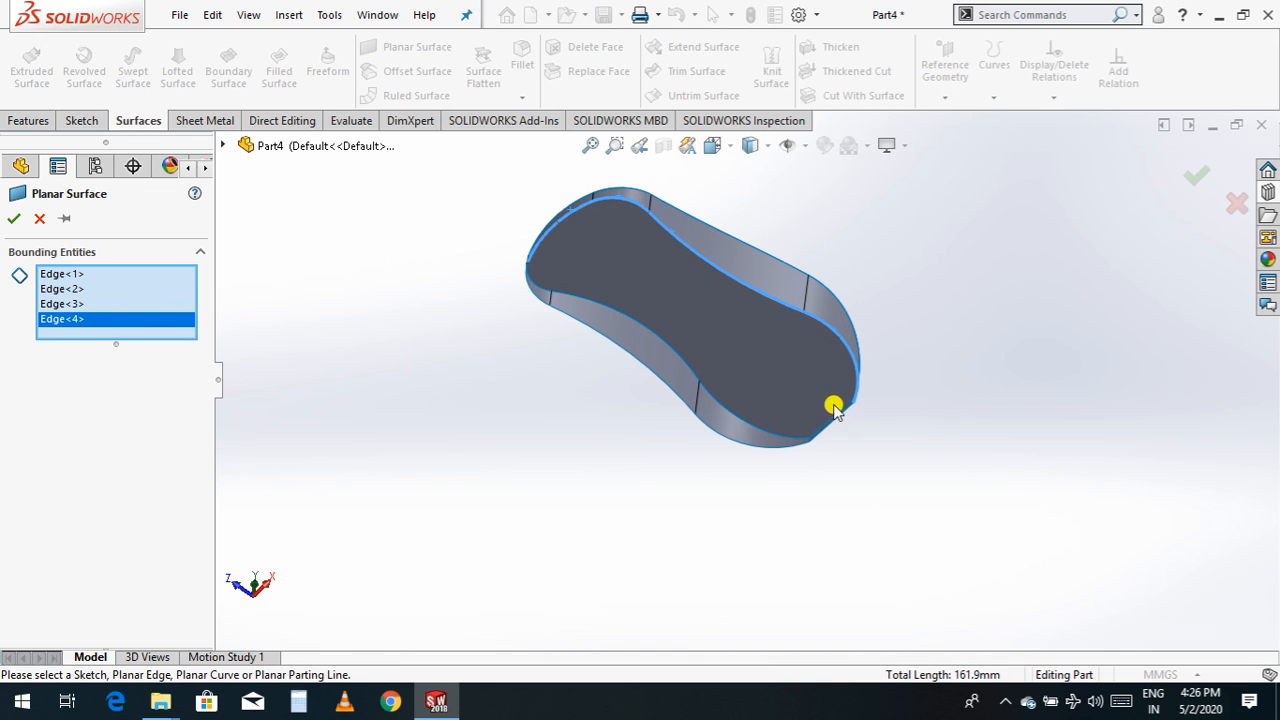
scroll(837, 417, "down", 5)
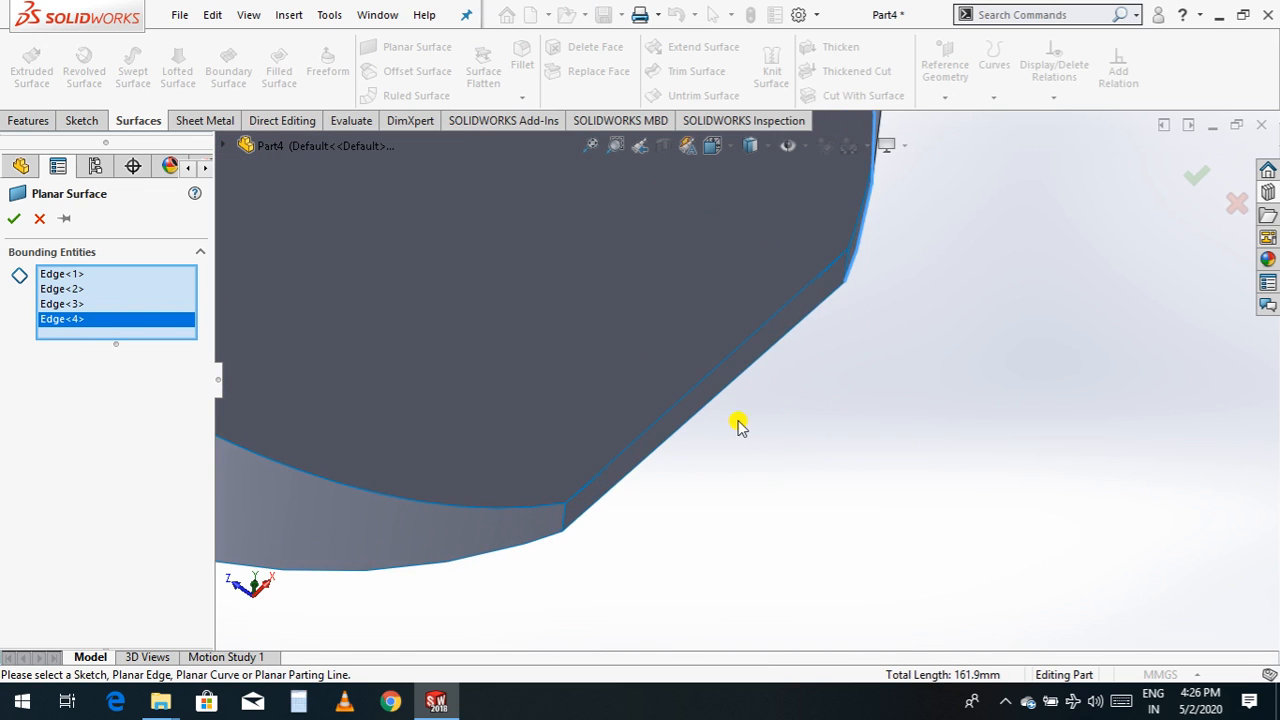
scroll(740, 423, "up", 1)
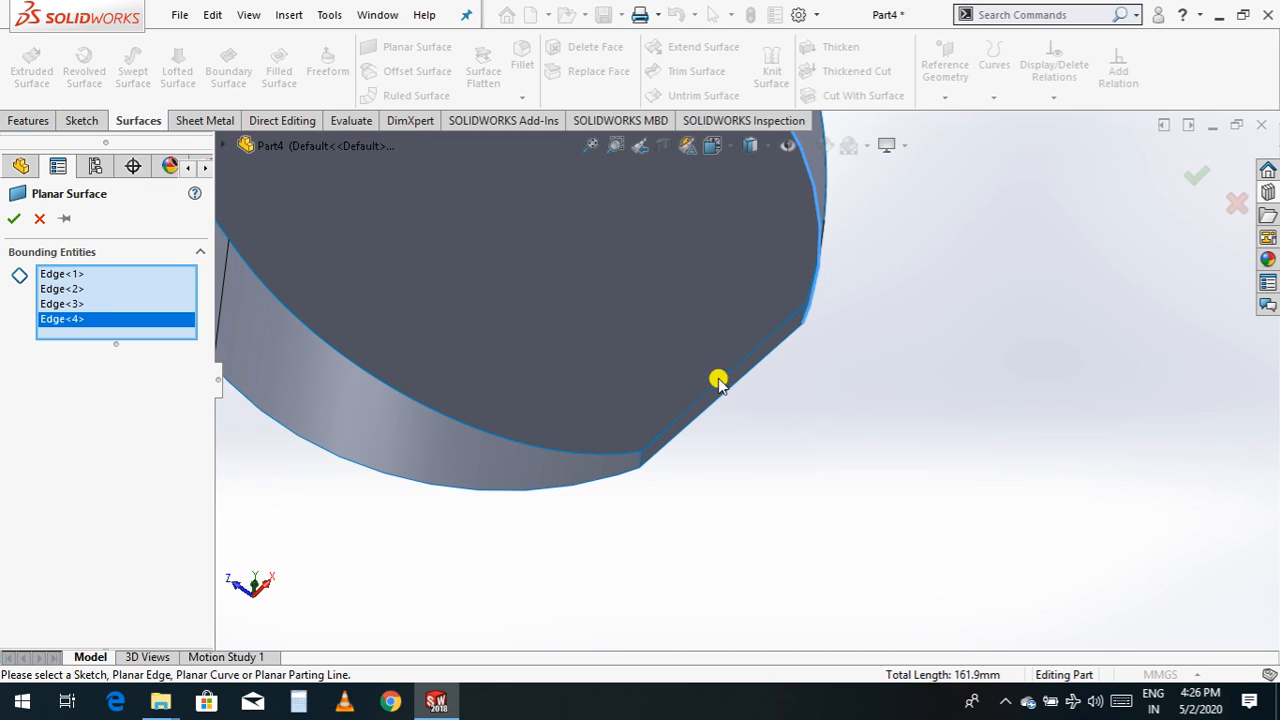
left_click(718, 402)
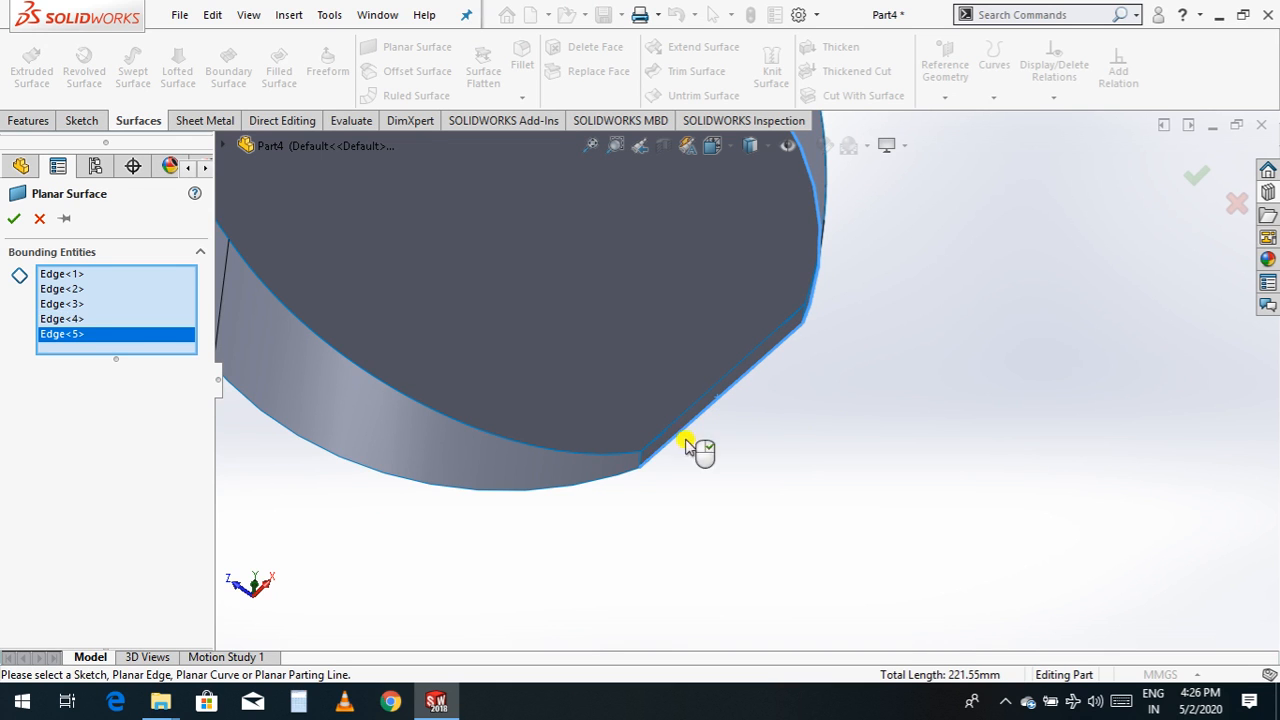
left_click(598, 484)
middle_click_drag(598, 484, 518, 336)
left_click(523, 334)
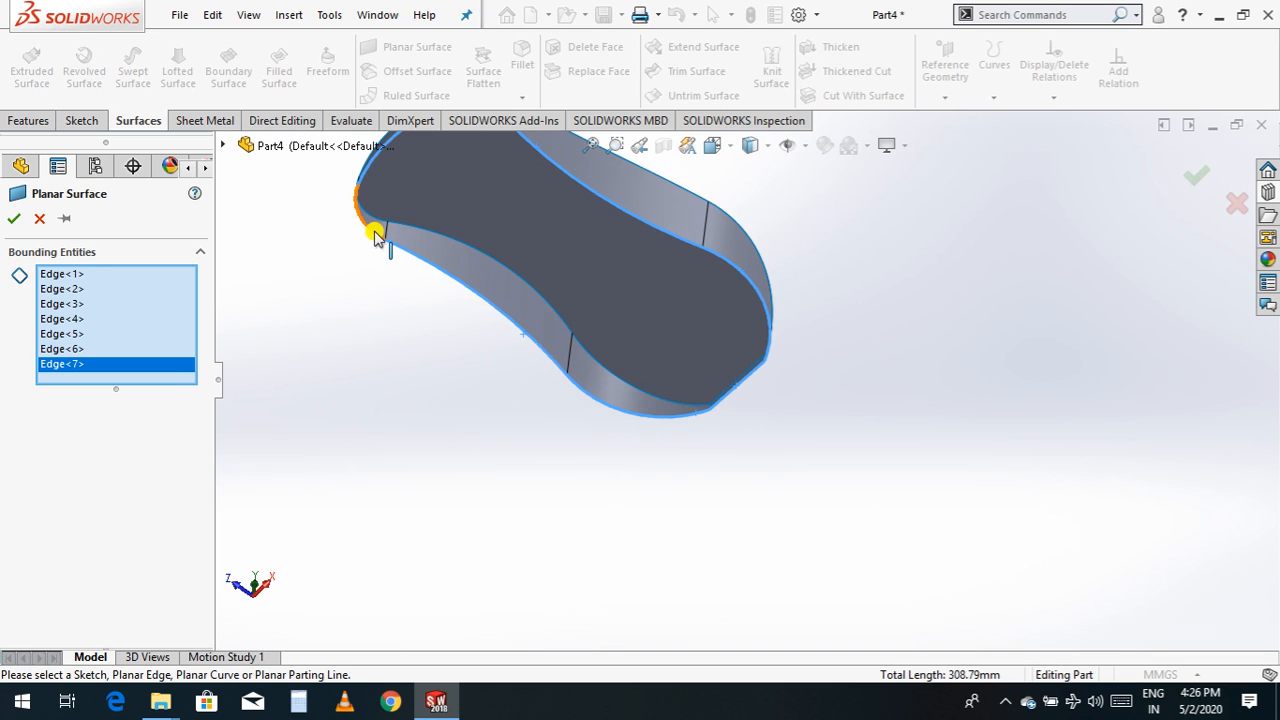
left_click(375, 233)
left_click(14, 217)
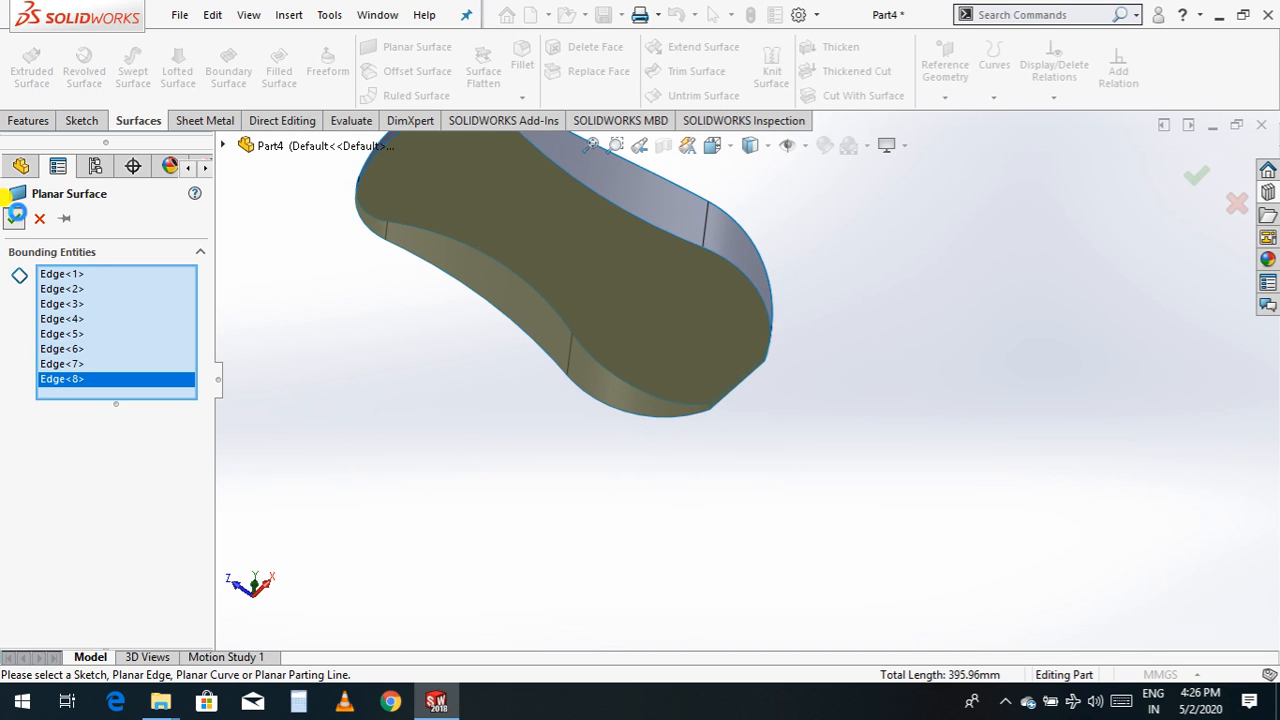
- Examine the closed surface body from the side, above and below, including a close look at its walls and edges
right_click(789, 388)
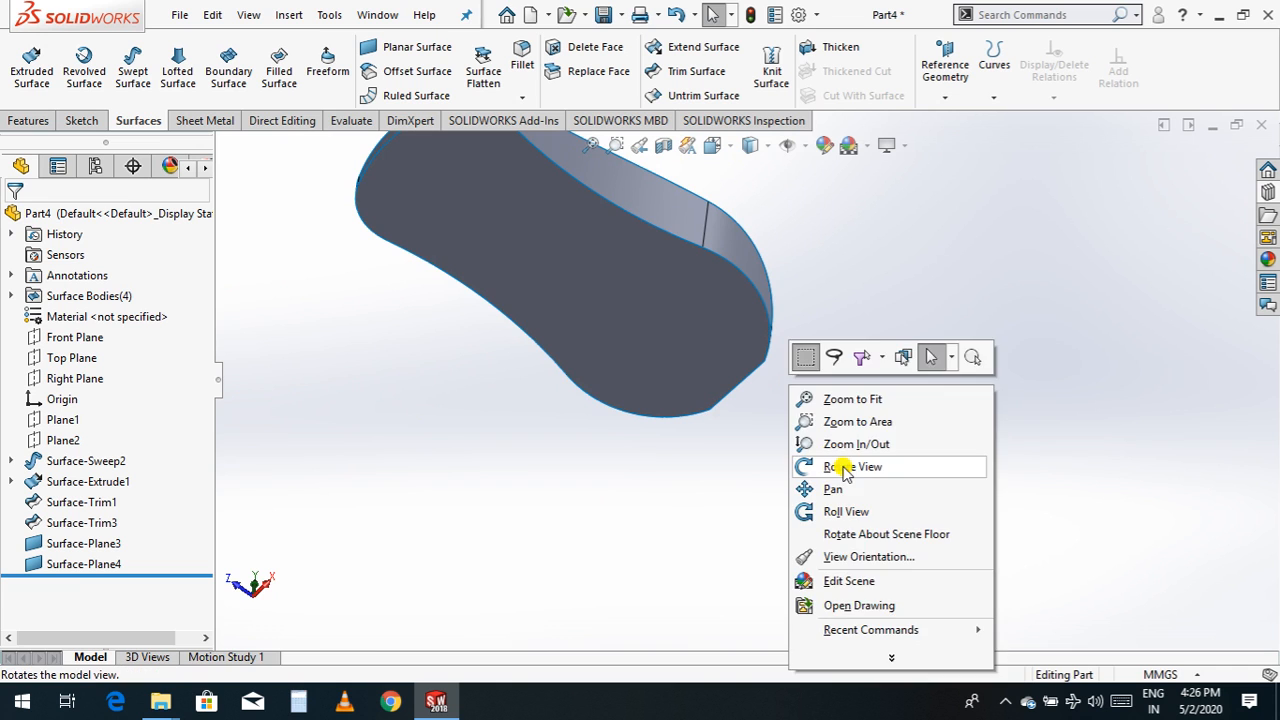
left_click(847, 467)
left_click_drag(847, 476, 841, 521)
middle_click_drag(785, 531, 695, 517)
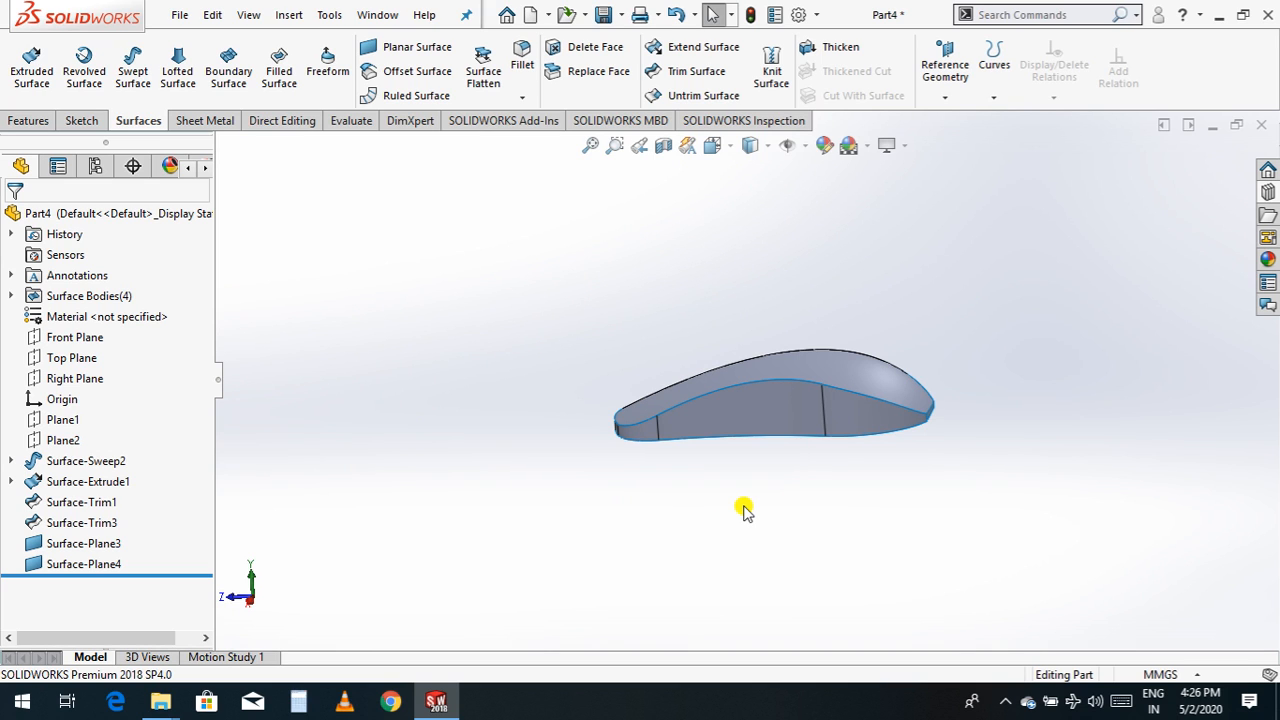
scroll(743, 510, "down", 3)
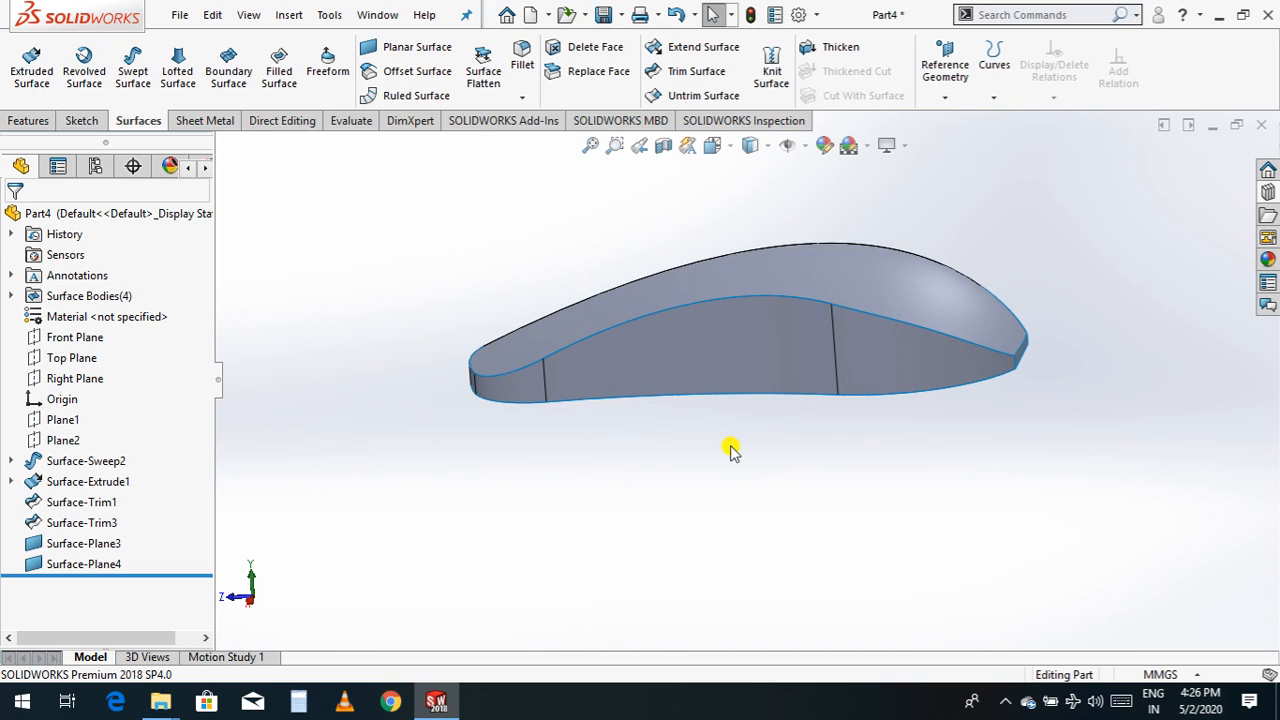
right_click(641, 476)
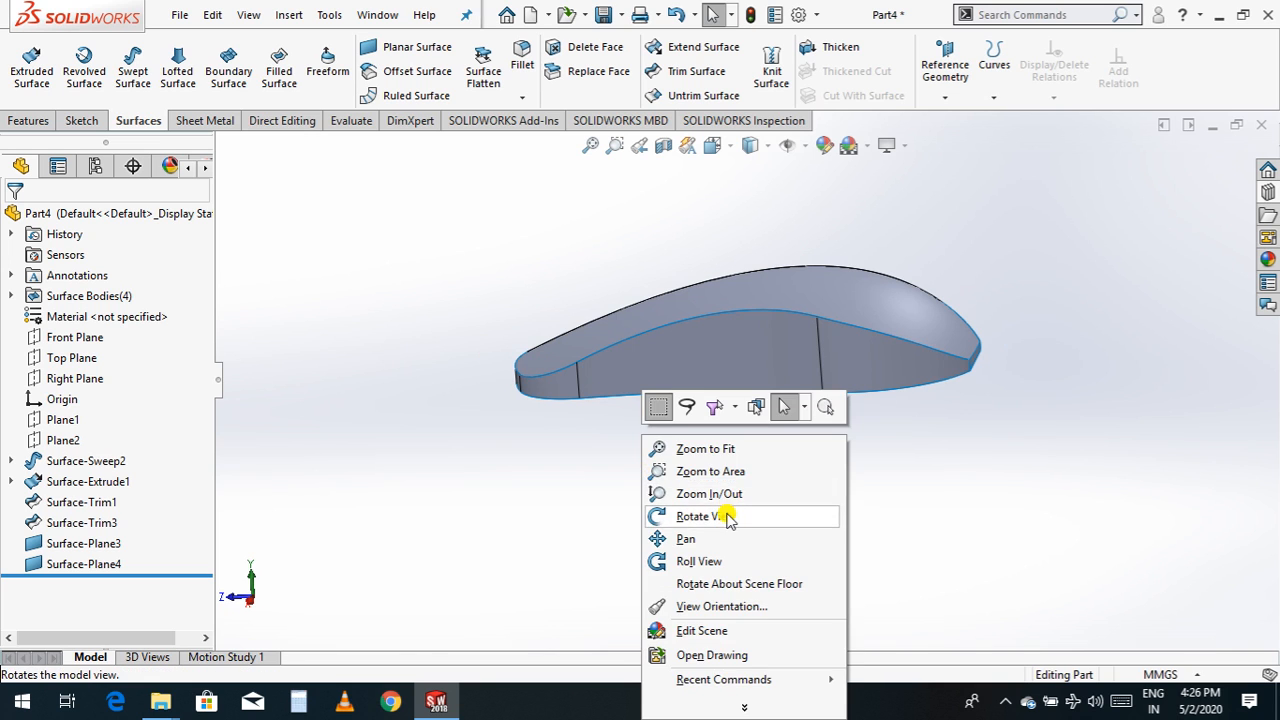
left_click(725, 514)
left_click_drag(694, 480, 737, 534)
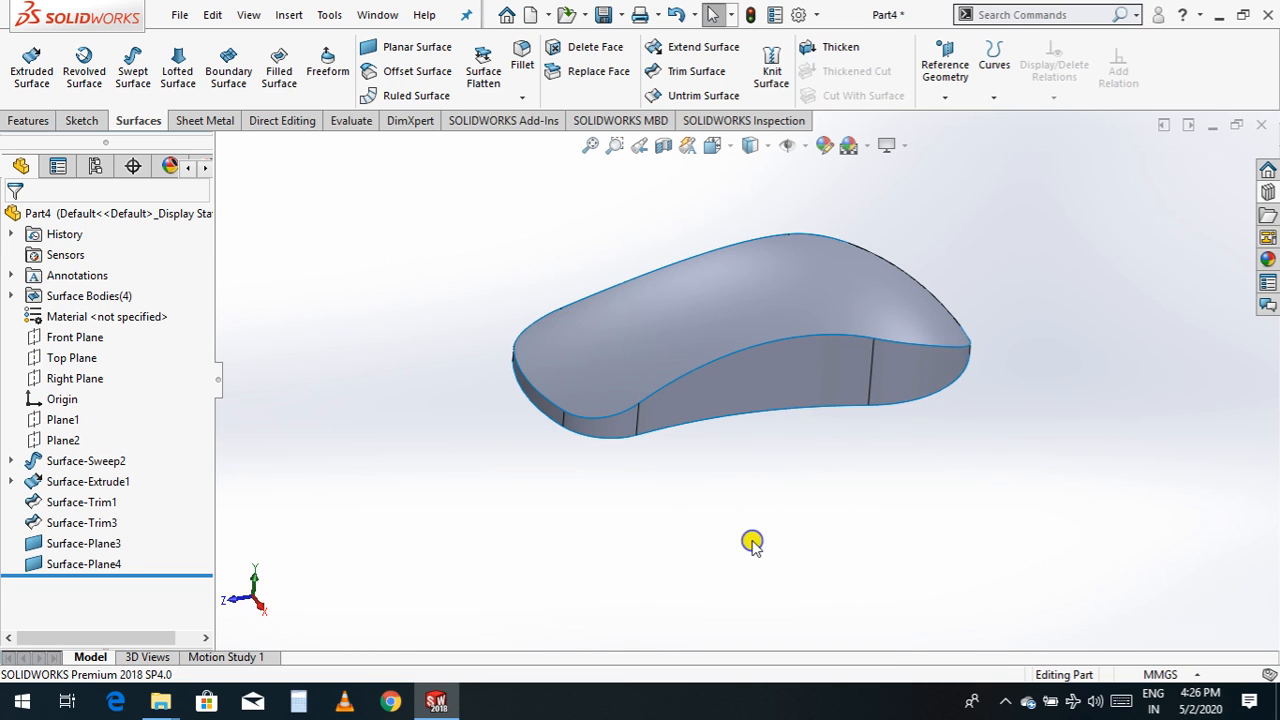
right_click(752, 543)
left_click(808, 566)
left_click_drag(800, 540, 663, 506)
right_click(670, 510)
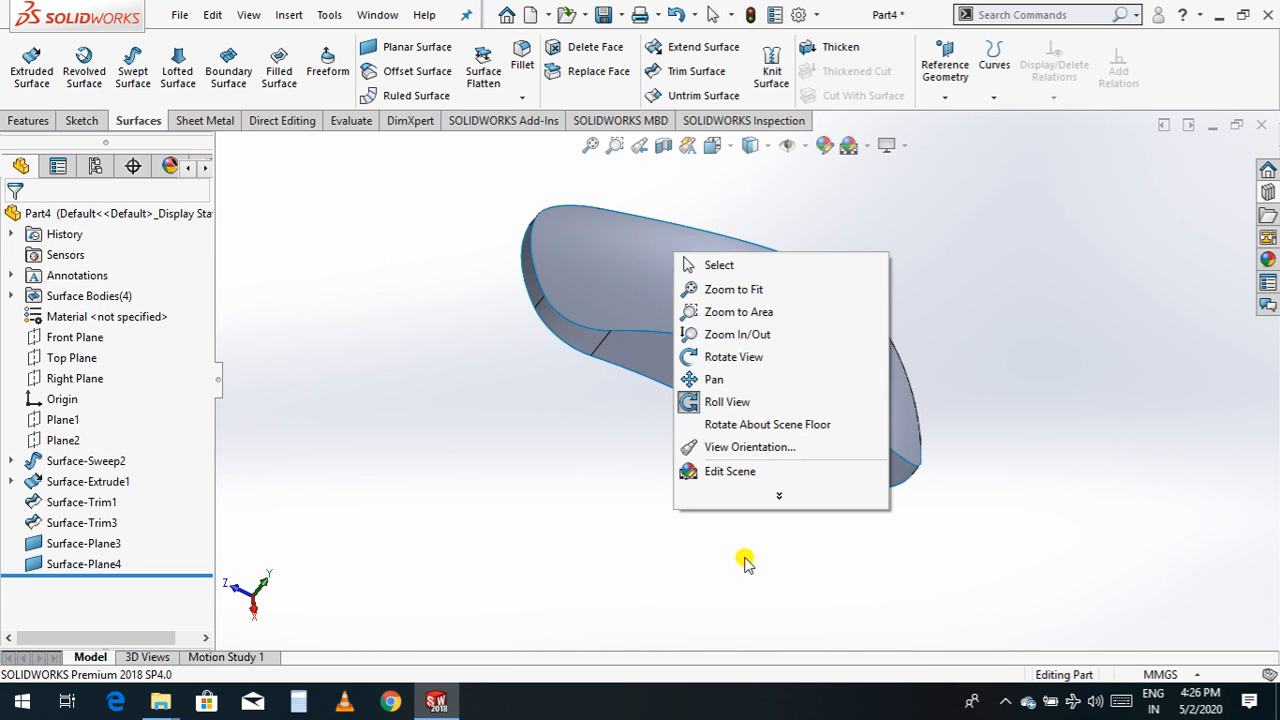
left_click(750, 357)
left_click_drag(930, 526, 835, 344)
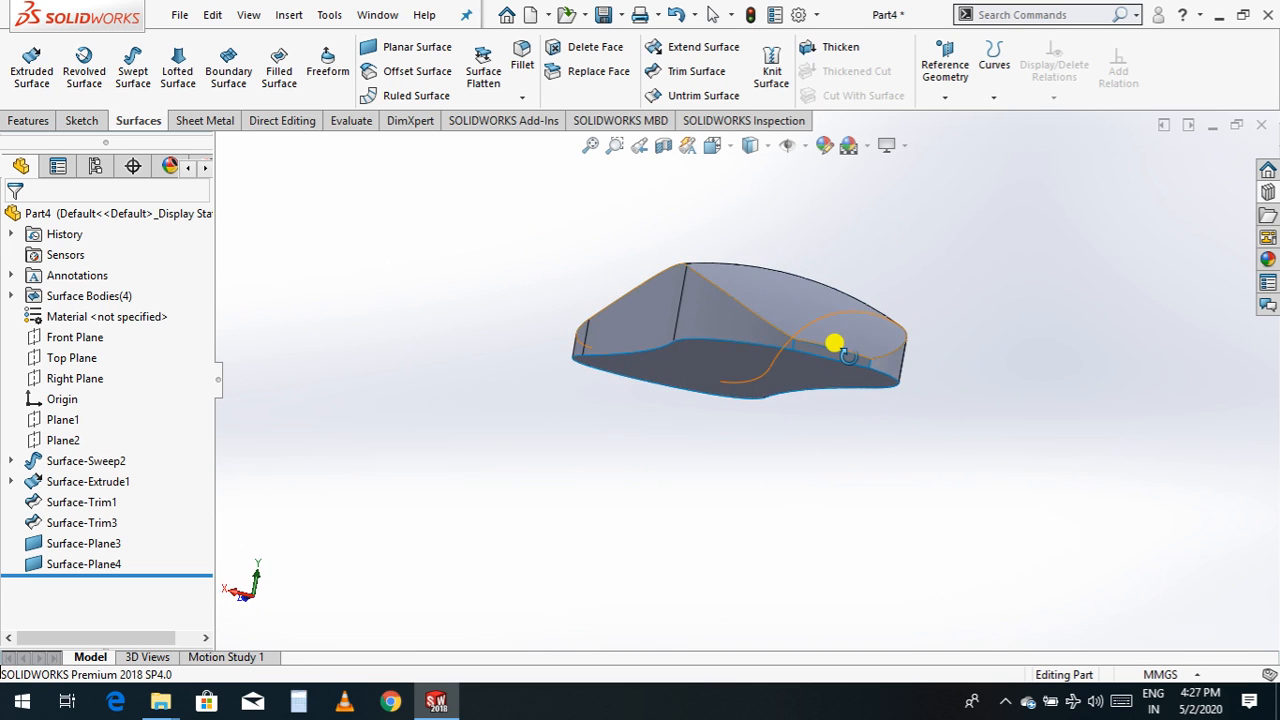
scroll(835, 344, "down", 10)
scroll(706, 370, "up", 5)
scroll(717, 368, "up", 5)
- Undo the planar surfaces, both surface trims and the extruded wall, back to the swept surface and the closed outline sketch
key("ctrl+z")
key("ctrl+z")
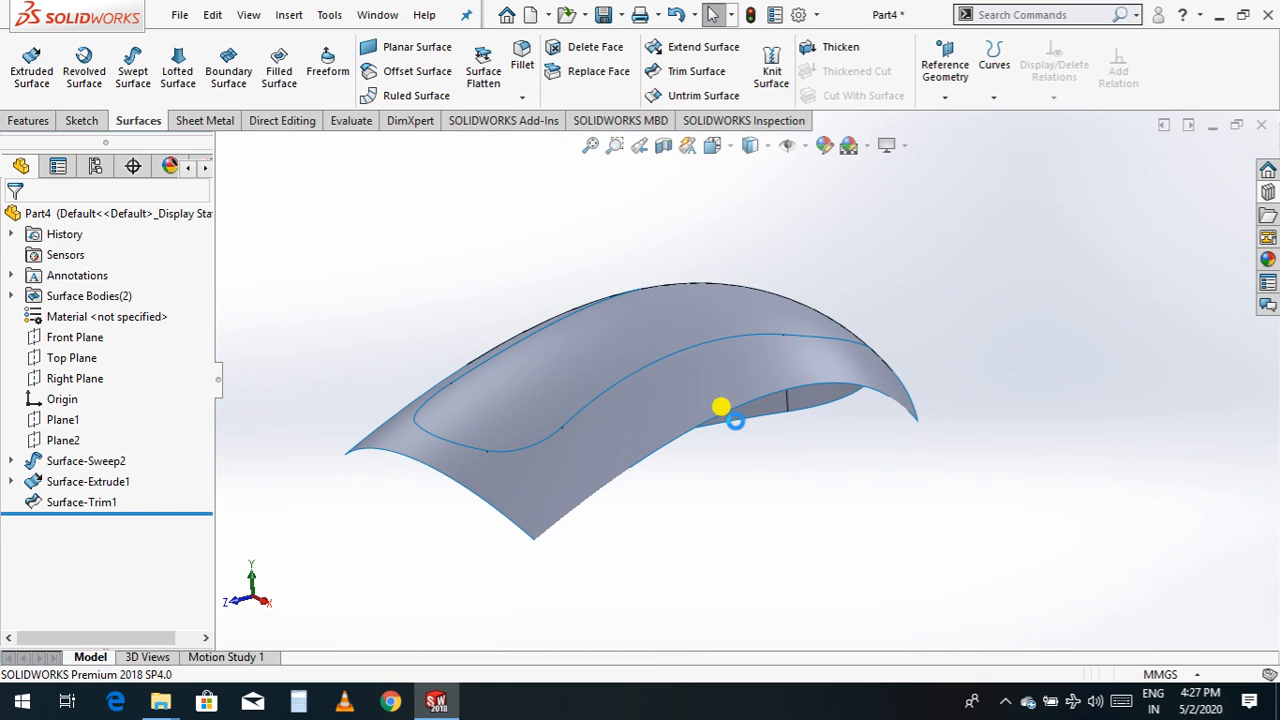
key("ctrl+z")
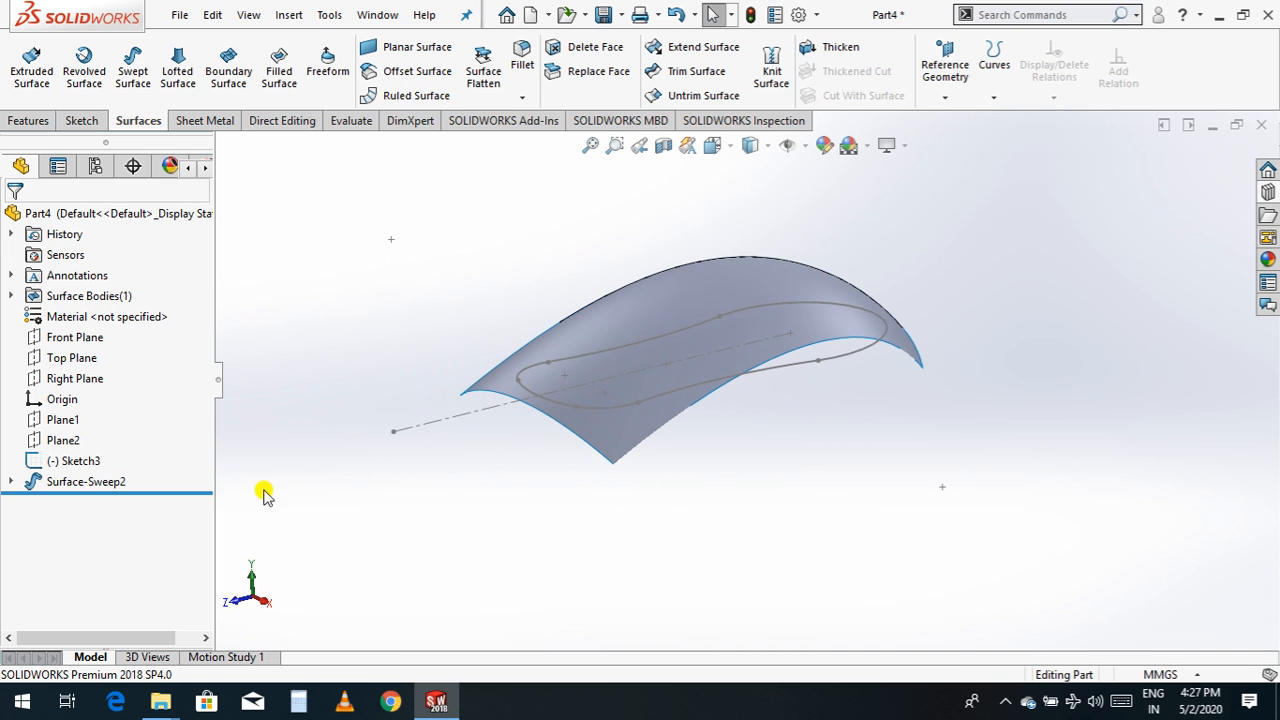
- Extrude the closed outline sketch as a surface, blind 50 mm from the sketch plane with a 10° draft
left_click(28, 78)
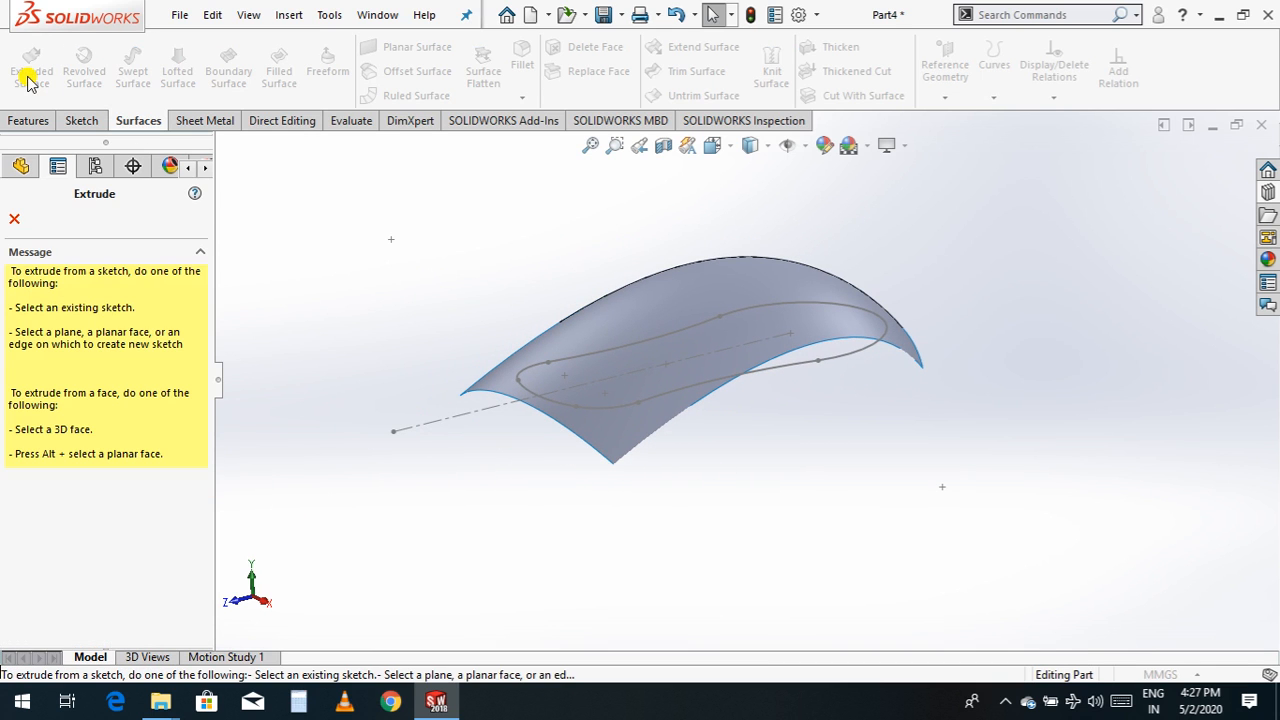
left_click(797, 367)
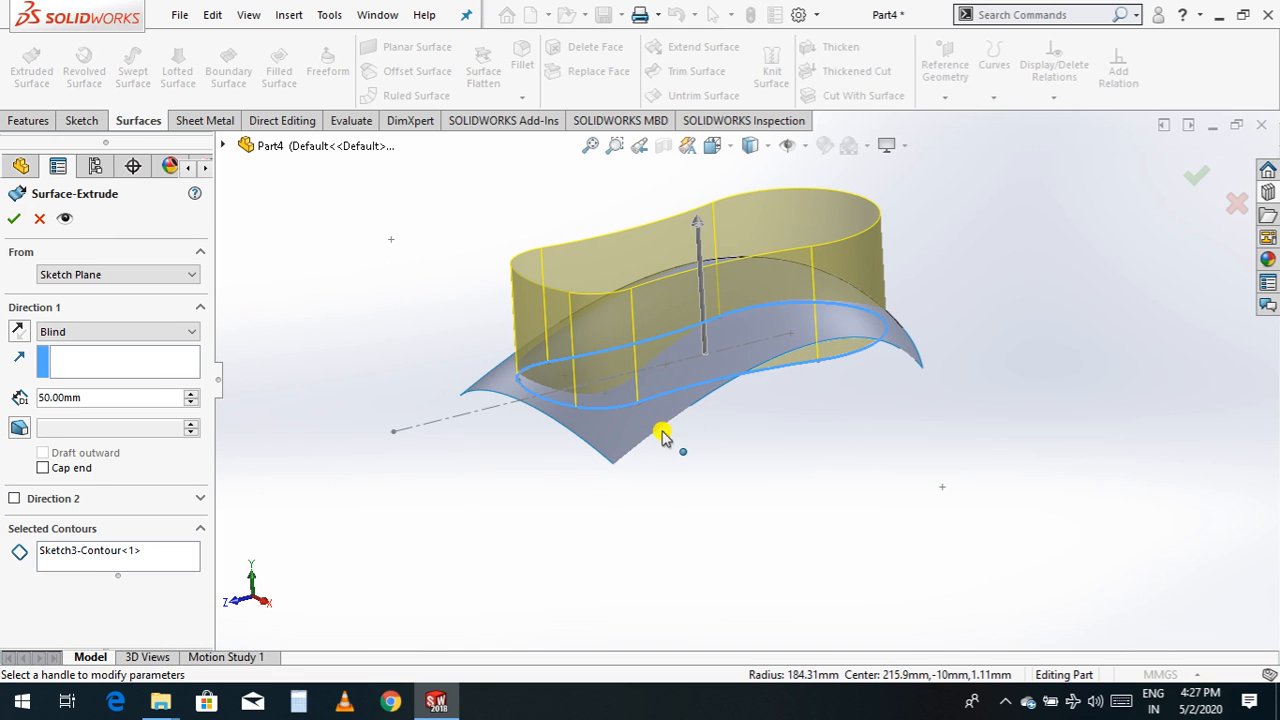
left_click(24, 428)
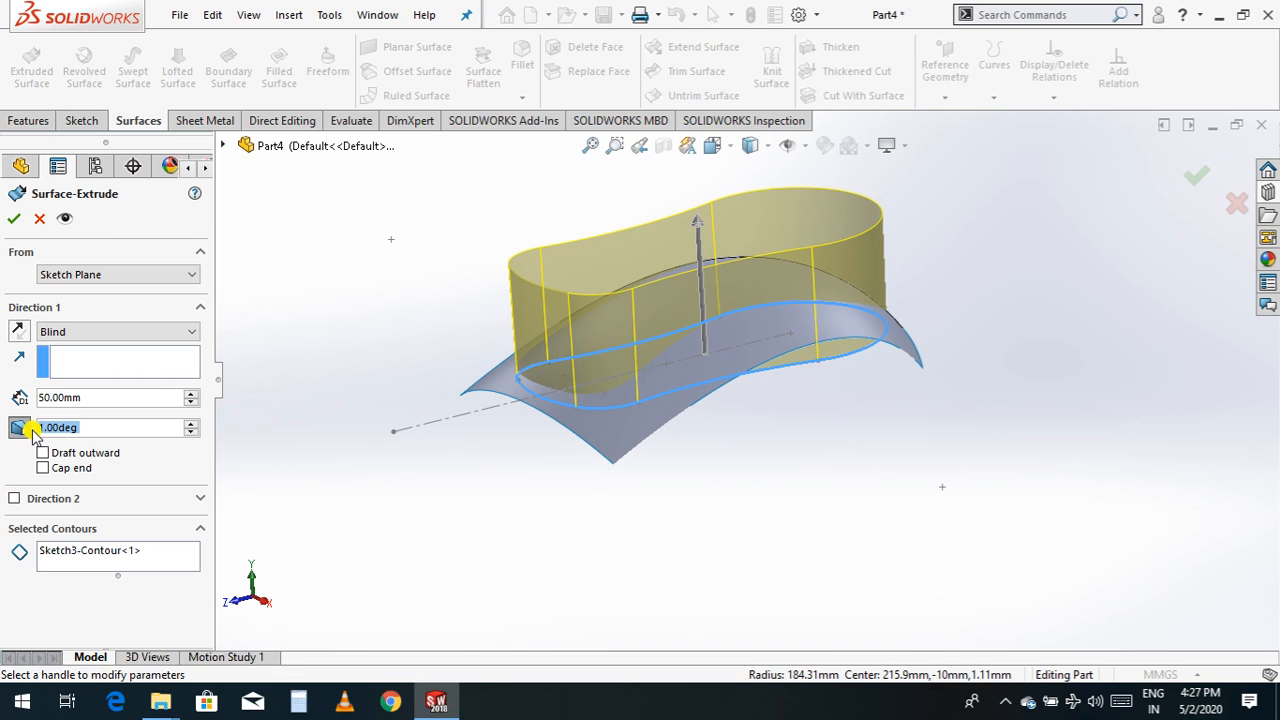
type("10")
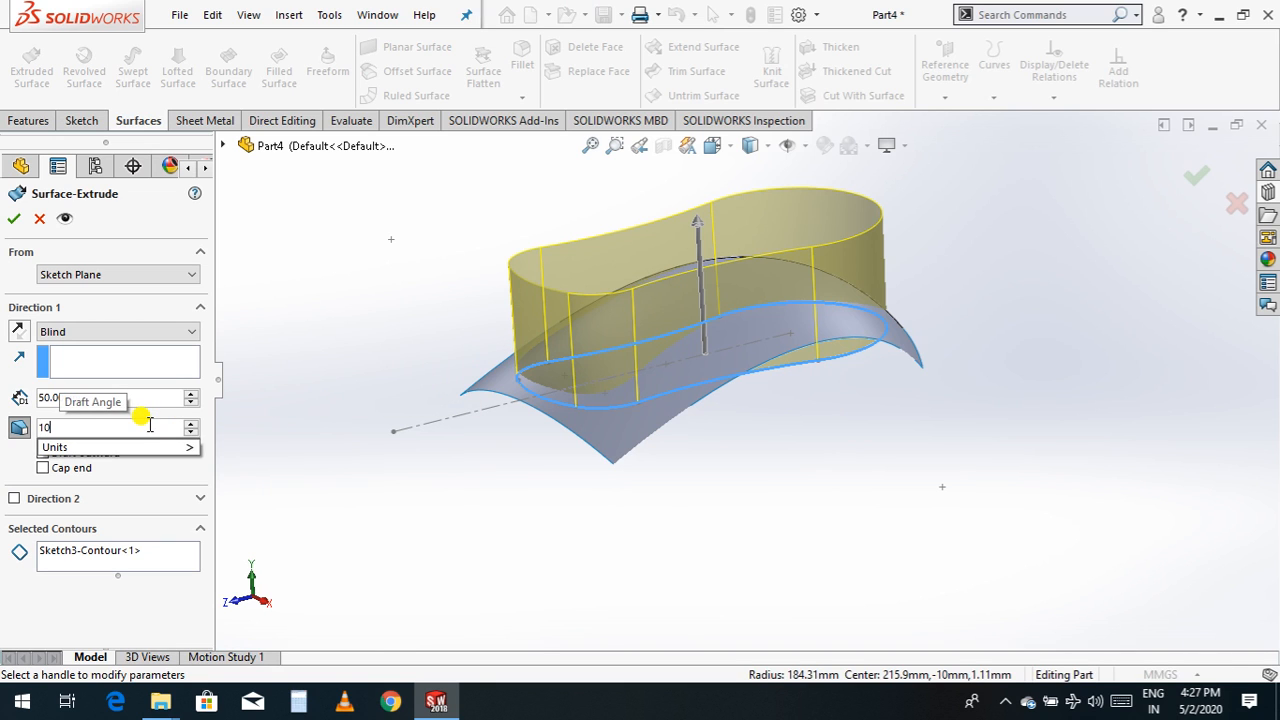
key("Return")
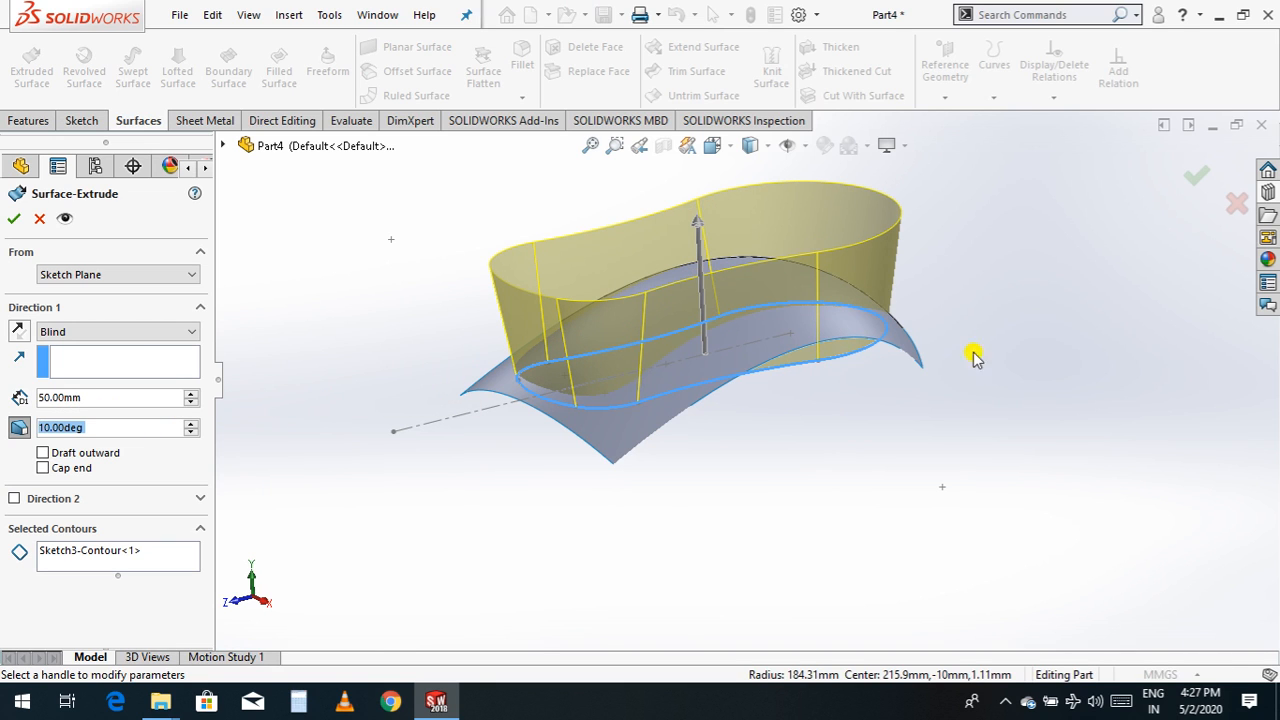
left_click(15, 221)
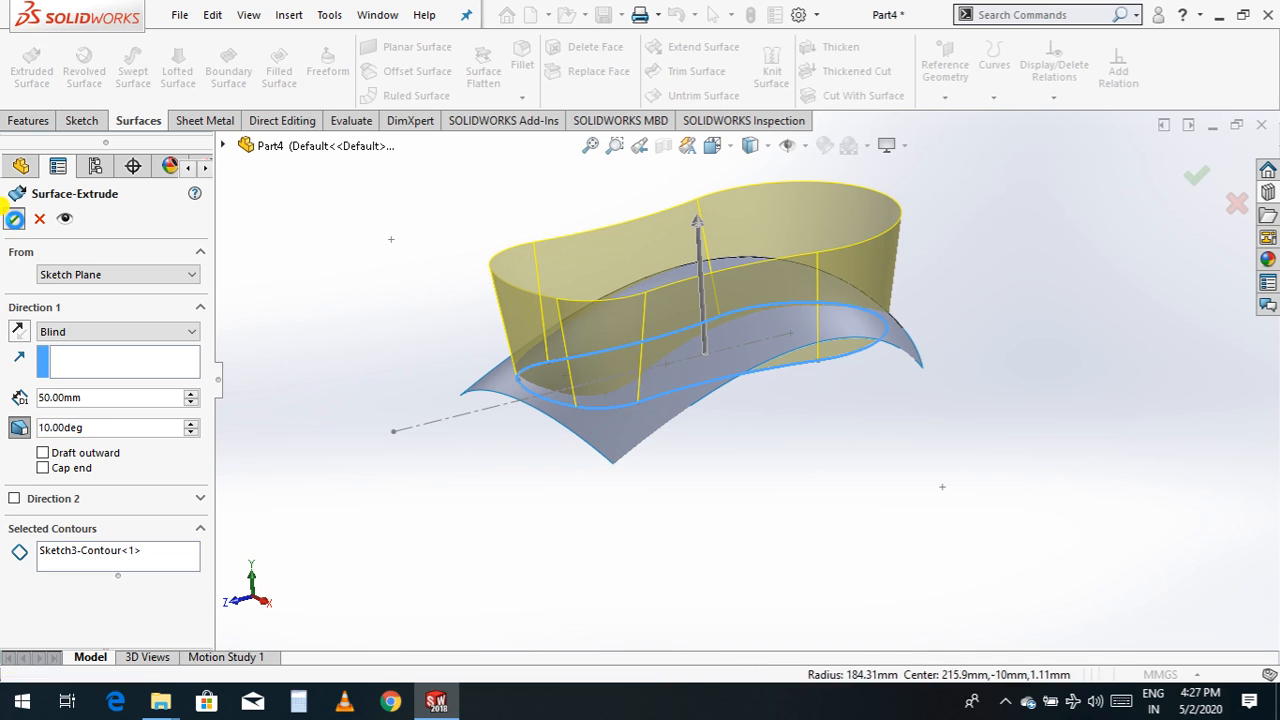
left_click(993, 499)
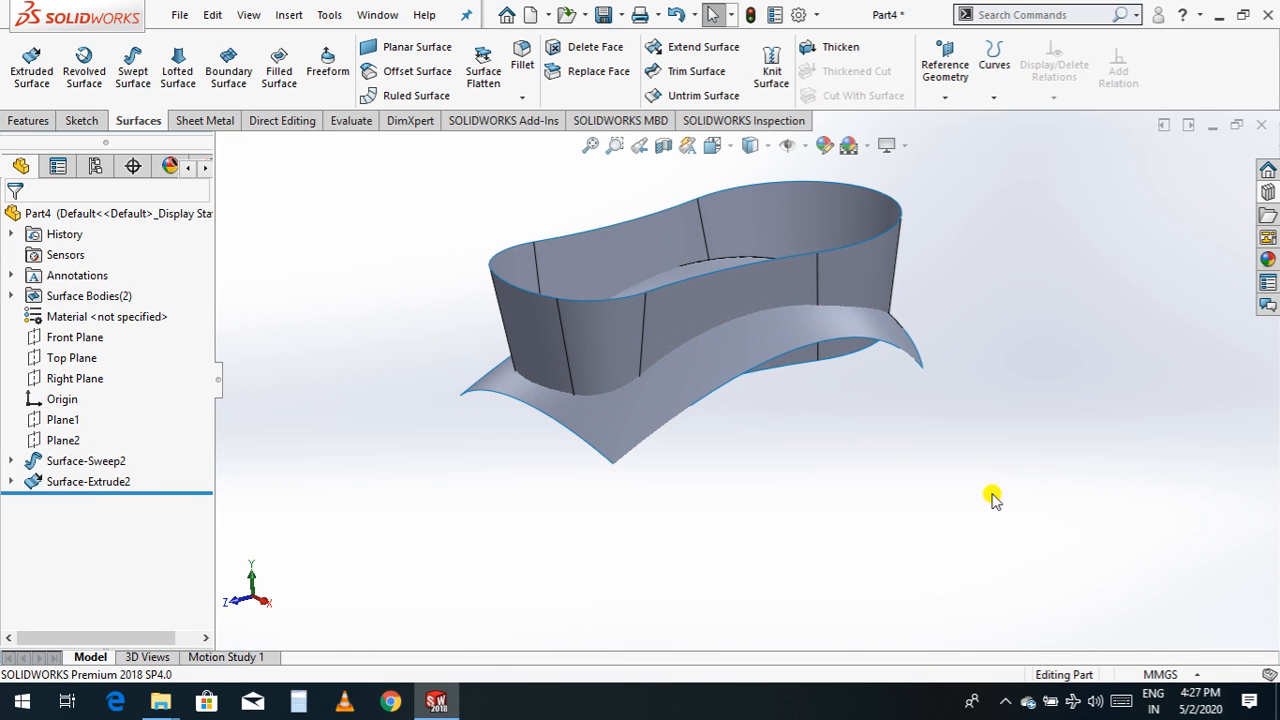
- Trim the extruded walls with the swept surface as the trim tool, removing the wall portion above it
right_click(1148, 449)
left_click(1103, 517)
left_click_drag(1103, 517, 1054, 521)
key("Escape")
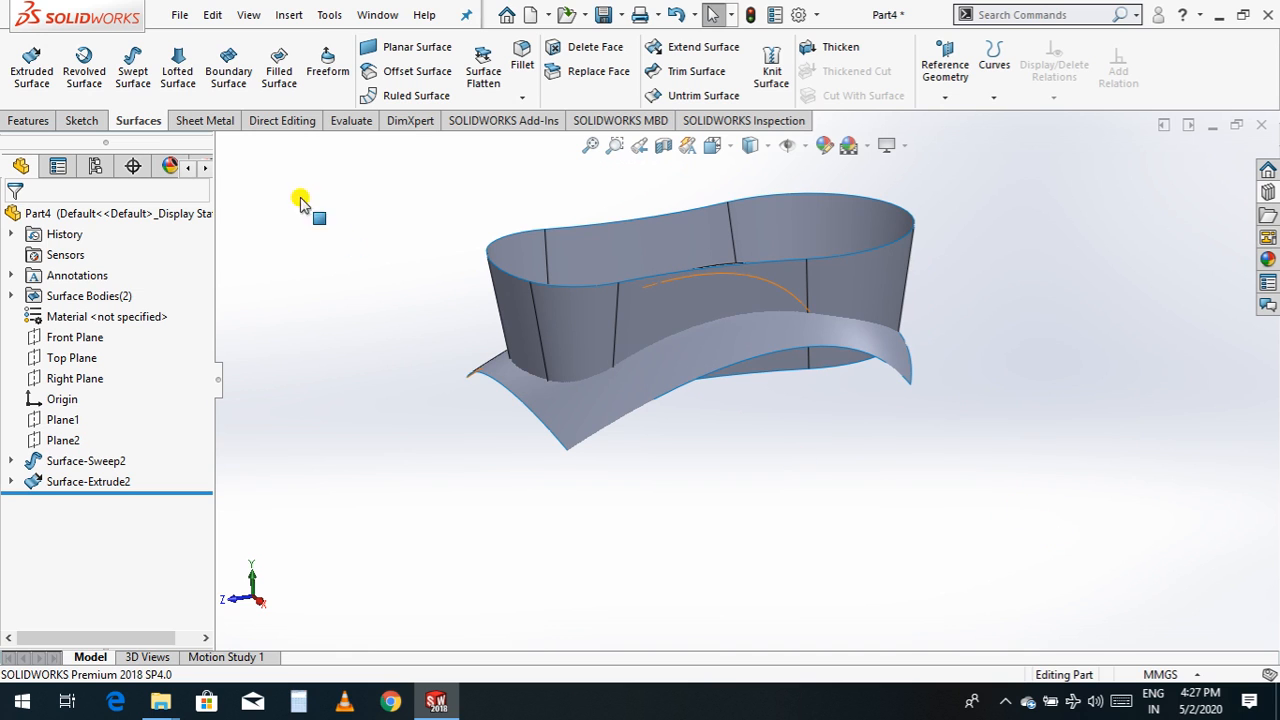
left_click(692, 72)
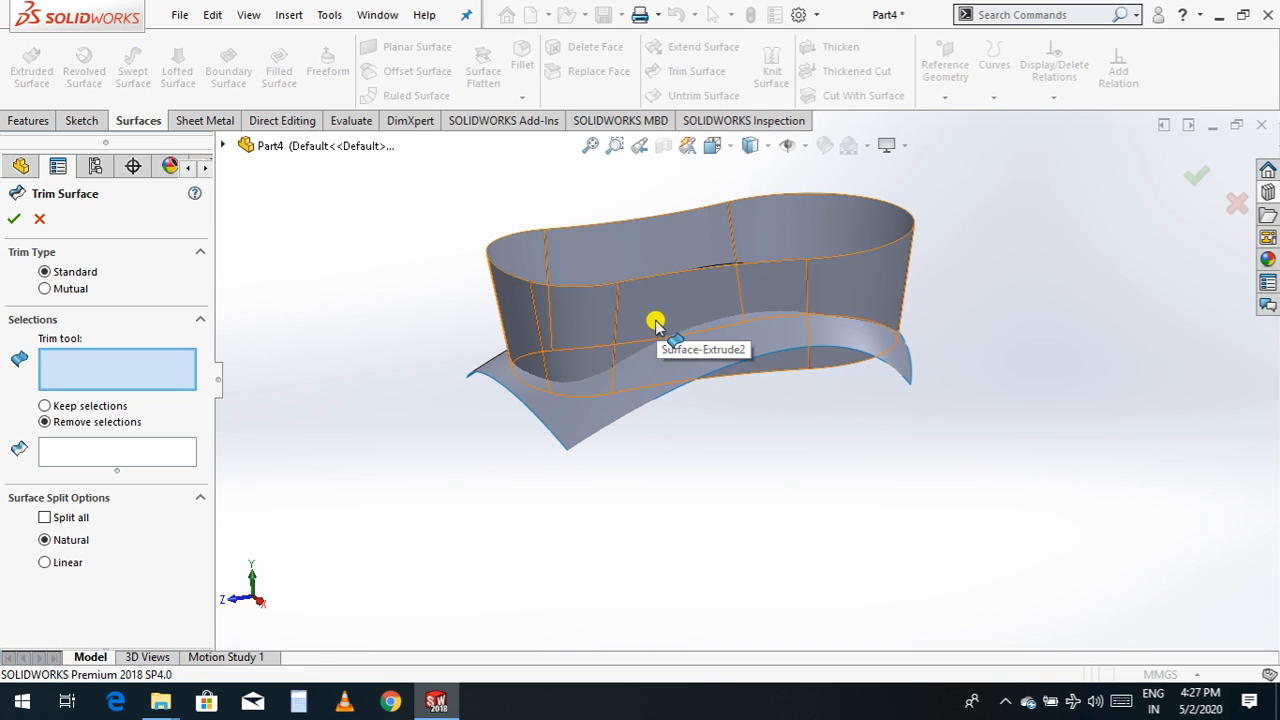
left_click(590, 410)
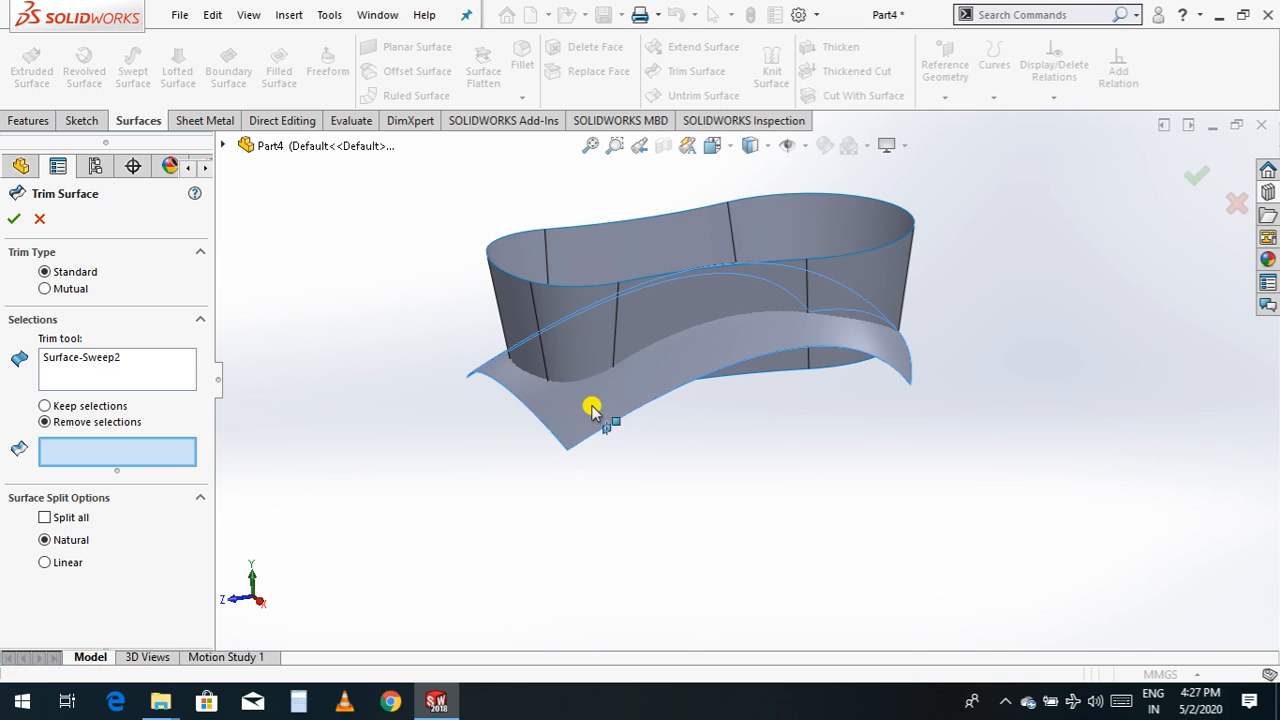
left_click(636, 305)
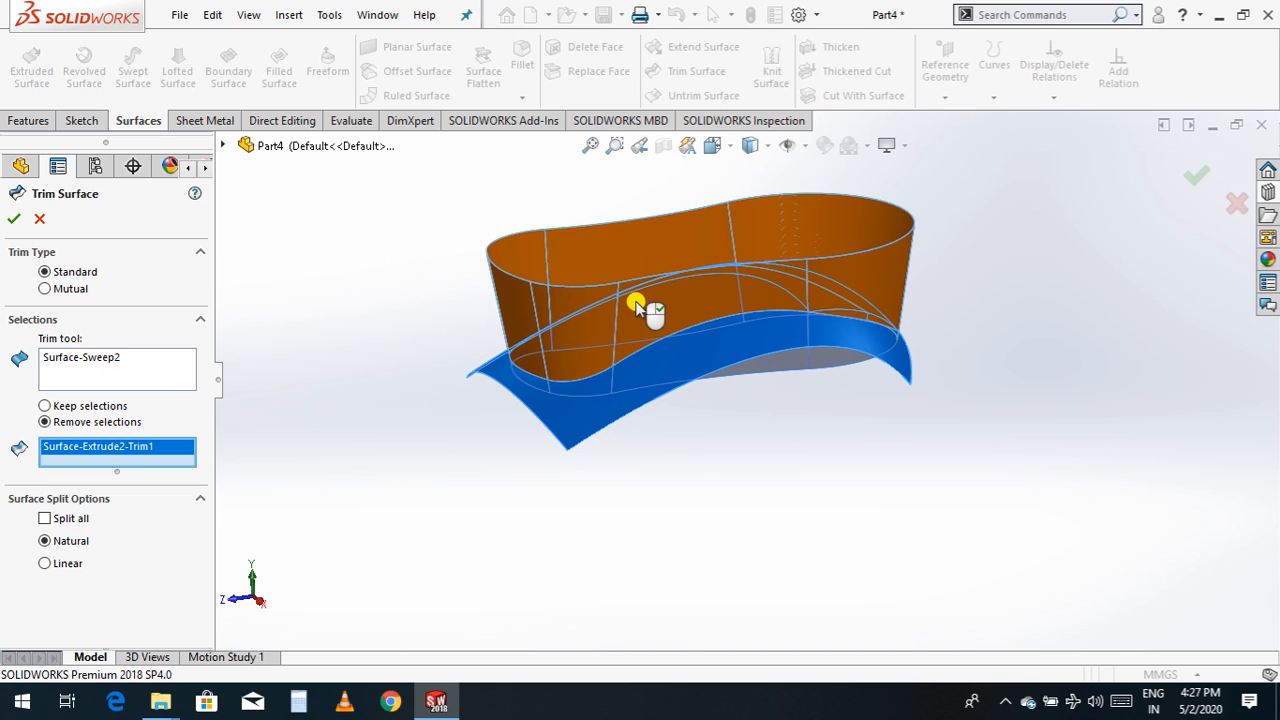
left_click(16, 218)
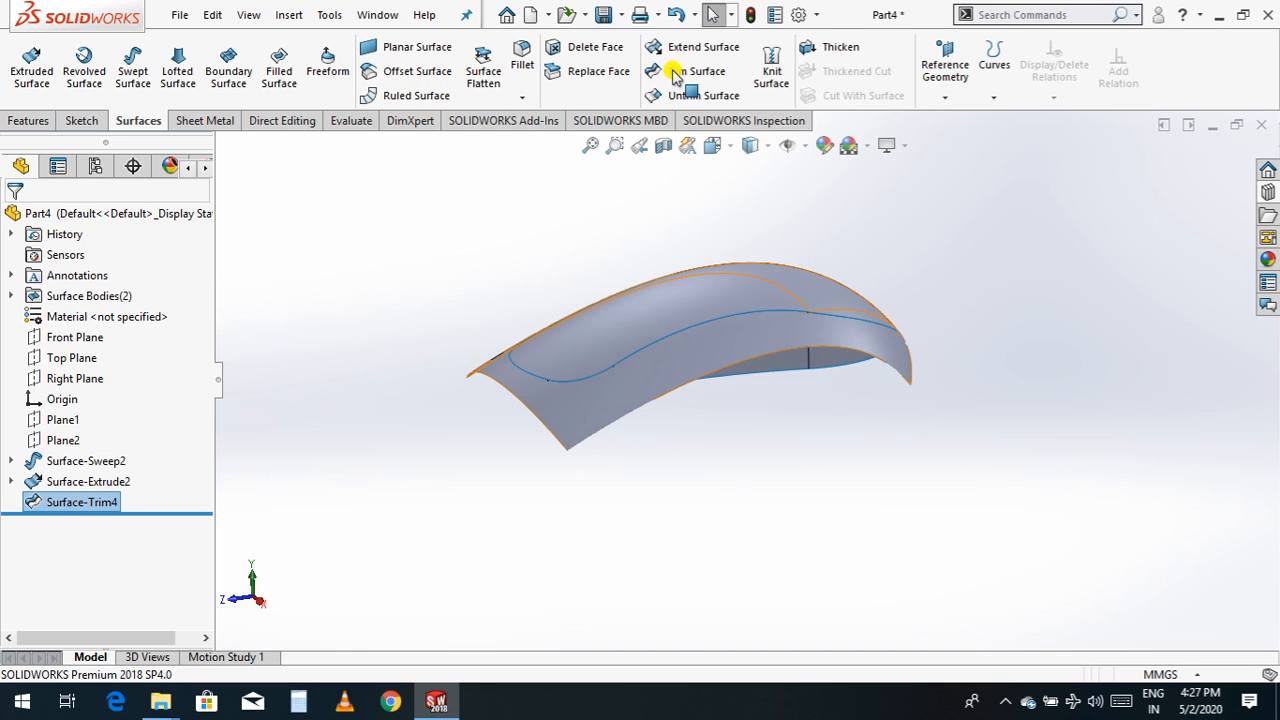
- Trim the swept surface with the trimmed walls as the trim tool, removing the portion outside the mouse outline
left_click(690, 71)
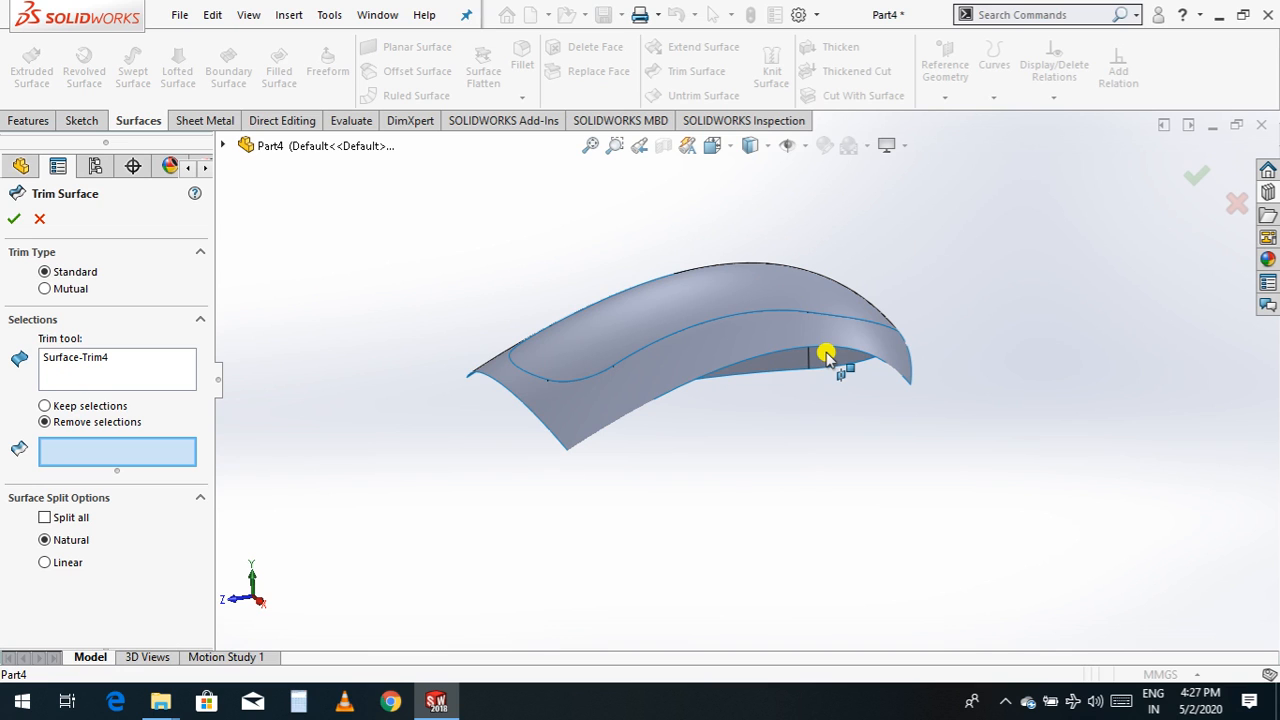
left_click(778, 360)
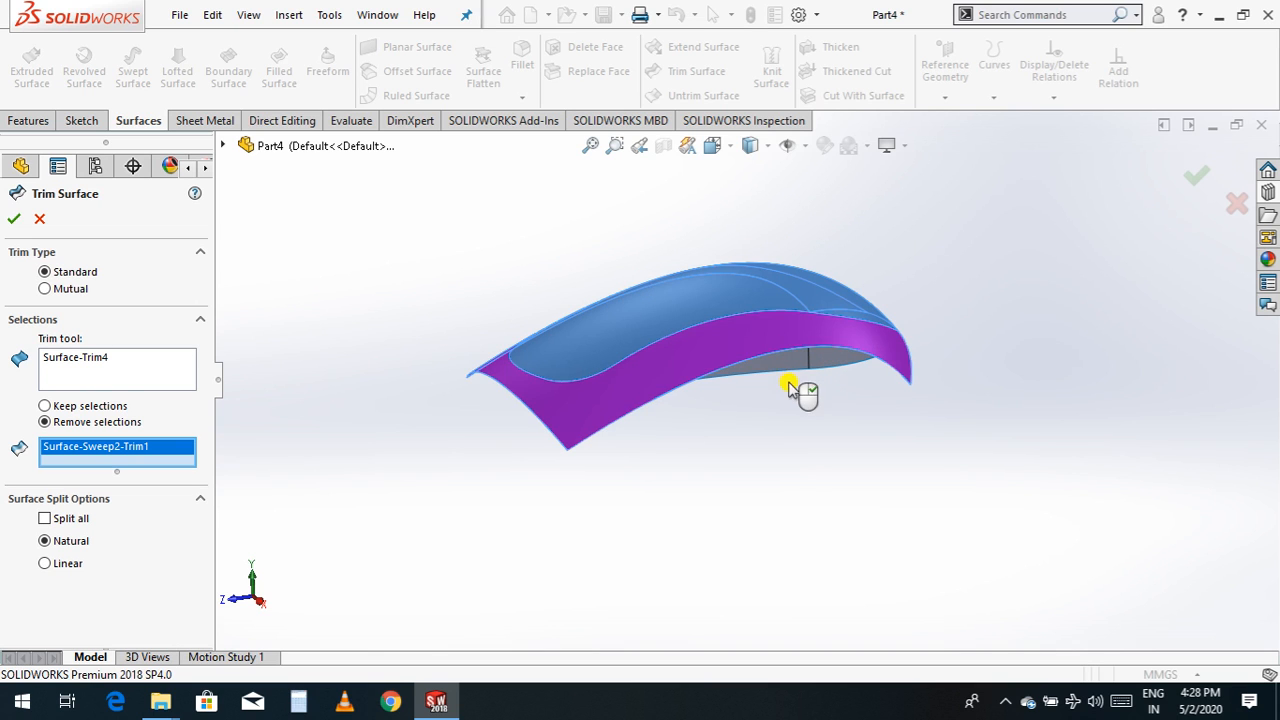
right_click(110, 446)
left_click(140, 480)
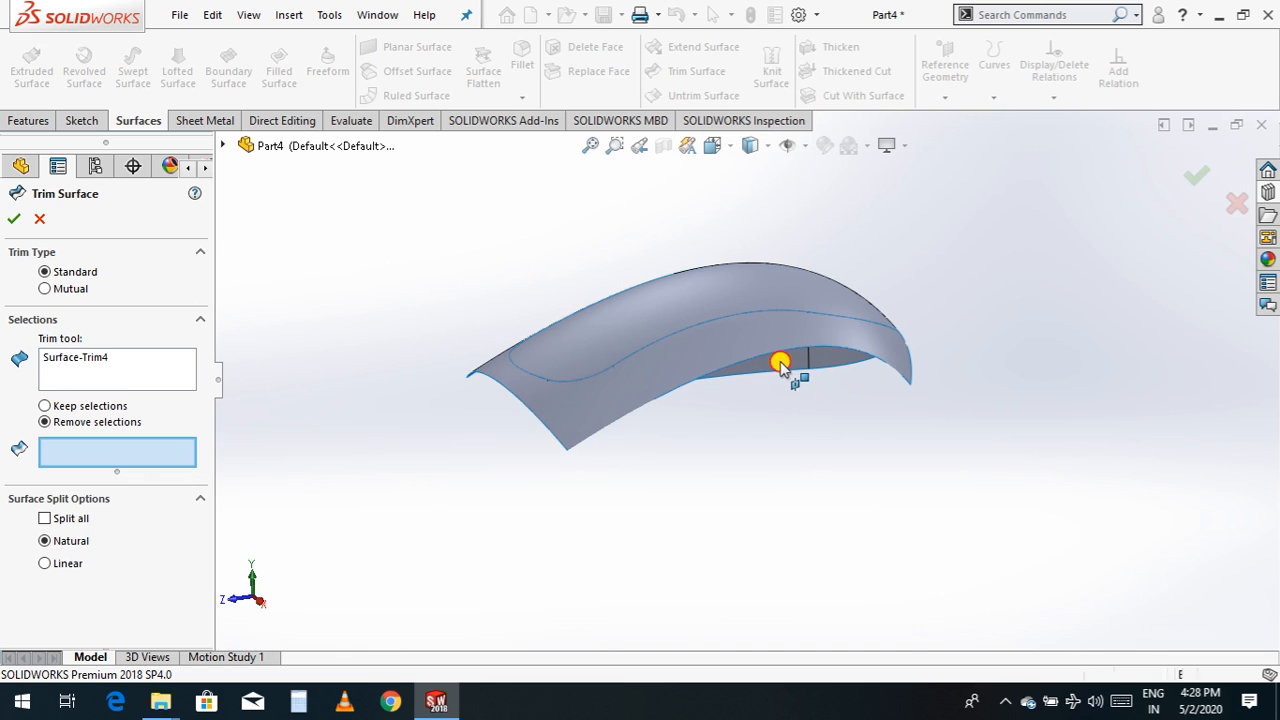
left_click(700, 368)
left_click(12, 220)
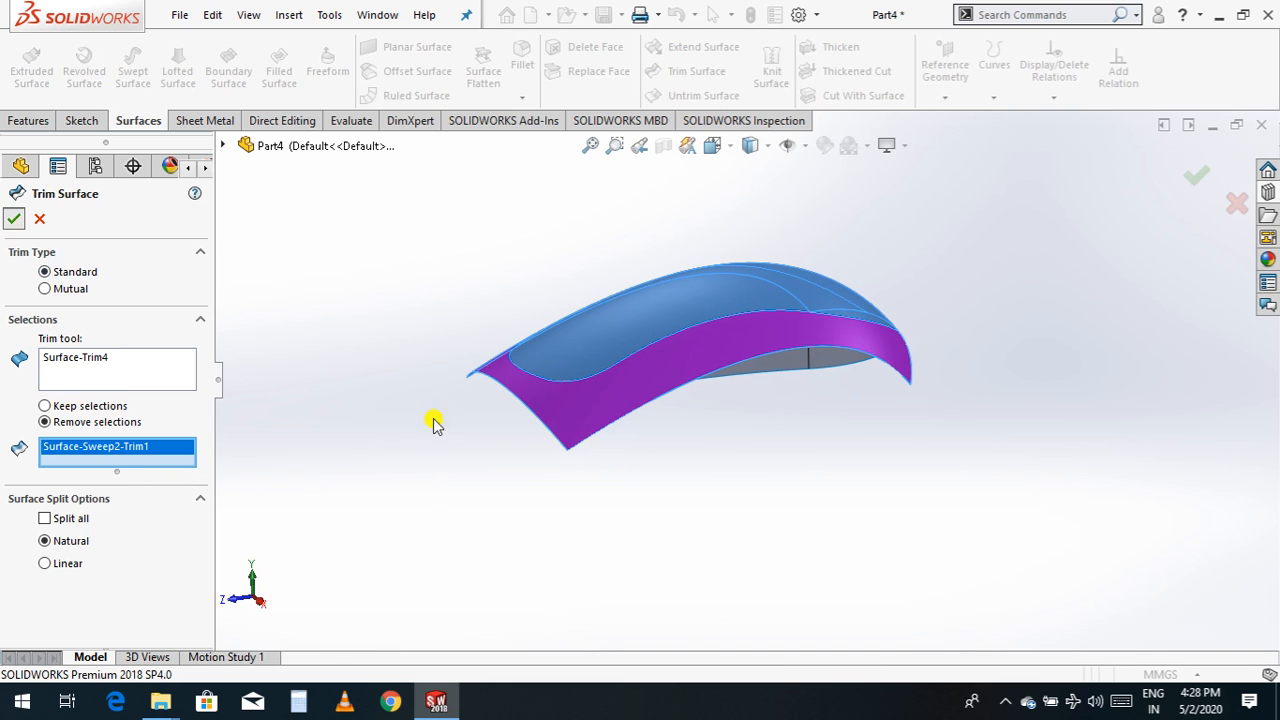
- Create a planar surface across the open end of the walls, bounded by the two short upright wall edges
right_click(950, 408)
left_click(980, 486)
left_click_drag(1043, 383, 888, 479)
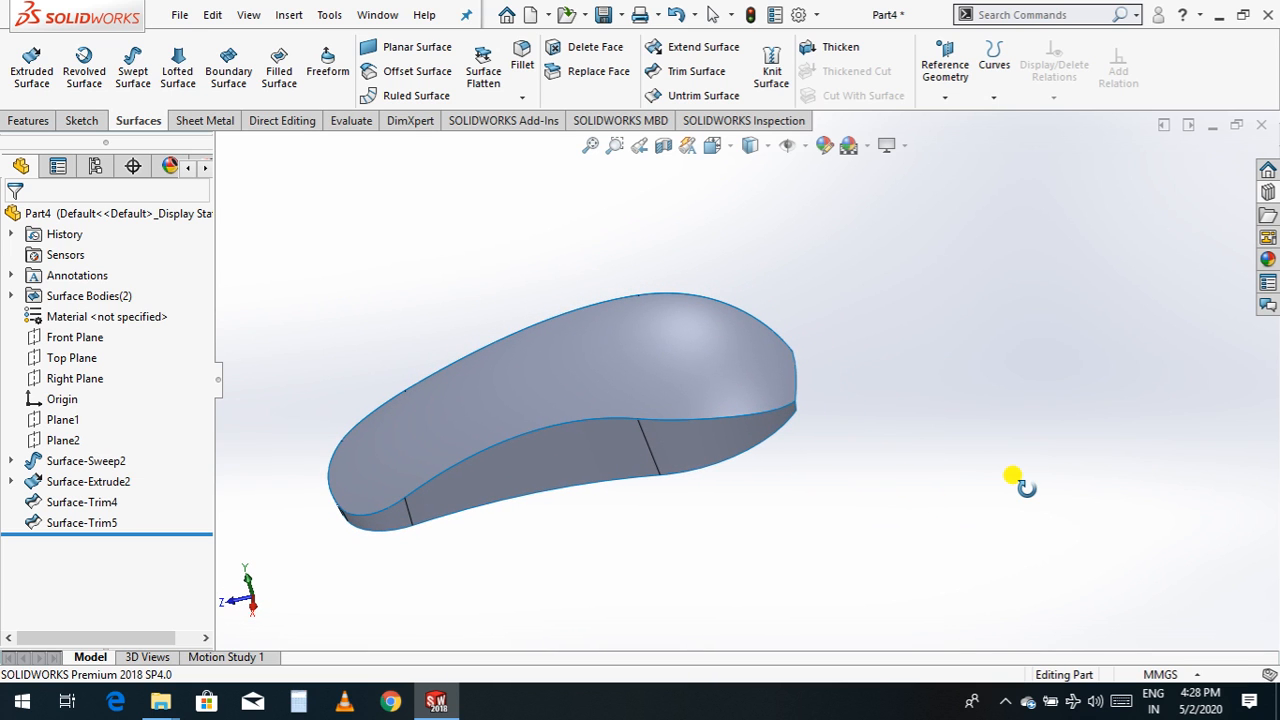
left_click_drag(828, 461, 751, 471)
key("Escape")
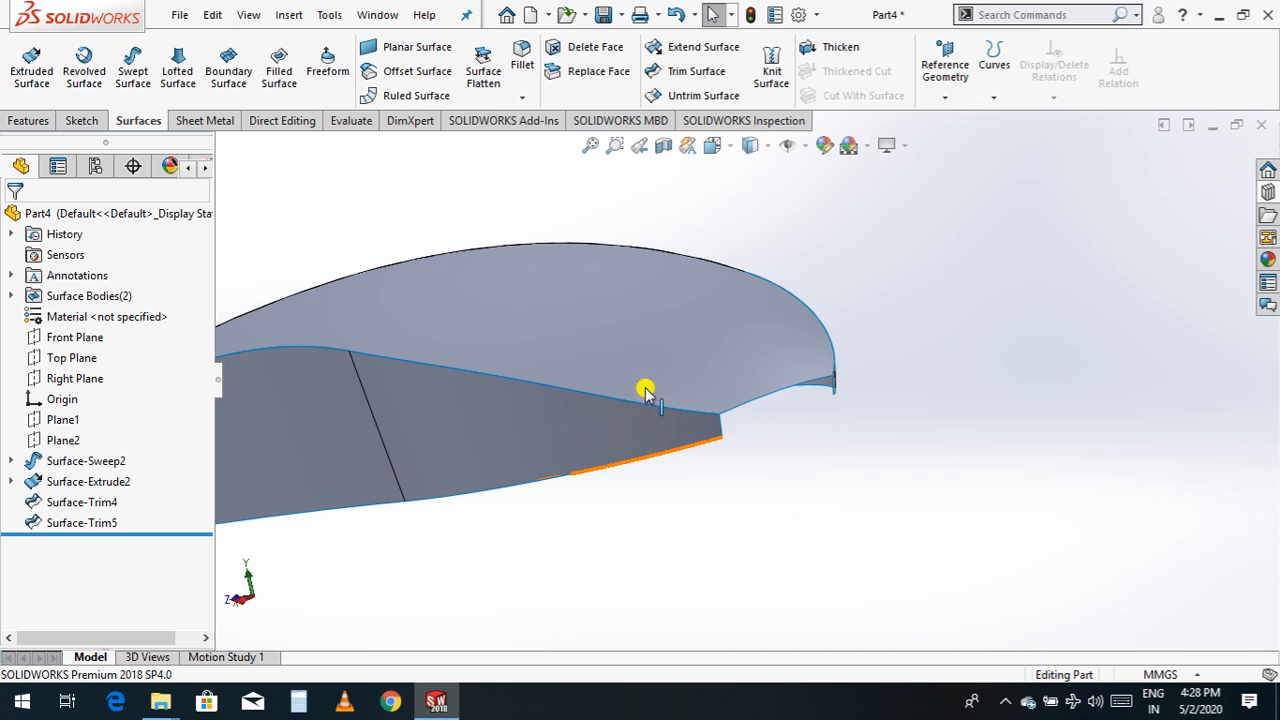
left_click(425, 52)
left_click(724, 433)
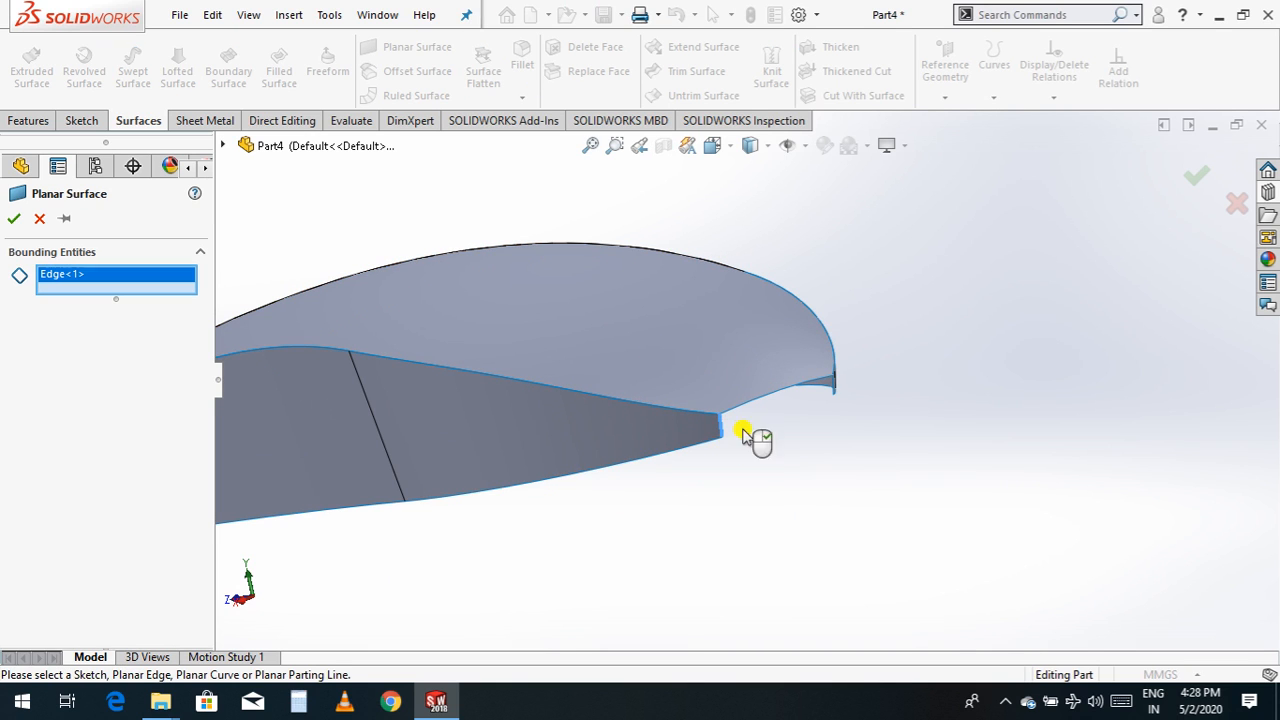
left_click(836, 394)
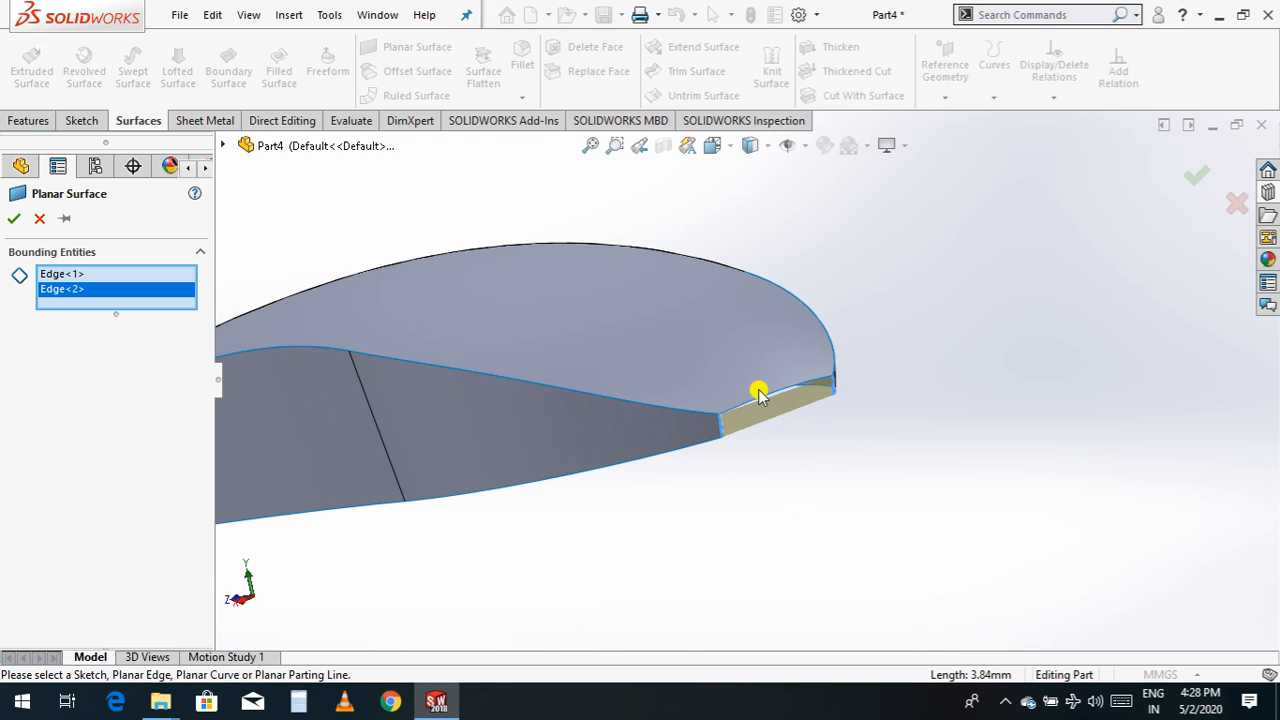
scroll(759, 395, "down", 5)
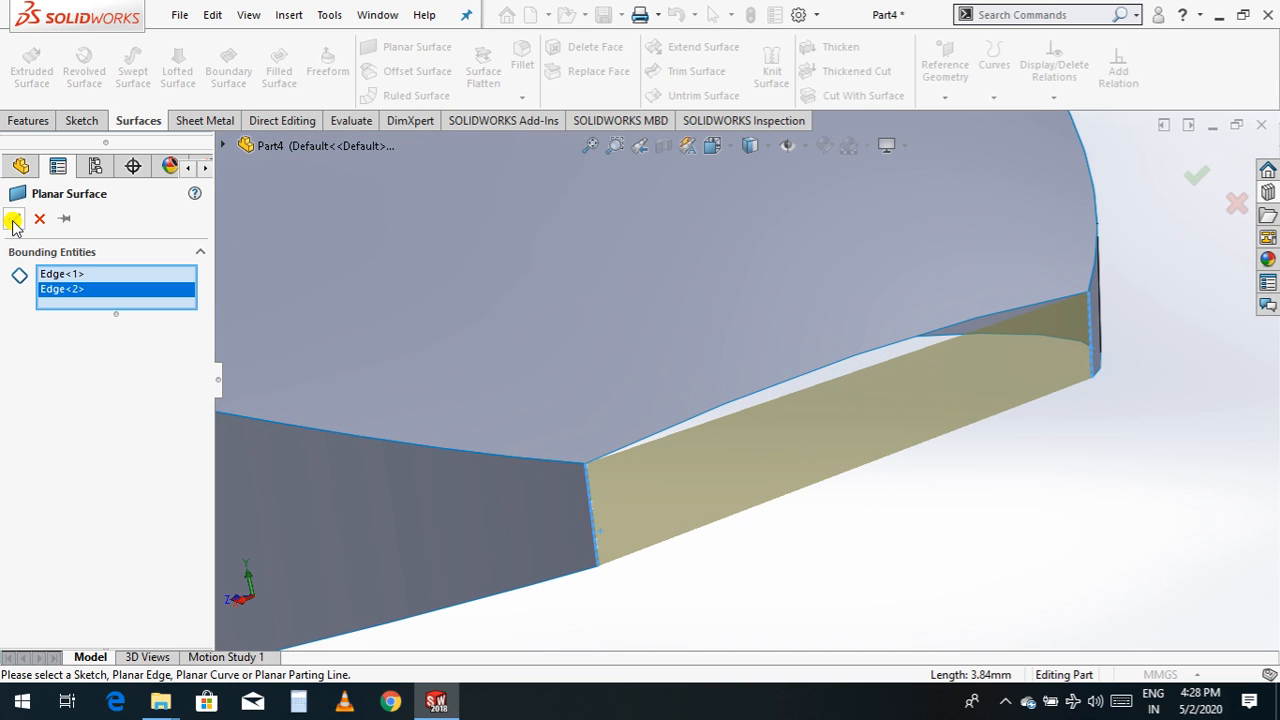
left_click(10, 220)
- Examine how the planar end surface meets the side walls and the edge of the swept top
scroll(852, 550, "up", 3)
scroll(852, 550, "up", 2)
scroll(733, 488, "down", 1)
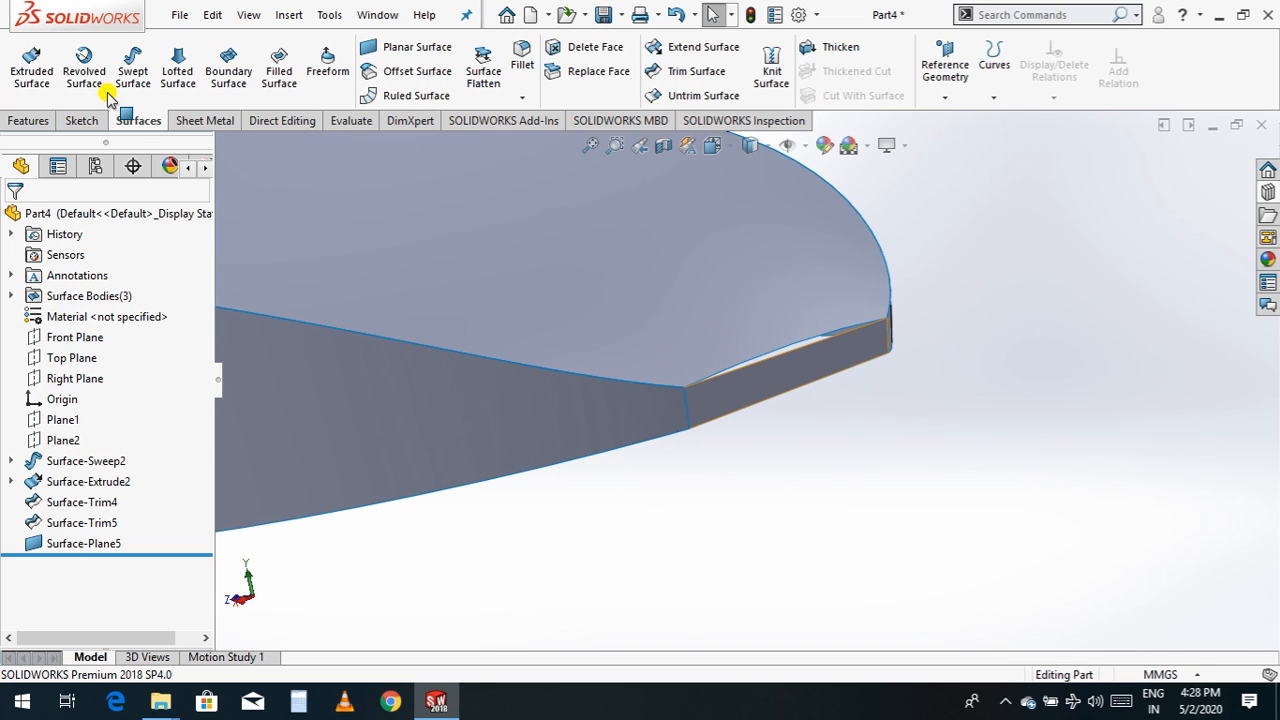
left_click(82, 120)
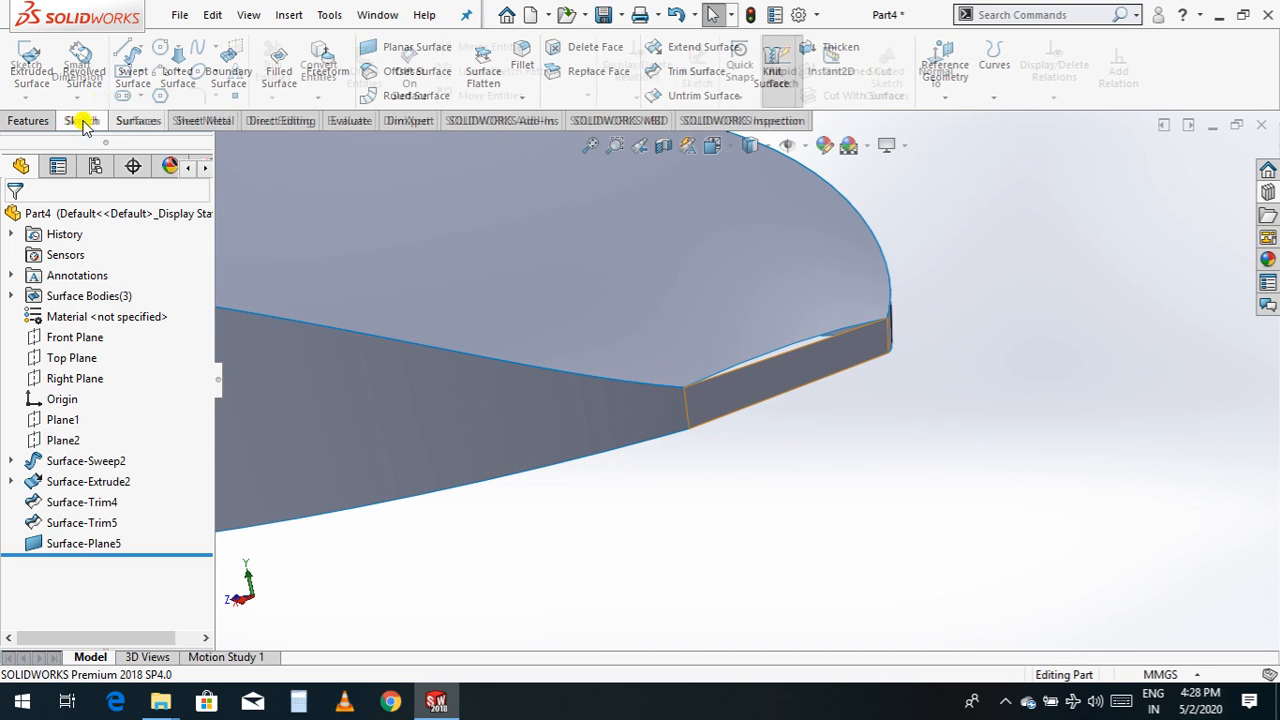
left_click(595, 413)
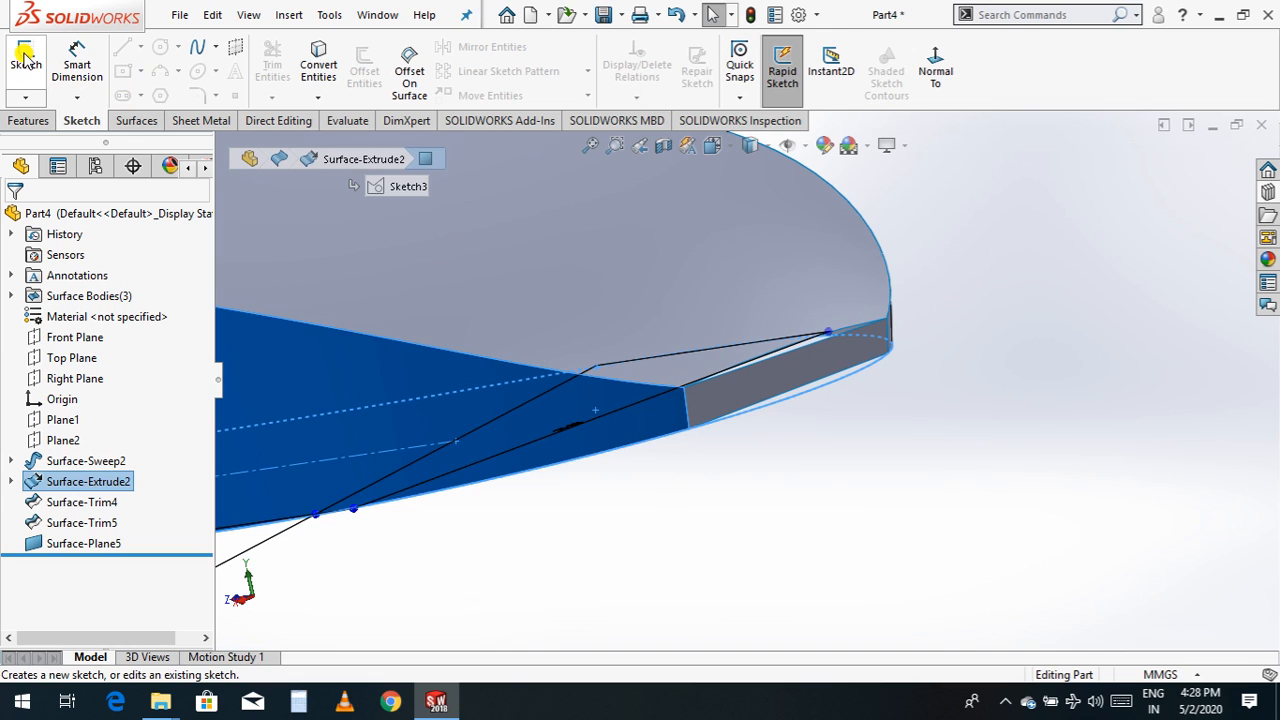
left_click(624, 547)
scroll(638, 566, "up", 3)
scroll(638, 566, "up", 1)
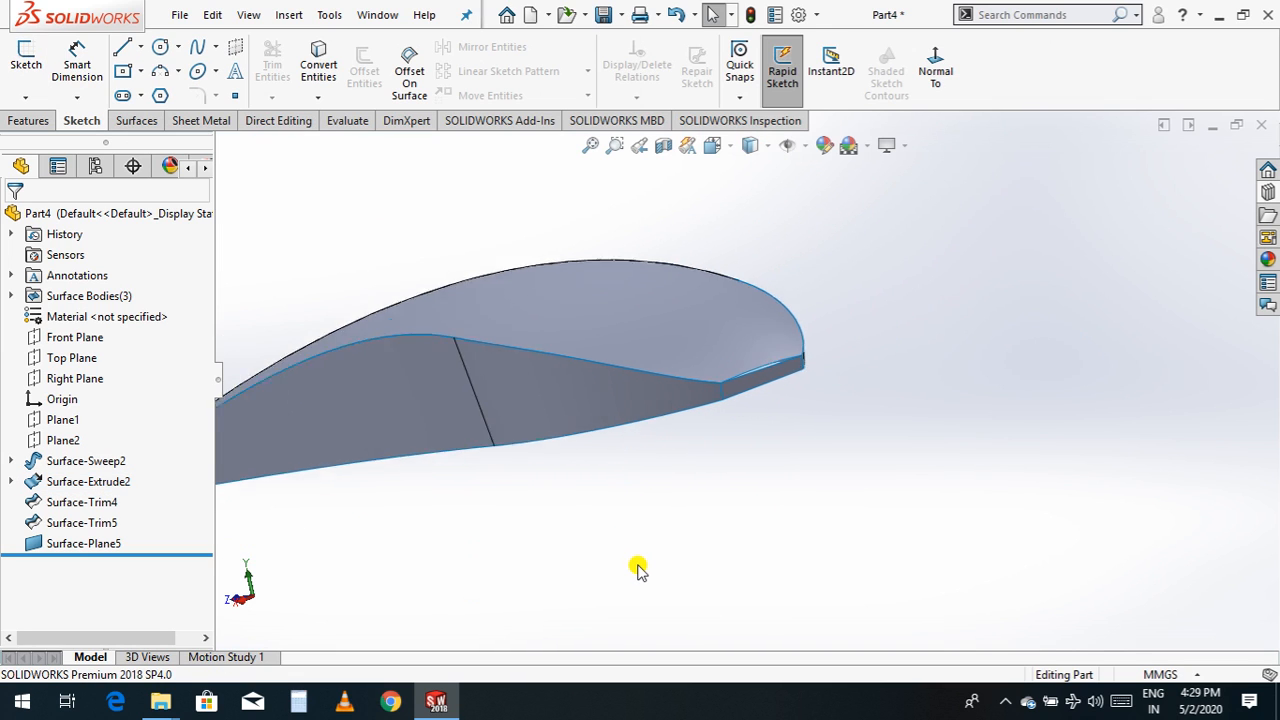
scroll(638, 566, "down", 2)
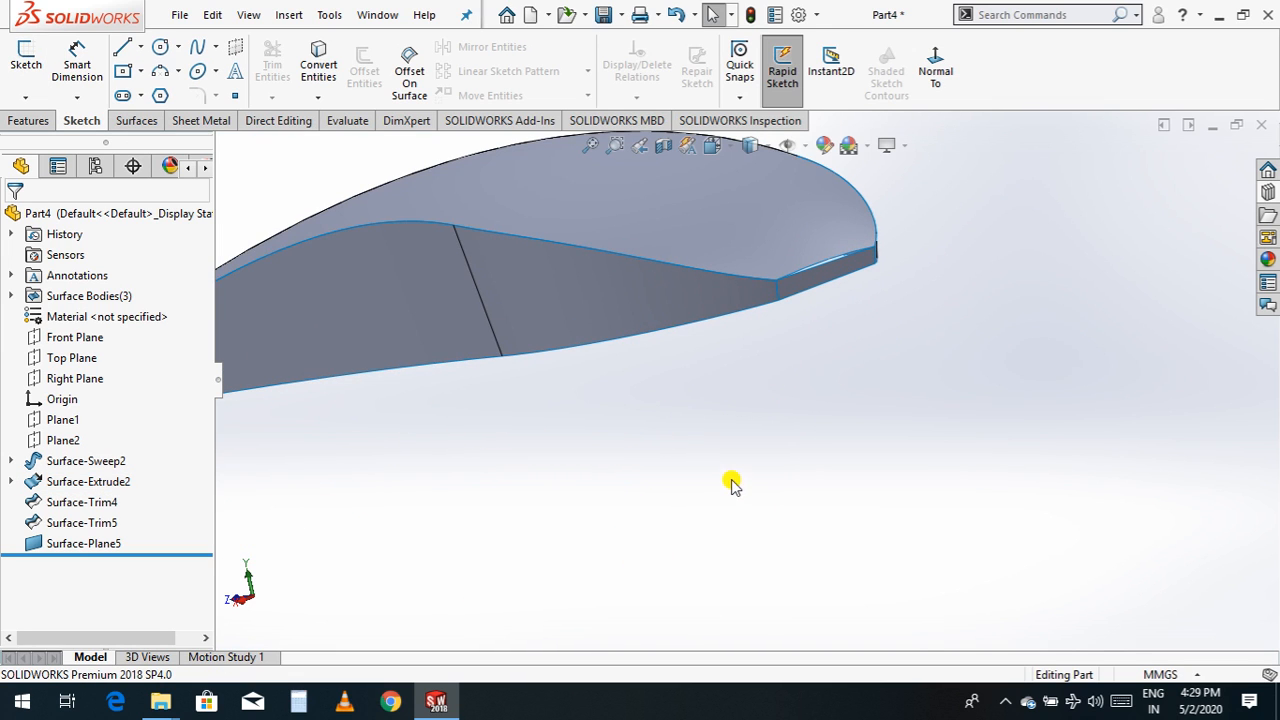
scroll(731, 485, "up", 2)
scroll(727, 330, "down", 2)
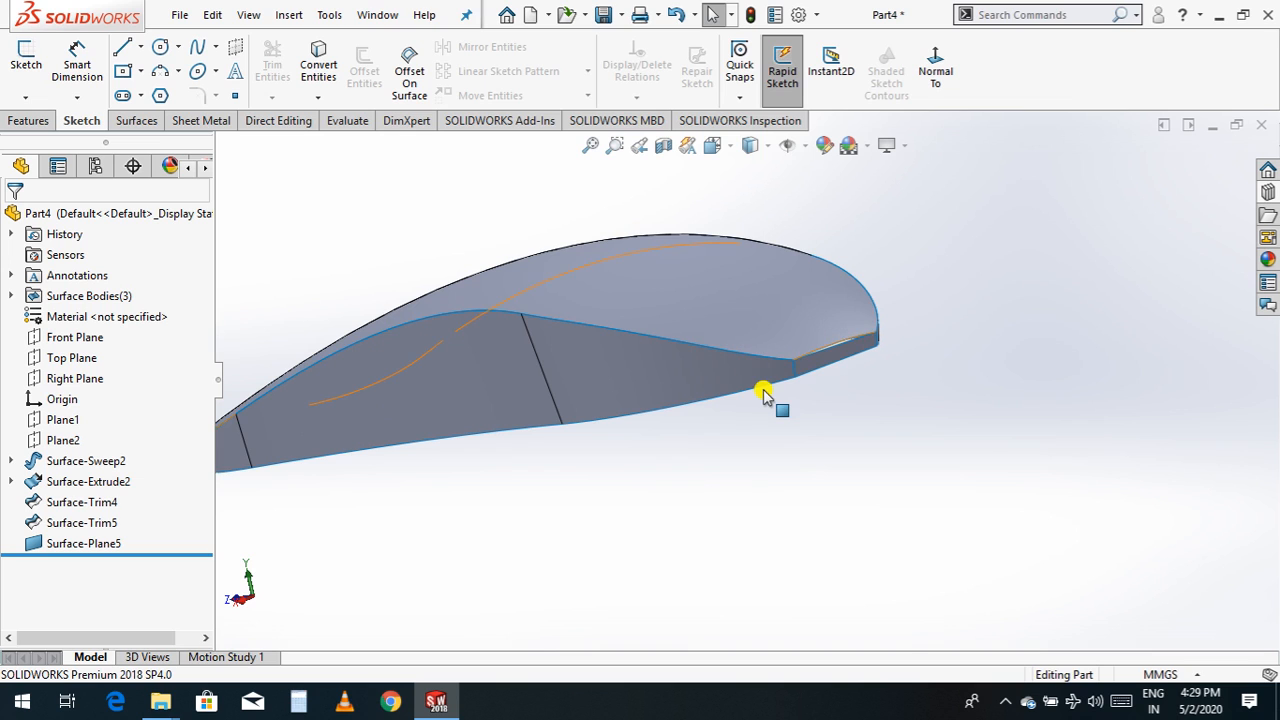
middle_click_drag(763, 393, 725, 268)
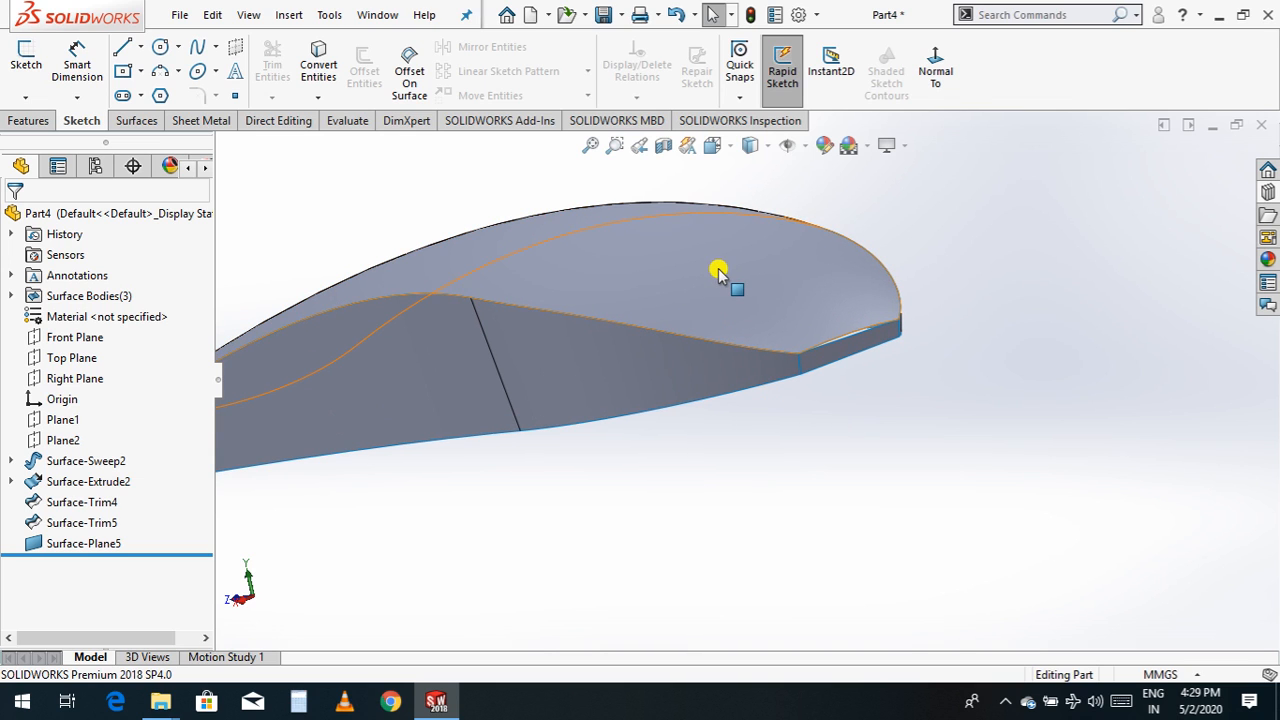
scroll(776, 500, "up", 1)
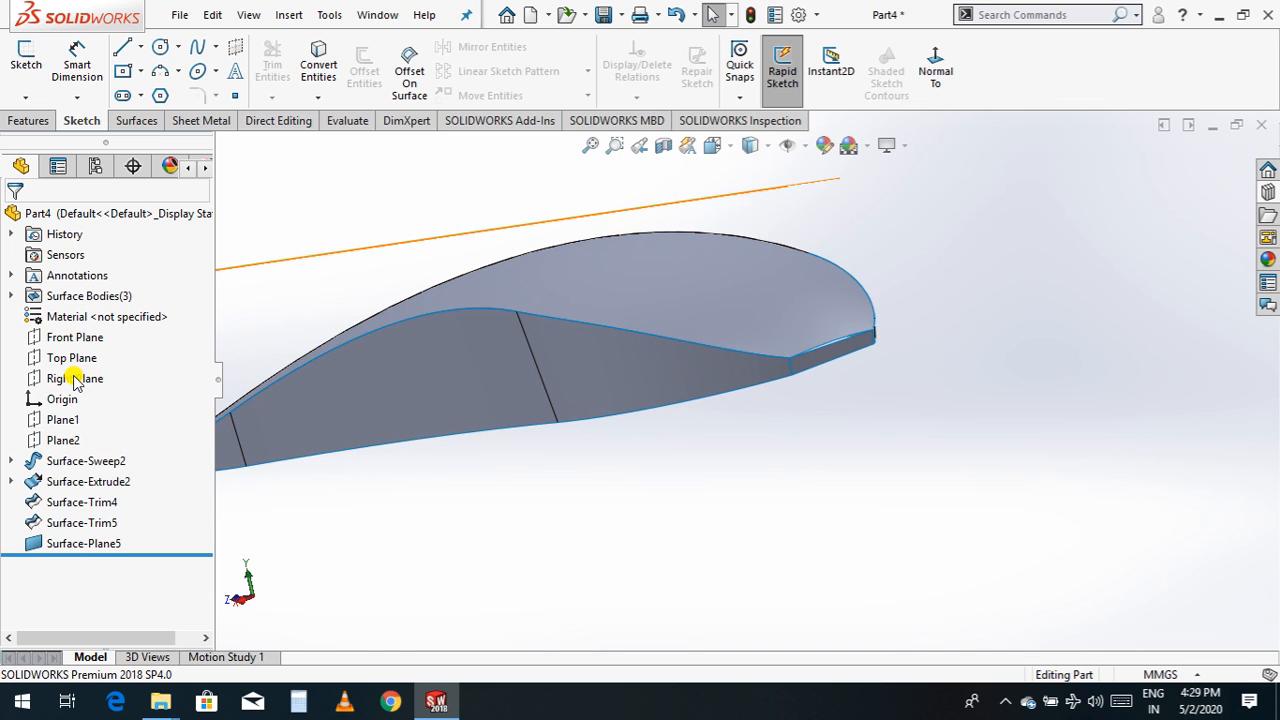
scroll(485, 400, "up", 3)
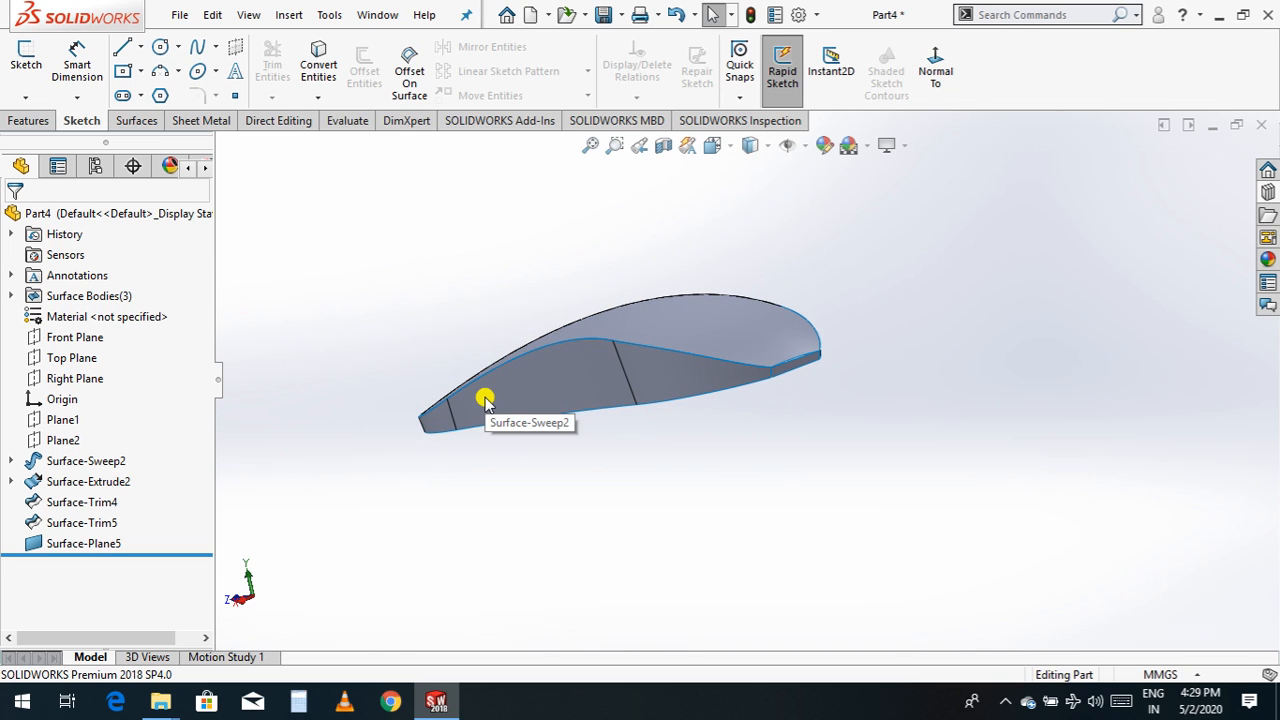
- Set up a reference plane parallel to the Right Plane, with an offset distance of 100 mm
left_click(80, 384)
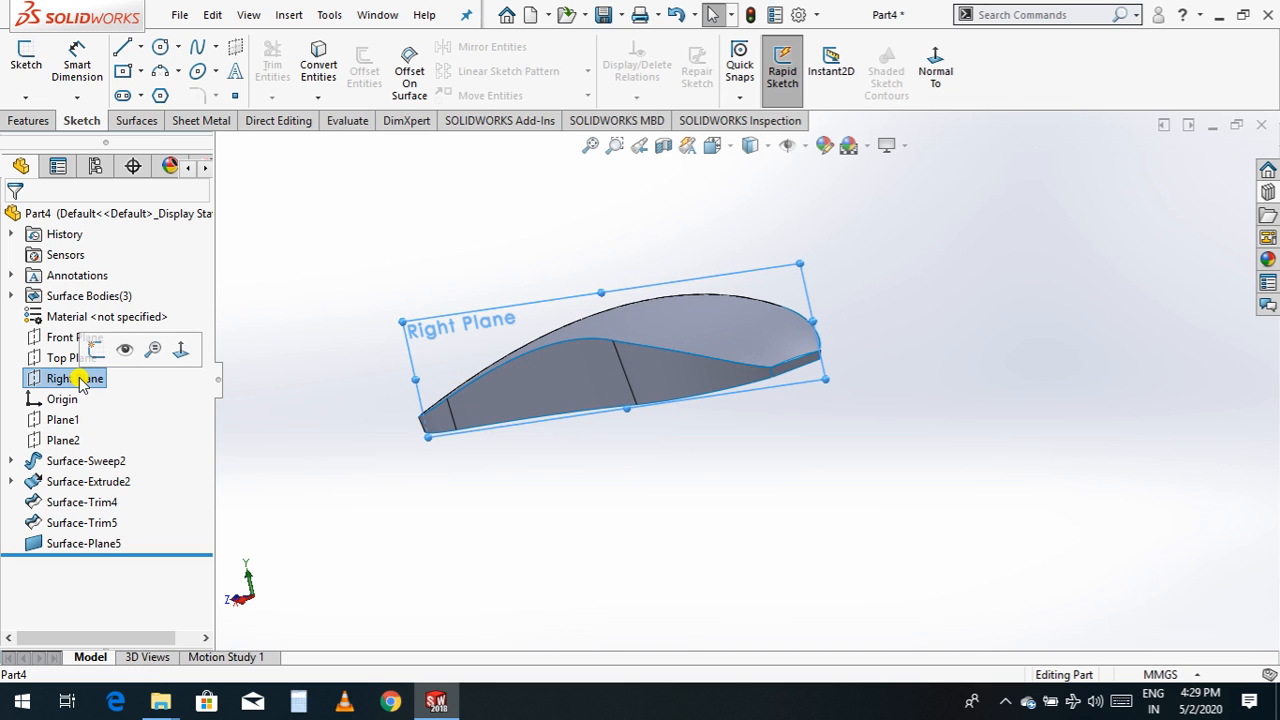
right_click(940, 335)
mouse_move(1040, 395)
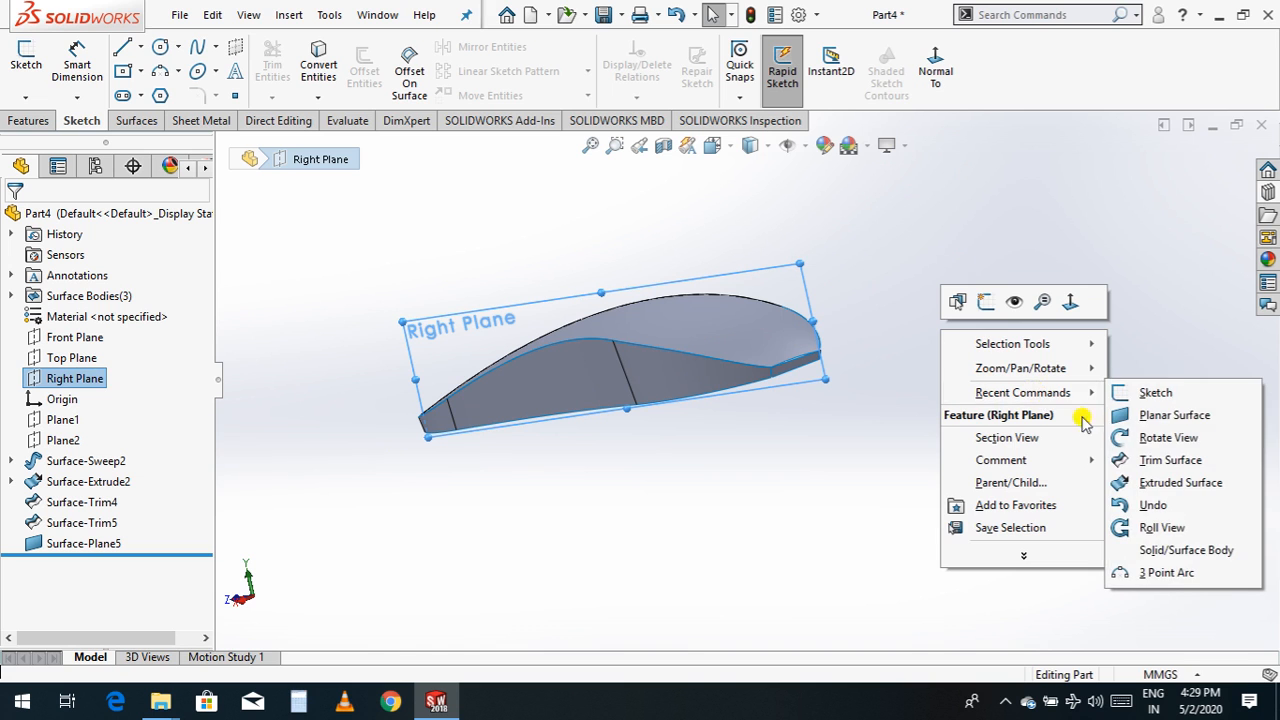
left_click(1123, 434)
mouse_move(1062, 450)
left_mouse_down()
mouse_move(1050, 455)
mouse_move(1106, 543)
mouse_move(1040, 383)
mouse_move(994, 417)
mouse_move(1040, 451)
mouse_move(1029, 520)
mouse_move(1049, 537)
mouse_move(1046, 389)
mouse_move(1060, 452)
left_mouse_up()
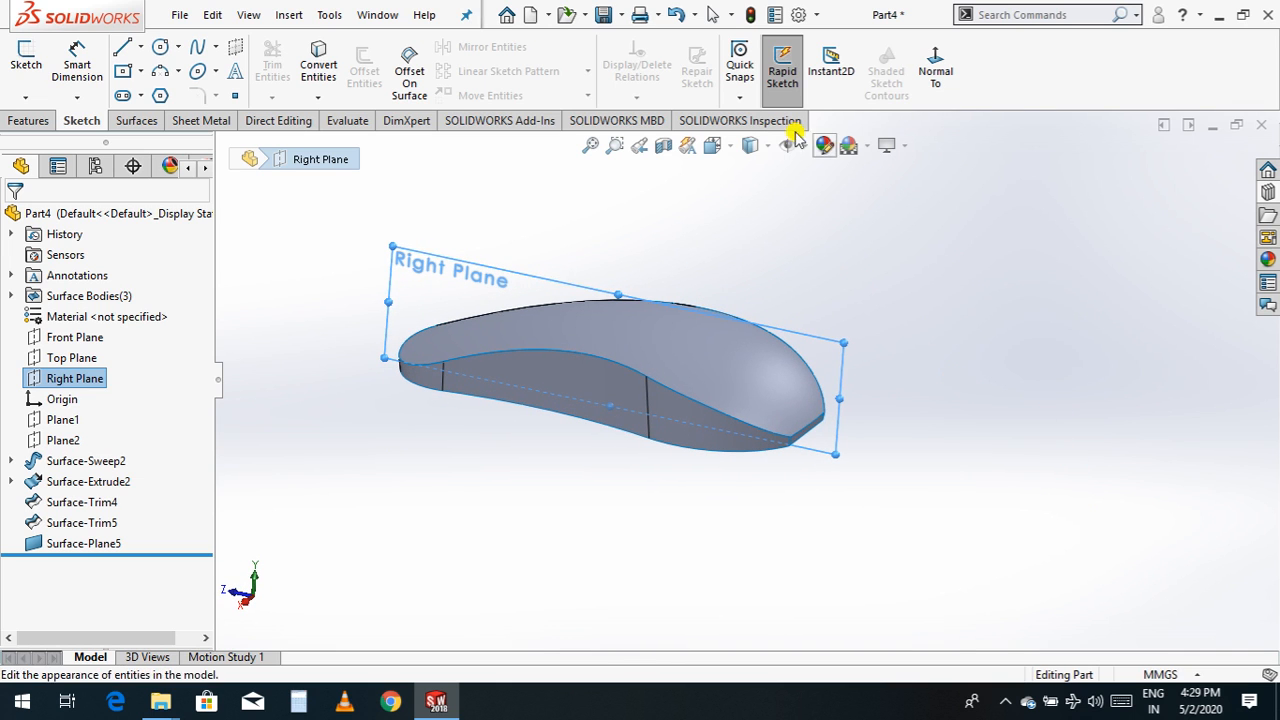
left_click(28, 120)
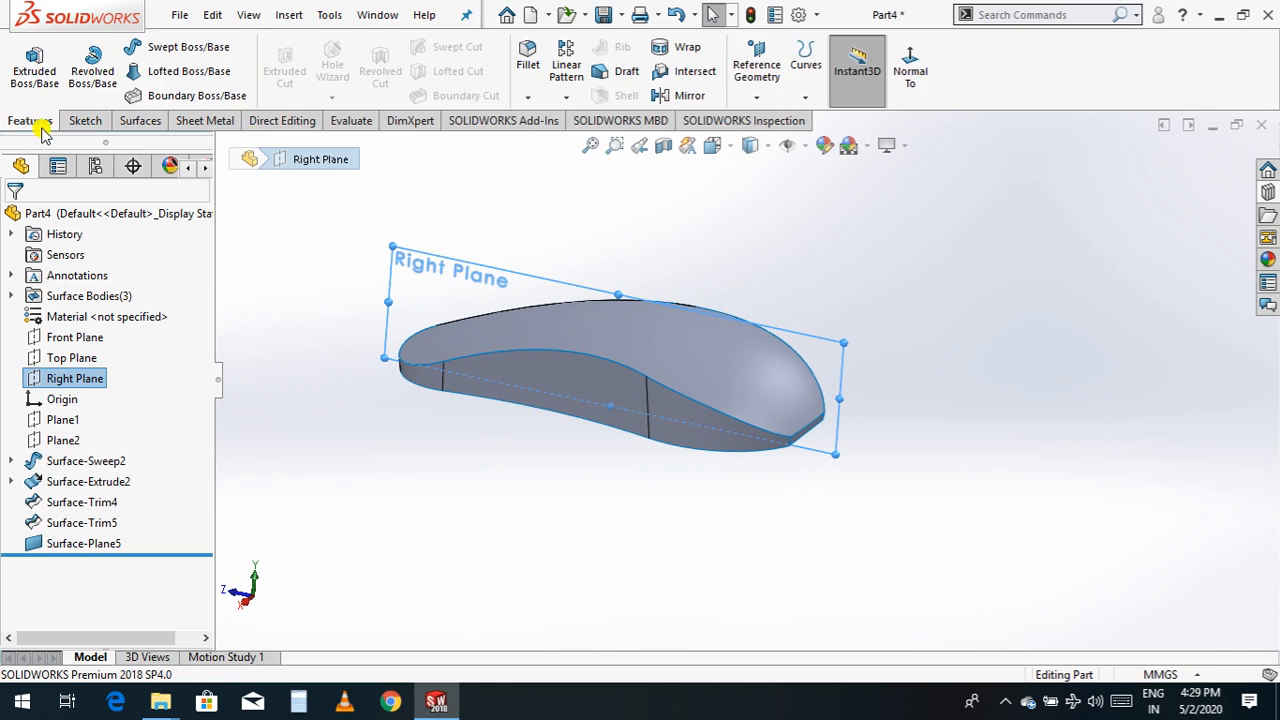
left_click(762, 99)
left_click(780, 121)
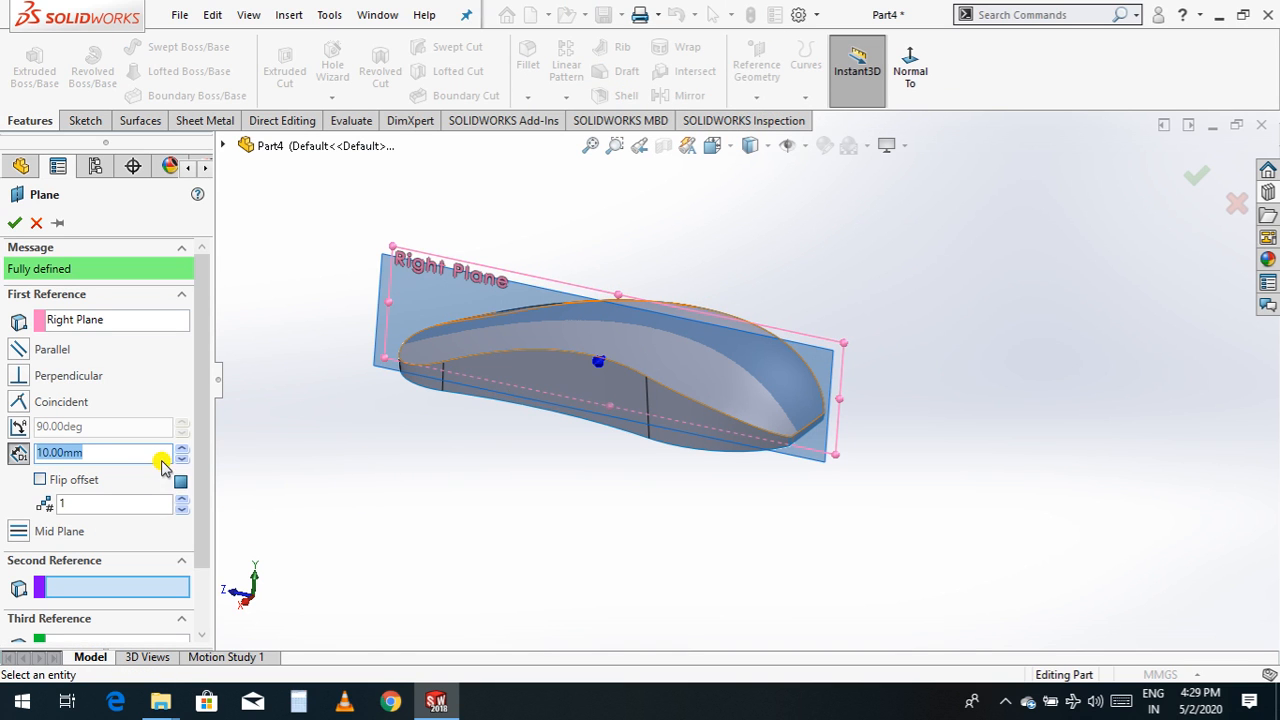
left_click(182, 447)
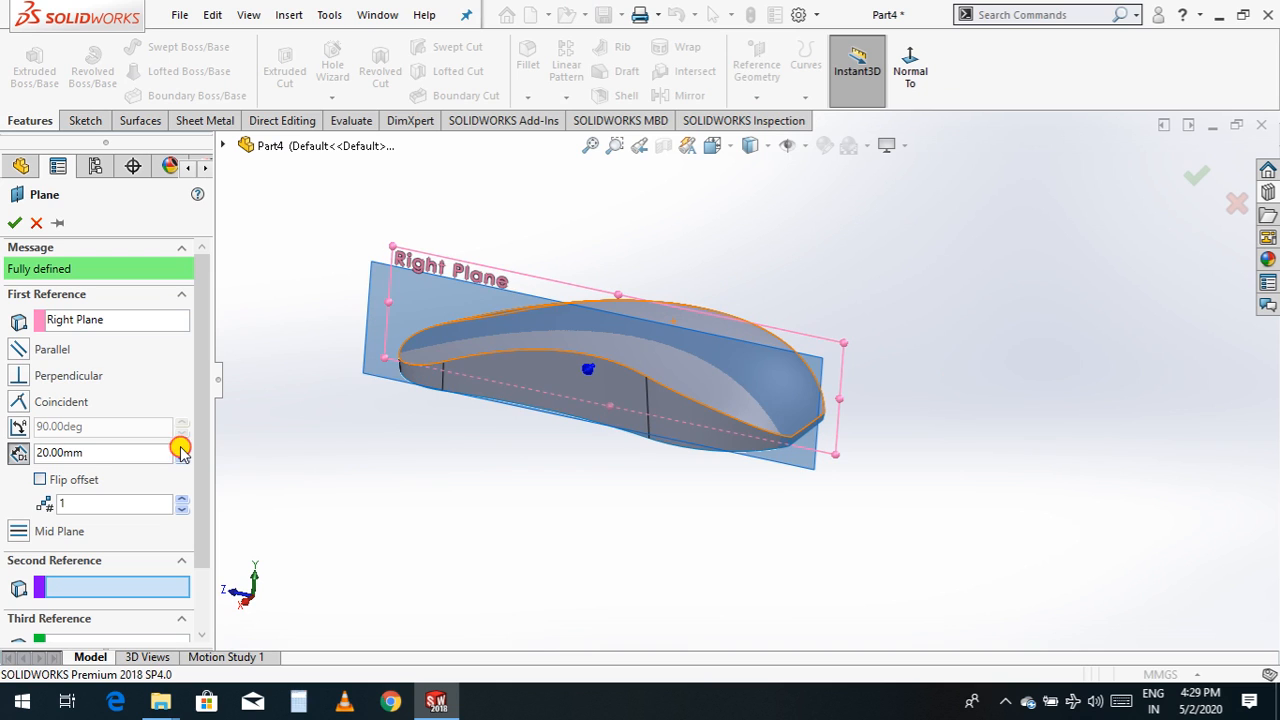
left_click(182, 448)
left_click(182, 448)
left_click(182, 448)
left_click(182, 448)
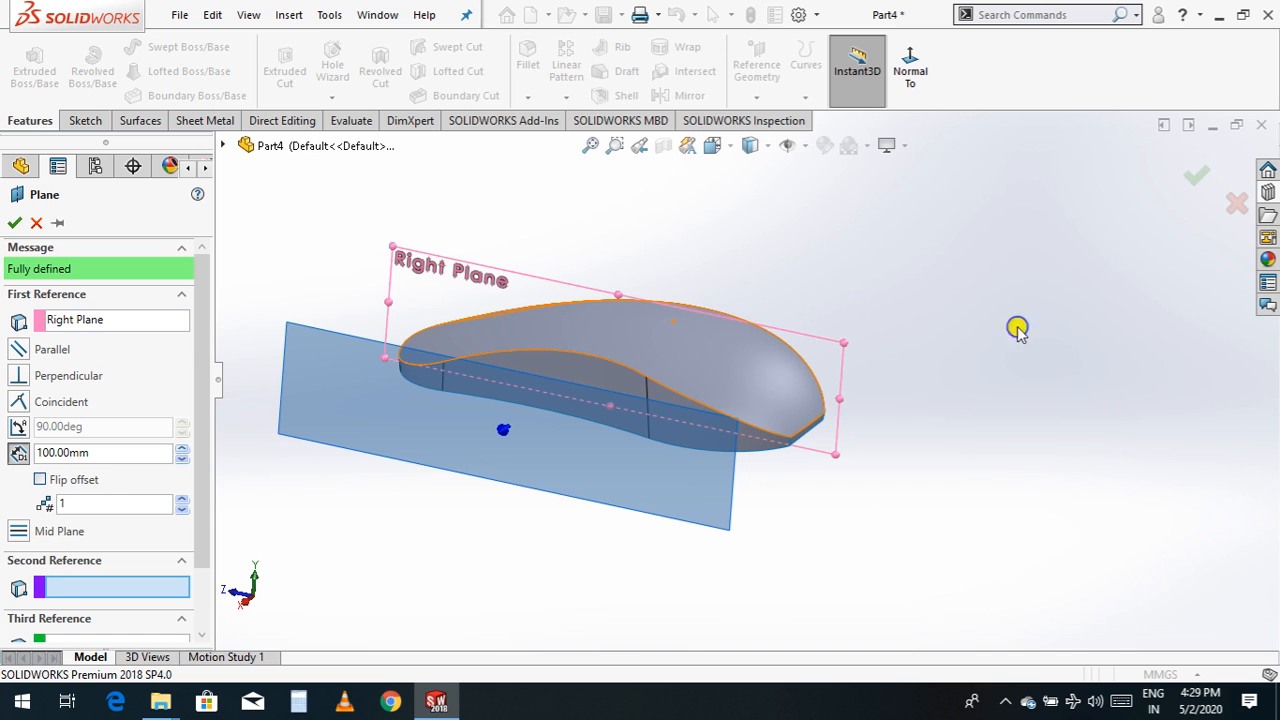
- Reduce the reference plane's offset to 60 mm, keeping it clear of the mouse body's side, and create it
right_click(1055, 378)
mouse_move(1094, 383)
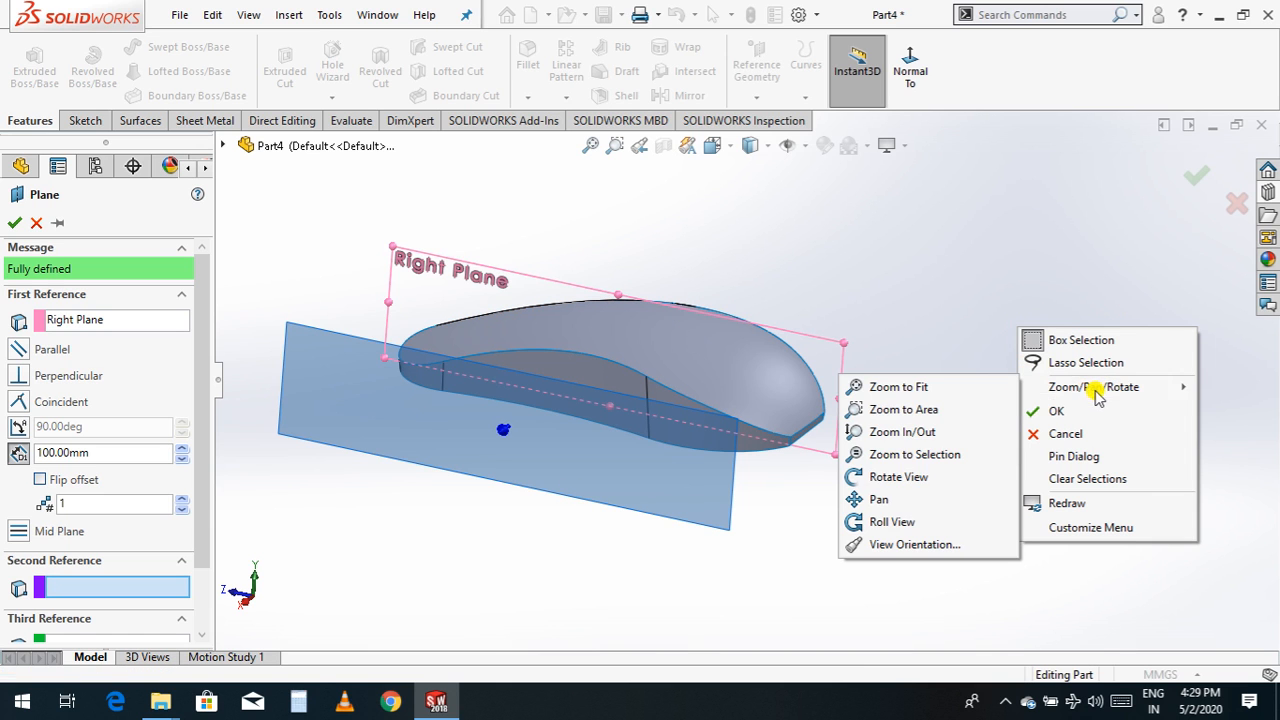
left_click(938, 477)
left_click_drag(938, 477, 960, 526)
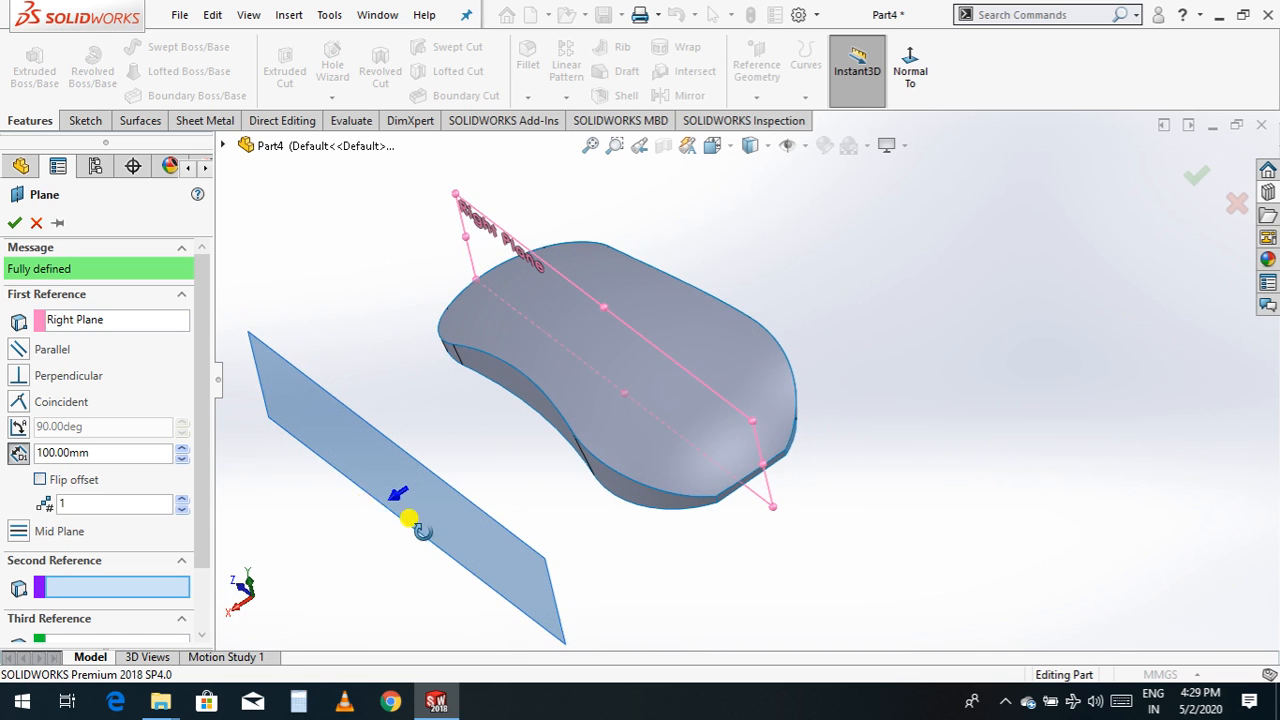
left_click(182, 458)
left_click(182, 458)
left_click(182, 458)
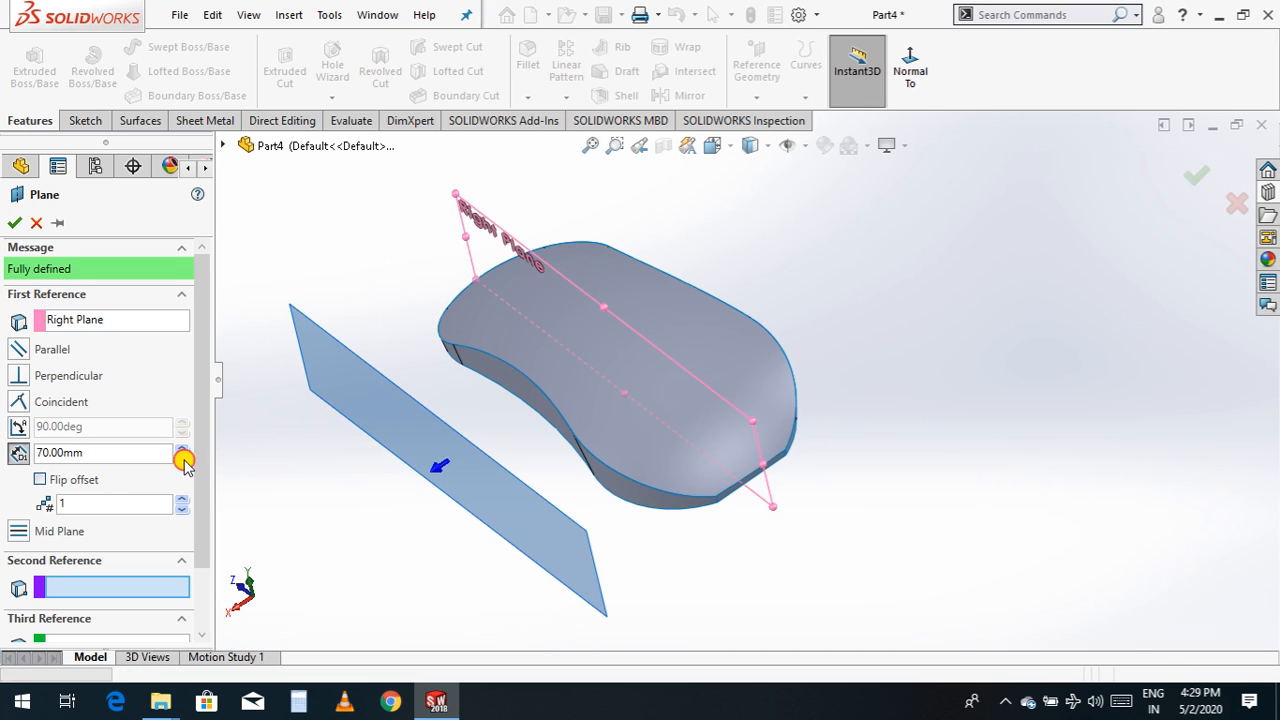
left_click(182, 458)
left_click(182, 458)
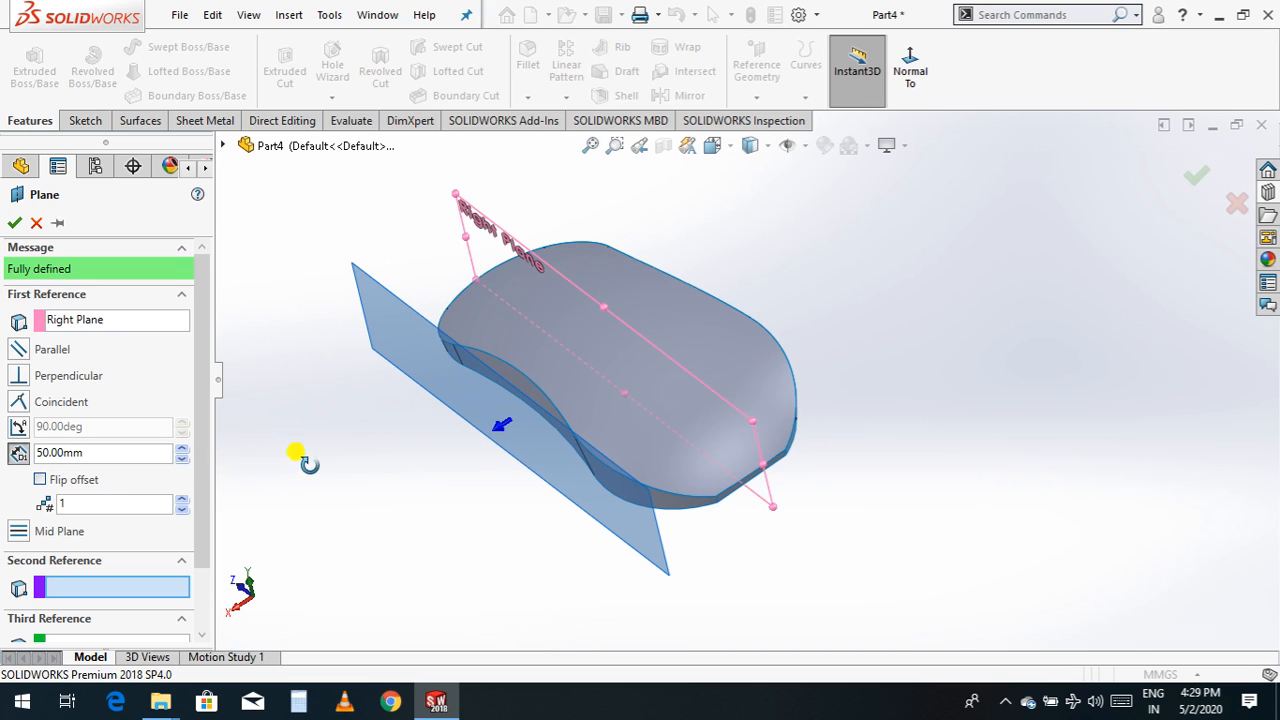
left_click(179, 447)
left_click(17, 222)
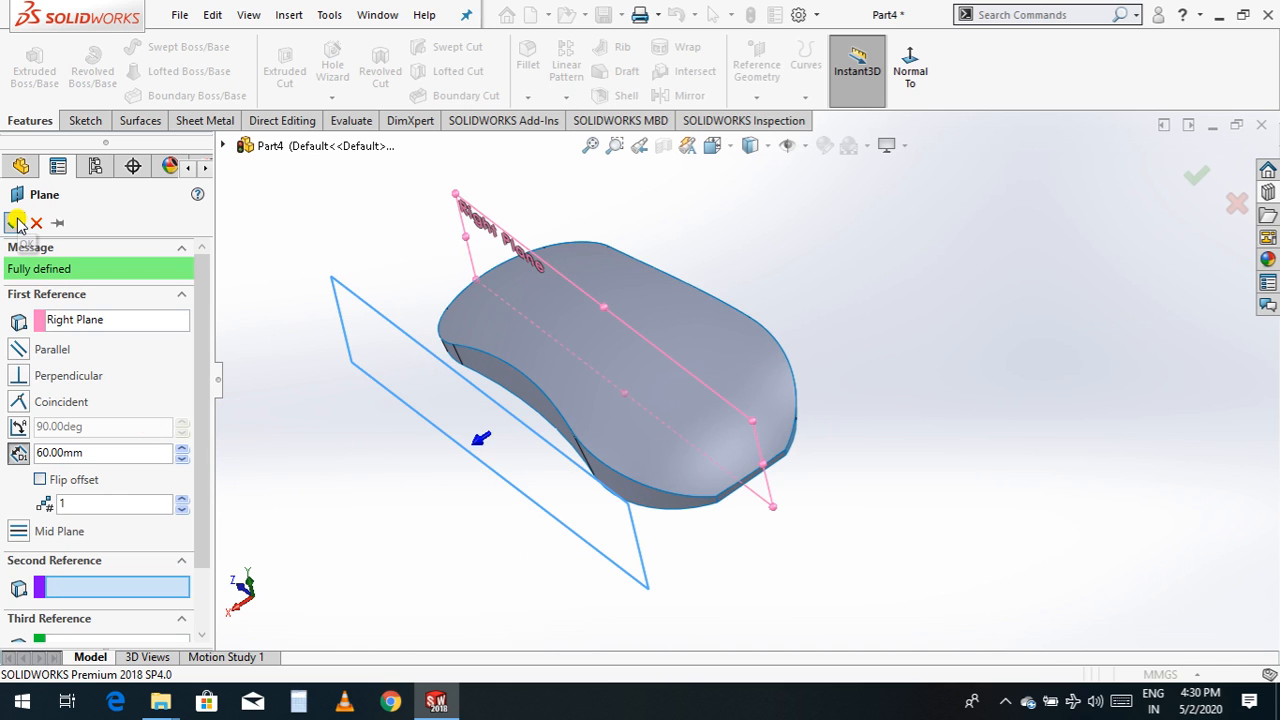
- Start a sketch on the 60 mm offset side plane and view it square-on
left_click(85, 120)
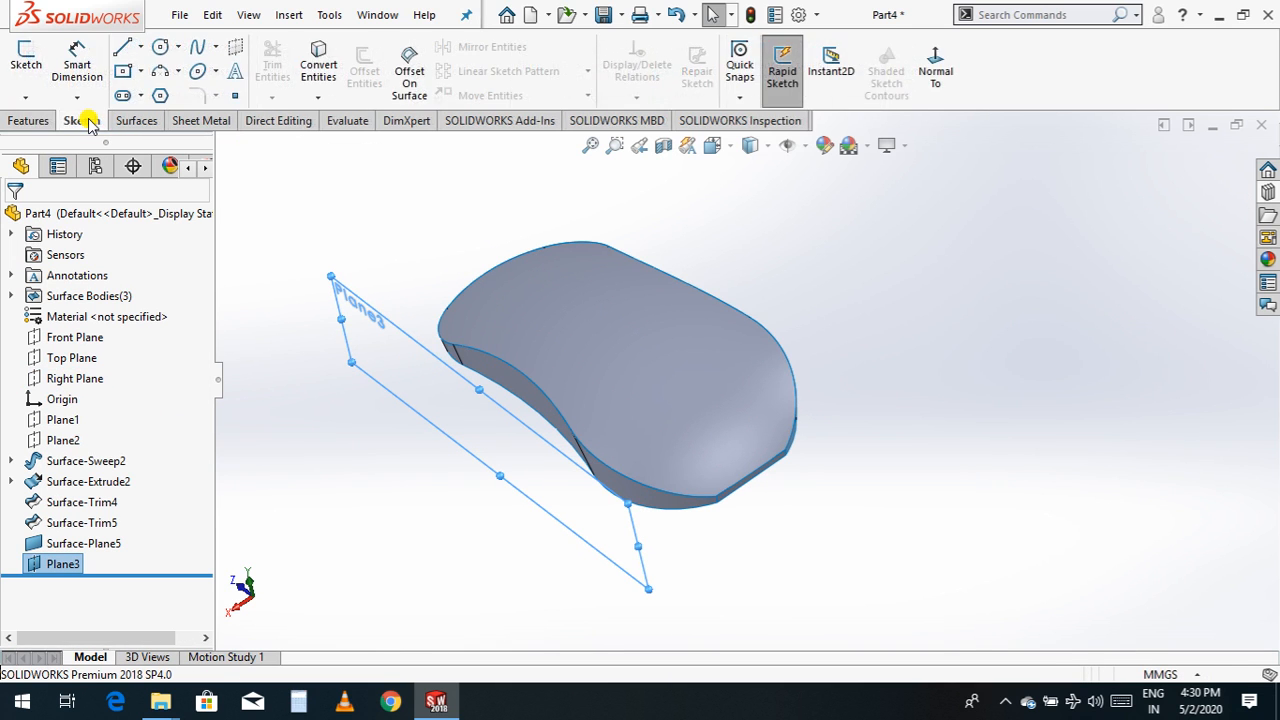
left_click(25, 62)
left_click(920, 68)
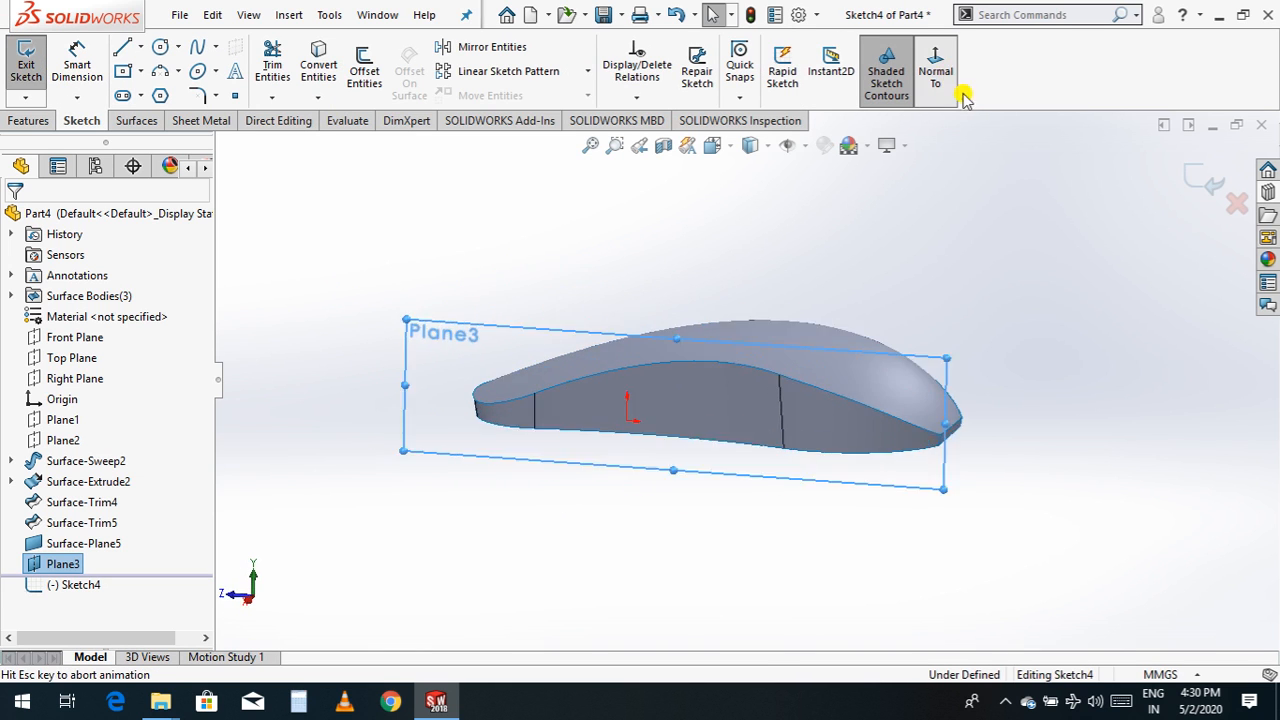
- Sketch a three-point arc of about 11.7 mm radius from the side wall's lower end corner up to its curved top edge
scroll(886, 429, "down", 6)
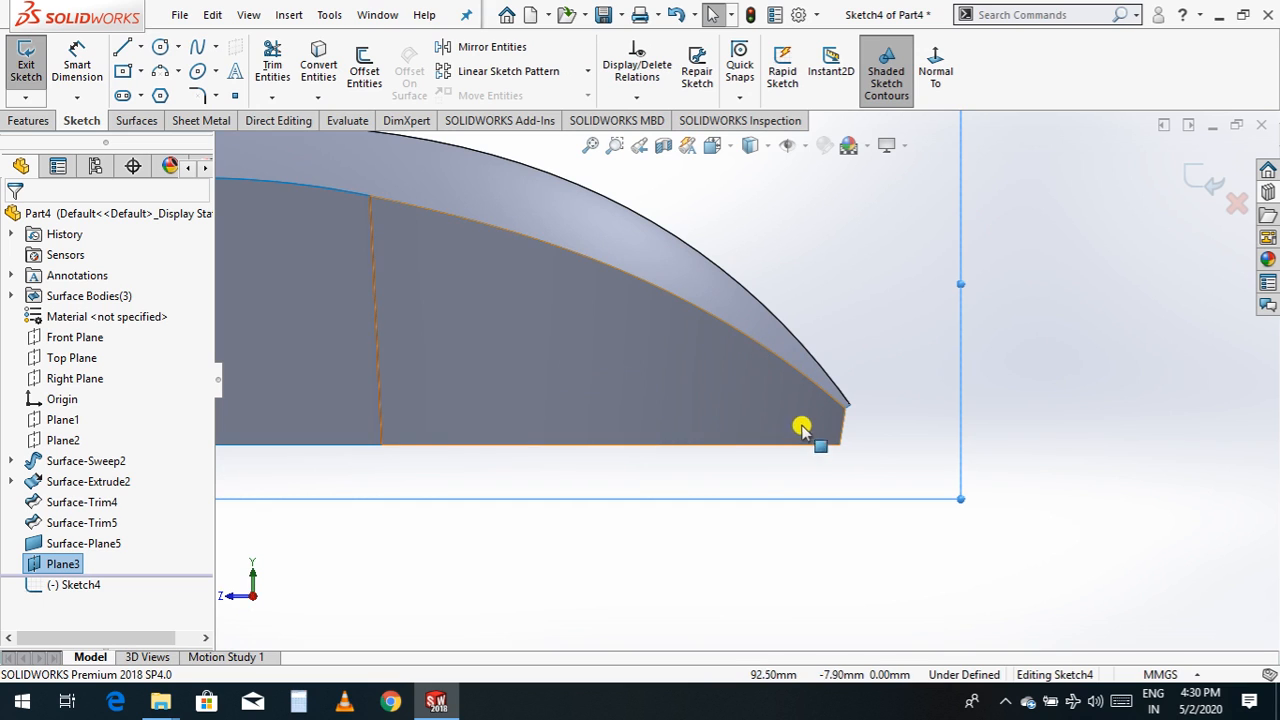
left_click(160, 76)
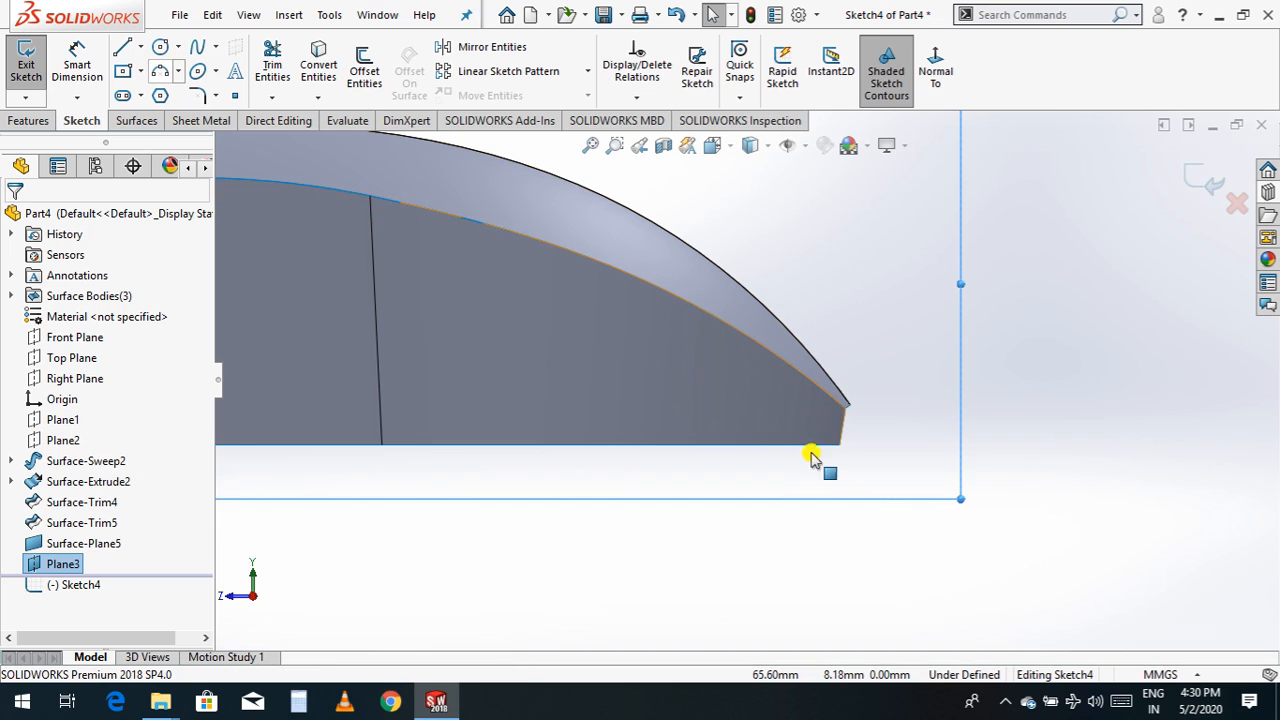
left_click(160, 71)
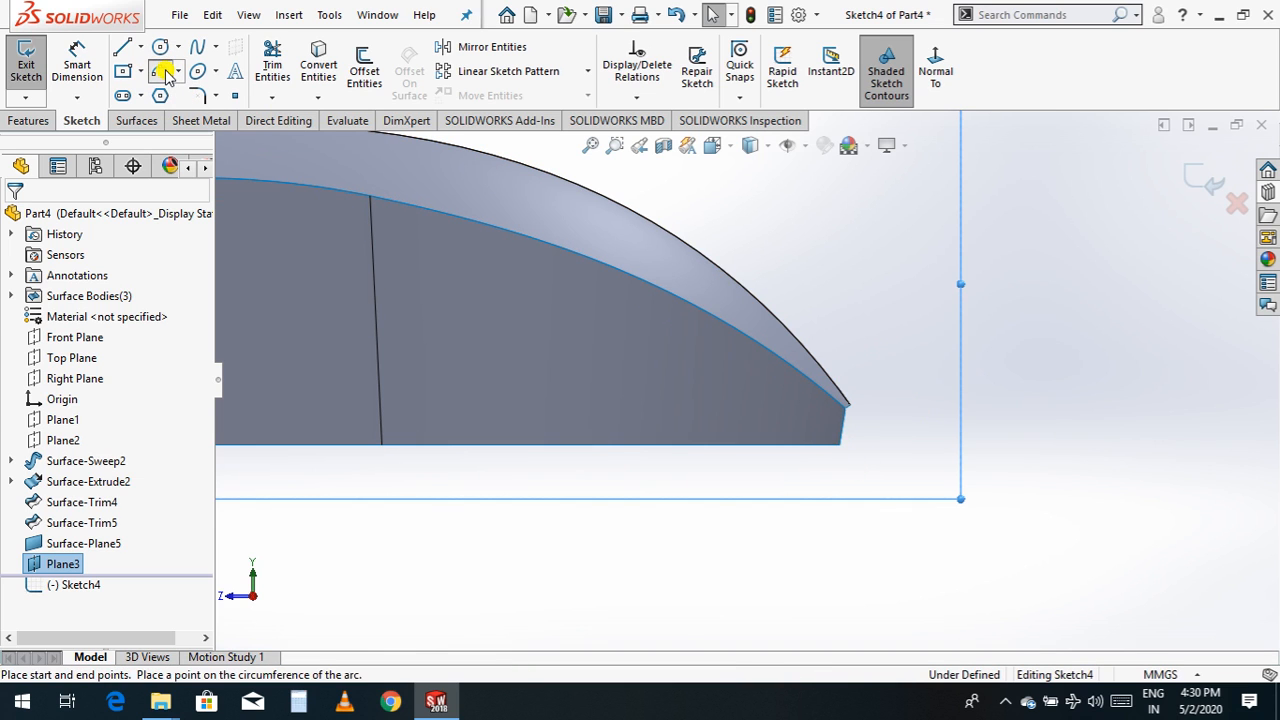
left_click(840, 444)
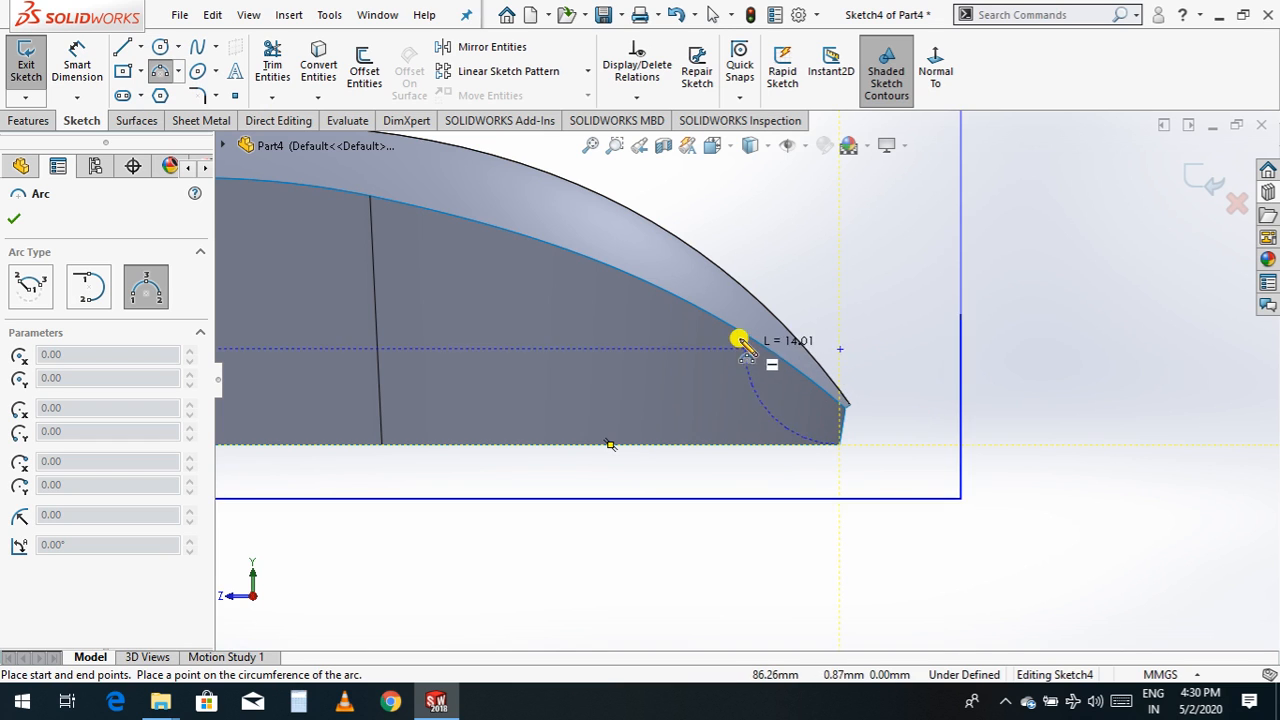
left_click(771, 358)
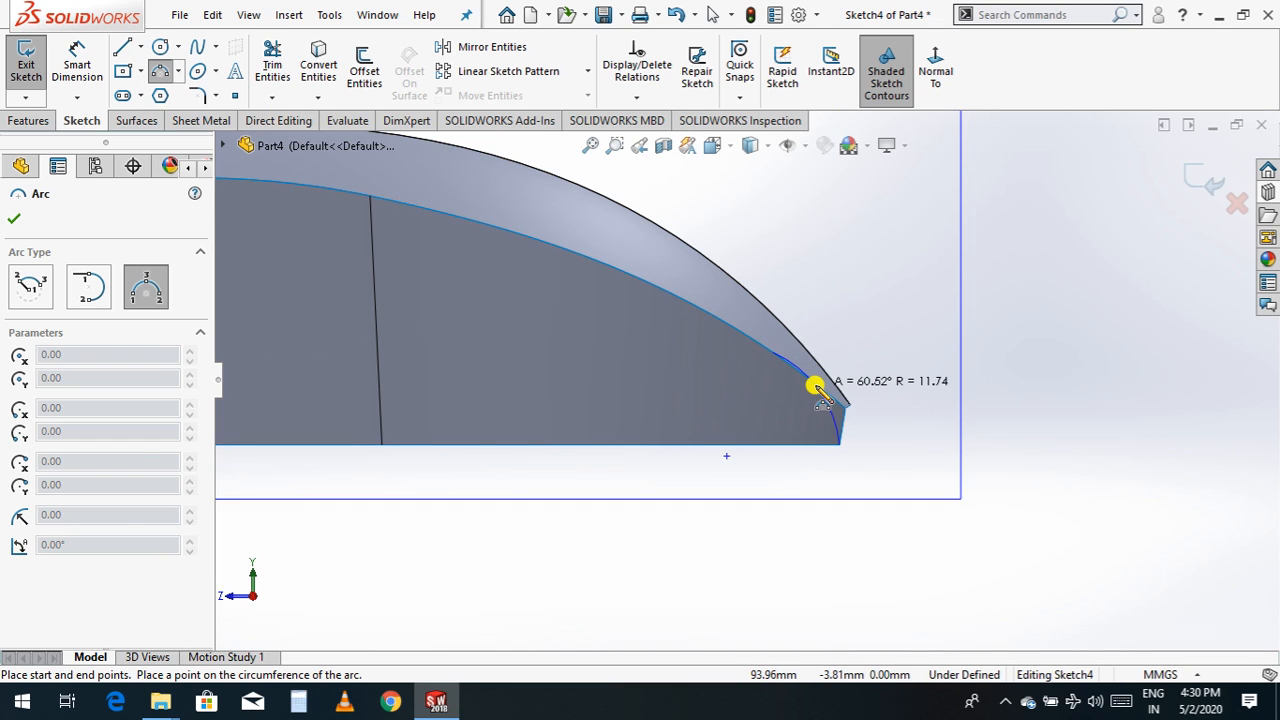
left_click(818, 390)
scroll(830, 458, "down", 1)
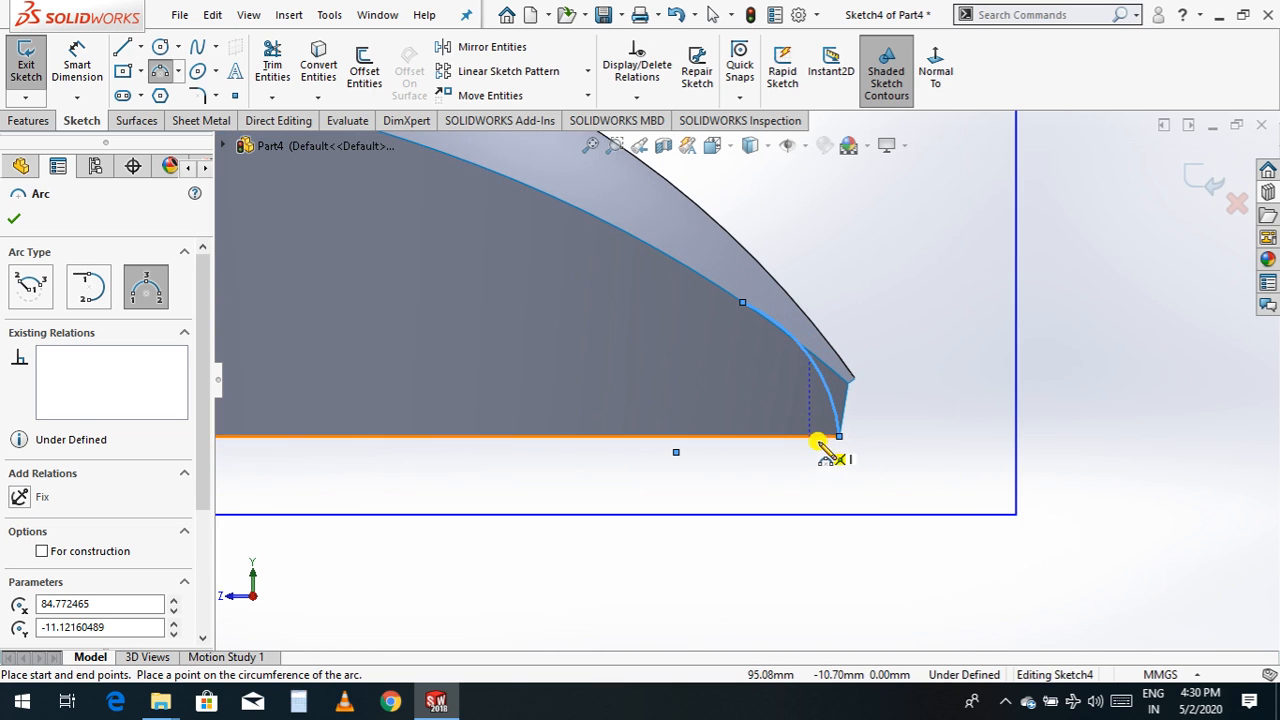
scroll(800, 340, "down", 4)
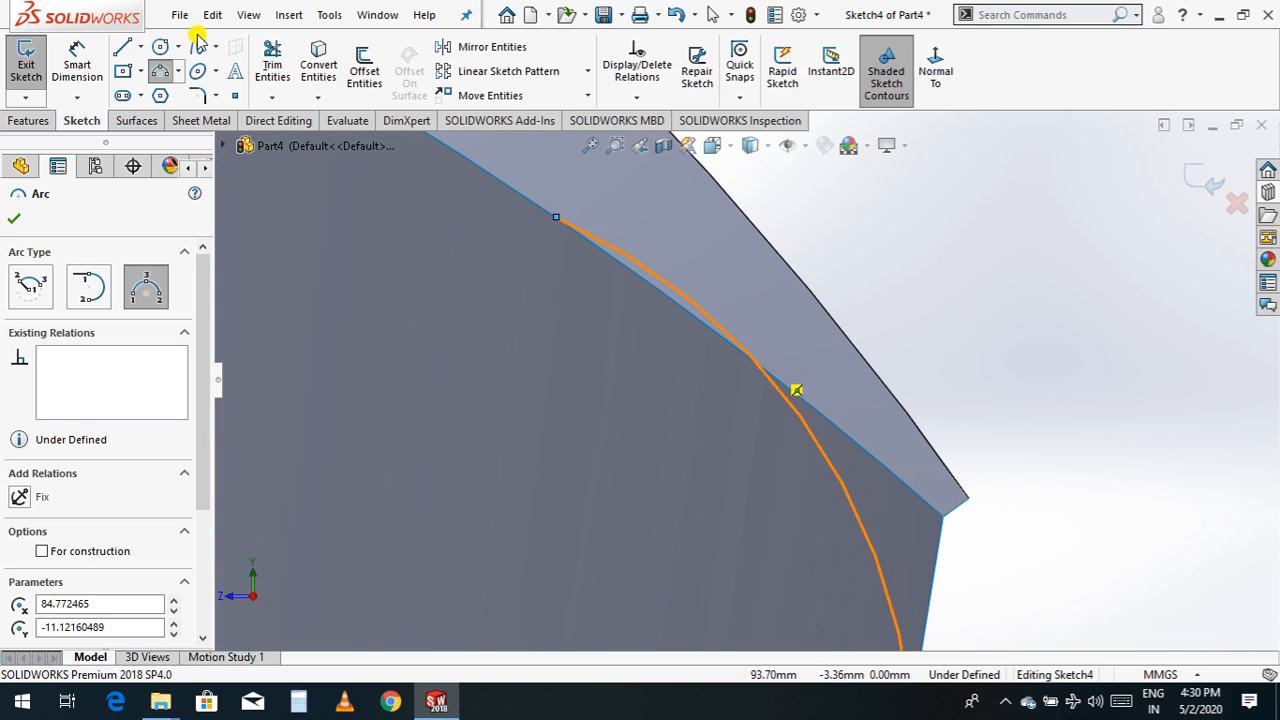
- Dimension the arc's radius and set it to 9 mm
left_click(79, 63)
left_click(818, 450)
left_click(741, 478)
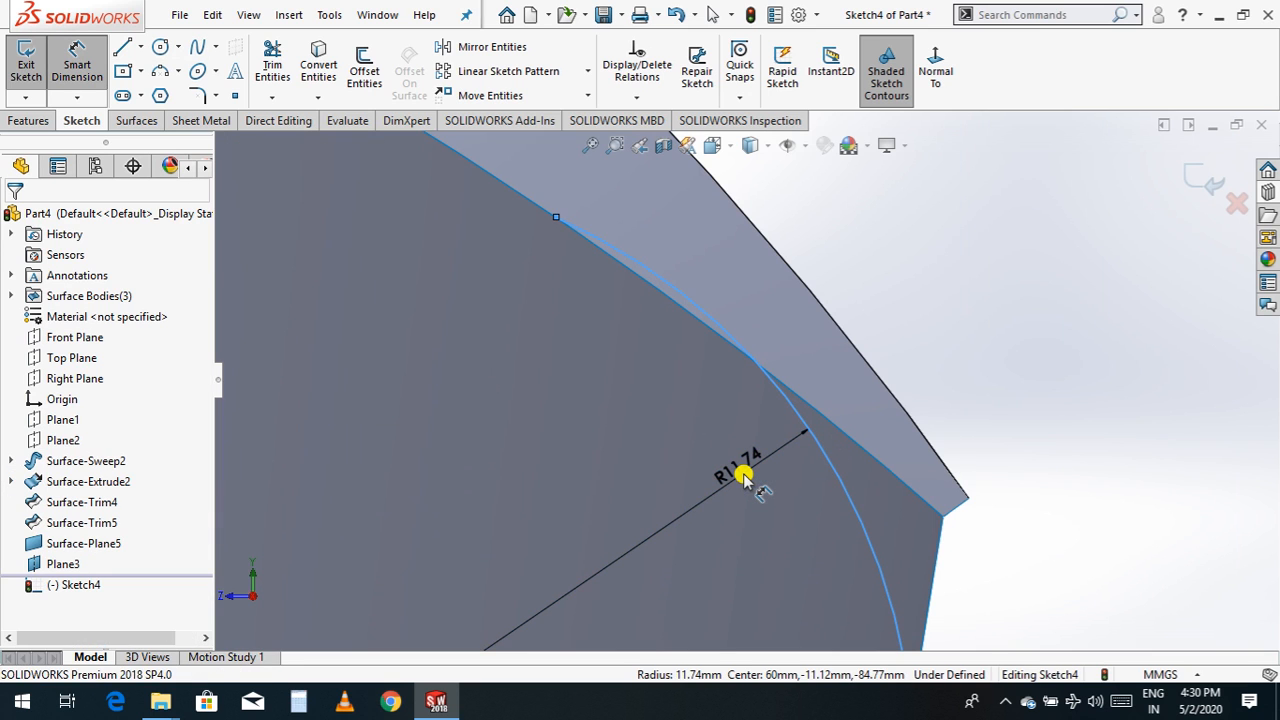
type("9")
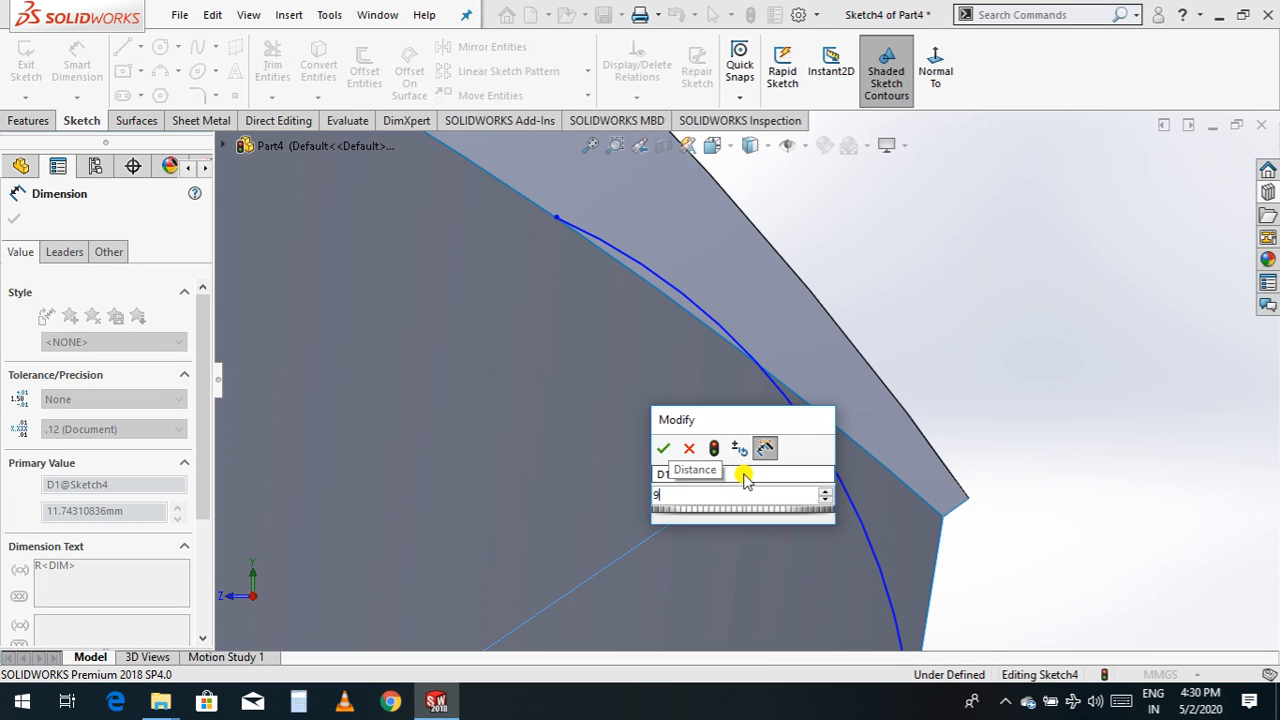
key("Return")
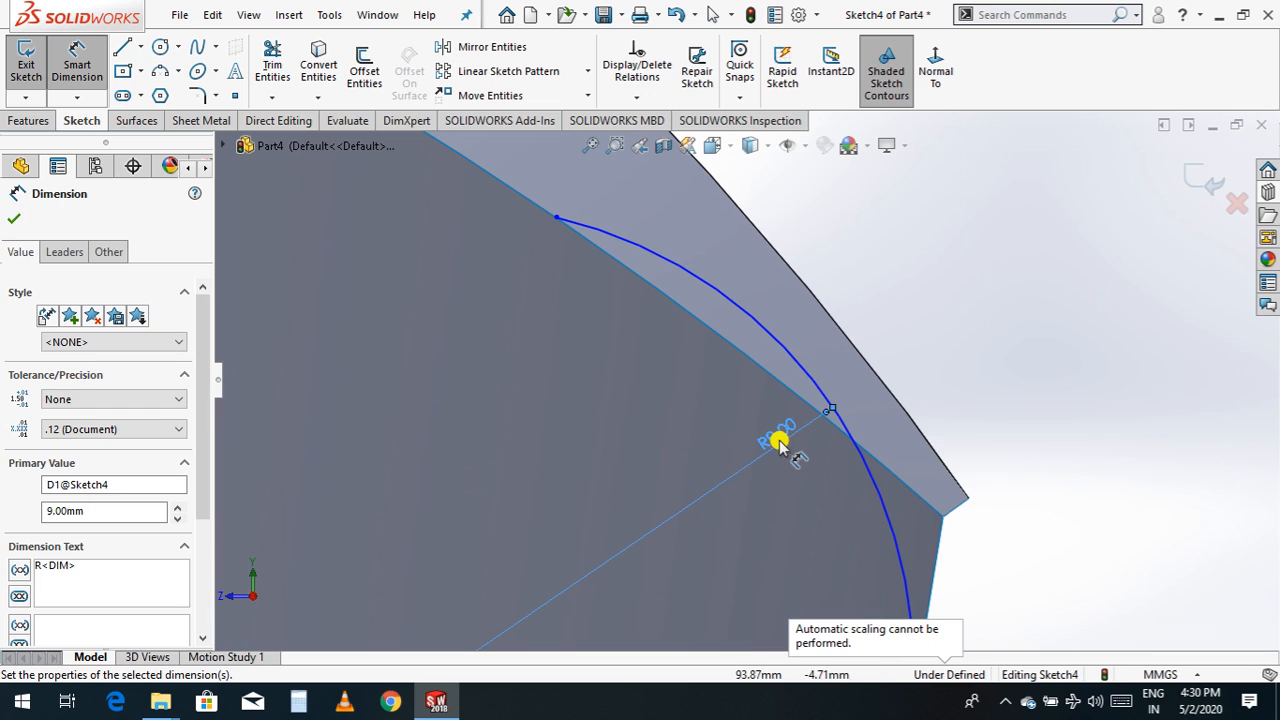
- Change the arc's radius dimension to 13 mm
double_click(775, 440)
type("13")
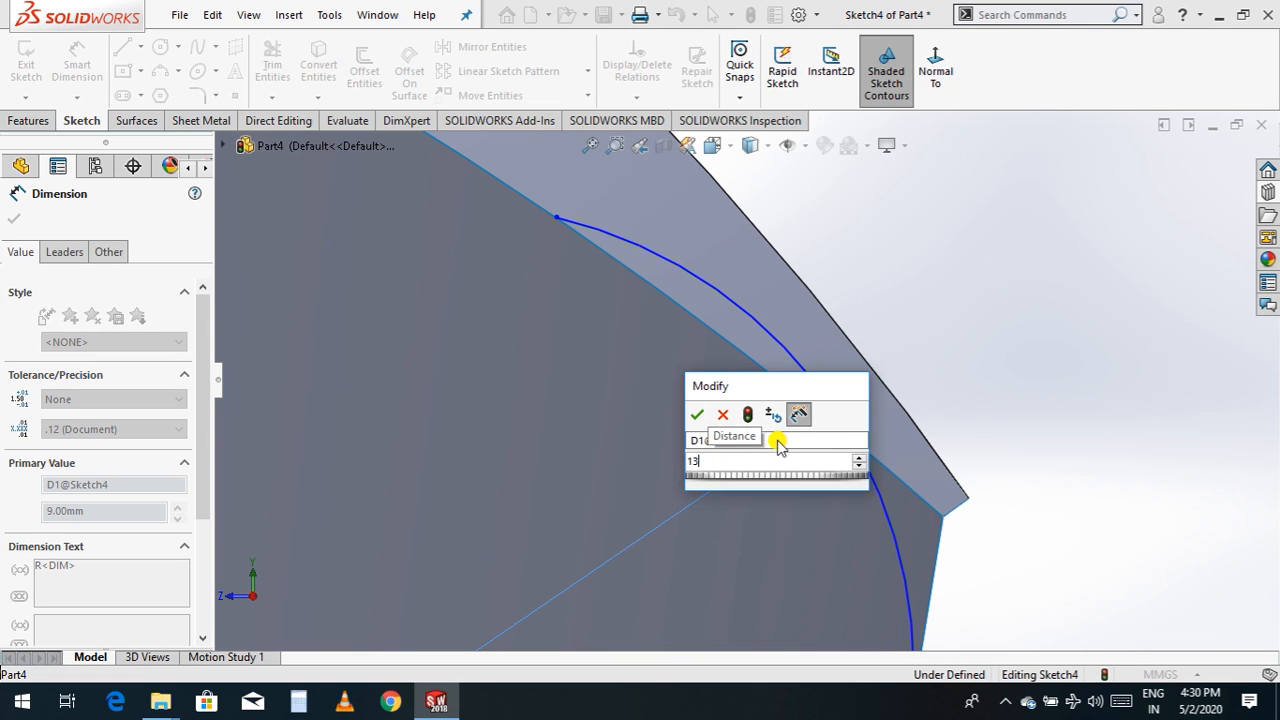
key("Return")
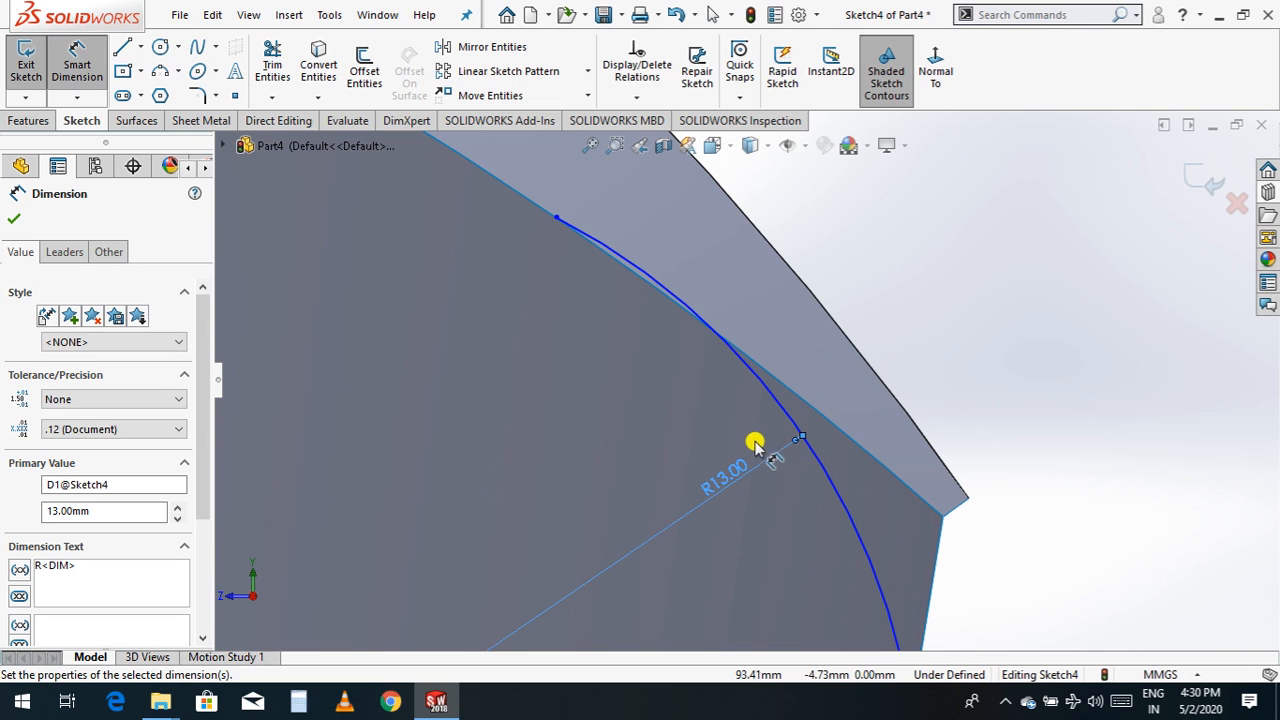
- Set the sketched arc's radius to 17 mm and exit the sketch
double_click(728, 475)
type("17")
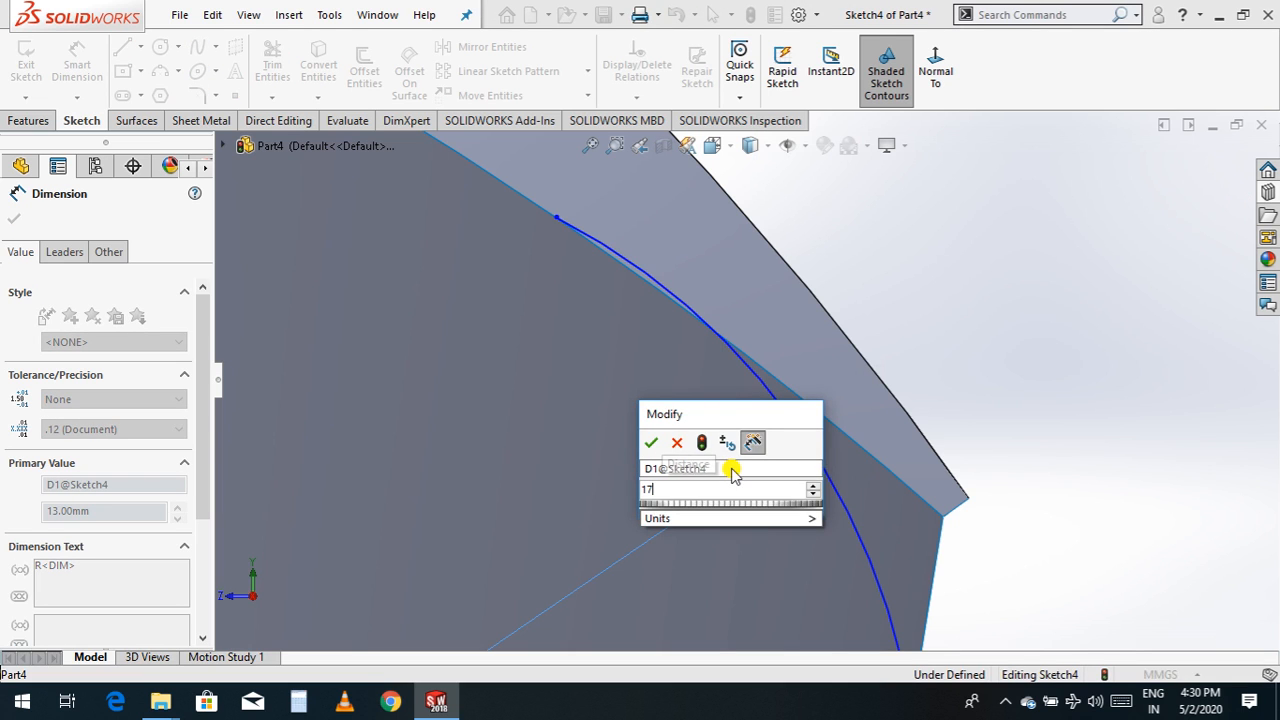
key("Return")
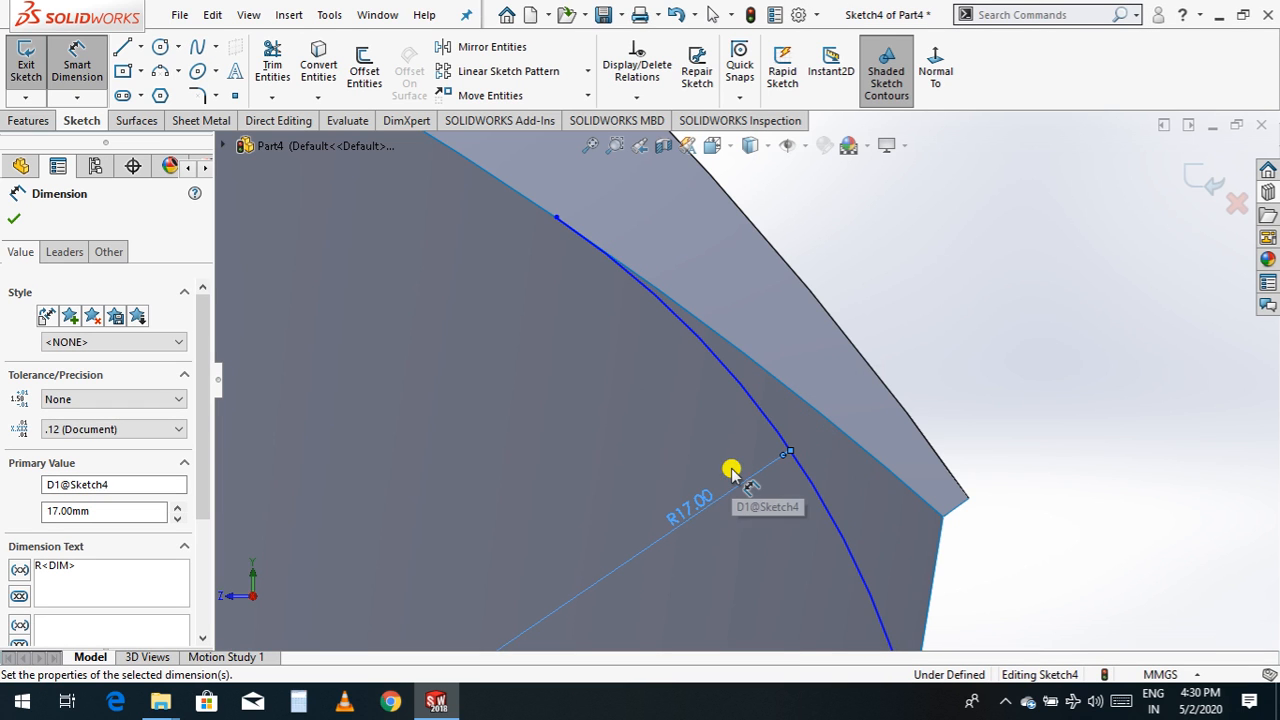
scroll(579, 272, "up", 2)
scroll(579, 272, "down", 2)
scroll(579, 275, "down", 3)
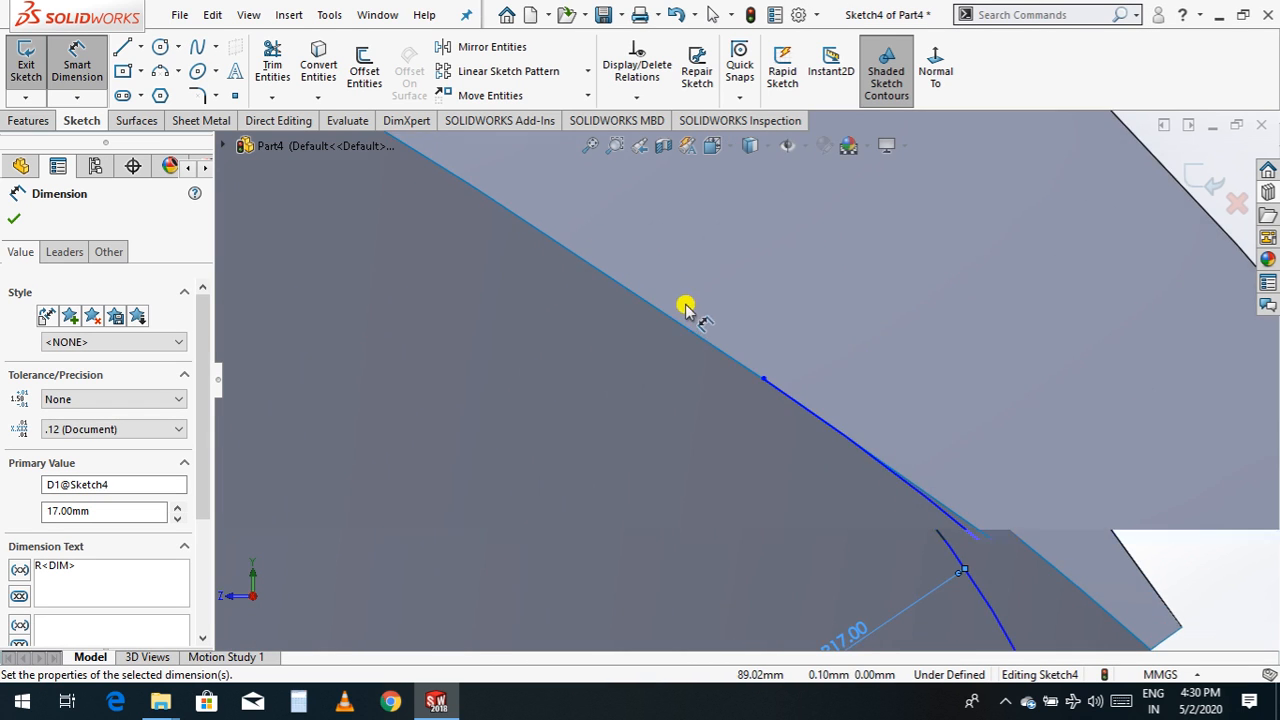
scroll(668, 372, "up", 3)
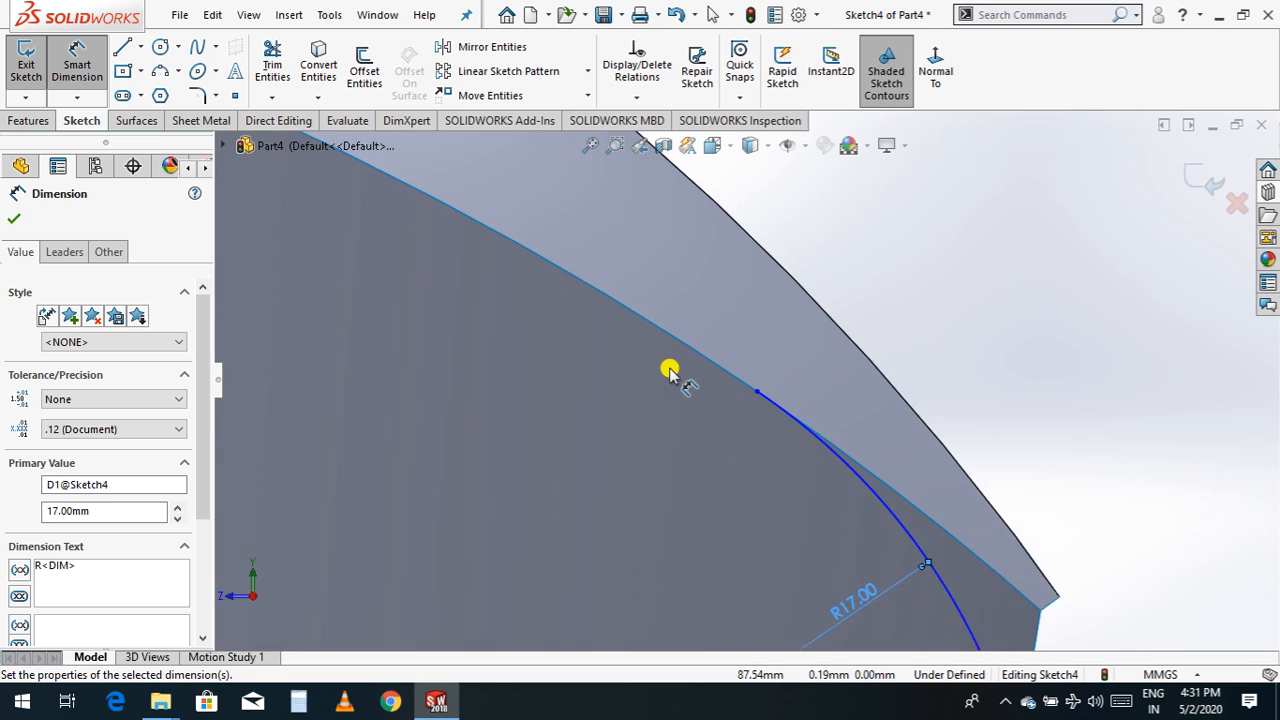
left_click(14, 218)
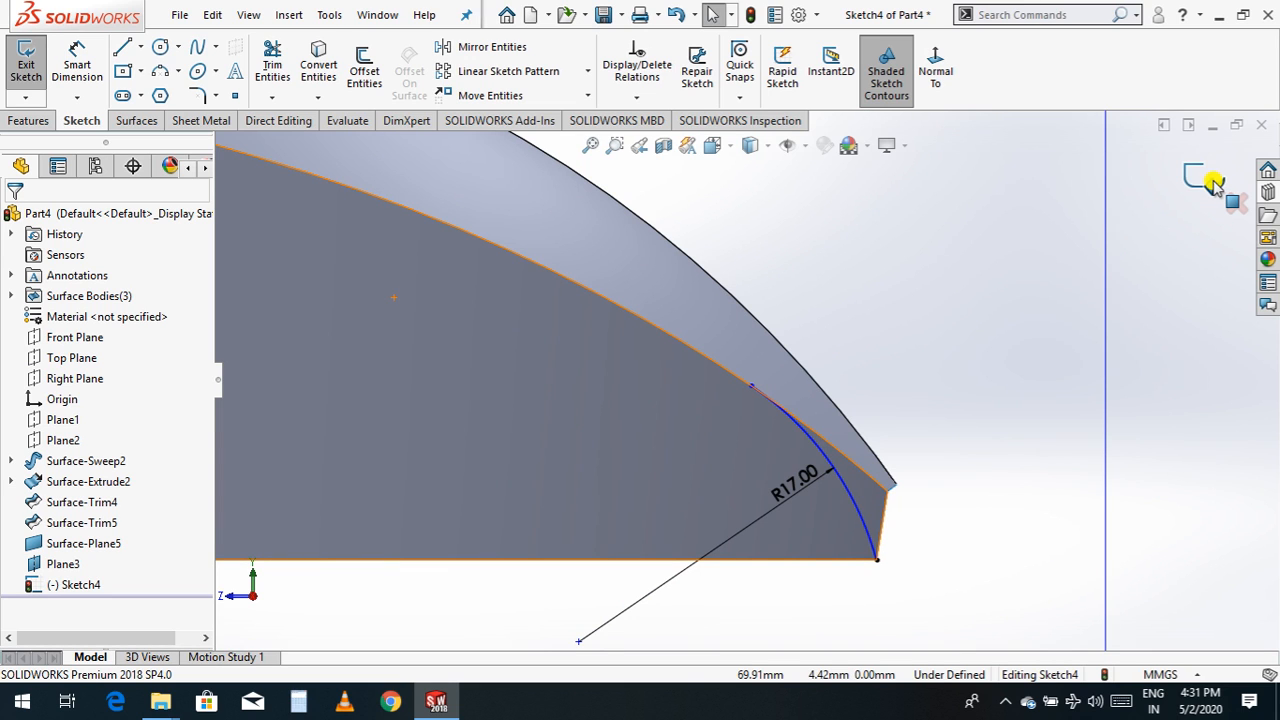
left_click(1213, 185)
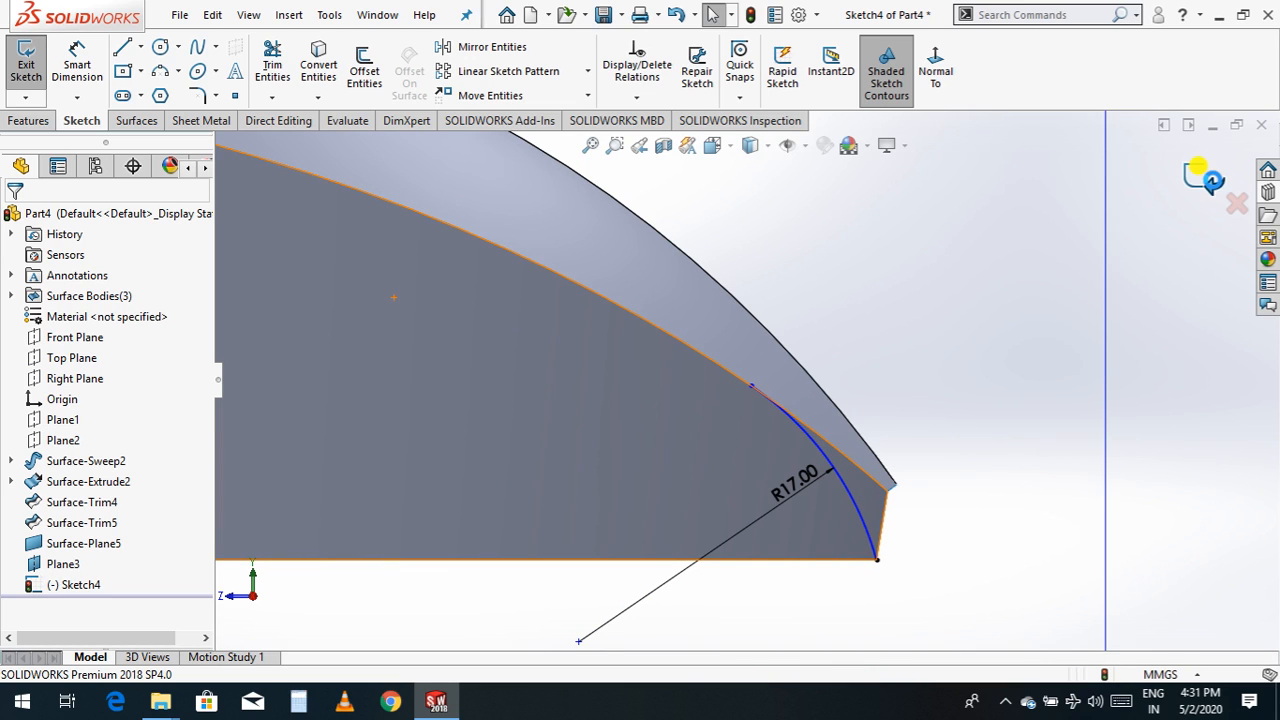
left_click(957, 272)
right_click(957, 267)
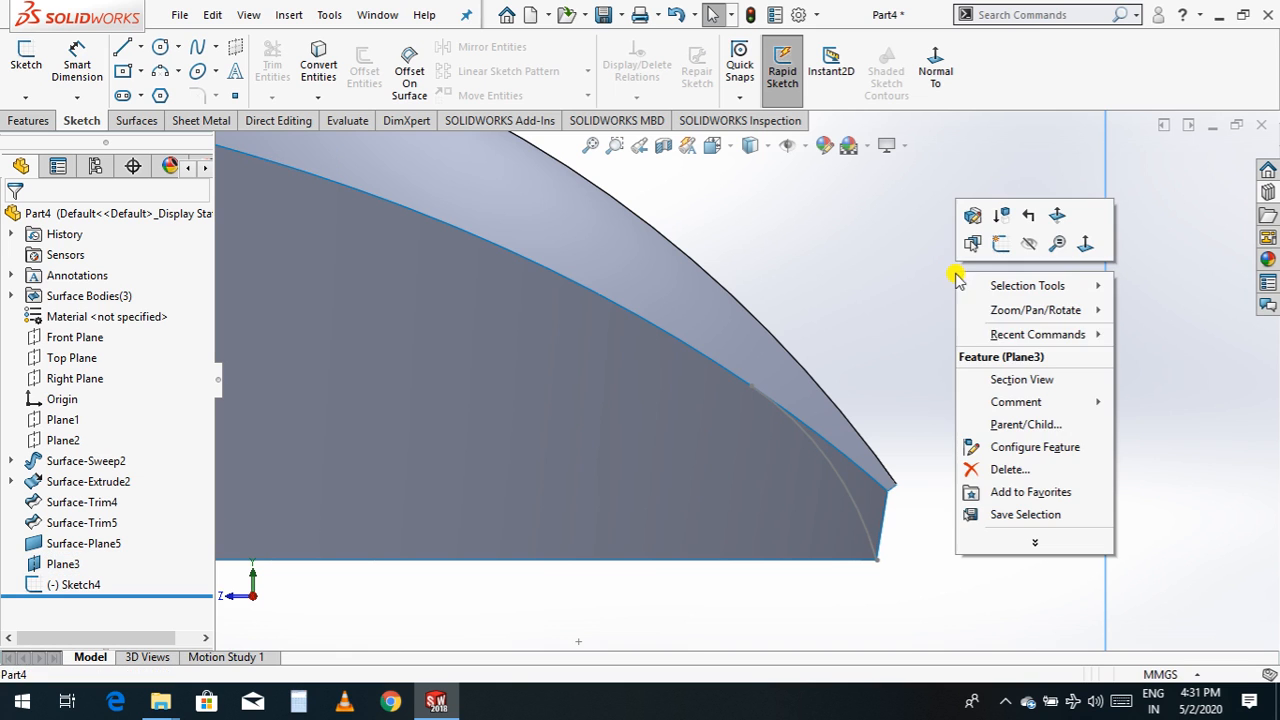
mouse_move(1024, 340)
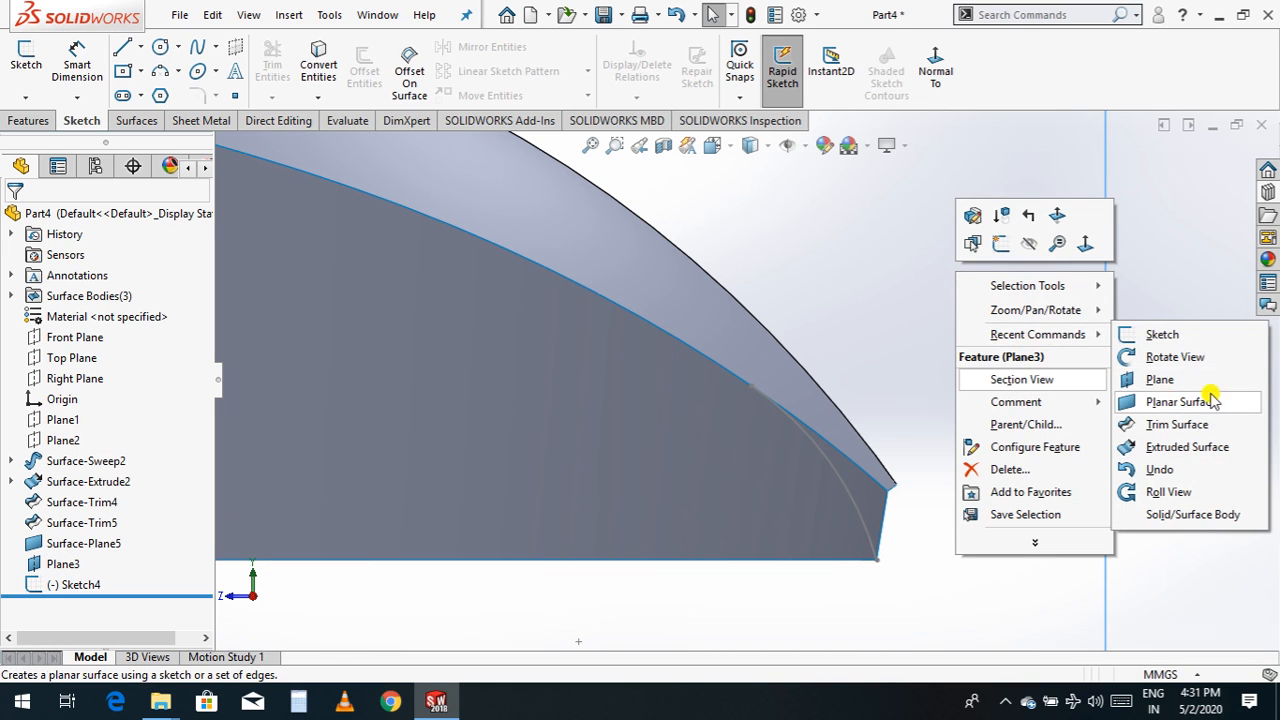
left_click(1178, 355)
mouse_move(1176, 348)
left_mouse_down()
mouse_move(1134, 389)
mouse_move(1146, 391)
mouse_move(1014, 374)
mouse_move(994, 457)
mouse_move(1014, 411)
mouse_move(1021, 462)
mouse_move(981, 380)
left_mouse_up()
scroll(637, 425, "down", 3)
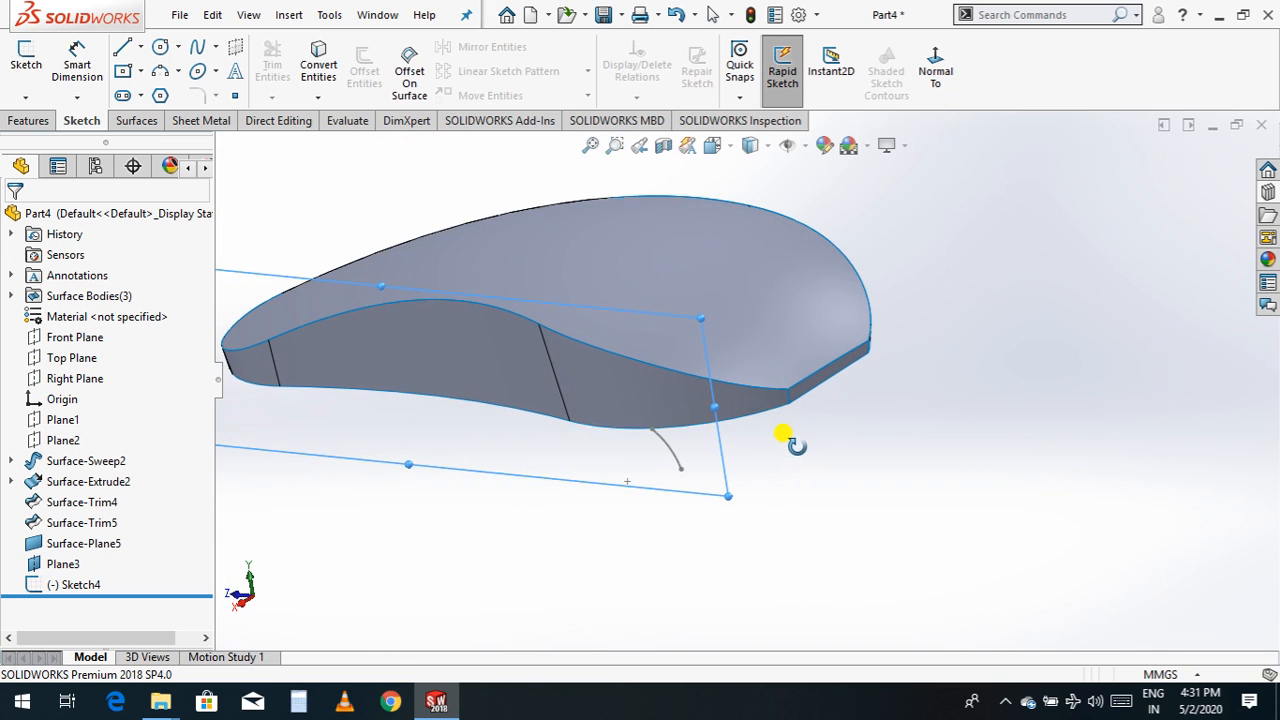
left_click(136, 120)
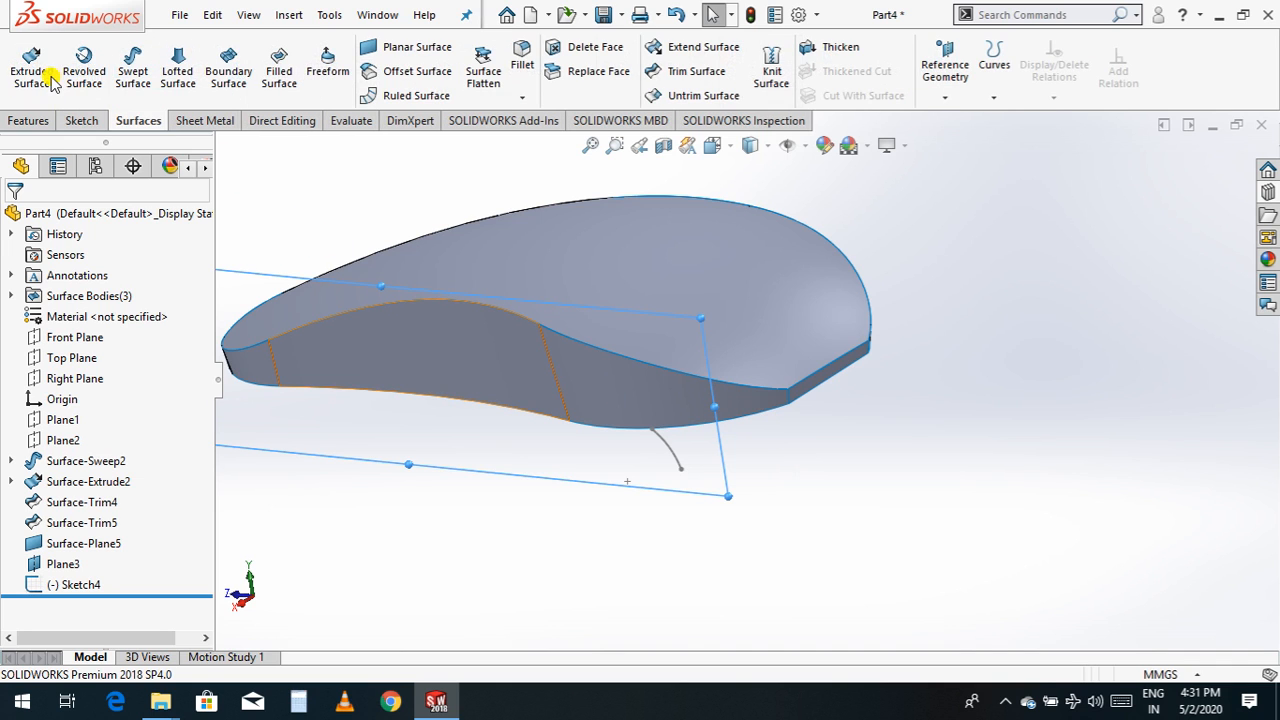
left_click(674, 451)
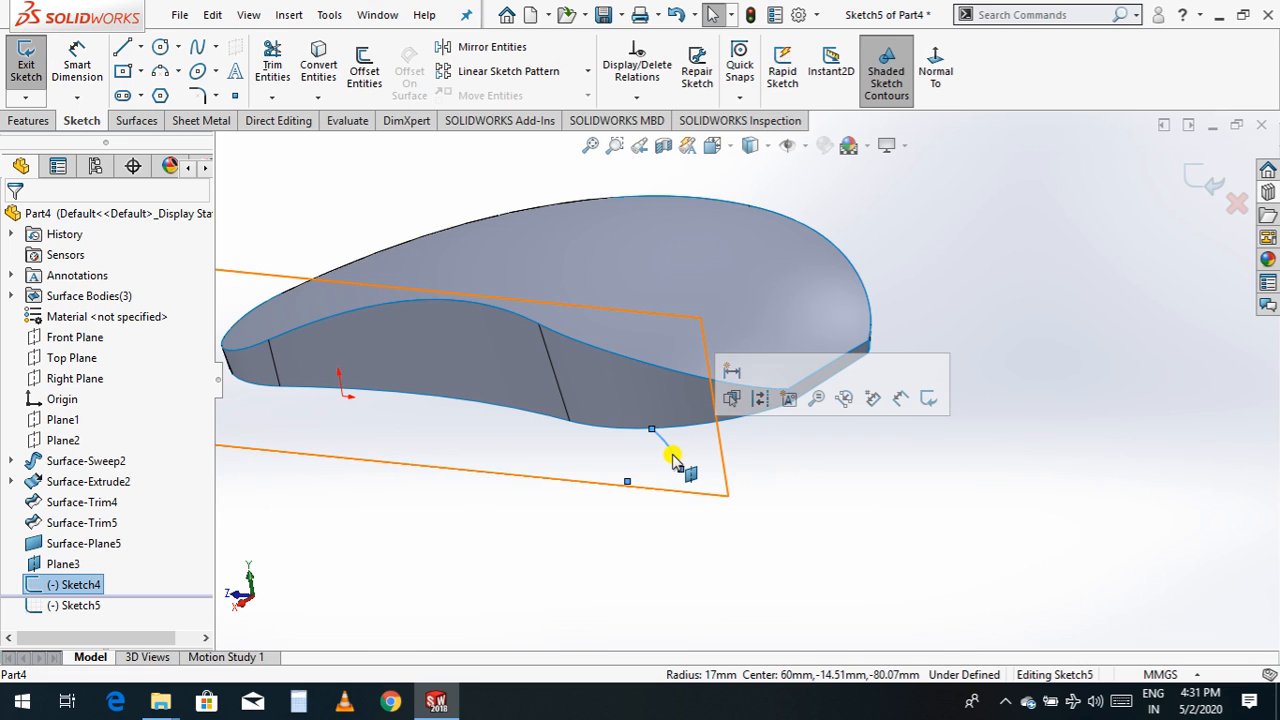
left_click(138, 121)
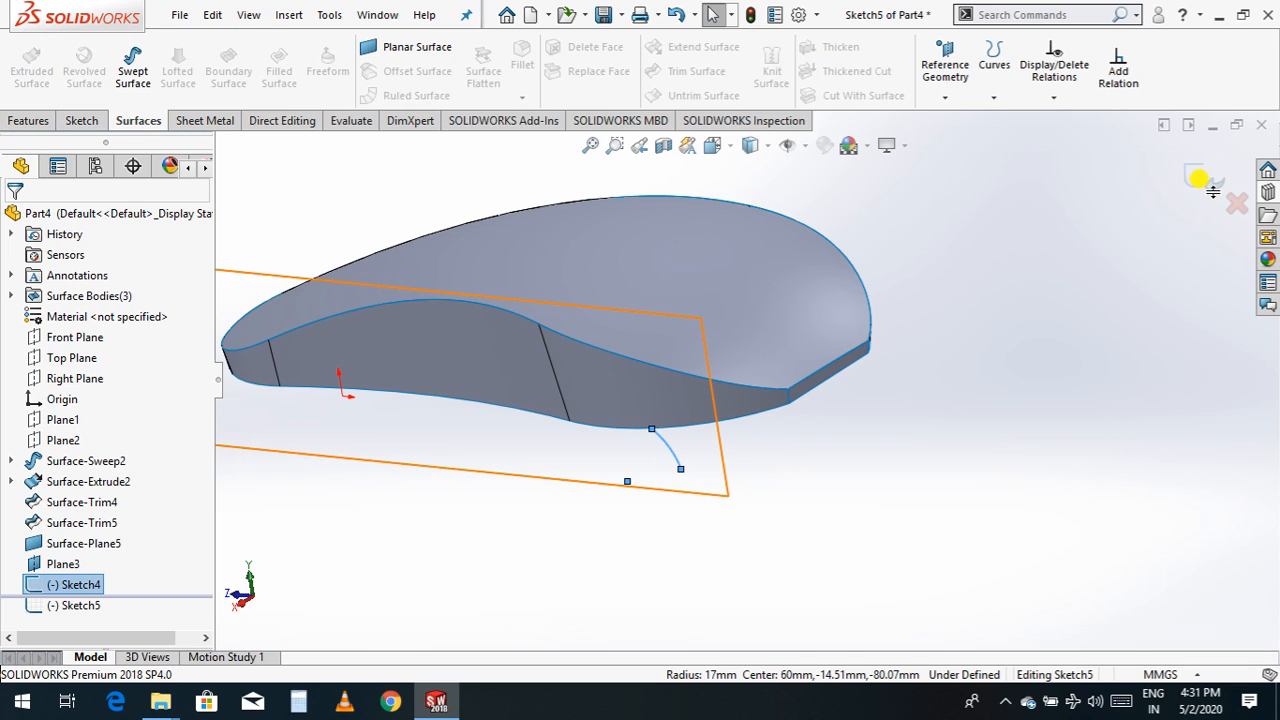
left_click(1190, 256)
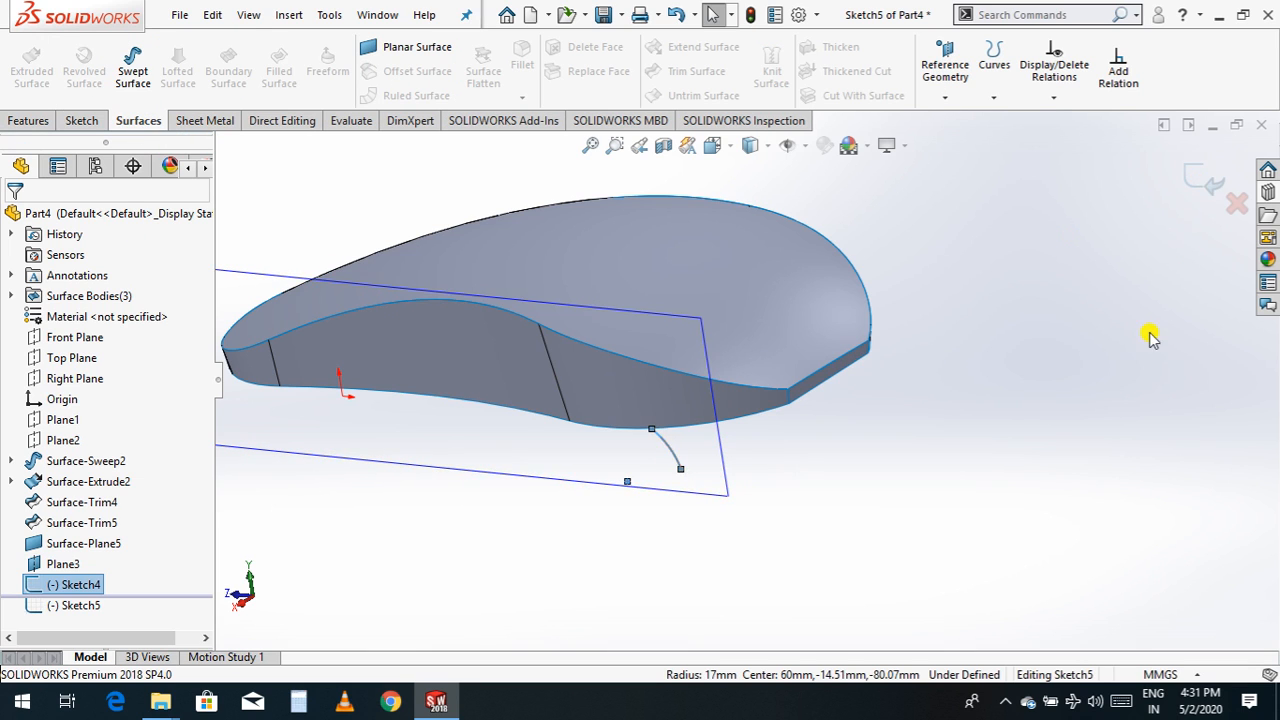
left_click(1210, 197)
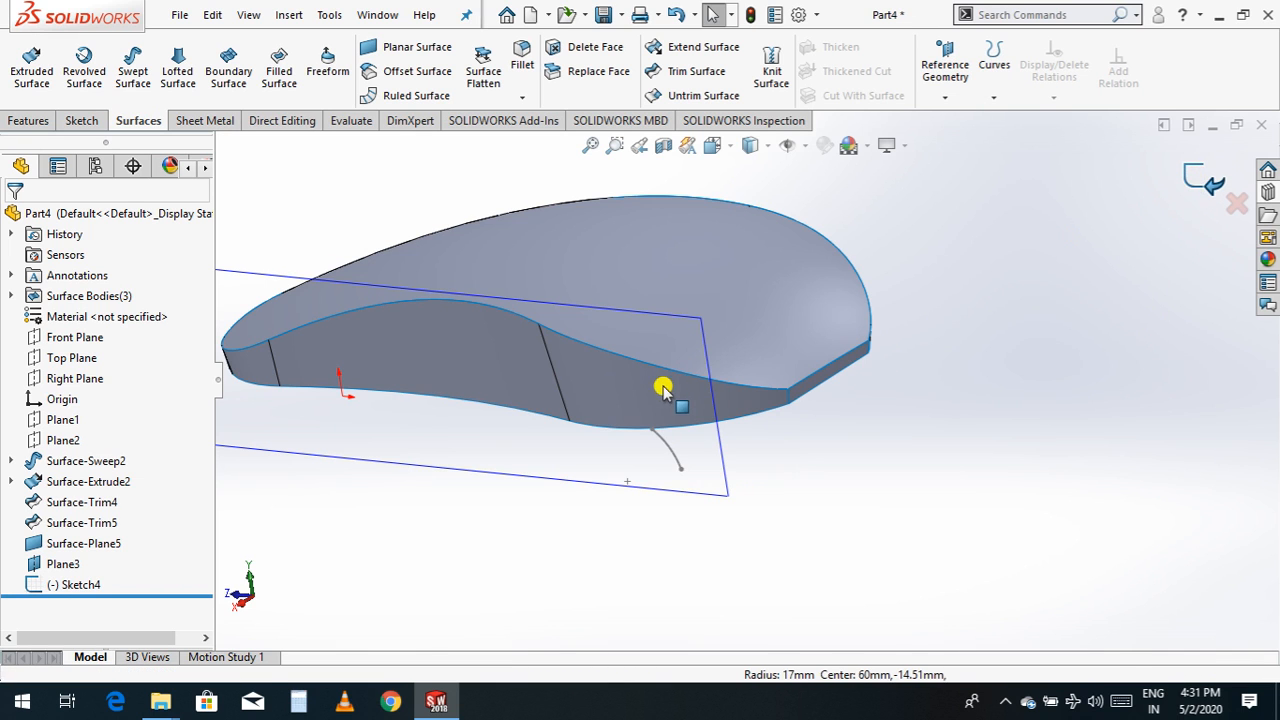
- Extrude the arc sketch as a surface with a blind depth of 130 mm, reversed so it passes across the body's end
left_click(32, 70)
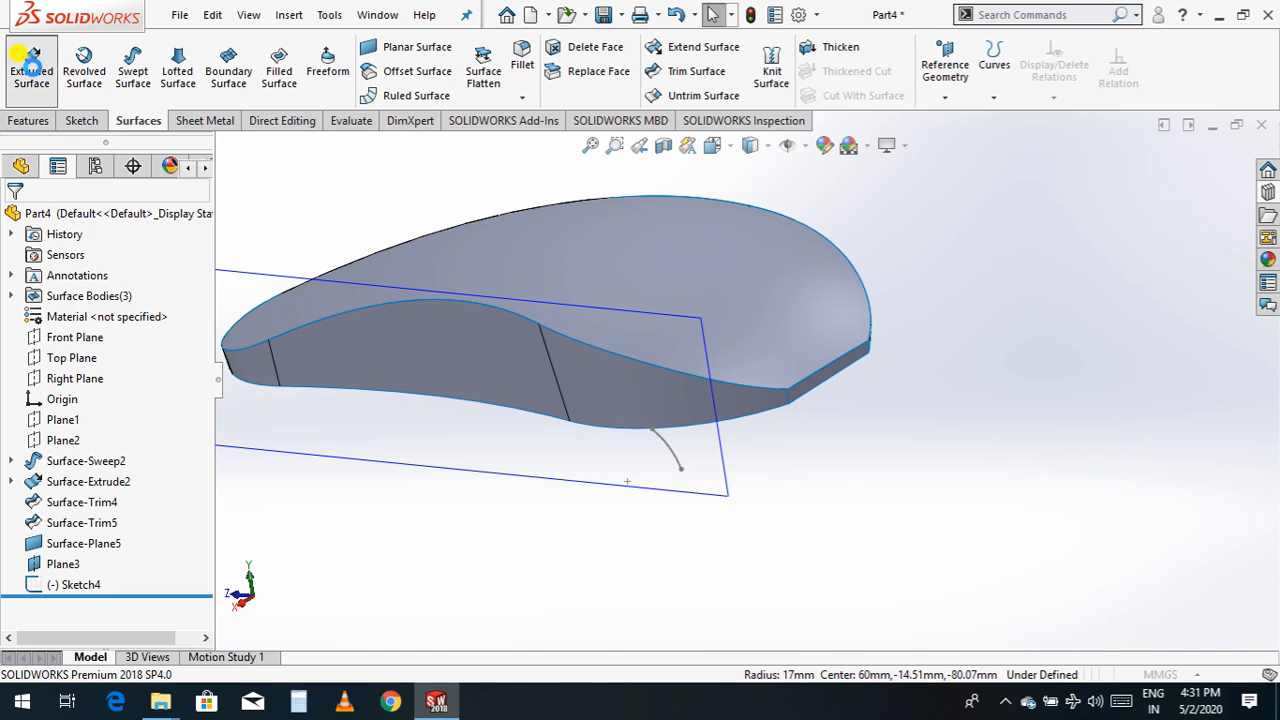
left_click(672, 460)
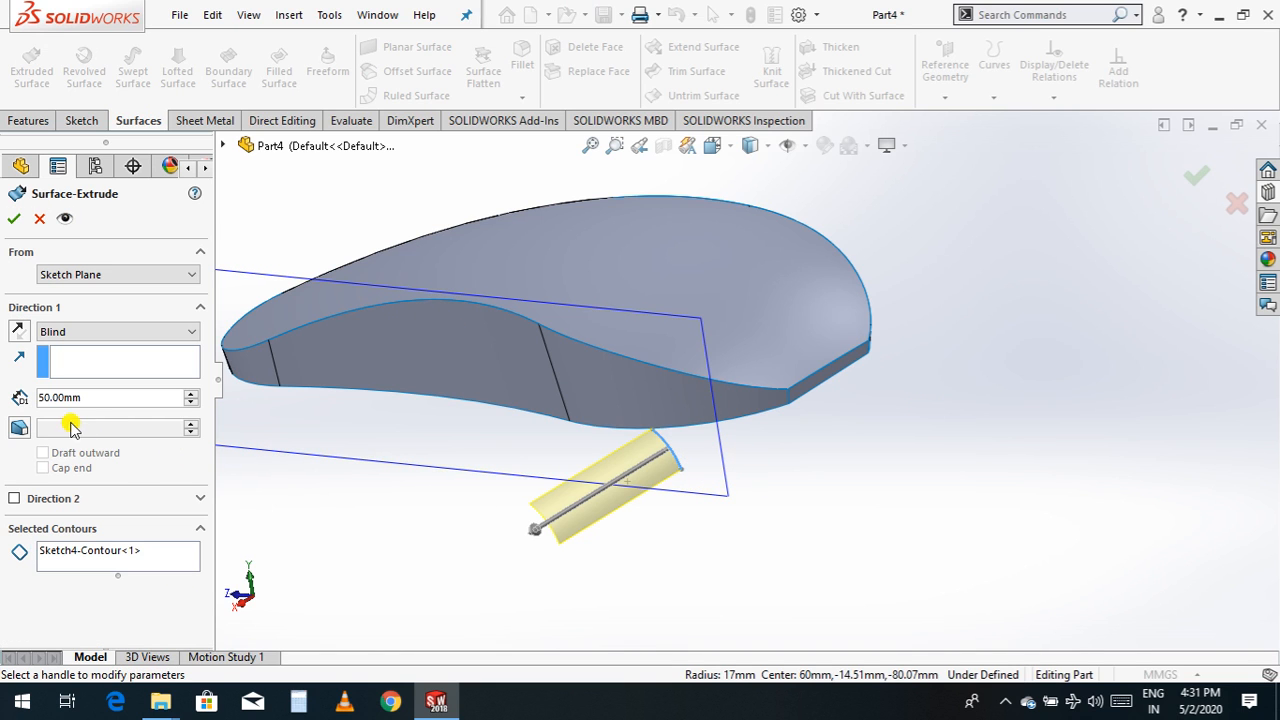
left_click(19, 335)
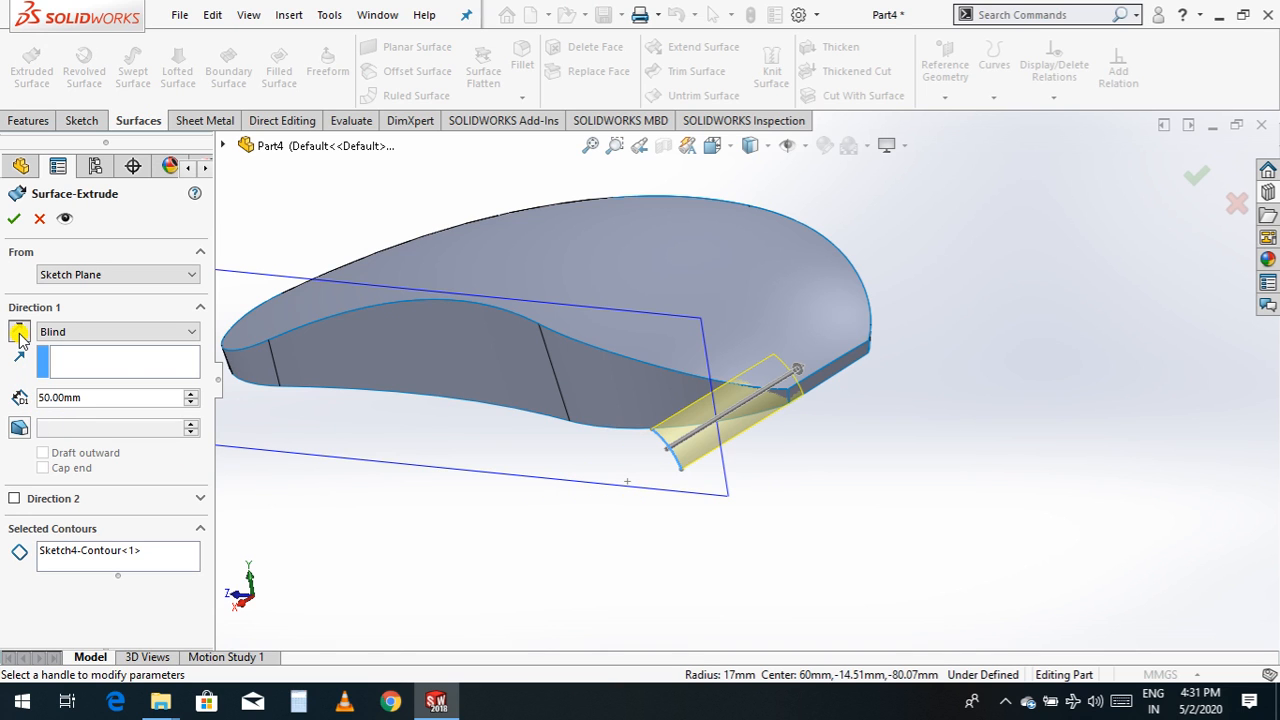
left_click_drag(797, 370, 998, 258)
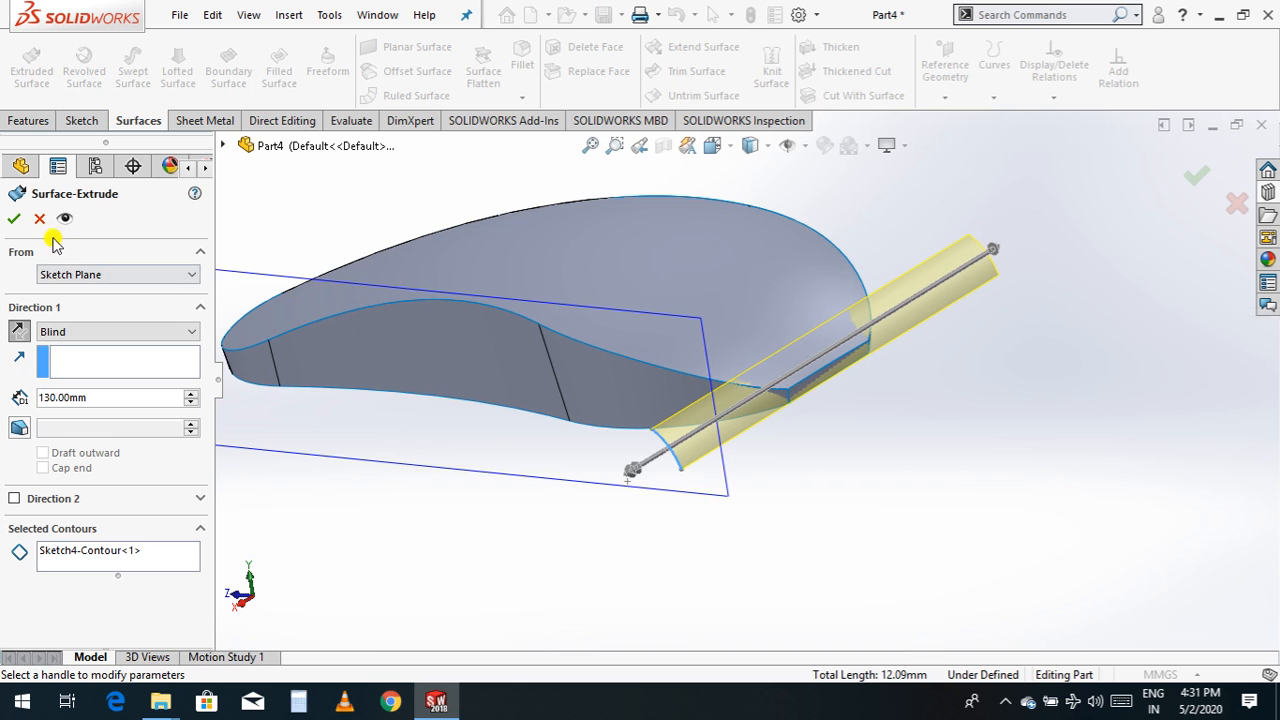
left_click(17, 220)
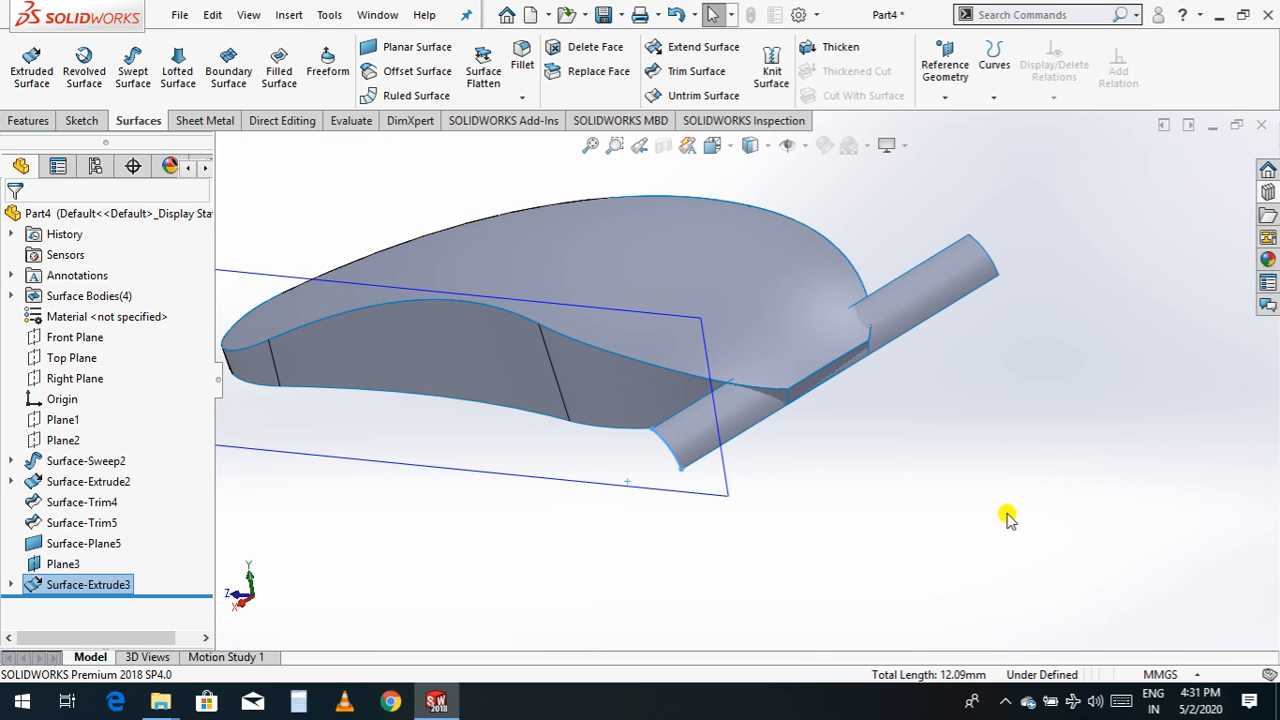
- Hide Plane3, the reference plane that carries the arc sketch
right_click(884, 503)
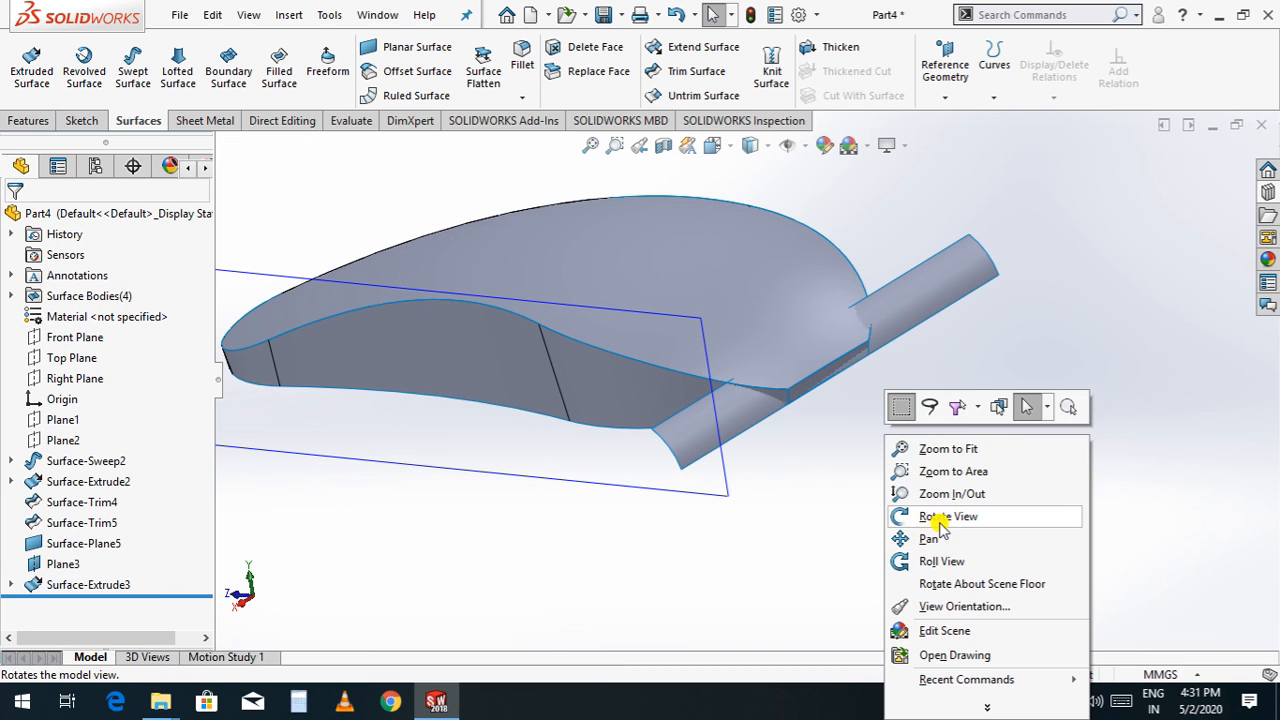
left_click(940, 517)
left_click_drag(931, 543, 945, 440)
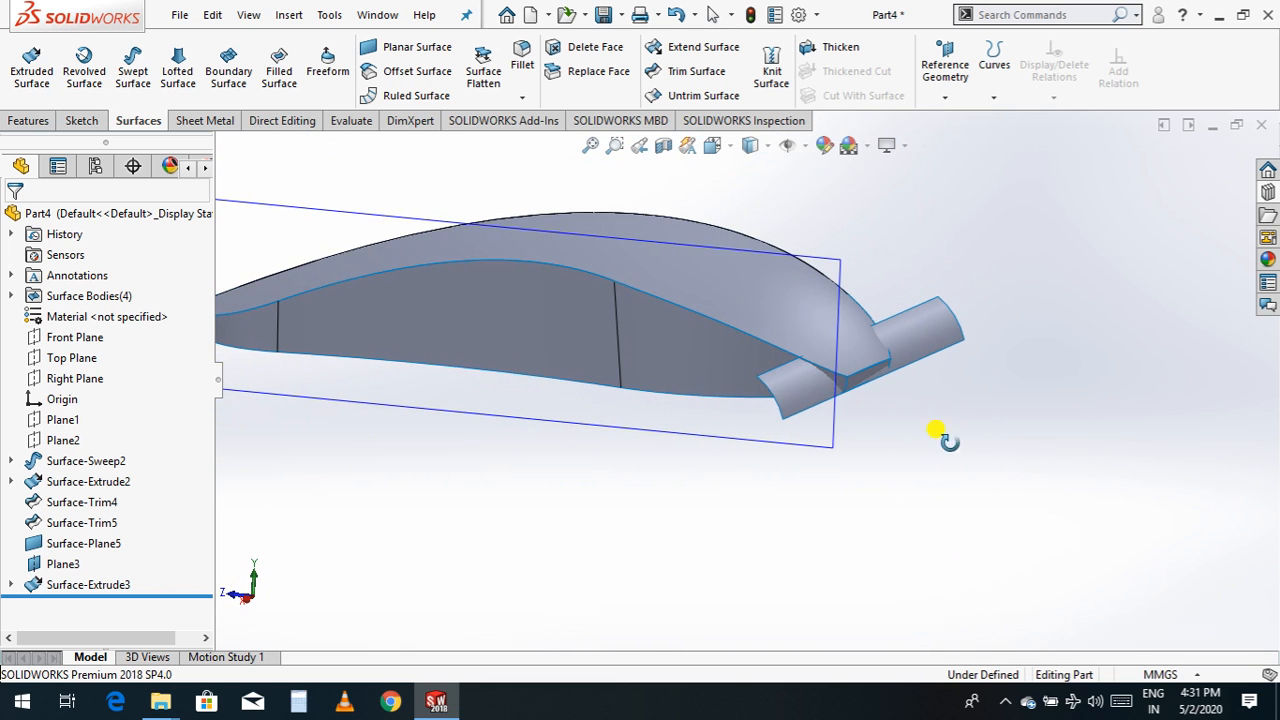
scroll(891, 420, "down", 4)
key("Escape")
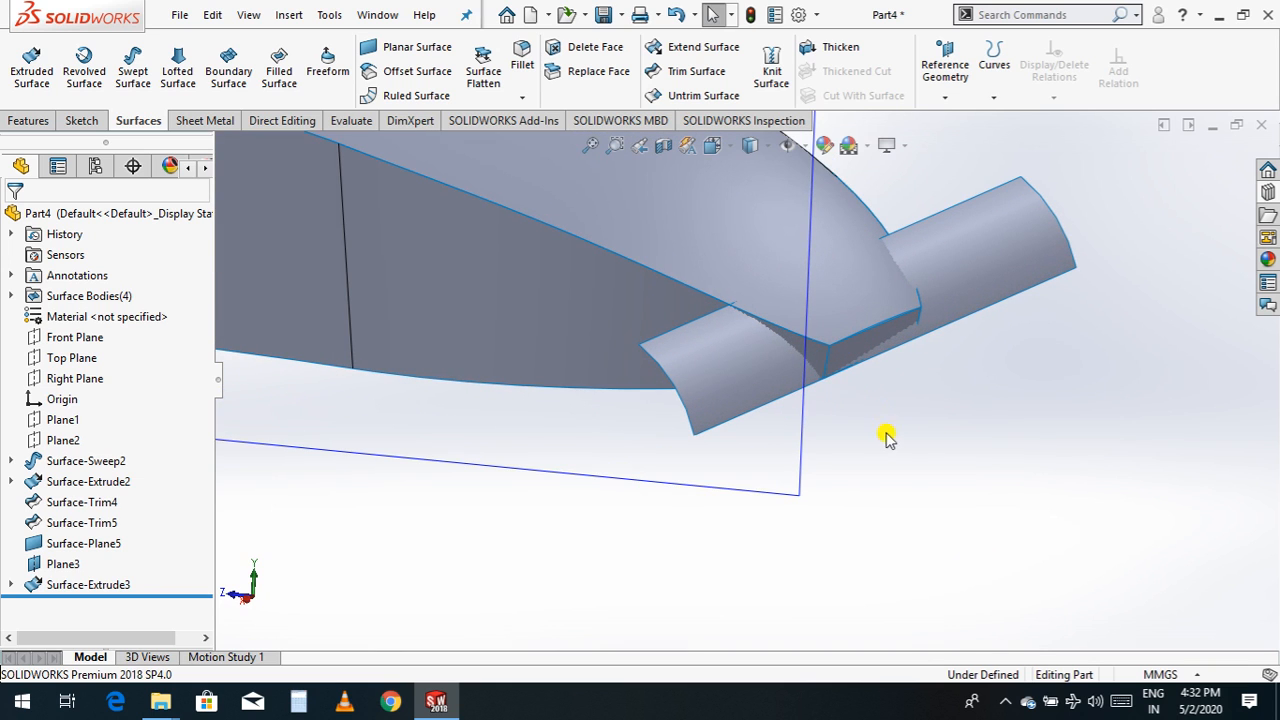
left_click(934, 318)
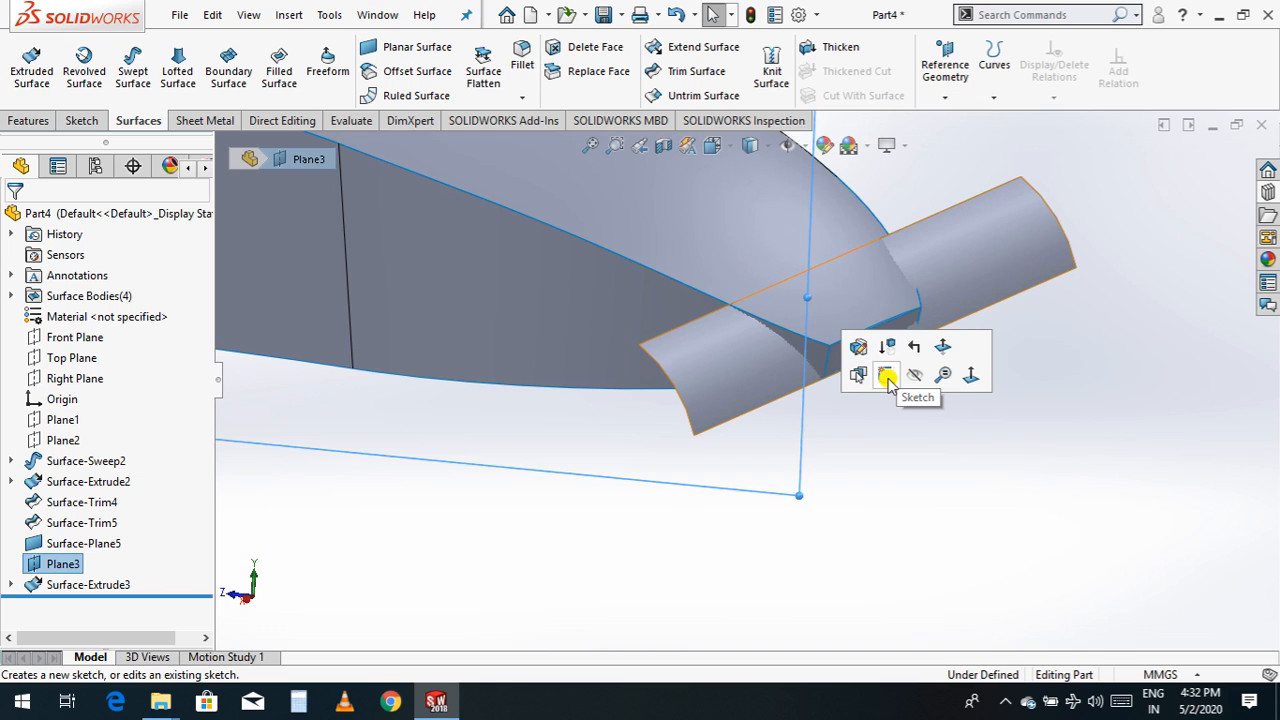
left_click(914, 374)
- Trim the side wall and flat end face with the extruded arc surface, removing their corner pieces outside the arc
scroll(873, 450, "up", 2)
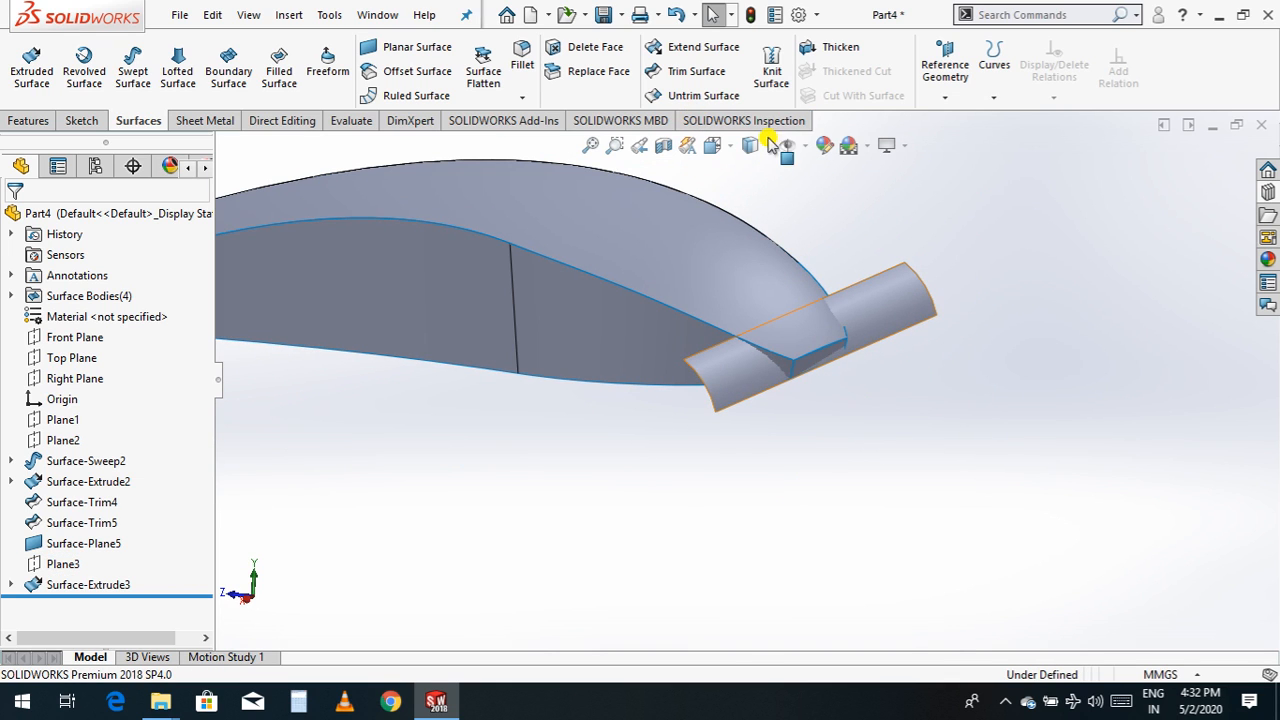
left_click(690, 71)
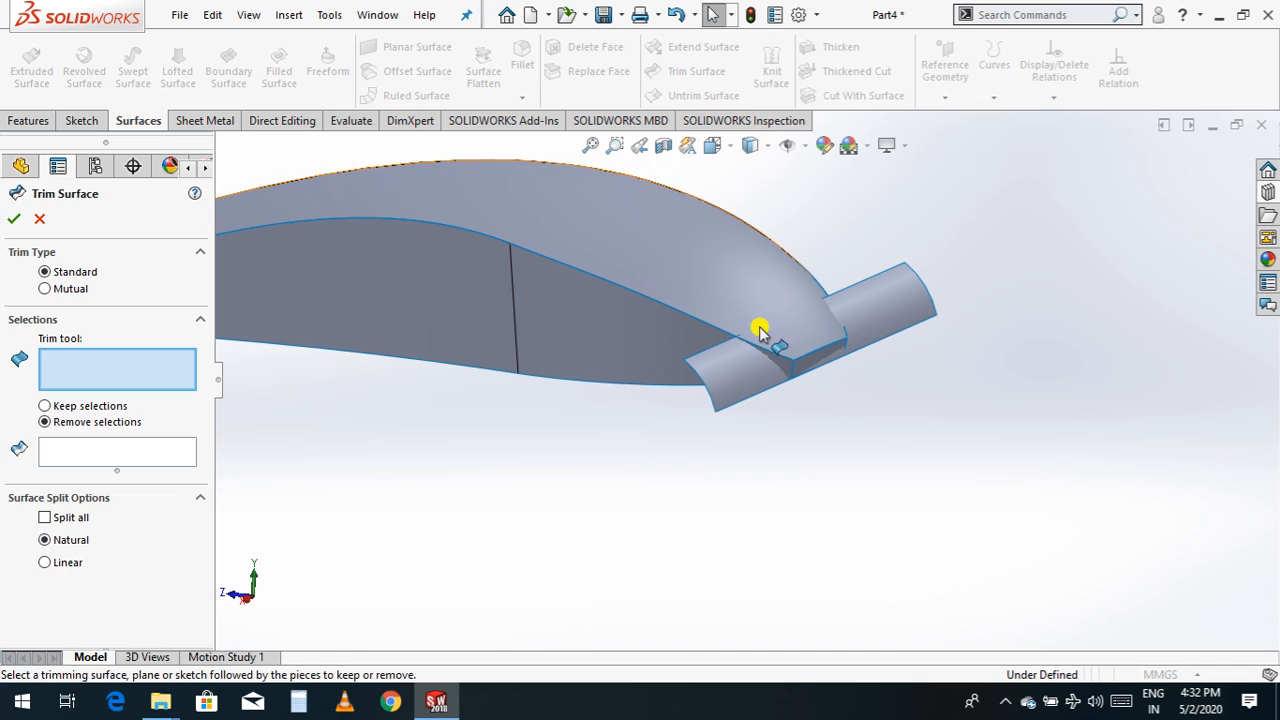
left_click(713, 385)
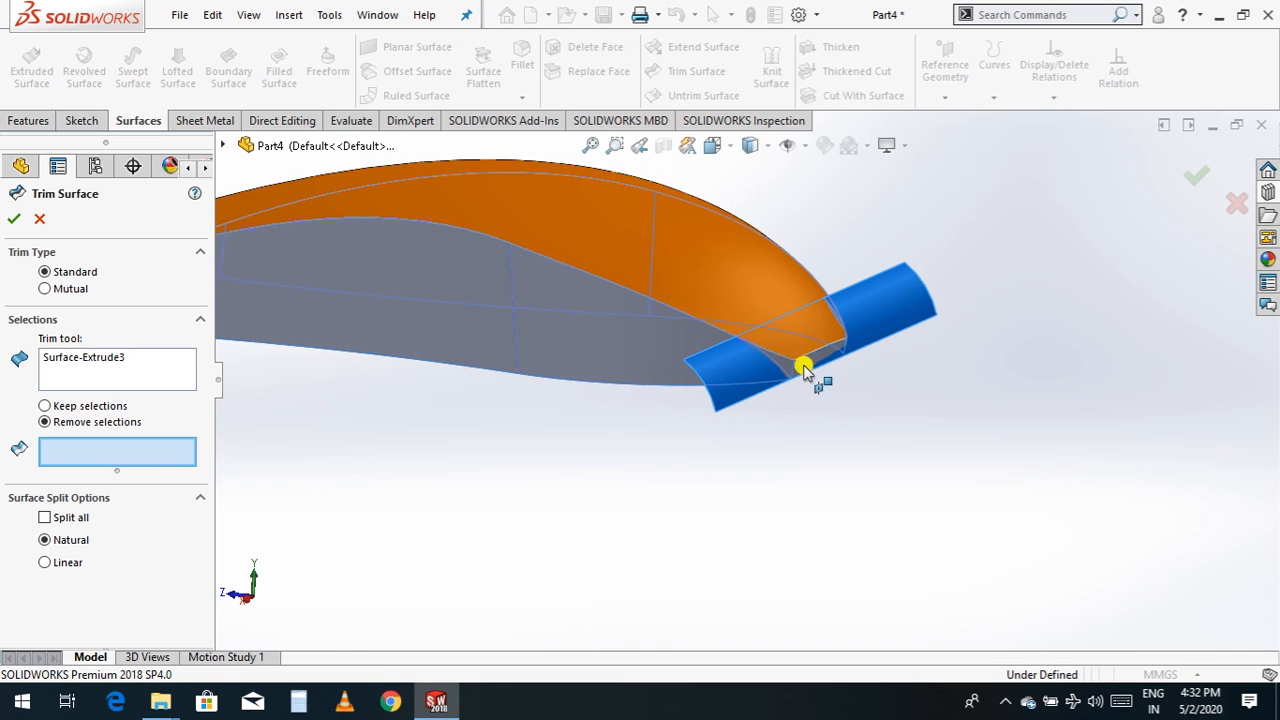
scroll(821, 360, "down", 3)
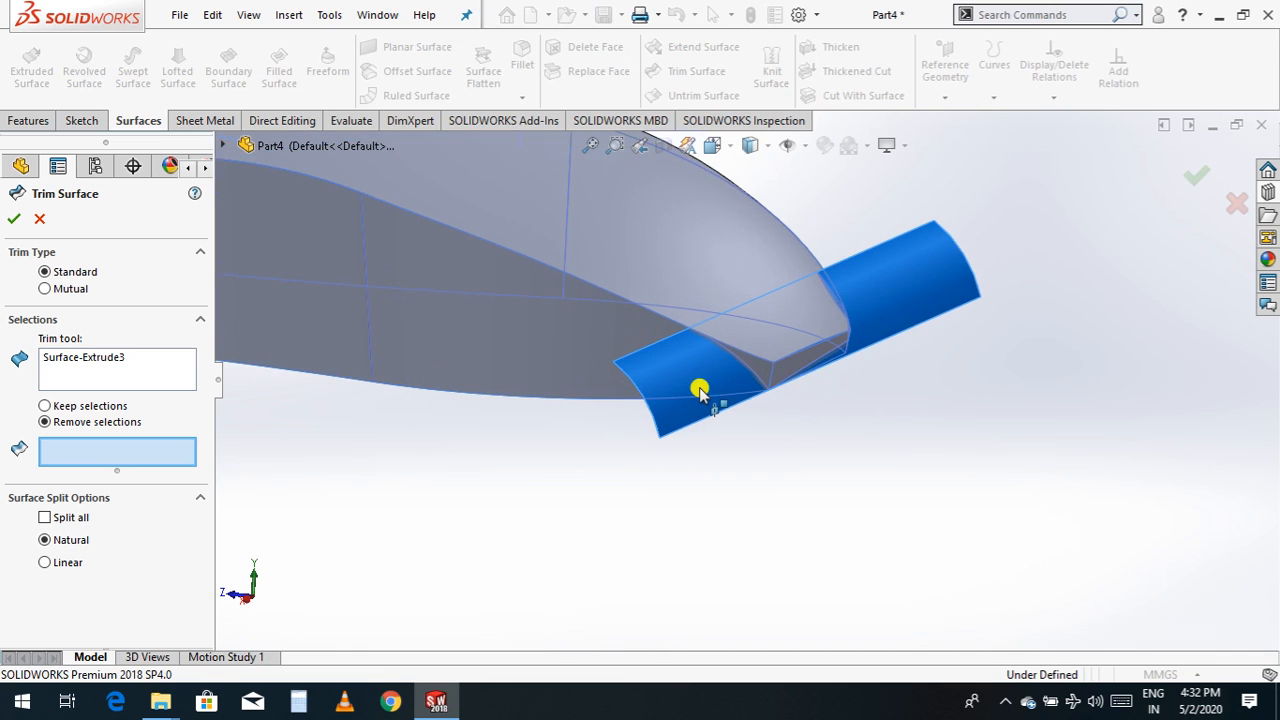
left_click(745, 358)
left_click(788, 364)
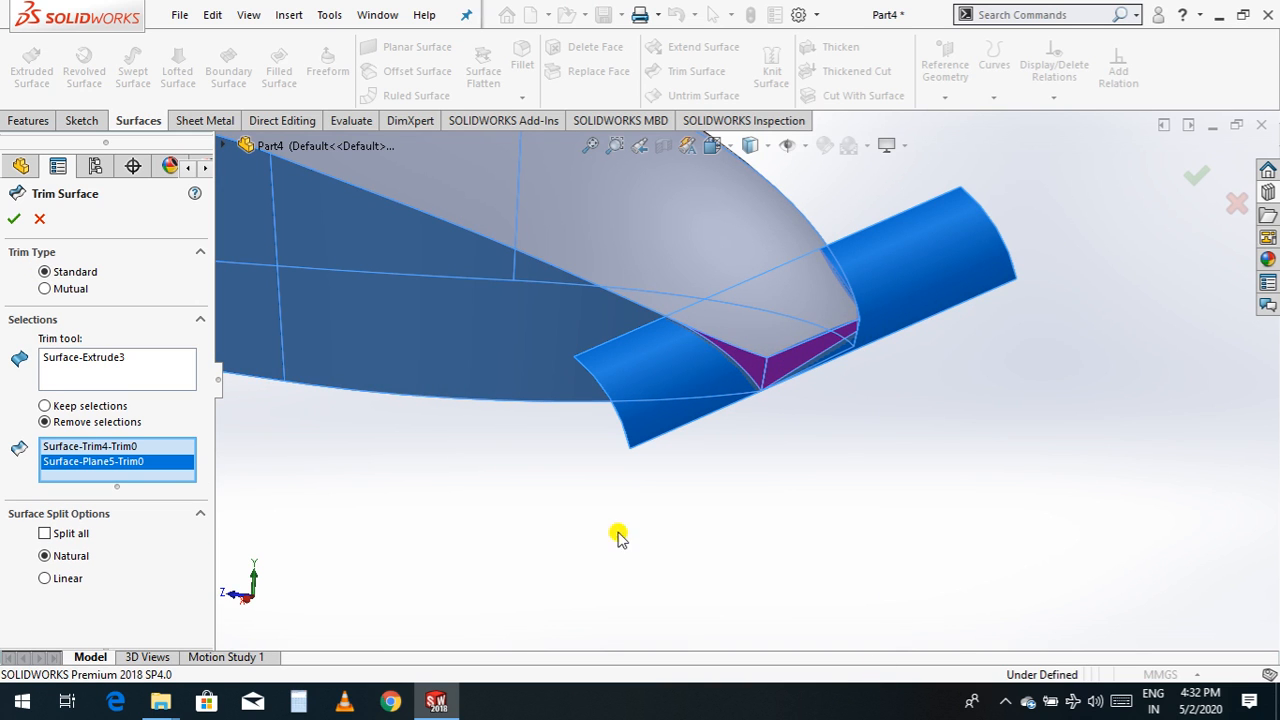
left_click(13, 219)
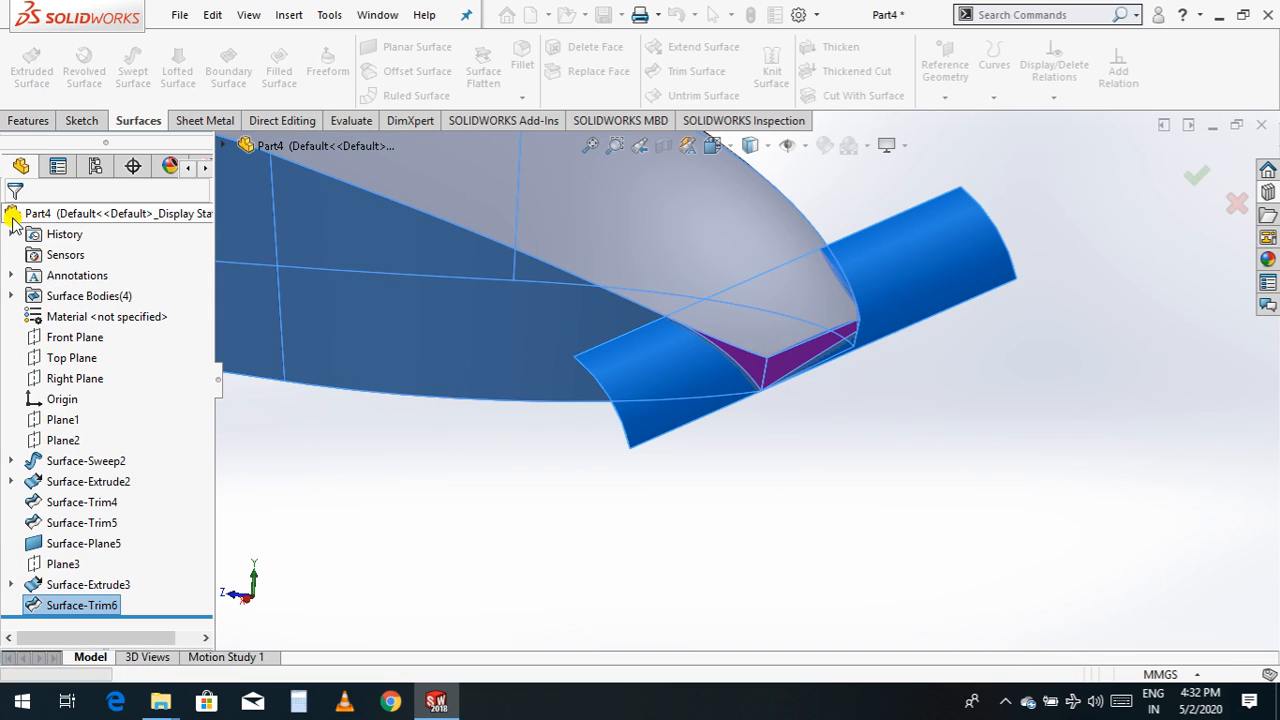
- Try to trim the extruded arc surface with the body's curved top surface, removing its outer portion
scroll(786, 493, "down", 2)
scroll(788, 490, "down", 1)
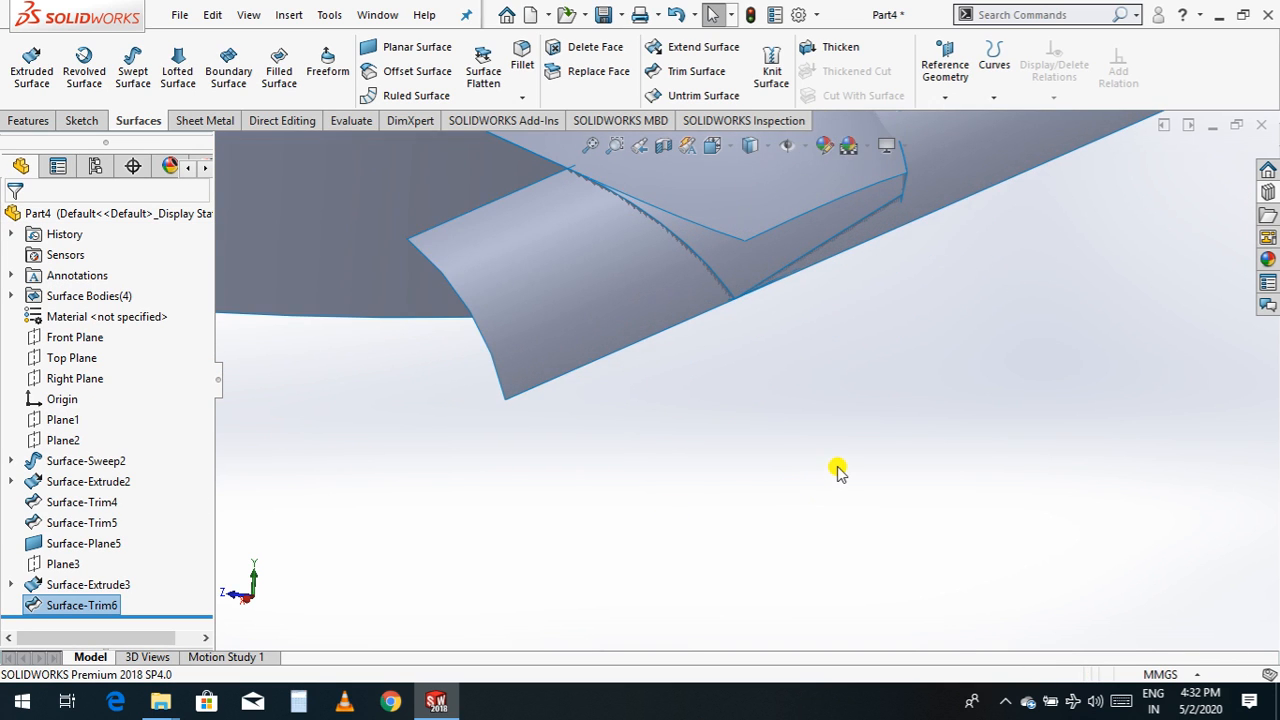
scroll(838, 472, "up", 3)
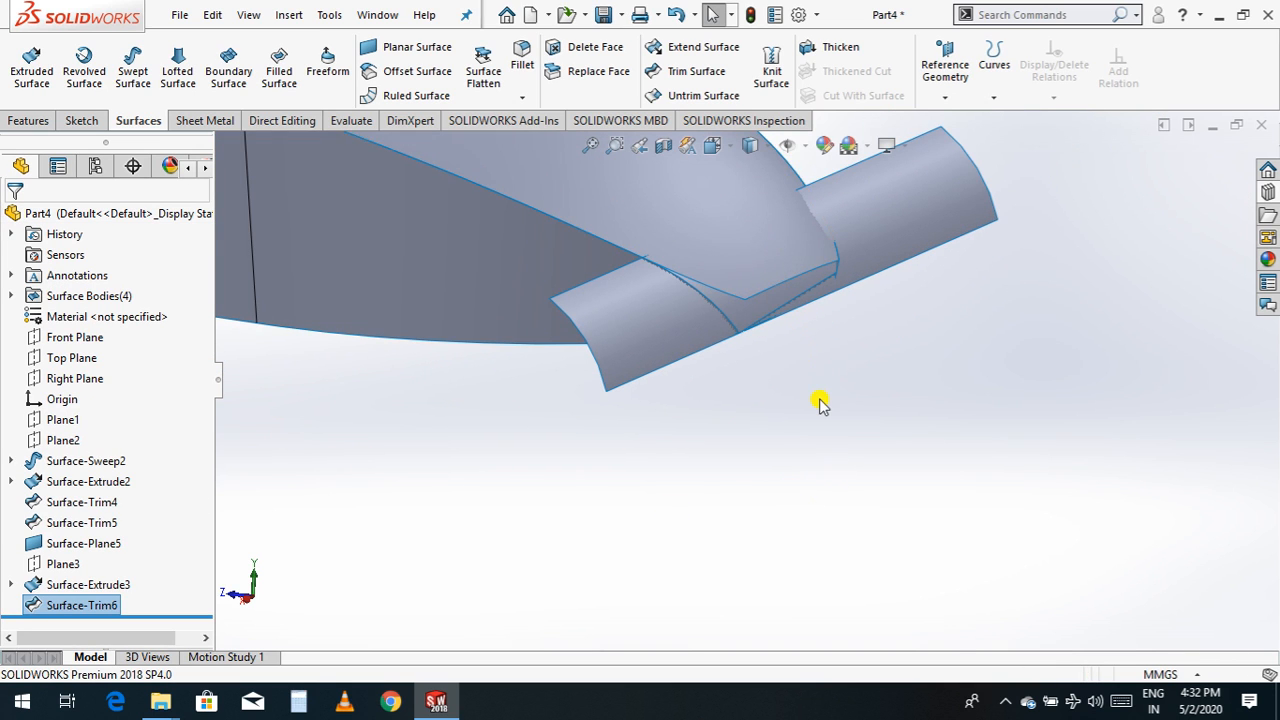
scroll(762, 314, "up", 2)
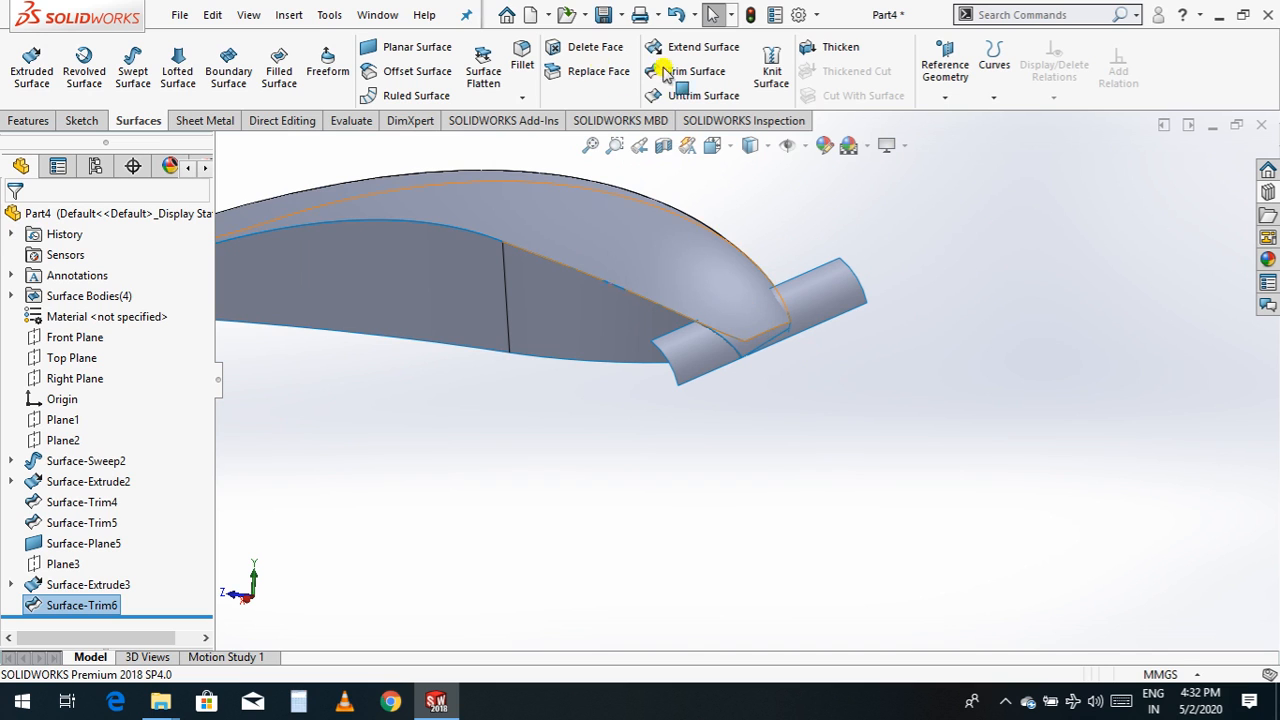
left_click(697, 72)
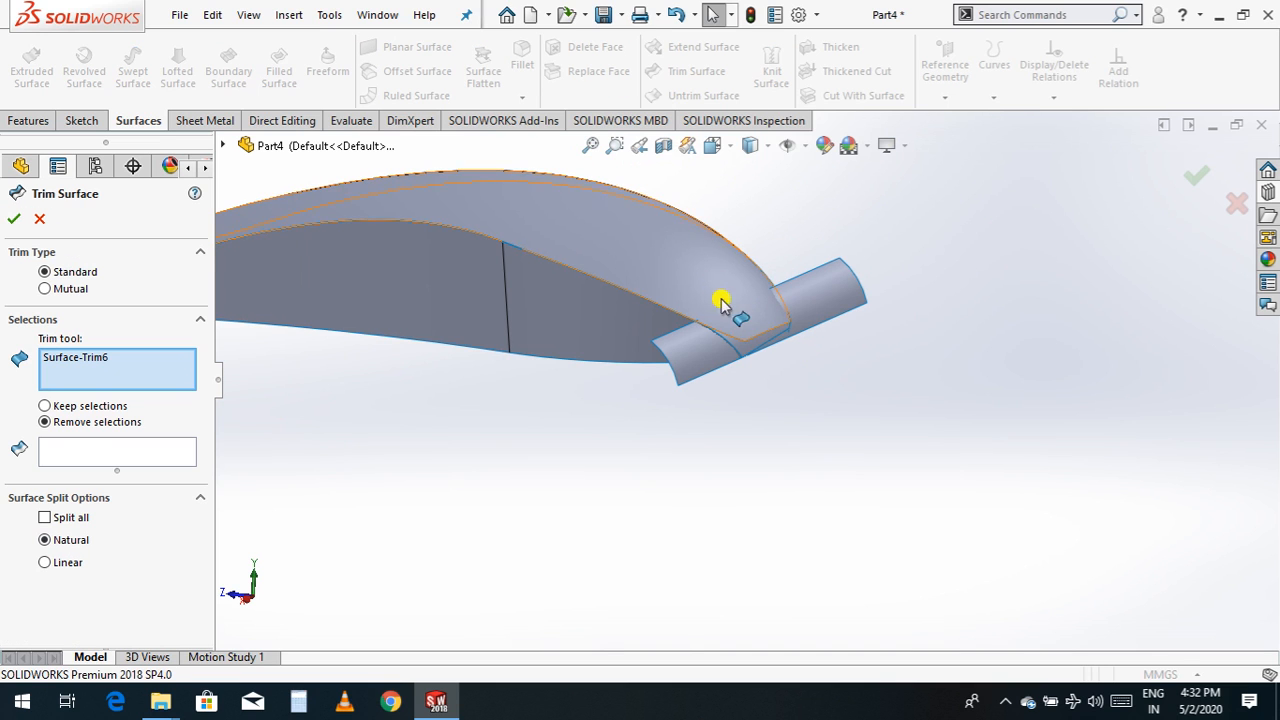
left_click(760, 322)
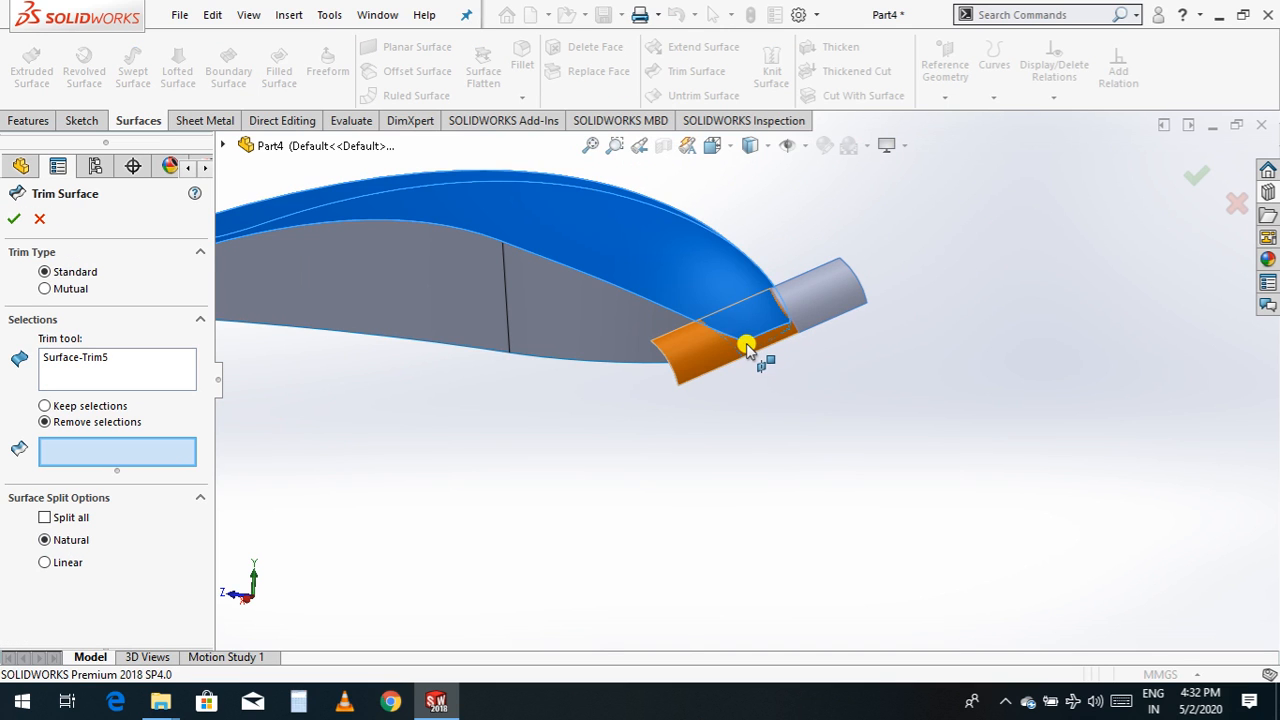
scroll(746, 343, "down", 5)
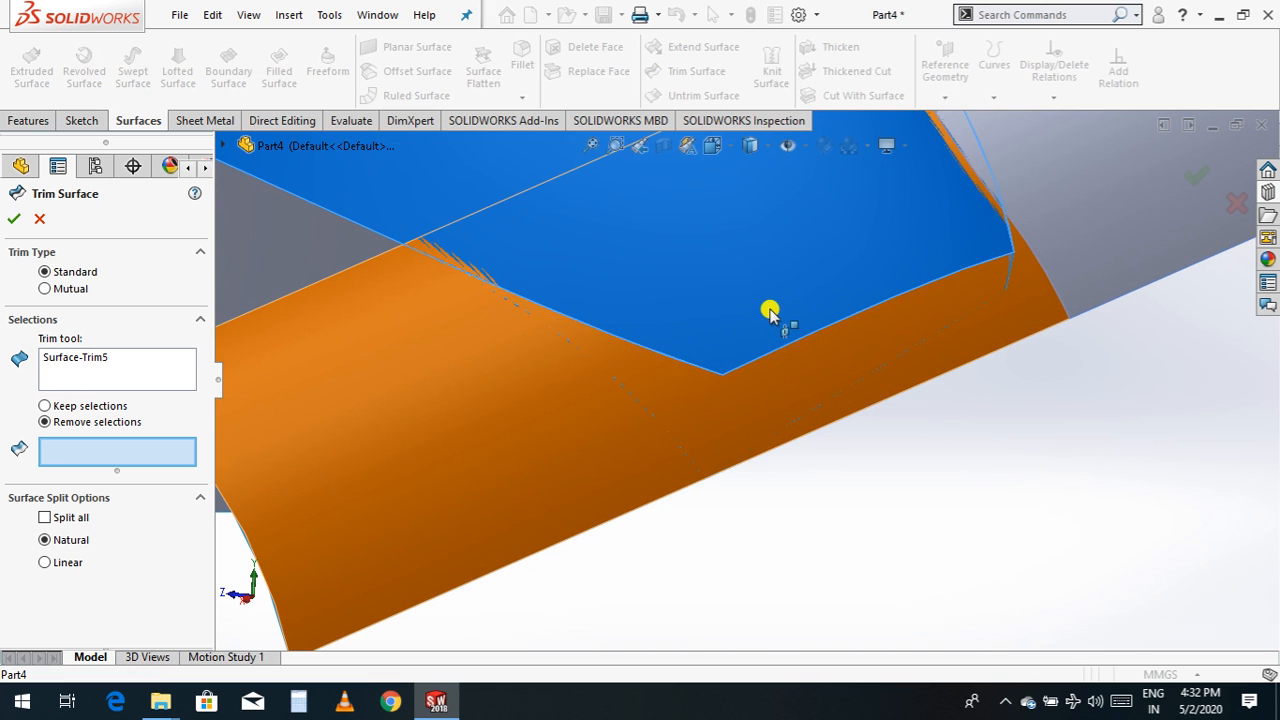
left_click(826, 393)
scroll(826, 394, "up", 5)
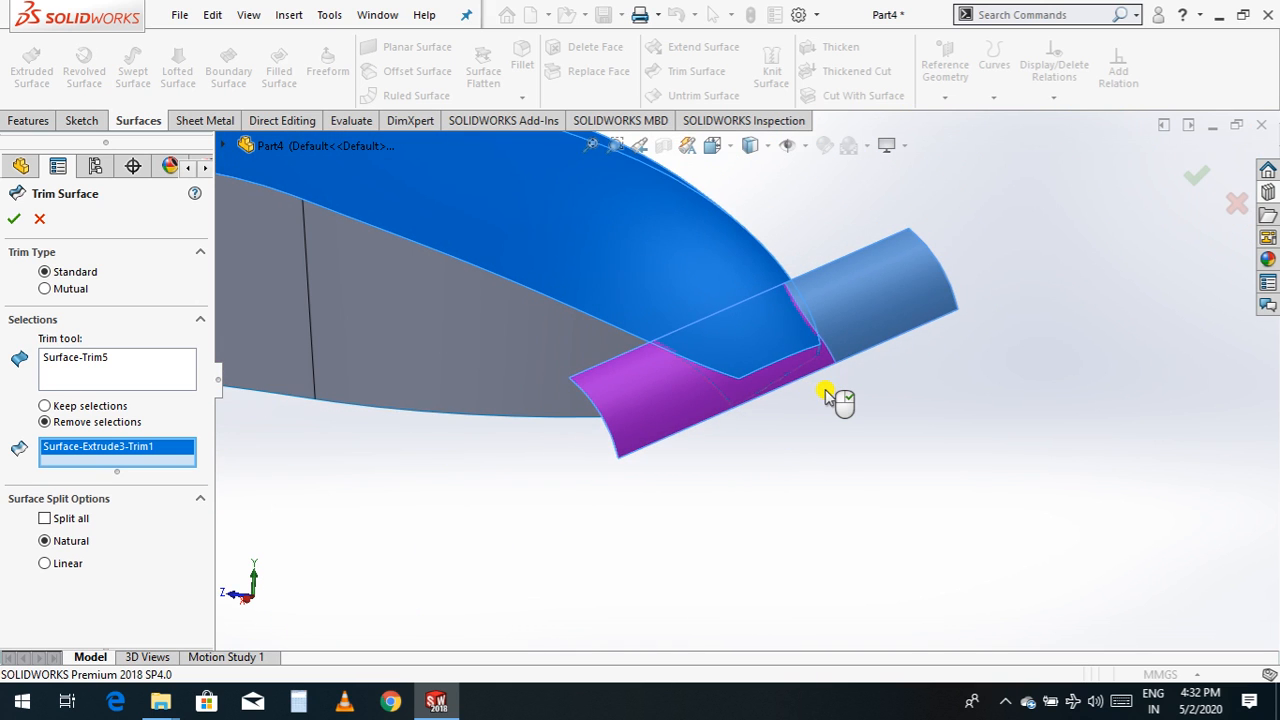
left_click(14, 219)
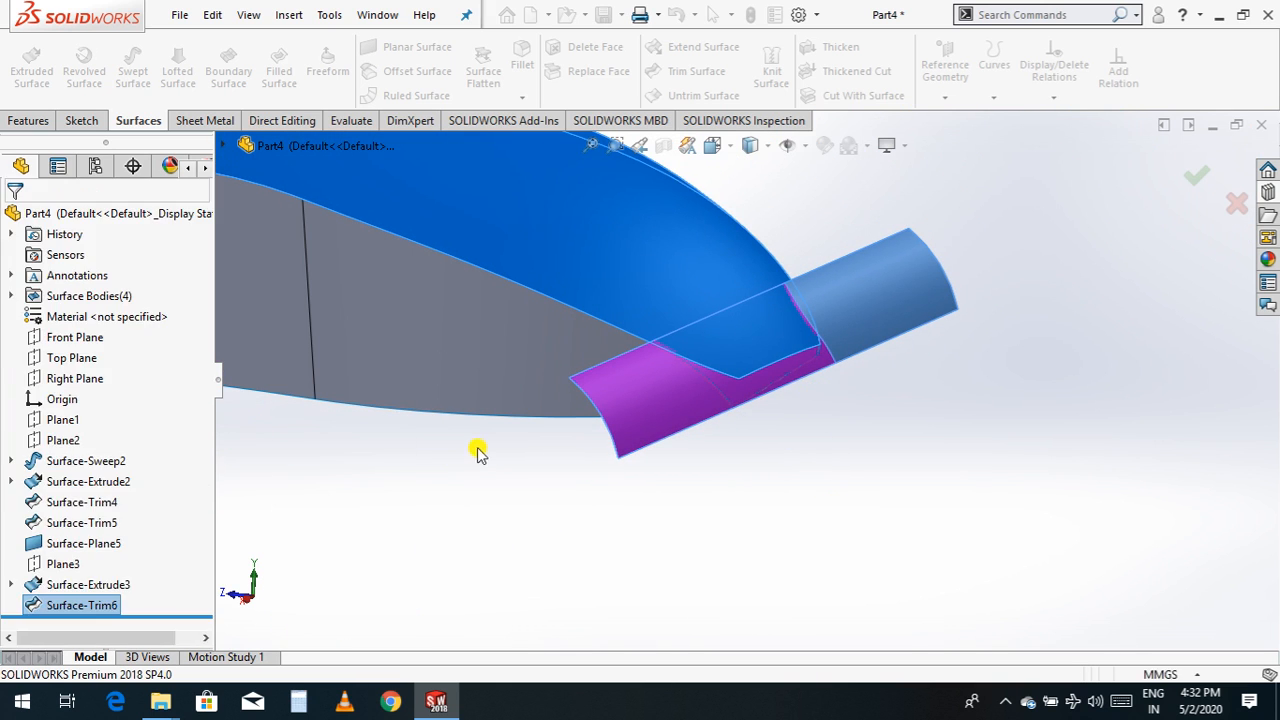
- Undo the arc surface's trim and extrusion and delete the arc from its sketch
scroll(487, 451, "down", 3)
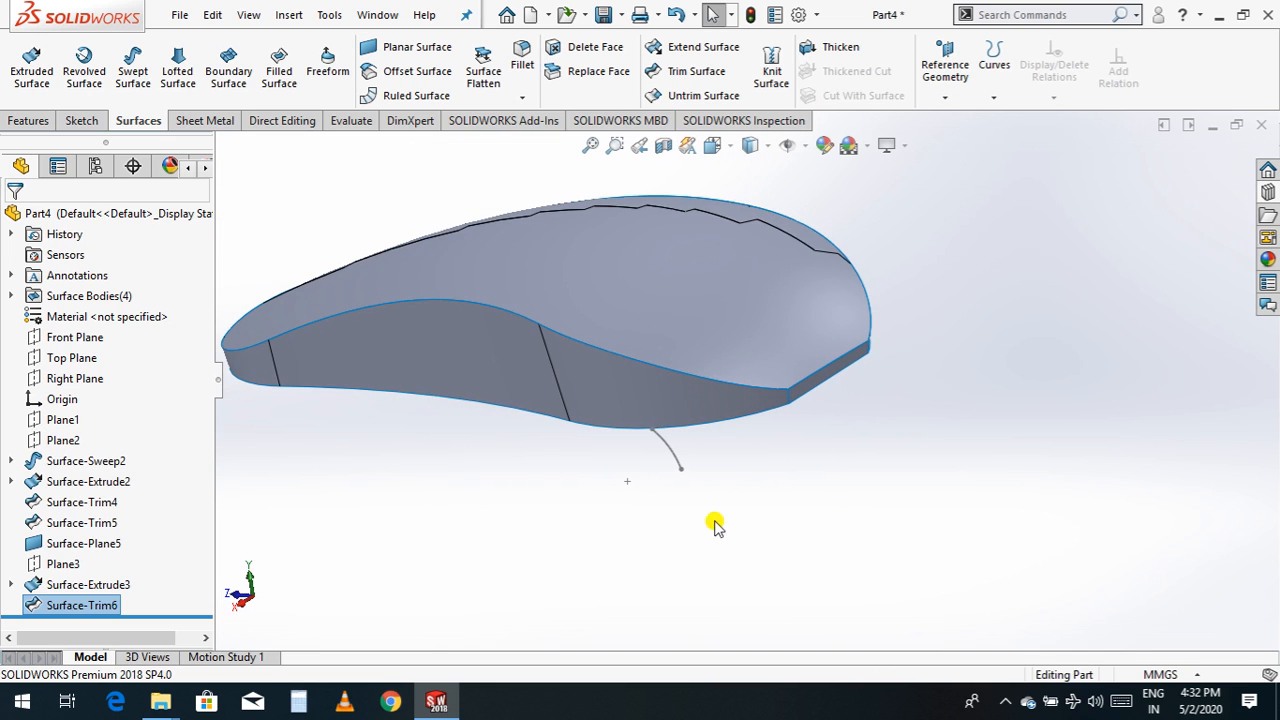
left_click(676, 460)
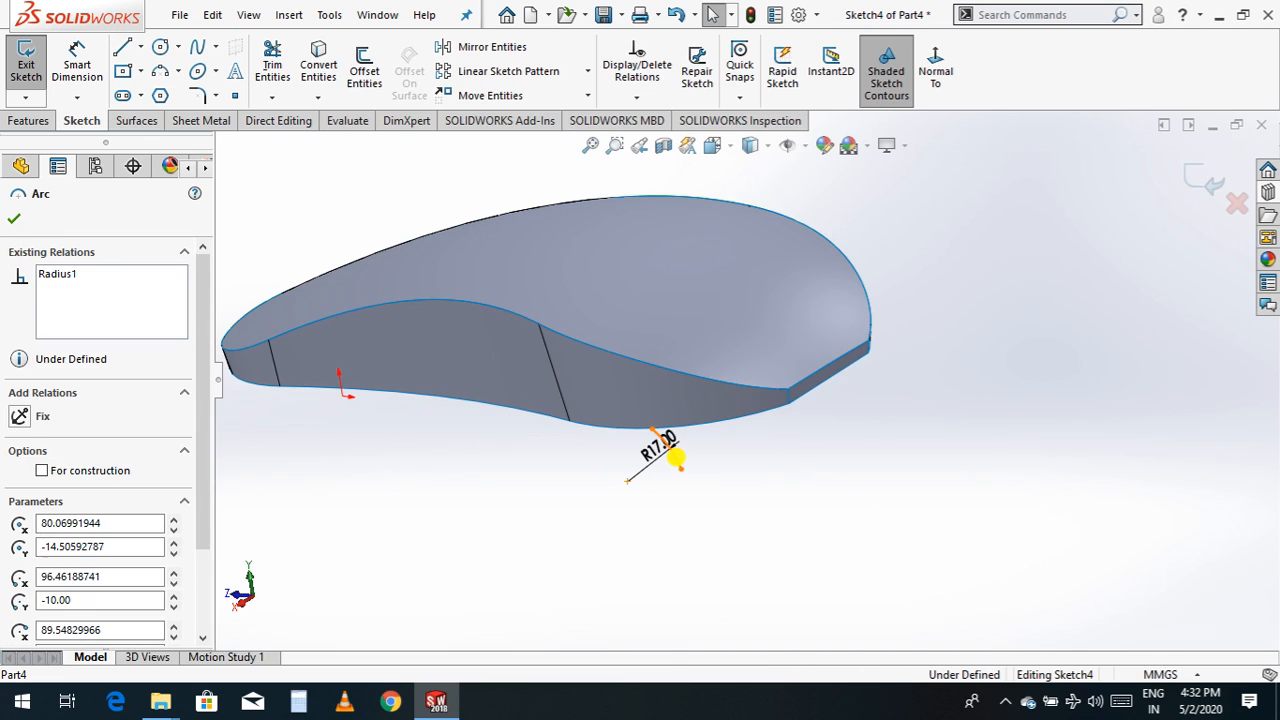
key("Delete")
left_click(545, 354)
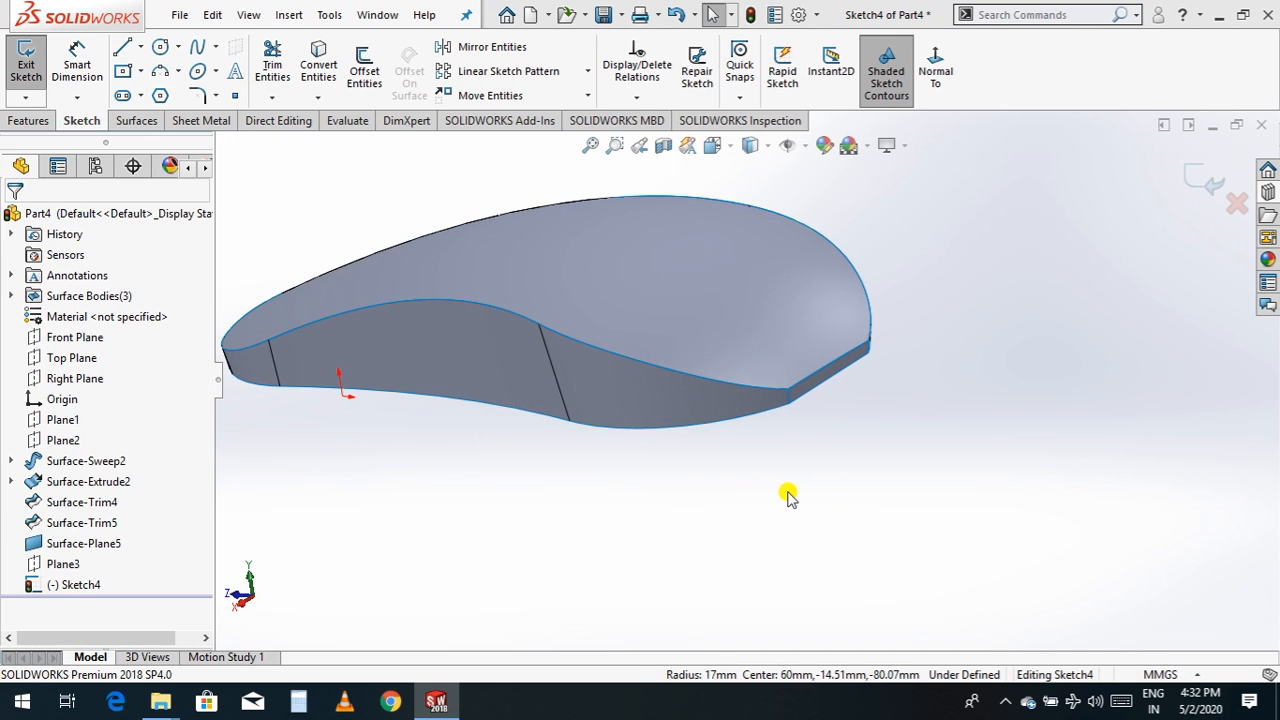
scroll(874, 474, "up", 4)
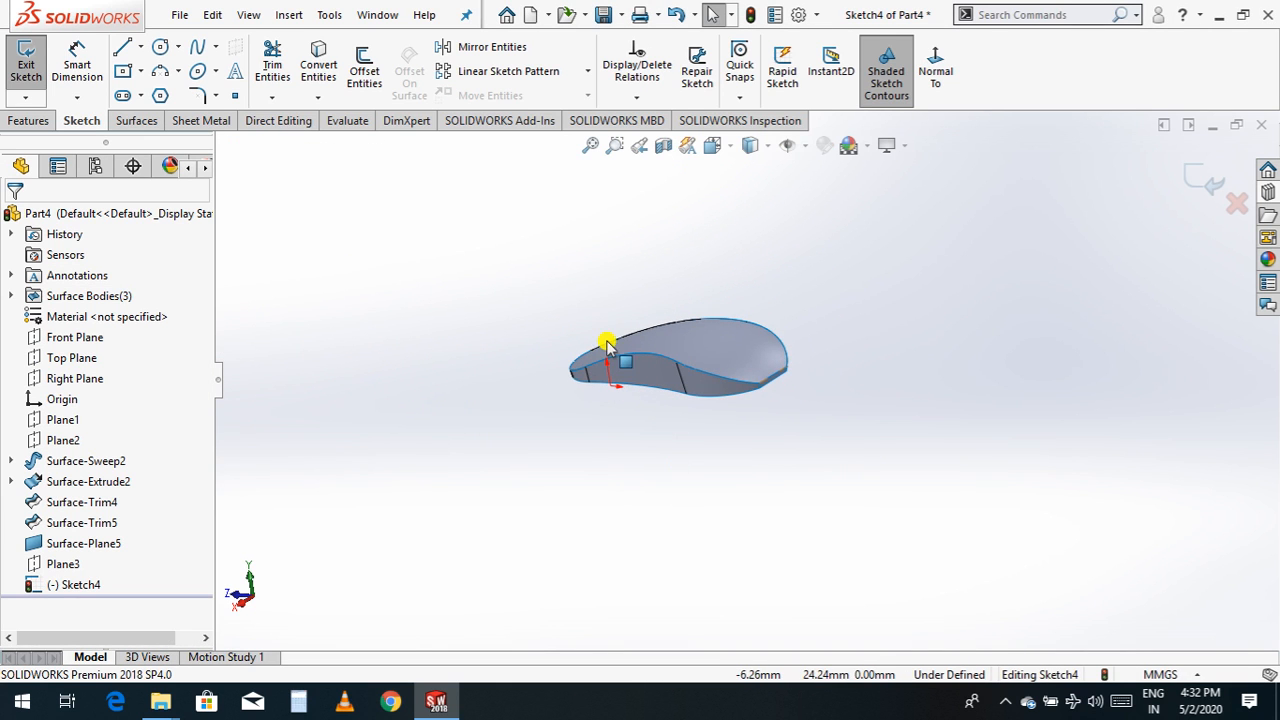
- Leave the emptied arc sketch and start a new sketch on the Top Plane, viewed face-on
scroll(633, 373, "down", 4)
right_click(592, 447)
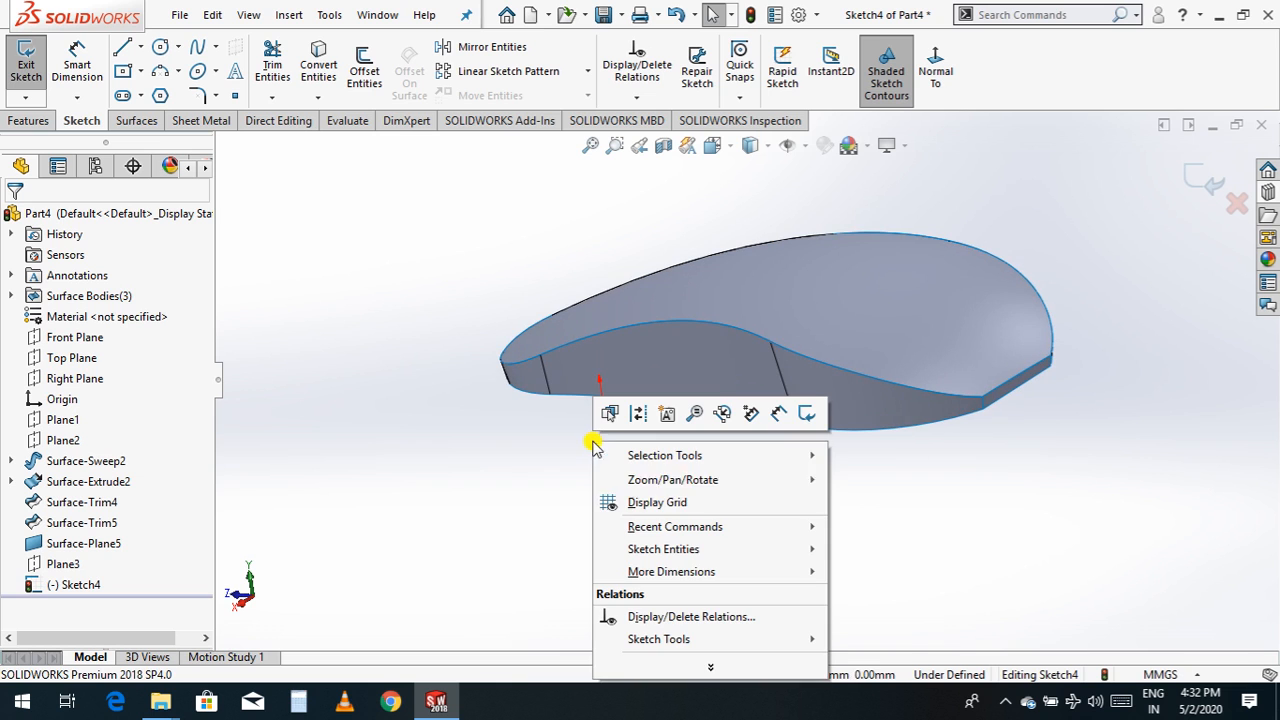
mouse_move(720, 481)
left_click(857, 546)
left_click_drag(820, 527, 872, 545)
key("Escape")
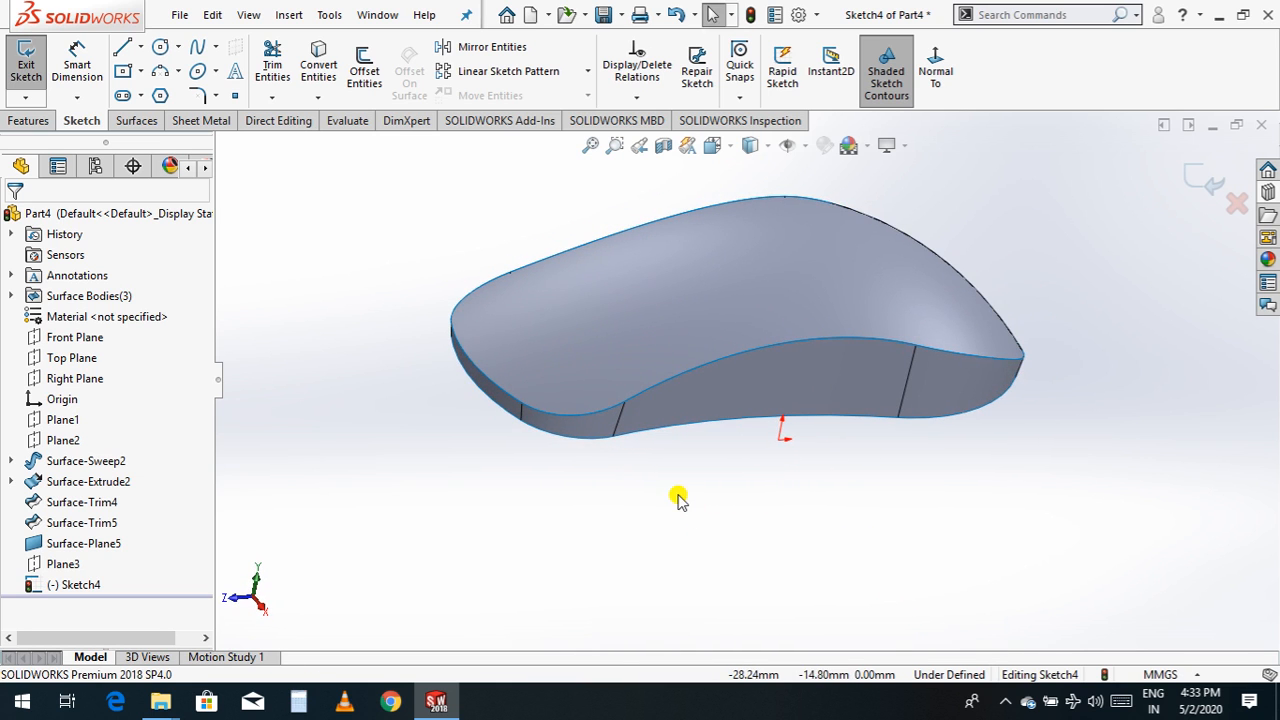
left_click(67, 360)
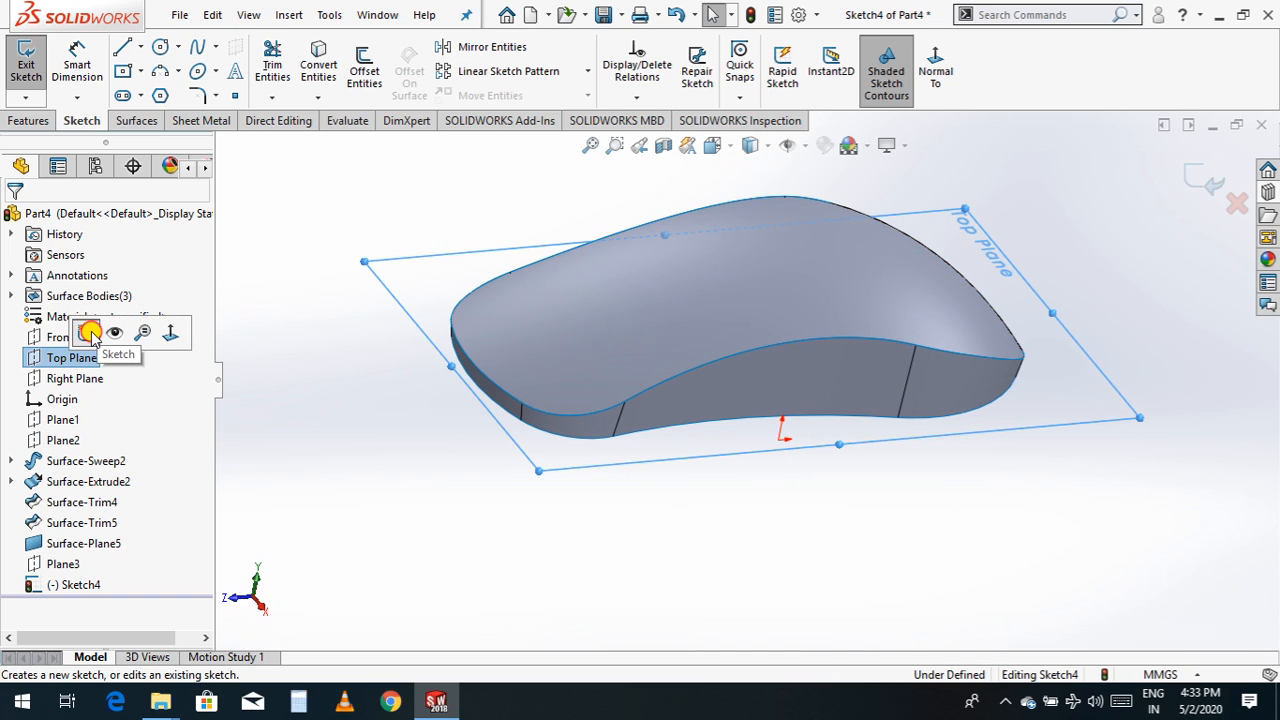
left_click(90, 333)
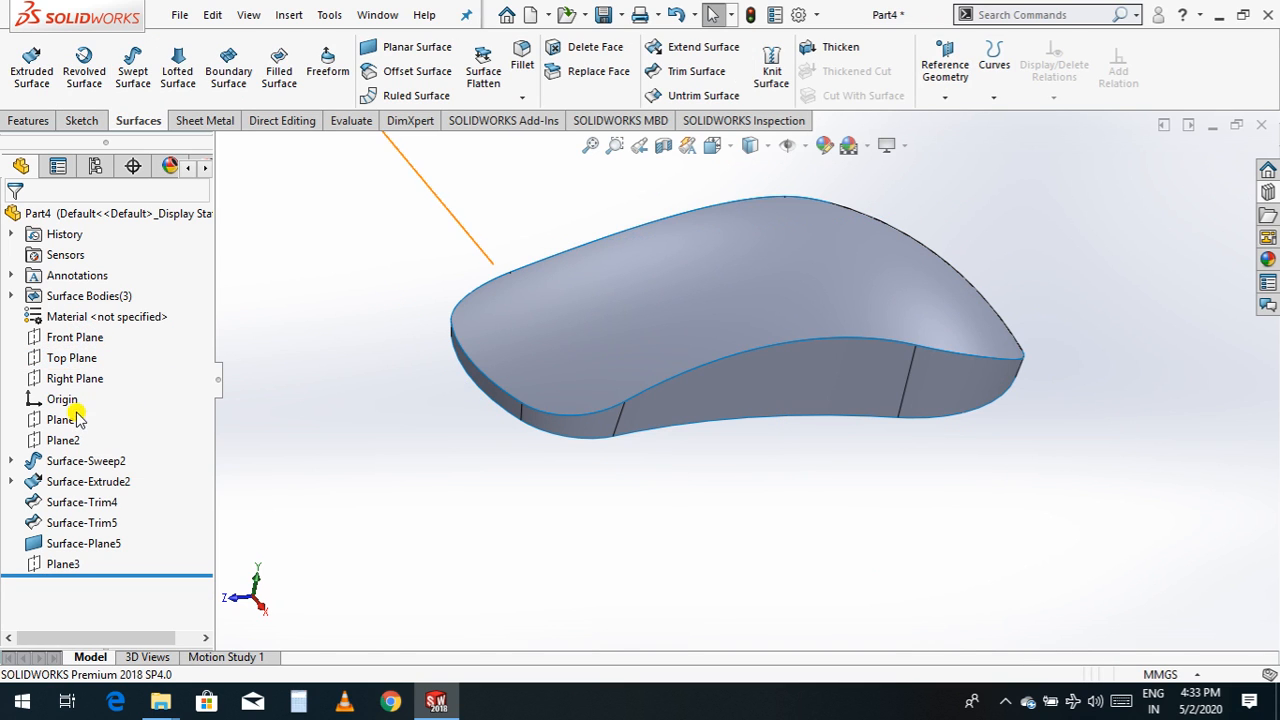
left_click(93, 358)
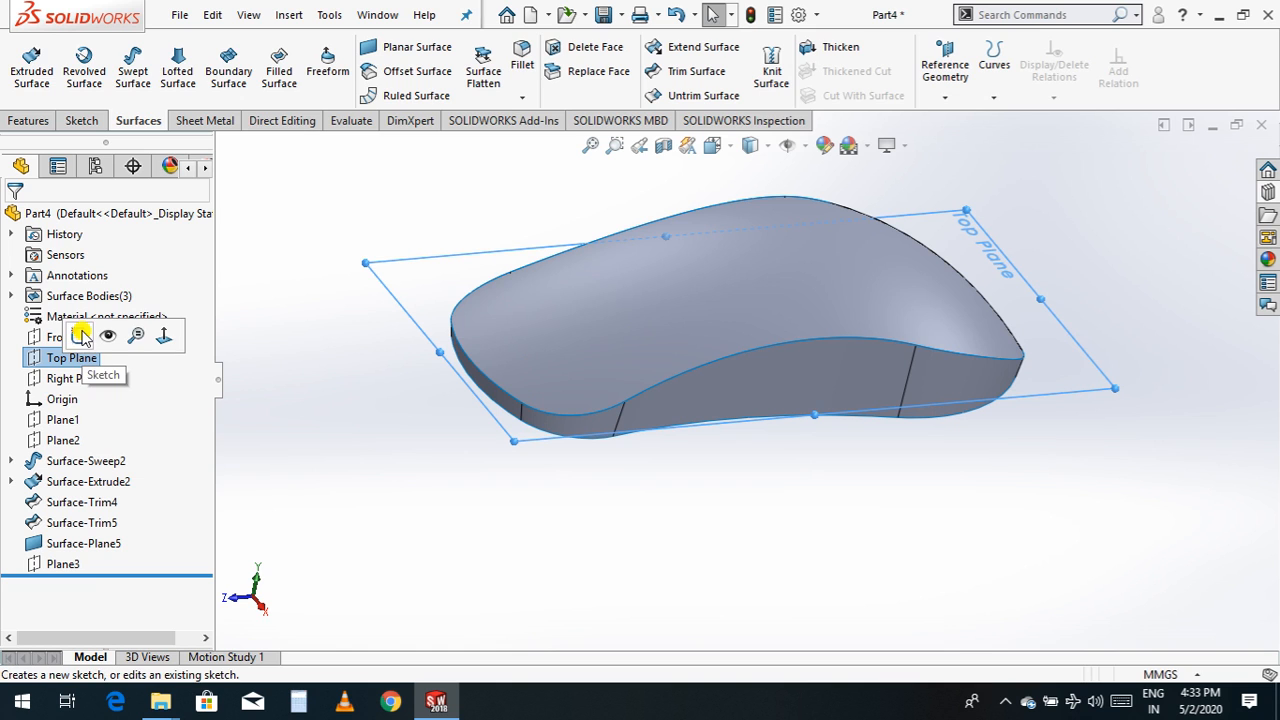
left_click(81, 334)
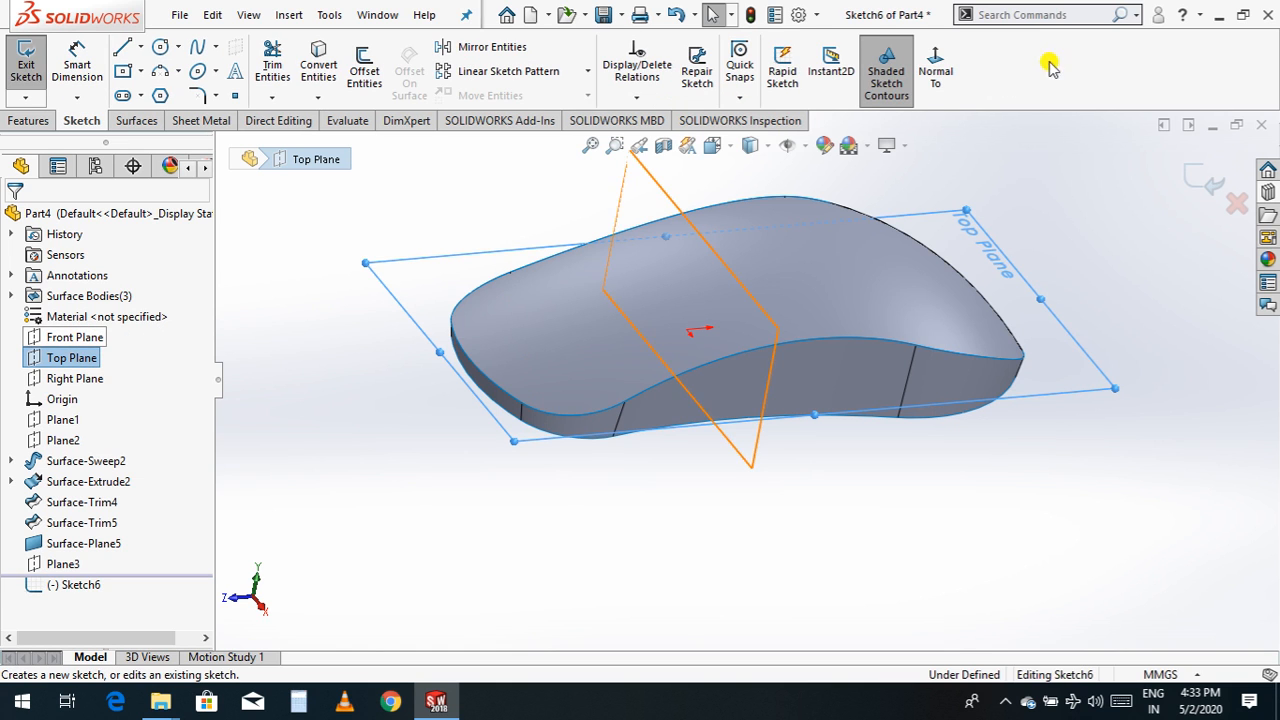
left_click(935, 68)
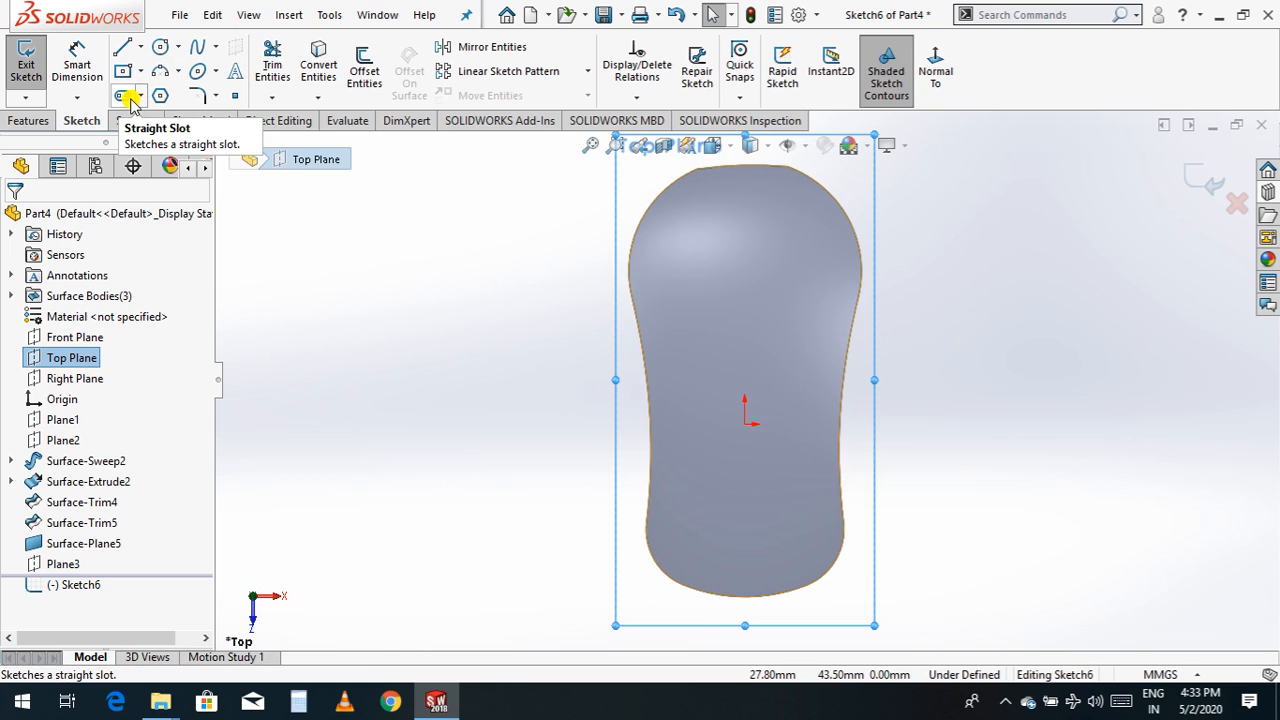
- Sketch a vertical straight slot from the origin towards the body's narrower end, about 61 mm between centres and 23 mm wide
left_click(130, 100)
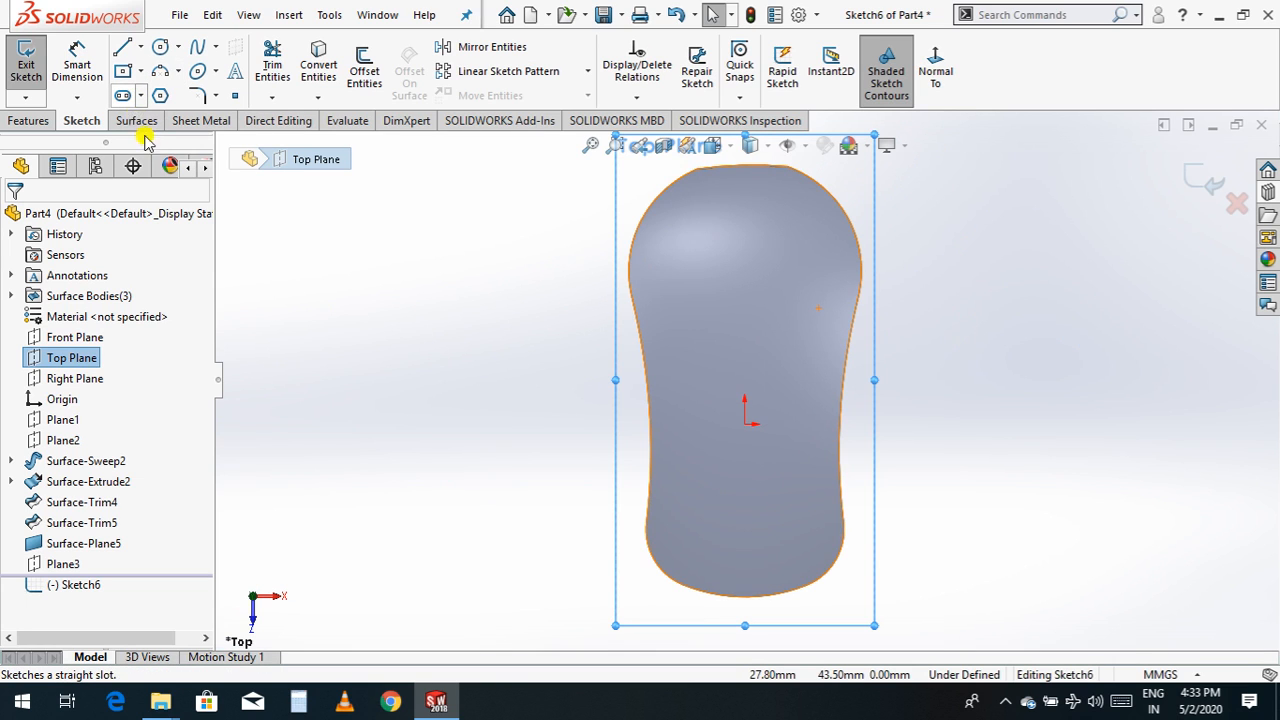
left_click(141, 95)
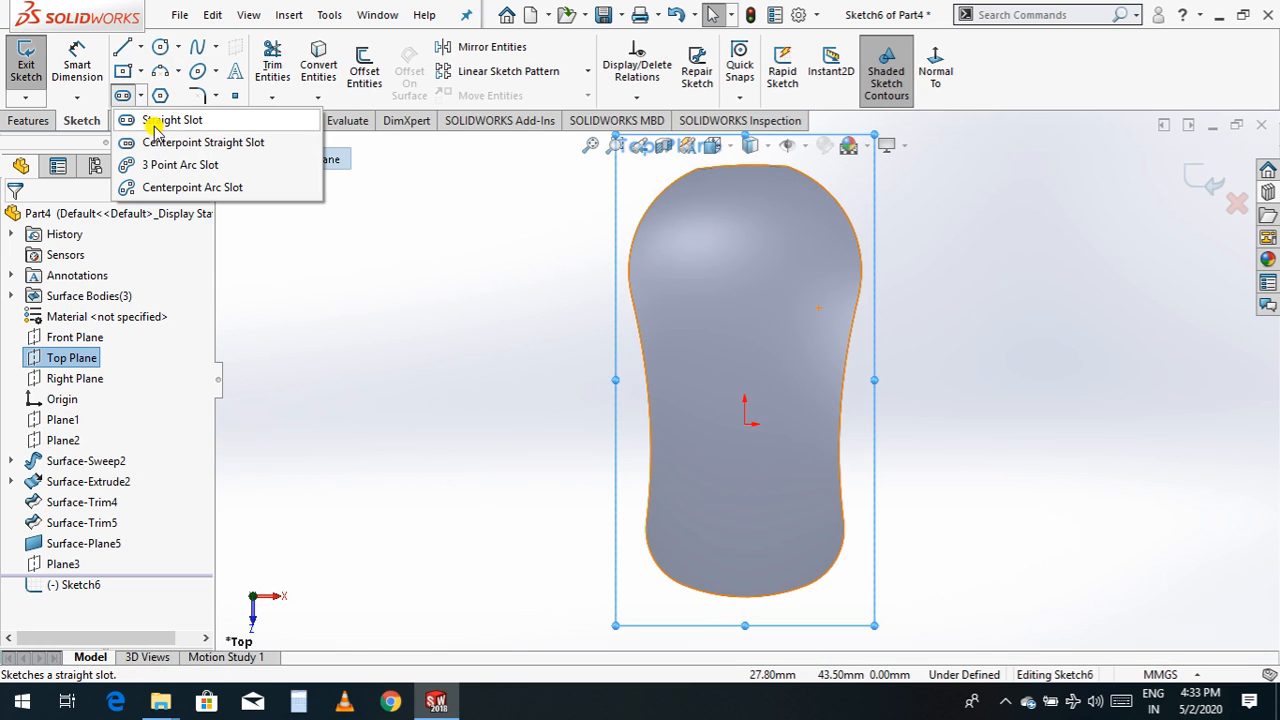
left_click(154, 124)
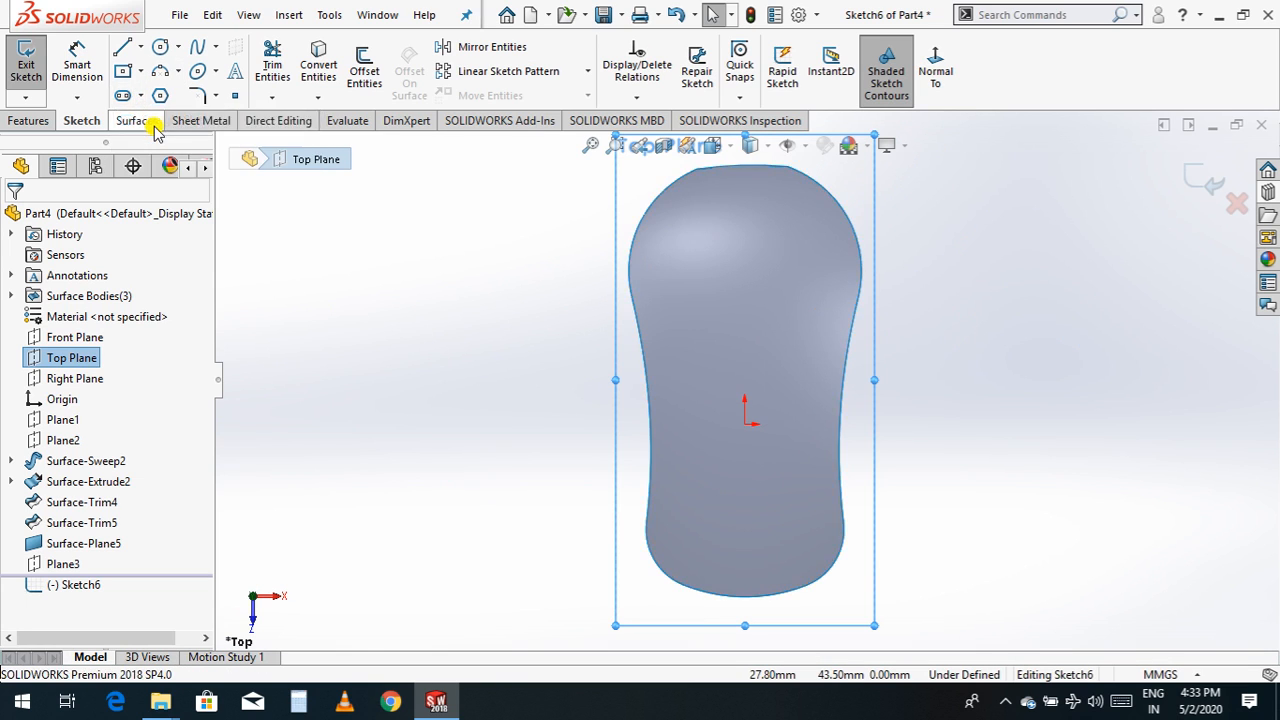
left_click(744, 425)
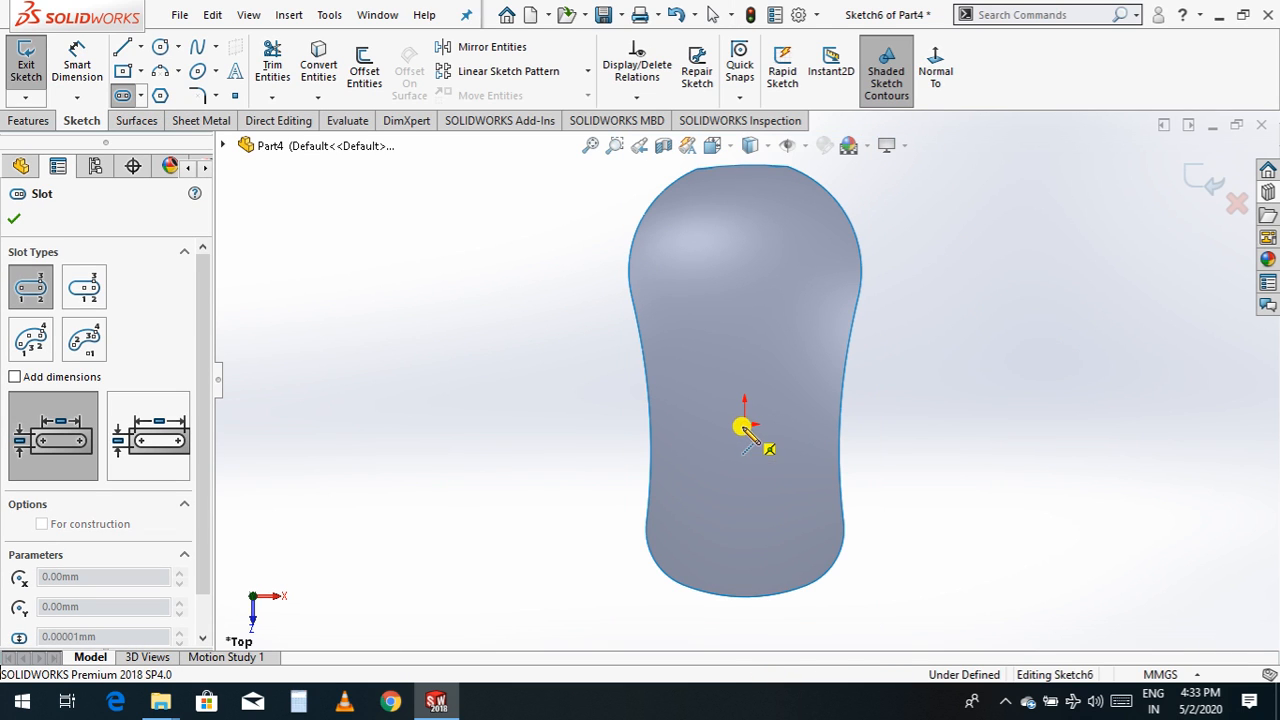
left_click(744, 585)
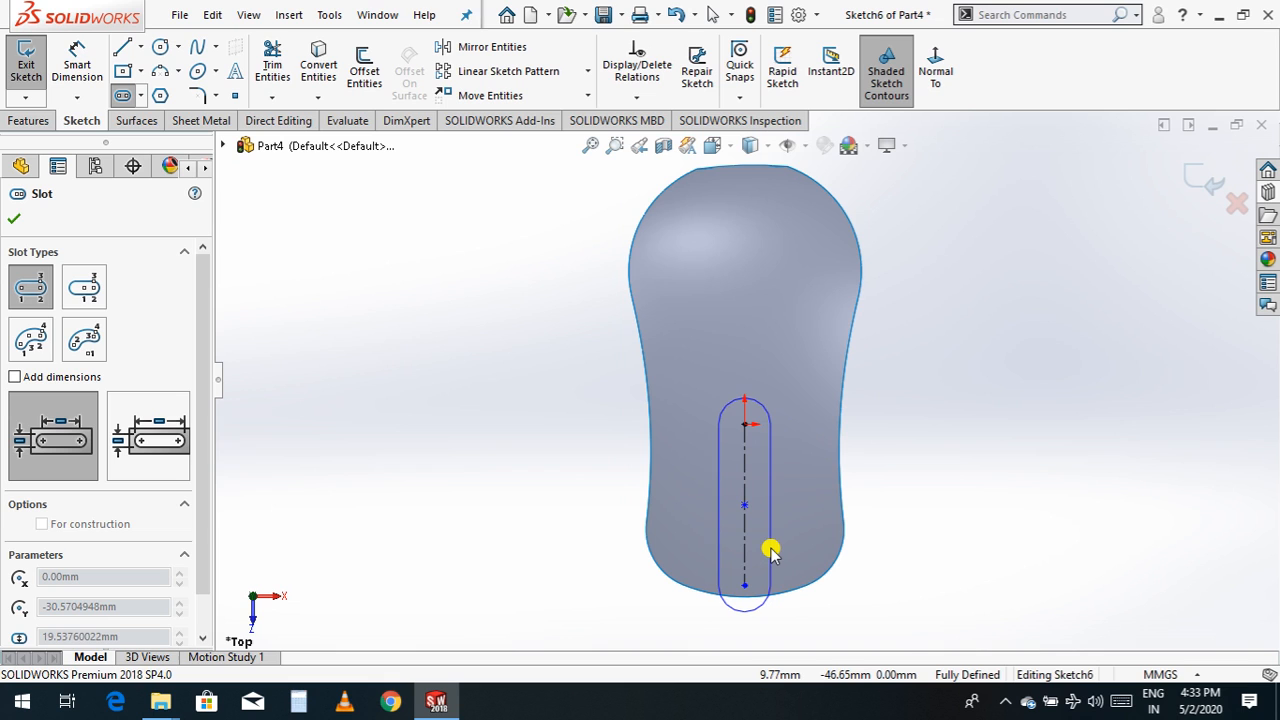
left_click(776, 550)
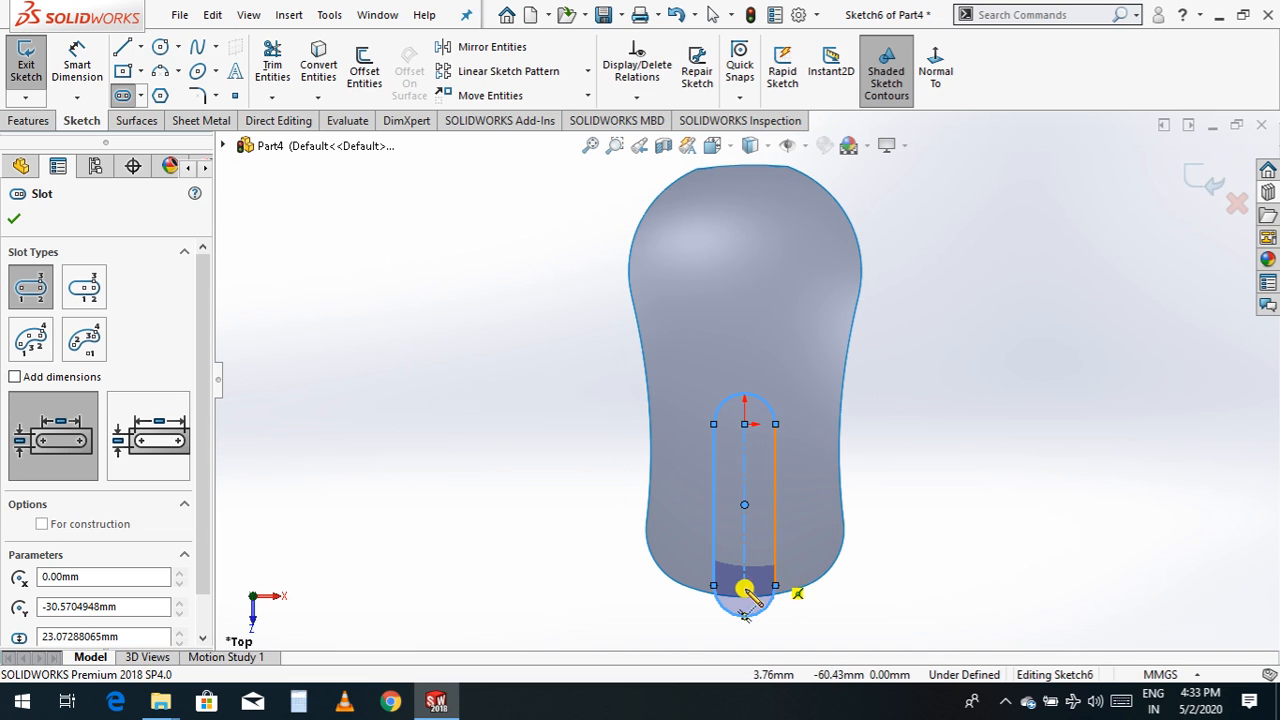
left_click(14, 221)
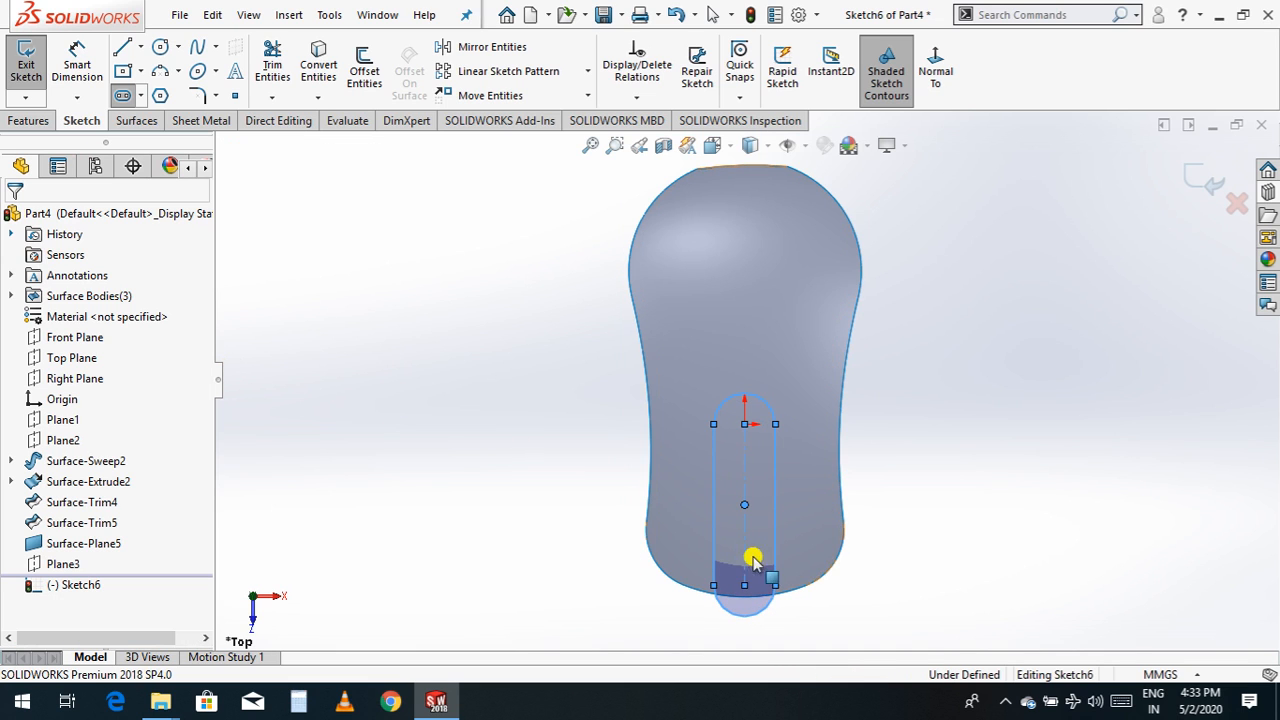
left_click(742, 574)
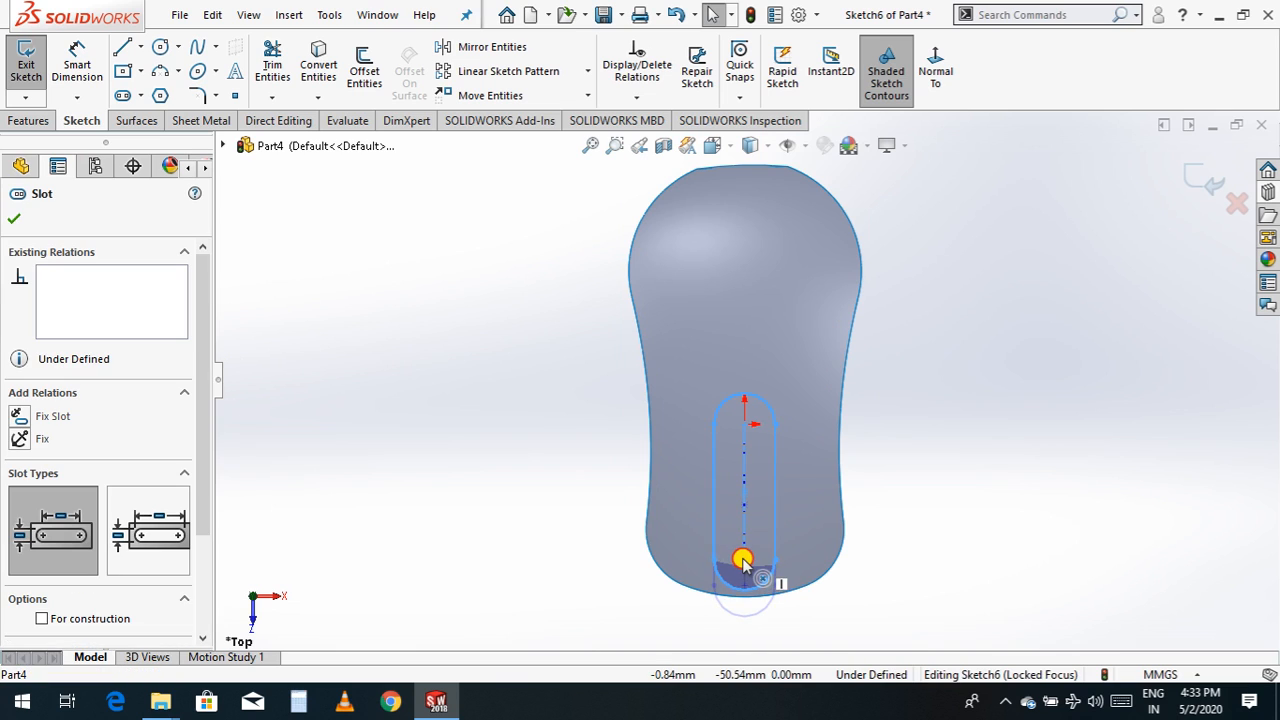
mouse_move(738, 563)
left_mouse_down()
mouse_move(742, 575)
mouse_move(745, 546)
mouse_move(745, 590)
left_mouse_up()
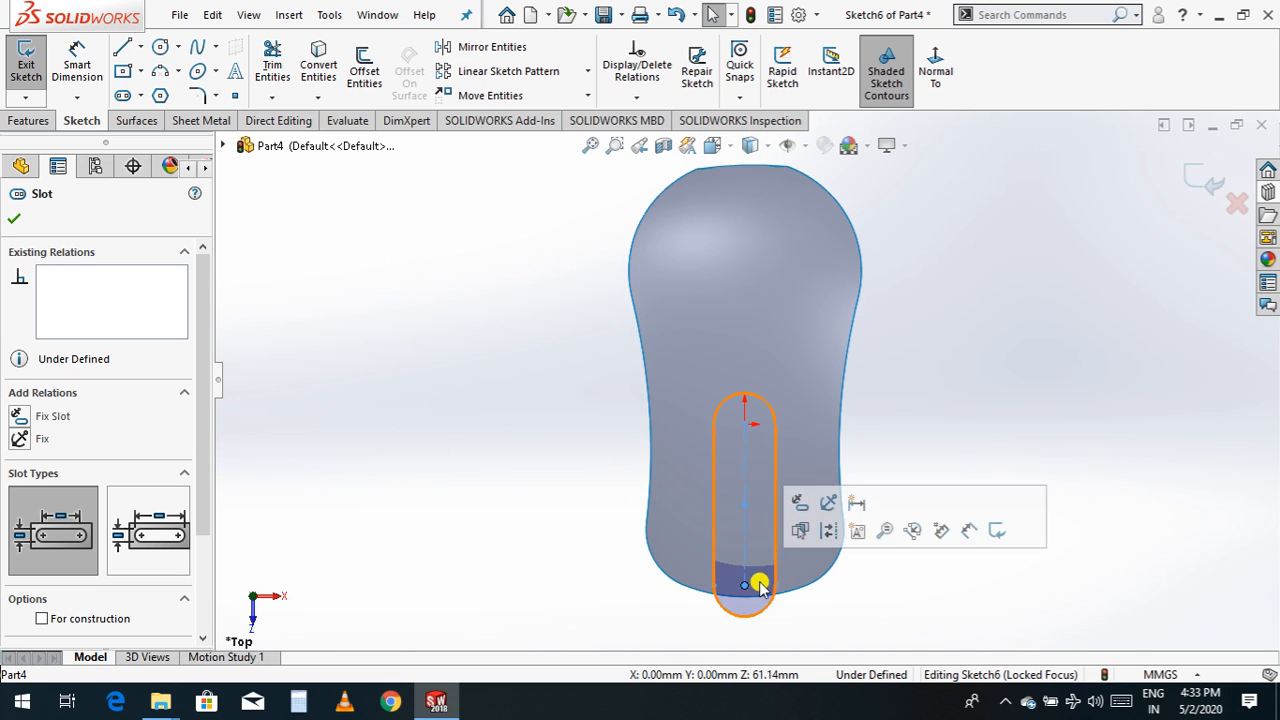
- Dimension the end arc of the slot at the origin with a radius of 9 mm
scroll(828, 660, "down", 2)
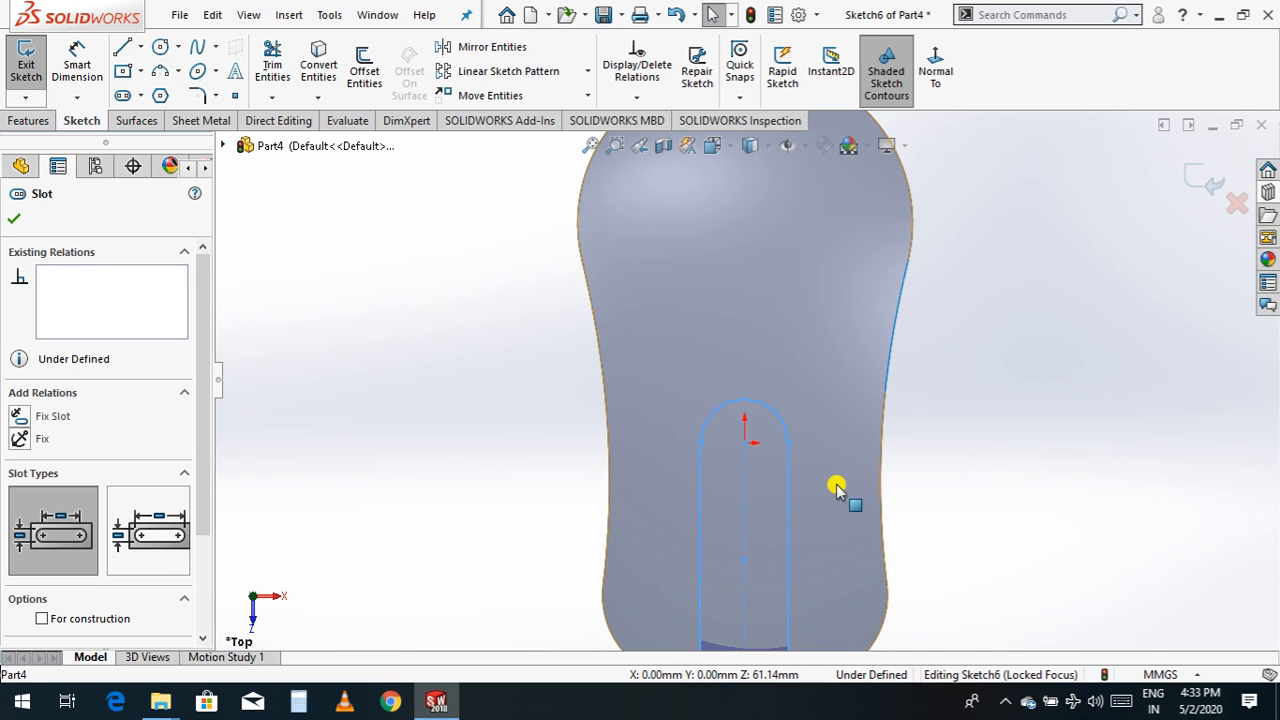
scroll(843, 340, "up", 3)
scroll(775, 500, "down", 2)
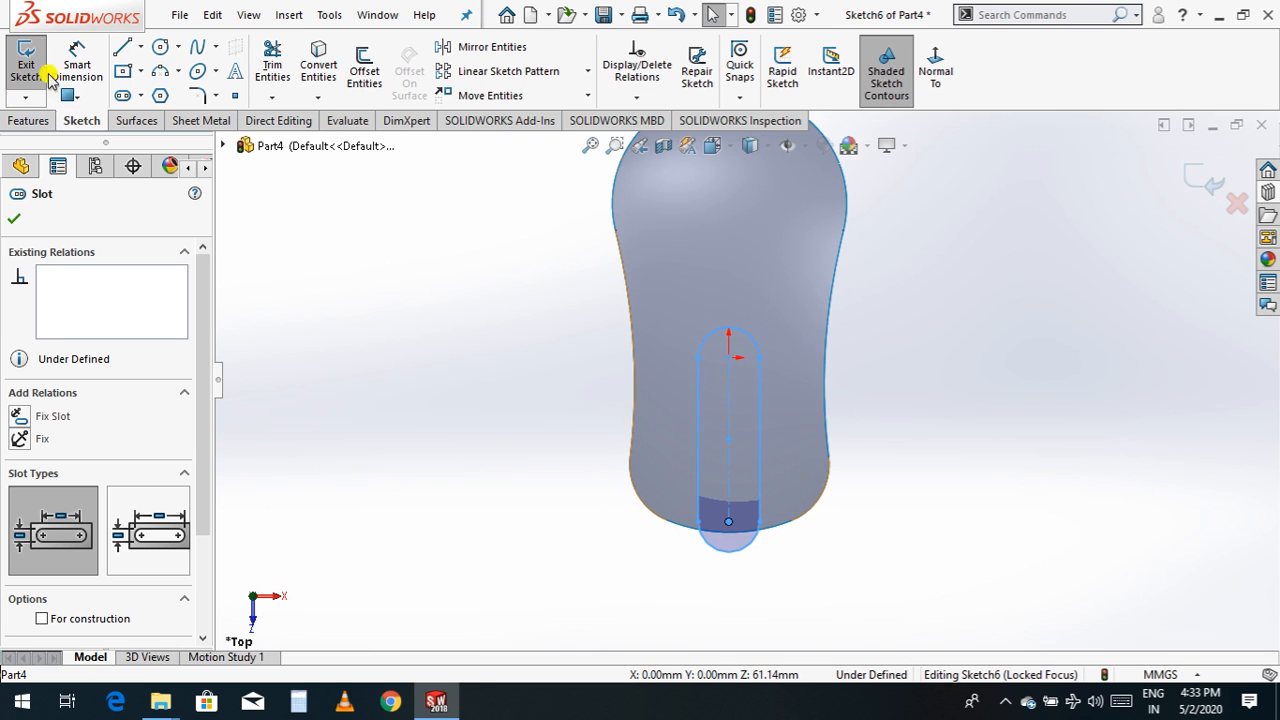
left_click(77, 62)
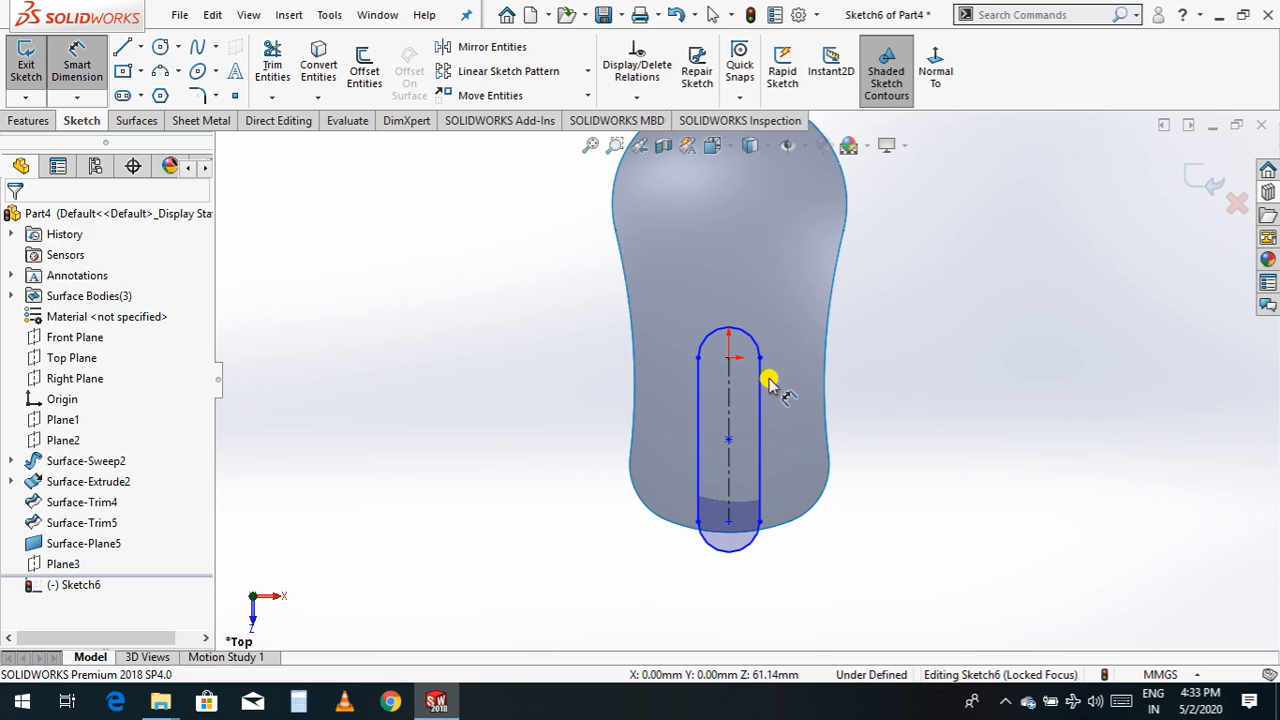
left_click(752, 340)
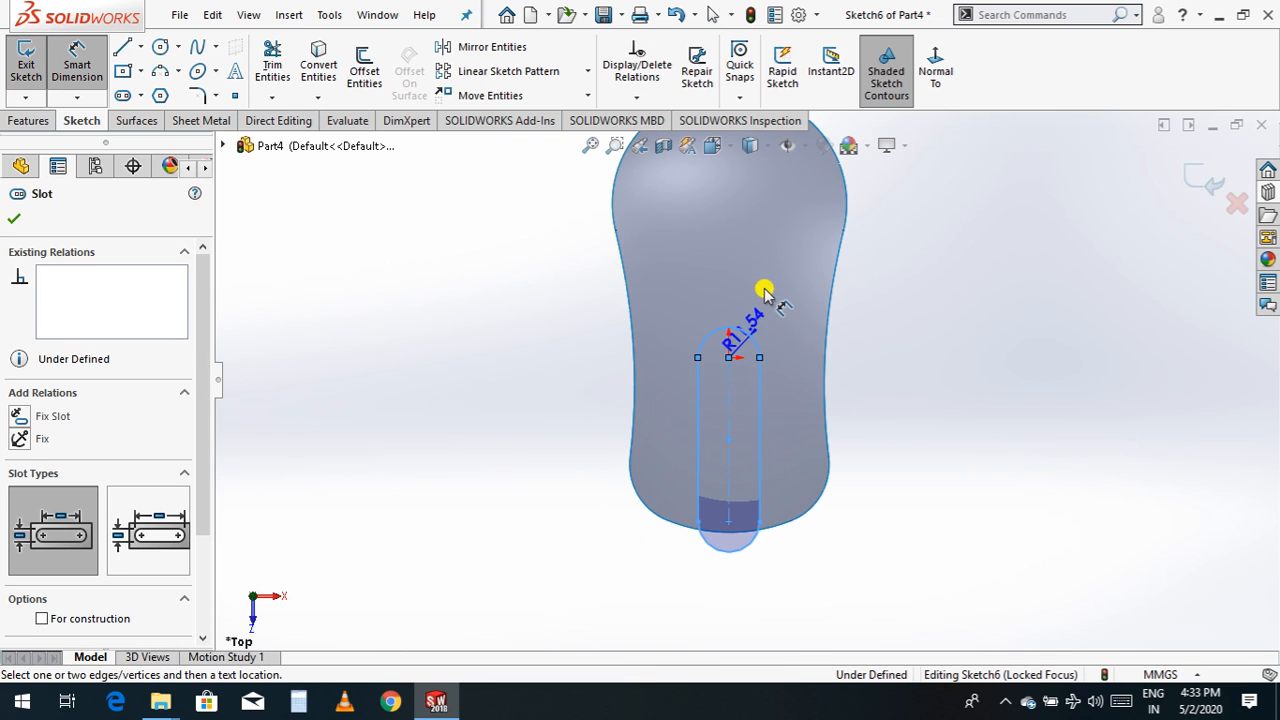
left_click(764, 285)
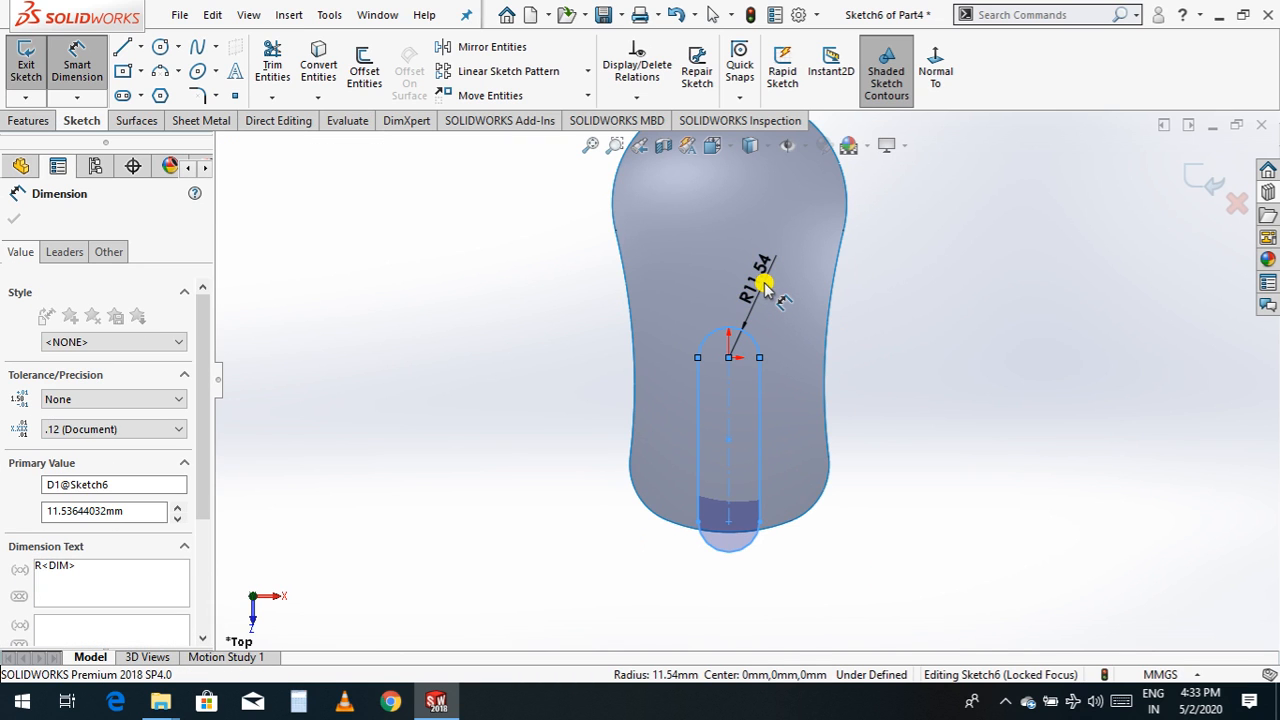
type("1")
key("BackSpace")
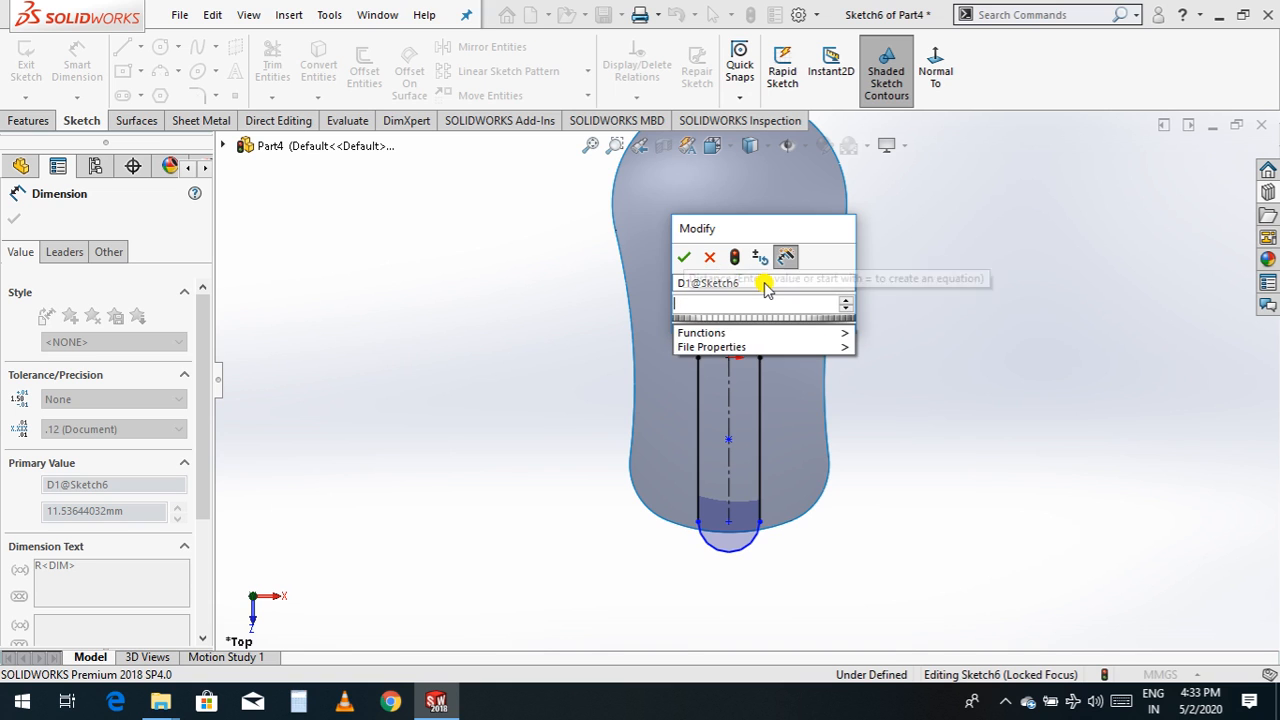
type("9")
key("Return")
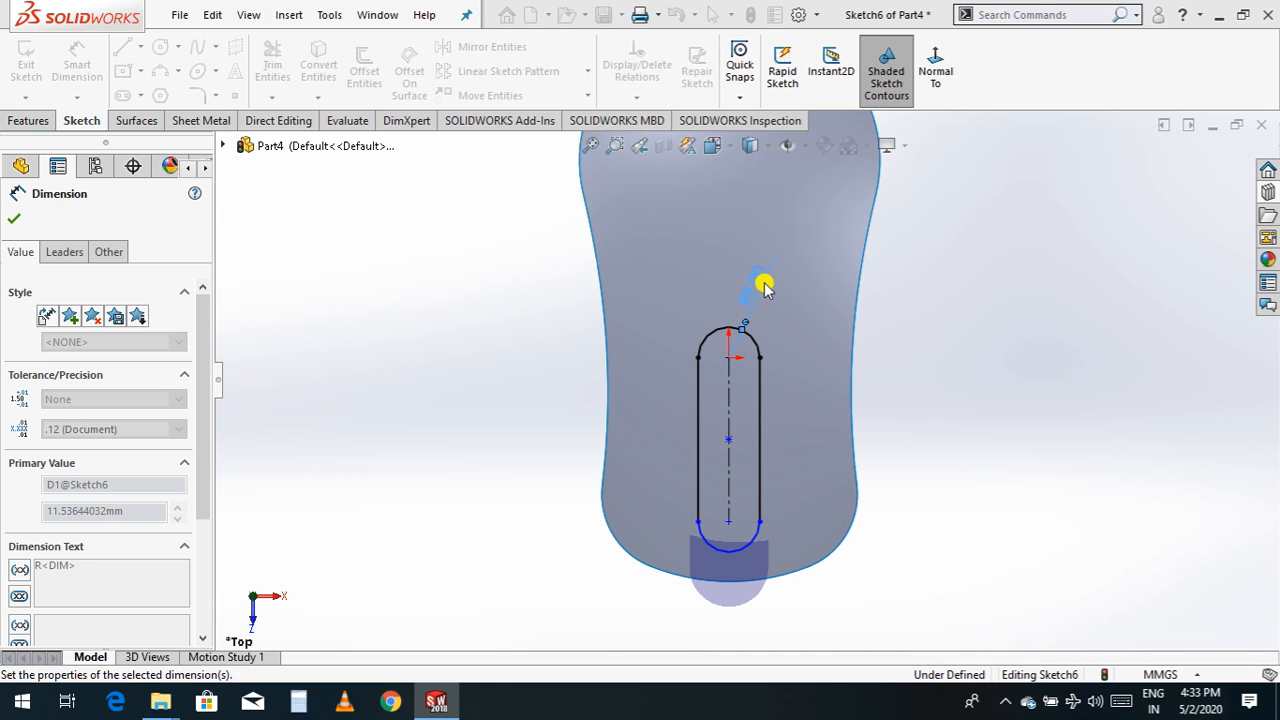
- Set the radius of the slot's end arc to 3 mm
double_click(752, 288)
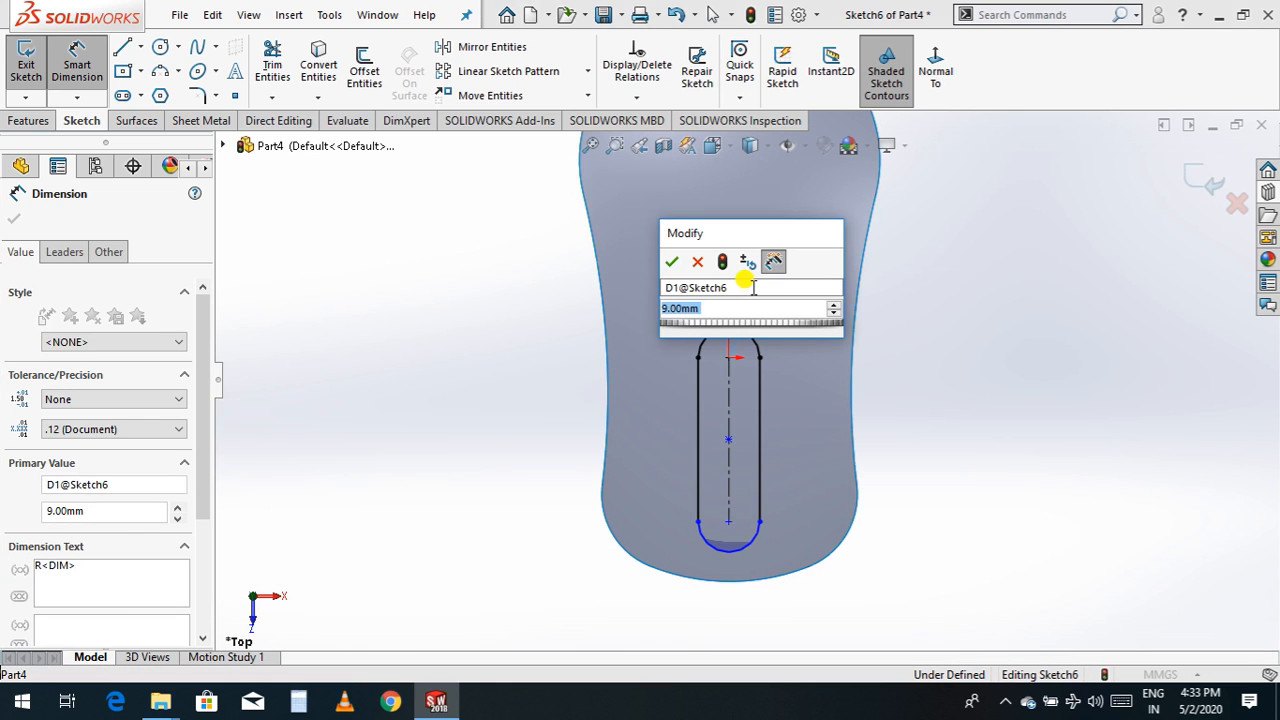
type("3")
key("Return")
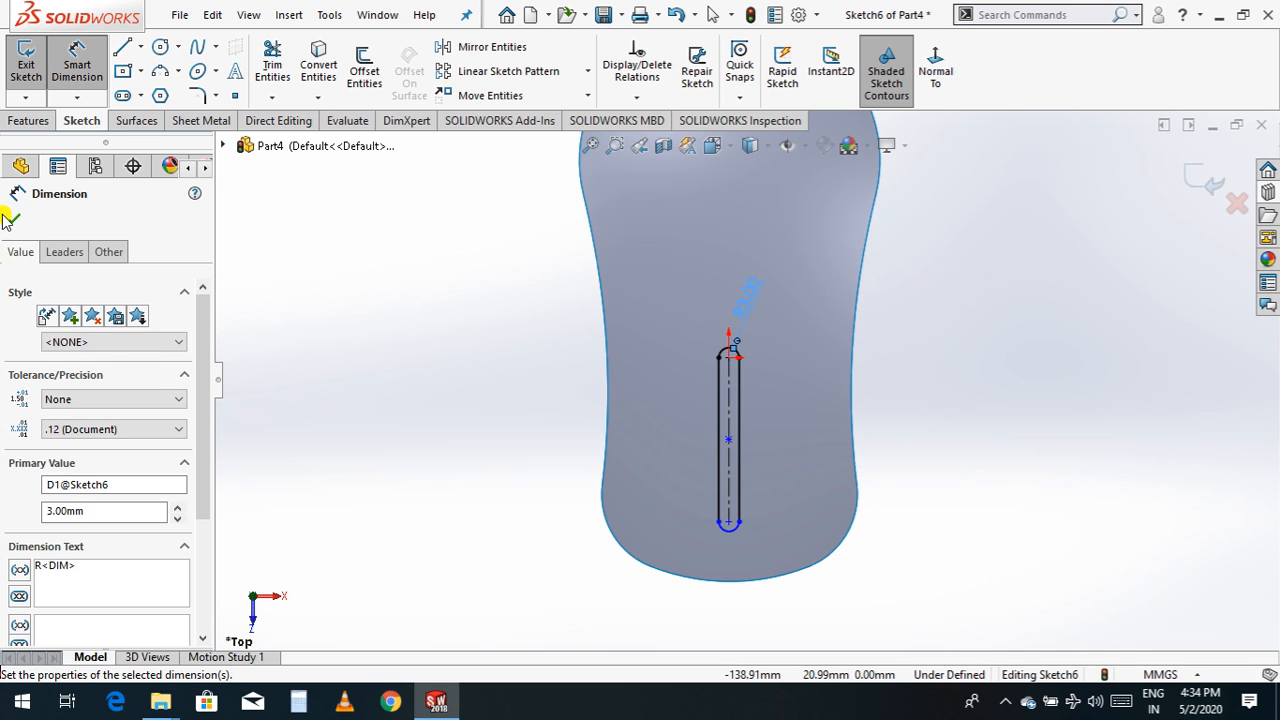
- Dimension the slot's centre-to-centre length as 80 mm and leave the sketch
left_click(728, 492)
left_click(790, 497)
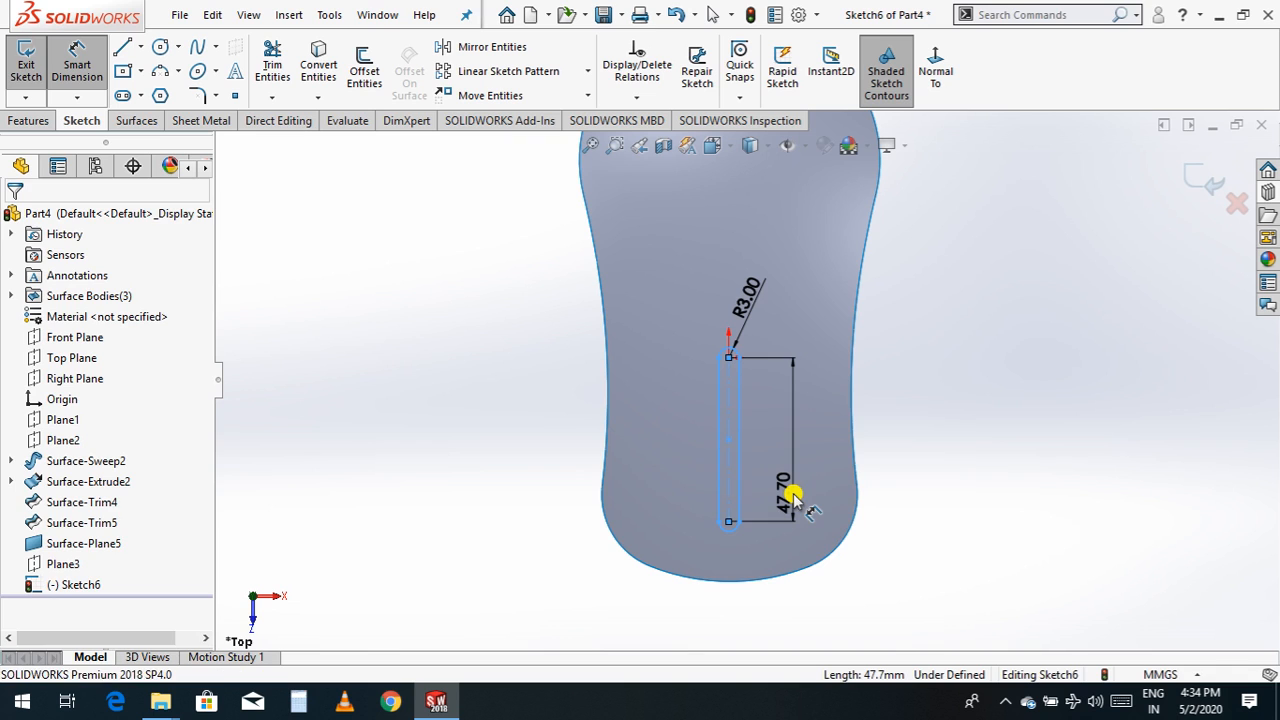
type("80")
key("Return")
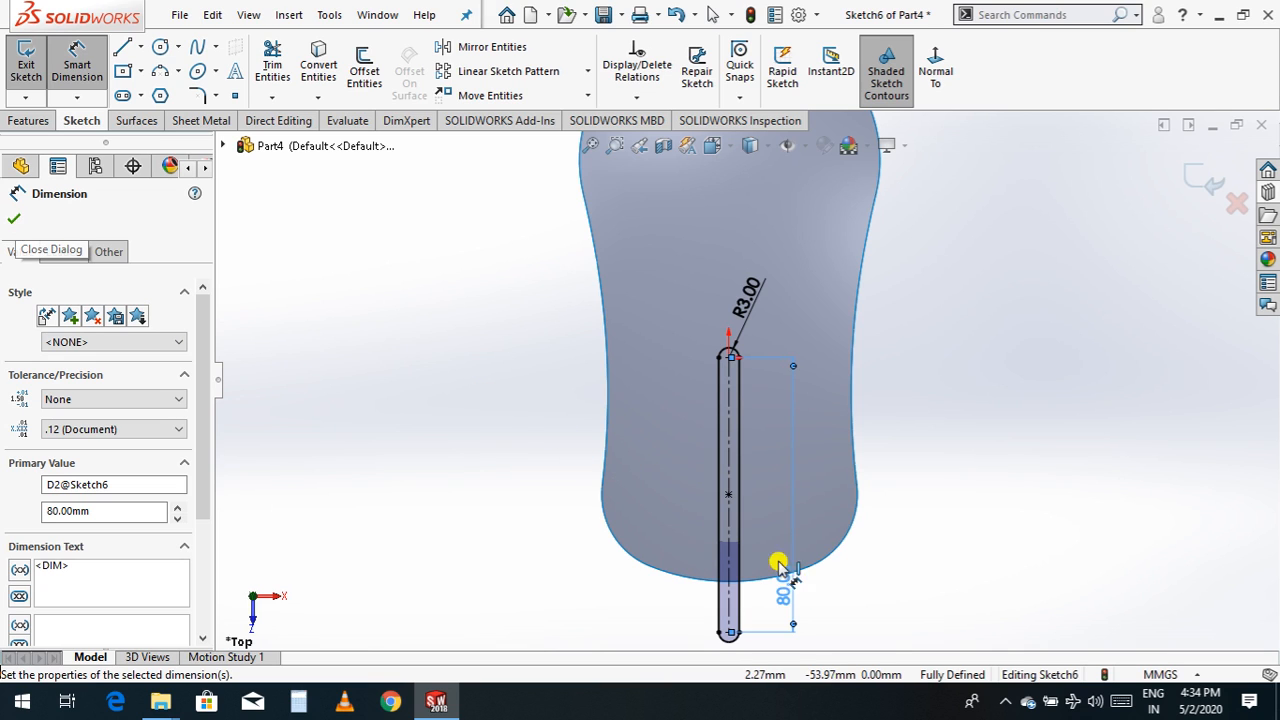
left_click(12, 220)
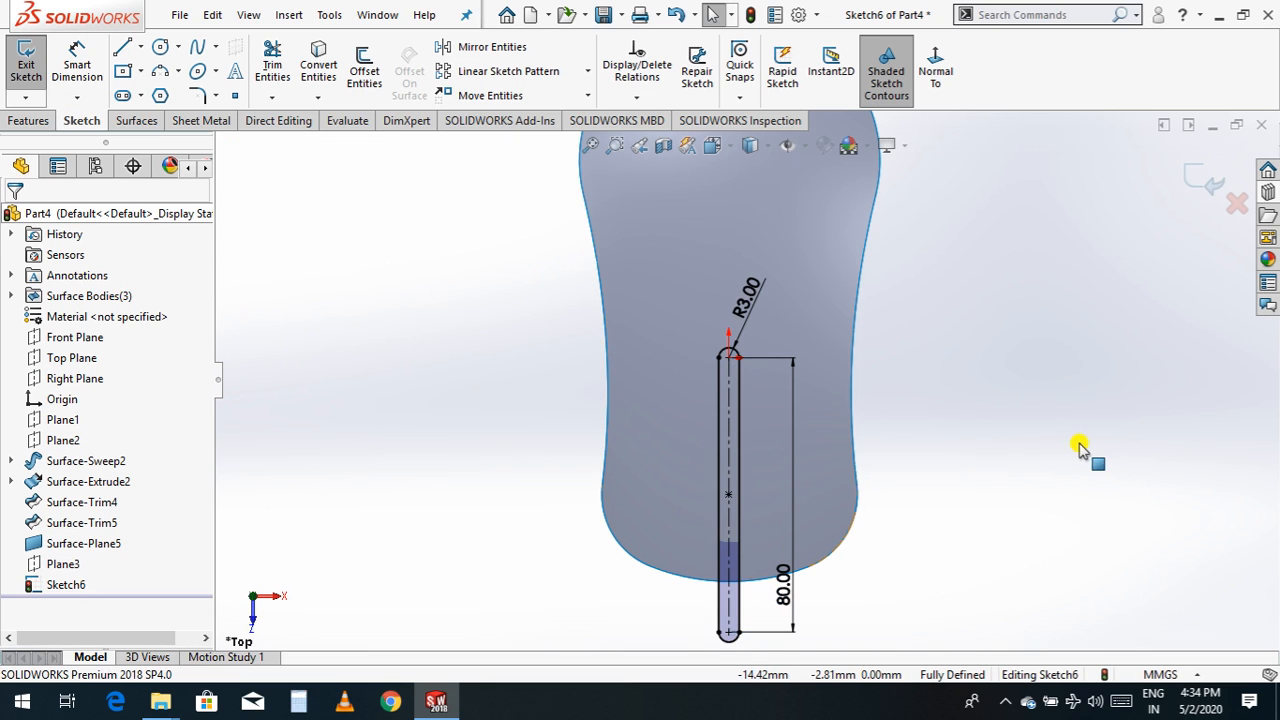
left_click(1200, 182)
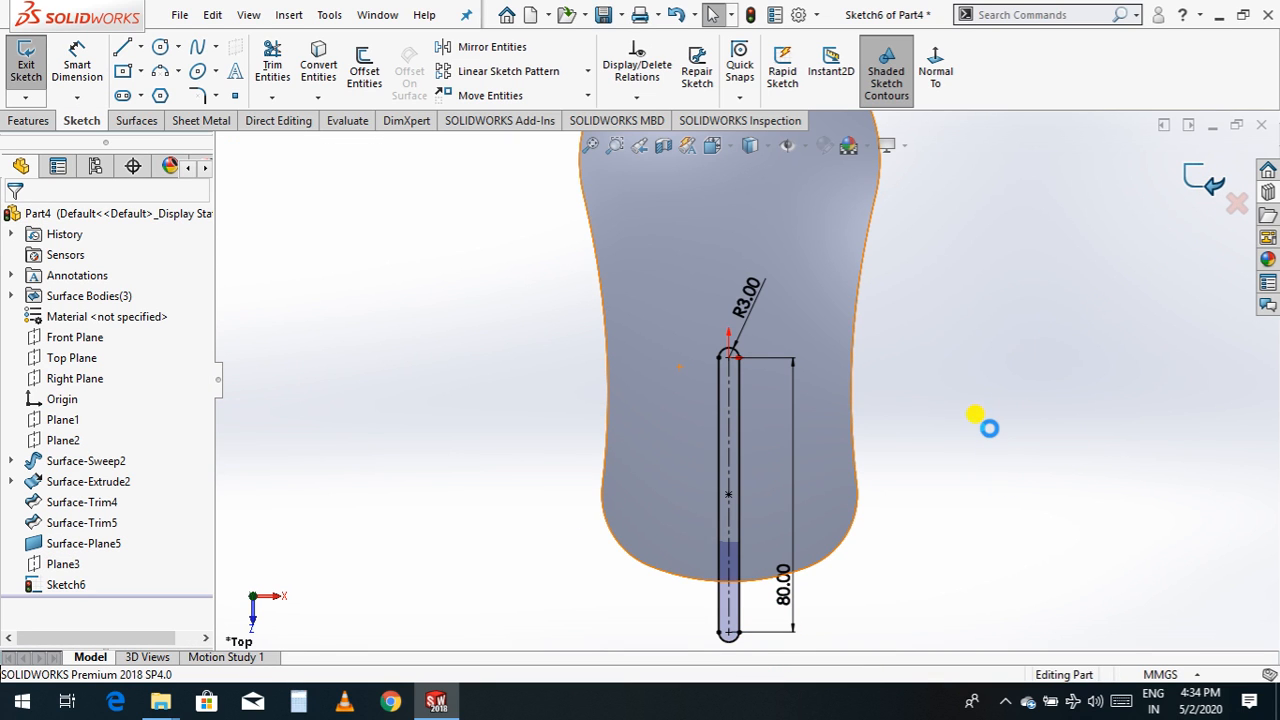
- Trim the body's top surface with the slot sketch as trim tool, removing the strip inside the slot
right_click(945, 501)
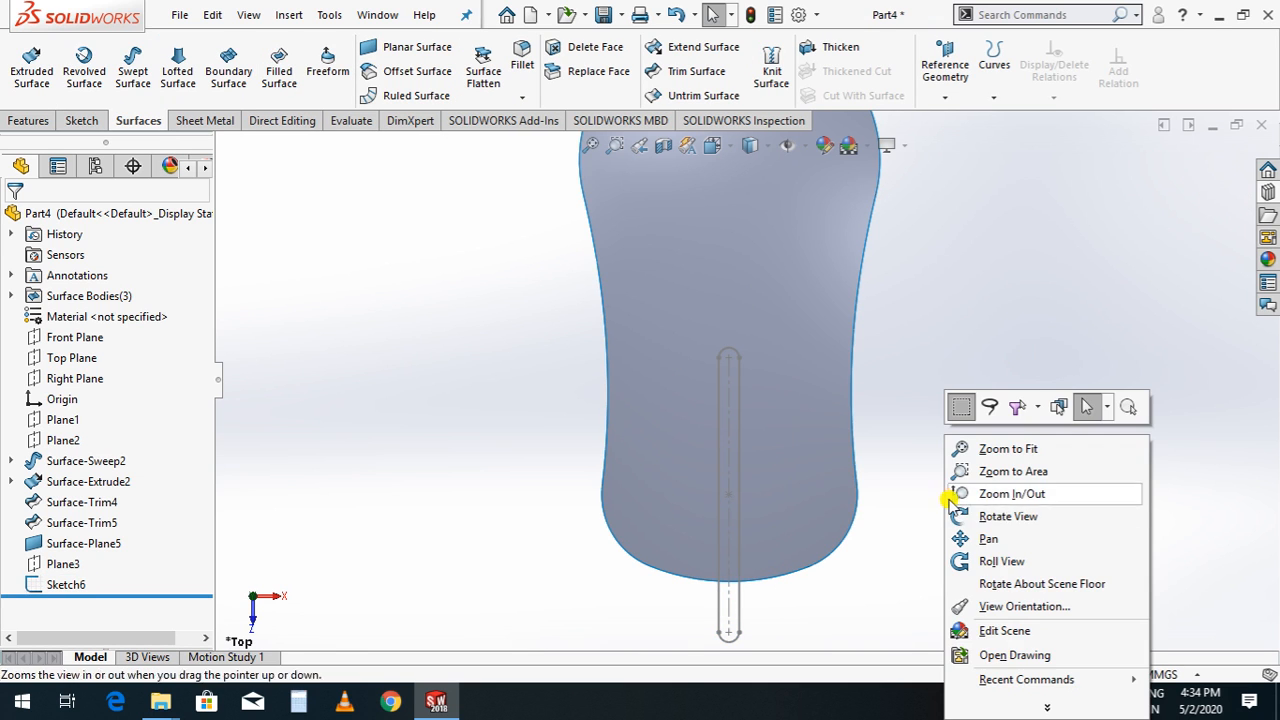
left_click(990, 514)
left_click_drag(991, 509, 808, 543)
key("Escape")
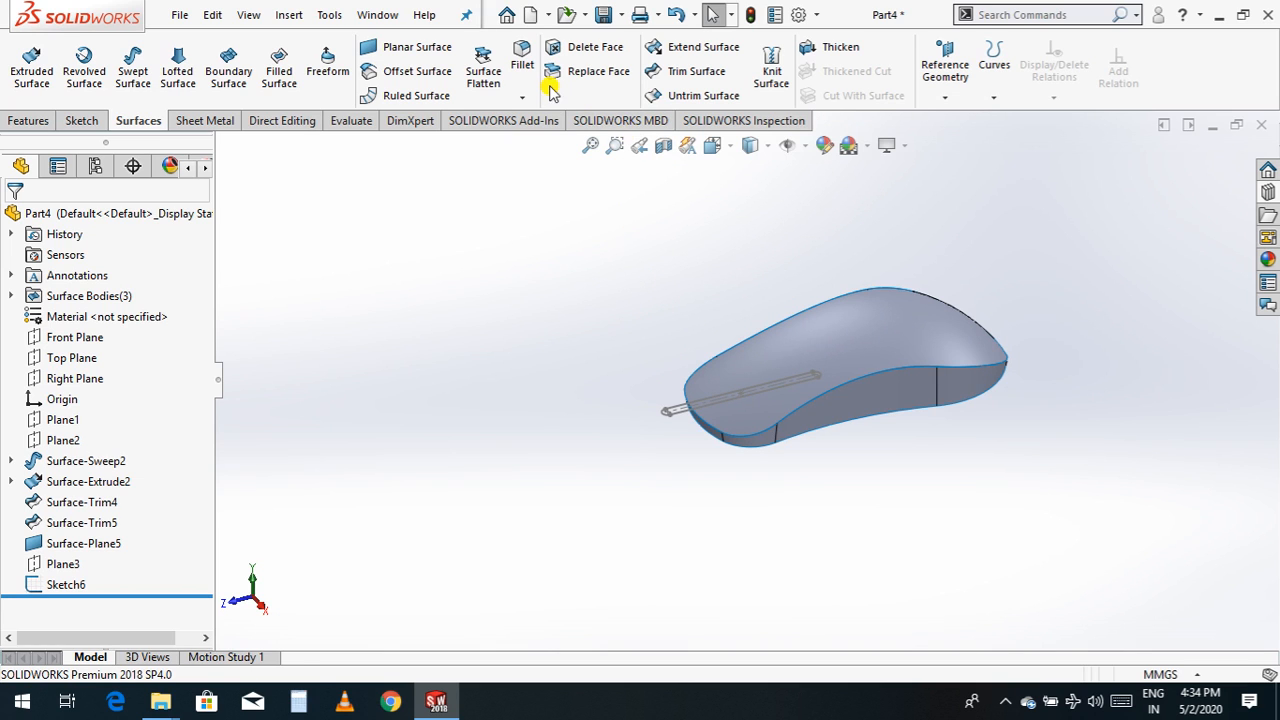
left_click(680, 76)
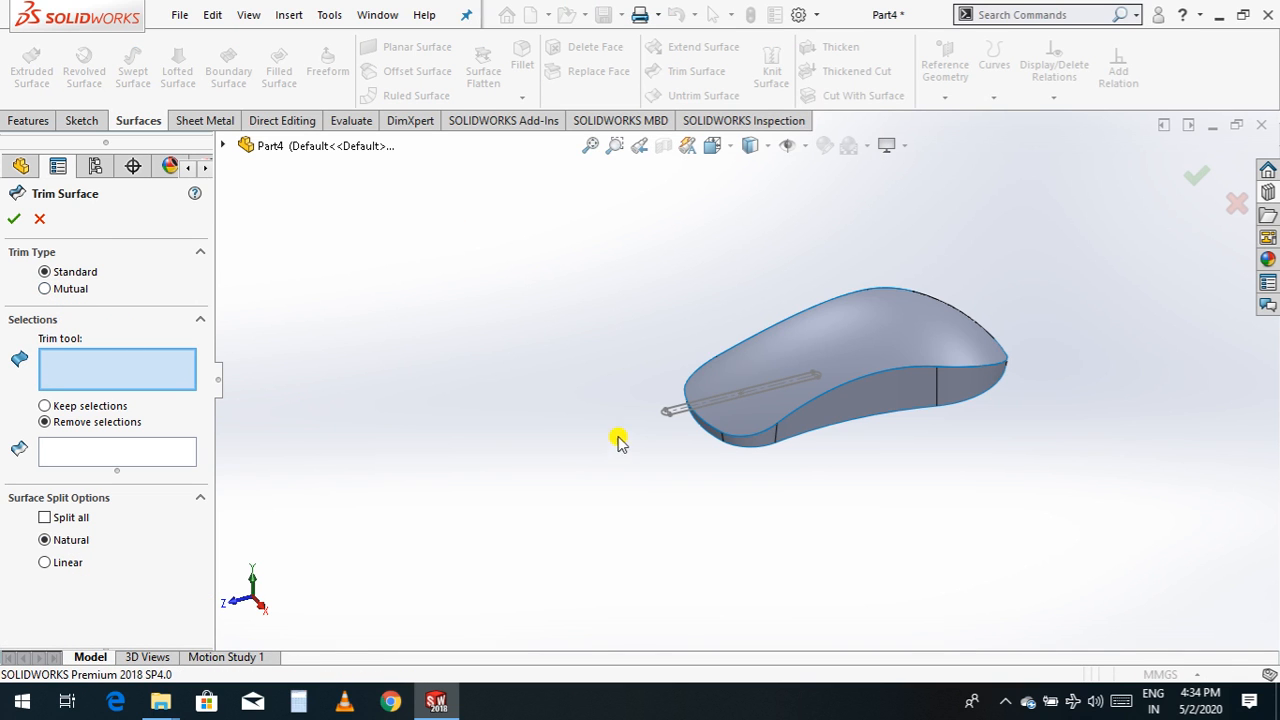
left_click(684, 416)
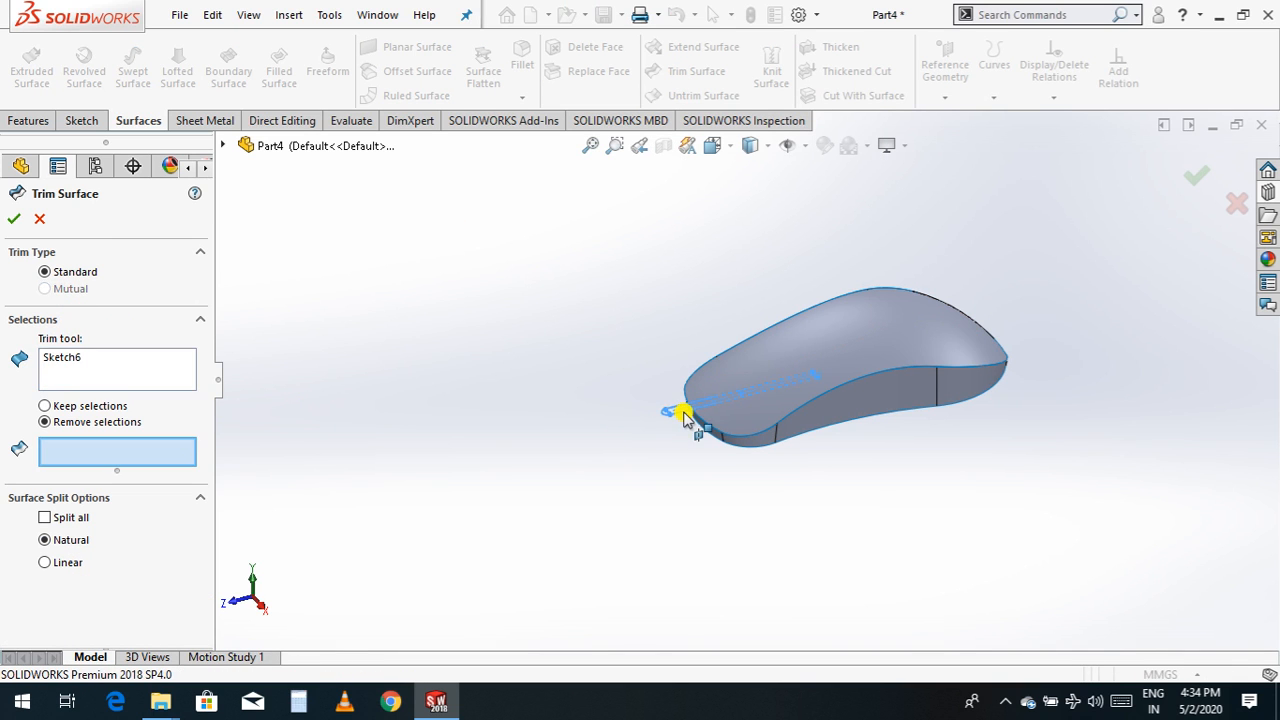
scroll(684, 416, "down", 5)
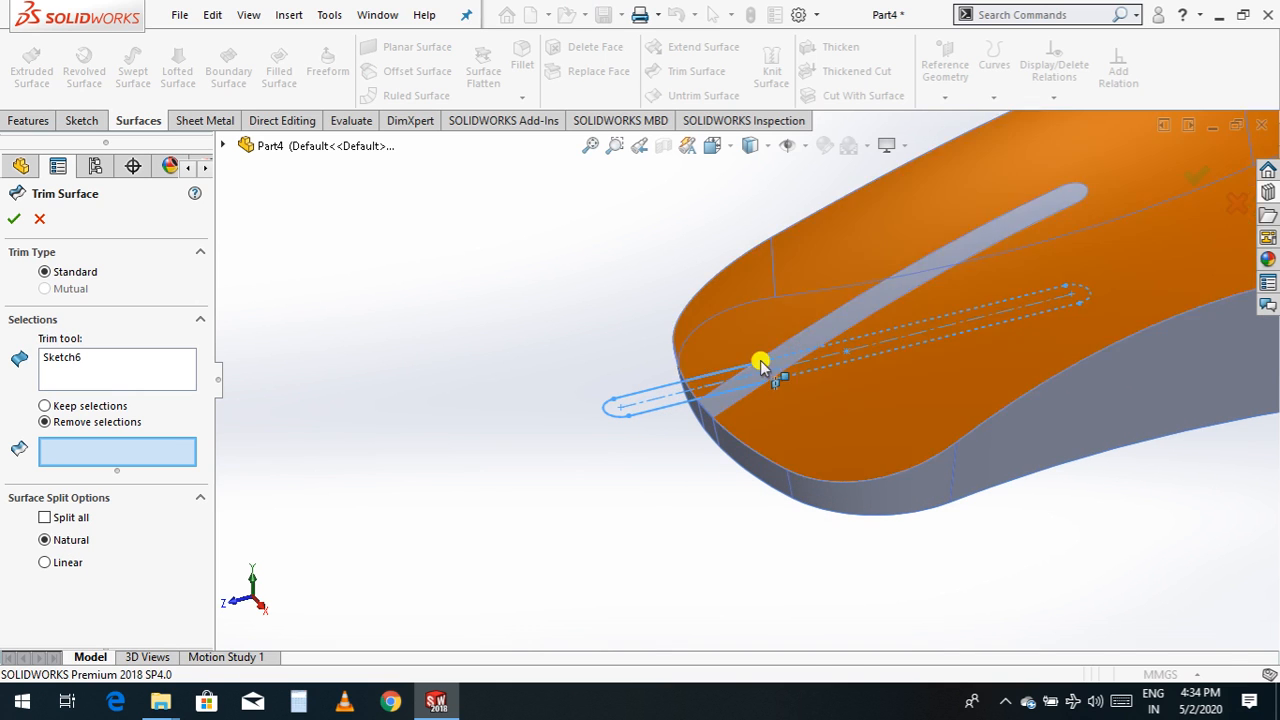
left_click(785, 360)
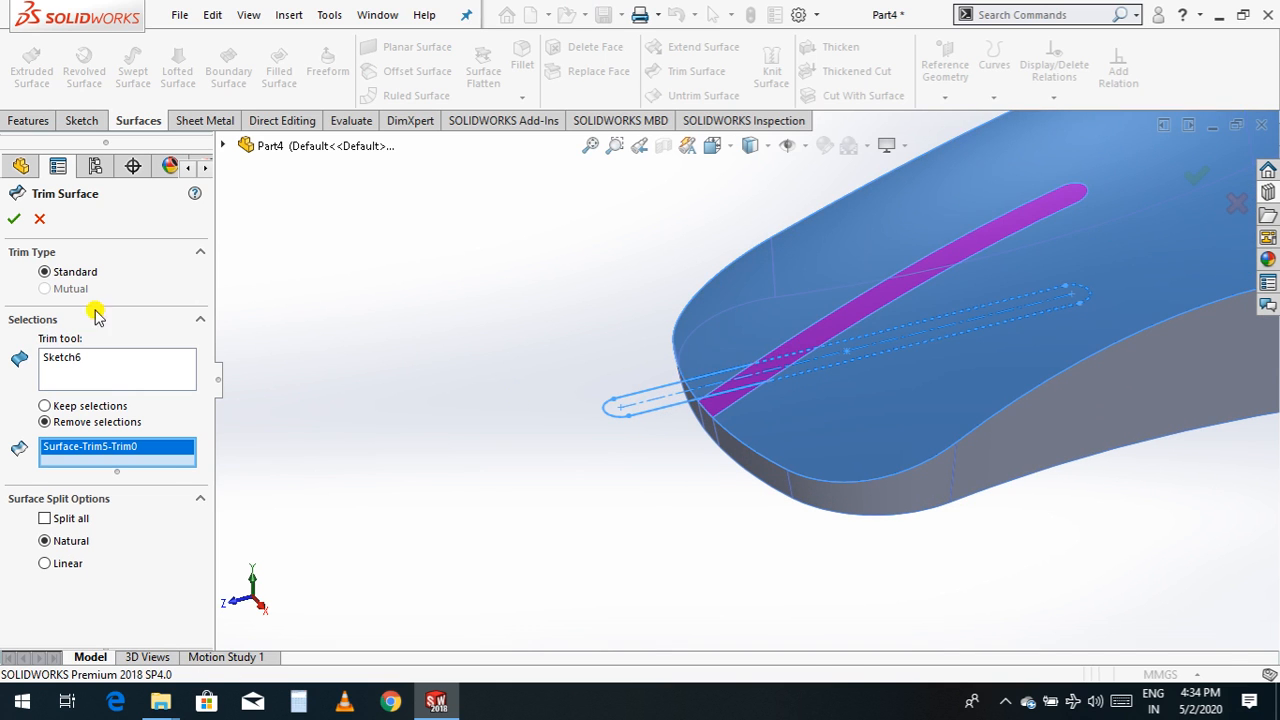
left_click(15, 222)
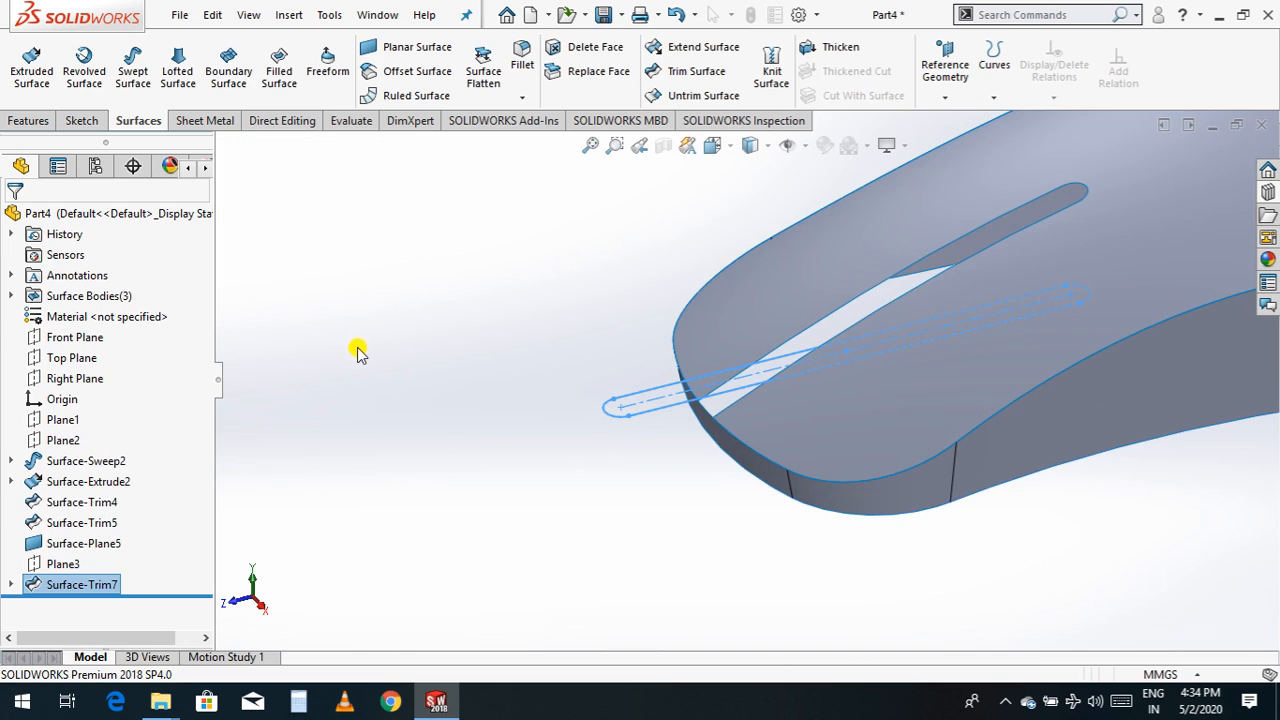
- Start a Planar Surface feature for the open underside of the mouse body
key("f")
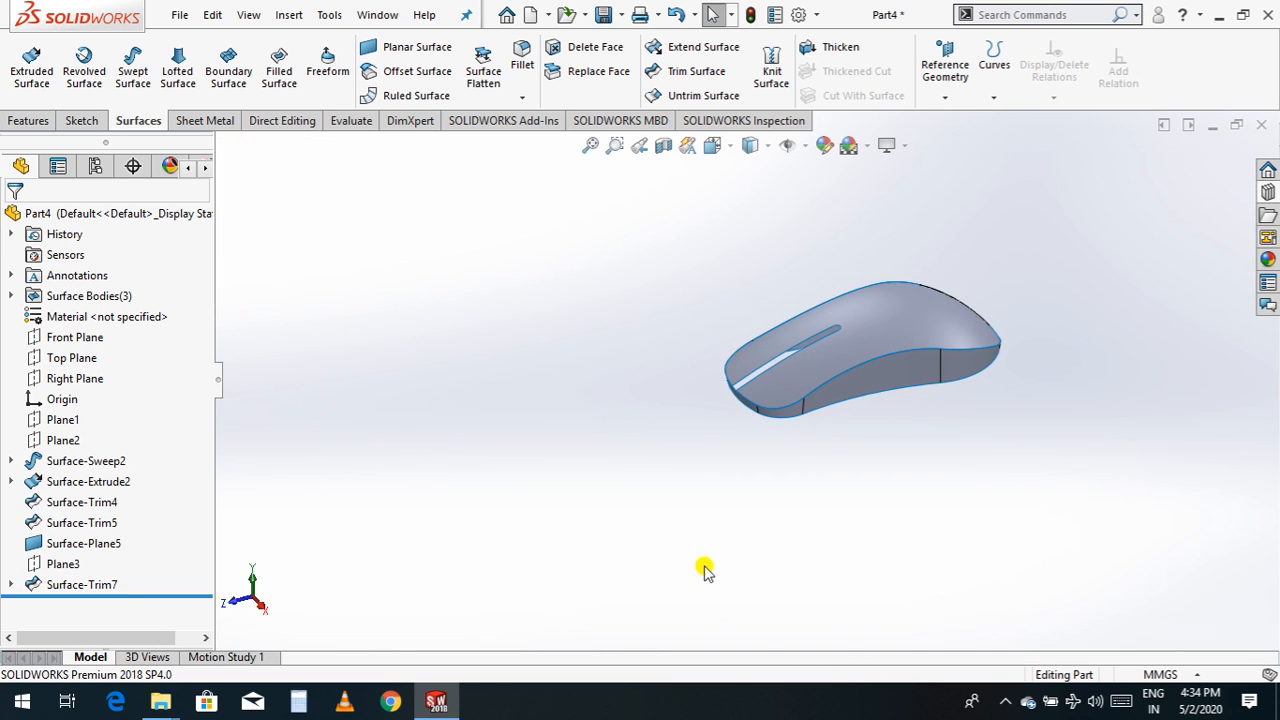
scroll(780, 380, "down", 2)
scroll(722, 418, "up", 3)
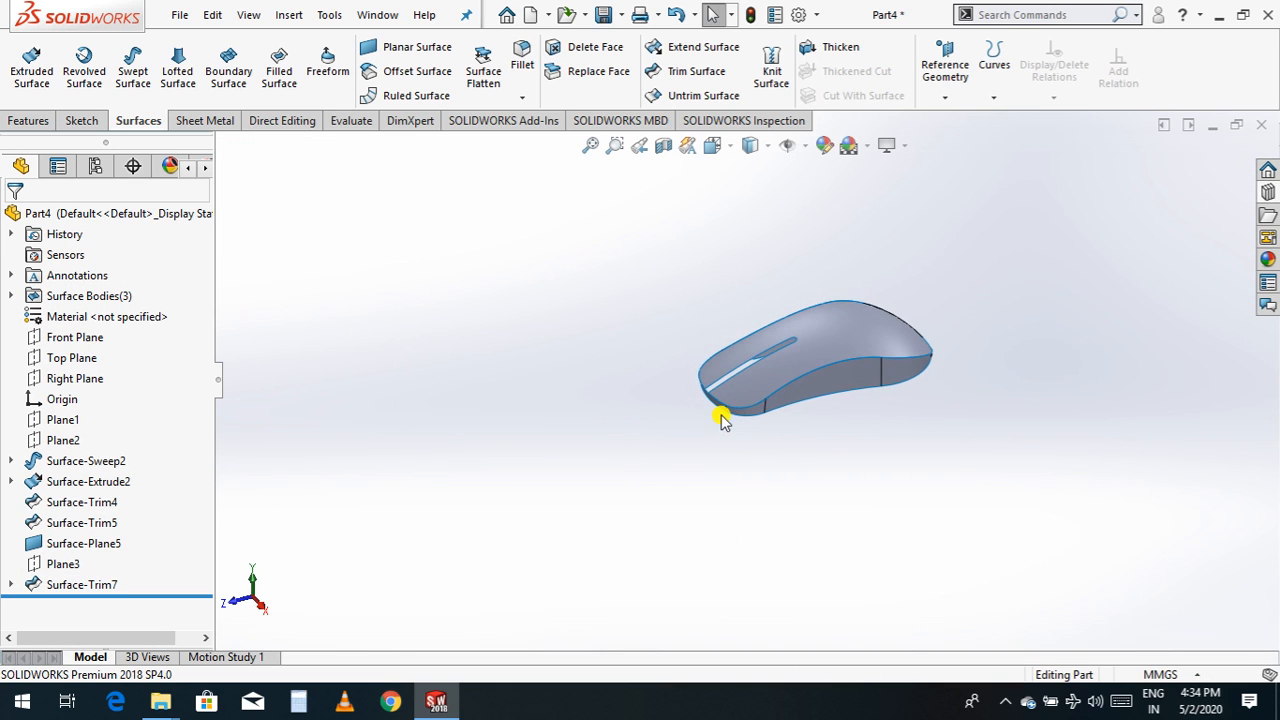
right_click(600, 450)
left_click(671, 512)
left_click_drag(671, 509, 906, 443)
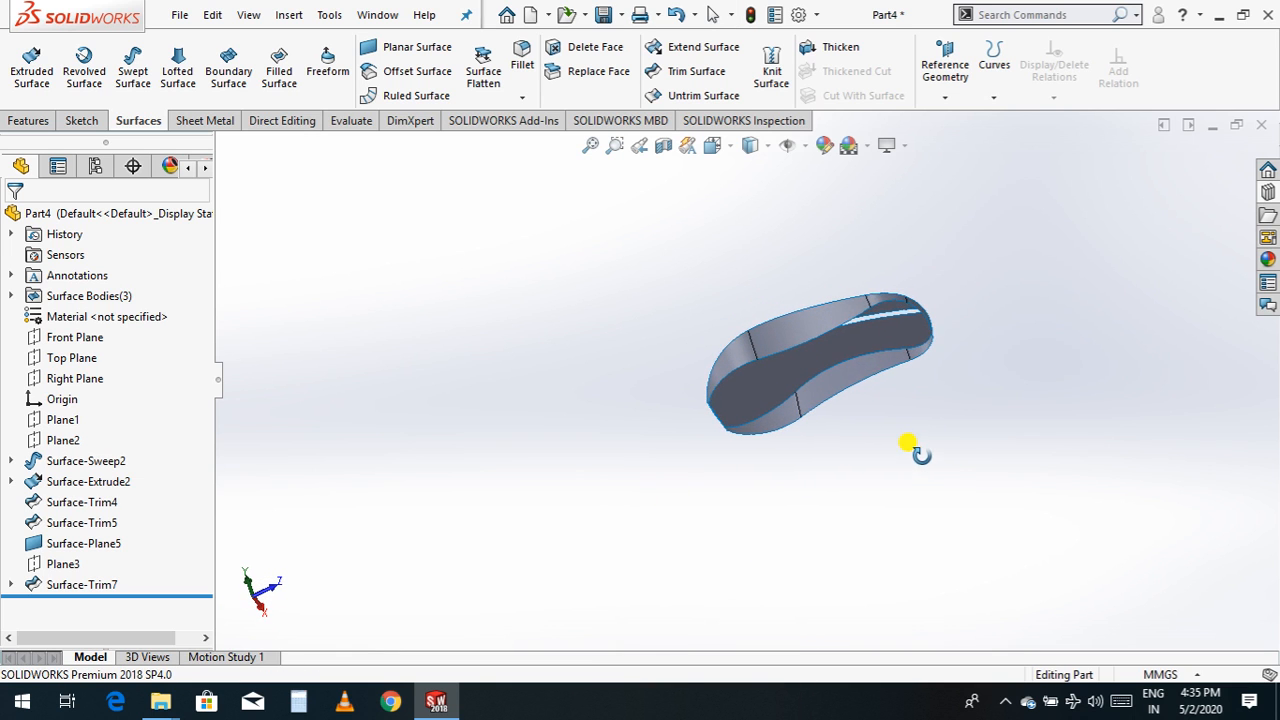
scroll(860, 355, "up", 3)
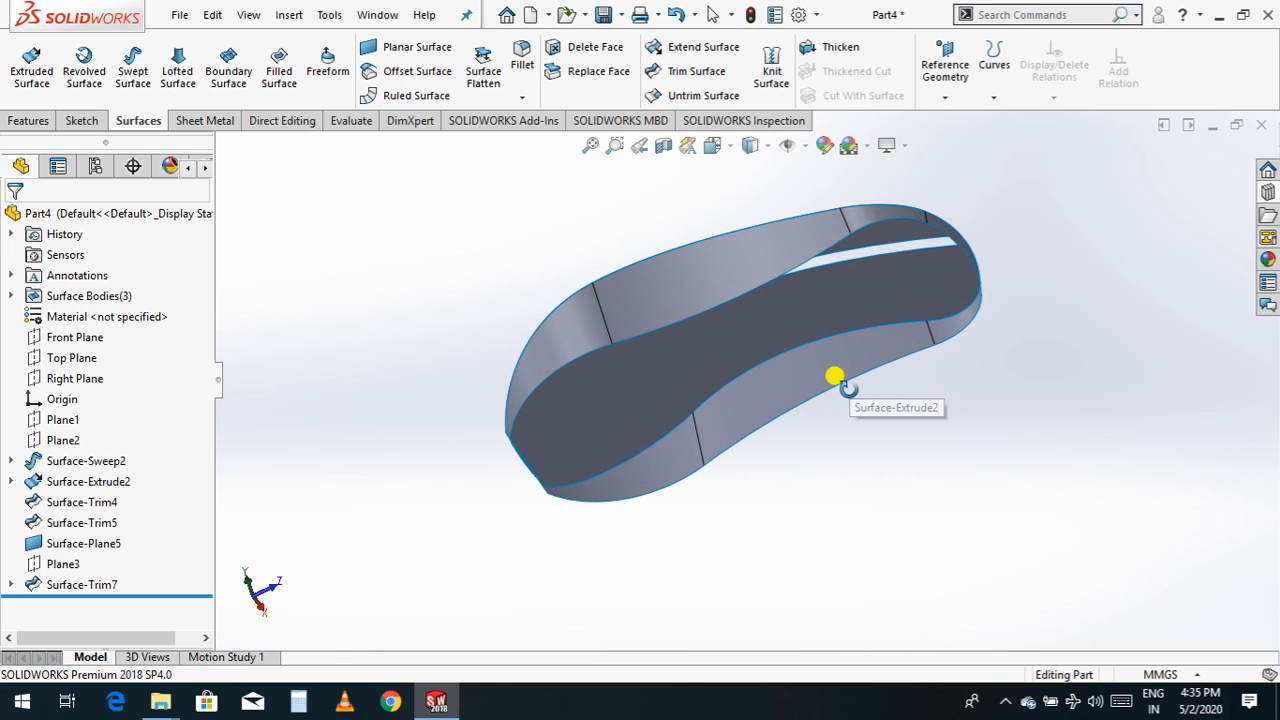
left_click(414, 46)
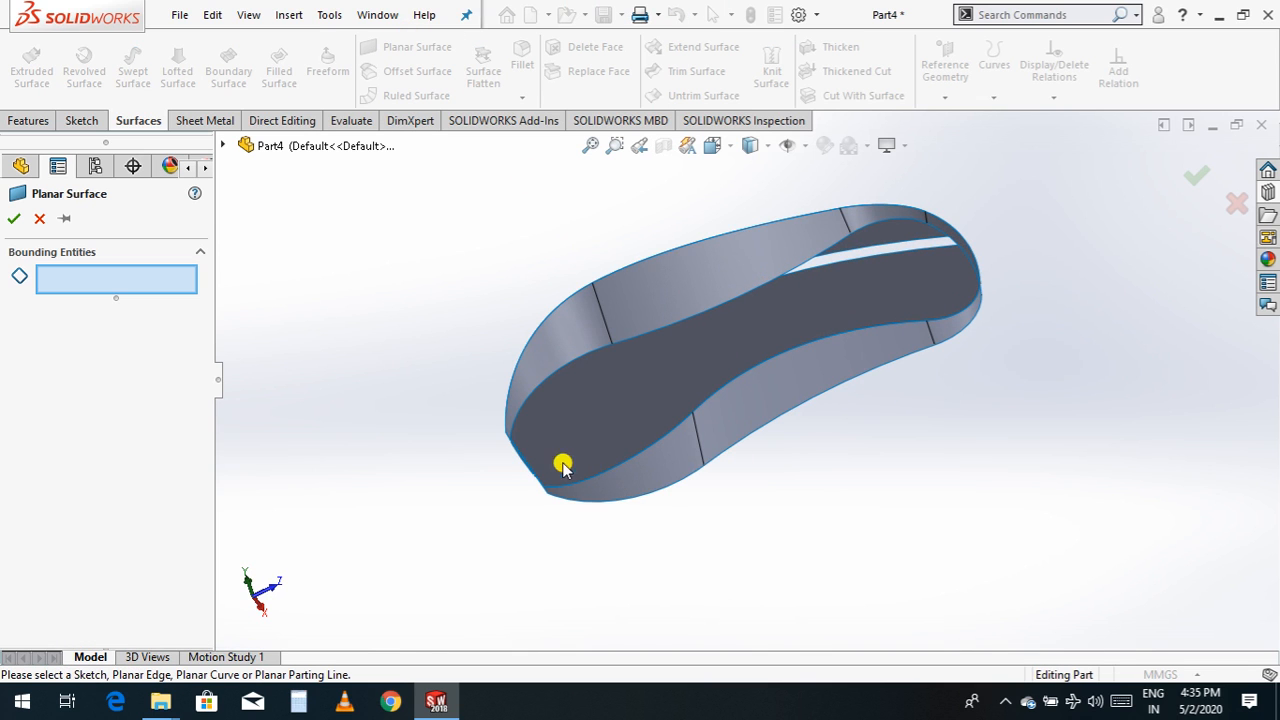
- Select eight edges around the open underside as bounding entities and try to create the planar surface
scroll(540, 443, "up", 5)
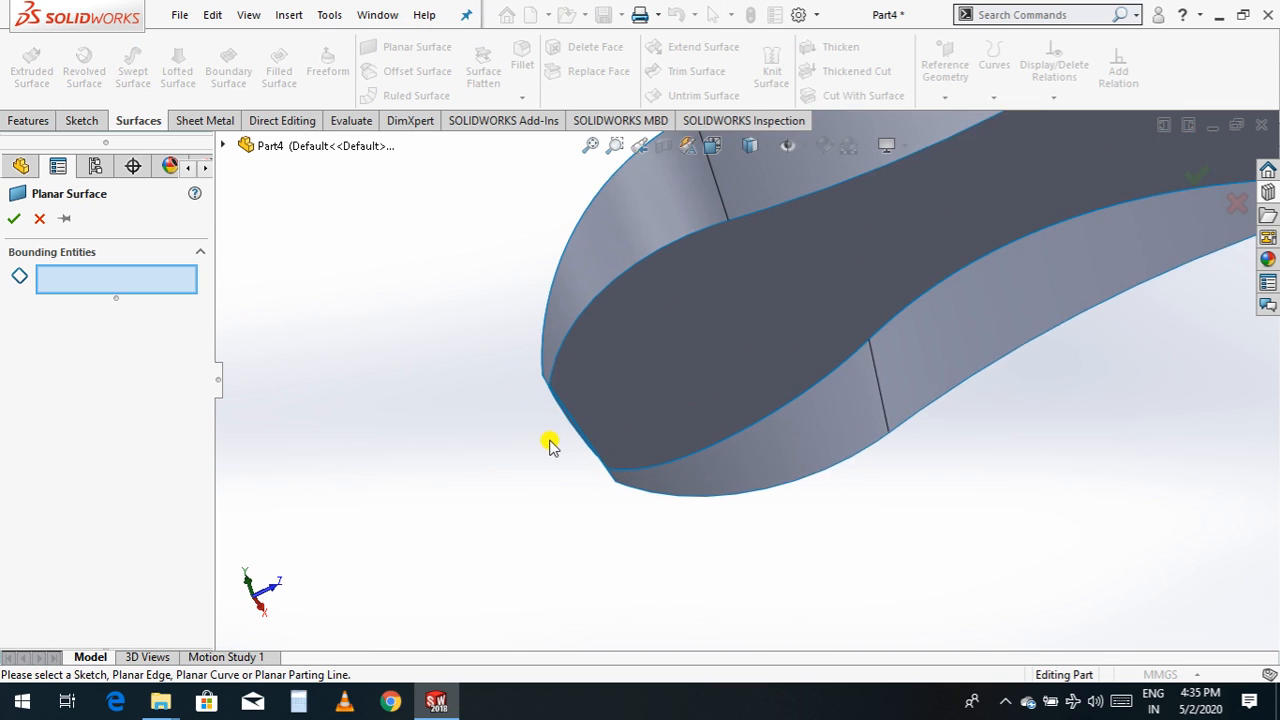
left_click(606, 424)
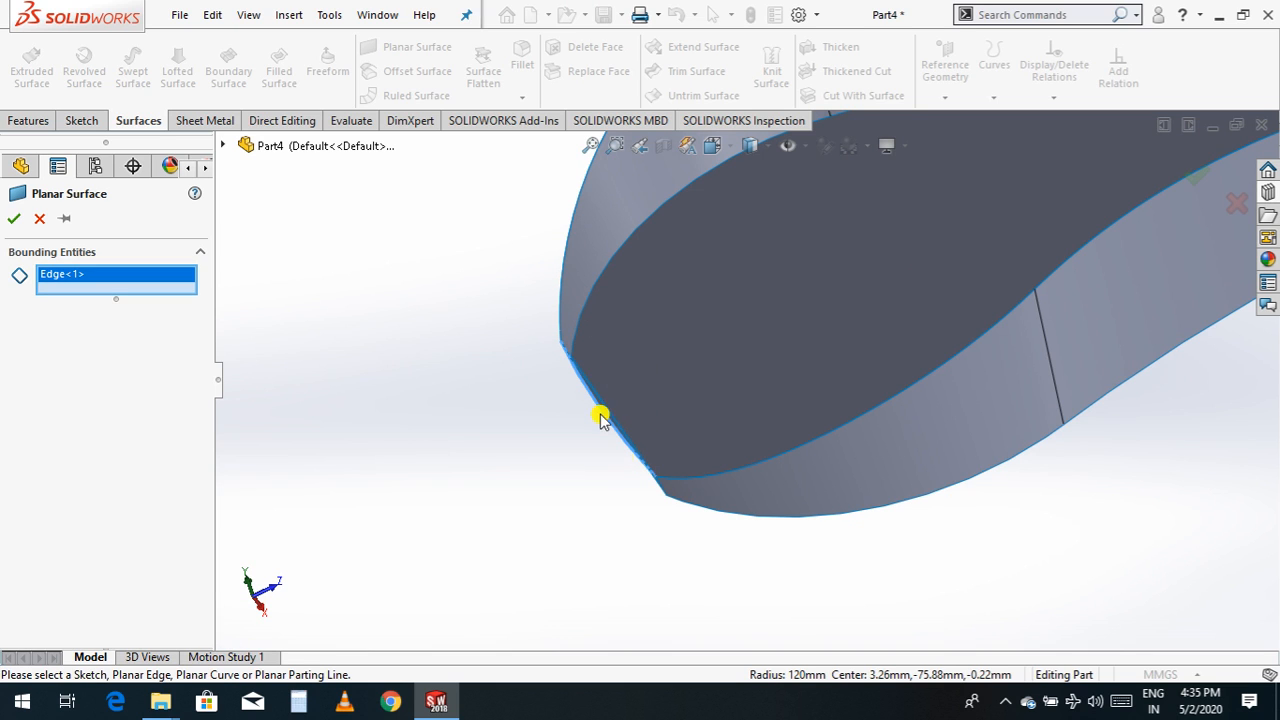
left_click(692, 510)
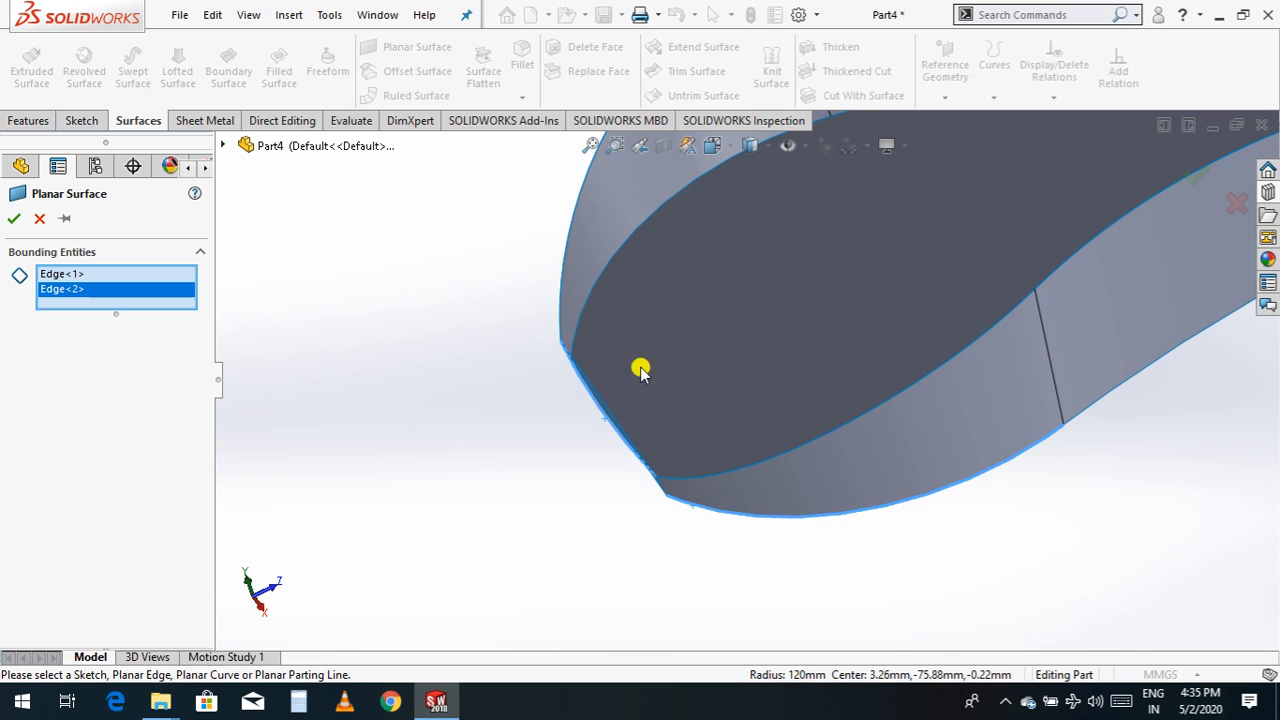
left_click(608, 264)
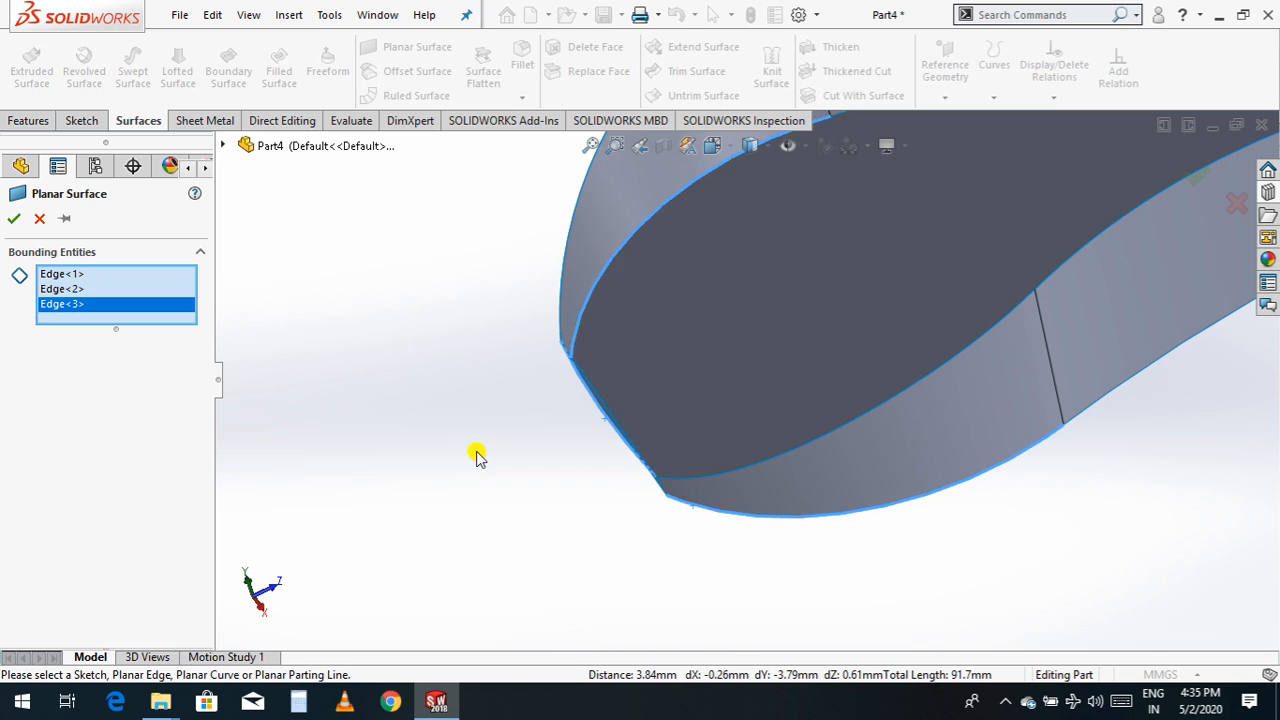
scroll(477, 451, "up", 5)
left_click(844, 290)
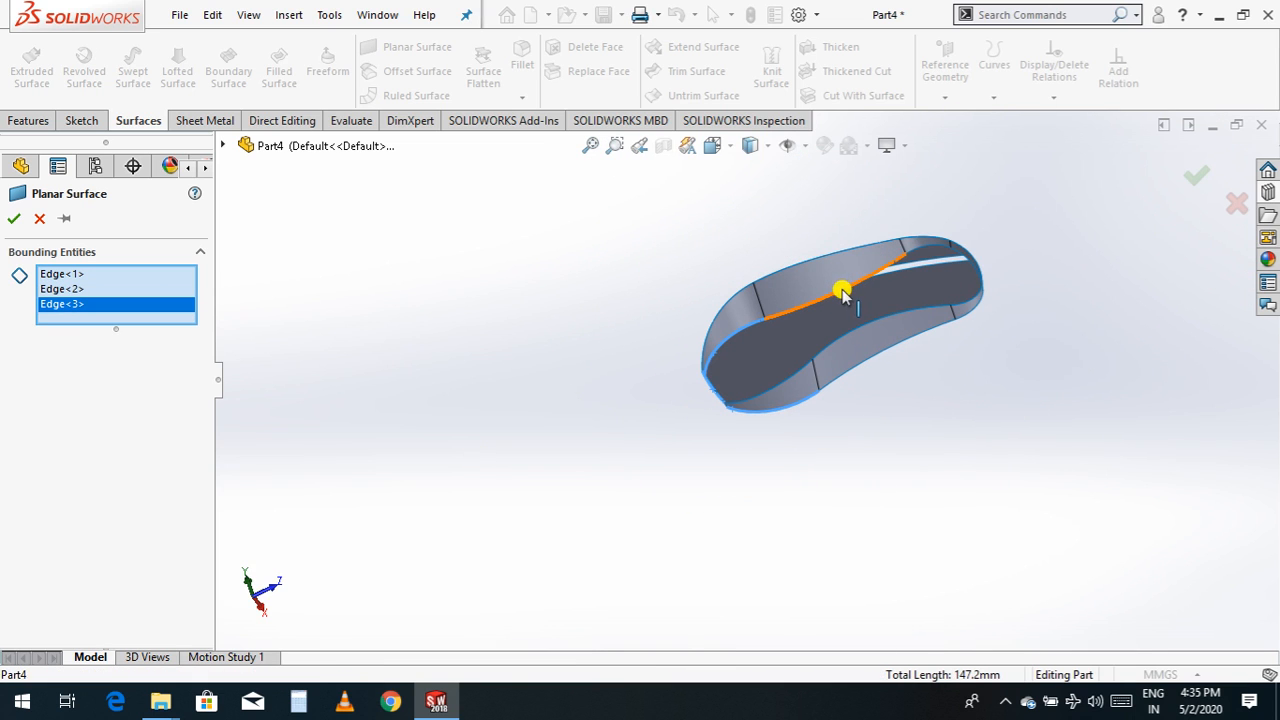
left_click(922, 251)
left_click(979, 306)
left_click(981, 307)
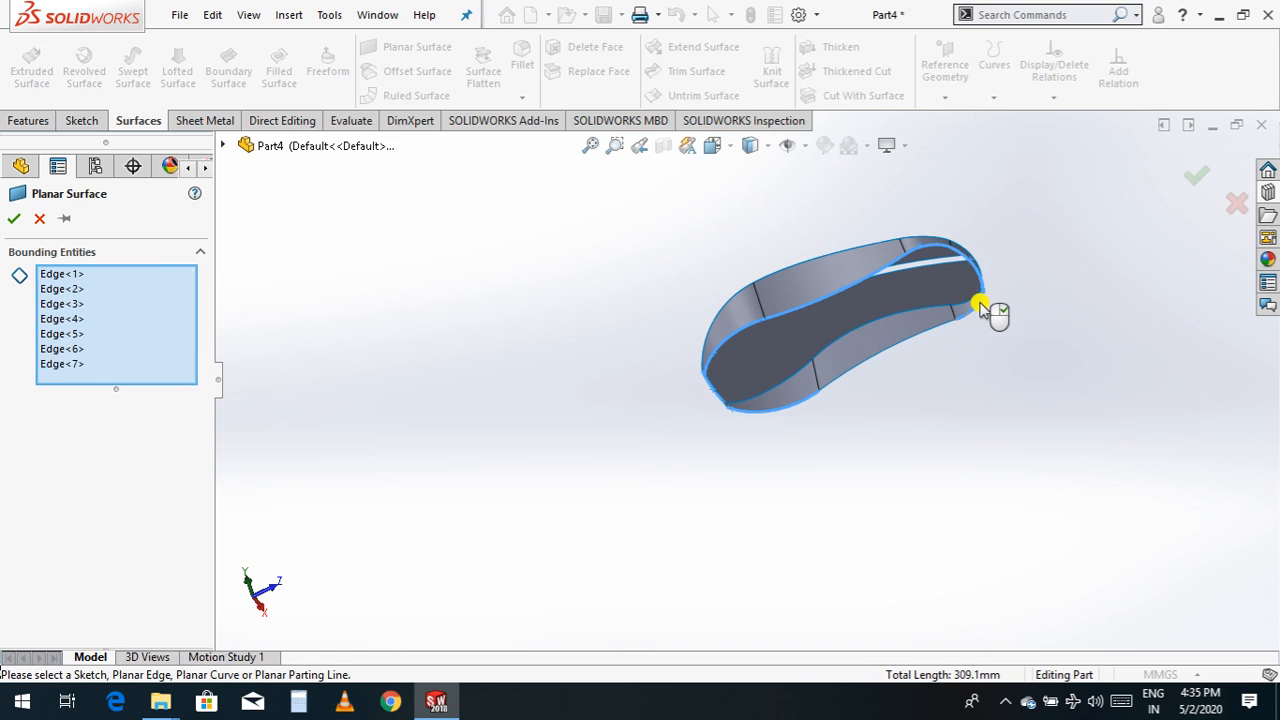
left_click(957, 334)
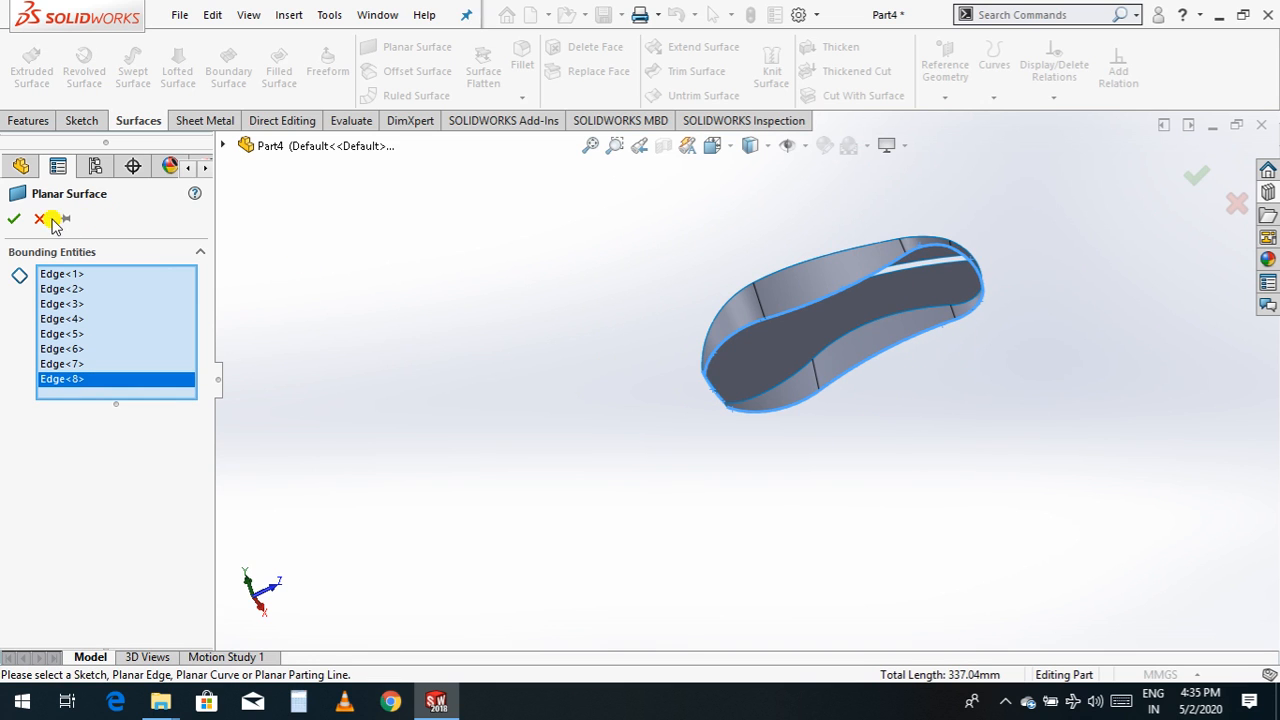
left_click(14, 218)
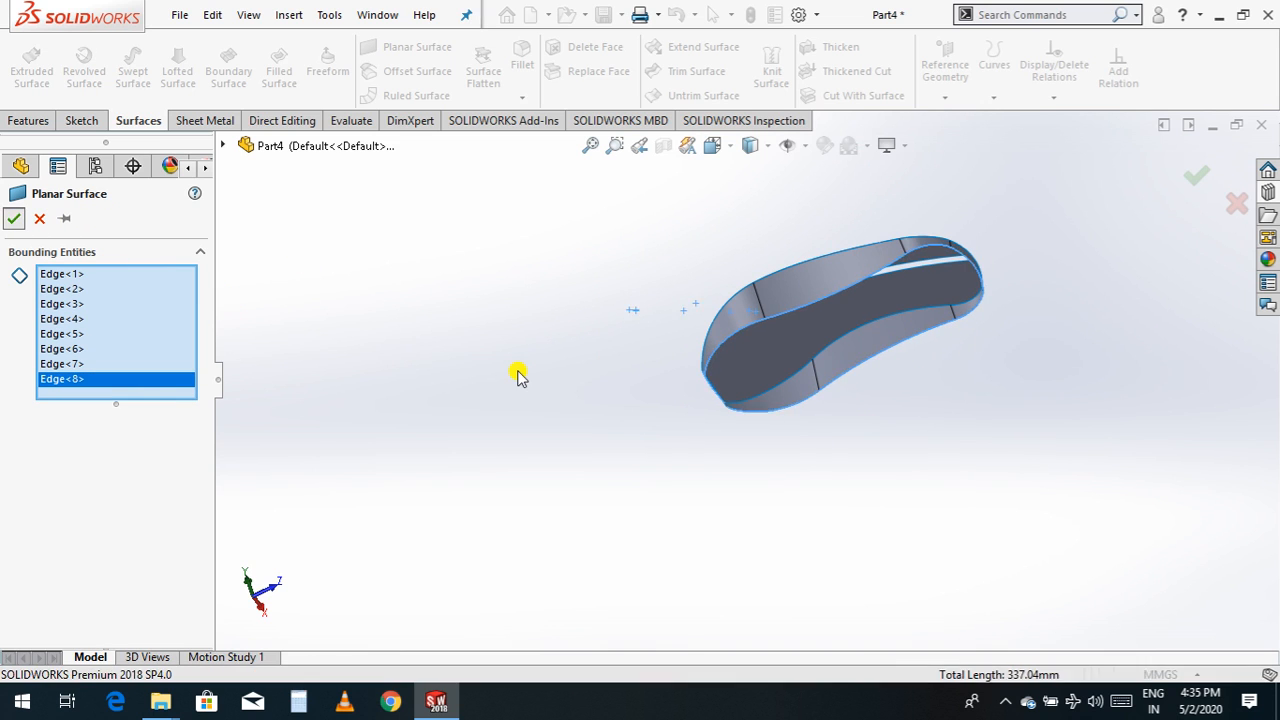
- Clear all selected bounding edges of the planar surface
left_click(80, 350)
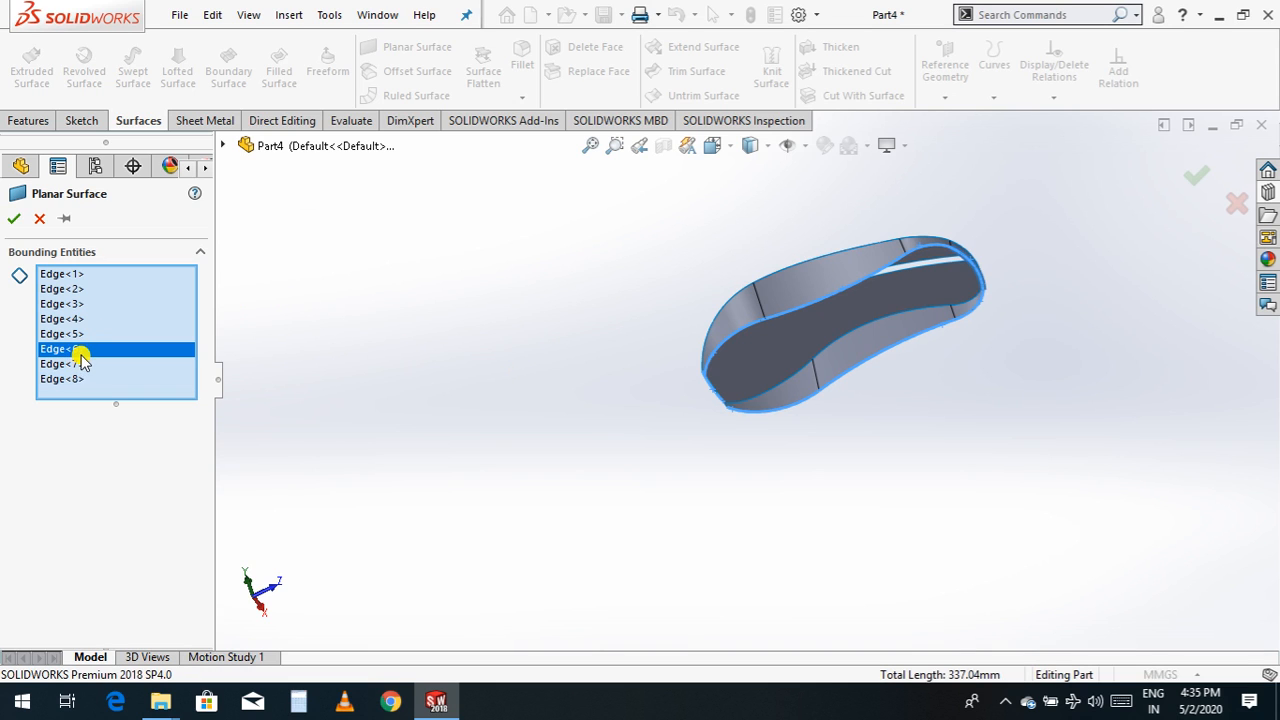
left_click(80, 335)
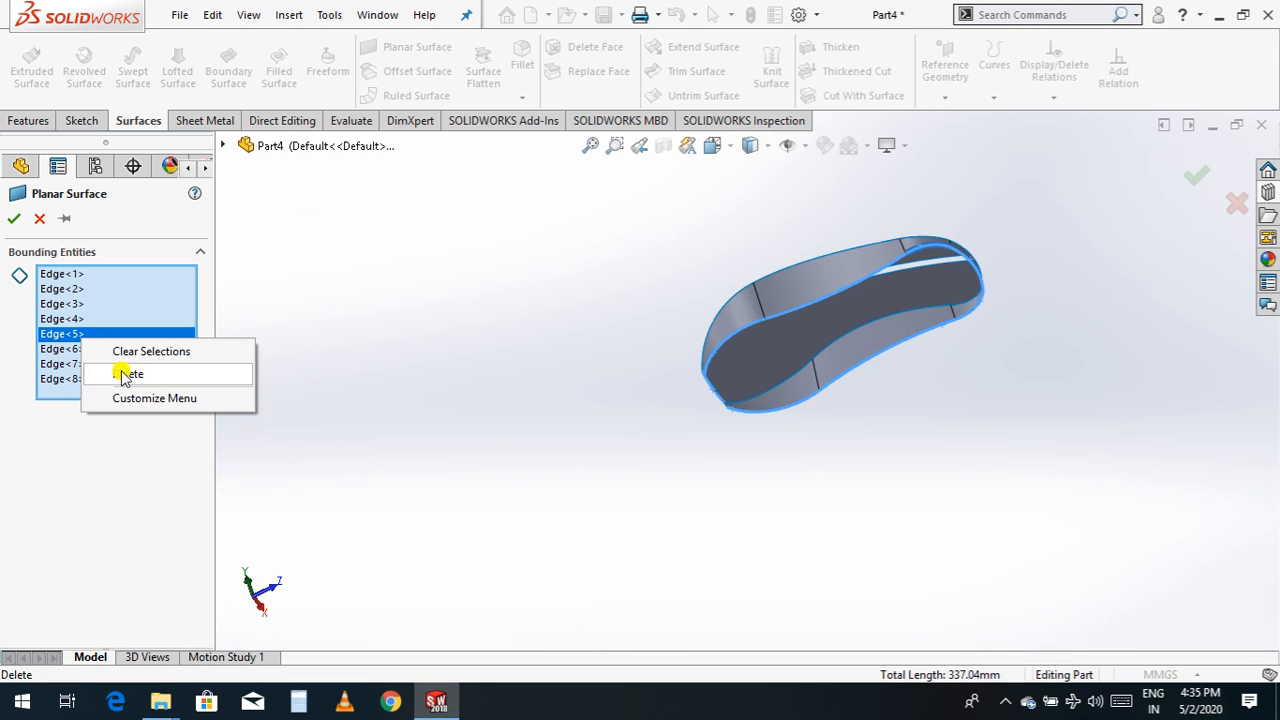
left_click(140, 350)
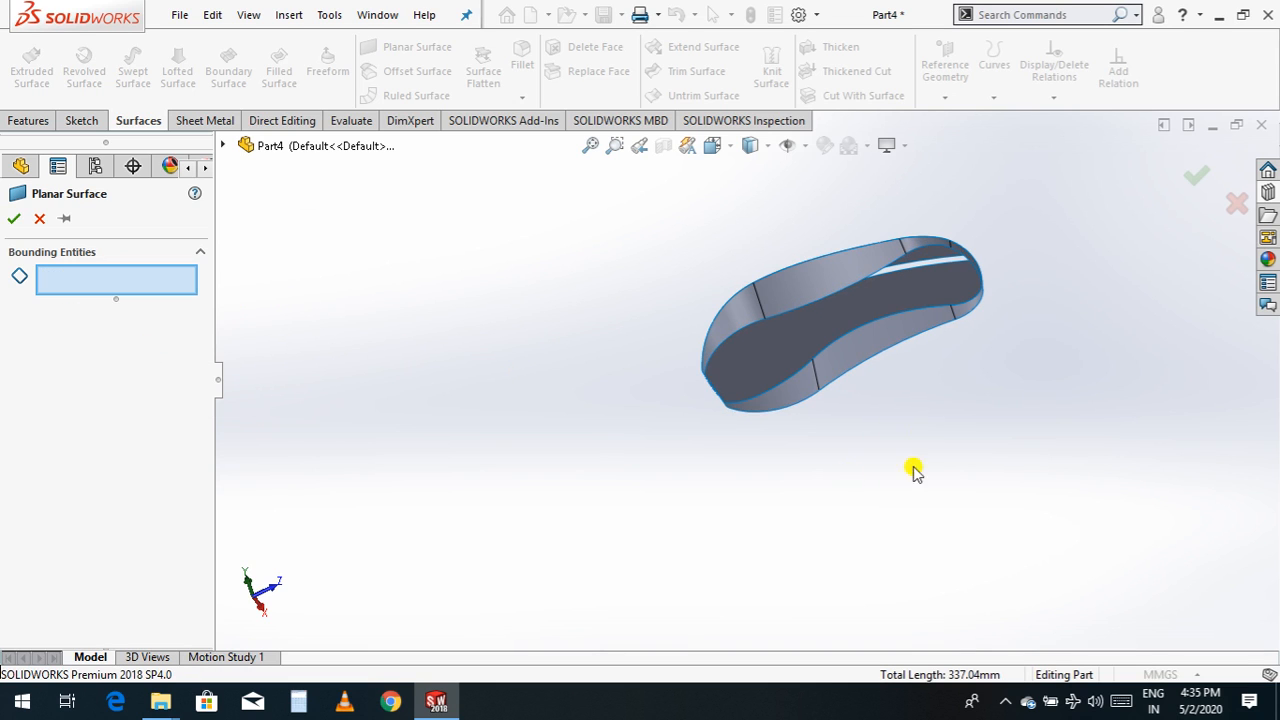
- Select the underside's lower edges along both sides and around the rounded slot end as bounding entities of the planar surface
left_click(743, 325)
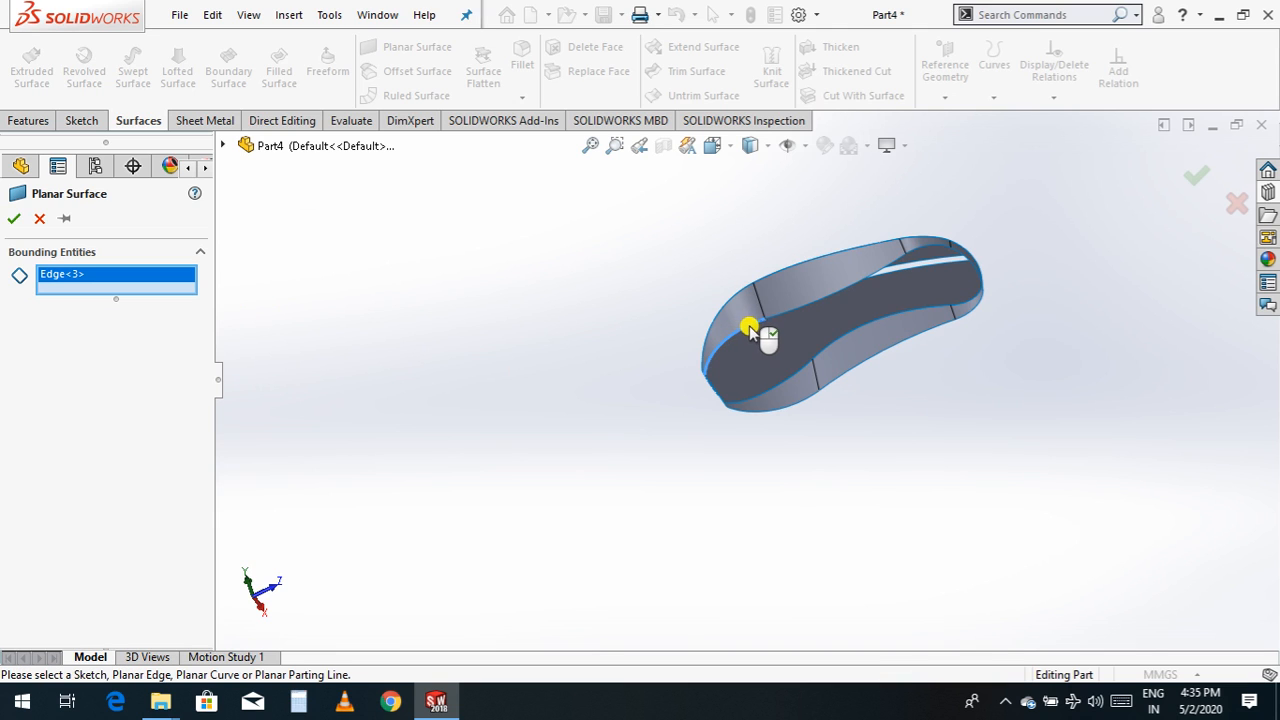
left_click(791, 312)
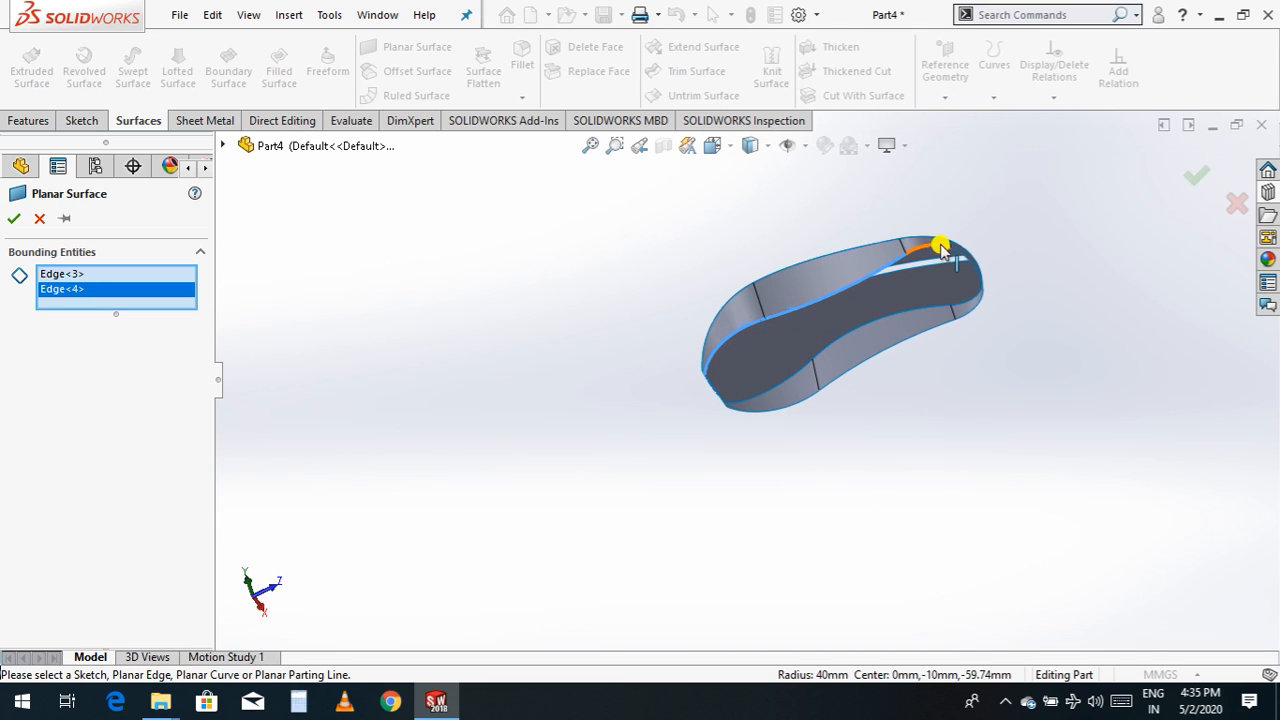
left_click(968, 268)
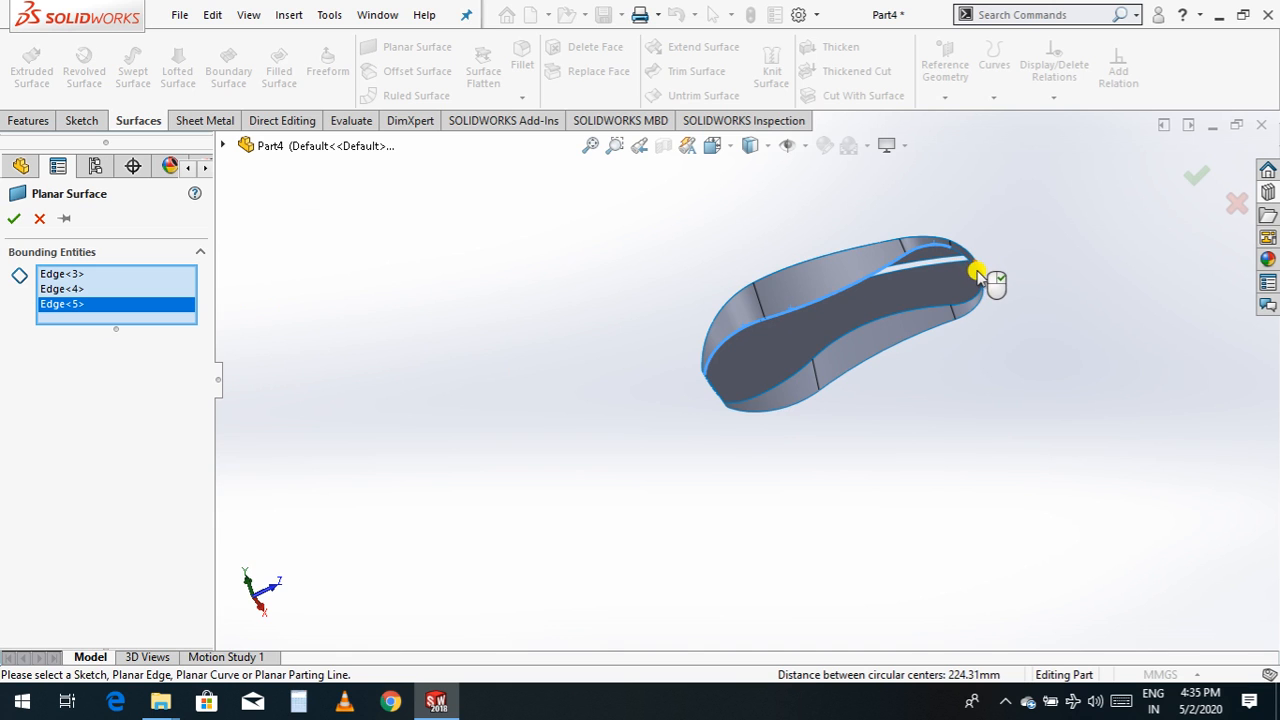
scroll(985, 260, "down", 6)
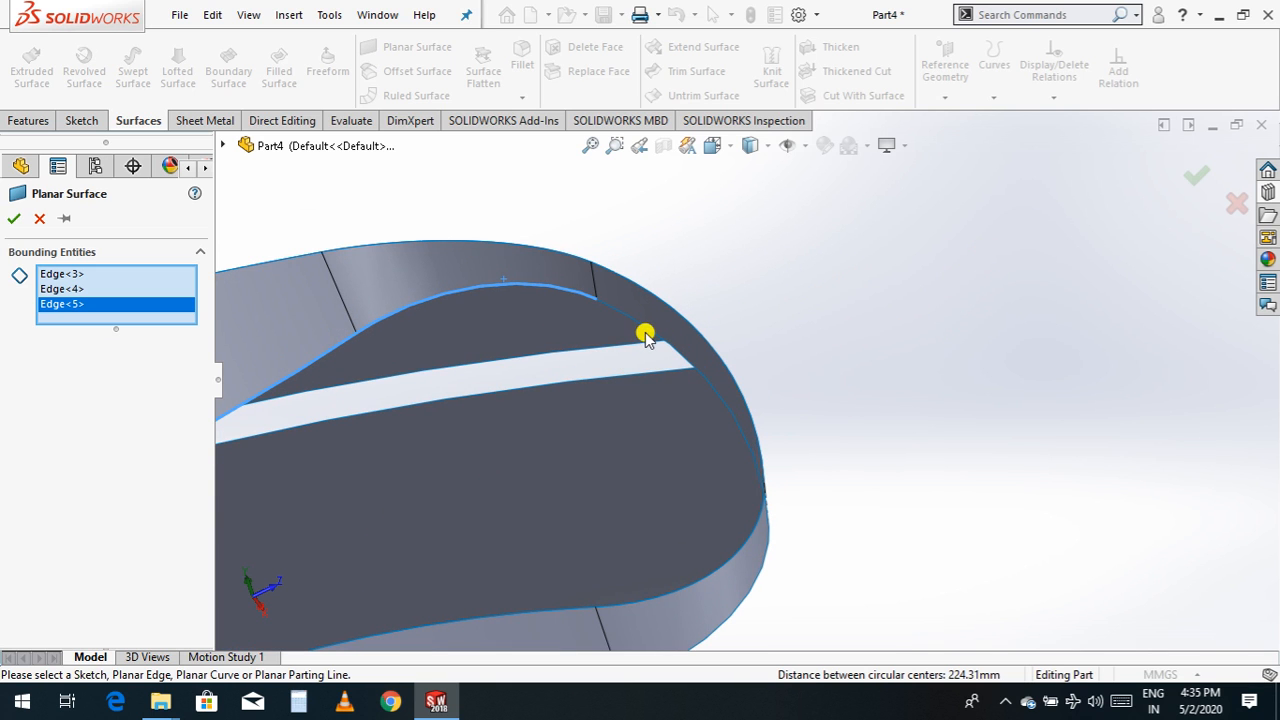
left_click(737, 400)
scroll(789, 423, "up", 5)
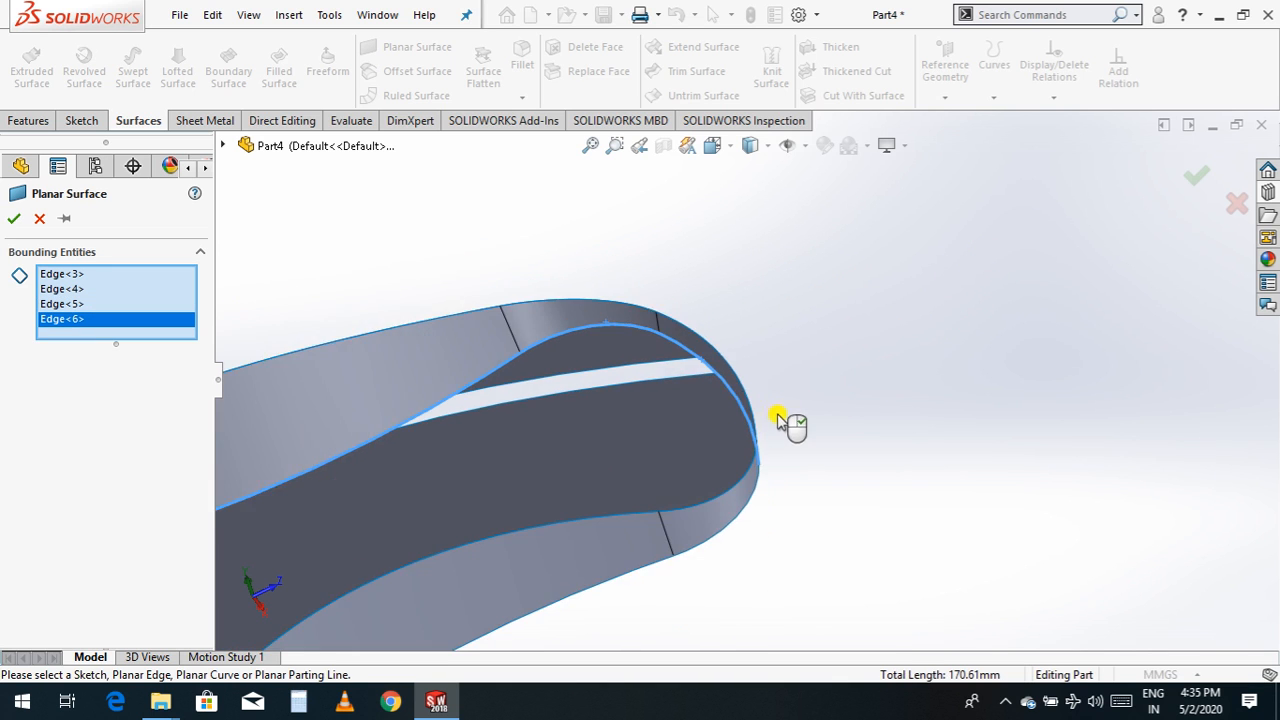
left_click(743, 457)
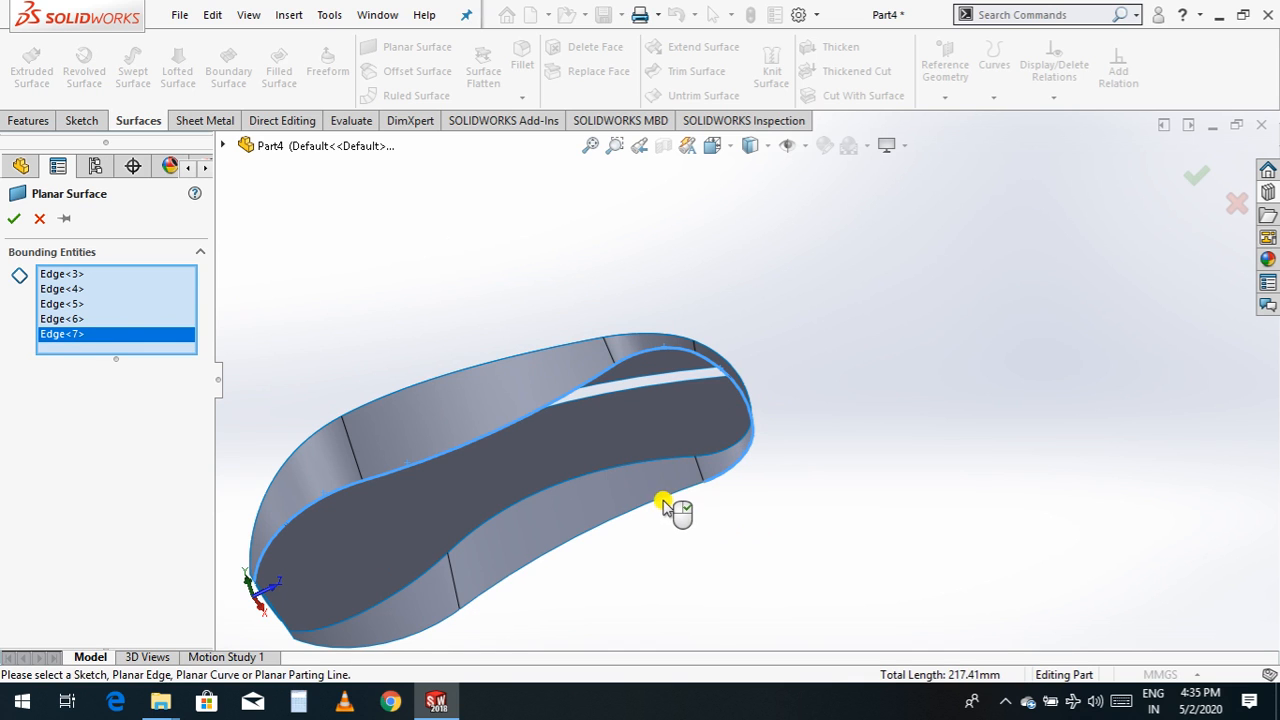
left_click(665, 503)
left_click(457, 614)
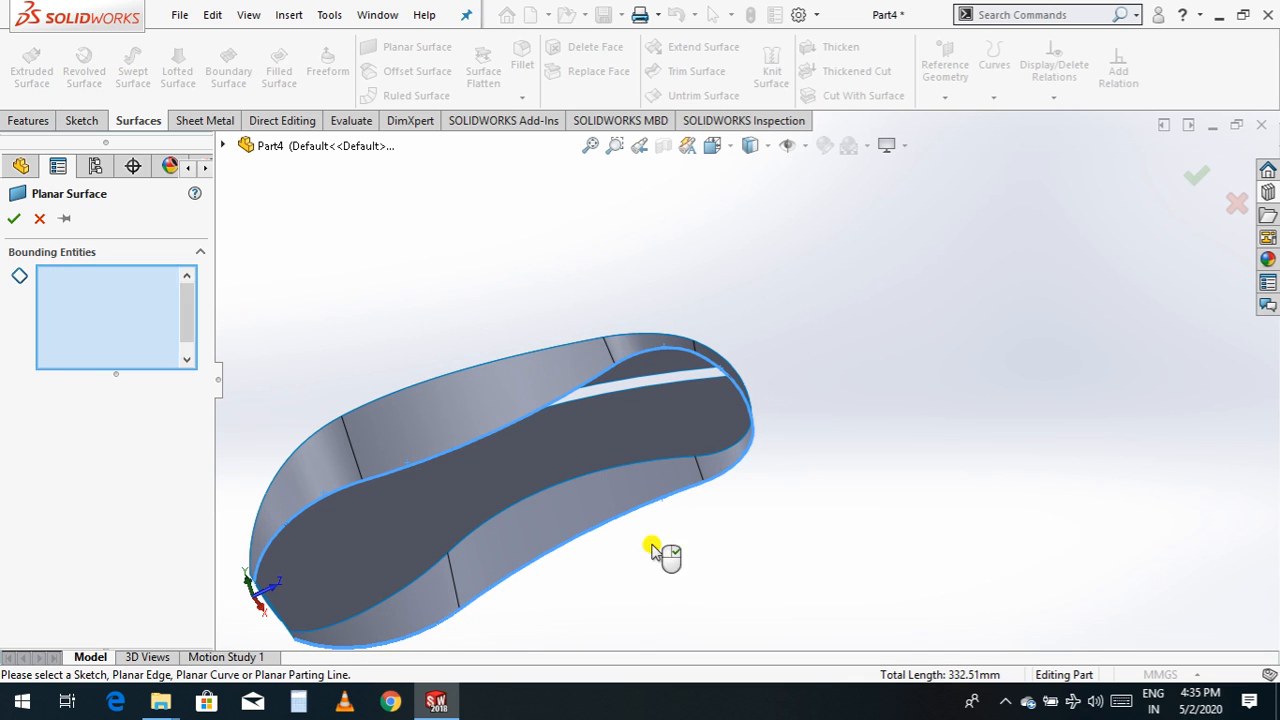
- Add the short straight edge at the rear end as the final boundary and create the planar surface closing the underside
scroll(457, 563, "down", 5)
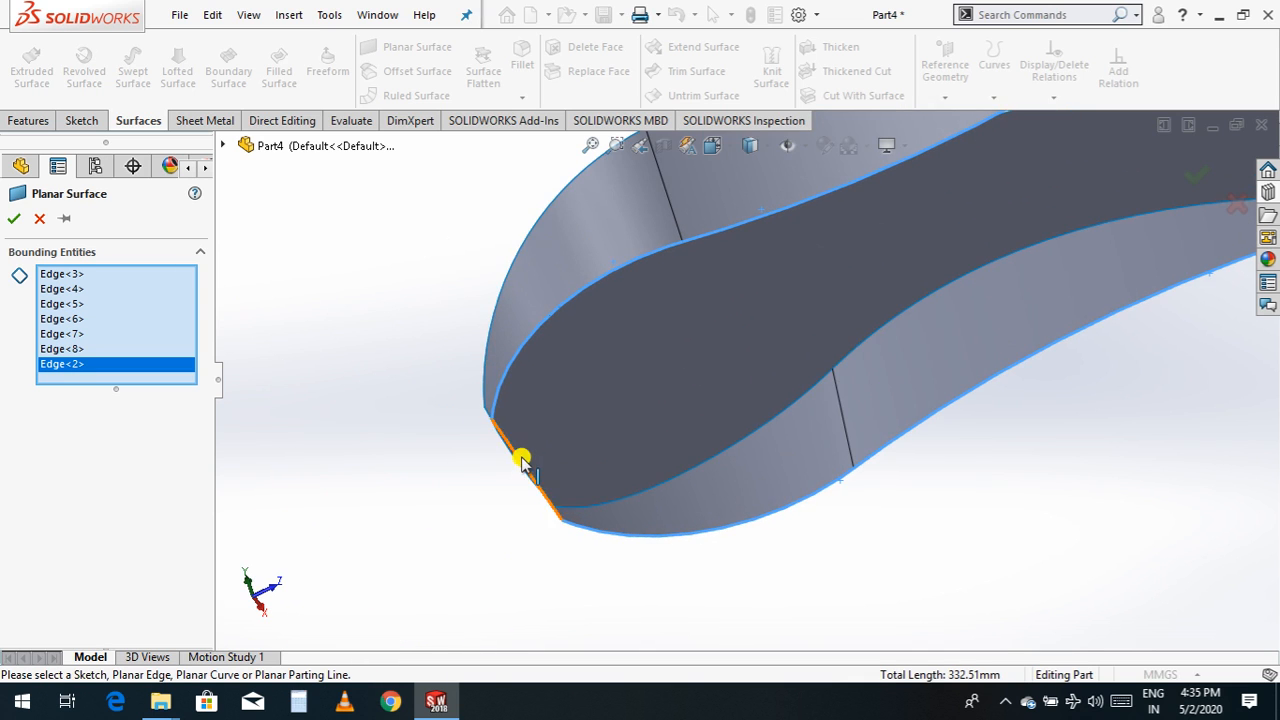
scroll(540, 477, "down", 4)
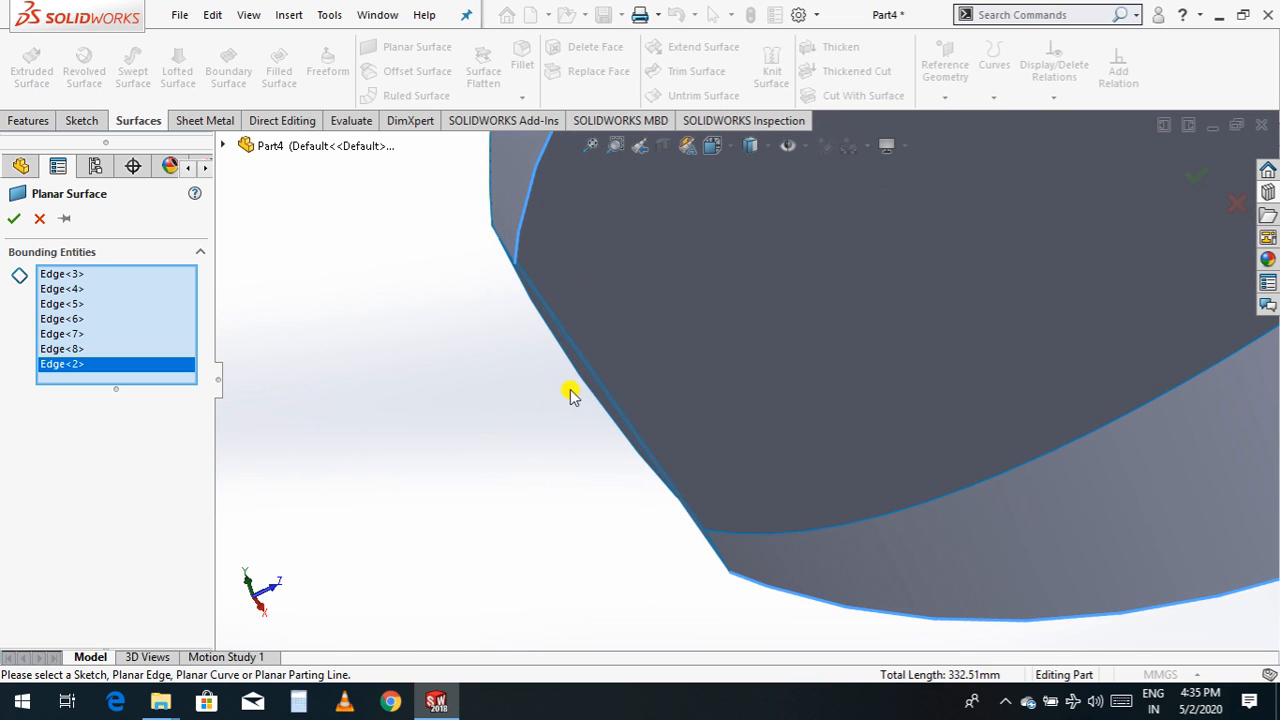
left_click(549, 313)
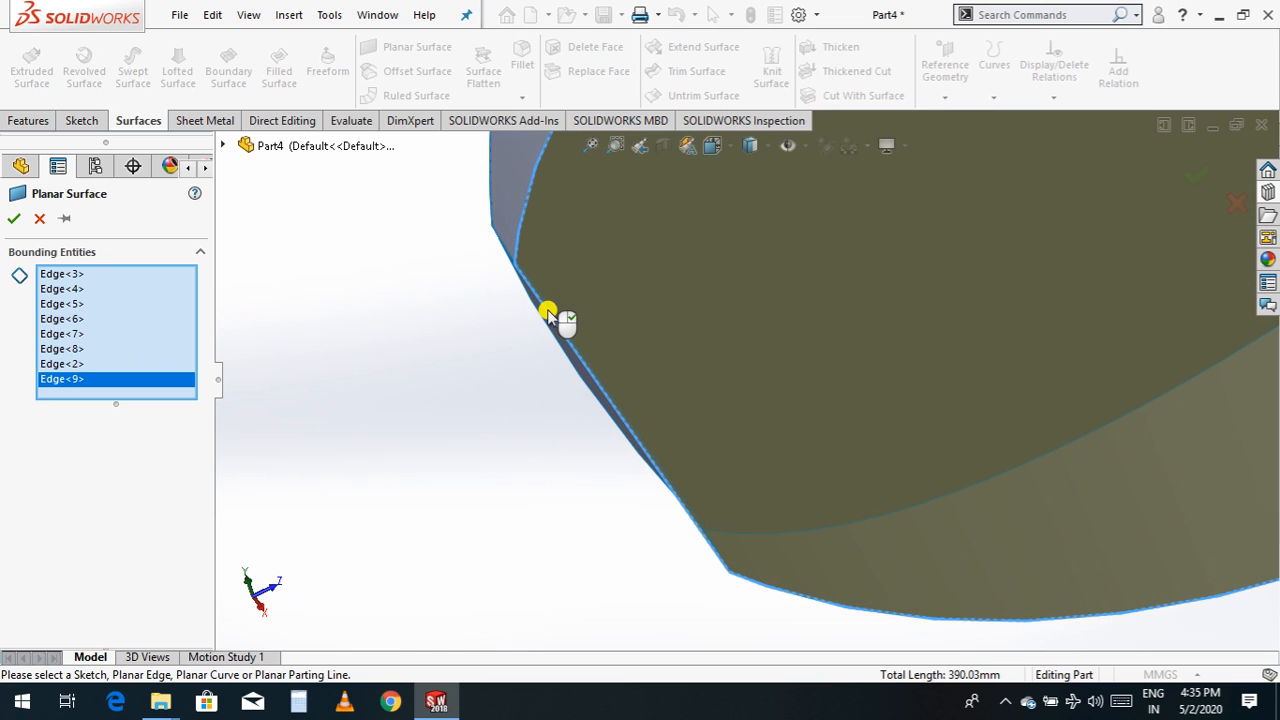
left_click(17, 220)
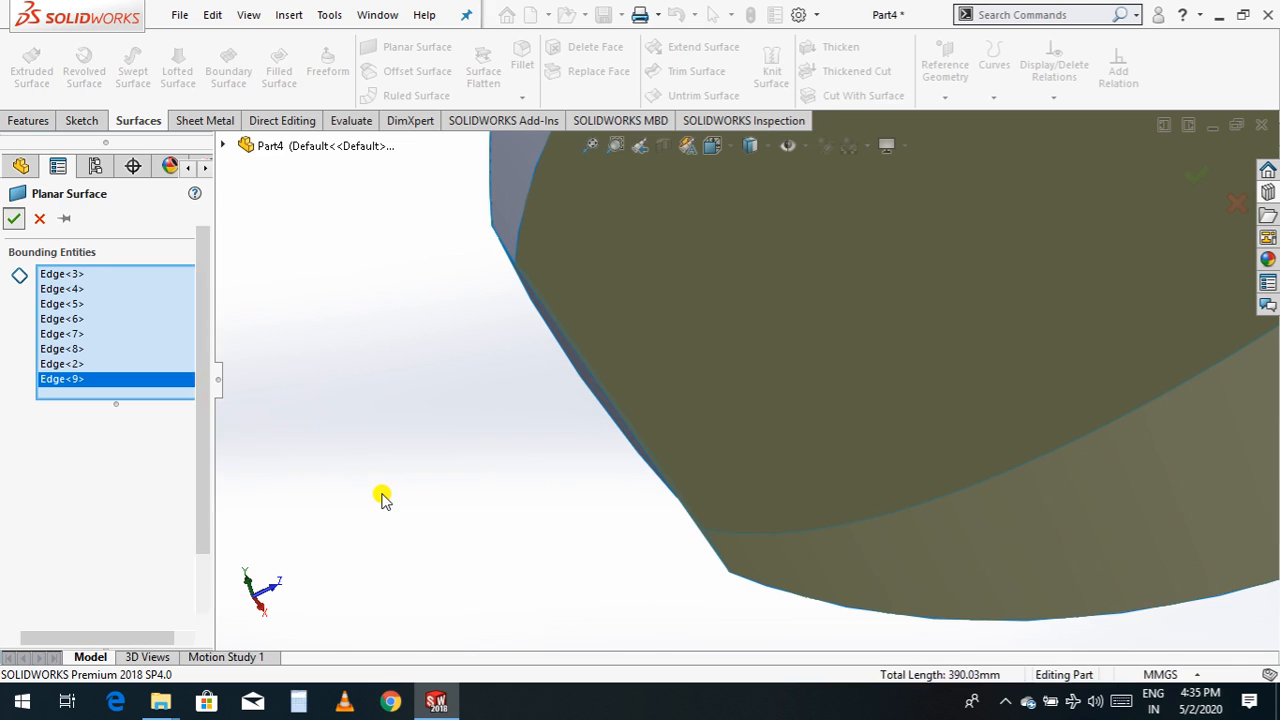
key("f")
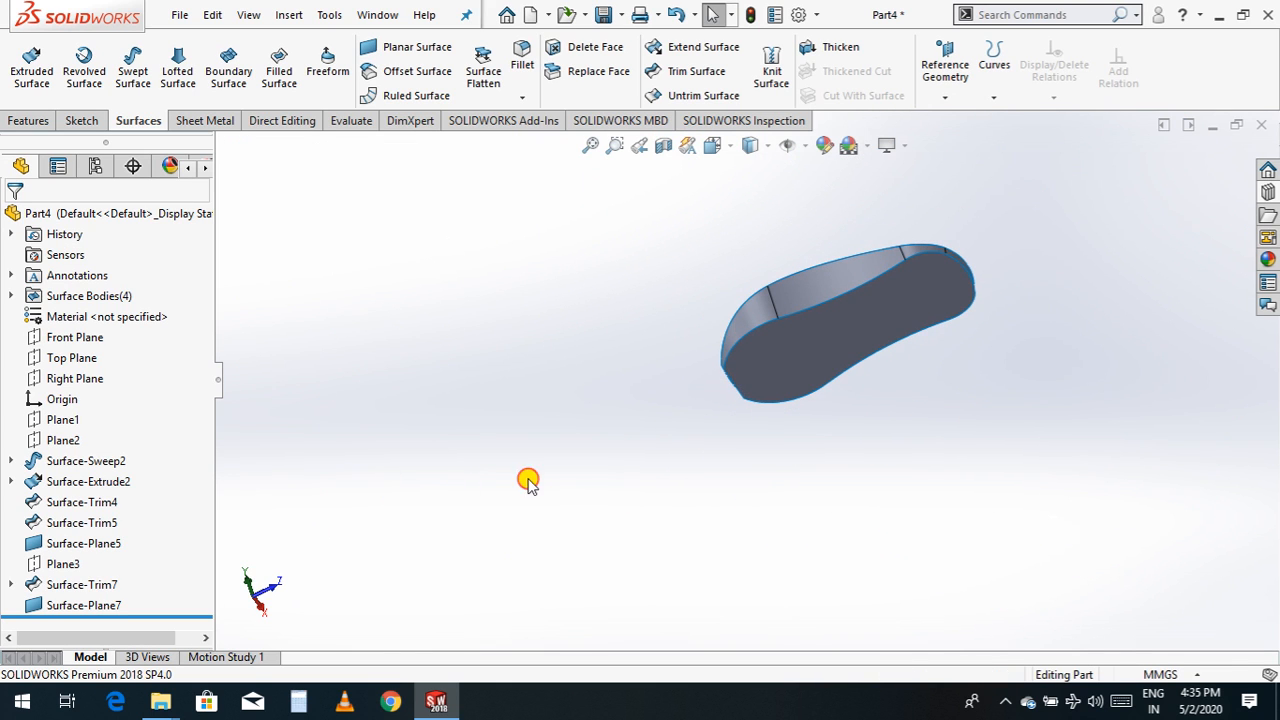
right_click(571, 451)
left_click(658, 517)
left_click_drag(658, 517, 866, 306)
scroll(837, 337, "up", 3)
key("Escape")
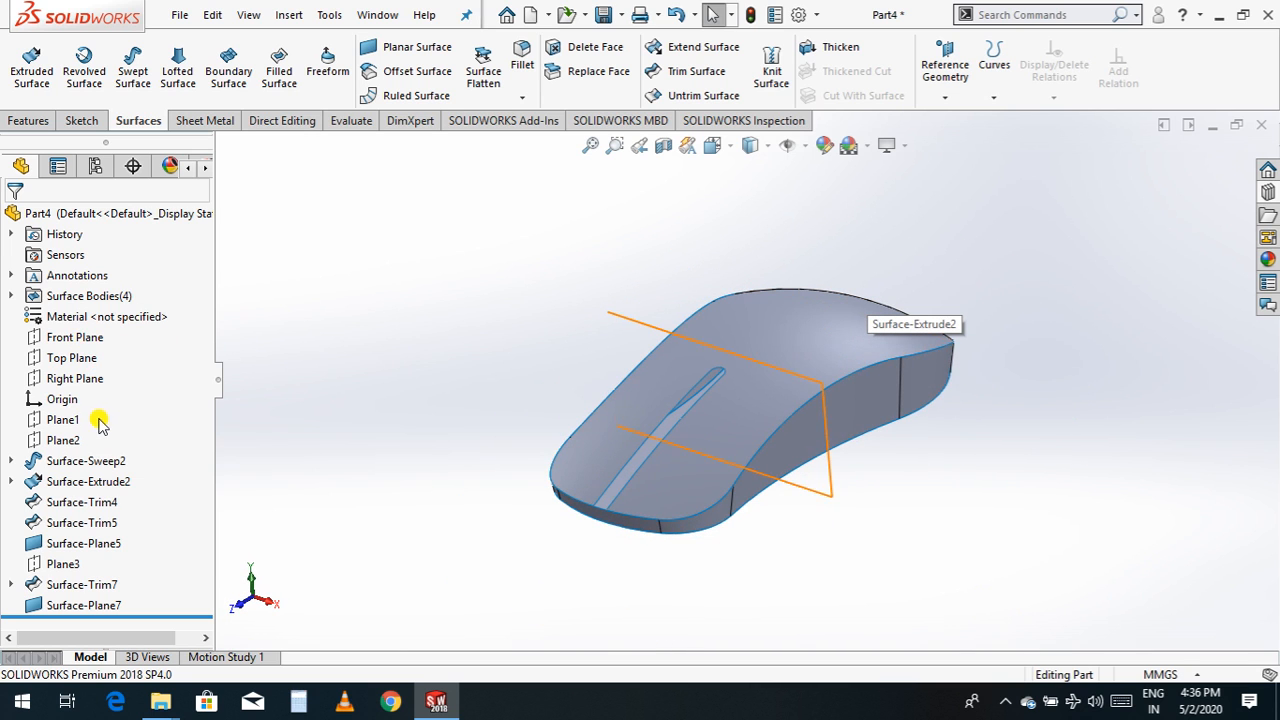
left_click(66, 360)
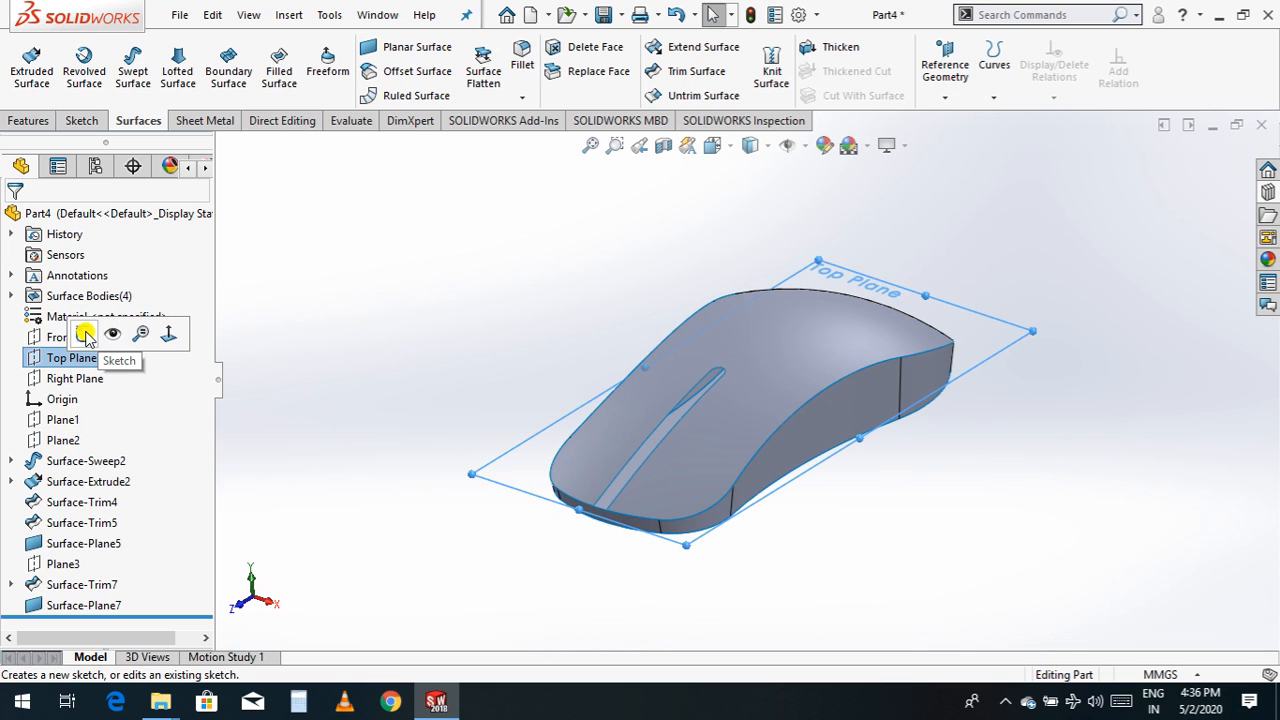
left_click(85, 335)
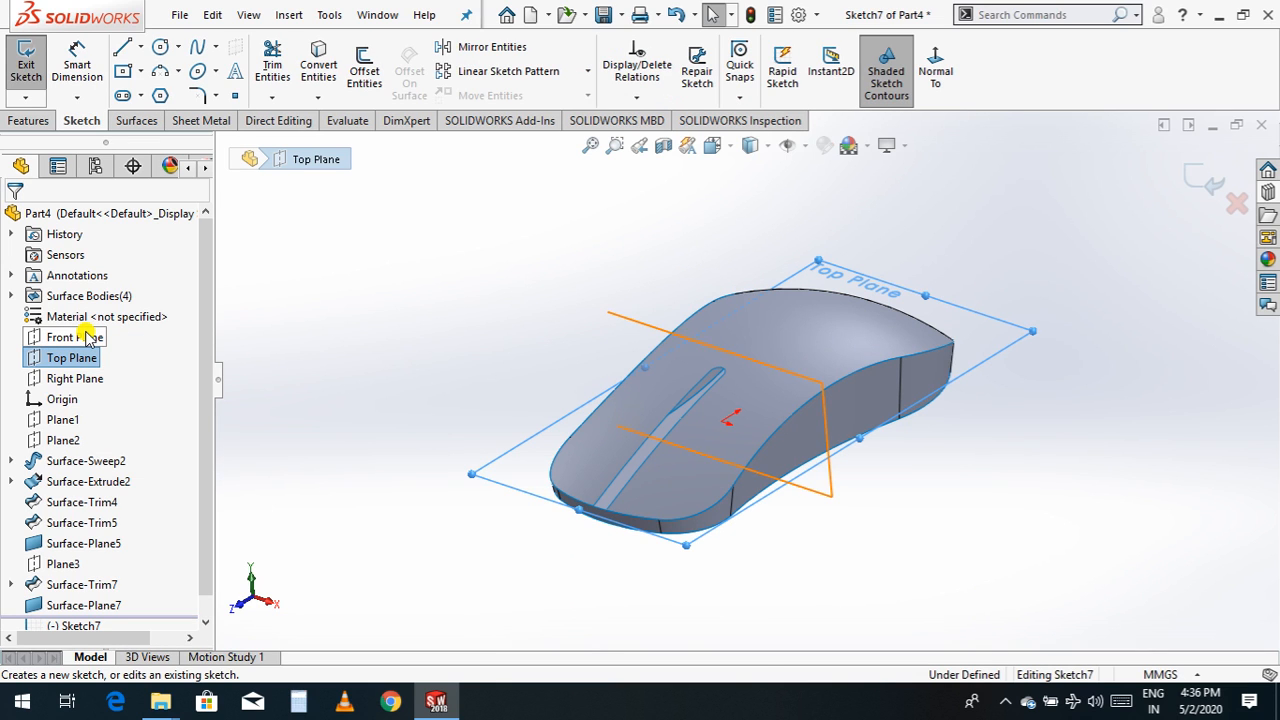
left_click(935, 78)
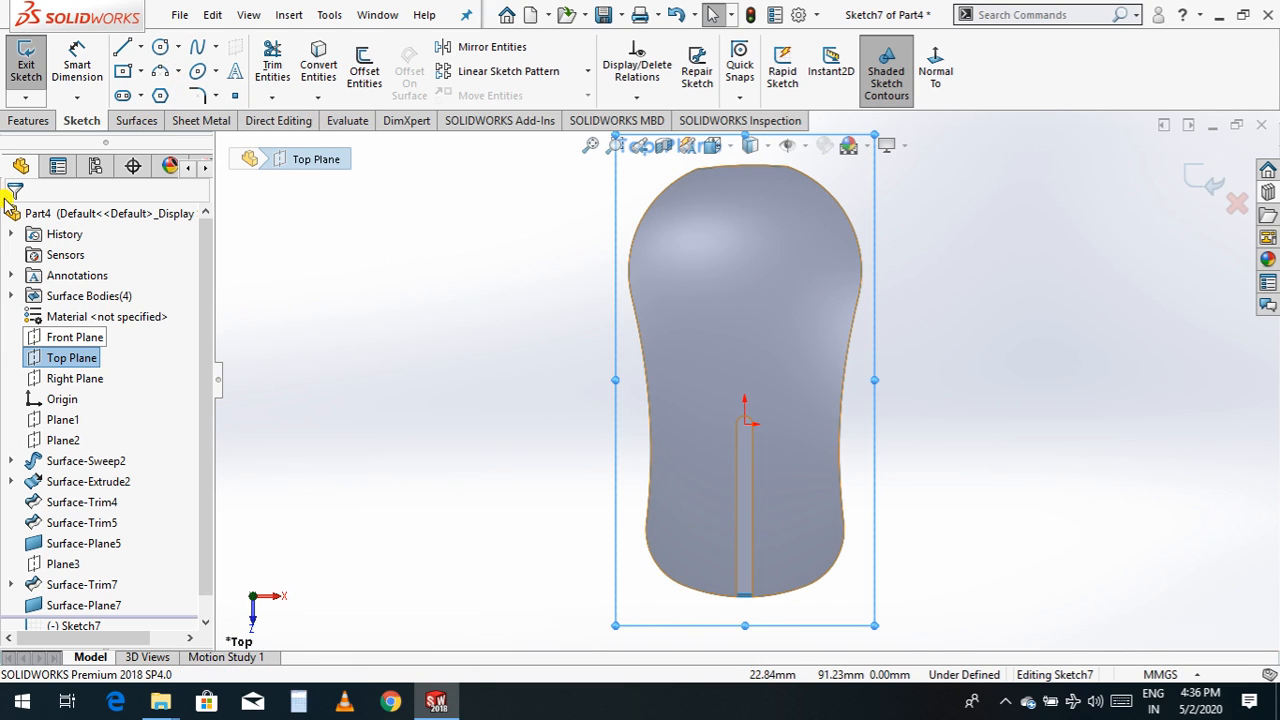
left_click(1207, 190)
- Start a sketch on the Right Plane and orient the view normal to it
right_click(966, 452)
left_click(1037, 515)
left_click_drag(1011, 529, 995, 320)
middle_click_drag(870, 378, 880, 420)
left_click(80, 383)
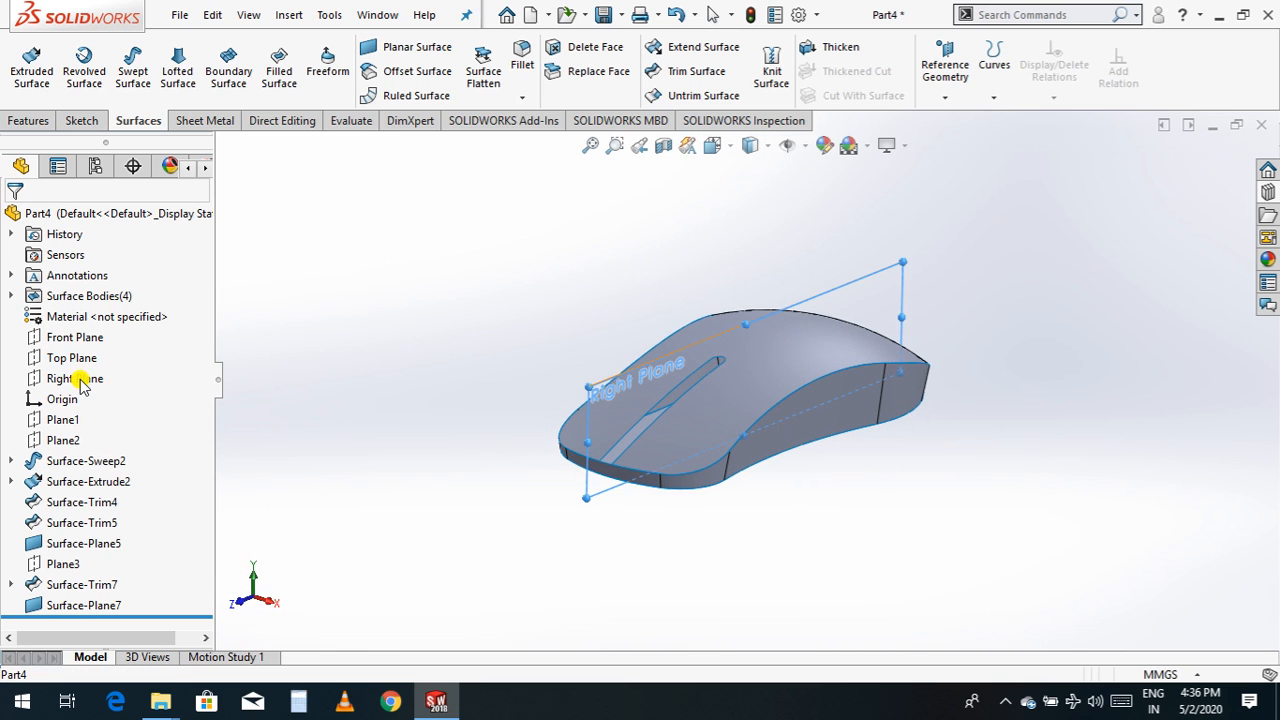
left_click(82, 385)
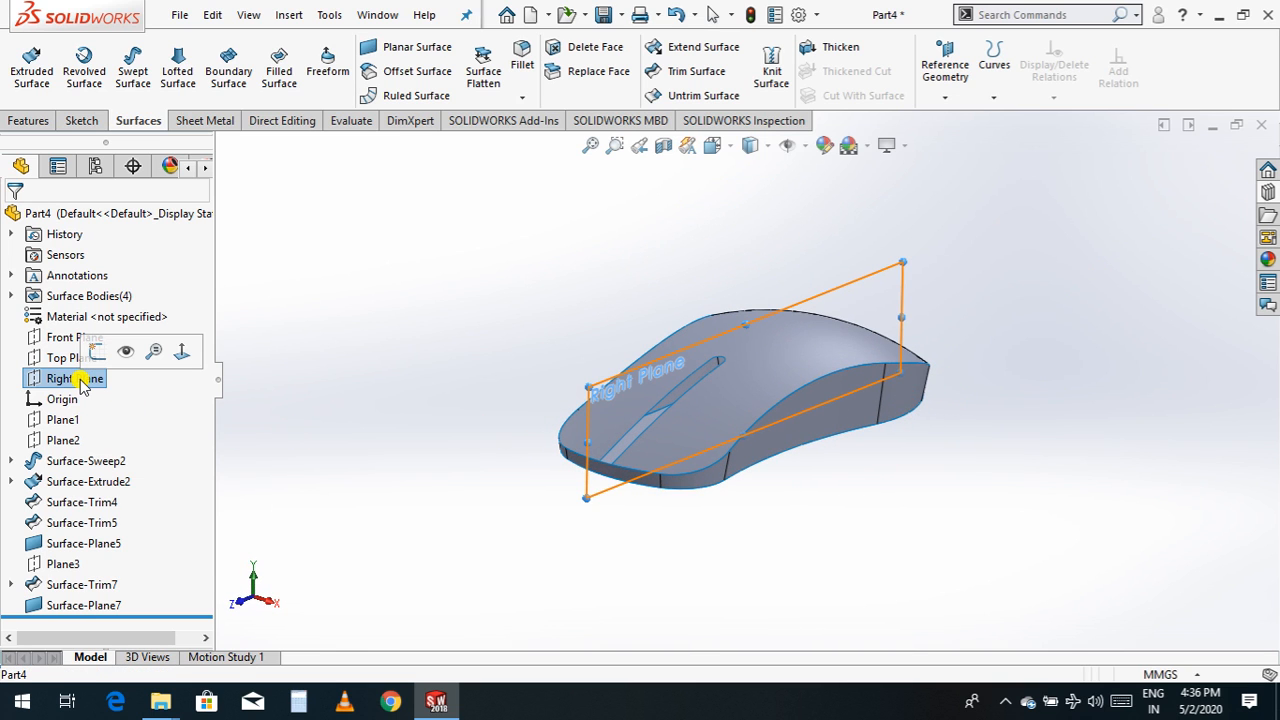
left_click(98, 351)
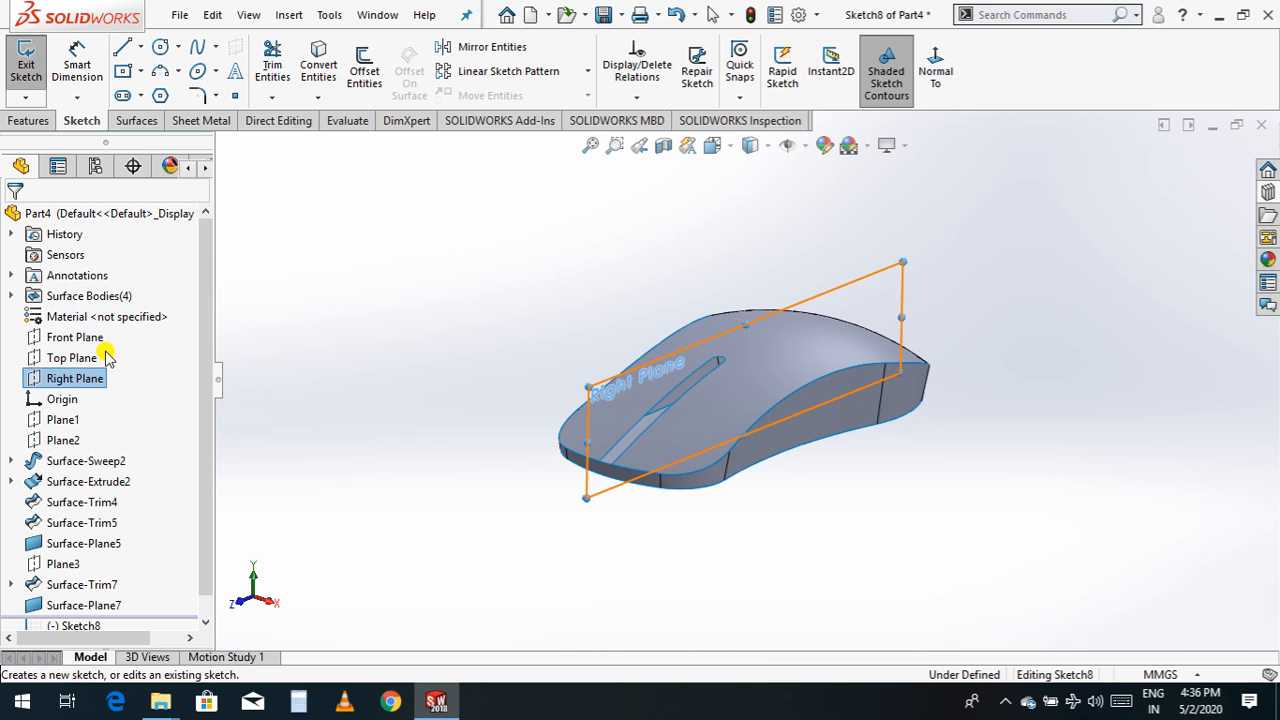
left_click(944, 74)
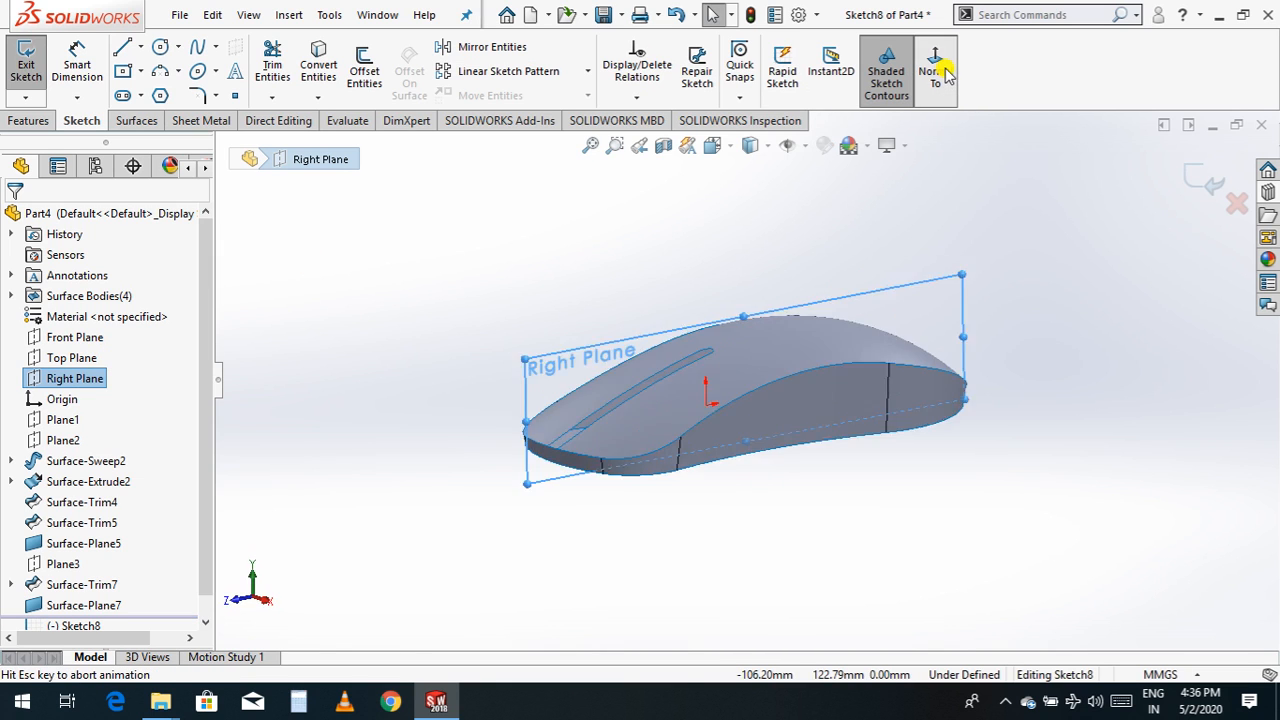
- Sketch a circle about 14.7 mm in diameter, centred on the body's upper profile line above the slot, forward of the origin
left_click(160, 48)
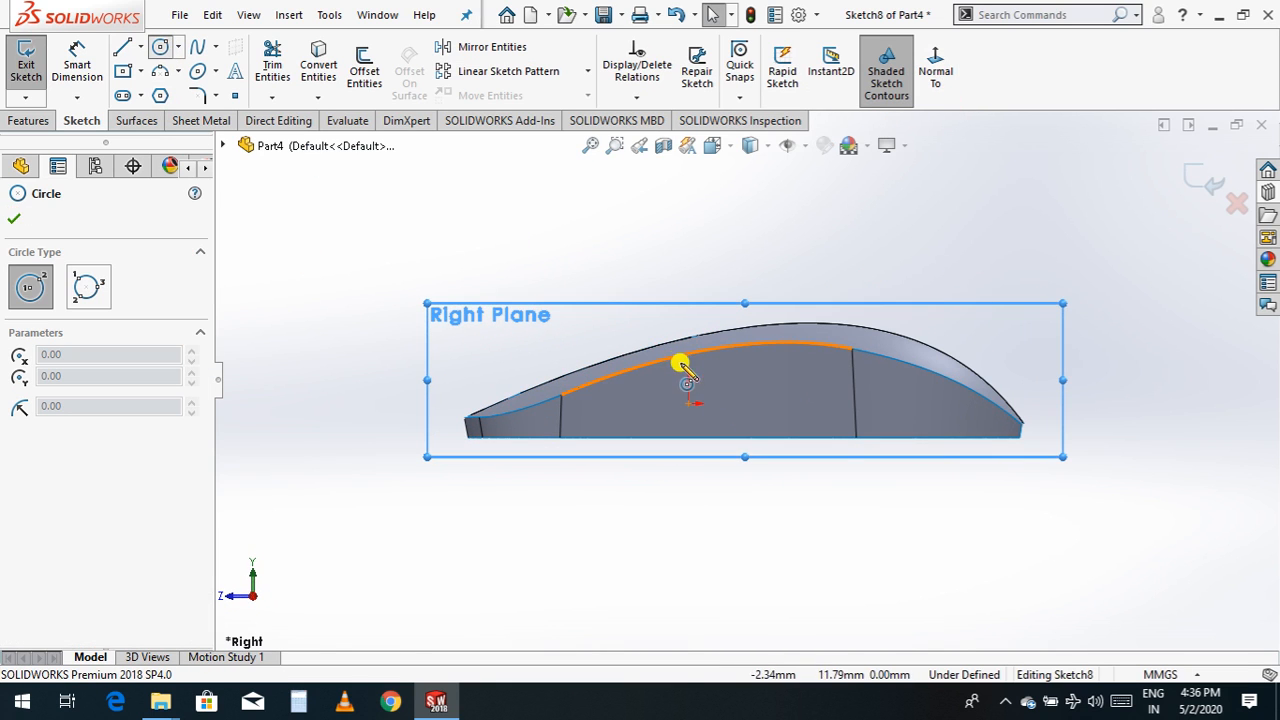
scroll(693, 357, "down", 3)
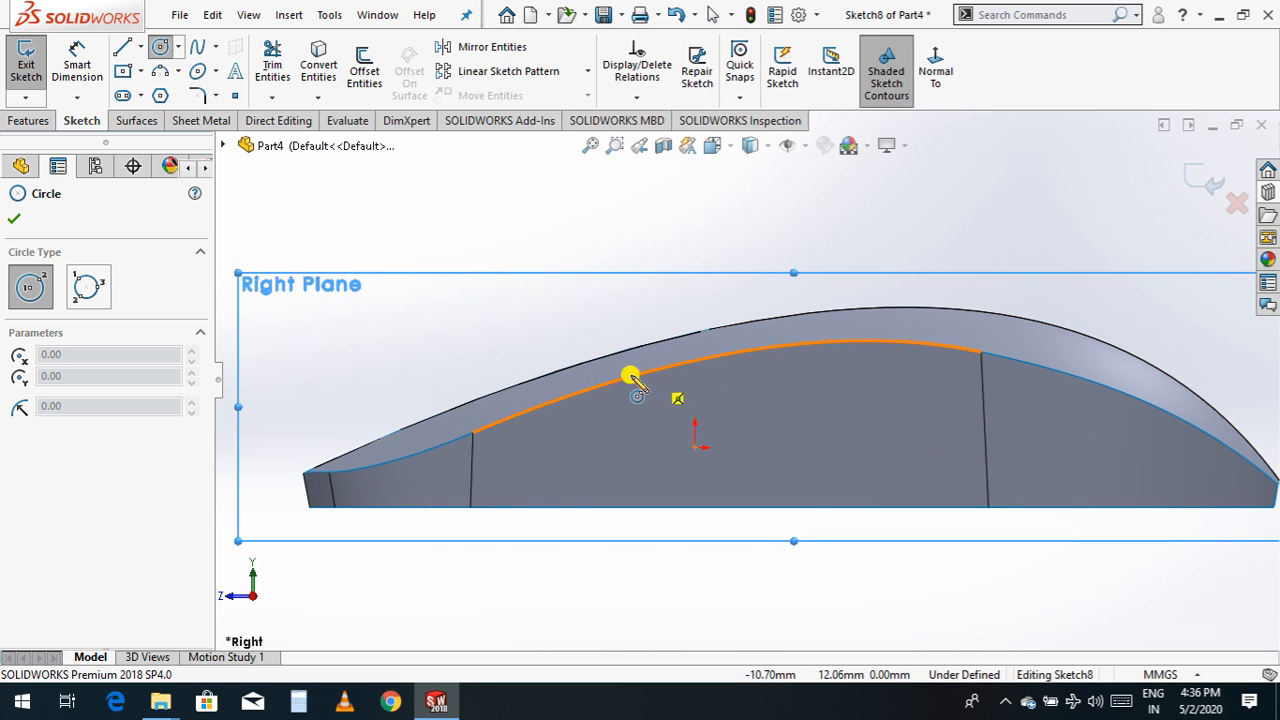
left_click(588, 362)
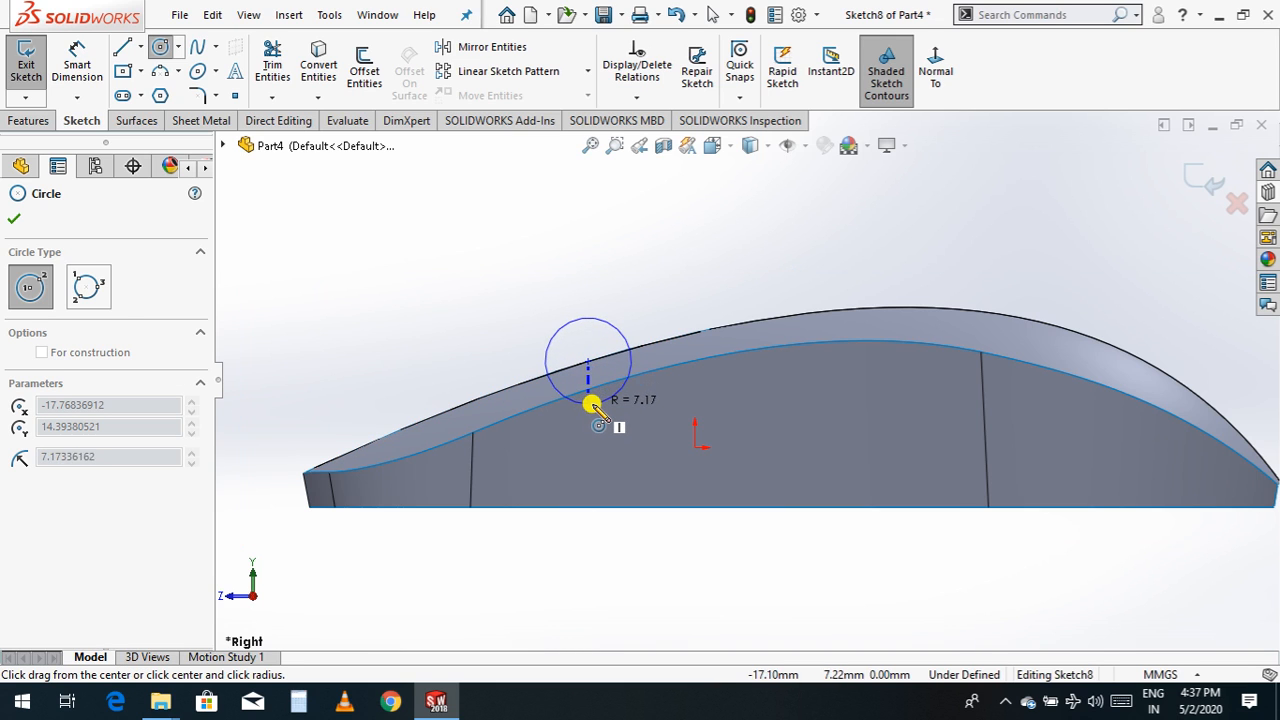
left_click(590, 405)
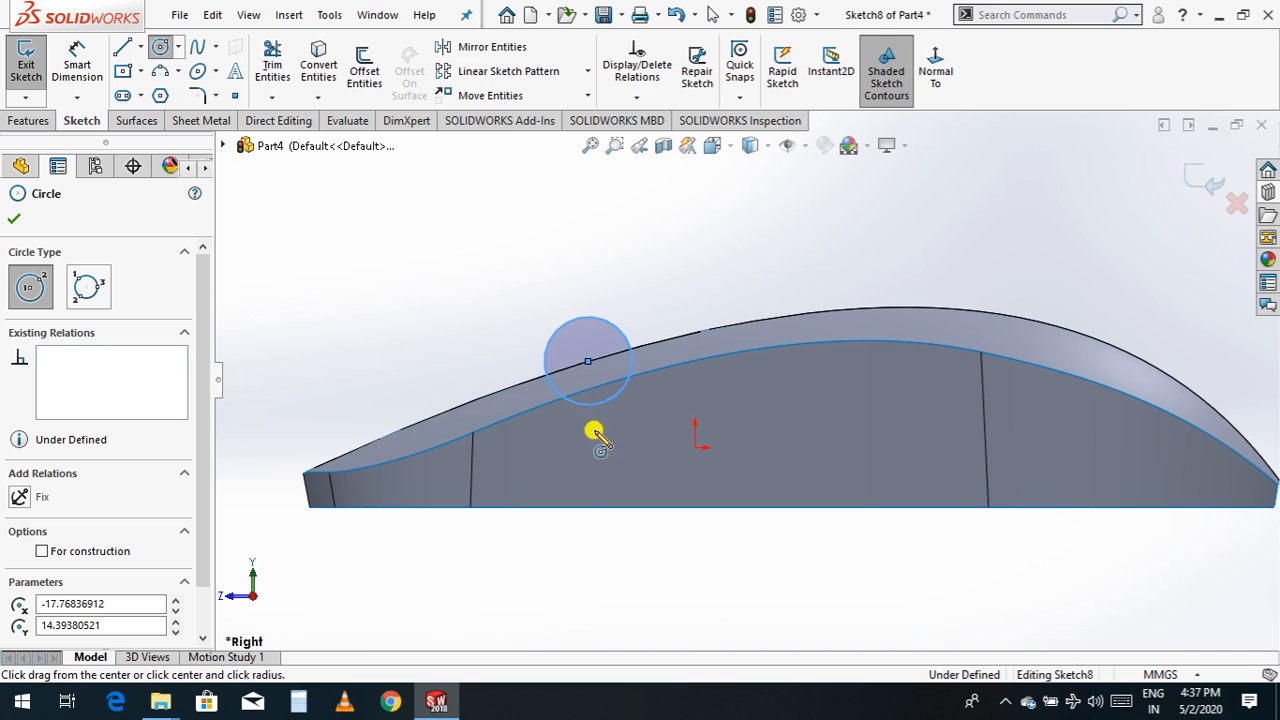
left_click(12, 222)
- Dimension the circle's diameter as 10 mm
left_click(77, 64)
left_click(611, 324)
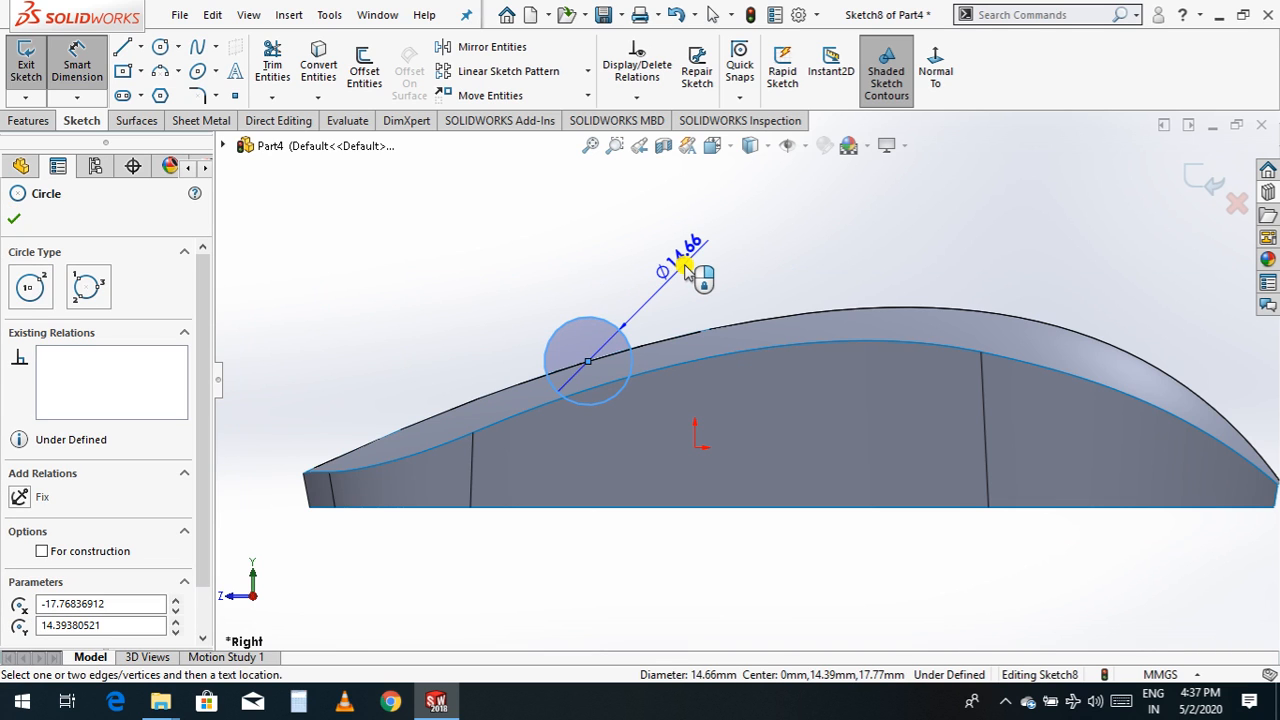
left_click(684, 265)
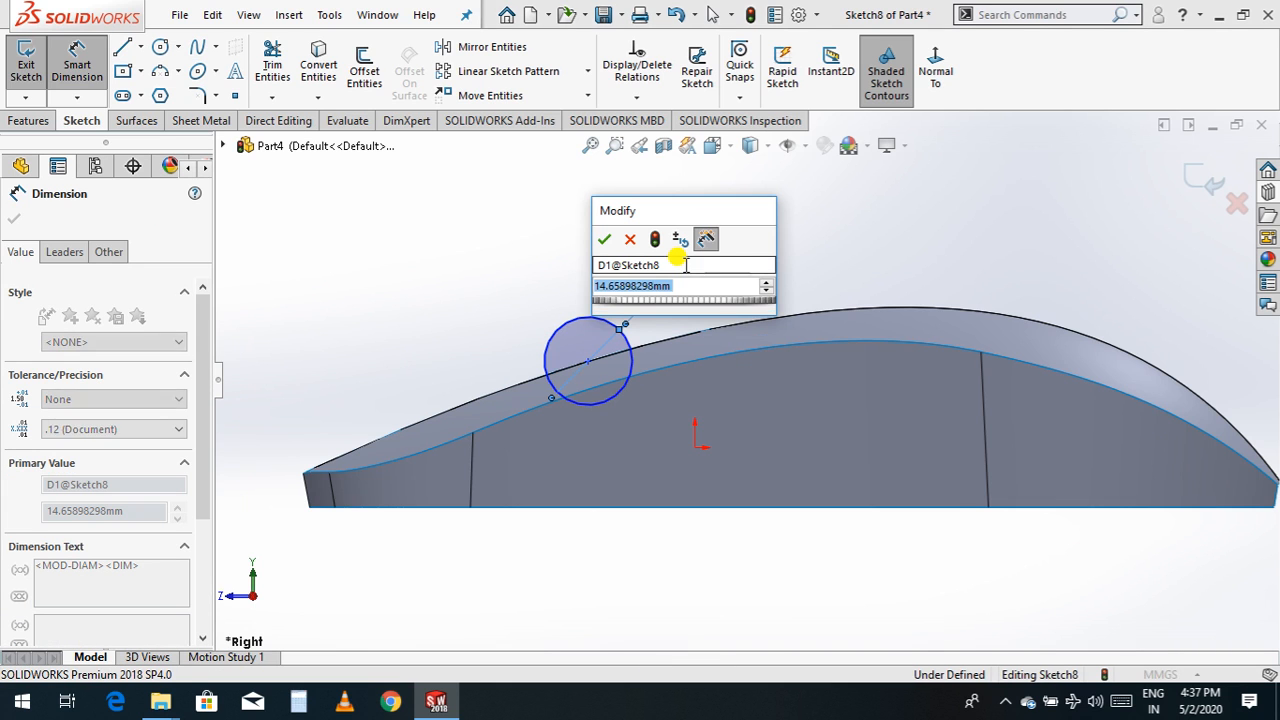
type("18")
key("Return")
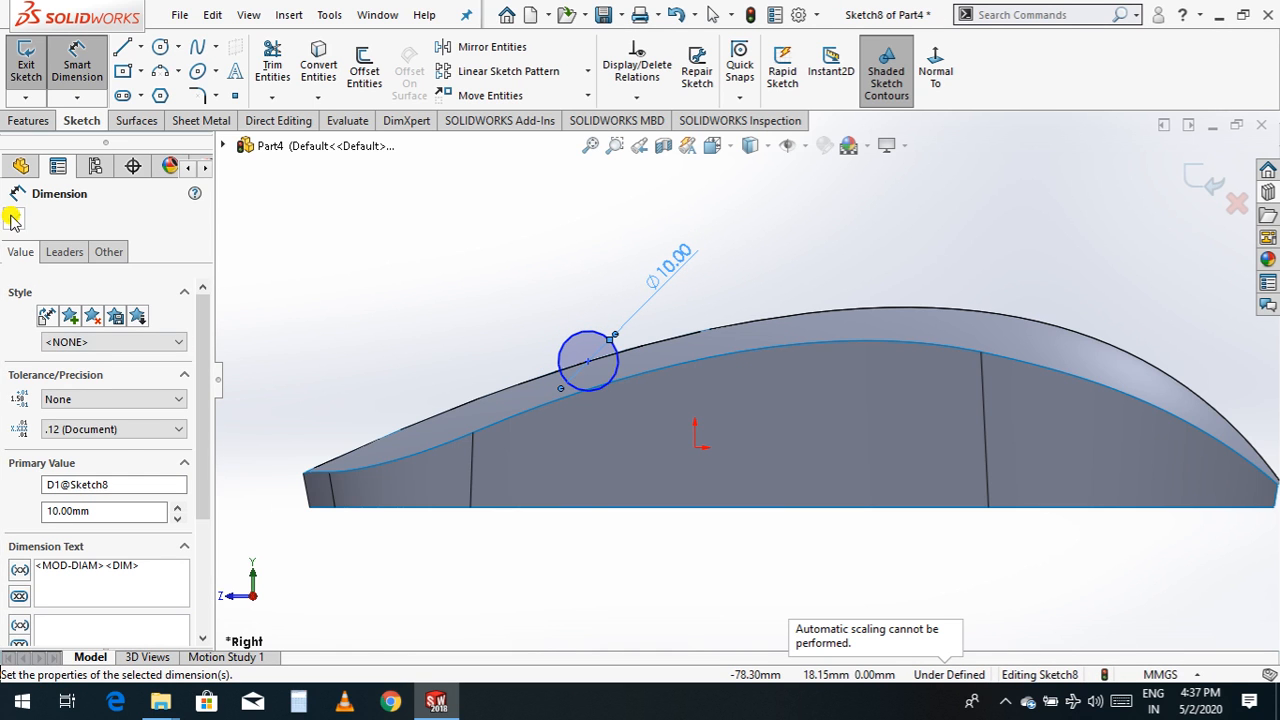
left_click(12, 219)
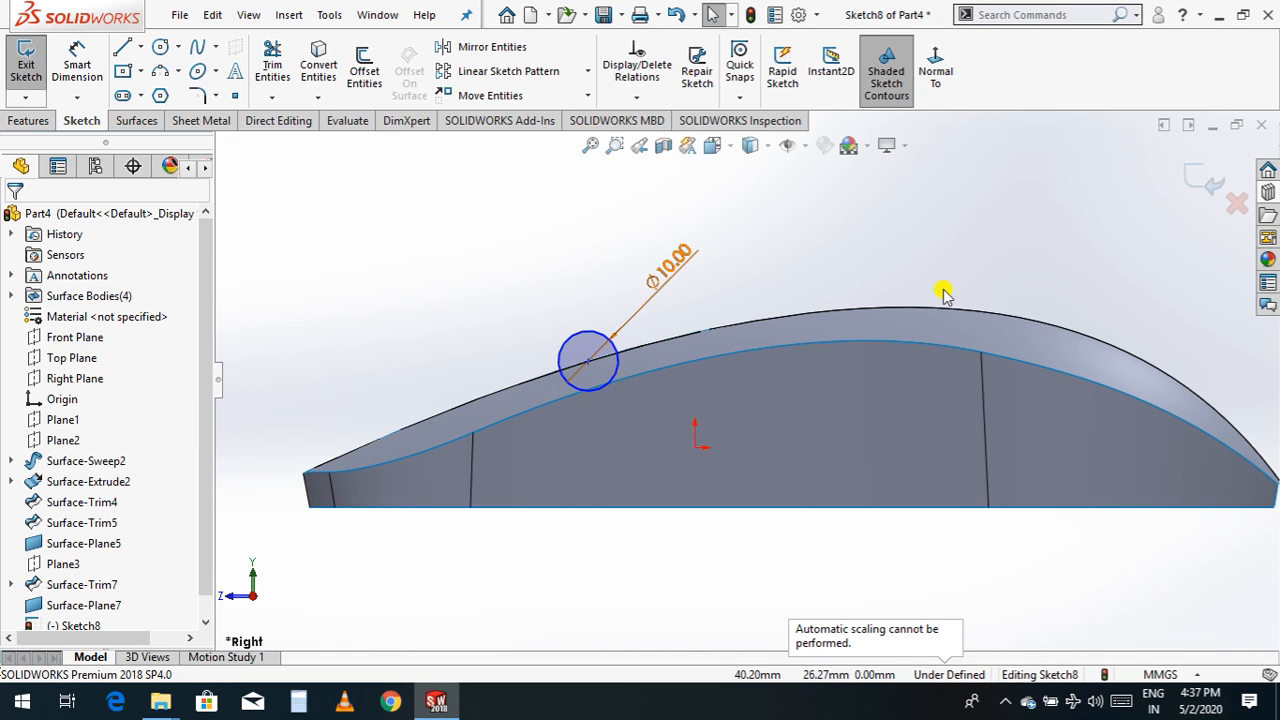
- Start a surface extrusion of the 10 mm circle with the Mid Plane end condition
right_click(480, 283)
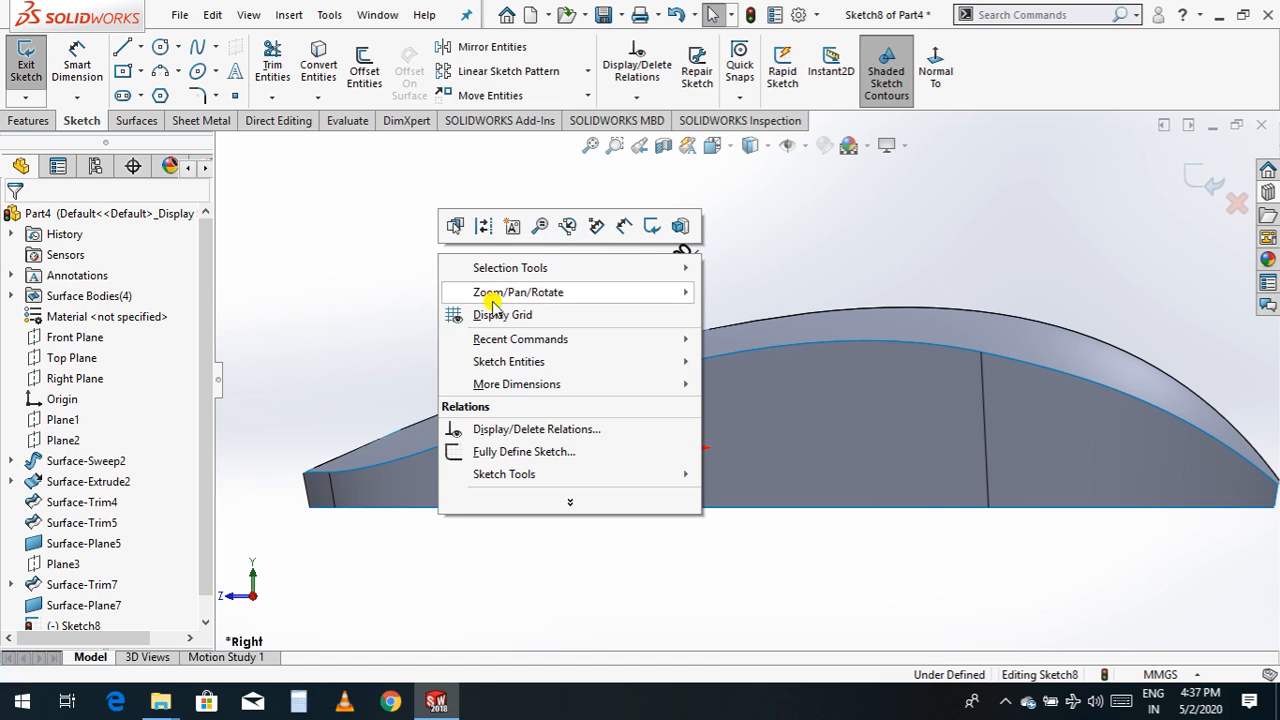
mouse_move(535, 292)
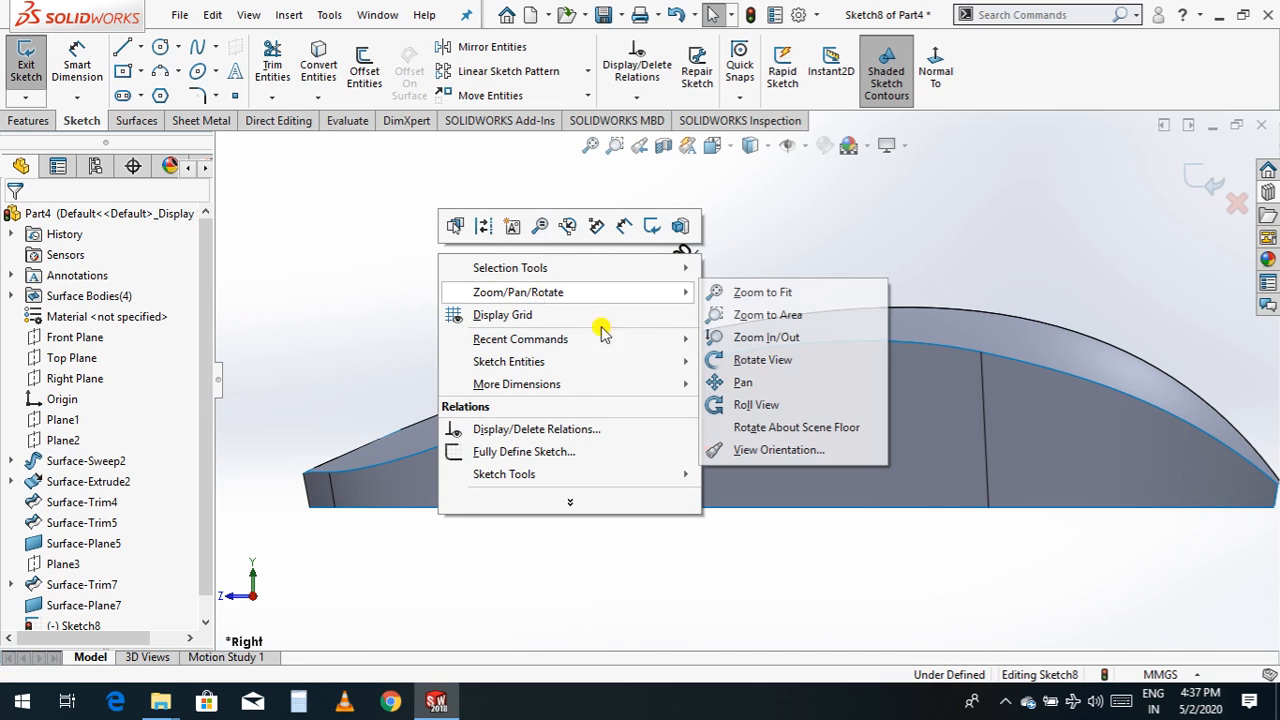
left_click(745, 362)
left_click_drag(771, 343, 742, 442)
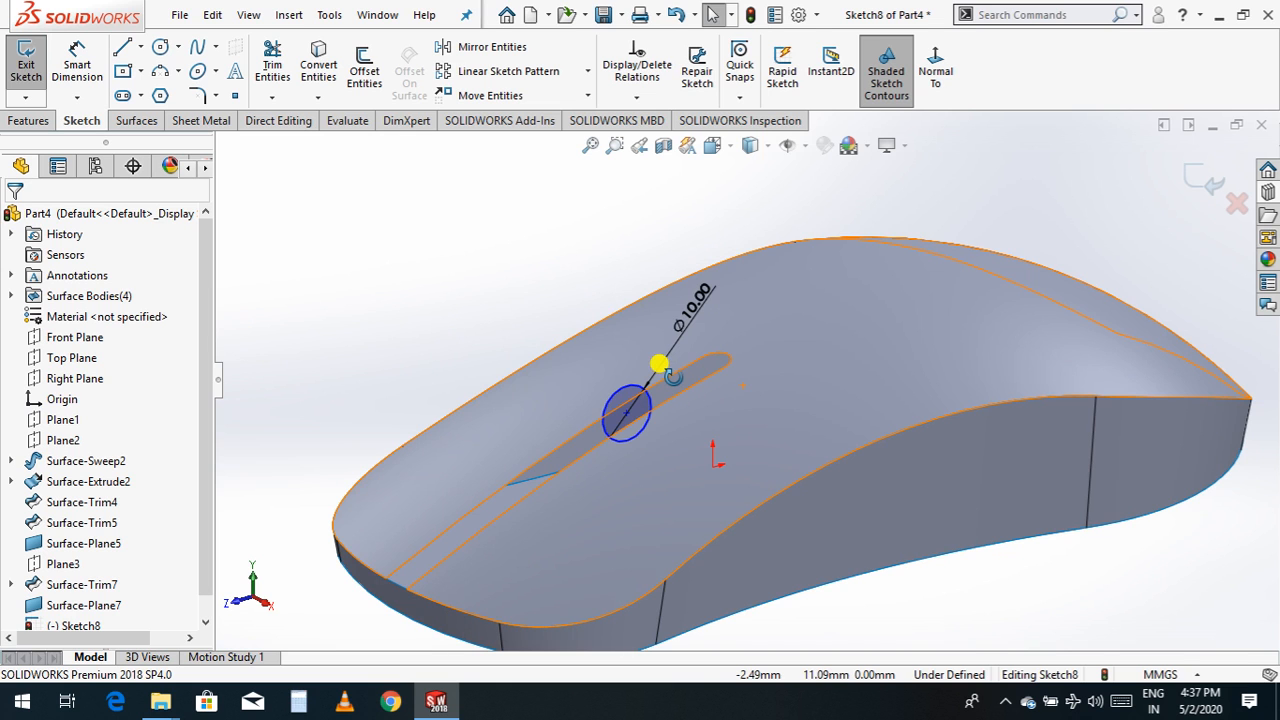
left_click_drag(661, 370, 449, 357)
left_click_drag(1046, 471, 987, 462)
scroll(823, 480, "down", 2)
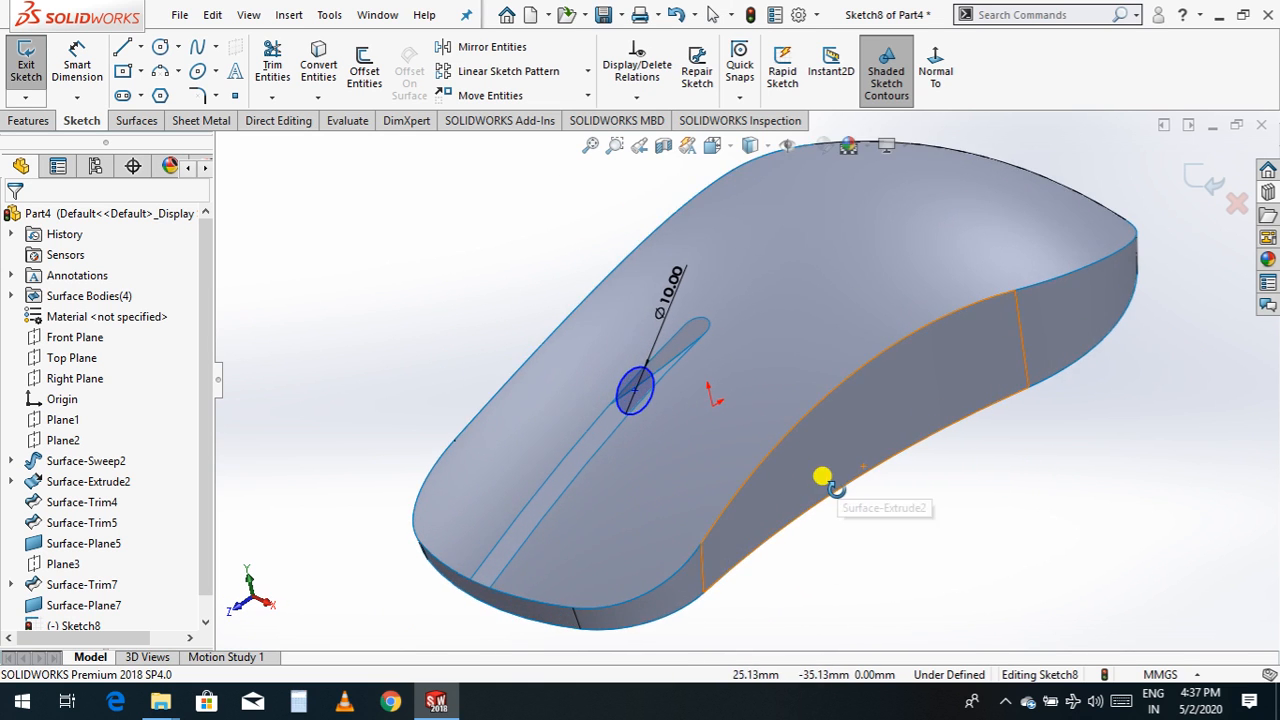
left_click(146, 120)
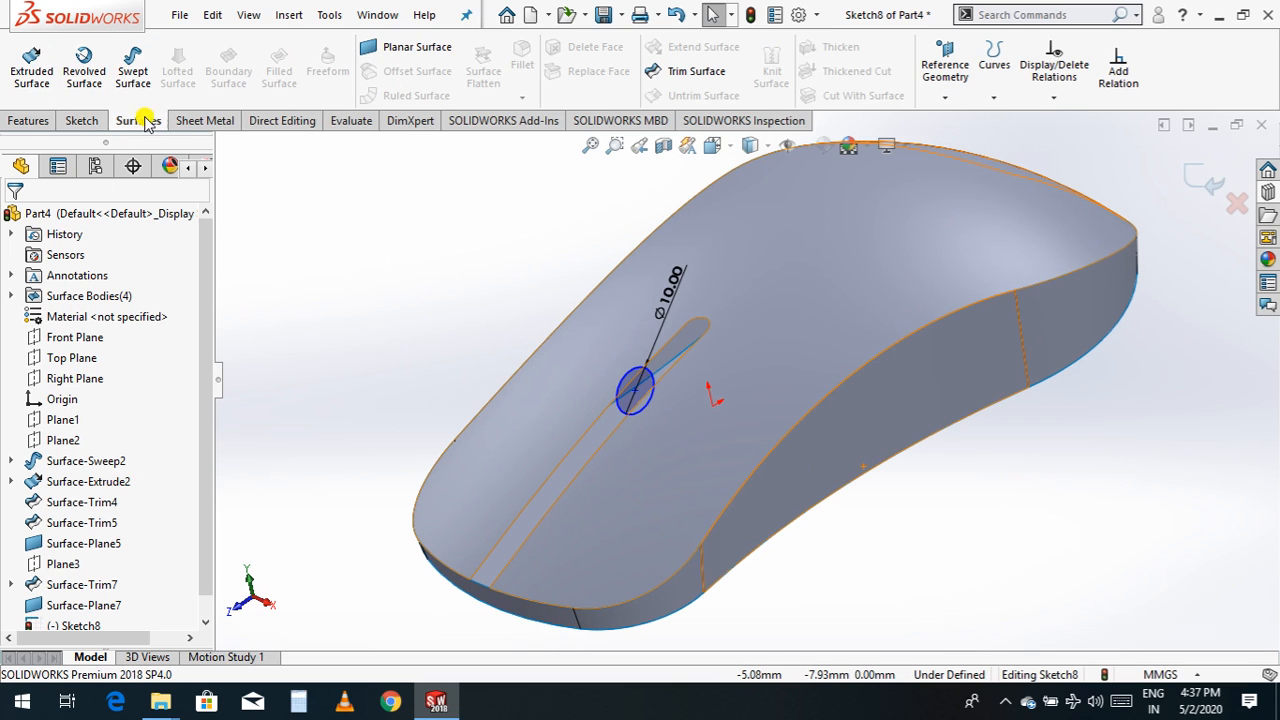
left_click(36, 72)
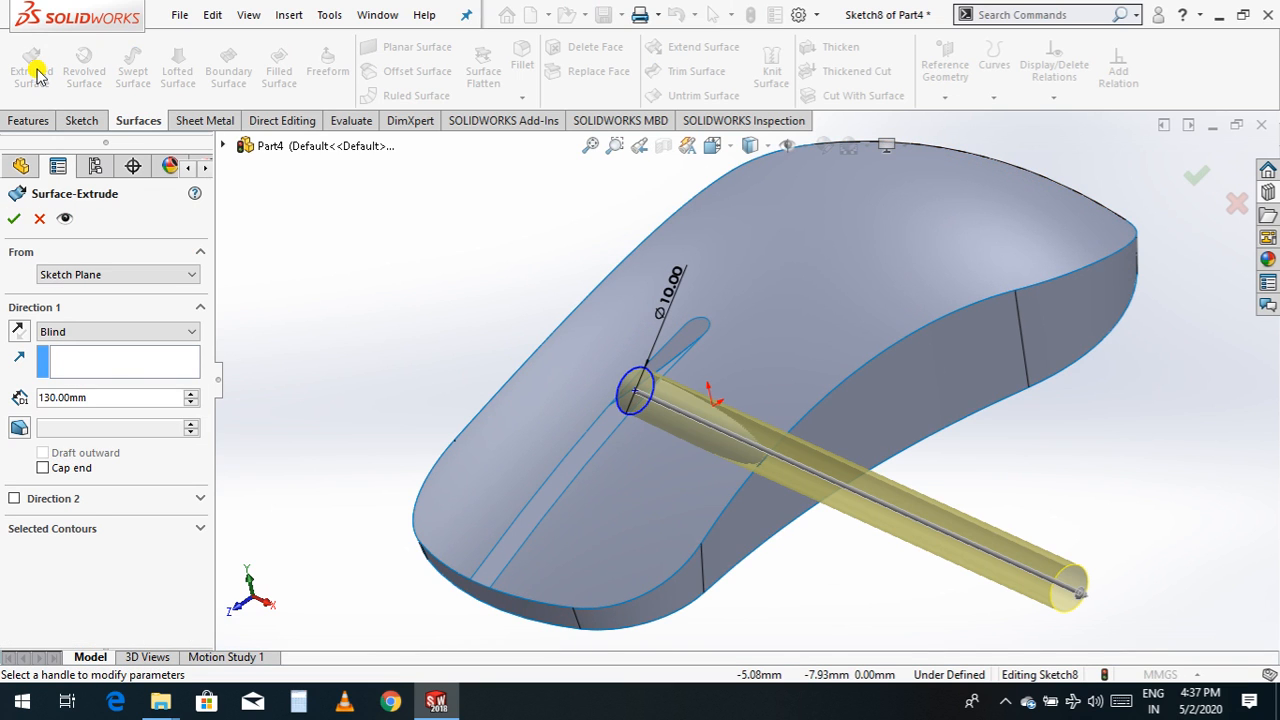
left_click(125, 332)
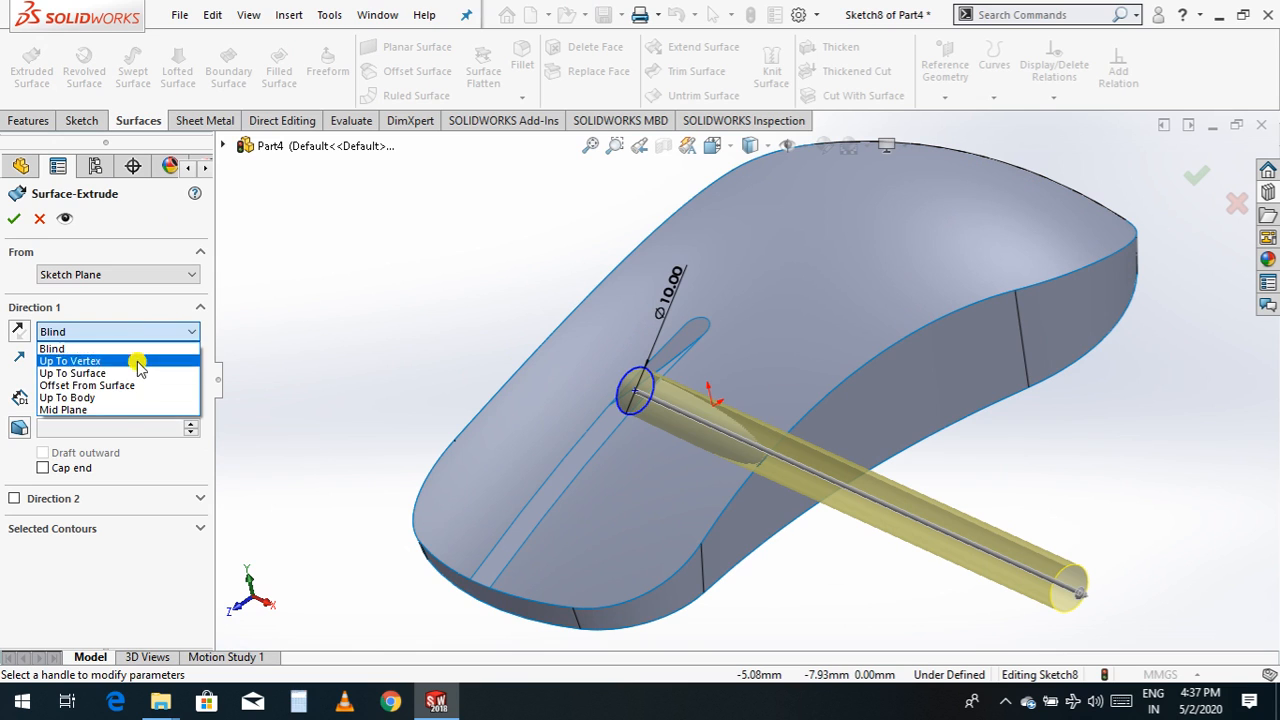
left_click(116, 410)
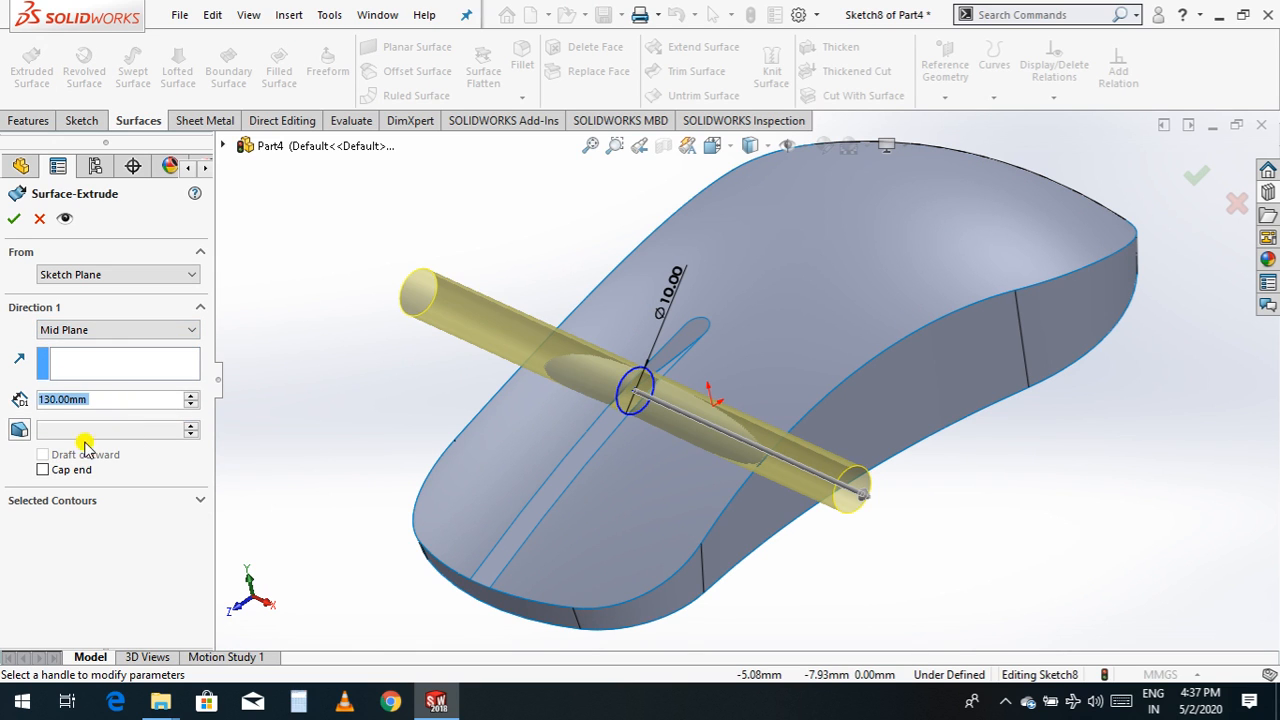
- Set the depth of the circle's surface extrusion to 2 mm
left_click(191, 405)
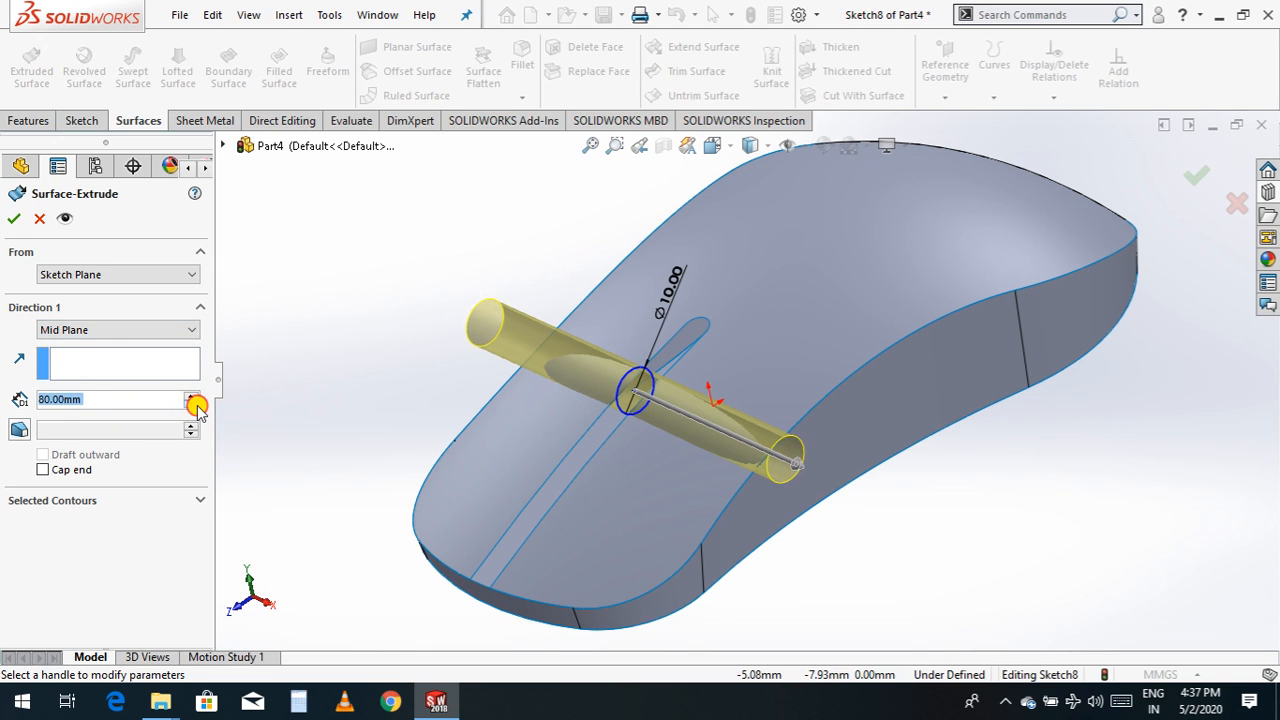
left_click(192, 405)
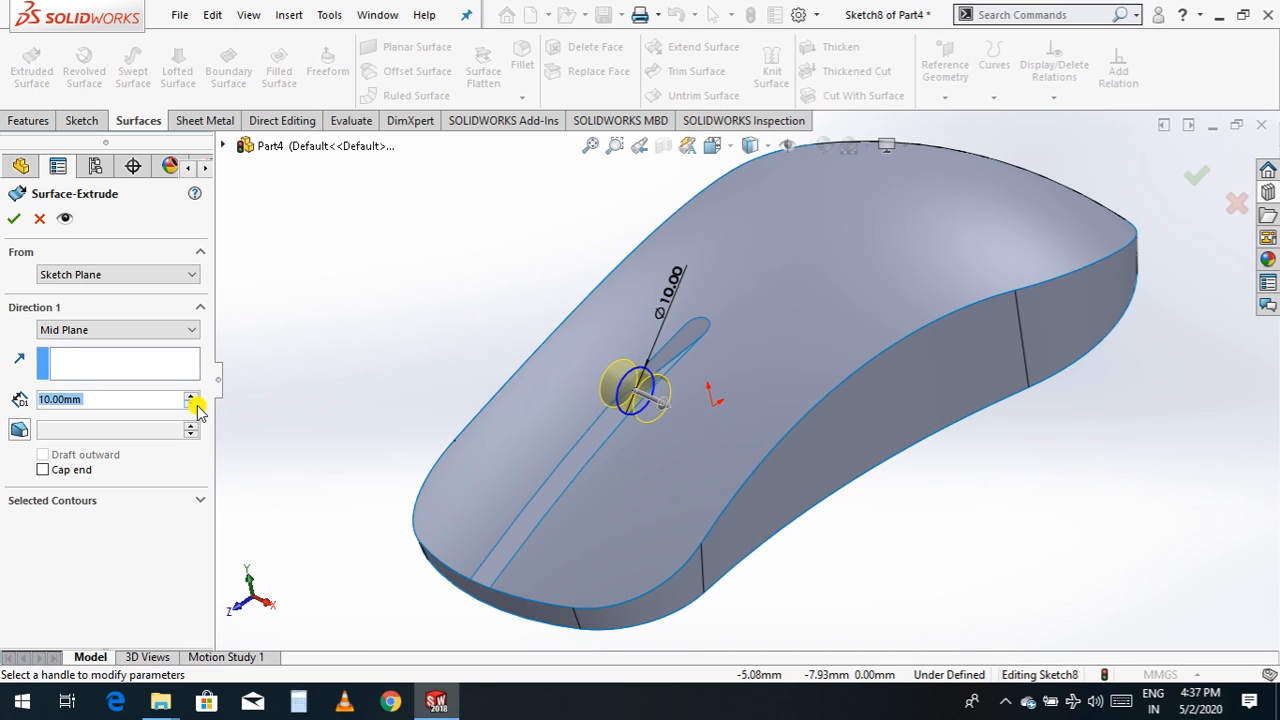
type("2")
key("Return")
scroll(646, 394, "down", 5)
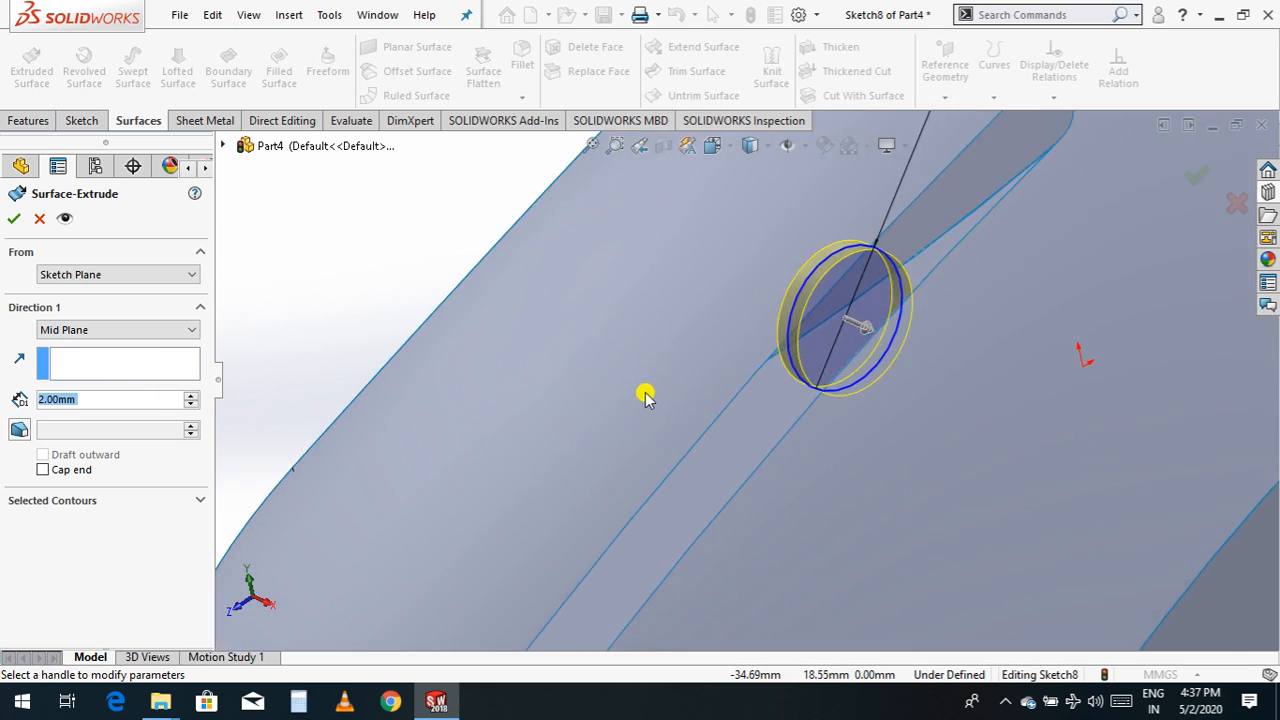
scroll(682, 409, "up", 2)
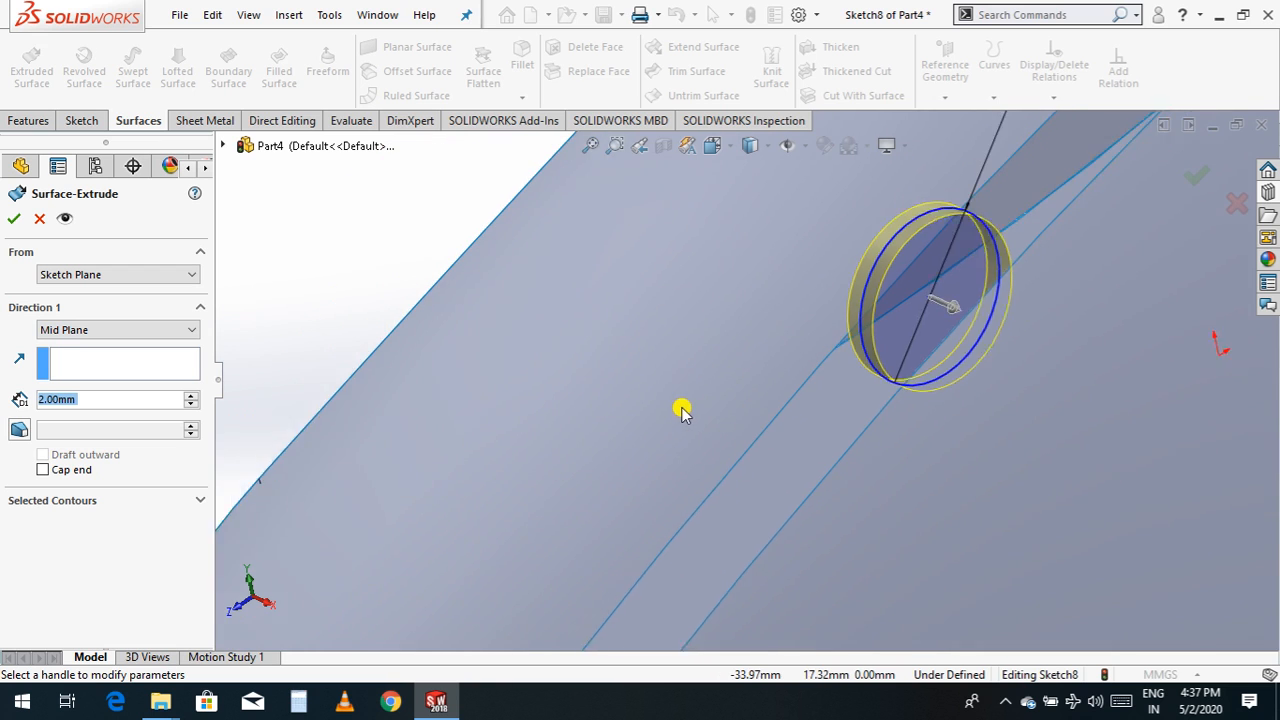
- Set the mid-plane depth to 4 mm and create the wheel's surface extrusion in the slot
right_click(426, 263)
mouse_move(523, 366)
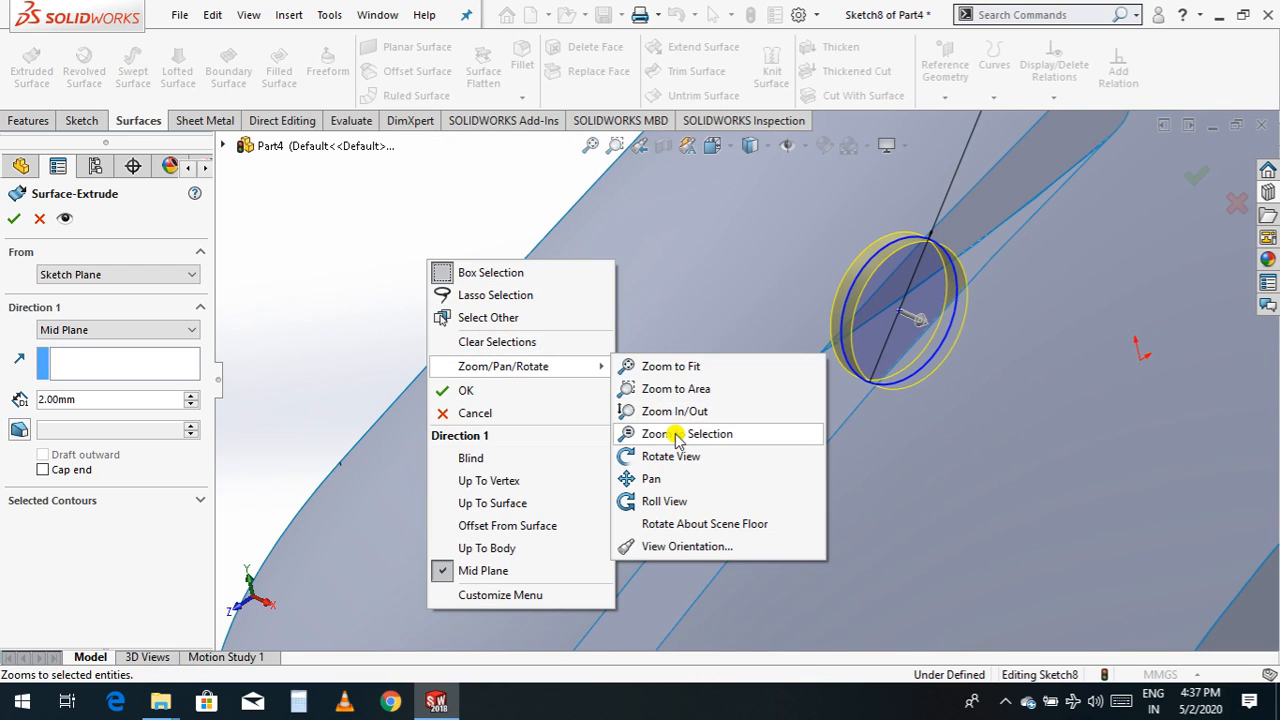
left_click(664, 456)
left_click_drag(503, 387, 410, 346)
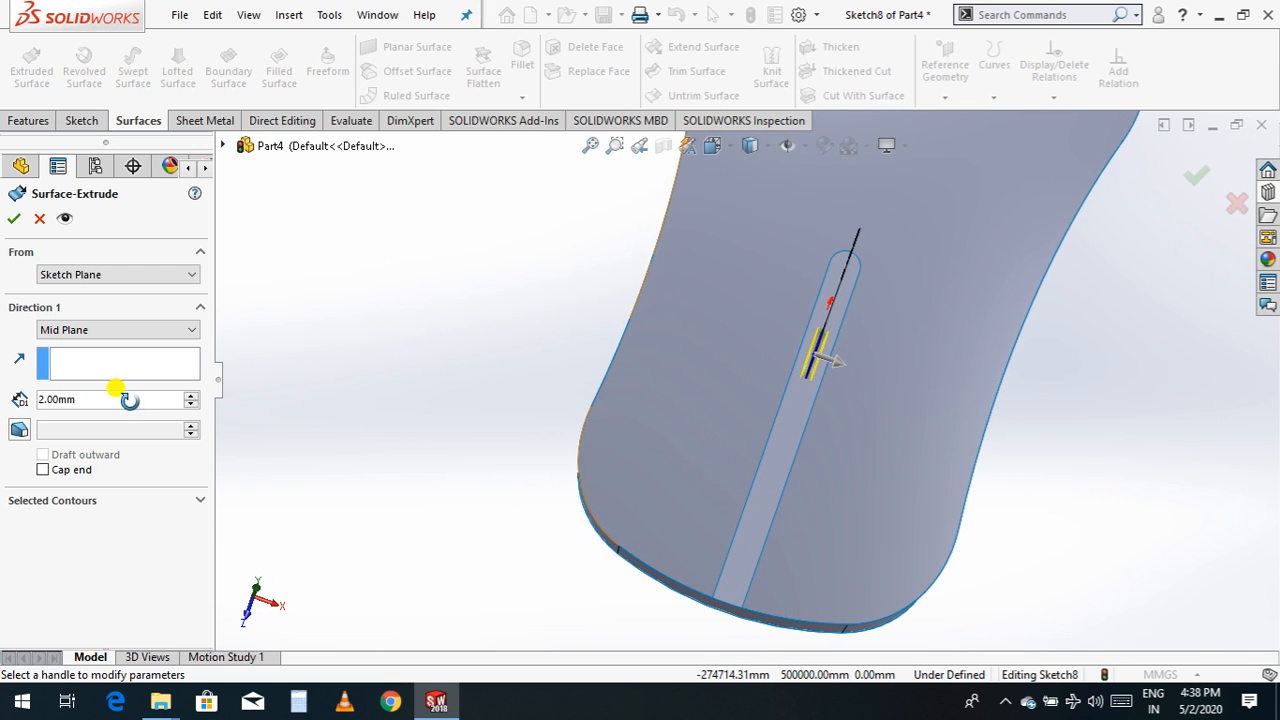
left_click(189, 395)
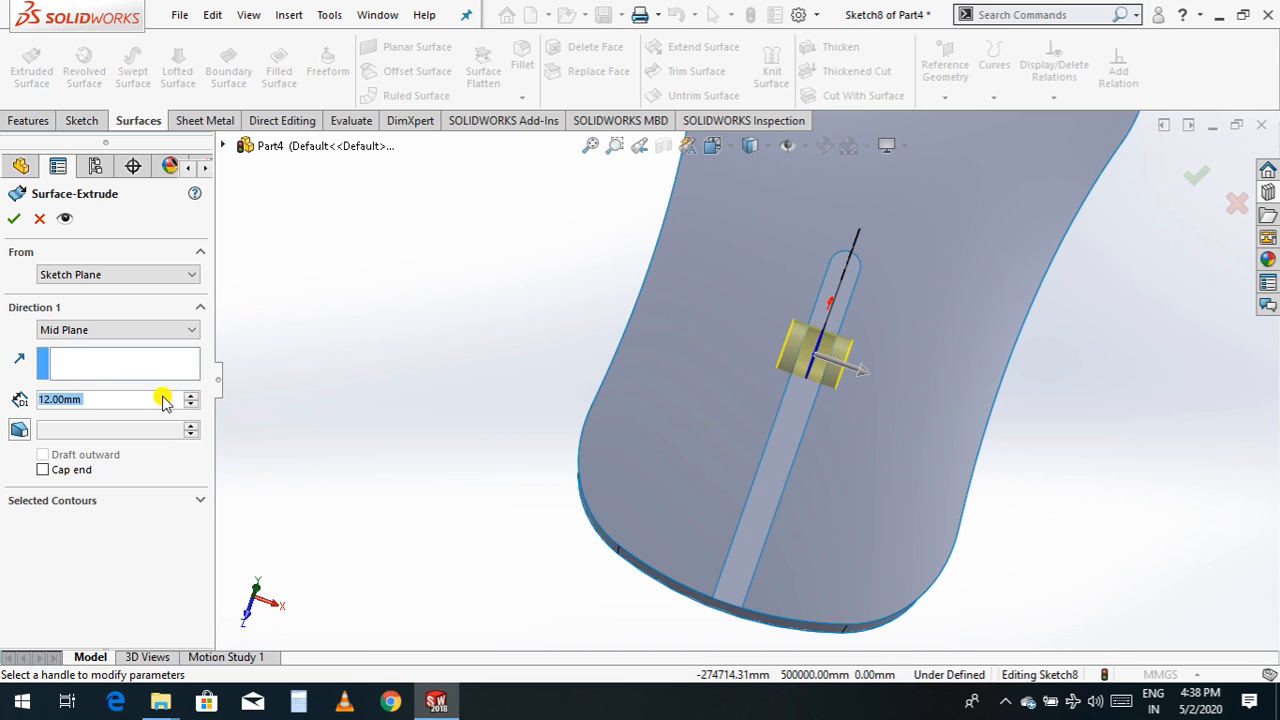
type("3")
key("Return")
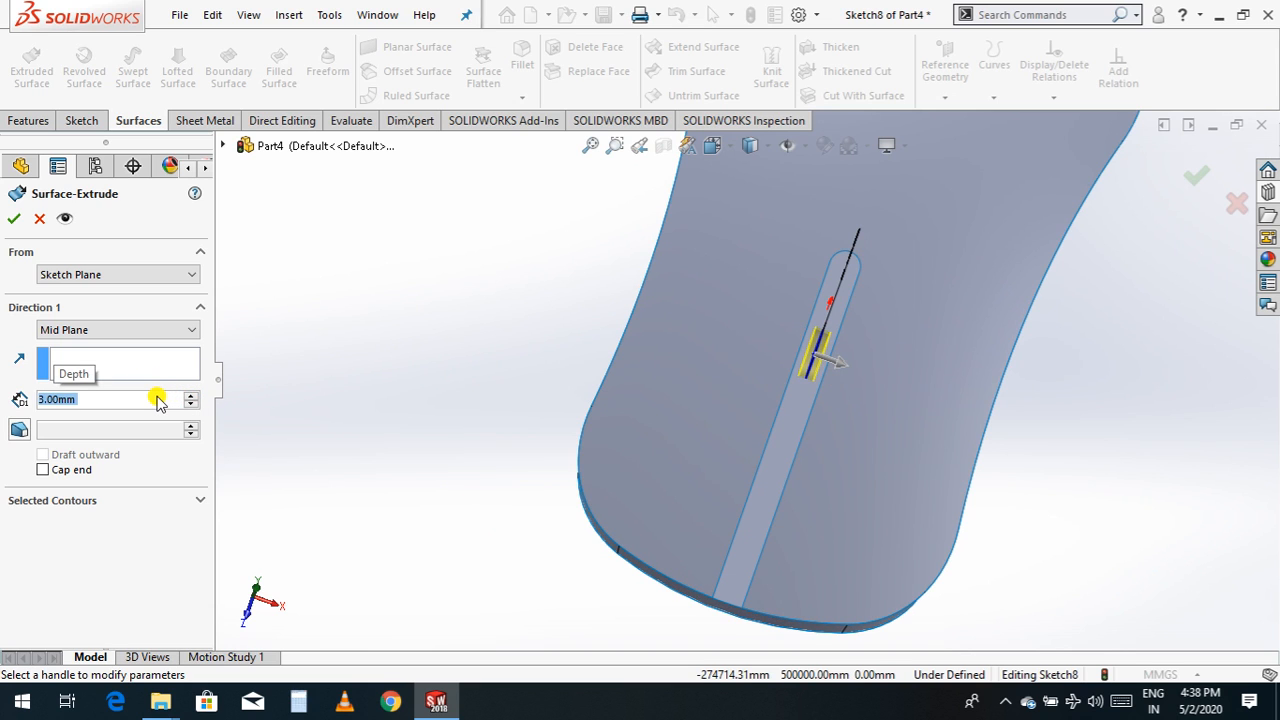
type("4")
key("Return")
scroll(791, 408, "down", 5)
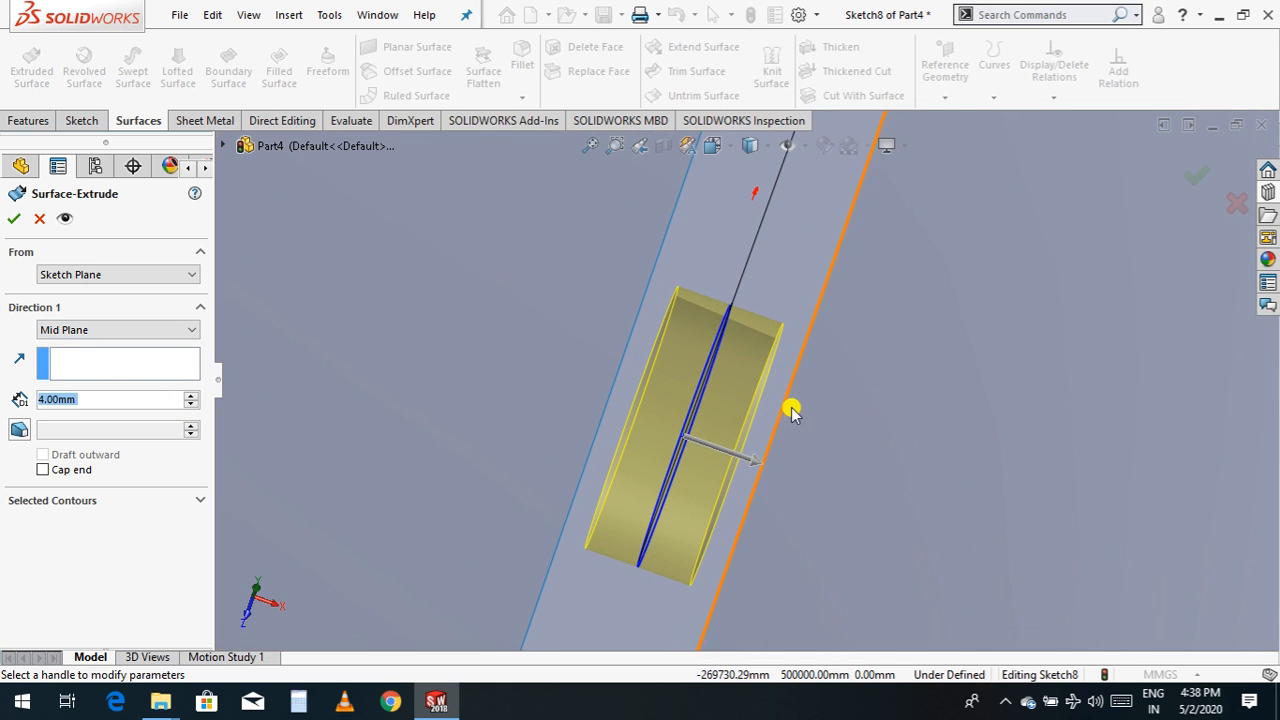
left_click(12, 220)
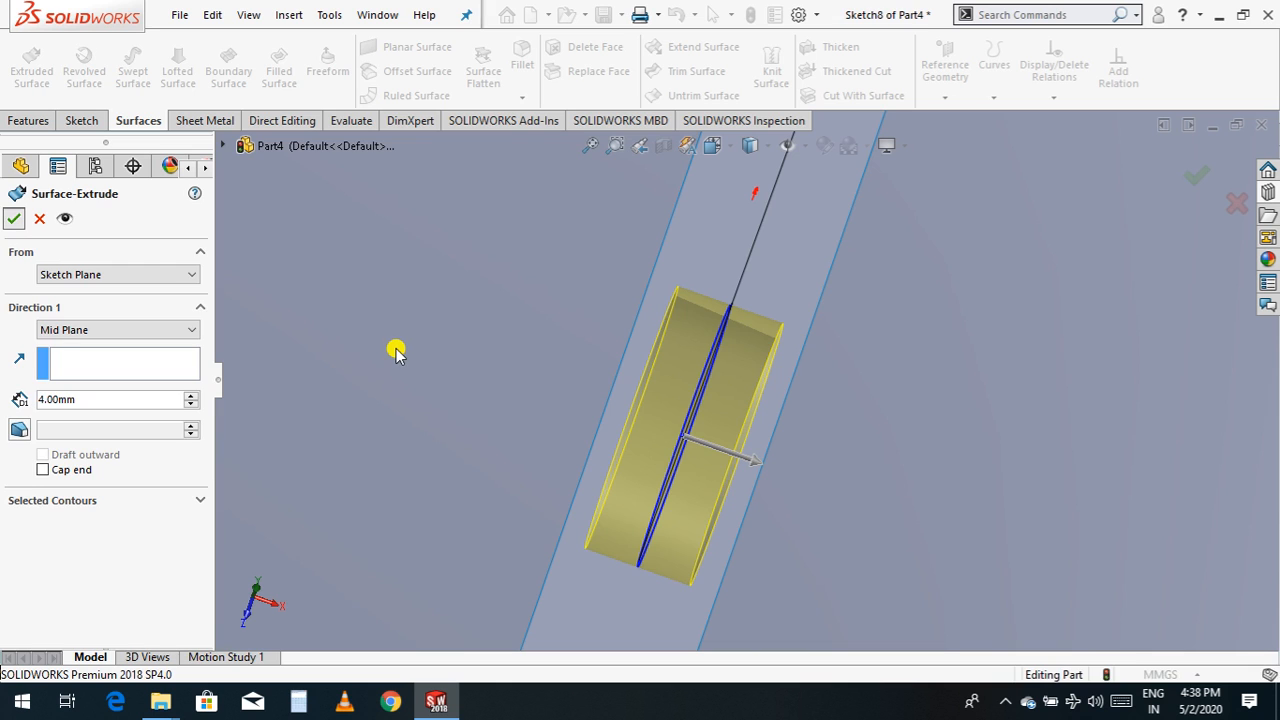
- Inspect the hollow wheel surface in the slot and undo its surface extrusion
scroll(397, 351, "up", 10)
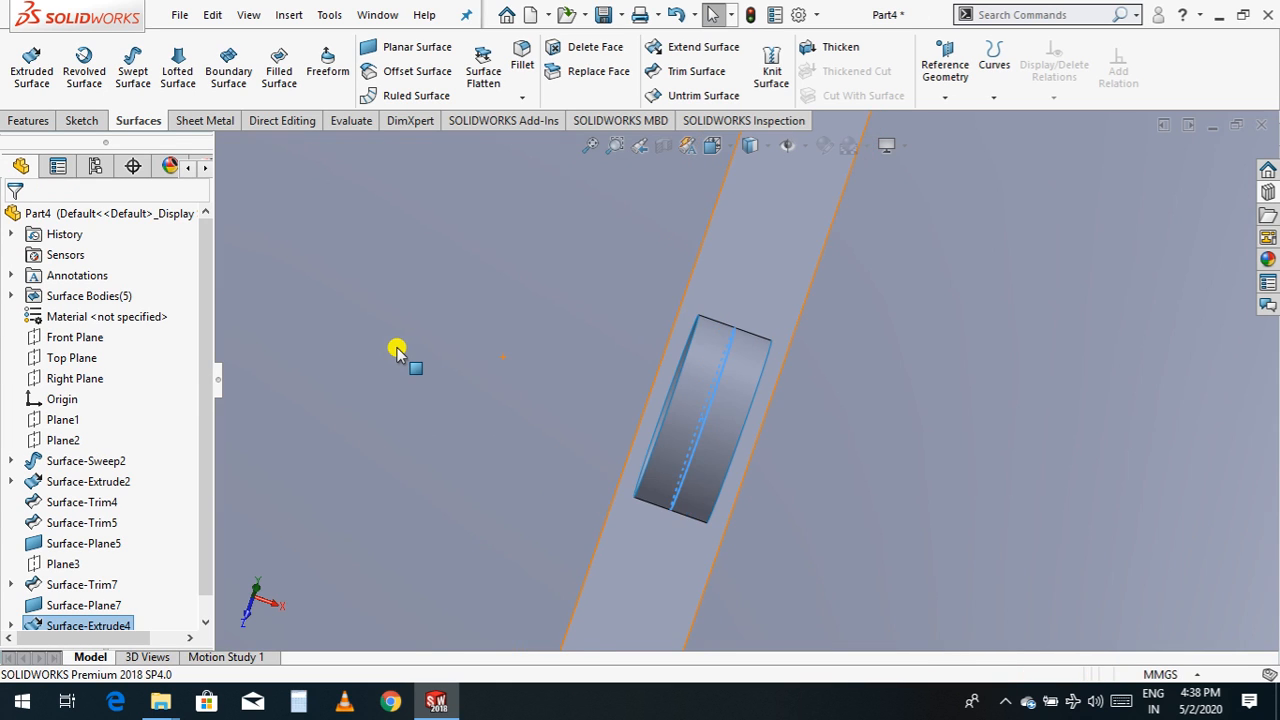
left_click(1070, 452)
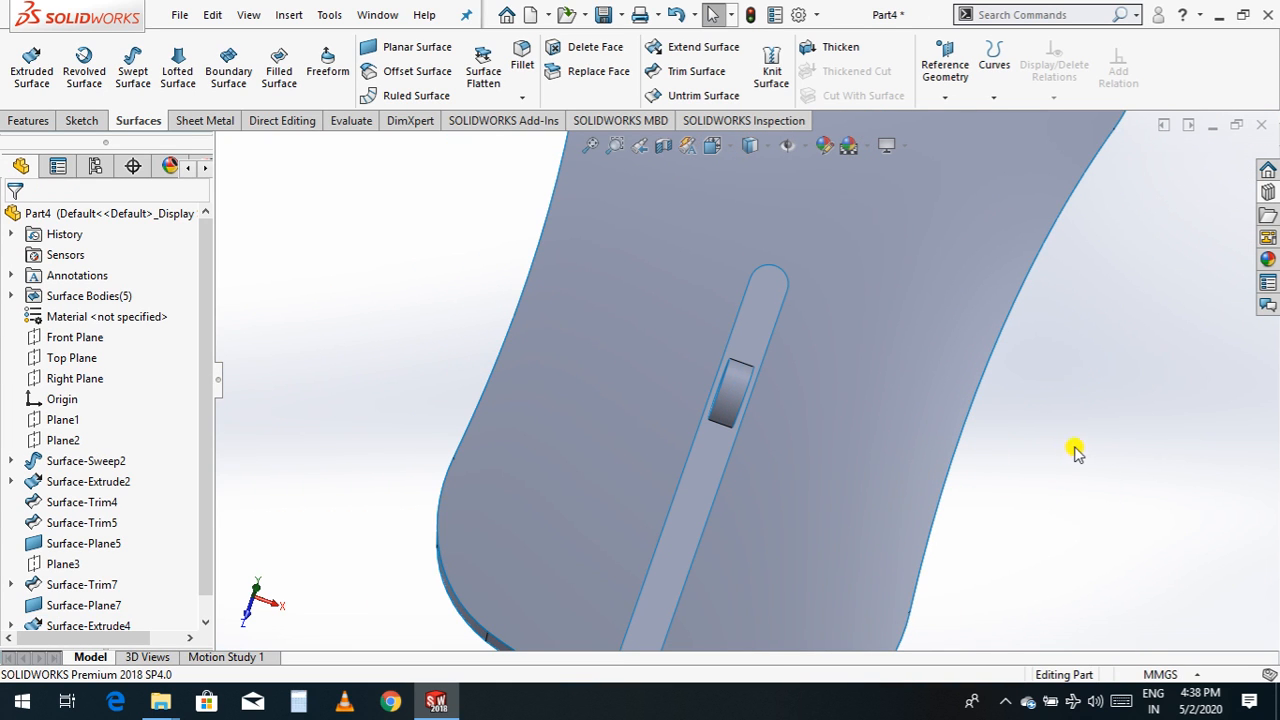
right_click(1070, 450)
left_click(1085, 514)
left_click_drag(1030, 485, 1017, 409)
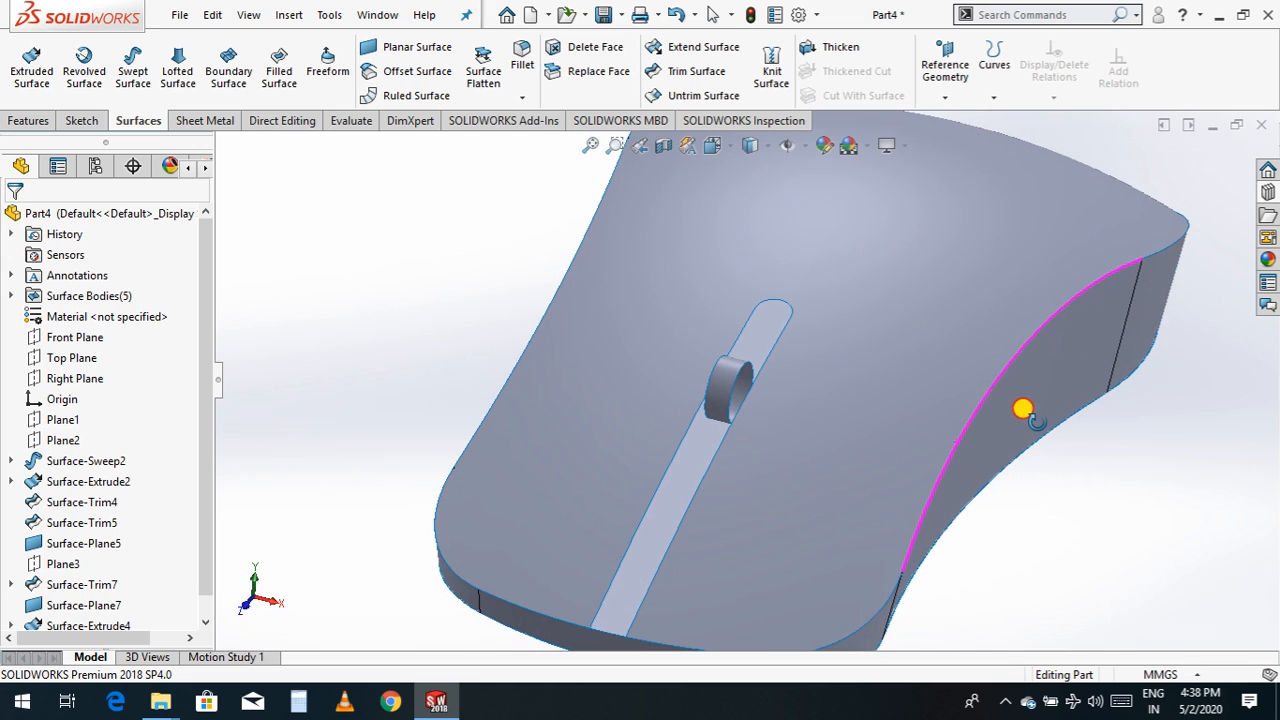
scroll(759, 405, "down", 5)
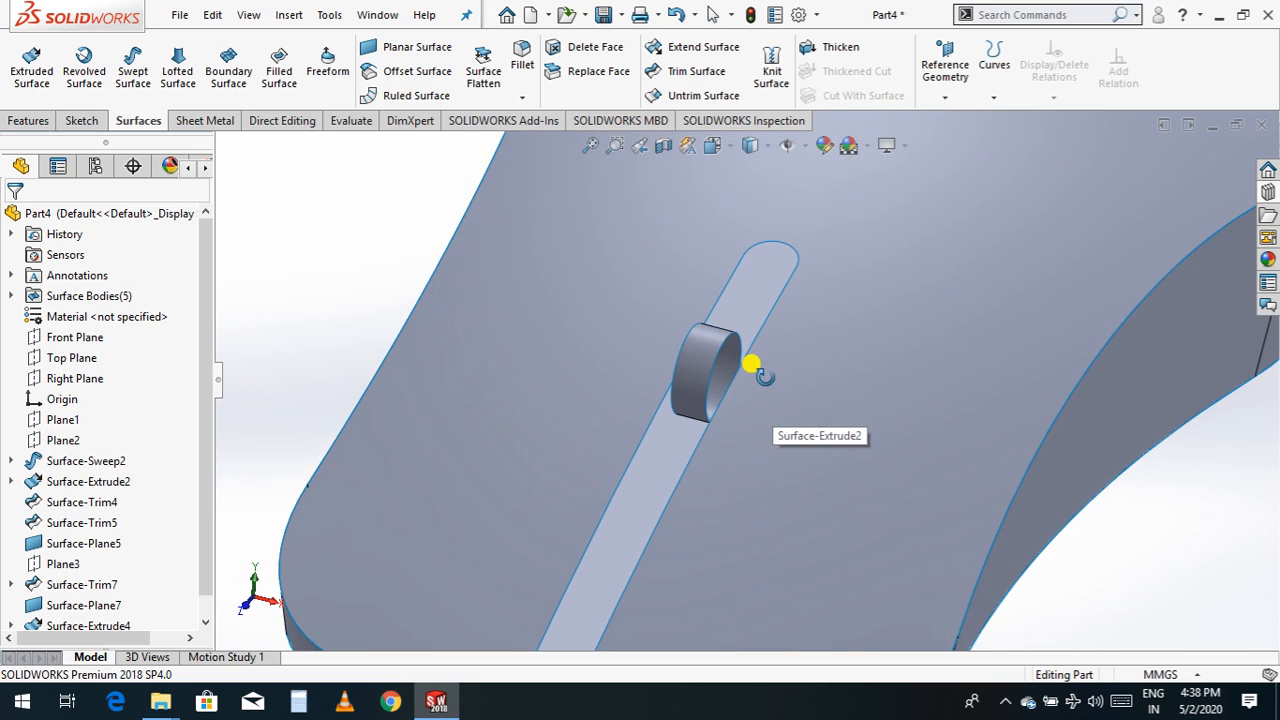
key("ctrl+z")
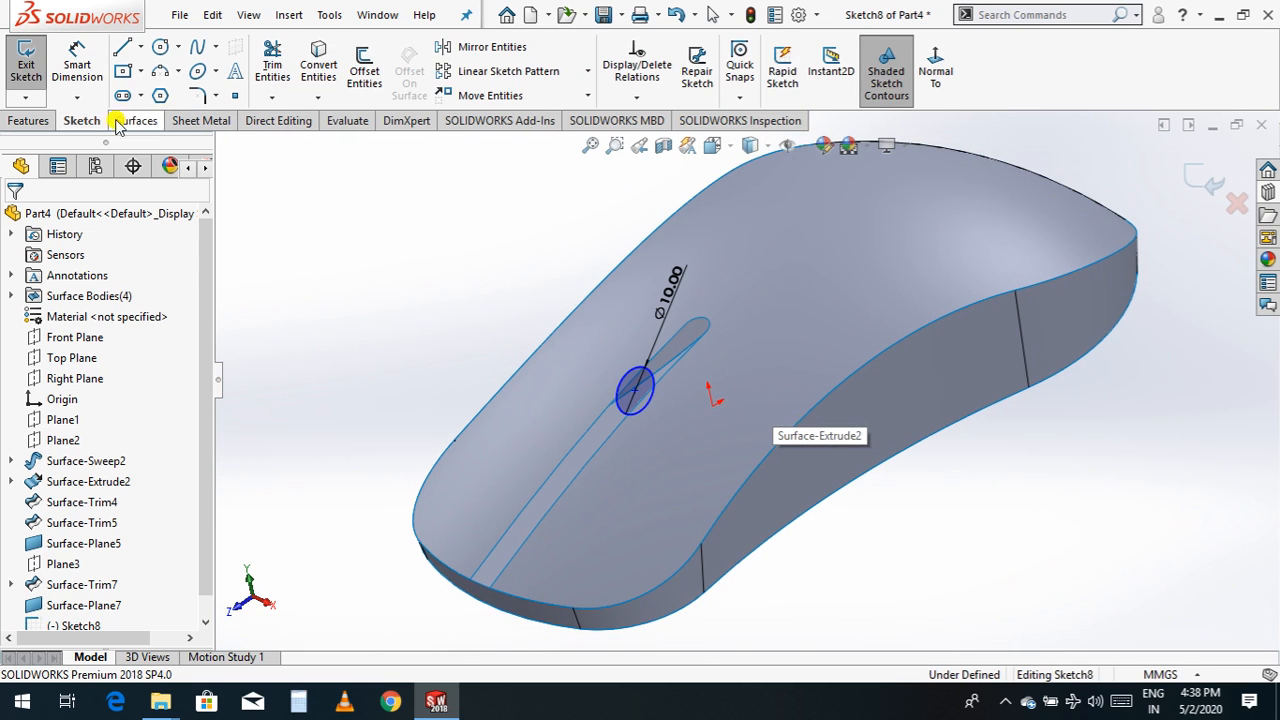
- Extrude the 10 mm circle as a solid boss 4 mm deep with the Mid Plane end condition
left_click(30, 120)
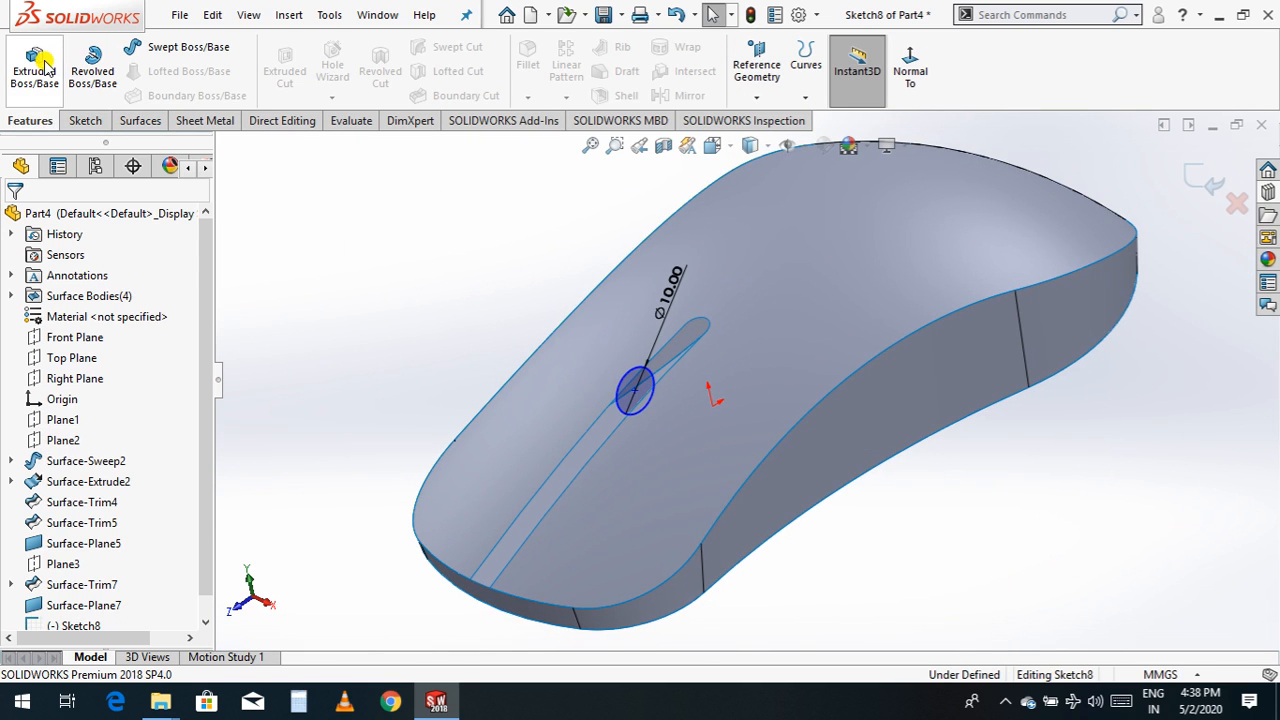
left_click(32, 52)
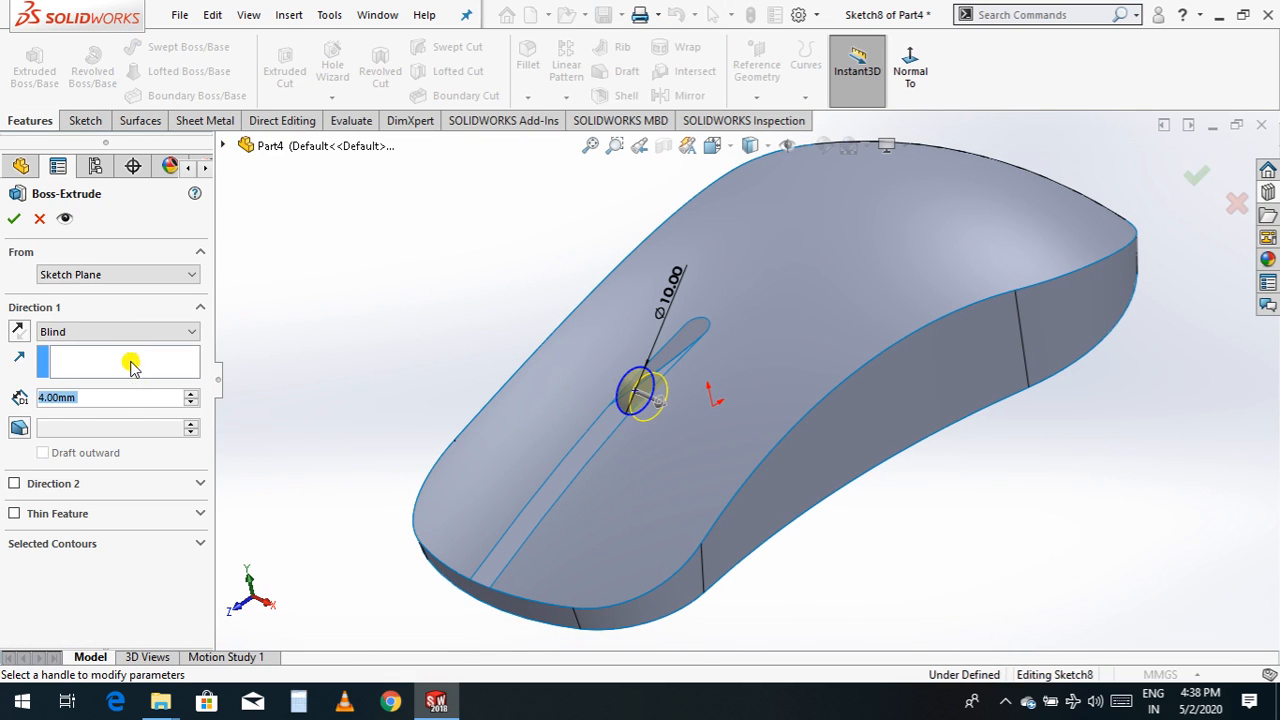
left_click(172, 331)
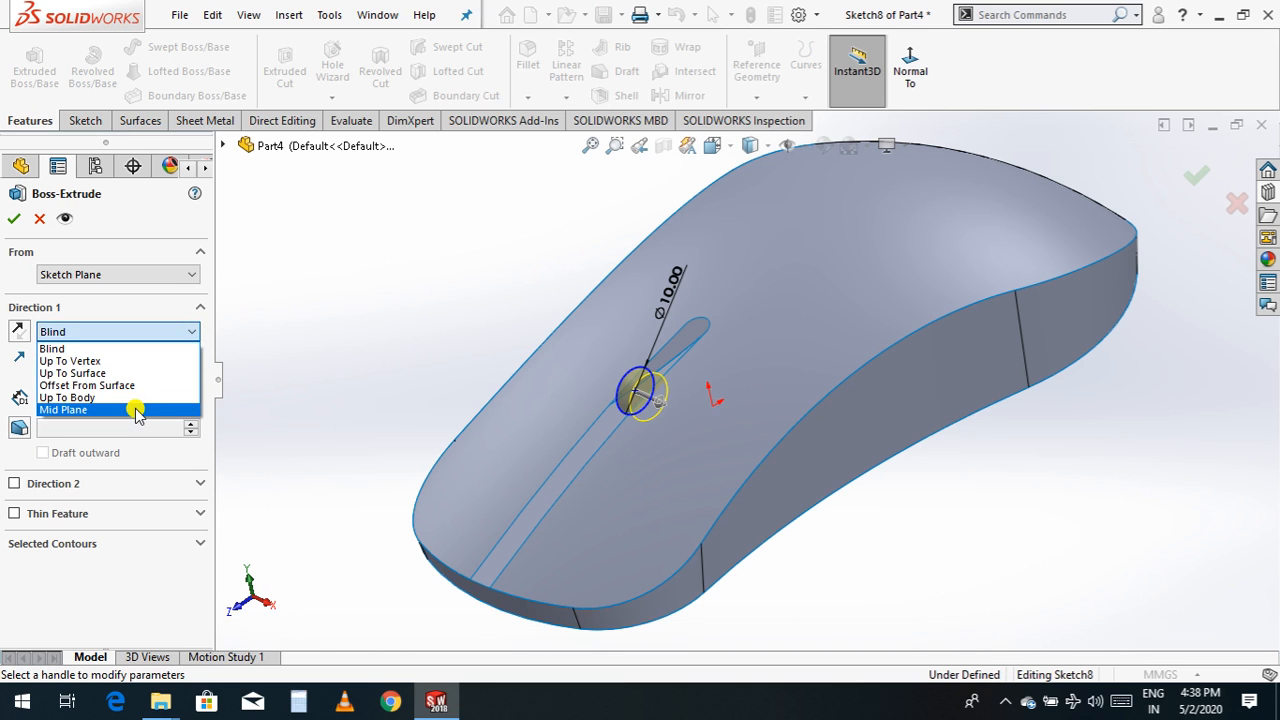
left_click(150, 408)
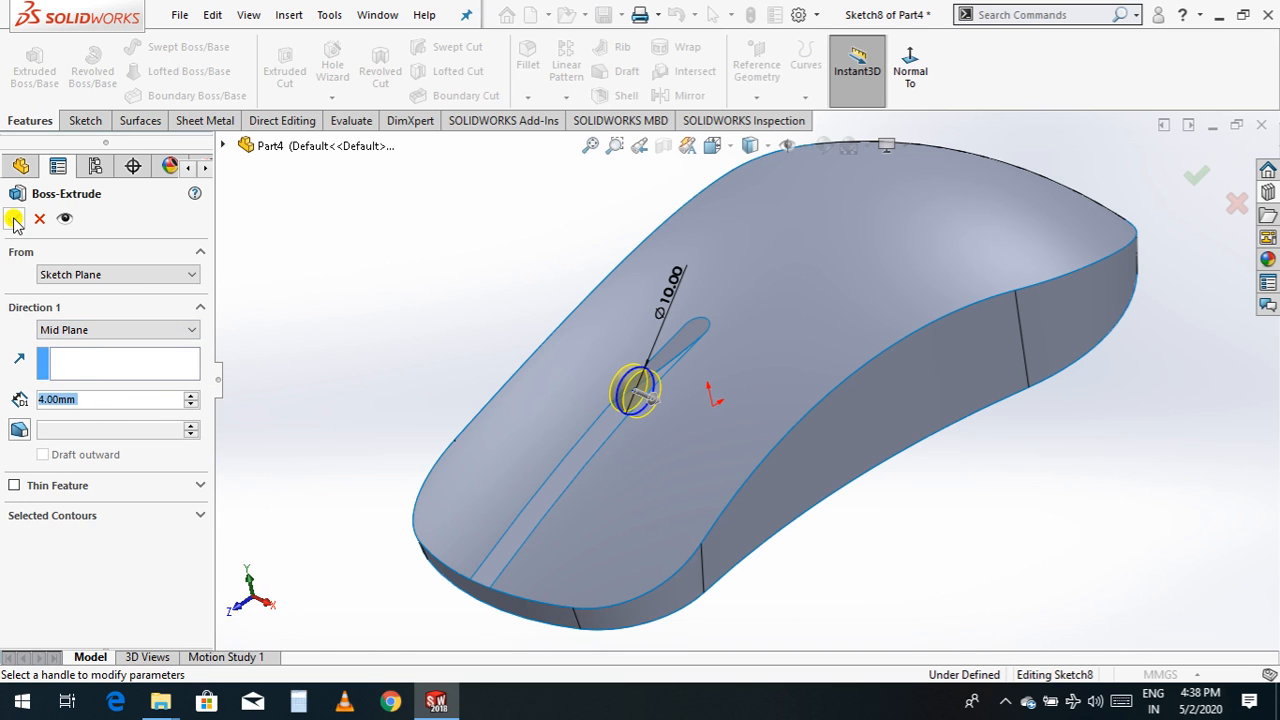
left_click(13, 219)
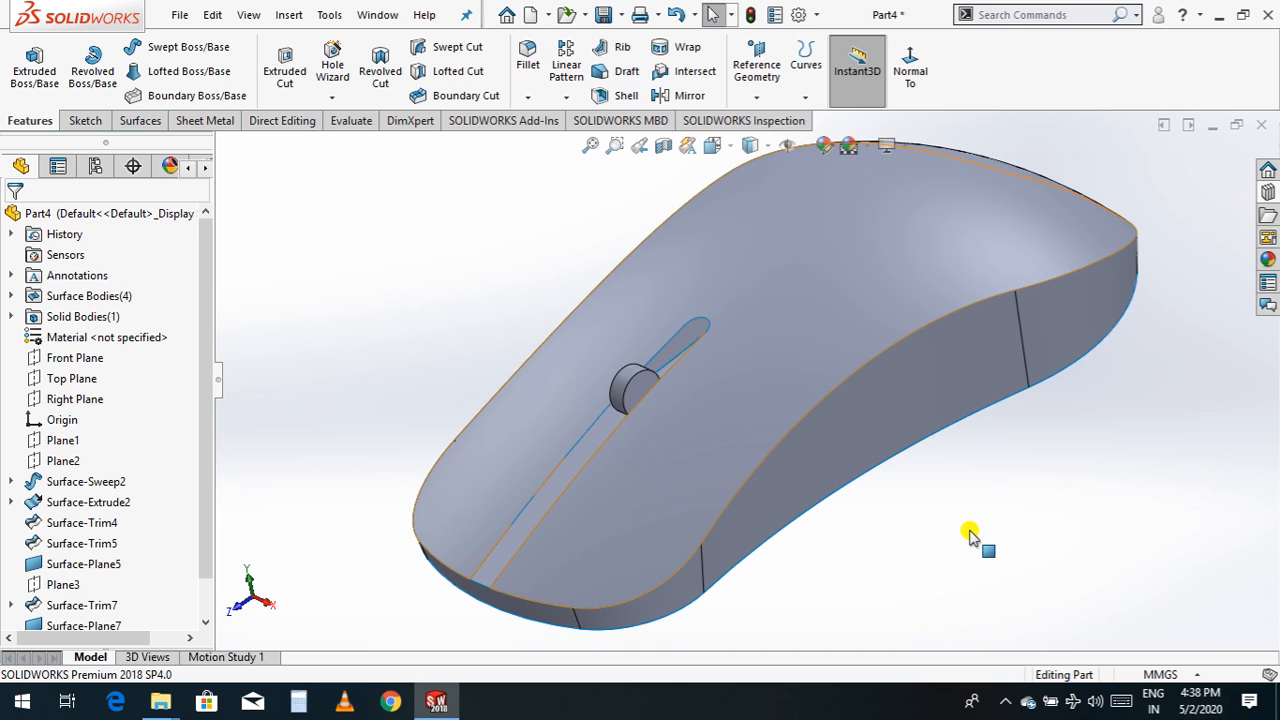
- Start a fillet on both circular edges of the scroll wheel
scroll(637, 400, "down", 4)
scroll(637, 400, "down", 2)
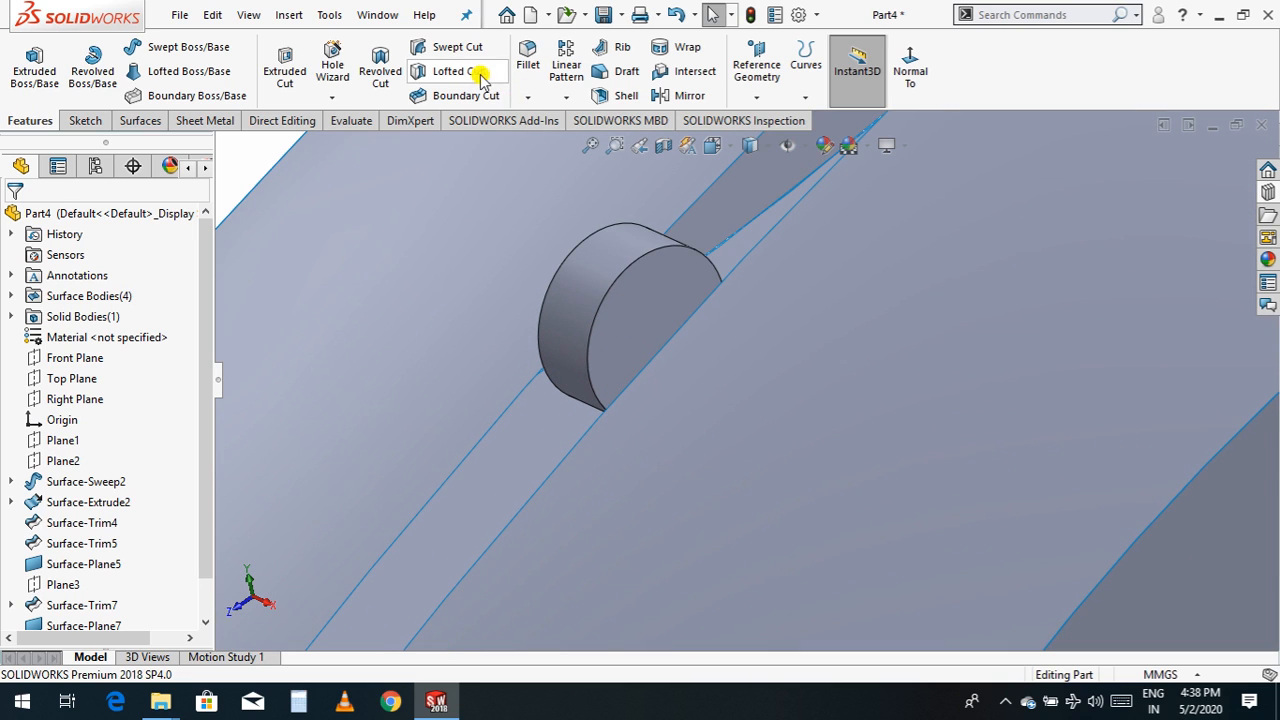
left_click(609, 285)
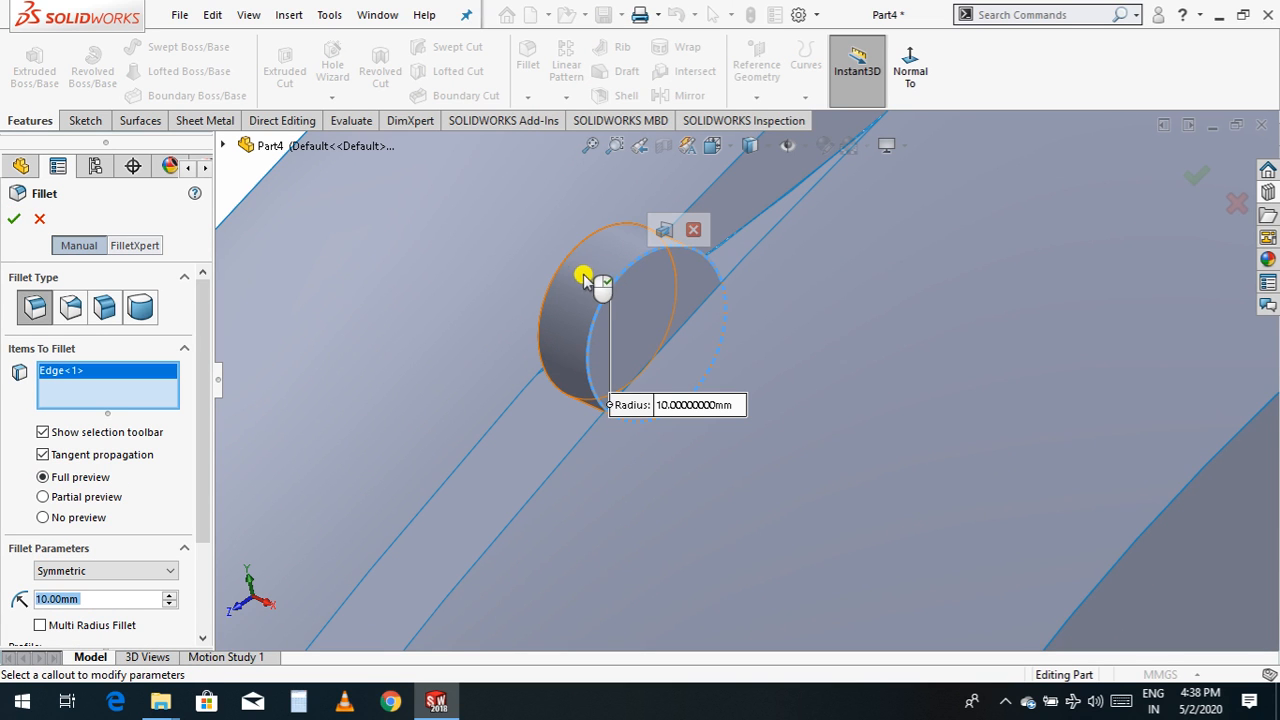
left_click(565, 264)
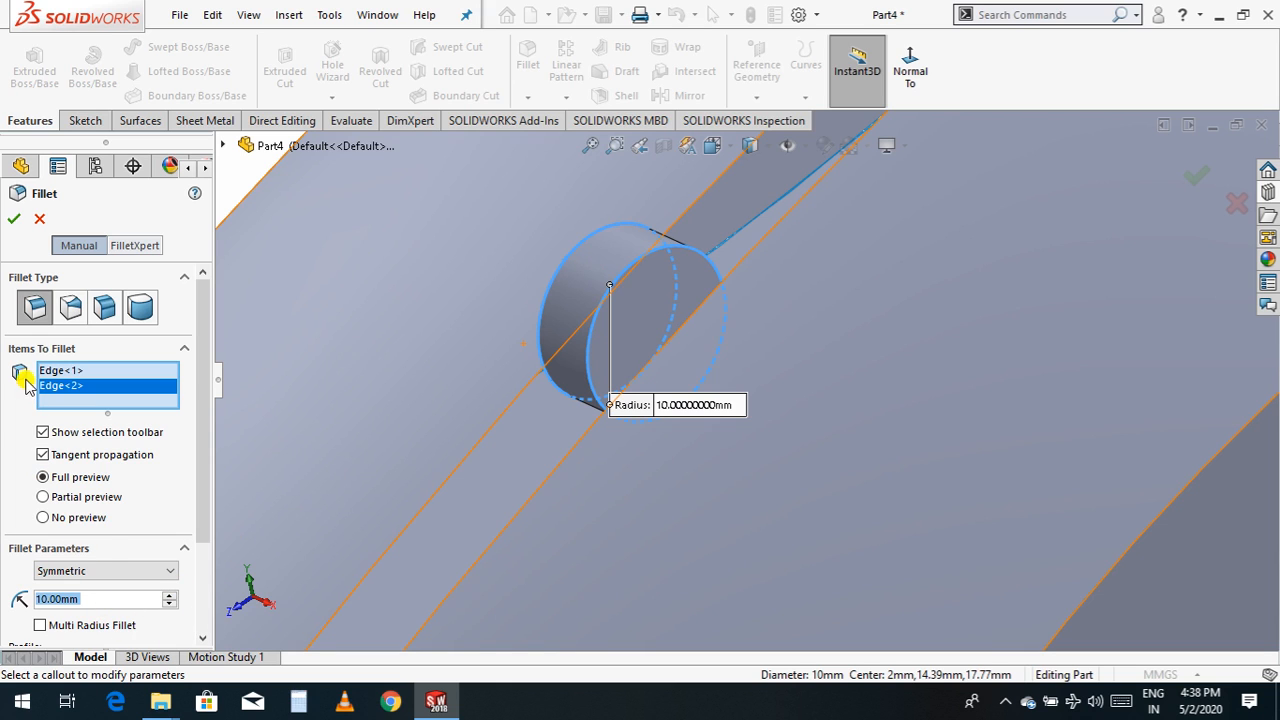
- Try to fillet the scroll wheel's two edges with a 20 mm radius
type("2")
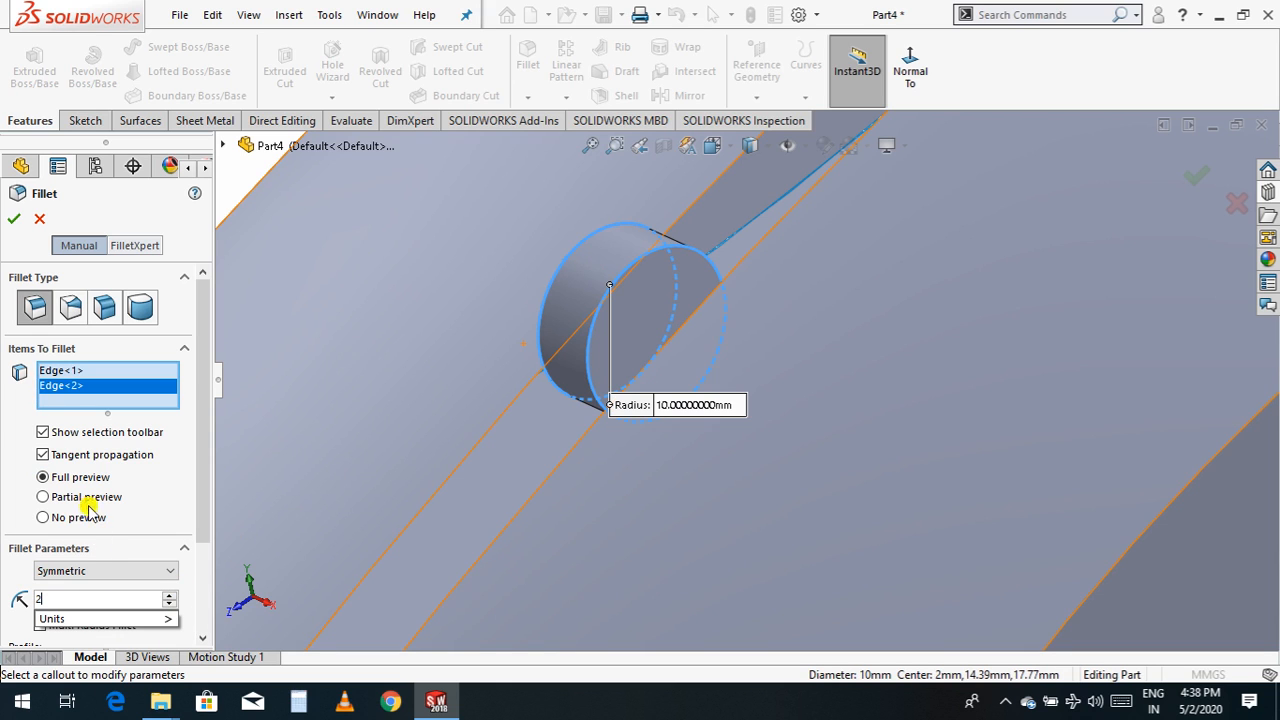
type("0")
key("Return")
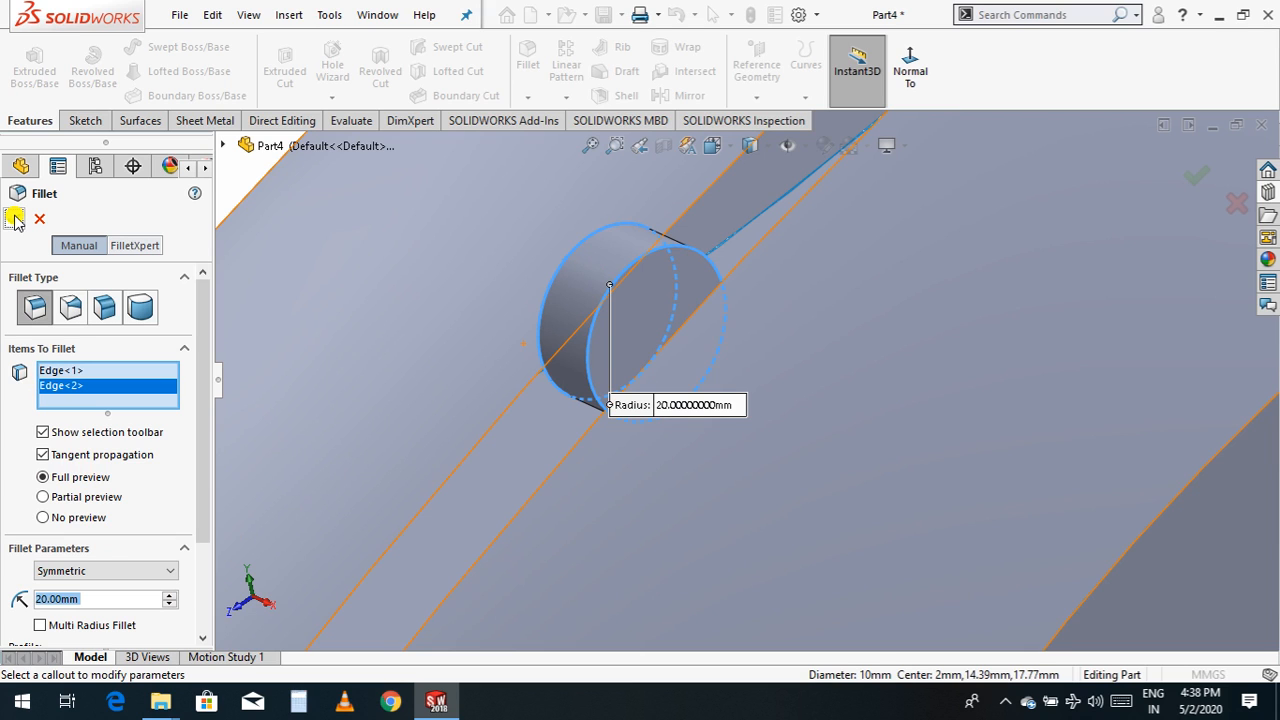
left_click(14, 218)
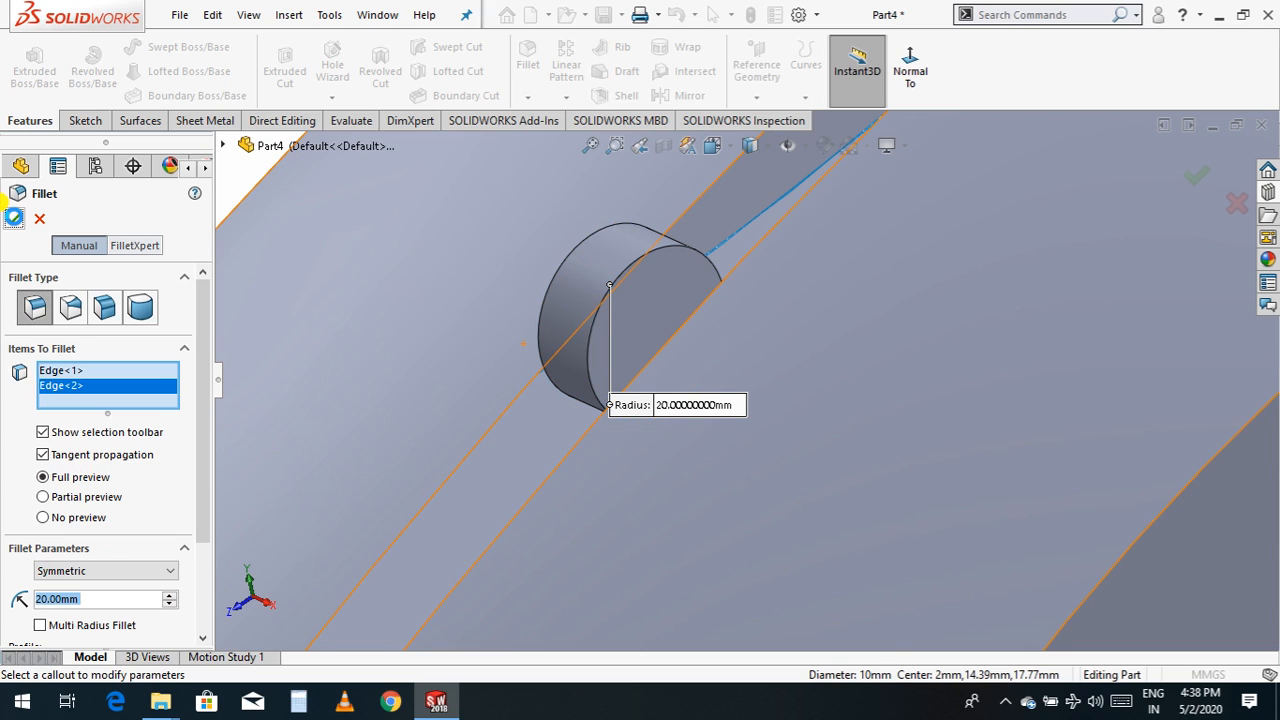
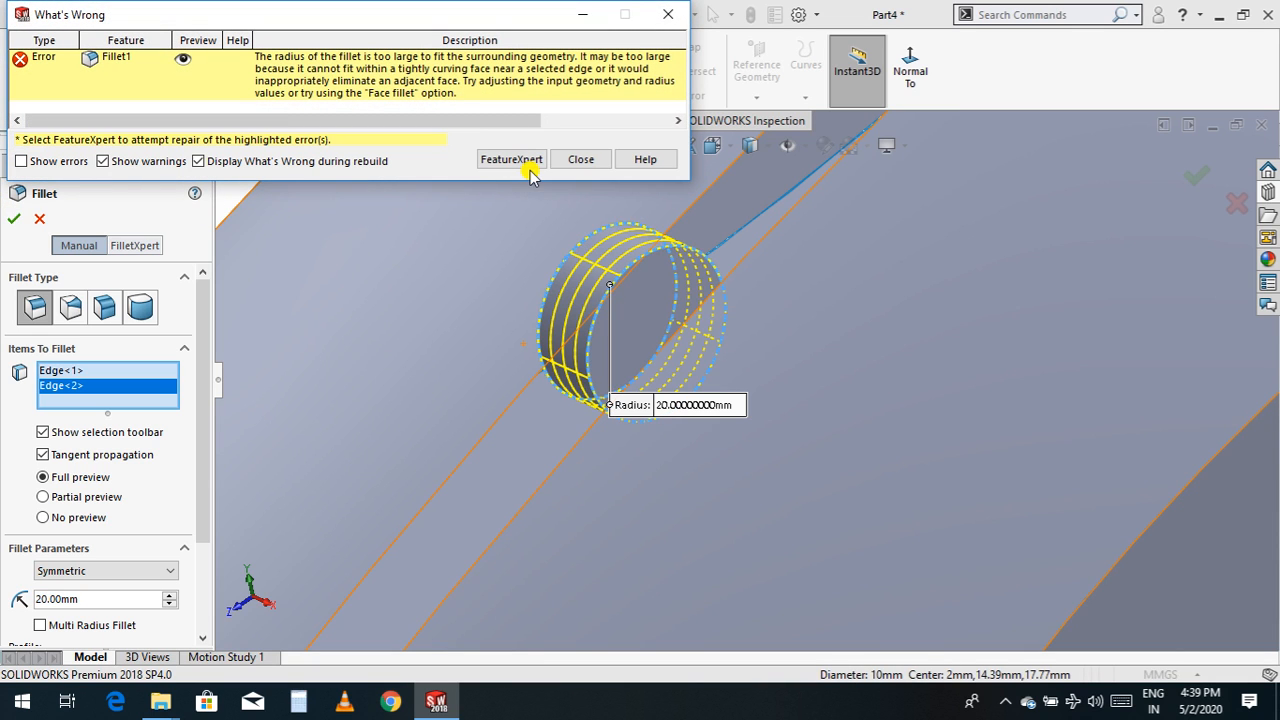
left_click(582, 160)
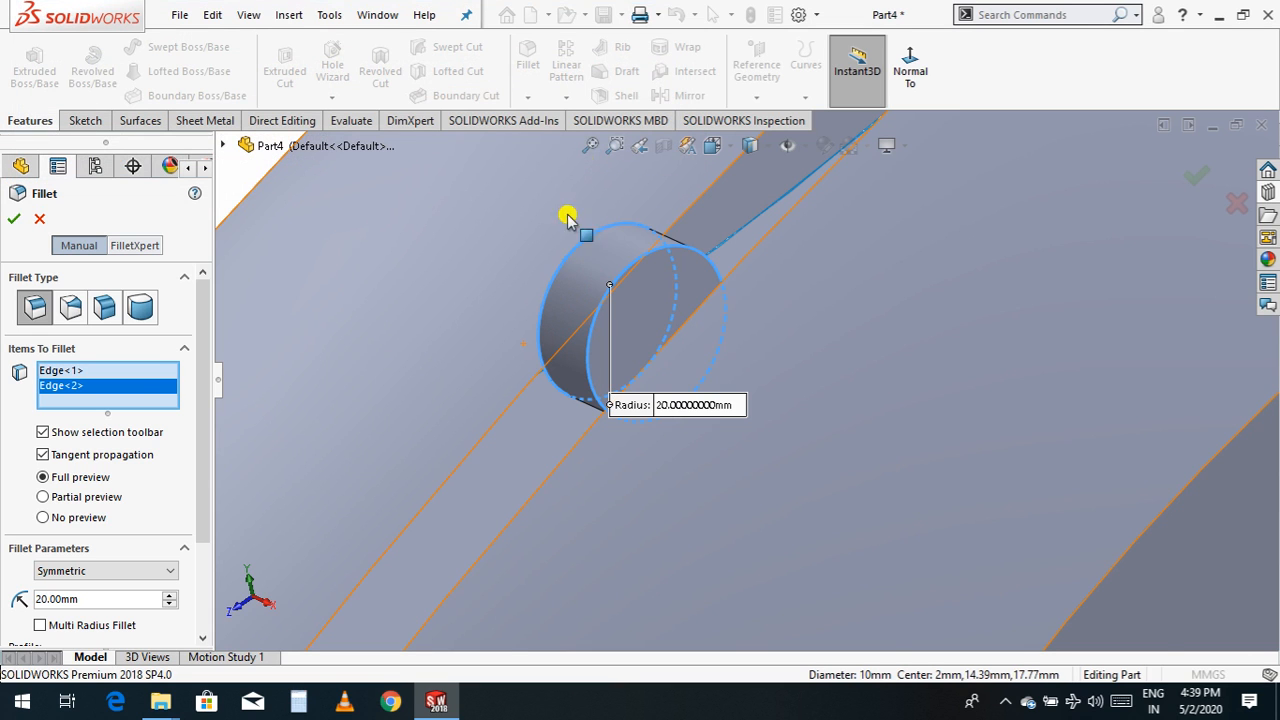
- Set the wheel fillet radius to 1.5 mm and create the fillet
left_click(105, 599)
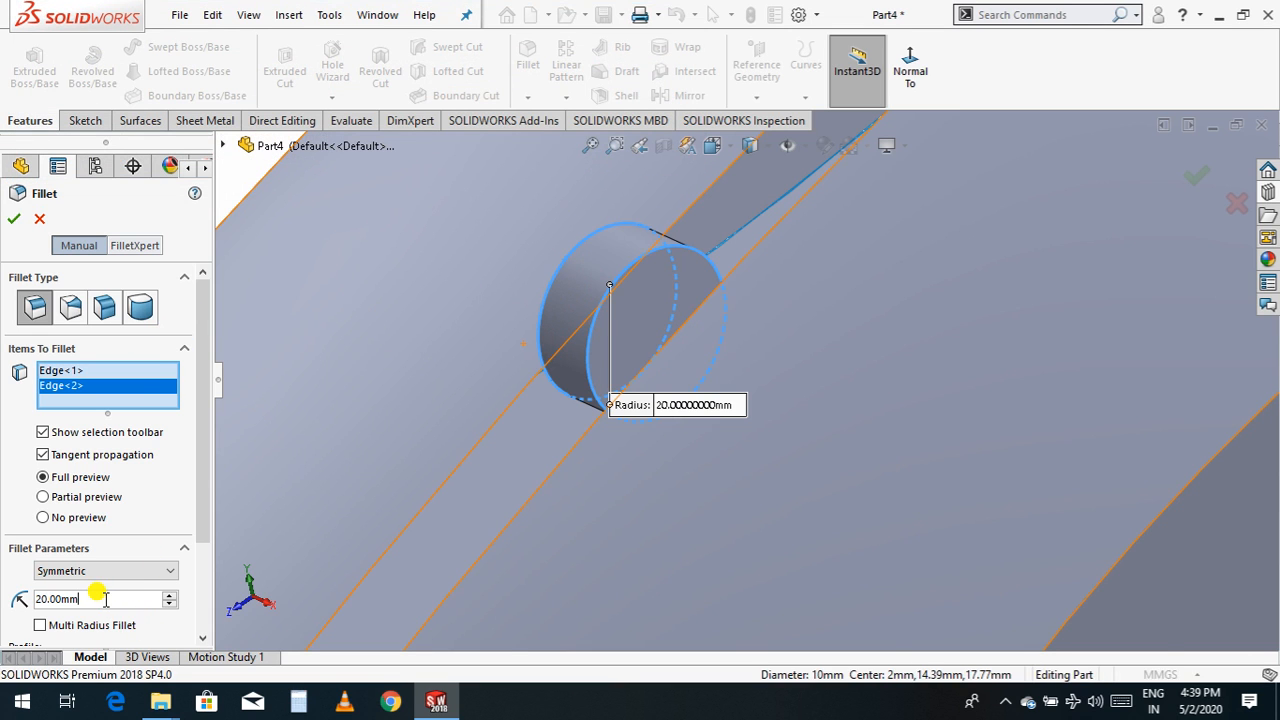
left_click_drag(116, 600, 50, 601)
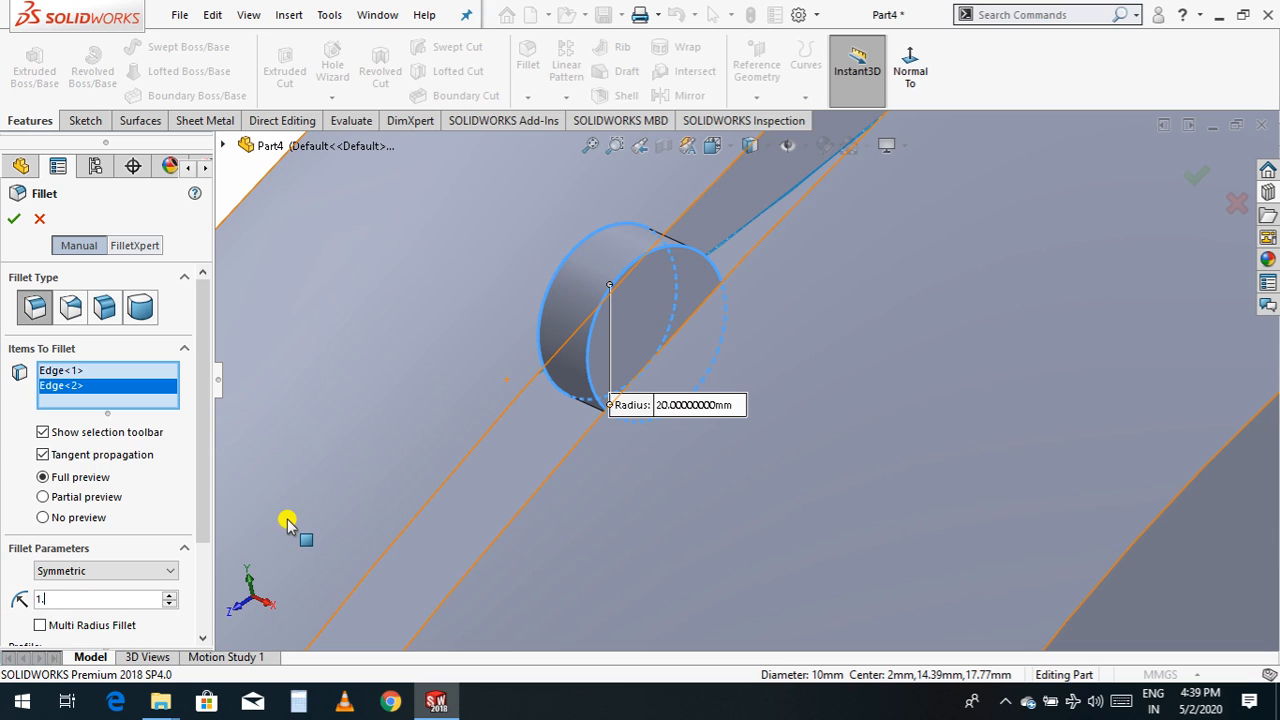
type("5")
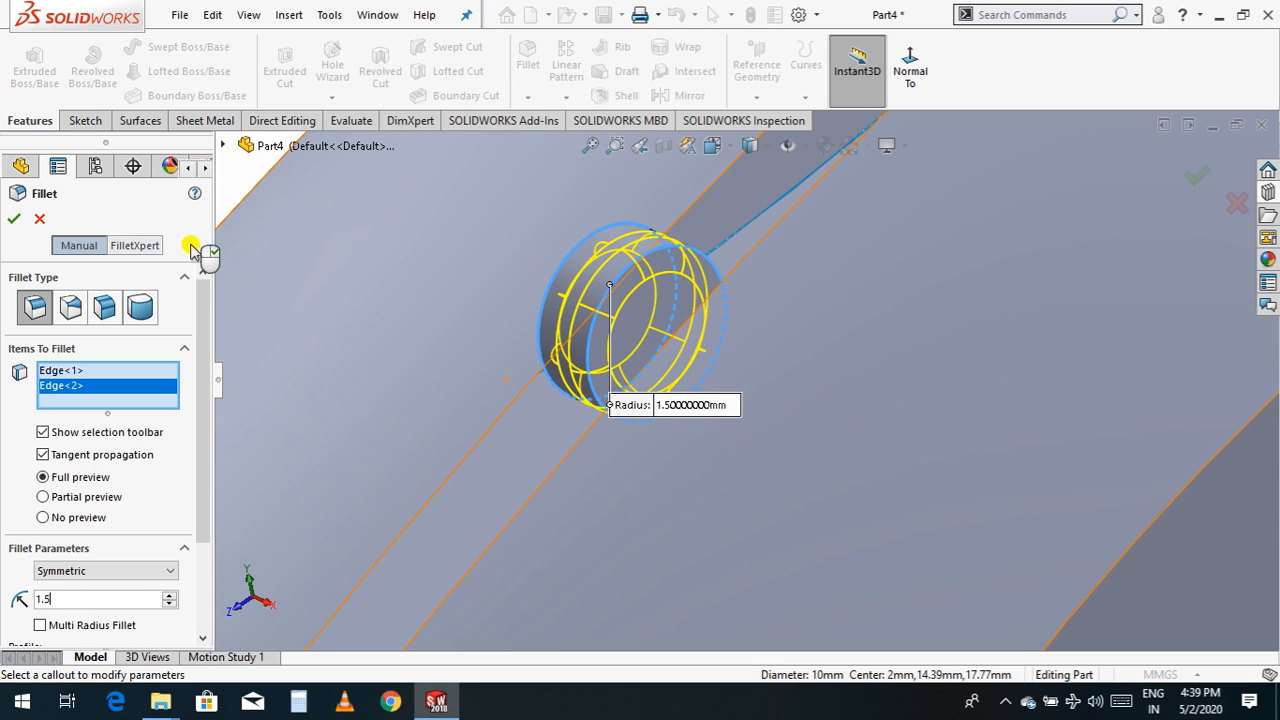
left_click(16, 219)
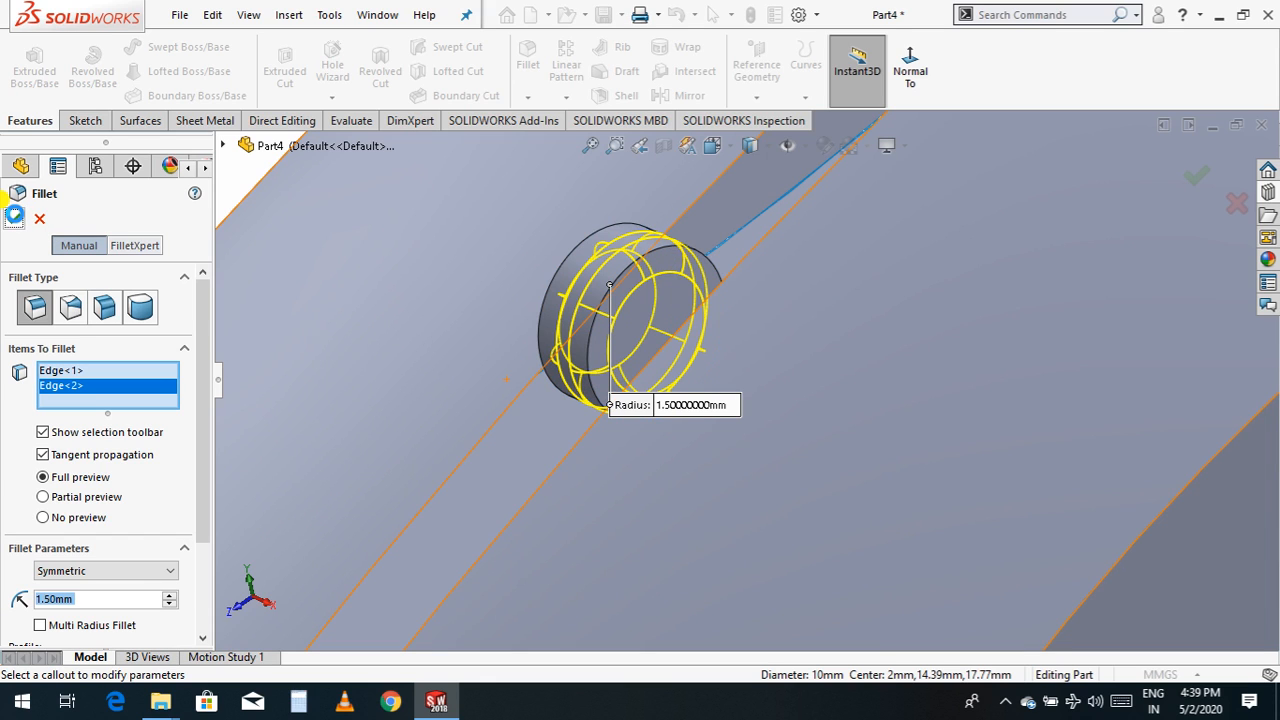
left_click(15, 215)
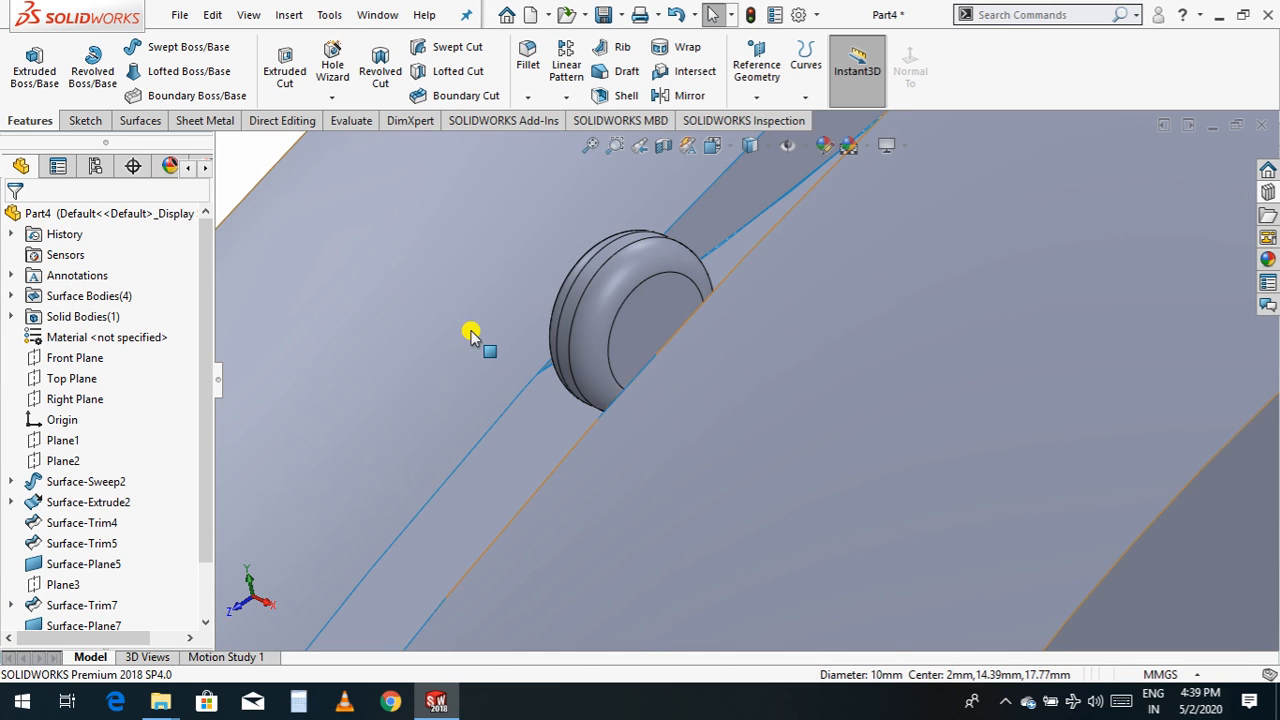
key("f")
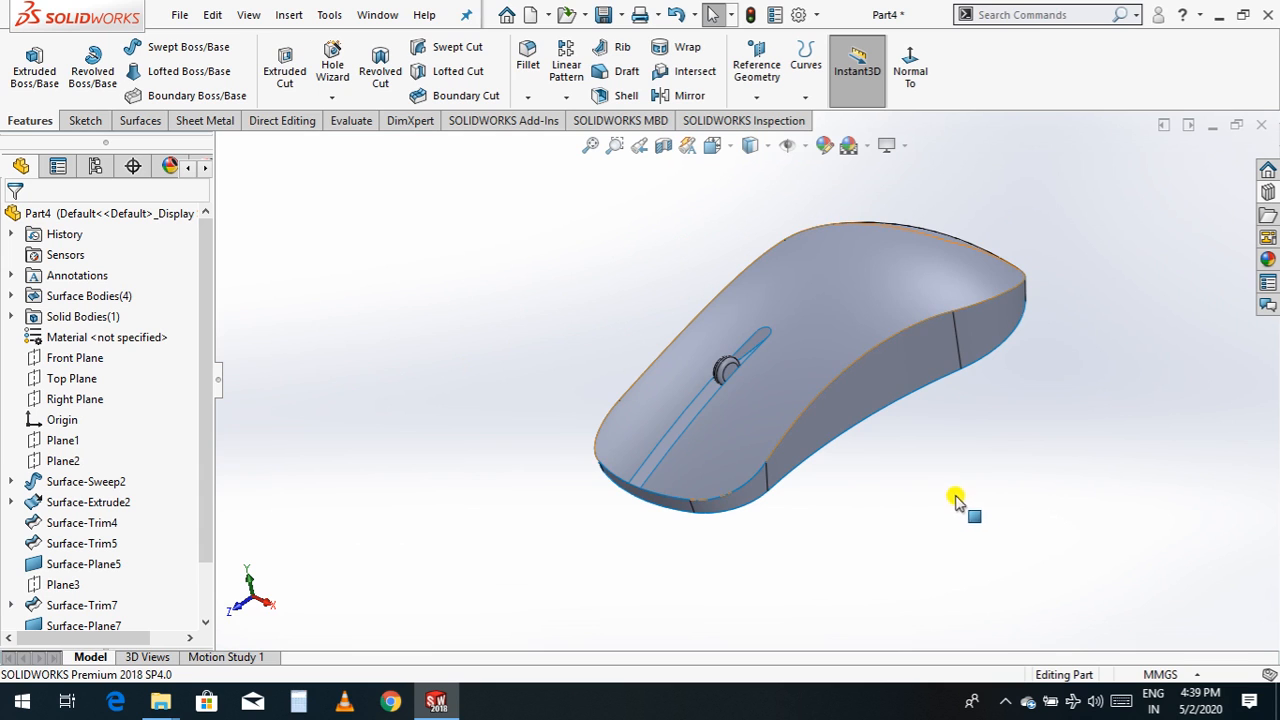
scroll(775, 150, "down", 1)
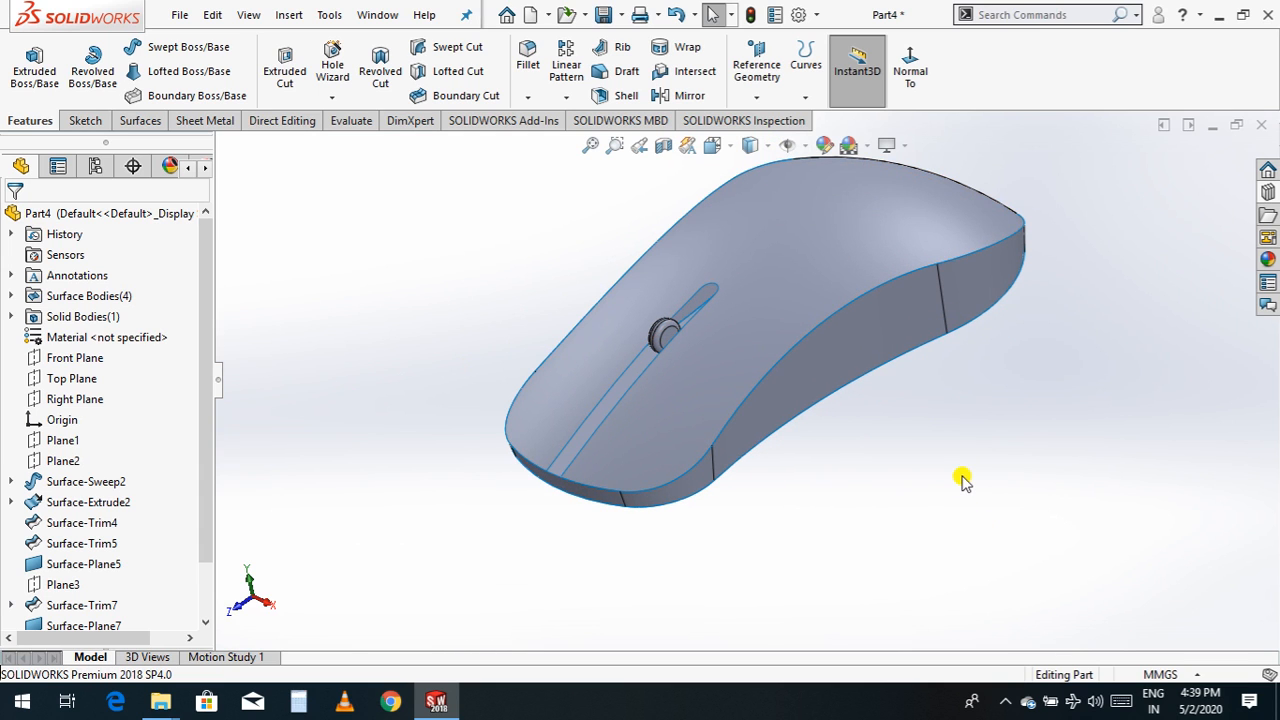
right_click(905, 518)
left_click(966, 511)
mouse_move(966, 511)
left_mouse_down()
mouse_move(1034, 551)
mouse_move(1011, 494)
mouse_move(960, 451)
mouse_move(949, 480)
mouse_move(974, 492)
left_mouse_up()
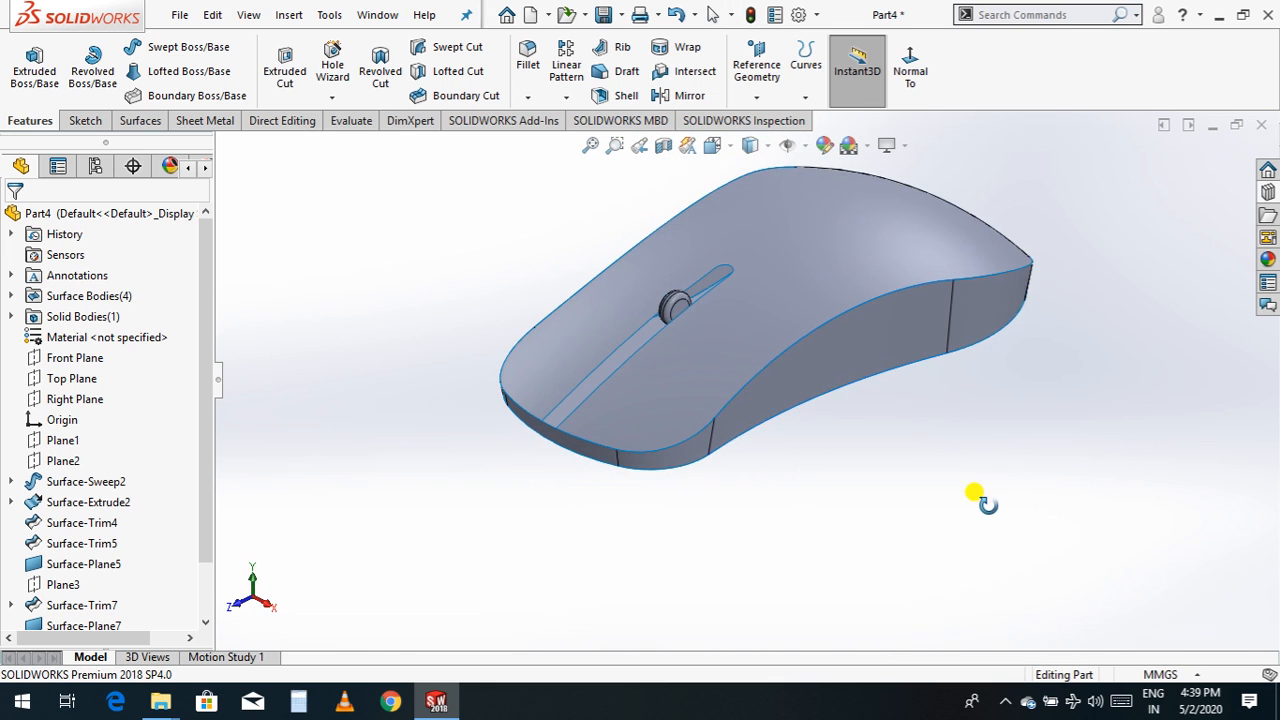
scroll(737, 447, "down", 3)
key("Escape")
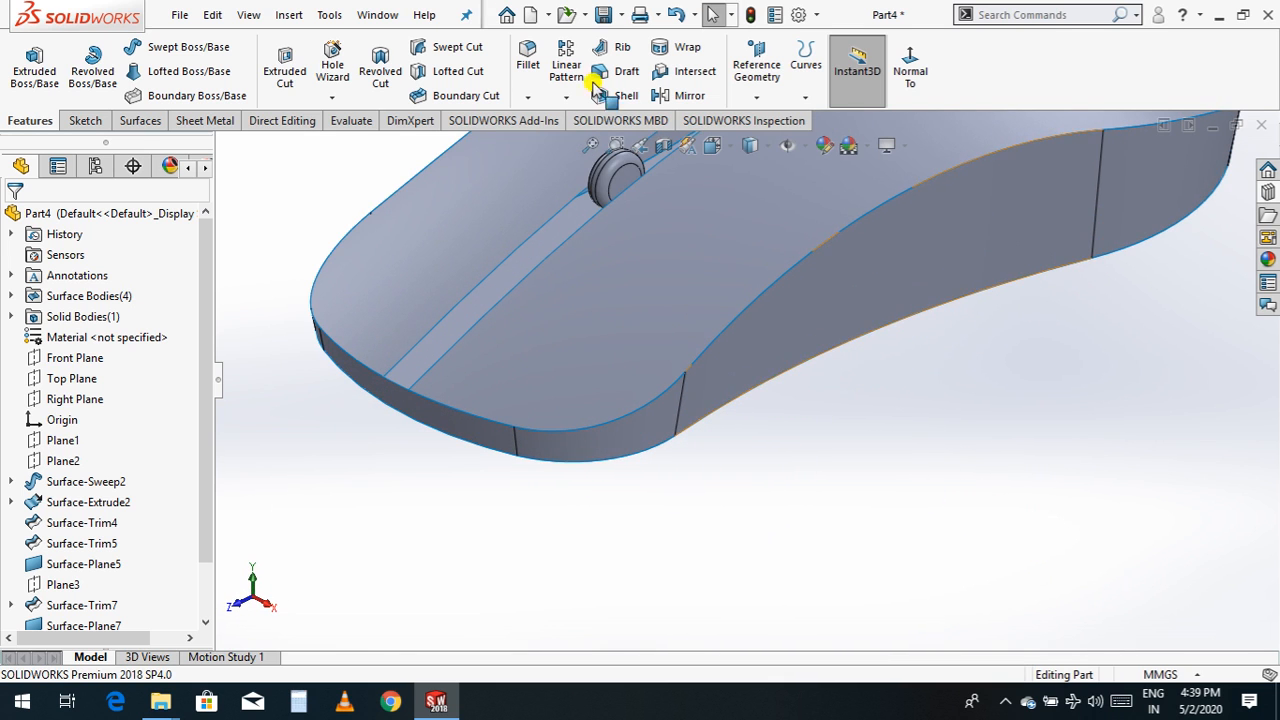
left_click(140, 120)
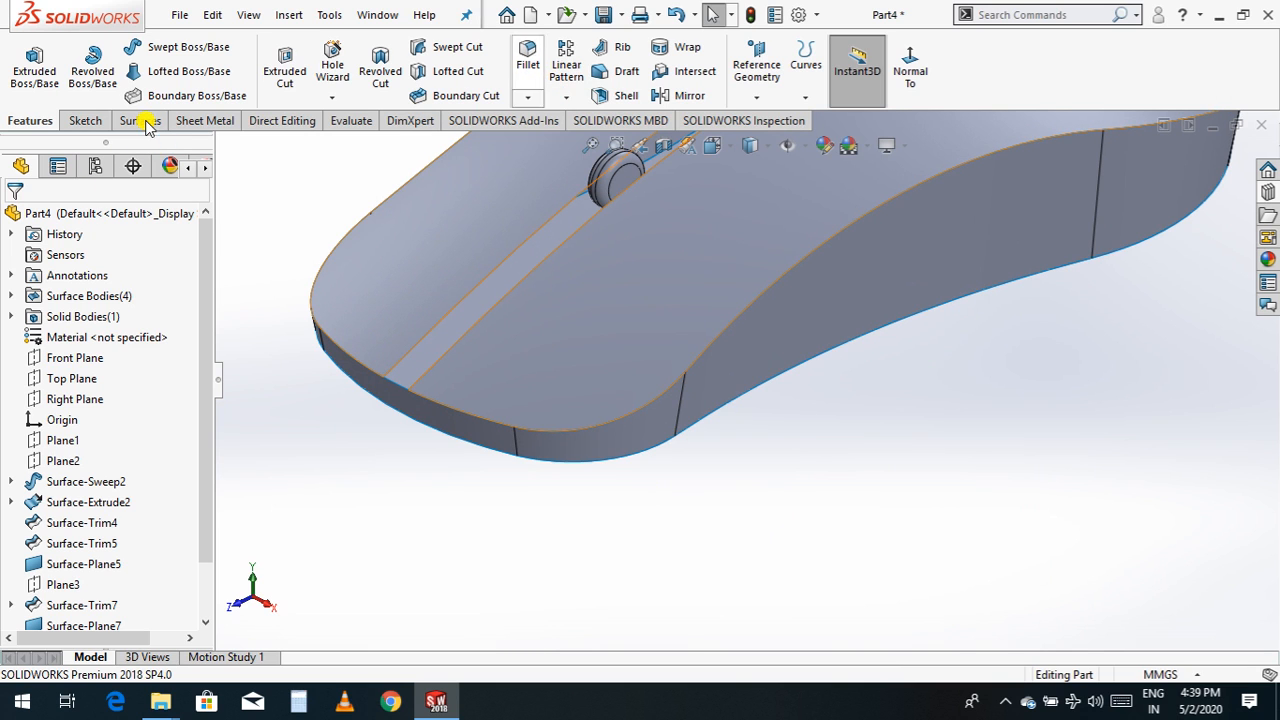
left_click(524, 88)
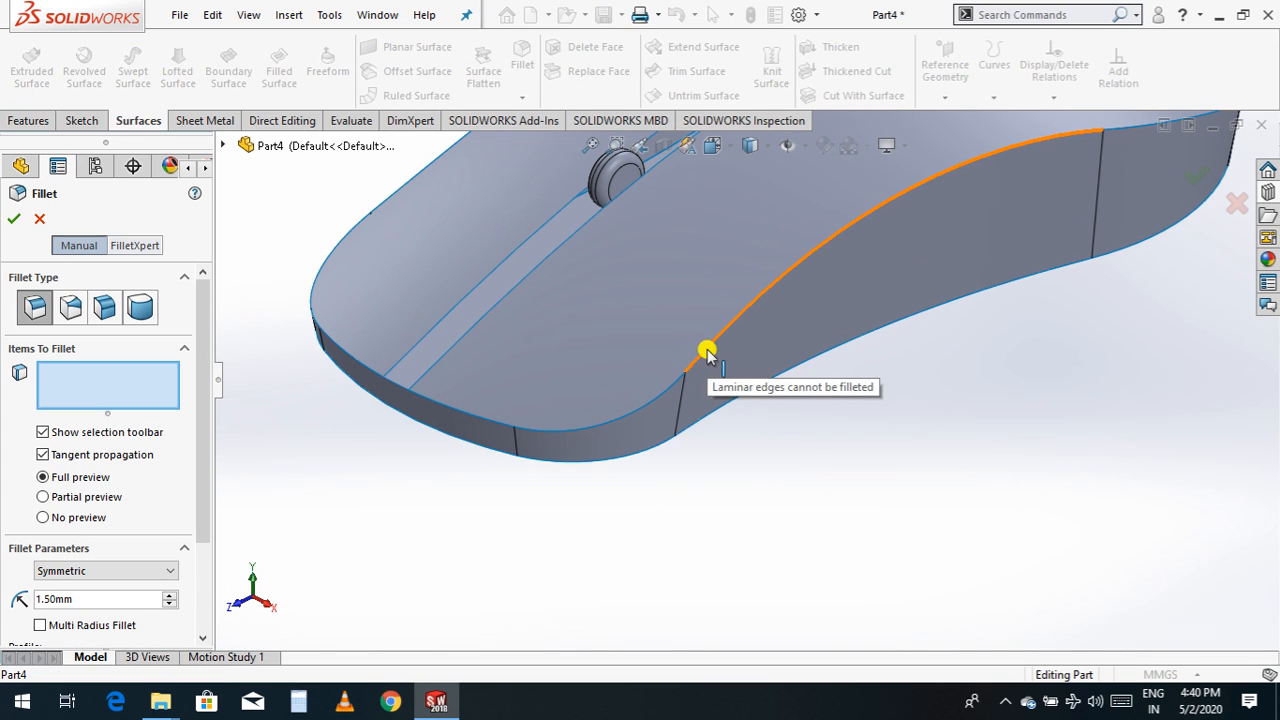
scroll(743, 457, "up", 5)
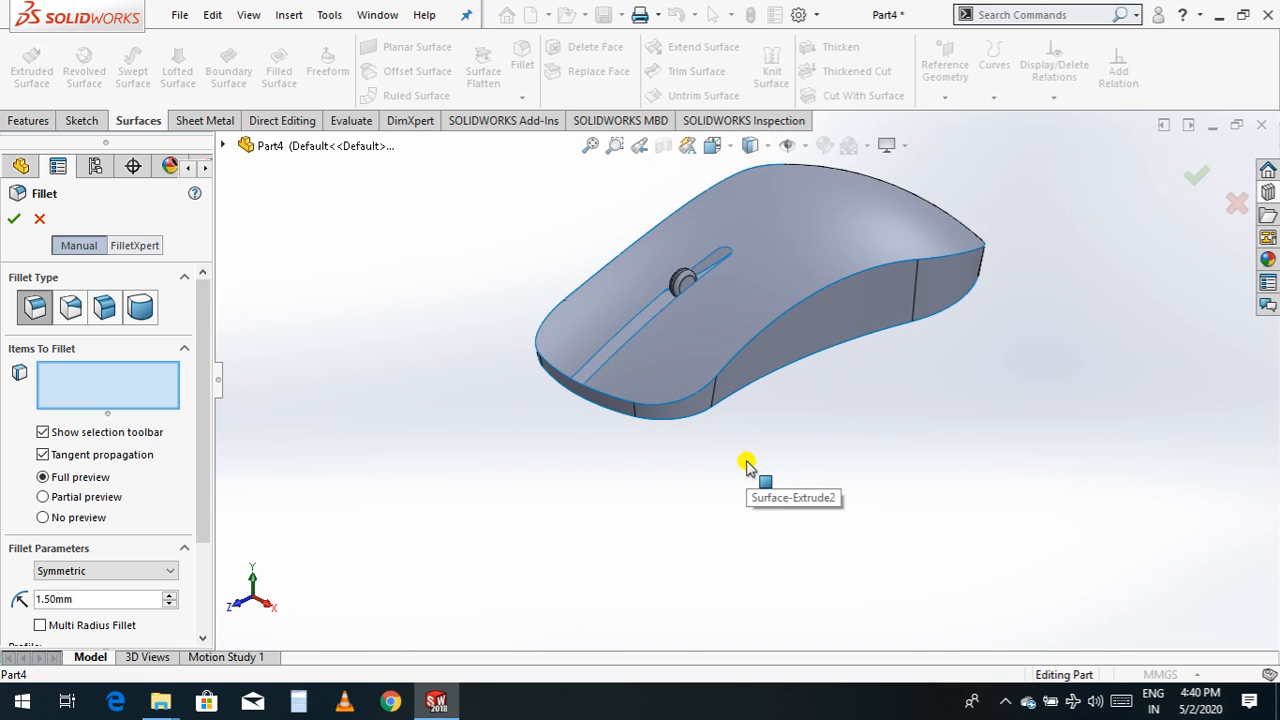
scroll(722, 405, "down", 4)
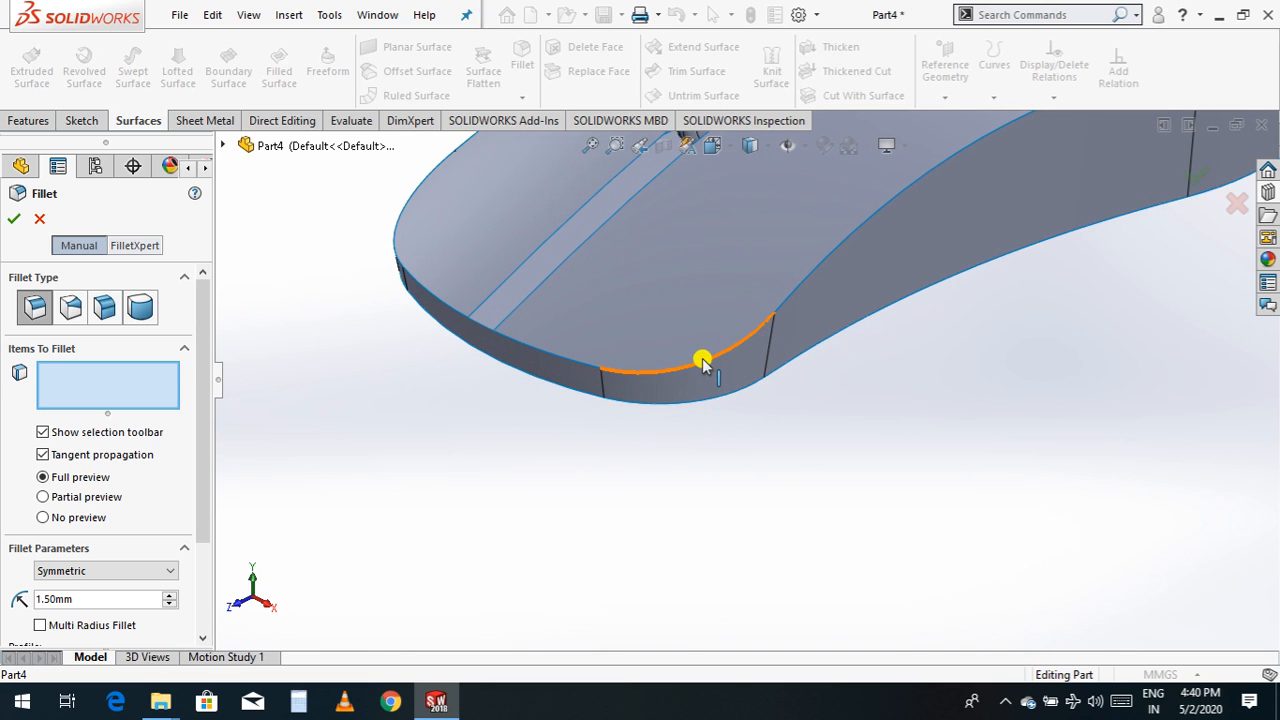
left_click(38, 217)
- Knit the mouse's top surface and its side wall surface into one surface body
key("f")
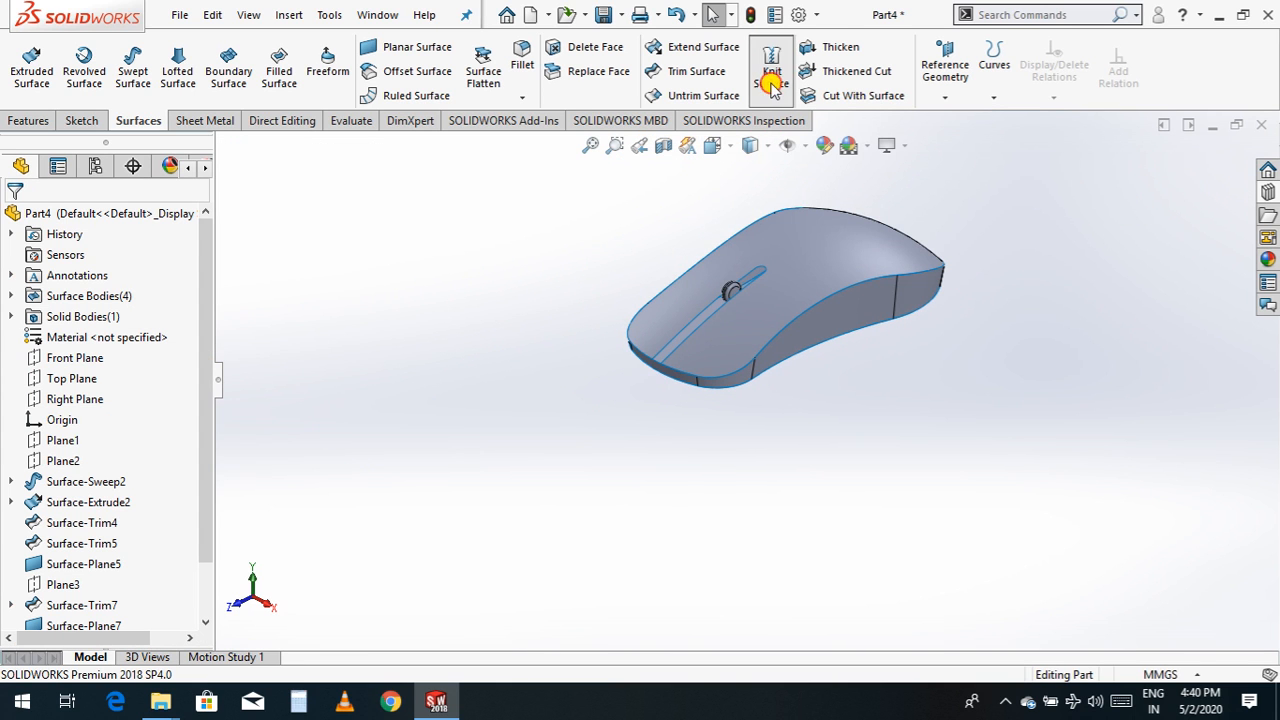
left_click(771, 68)
left_click(770, 298)
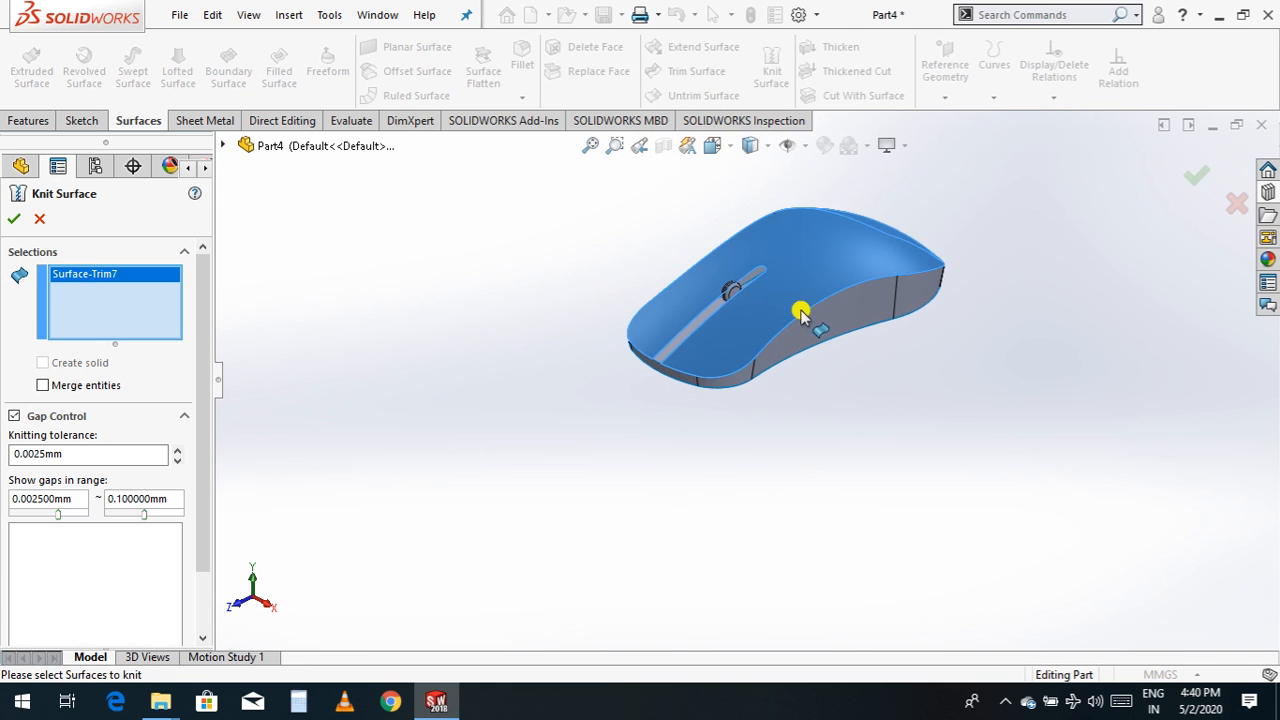
left_click(829, 320)
scroll(677, 403, "down", 2)
scroll(677, 403, "down", 3)
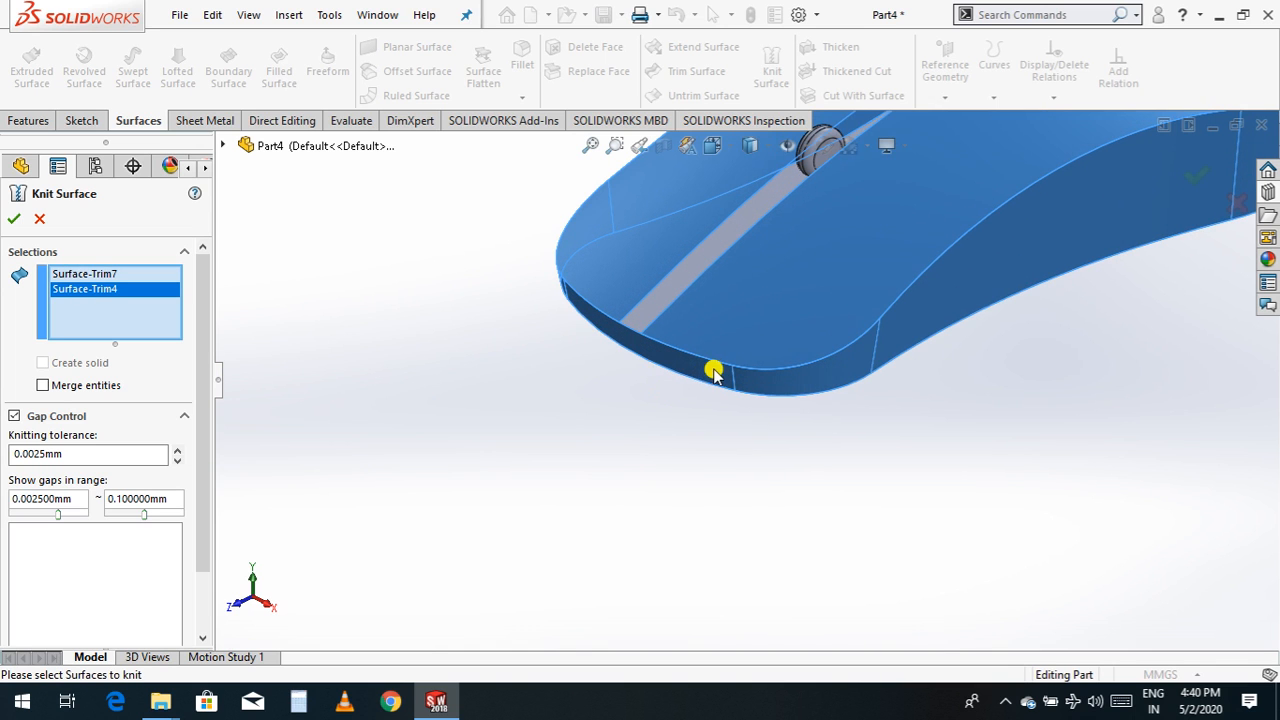
left_click(13, 222)
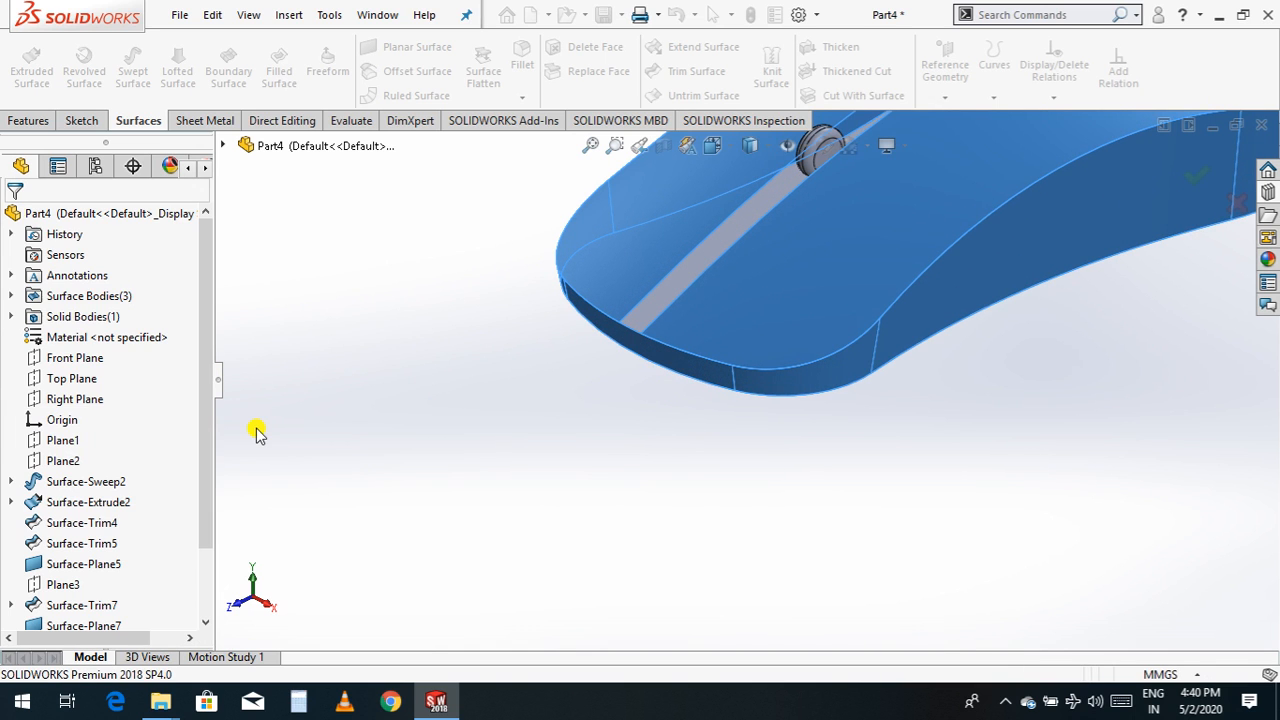
key("f")
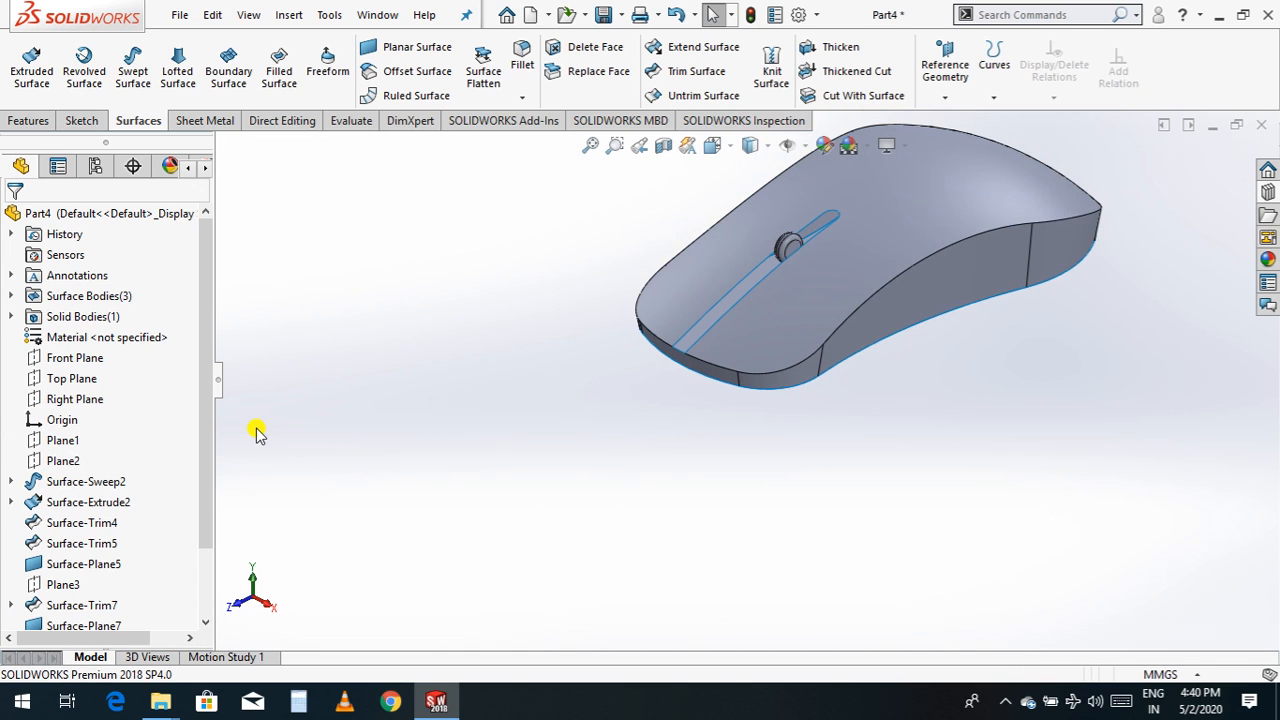
- Try to fillet the edge between the mouse's top surface and side wall with a 10 mm radius and tangent propagation
left_click(523, 98)
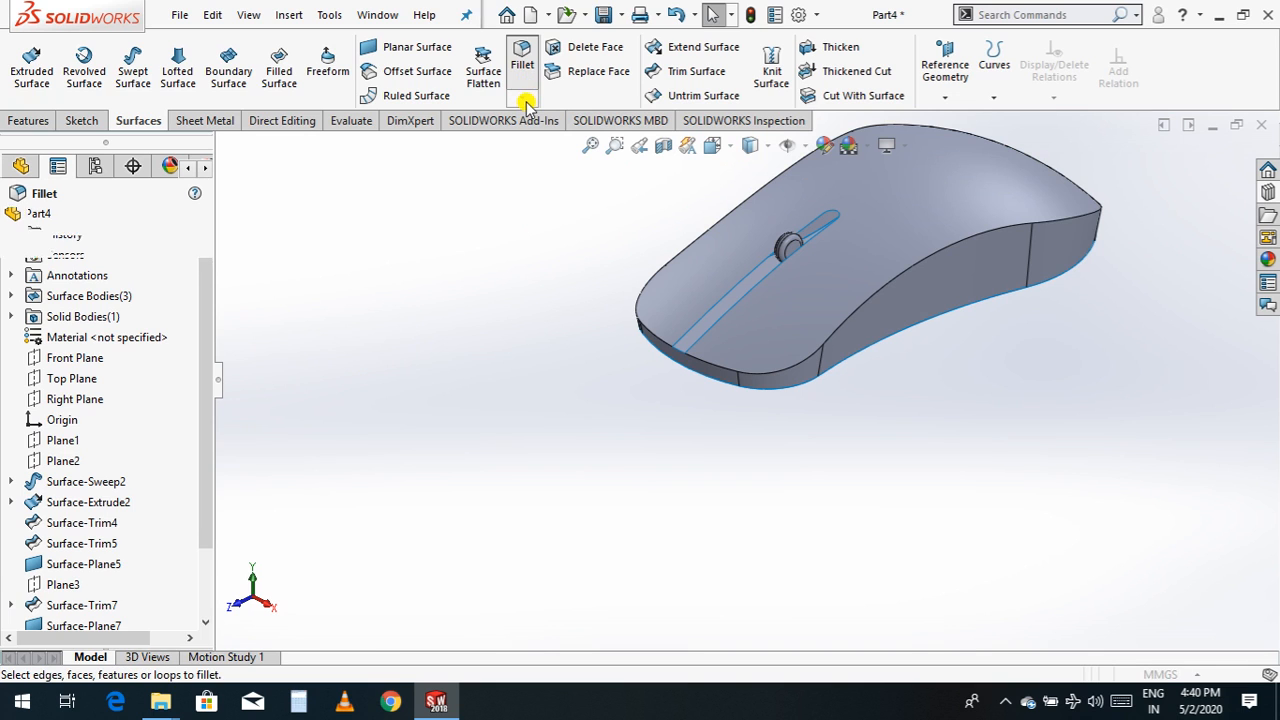
left_click(843, 323)
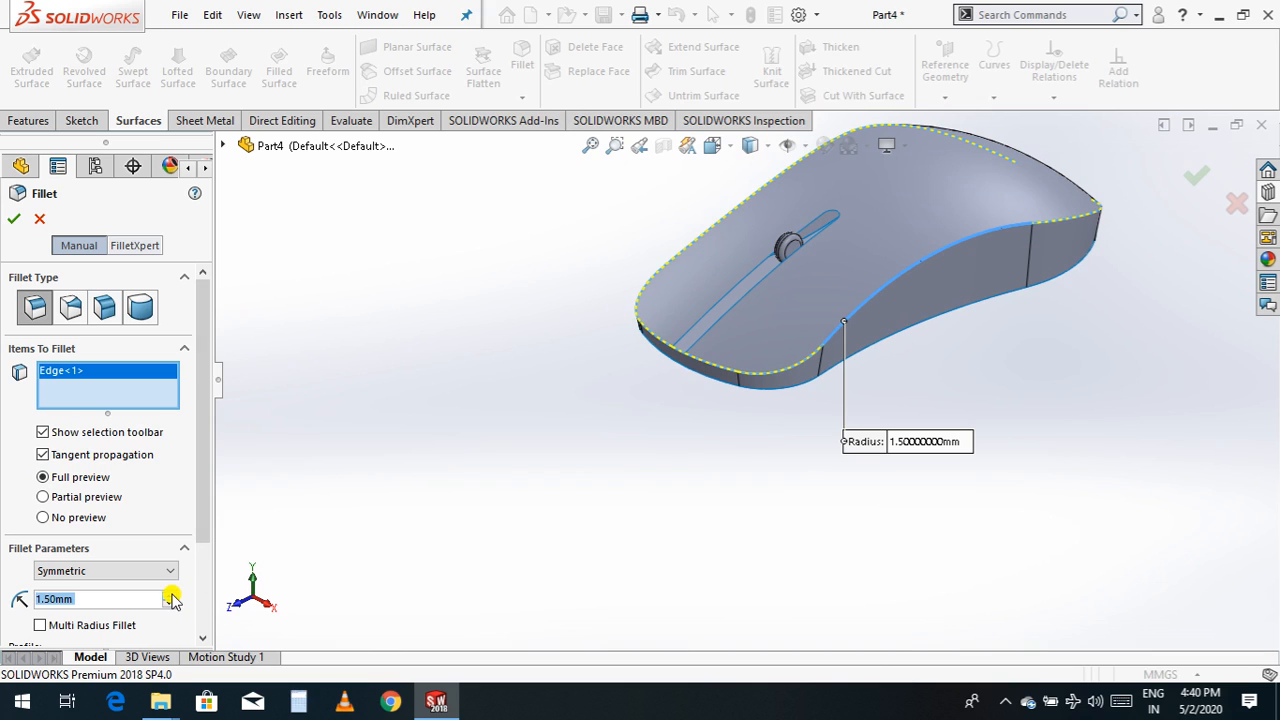
type("10")
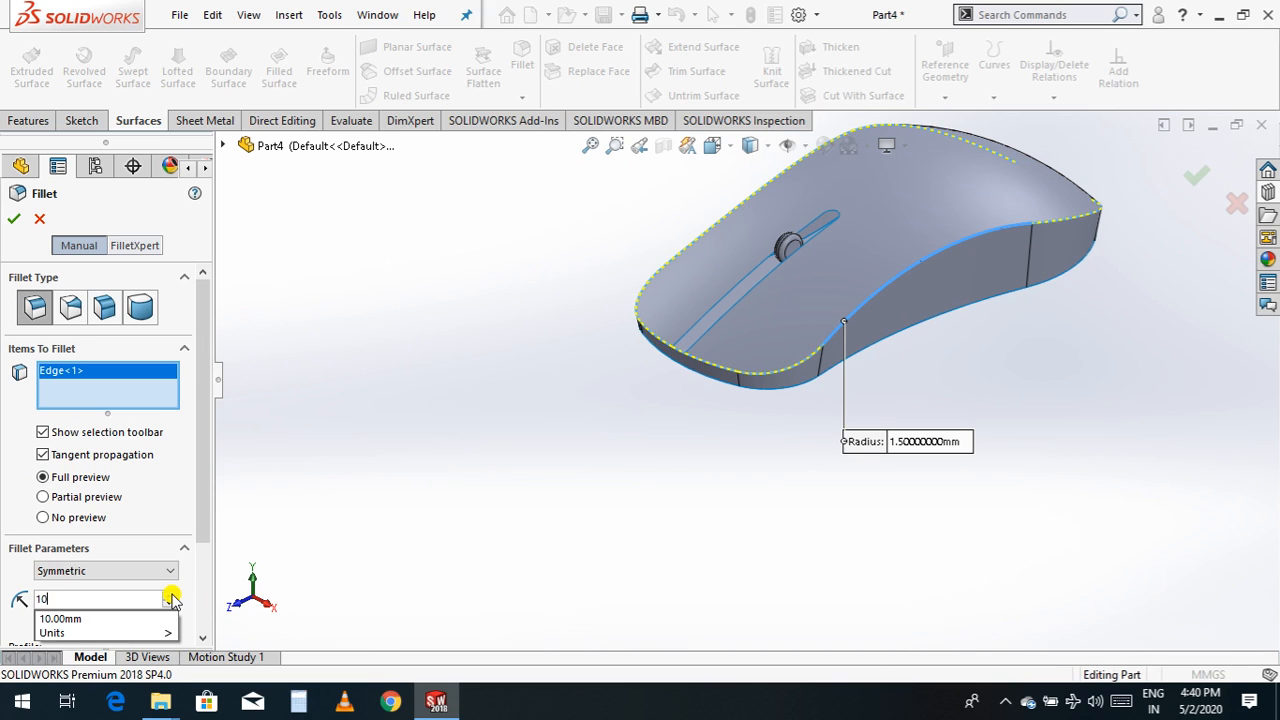
key("Return")
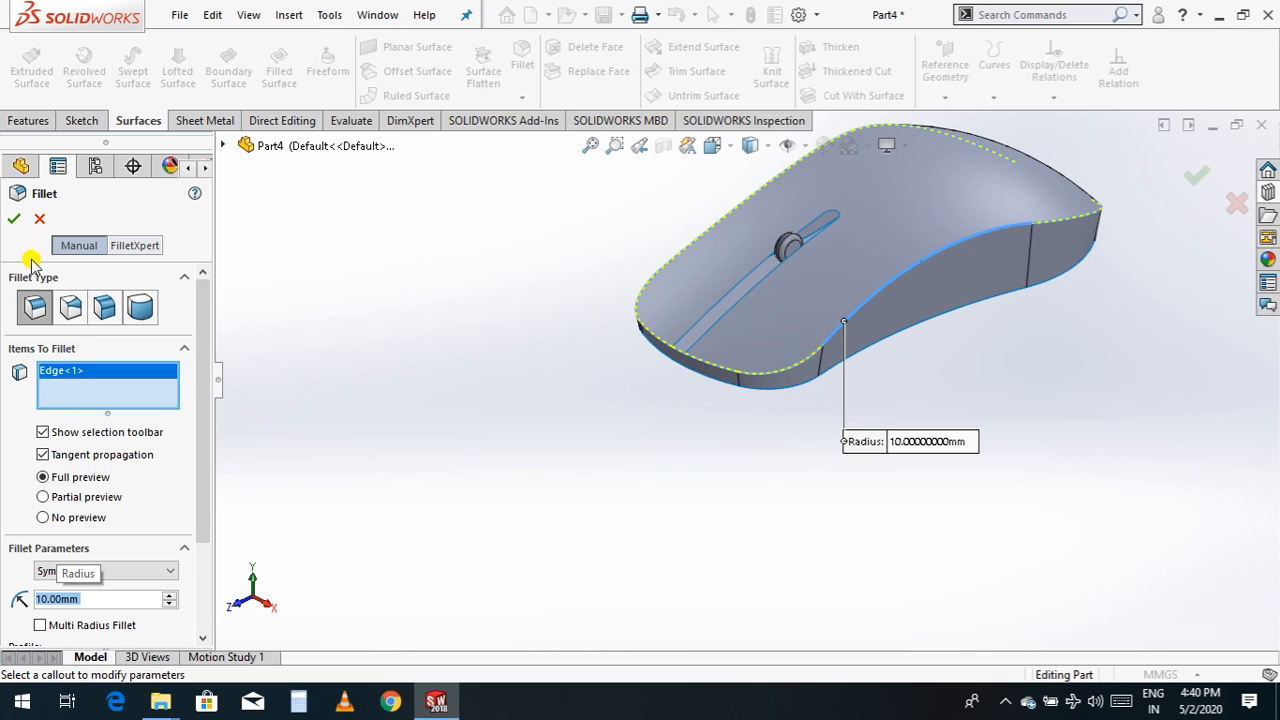
left_click(13, 219)
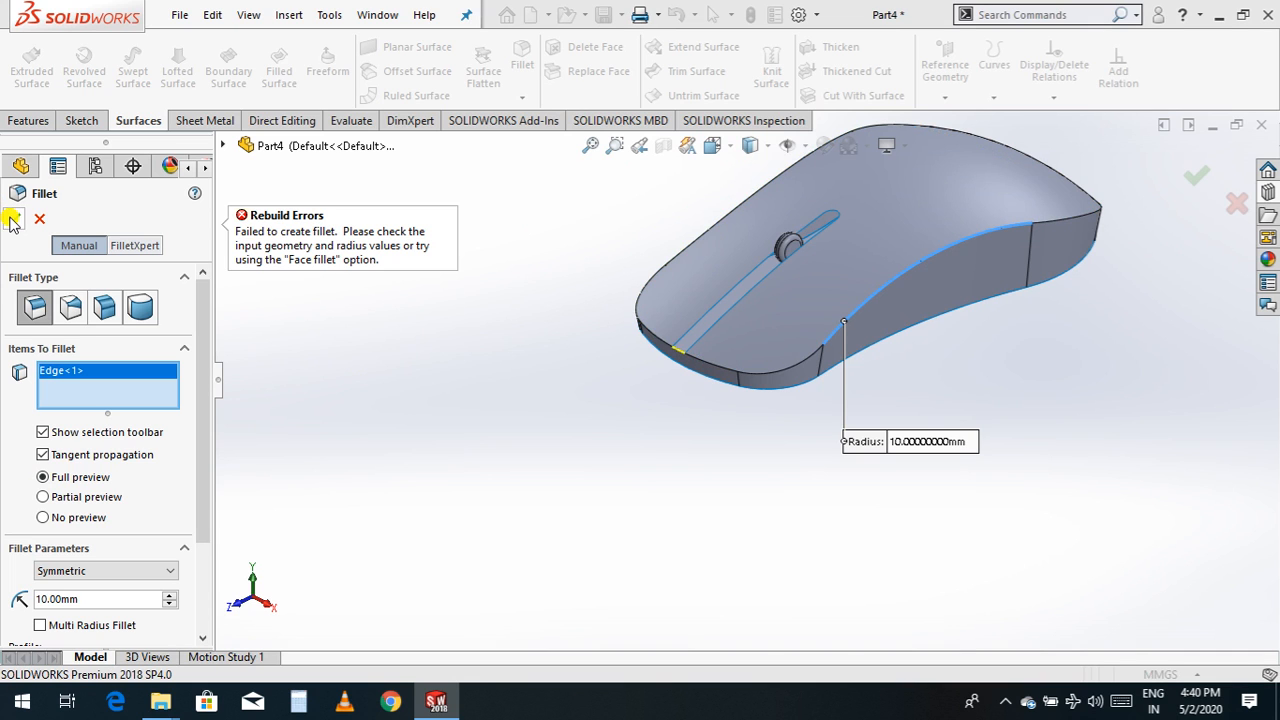
- Try to fillet the edge between the mouse's top surface and side wall with a 5 mm radius
double_click(81, 599)
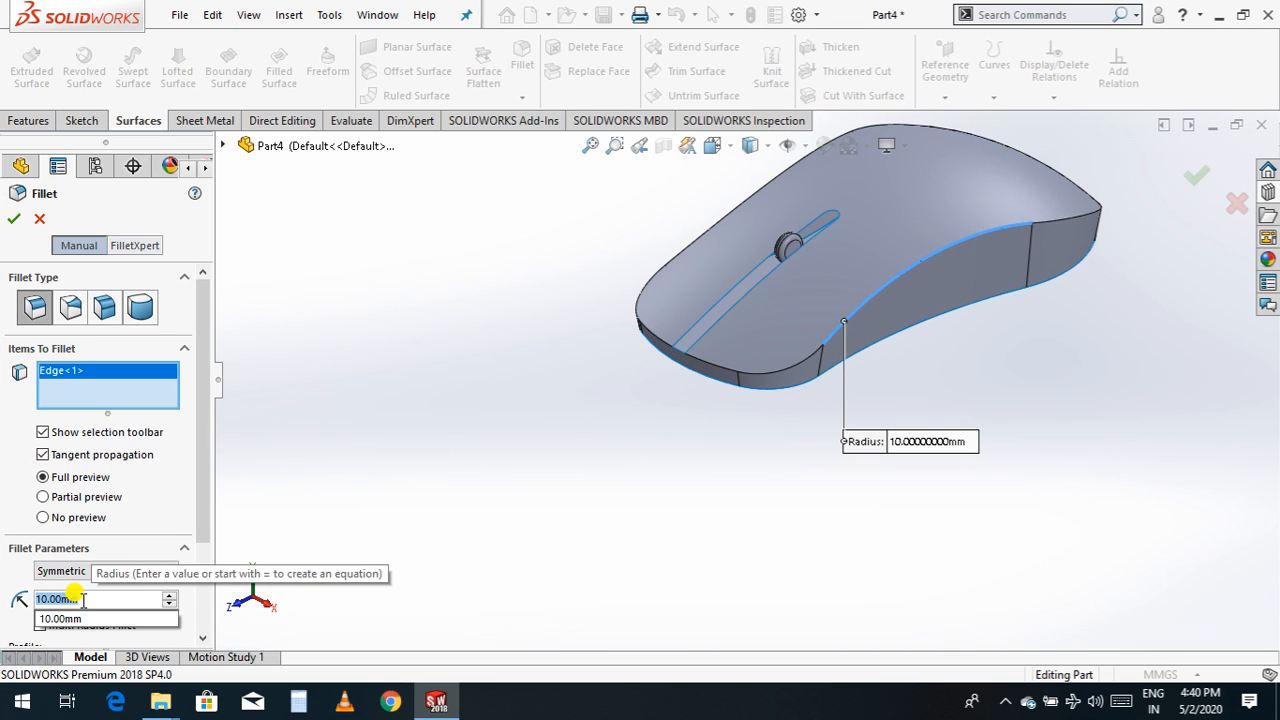
type("5")
key("Return")
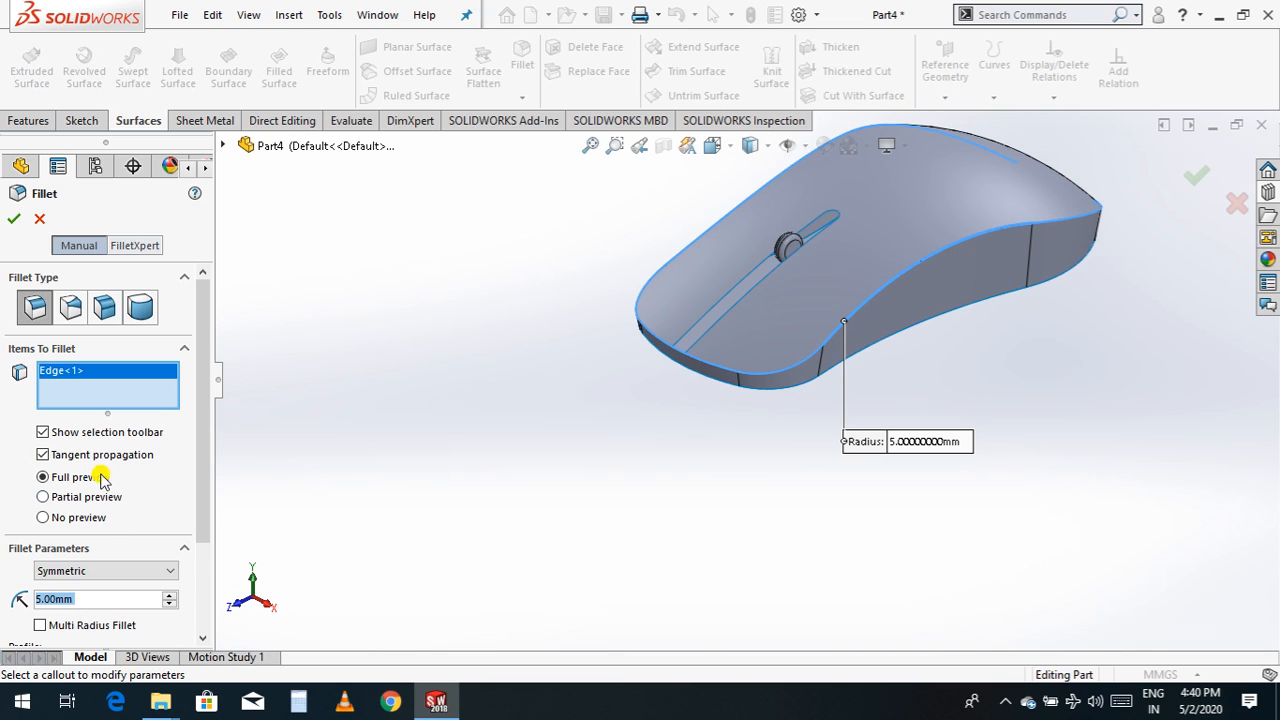
left_click(34, 302)
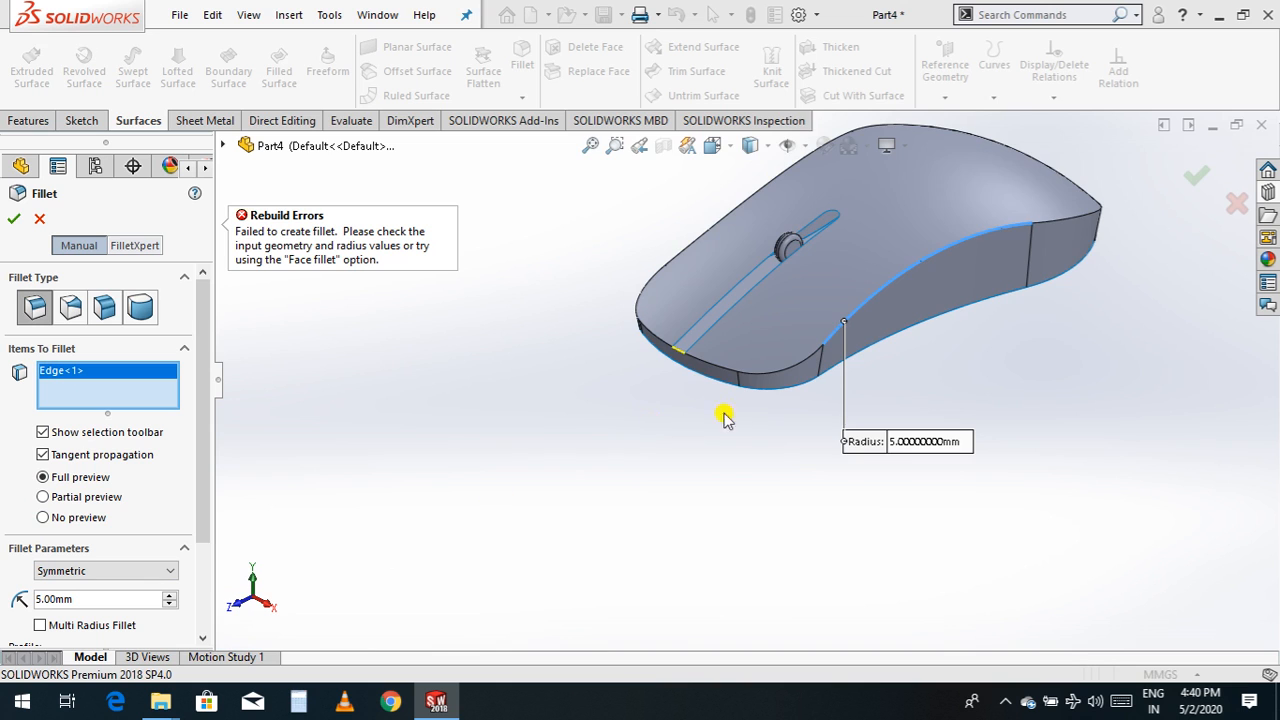
scroll(817, 340, "down", 5)
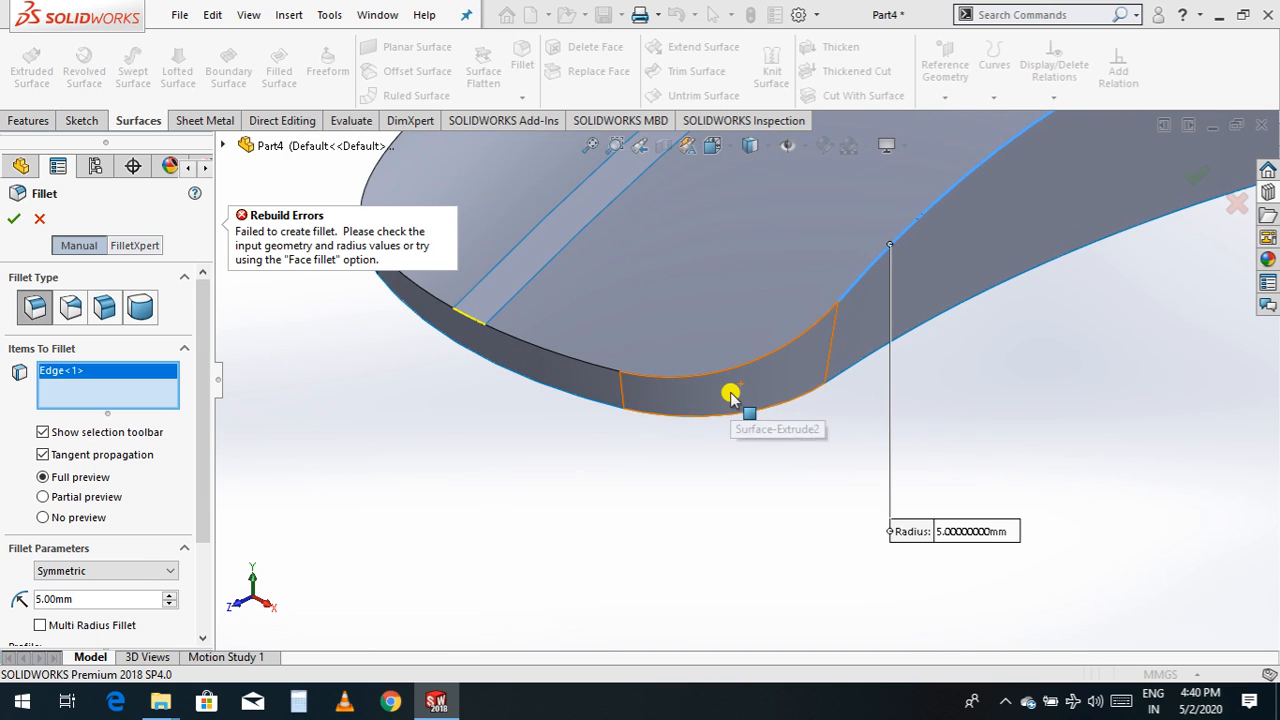
scroll(706, 452, "up", 4)
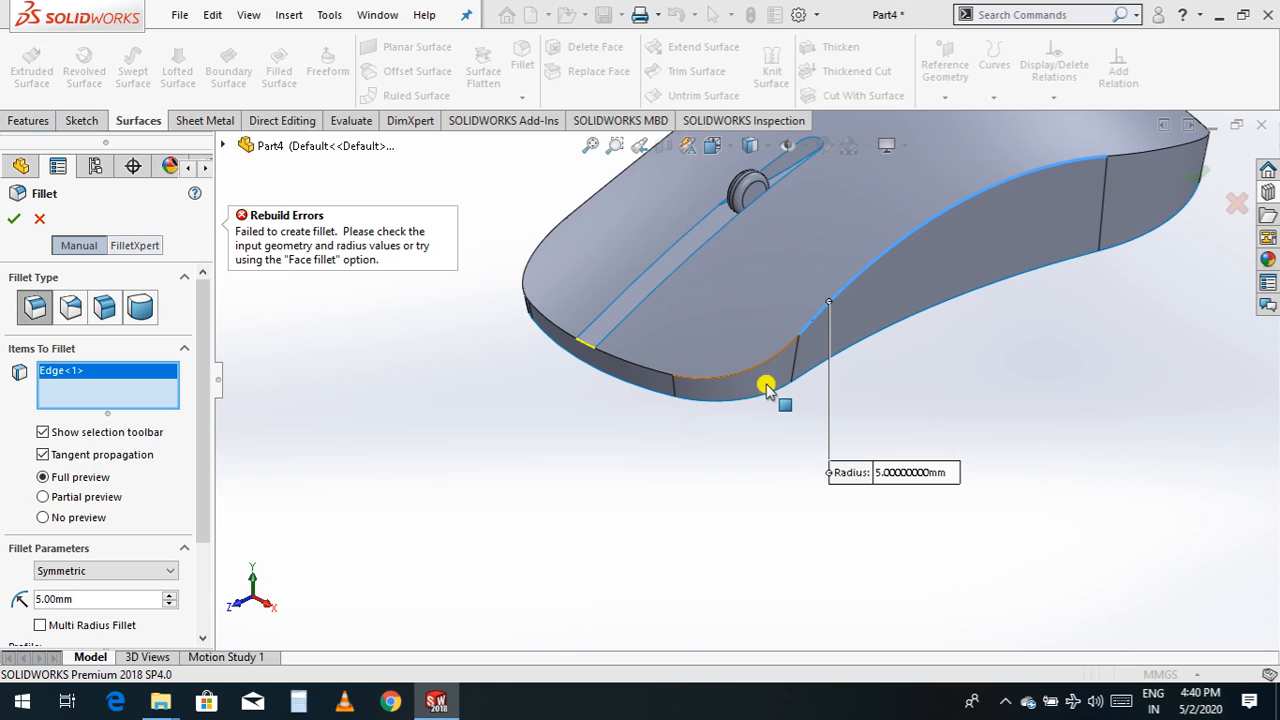
scroll(766, 385, "down", 4)
scroll(767, 393, "up", 3)
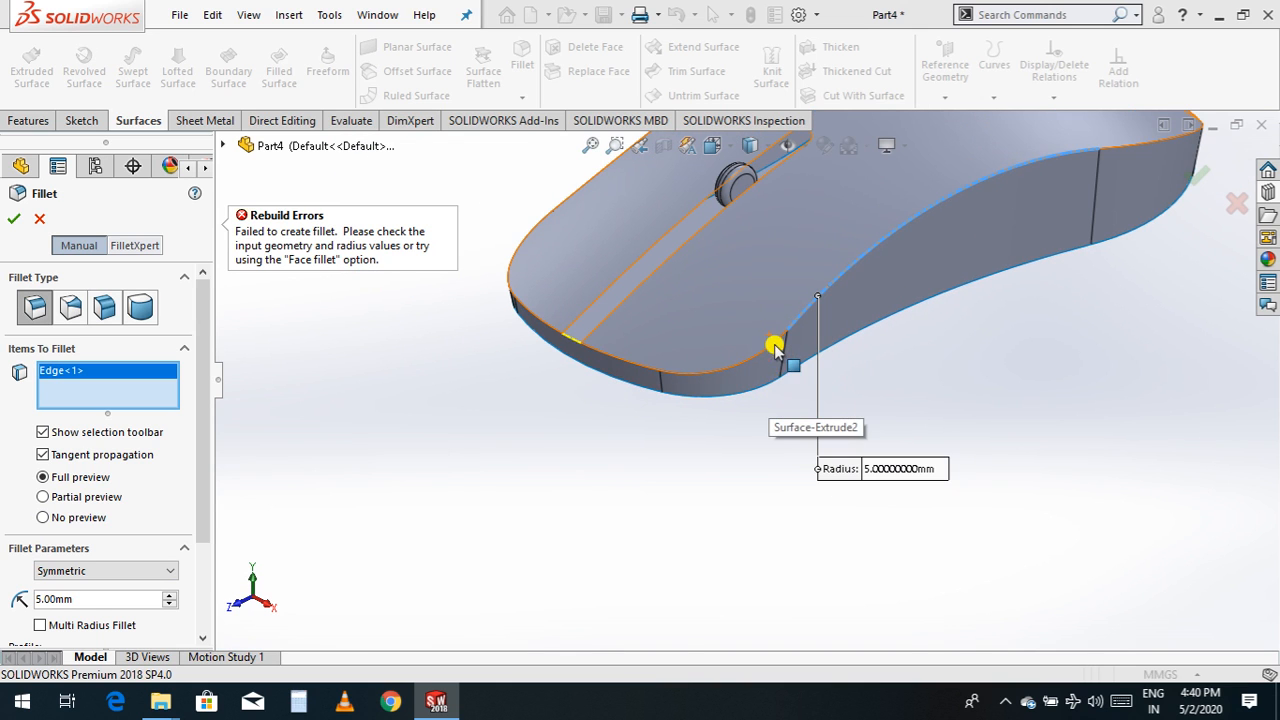
left_click(40, 219)
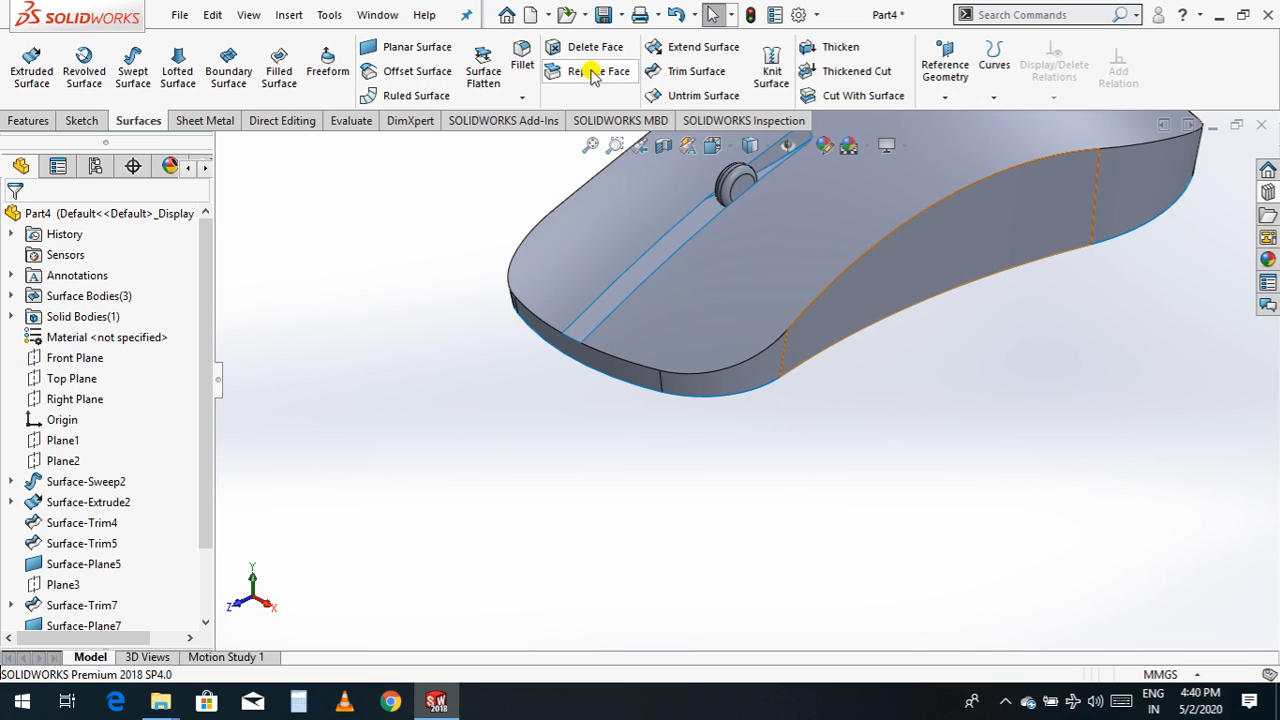
- Try to select the mouse's bottom perimeter edge for a 5 mm fillet
left_click(522, 60)
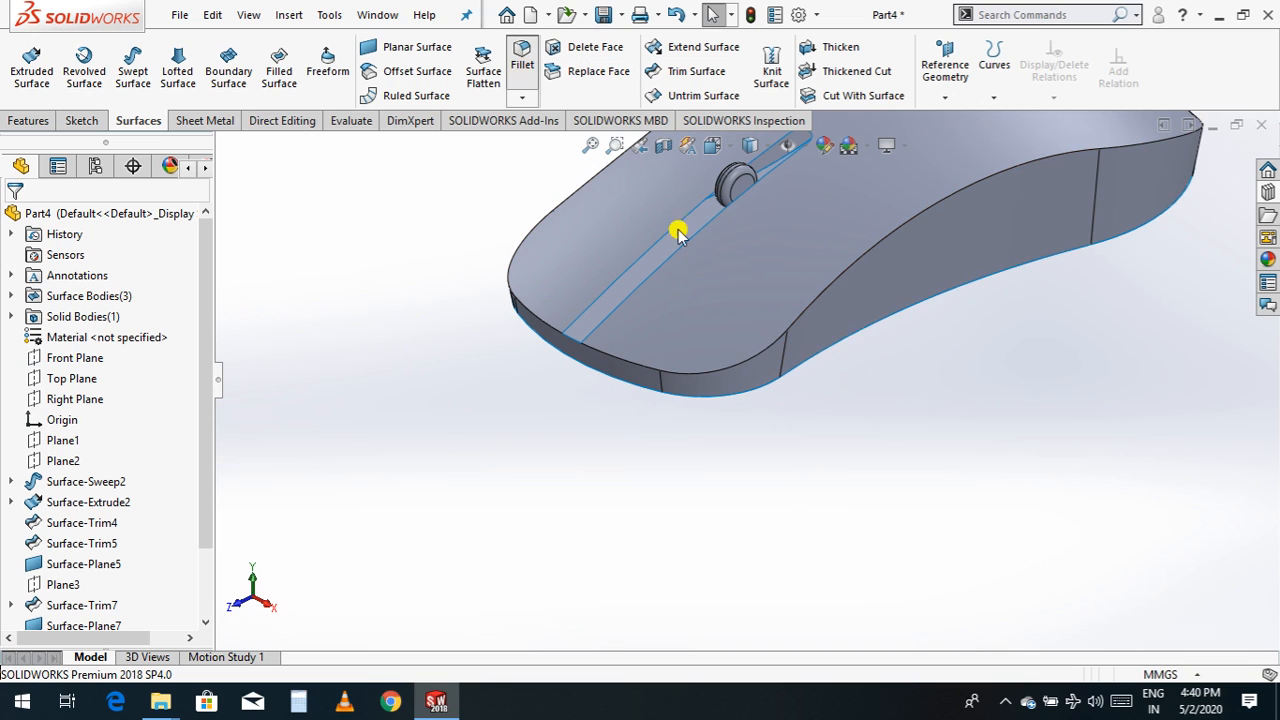
left_click(829, 347)
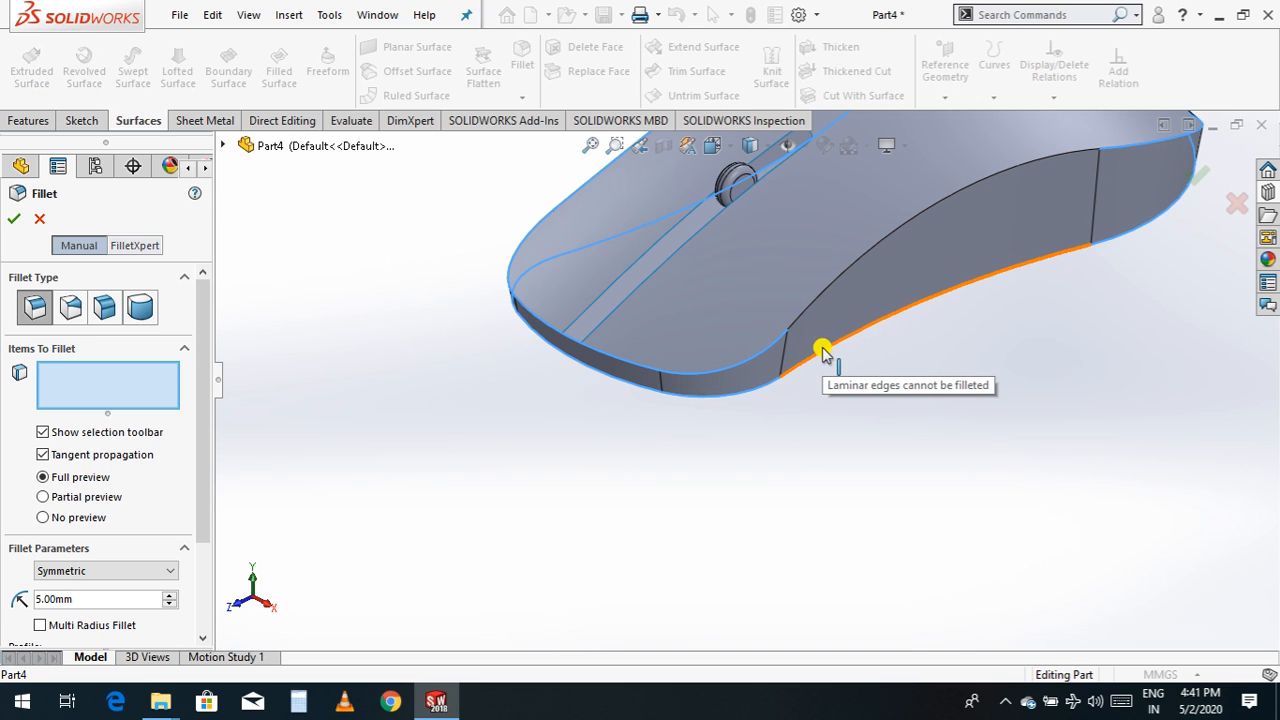
scroll(677, 534, "up", 3)
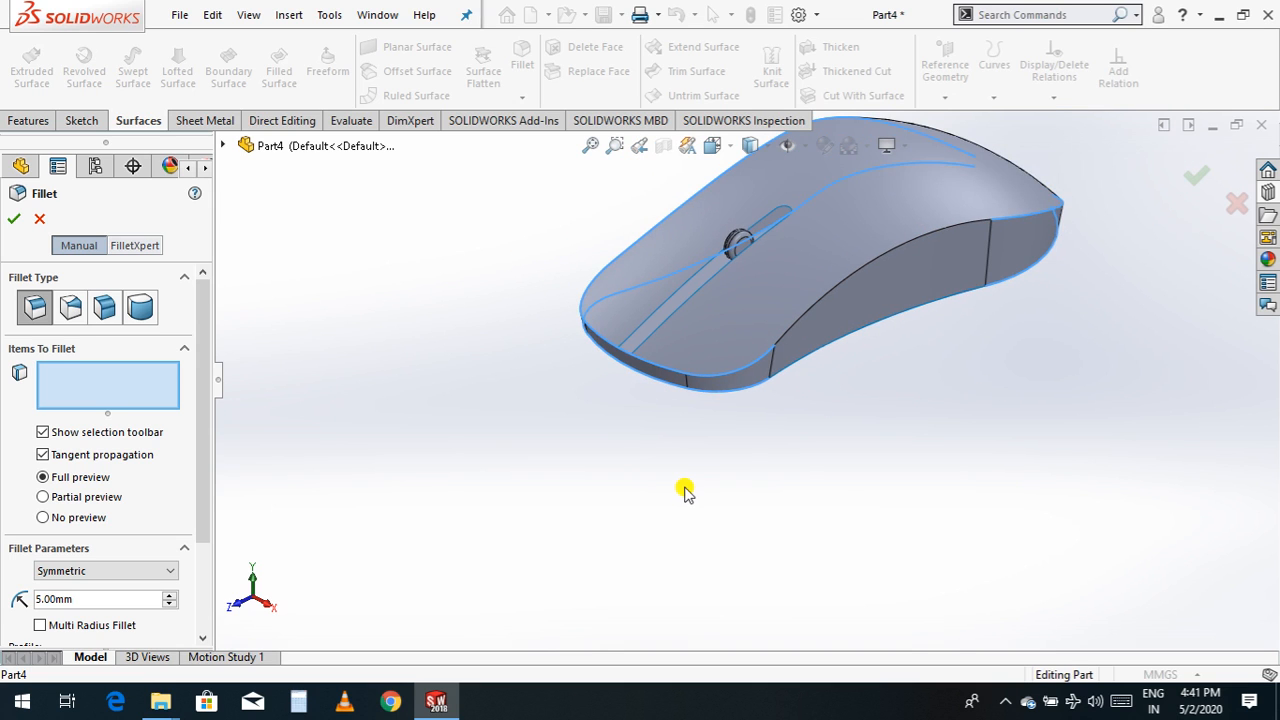
scroll(685, 492, "up", 2)
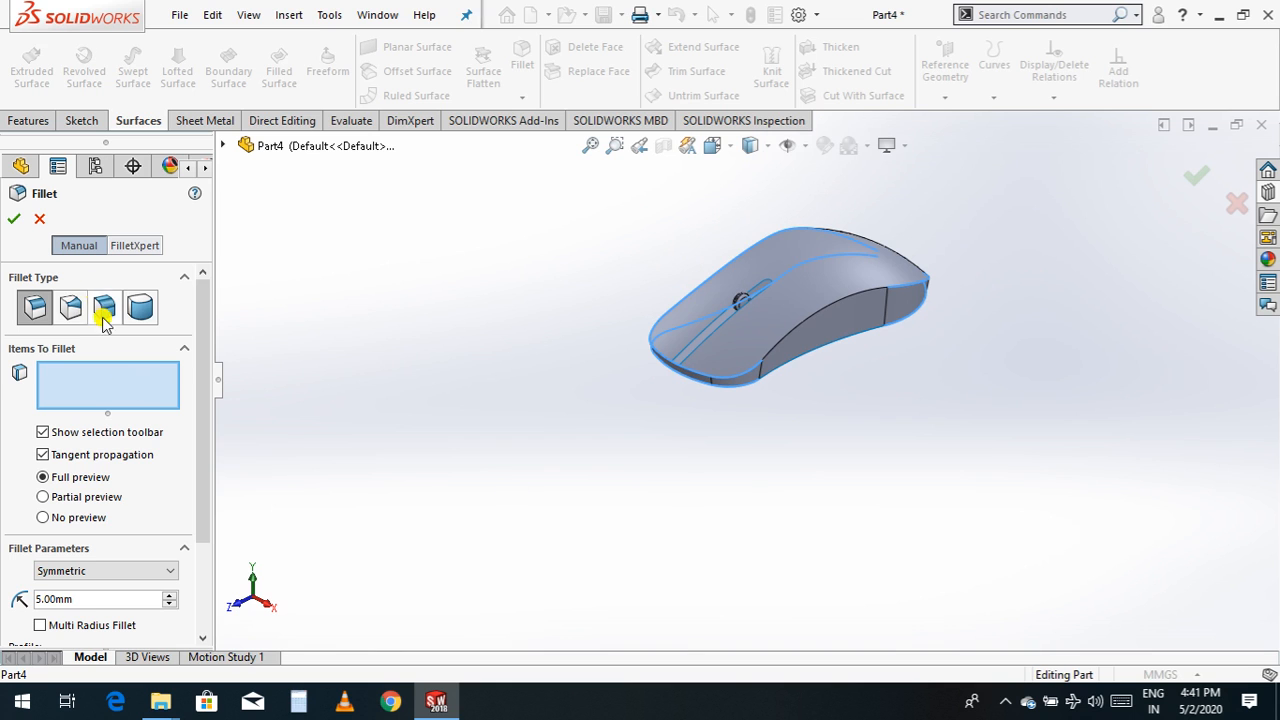
left_click(40, 216)
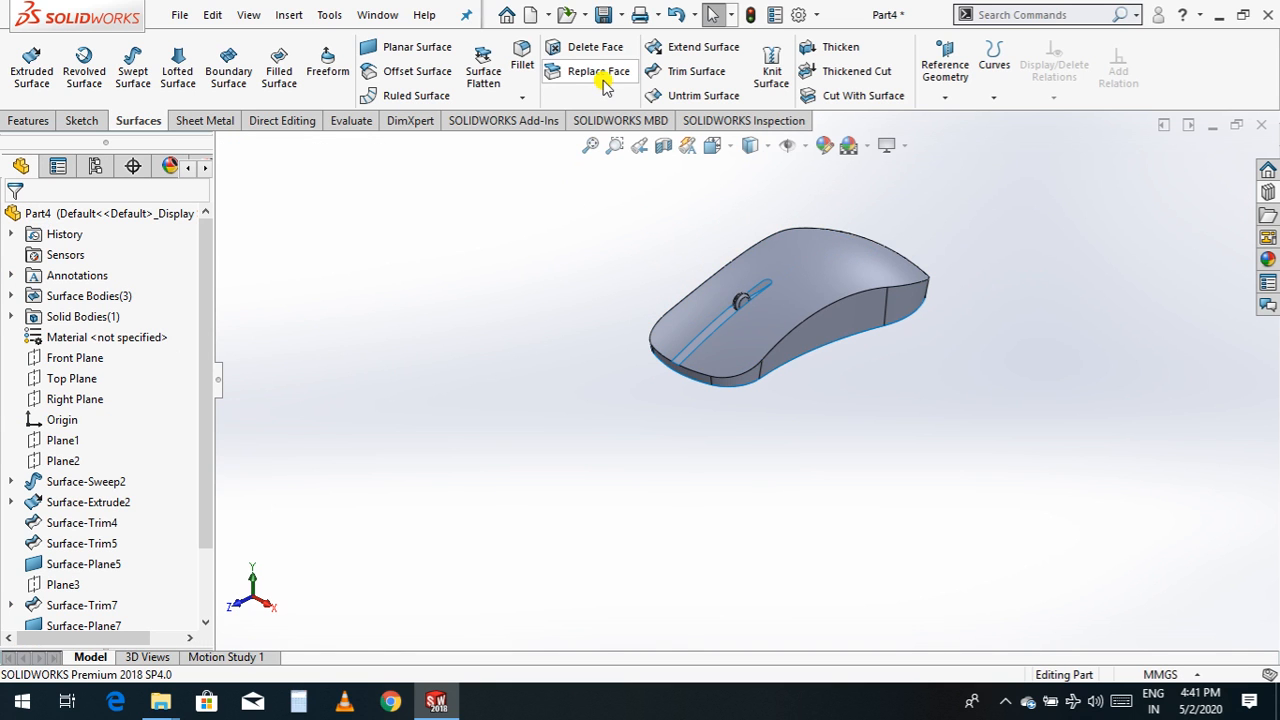
left_click(522, 52)
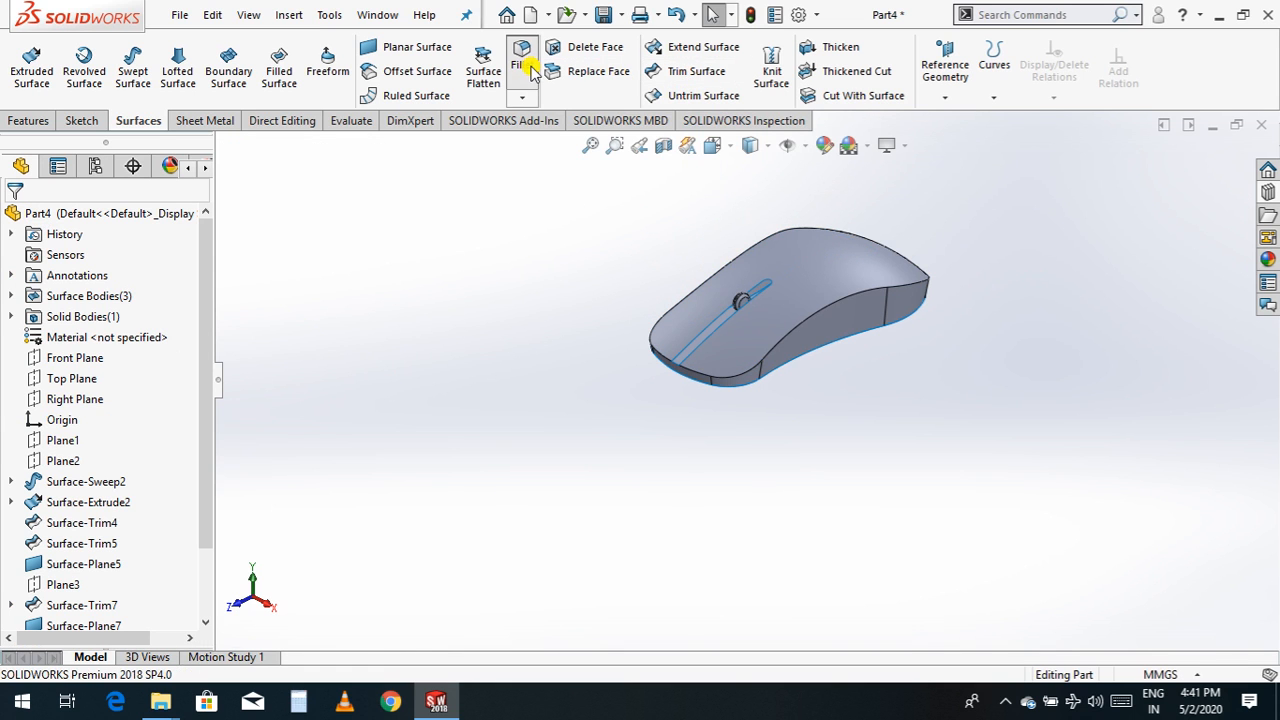
scroll(795, 386, "down", 3)
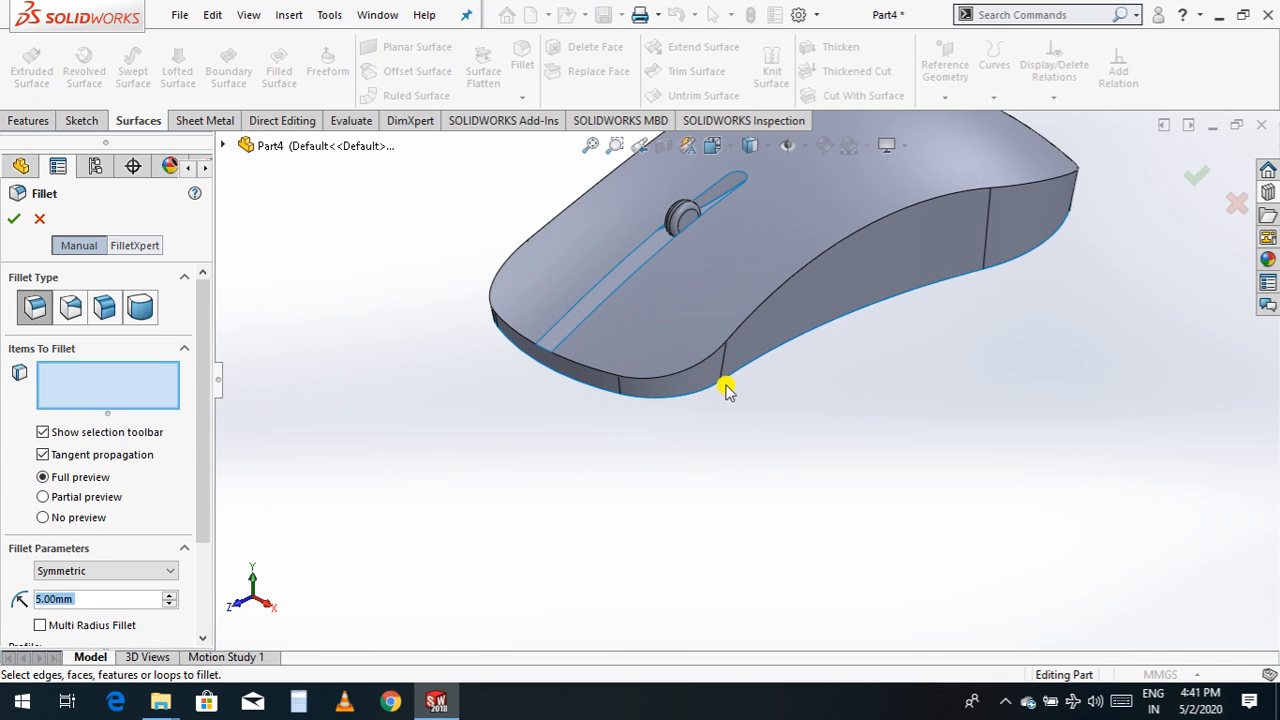
left_click(709, 388)
left_click(706, 390)
left_click(743, 369)
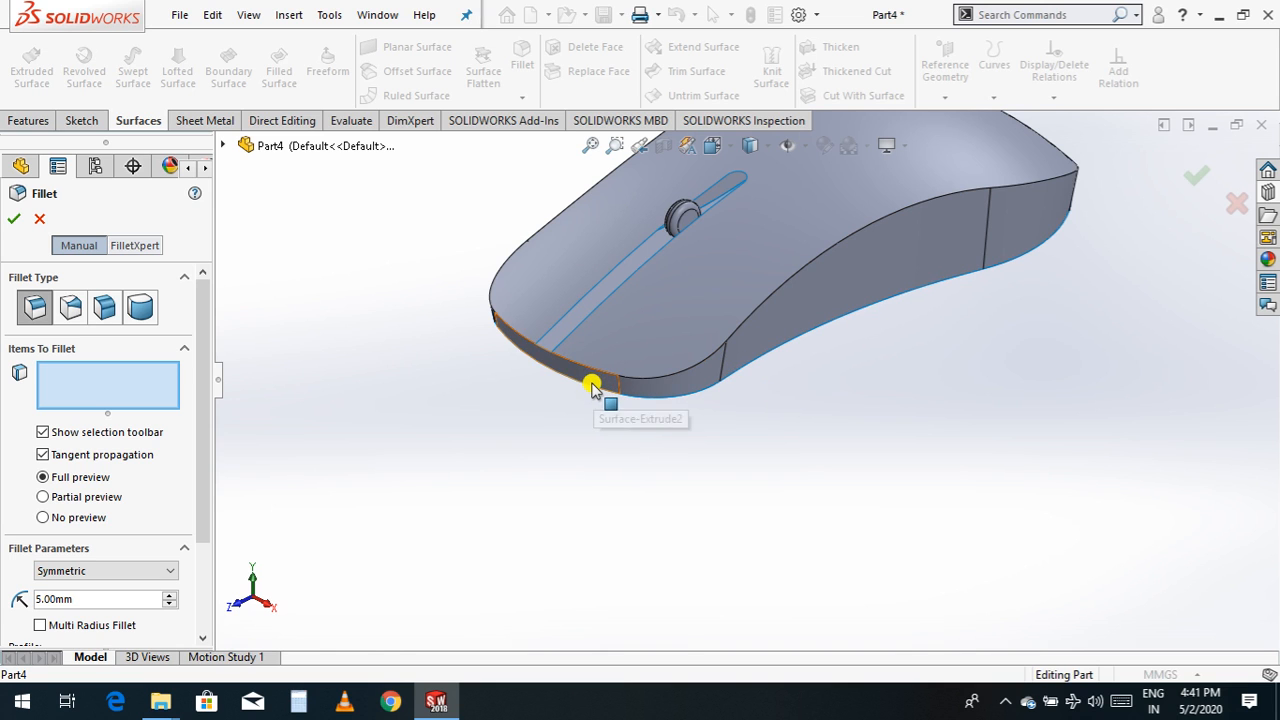
mouse_move(592, 390)
scroll(592, 390, "down", 2)
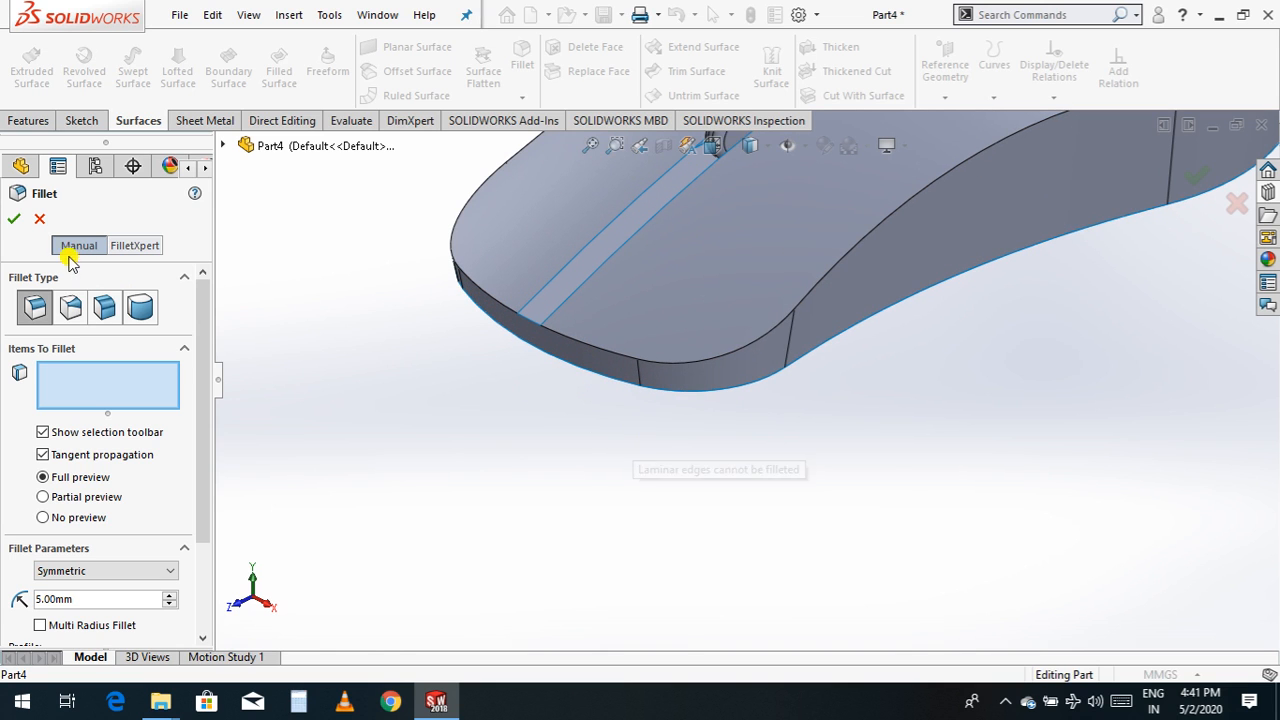
left_click(39, 219)
- Knit the mouse's flat bottom surface to the knitted top and side wall surface body
right_click(695, 510)
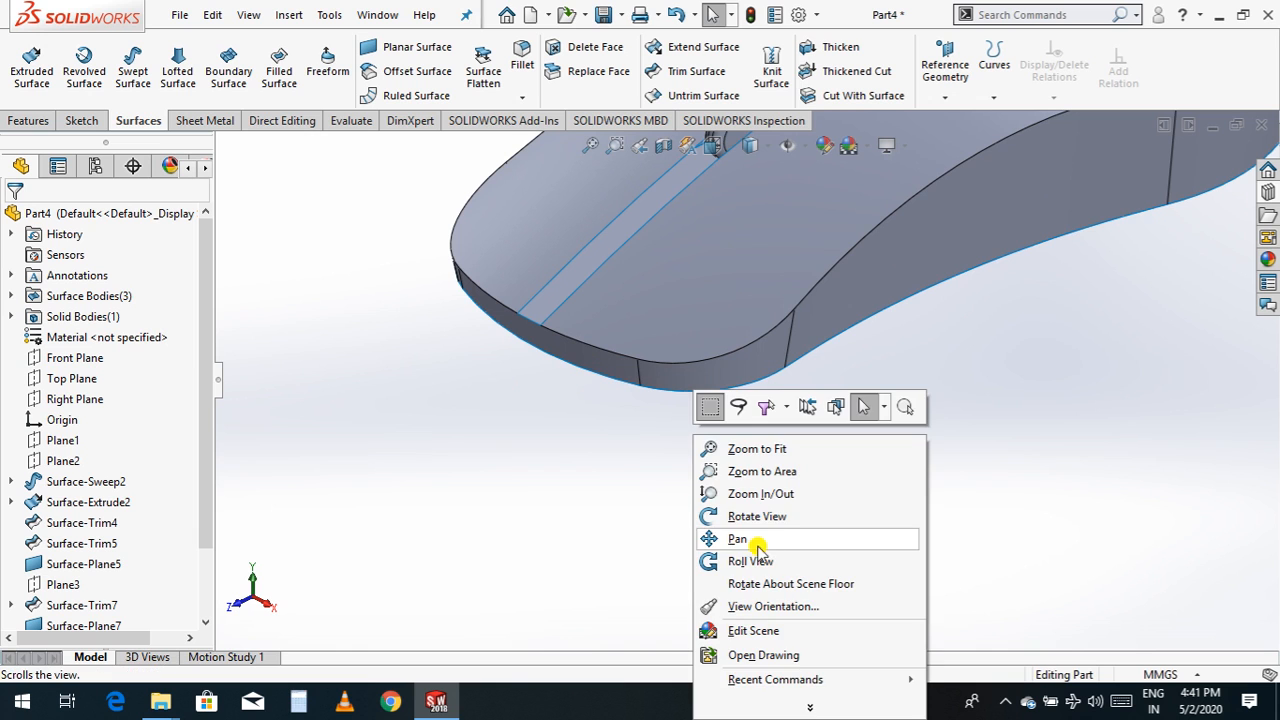
left_click(760, 517)
left_click_drag(766, 520, 848, 358)
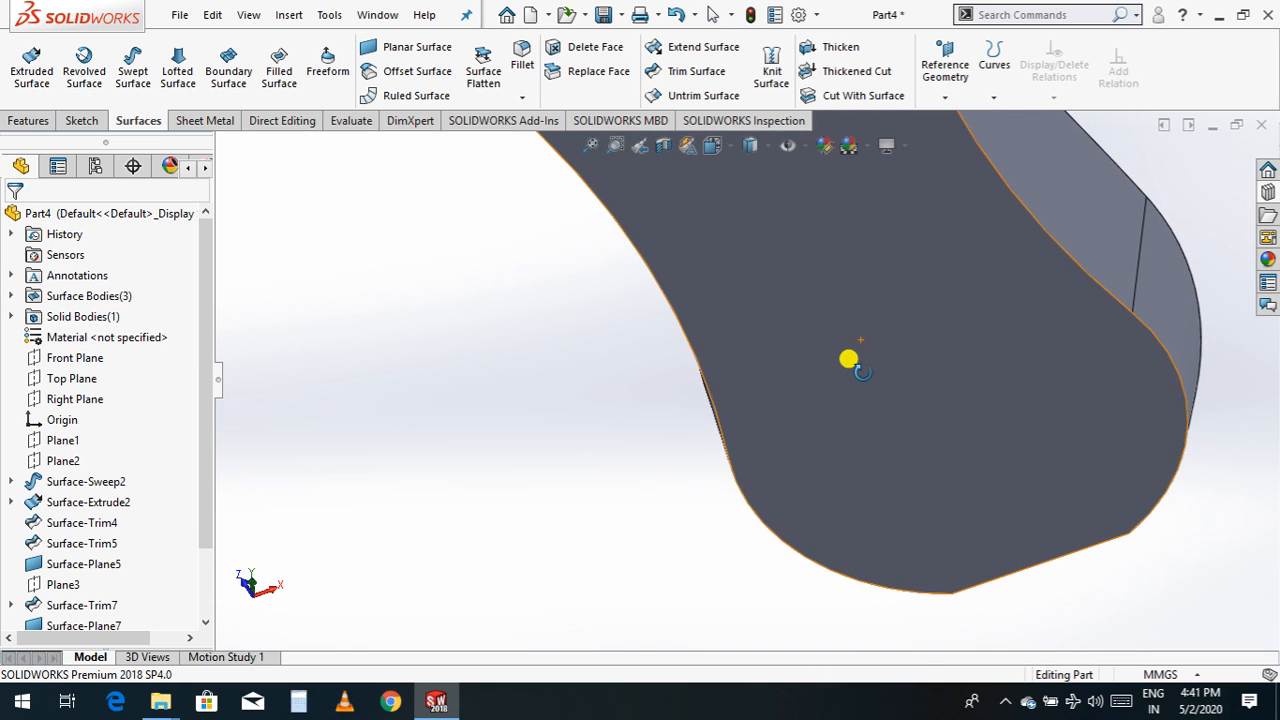
scroll(718, 395, "up", 3)
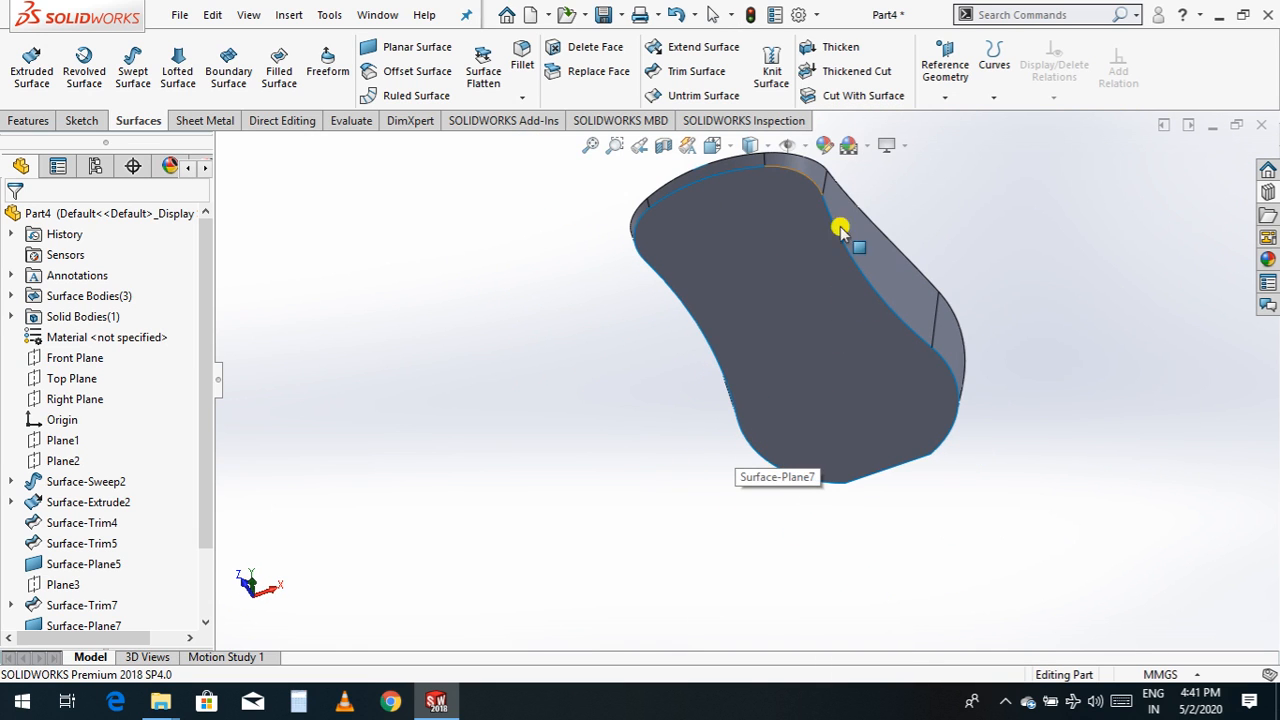
left_click(771, 70)
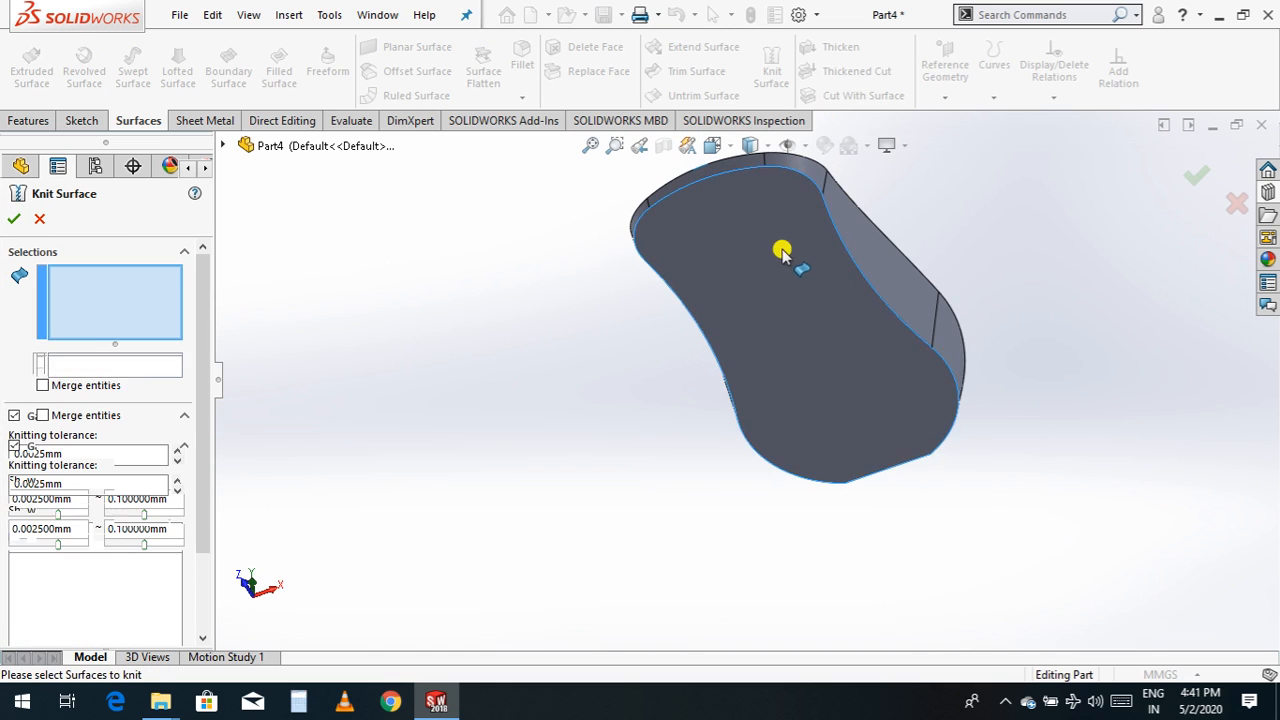
left_click(782, 252)
left_click(853, 300)
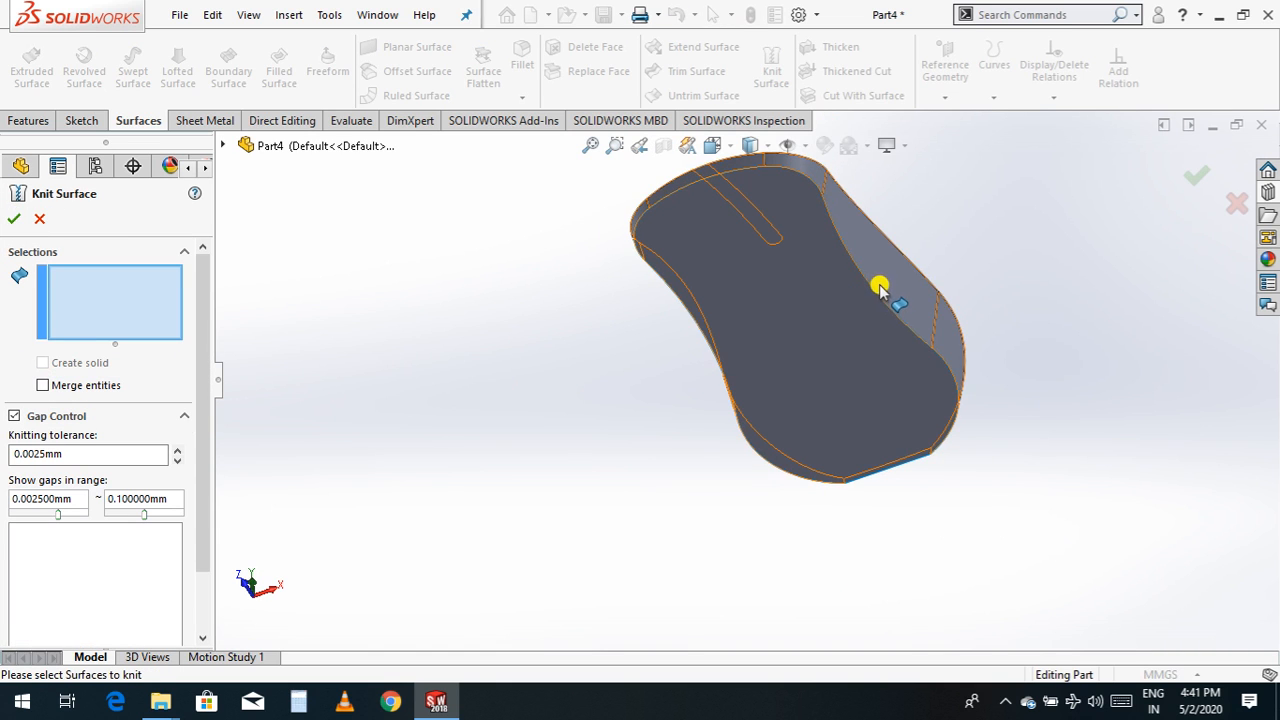
left_click(877, 288)
left_click(822, 340)
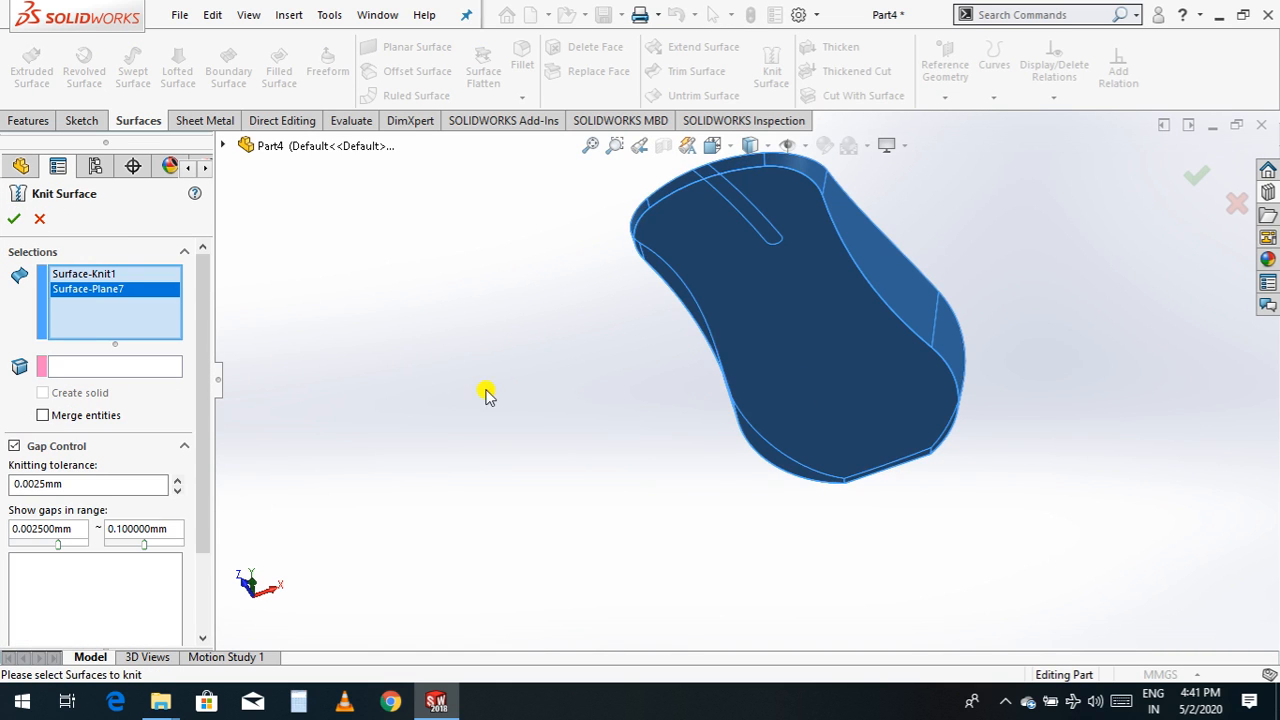
left_click(15, 222)
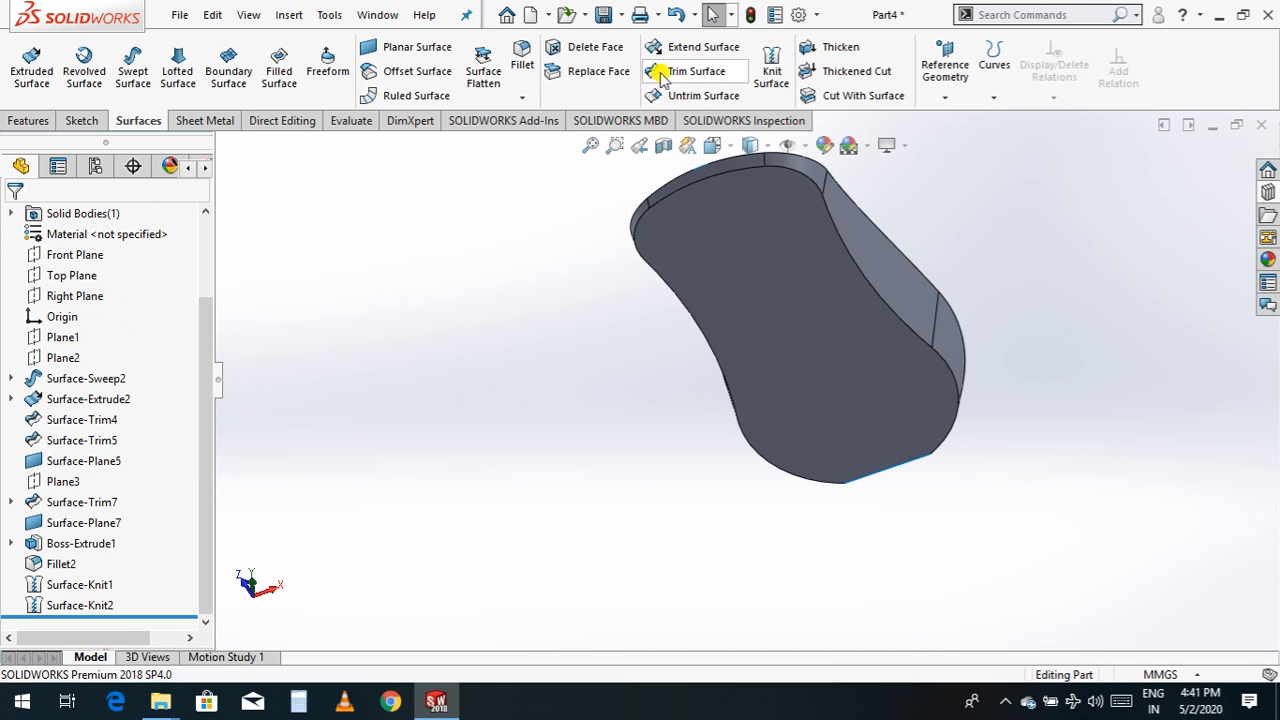
- Fillet the edge between the mouse's bottom face and side wall with a 2 mm radius and tangent propagation
left_click(738, 173)
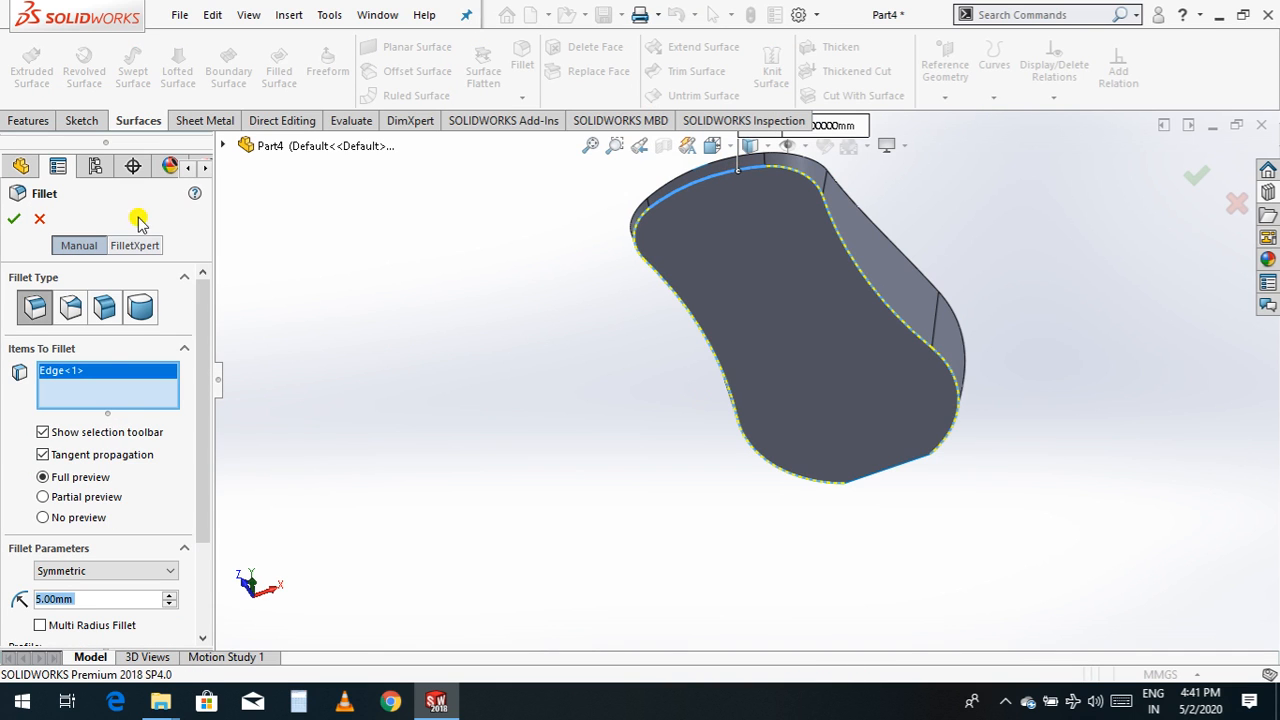
left_click(18, 219)
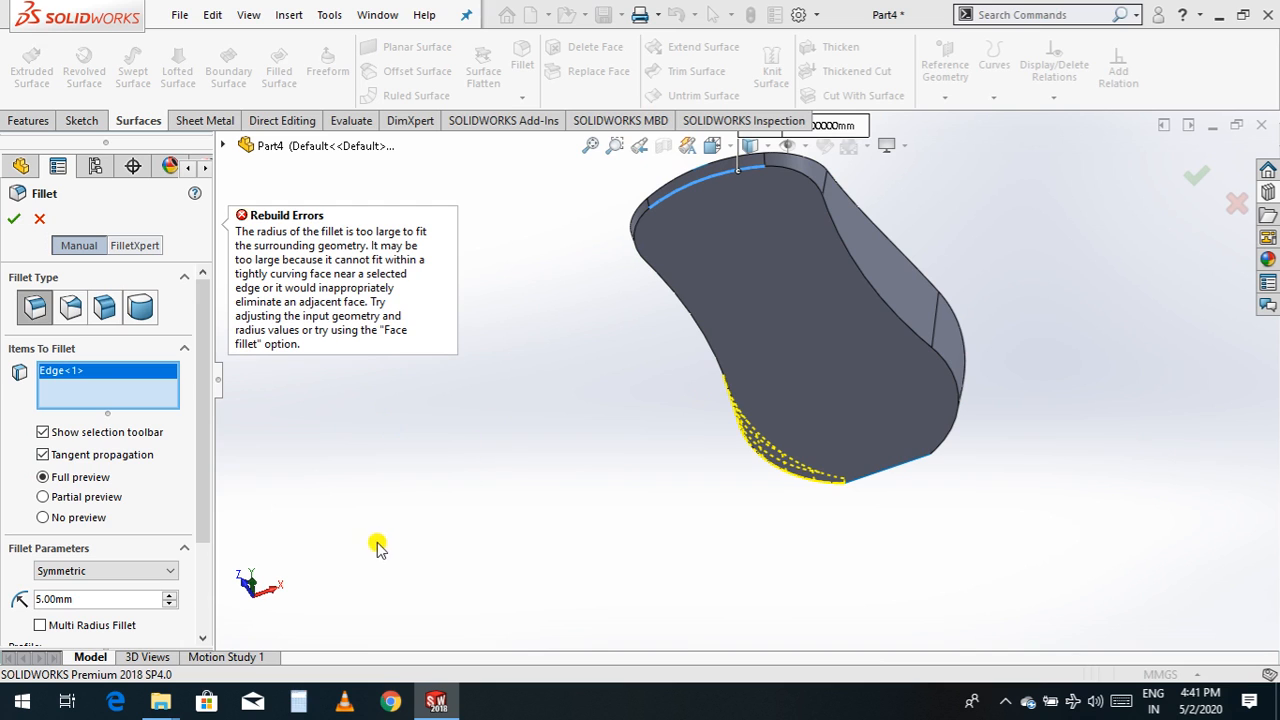
double_click(113, 597)
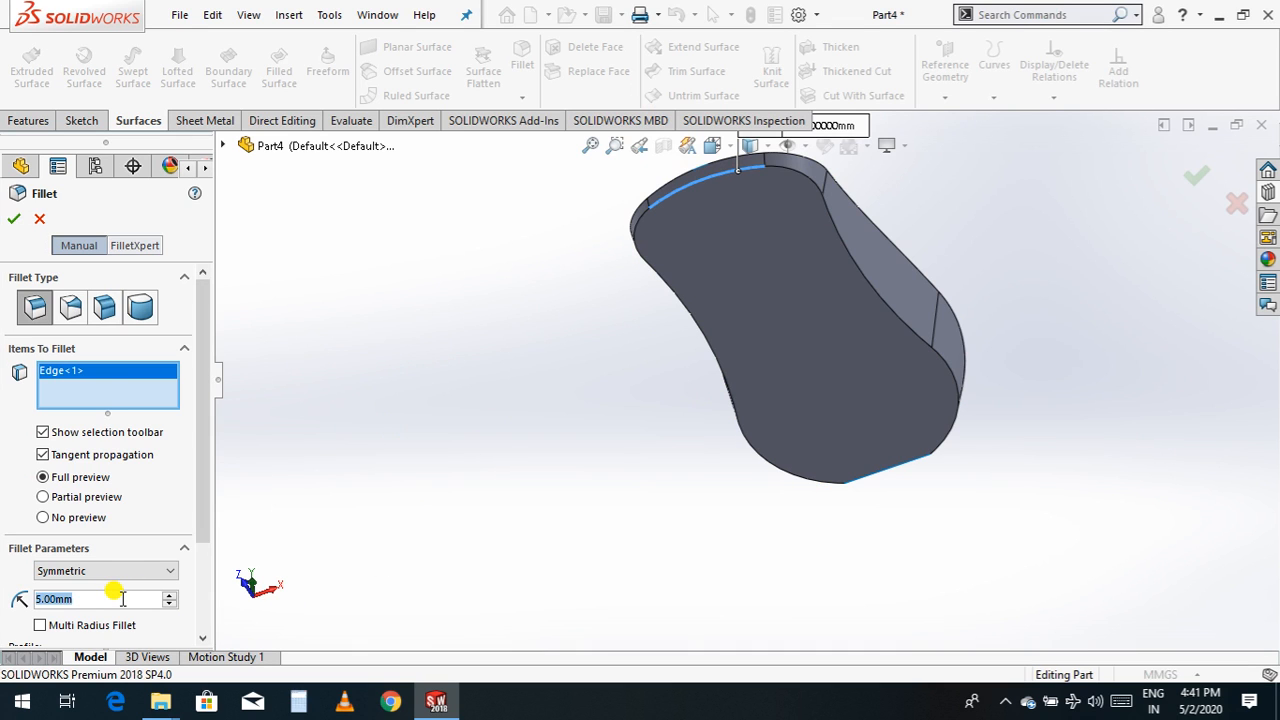
type("2")
key("Return")
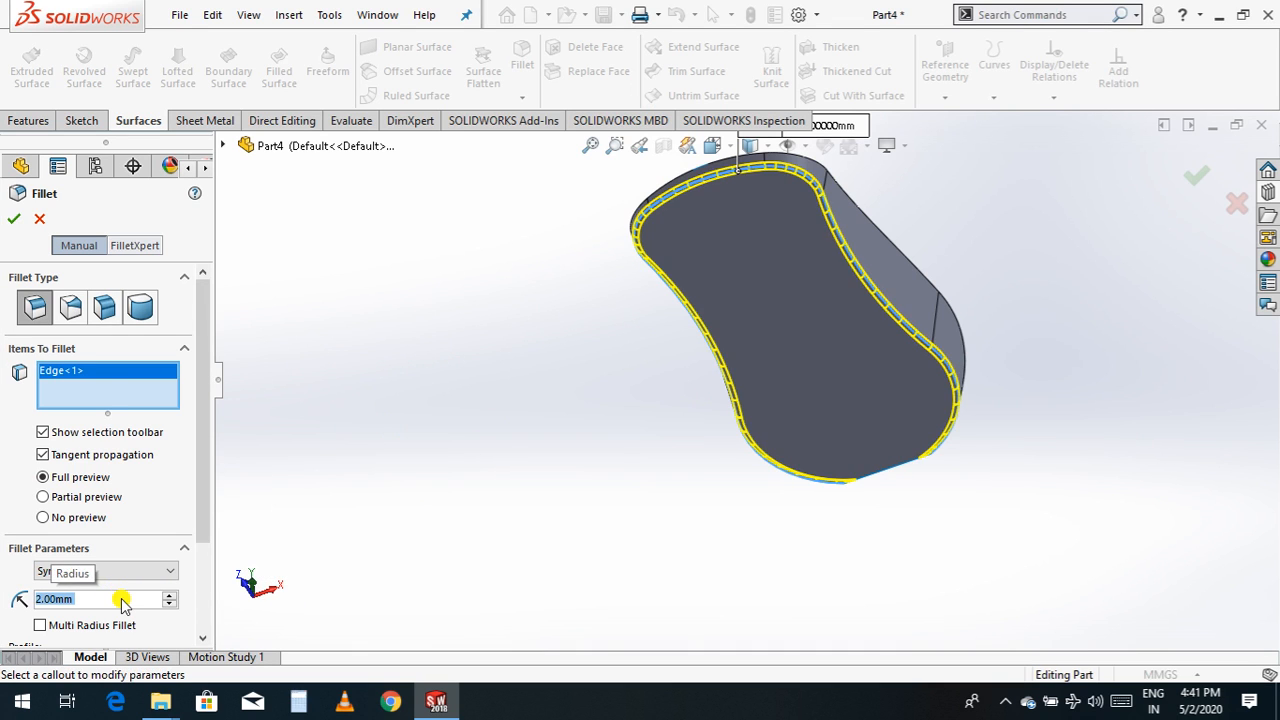
left_click(13, 219)
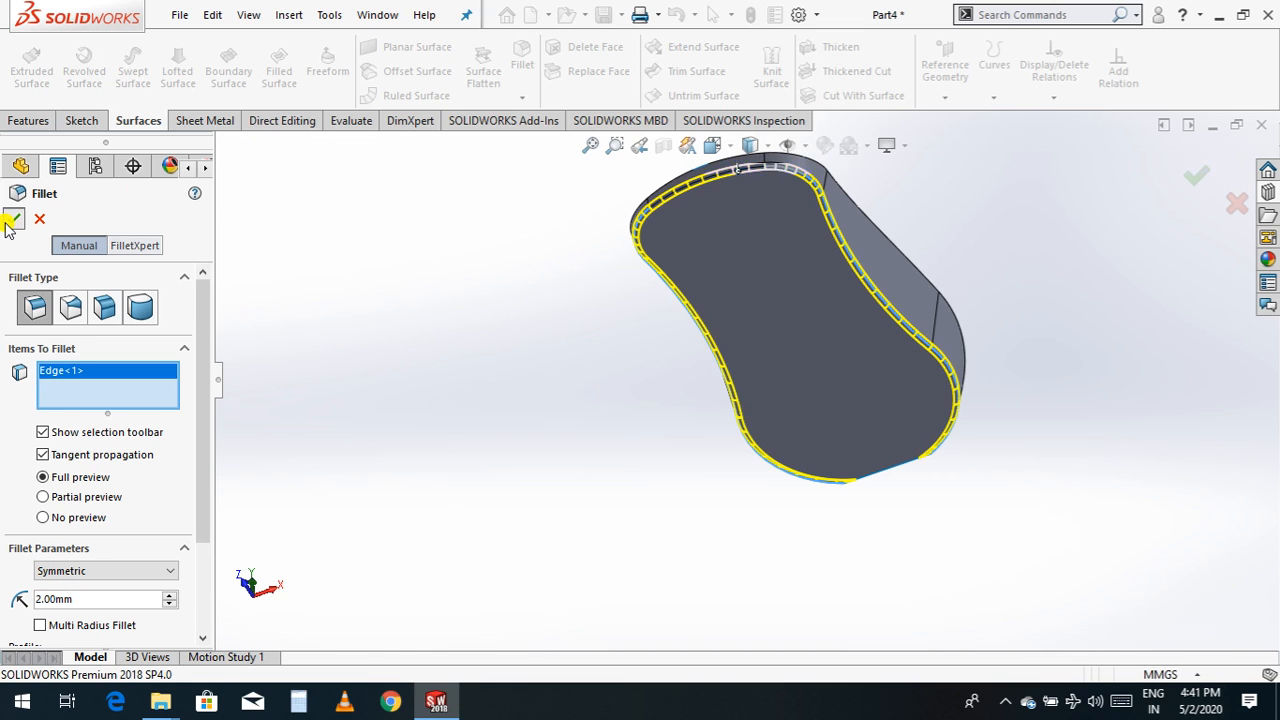
- Try to fillet the upper edge between the mouse's top surface and side wall with a 2 mm radius
right_click(1018, 284)
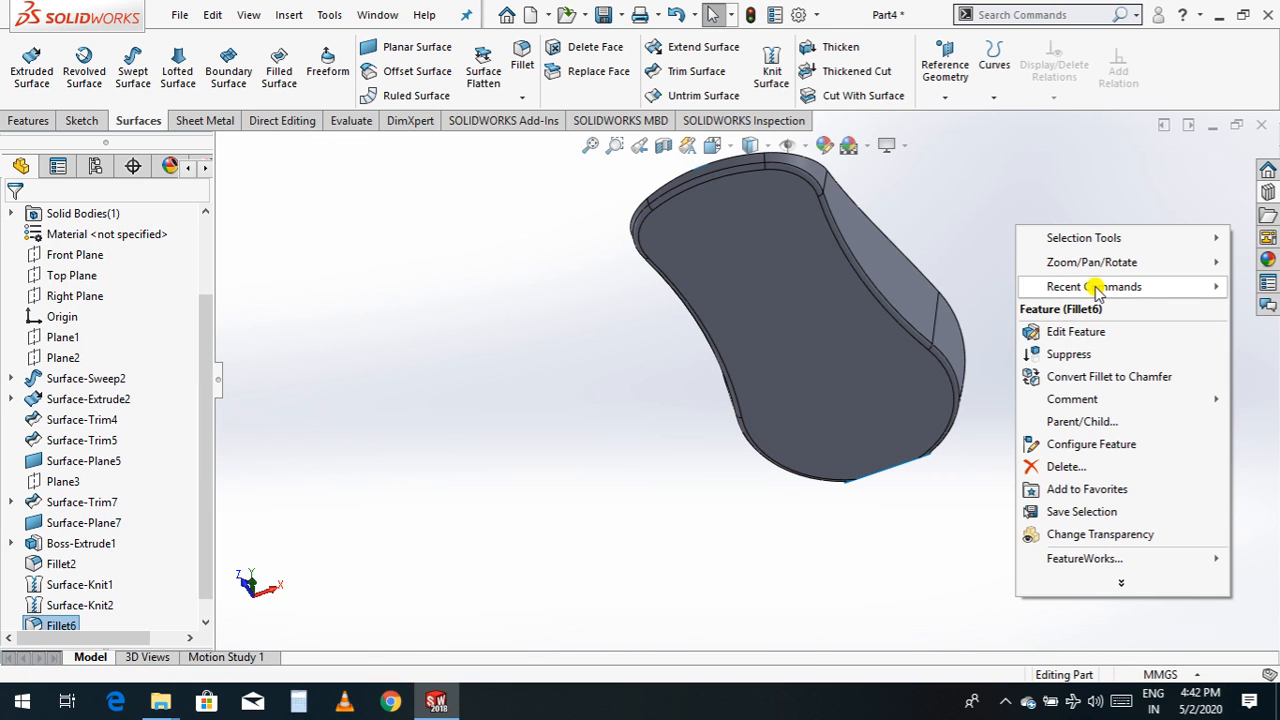
mouse_move(1097, 287)
left_click(943, 334)
left_click_drag(1063, 257, 928, 445)
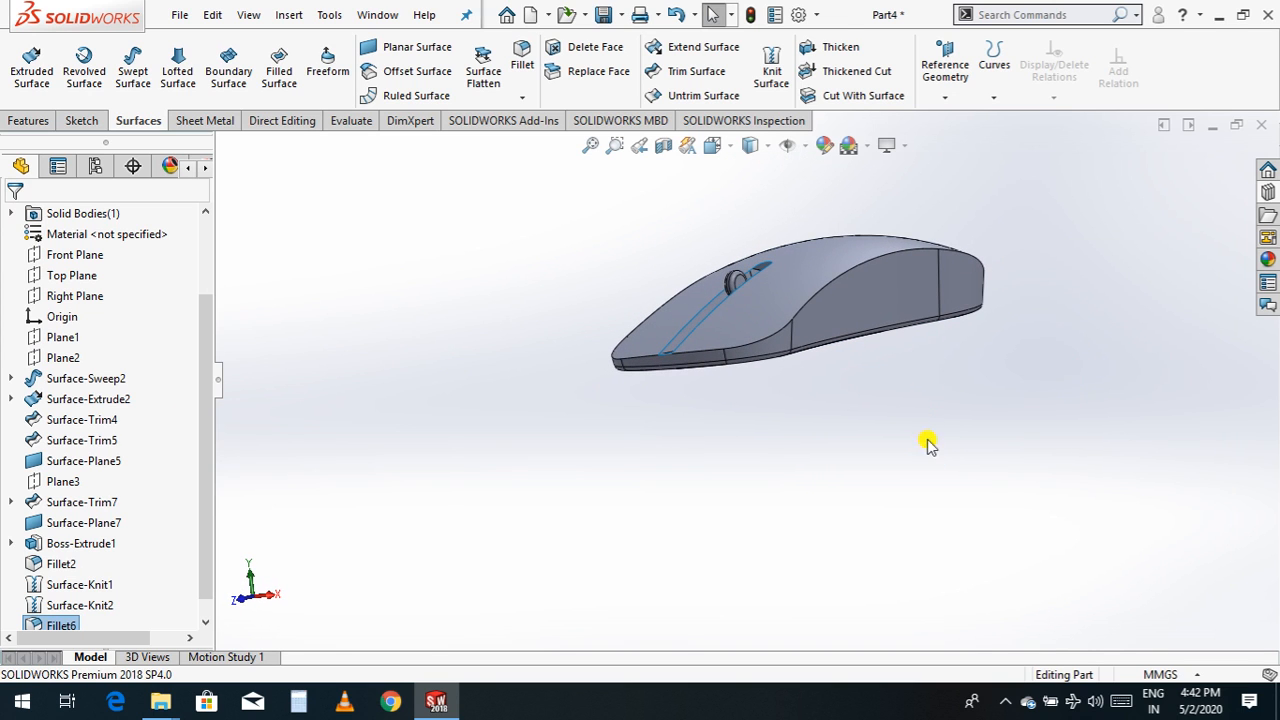
left_click(524, 58)
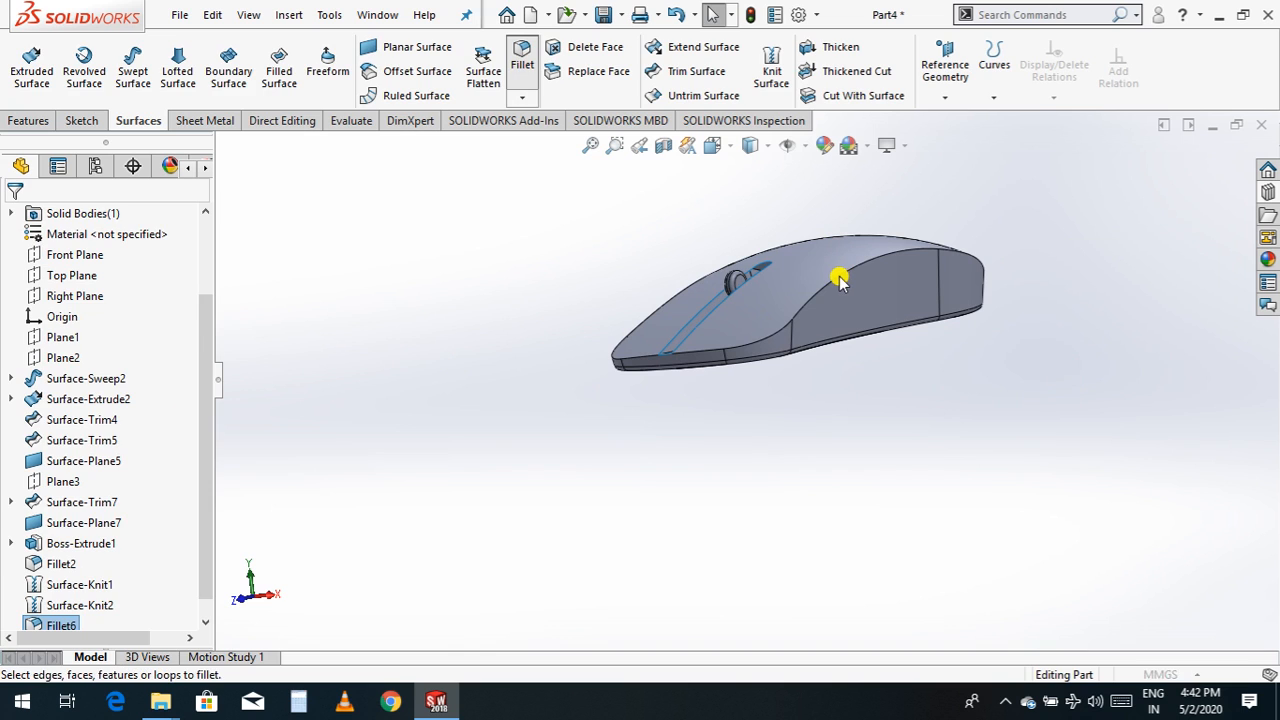
left_click(838, 279)
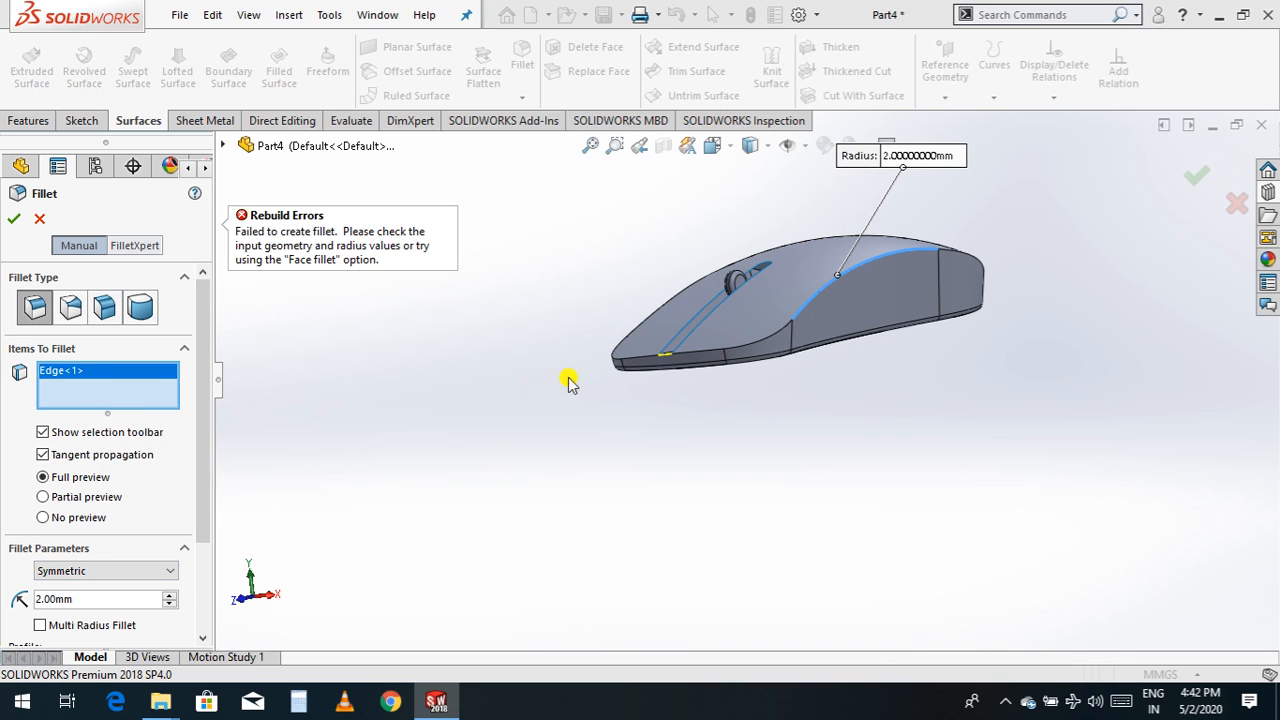
scroll(690, 385, "down", 5)
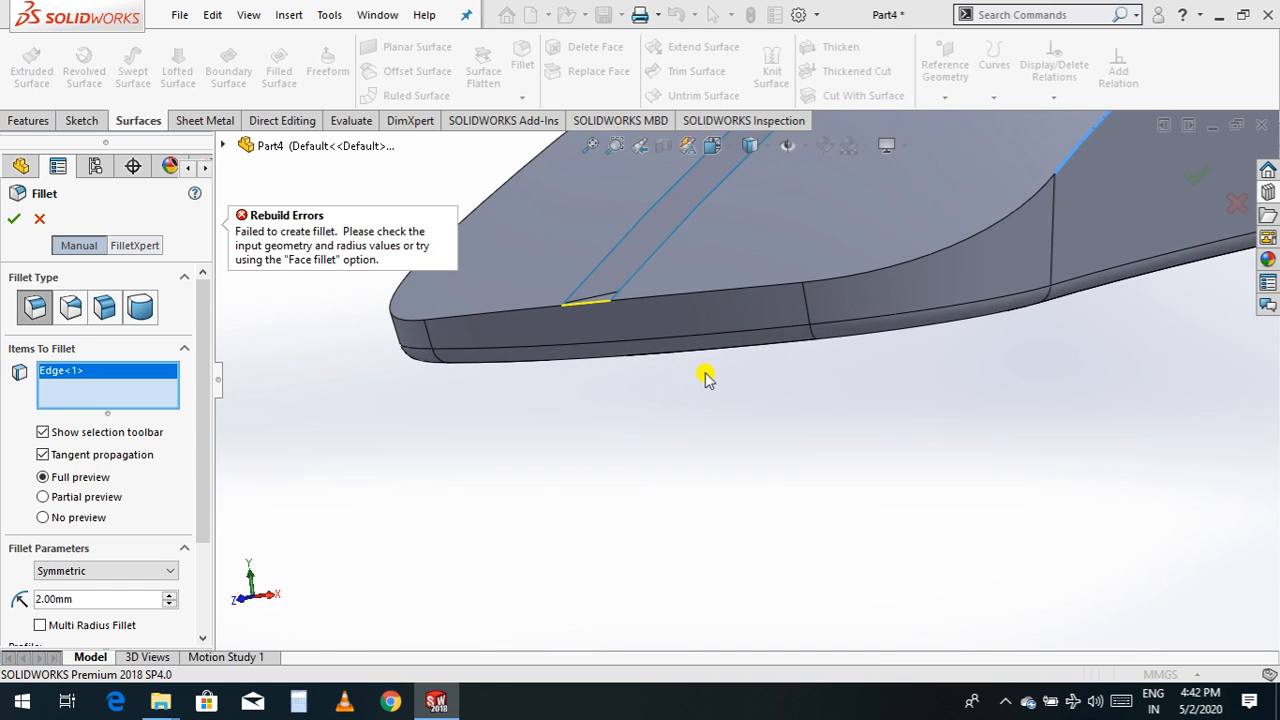
scroll(705, 378, "down", 2)
- Try to fillet the upper edge between the mouse's top surface and side wall with a 1 mm radius
double_click(91, 598)
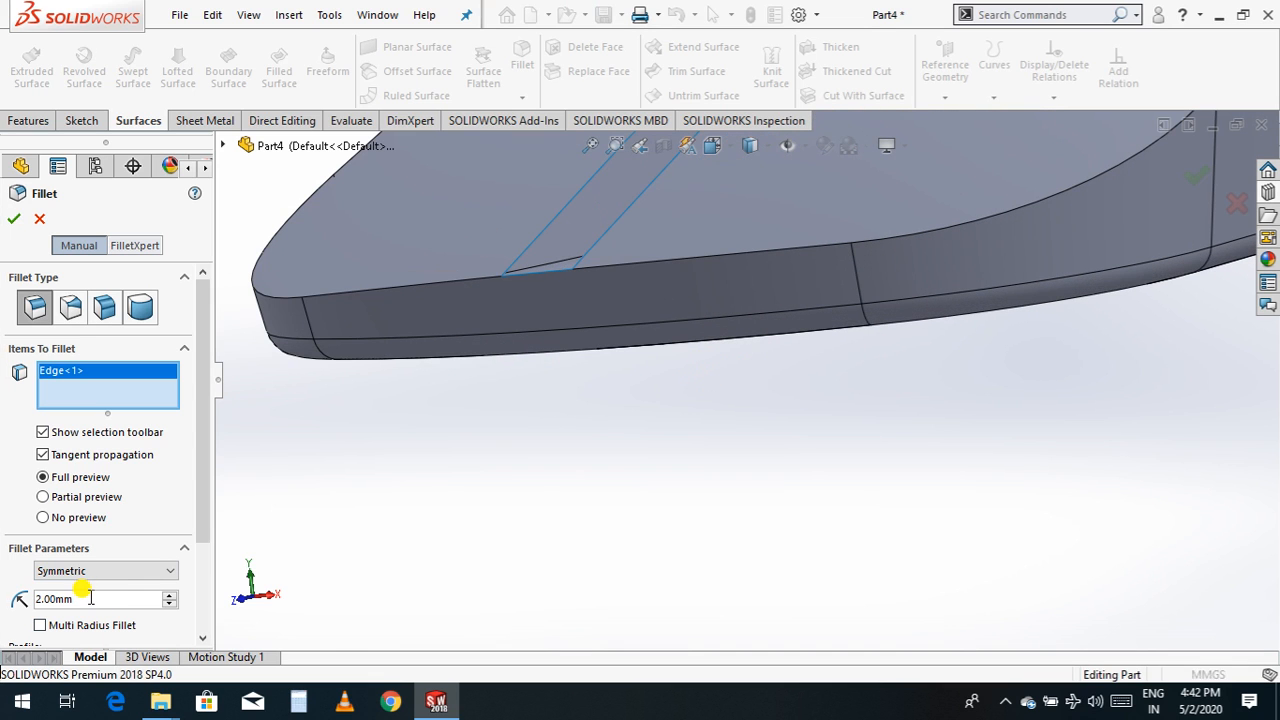
type("1")
key("Return")
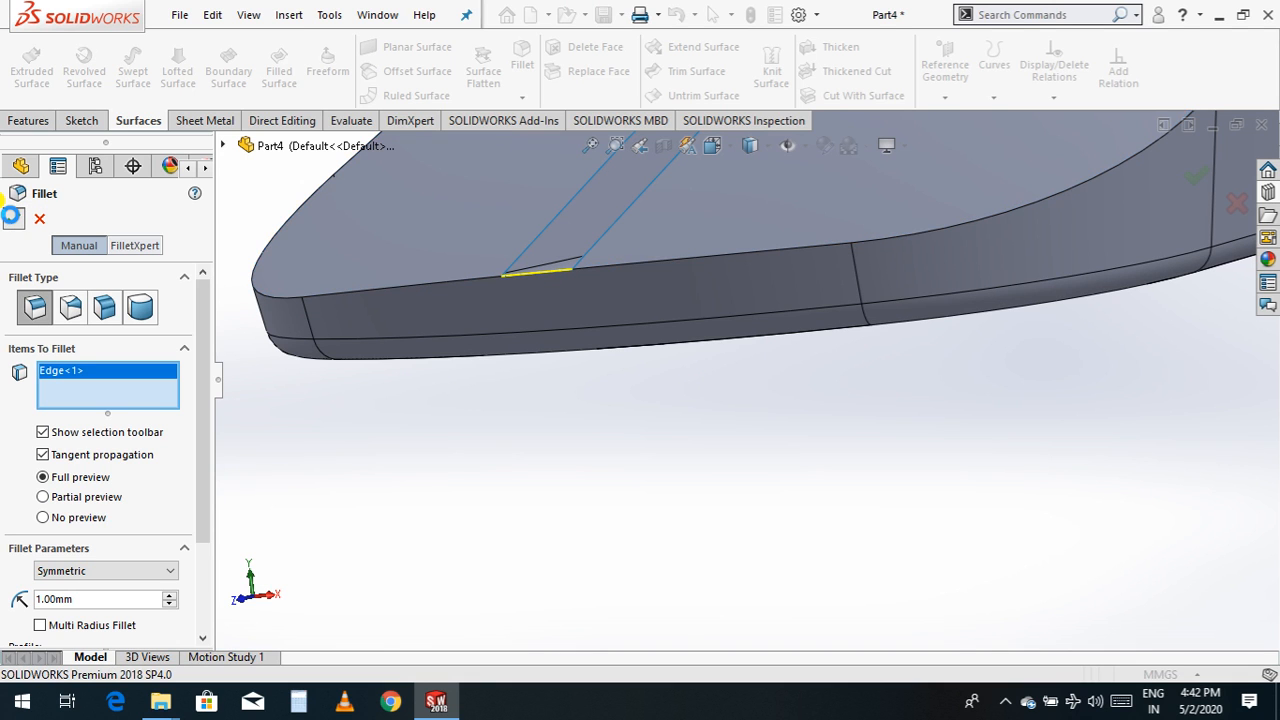
left_click(47, 221)
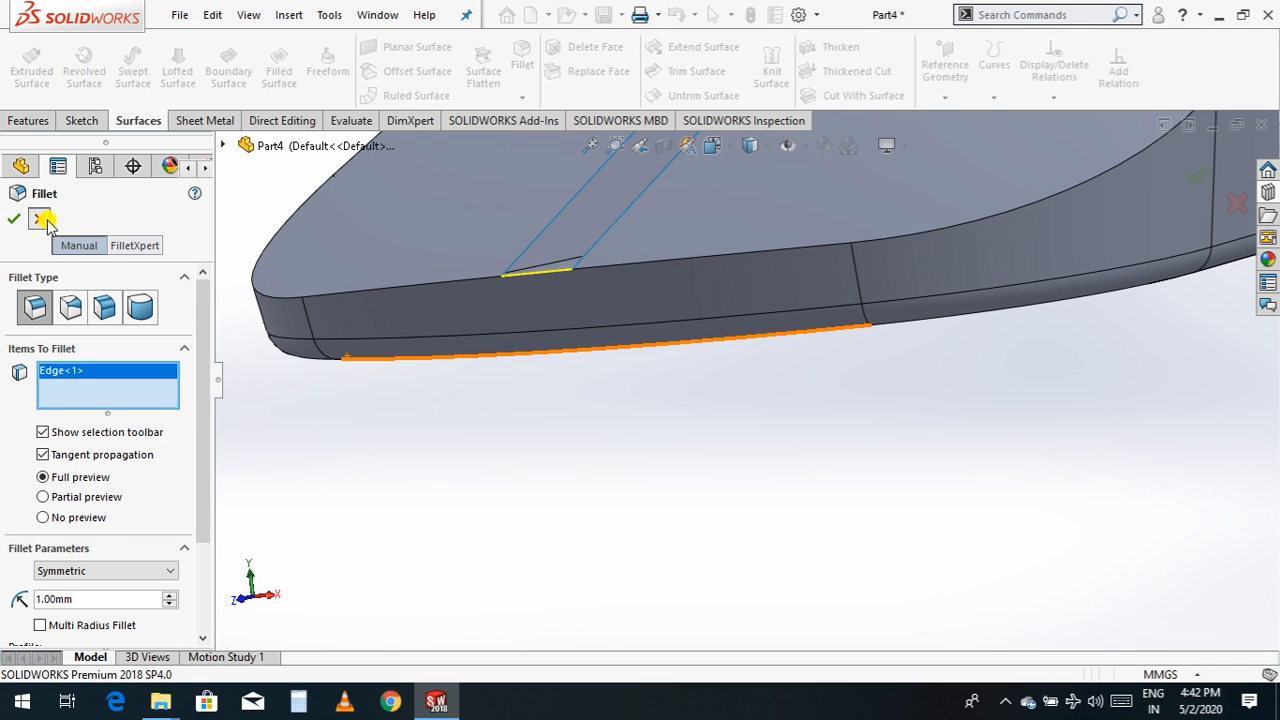
- Examine the mouse's upper front edge where the scroll wheel slot meets the side wall
key("f")
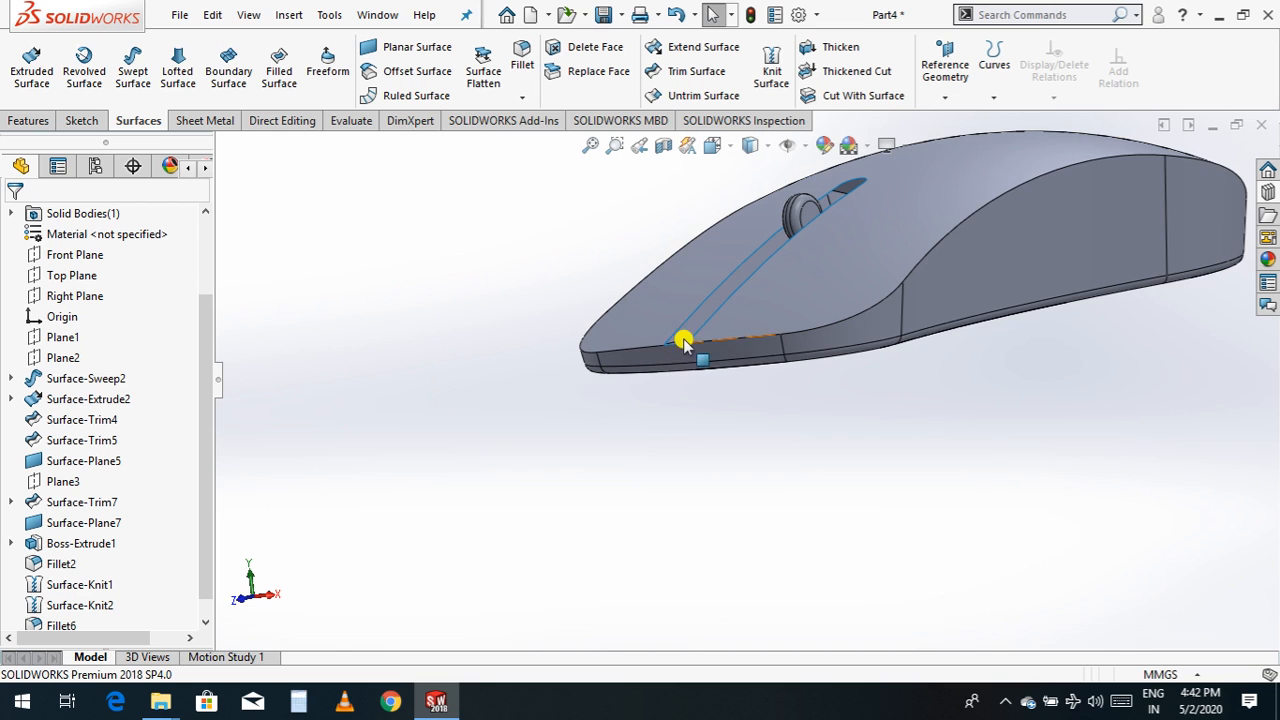
scroll(683, 341, "down", 2)
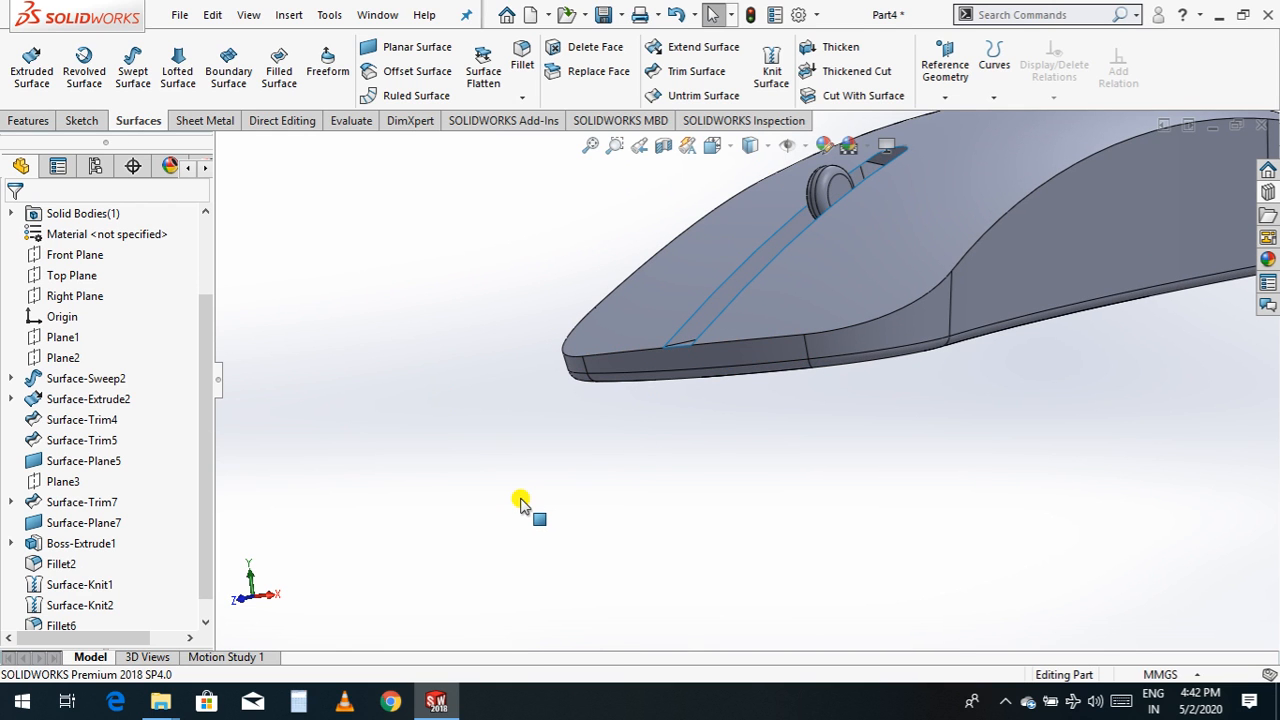
right_click(520, 502)
left_click(585, 516)
left_click_drag(700, 505, 731, 507)
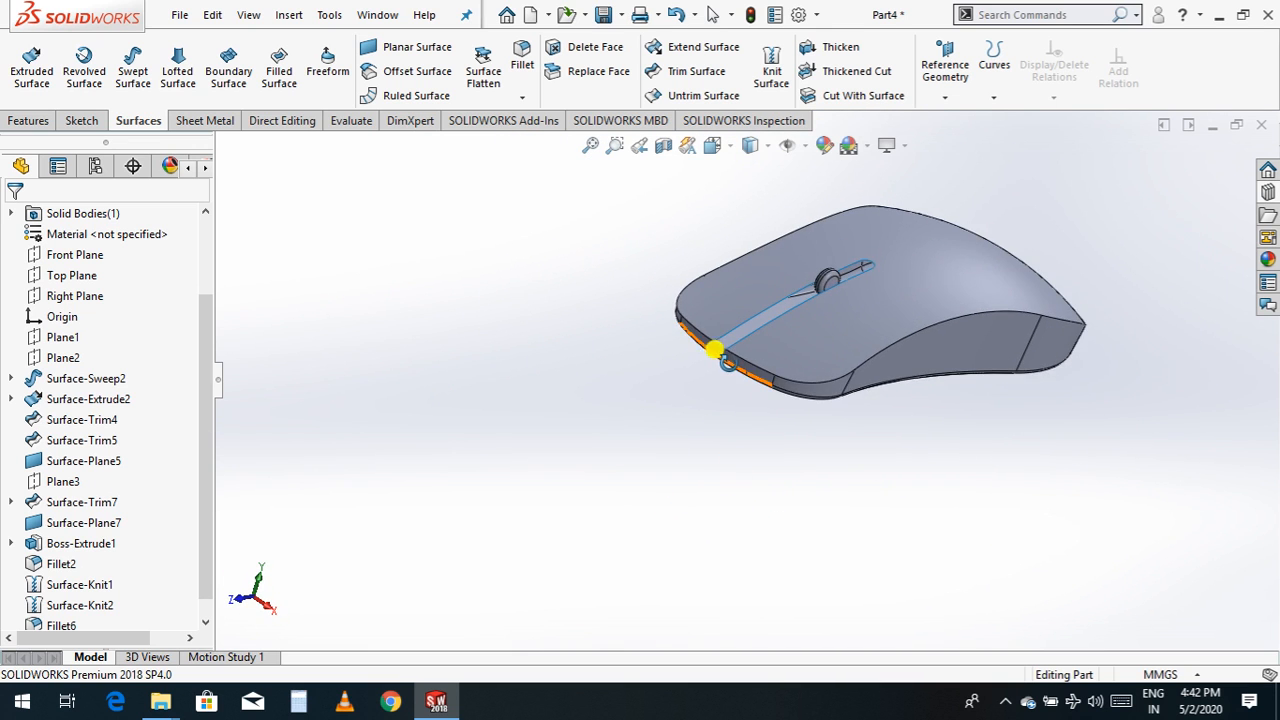
scroll(705, 335, "down", 6)
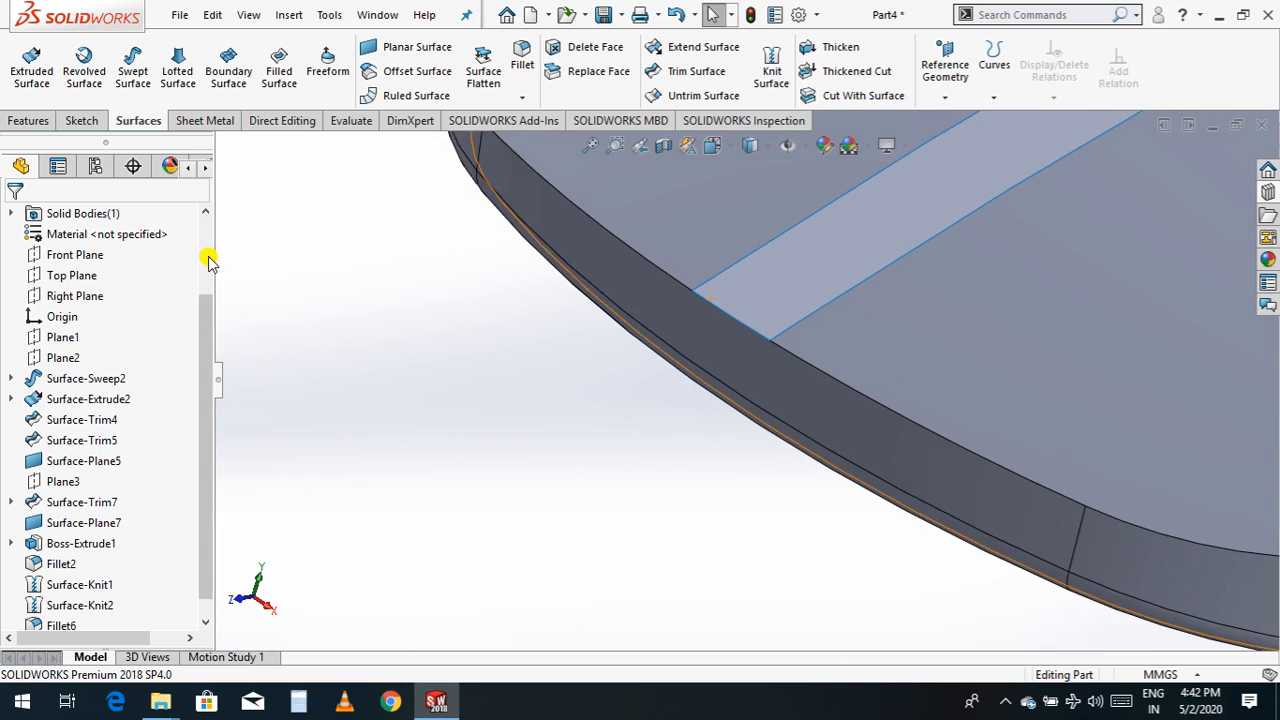
scroll(208, 260, "up", 3)
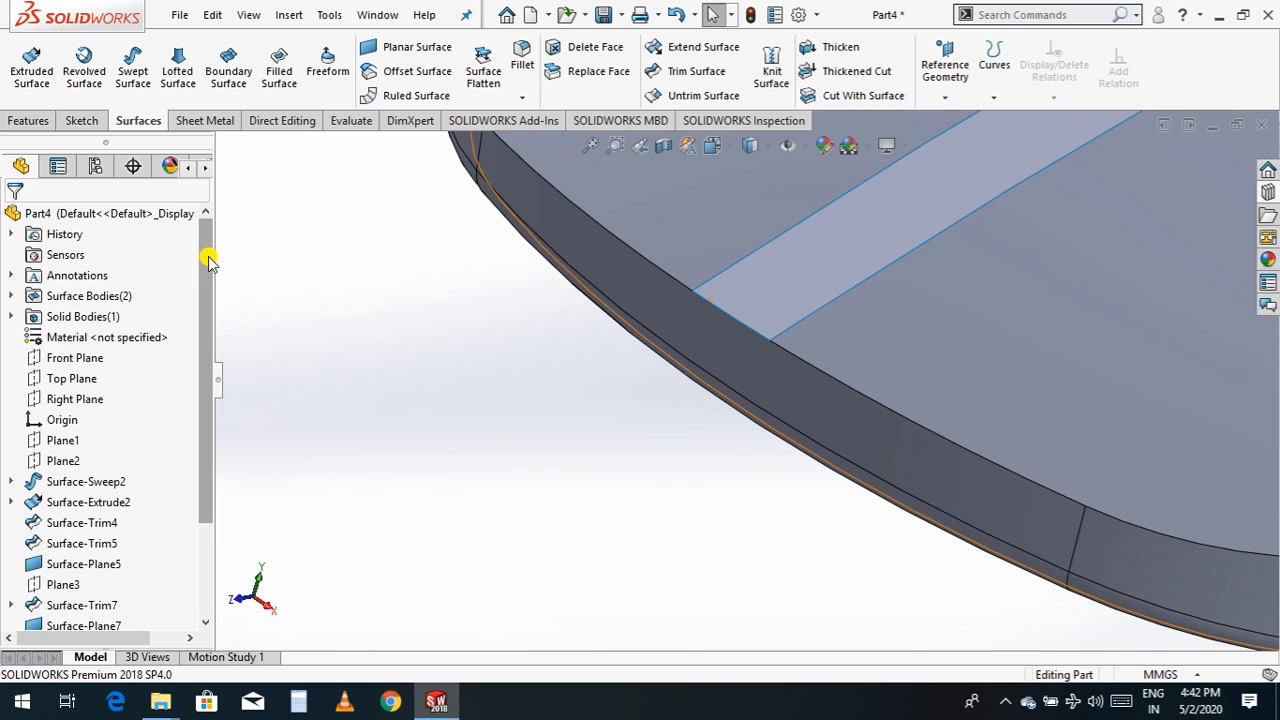
- Try to define a reference plane tangent to the mouse's front side-wall face and perpendicular to the Front Plane
left_click(70, 358)
scroll(430, 470, "up", 8)
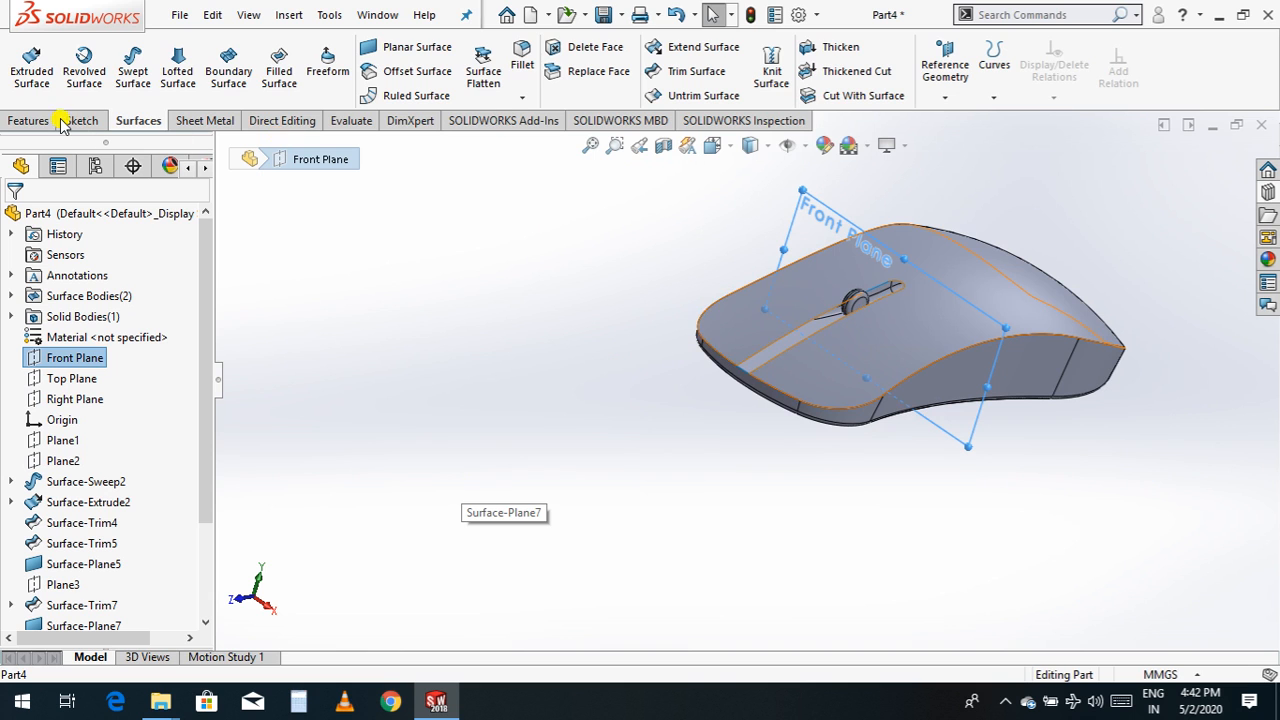
left_click(28, 120)
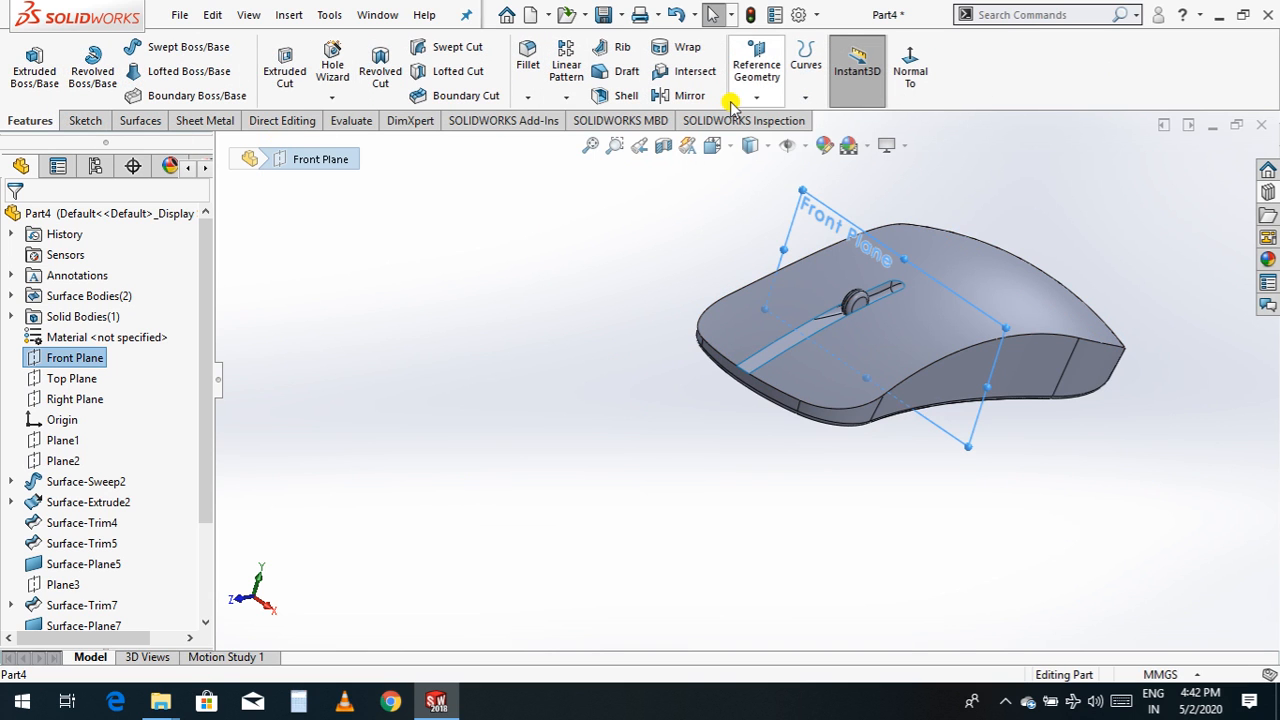
scroll(777, 383, "down", 5)
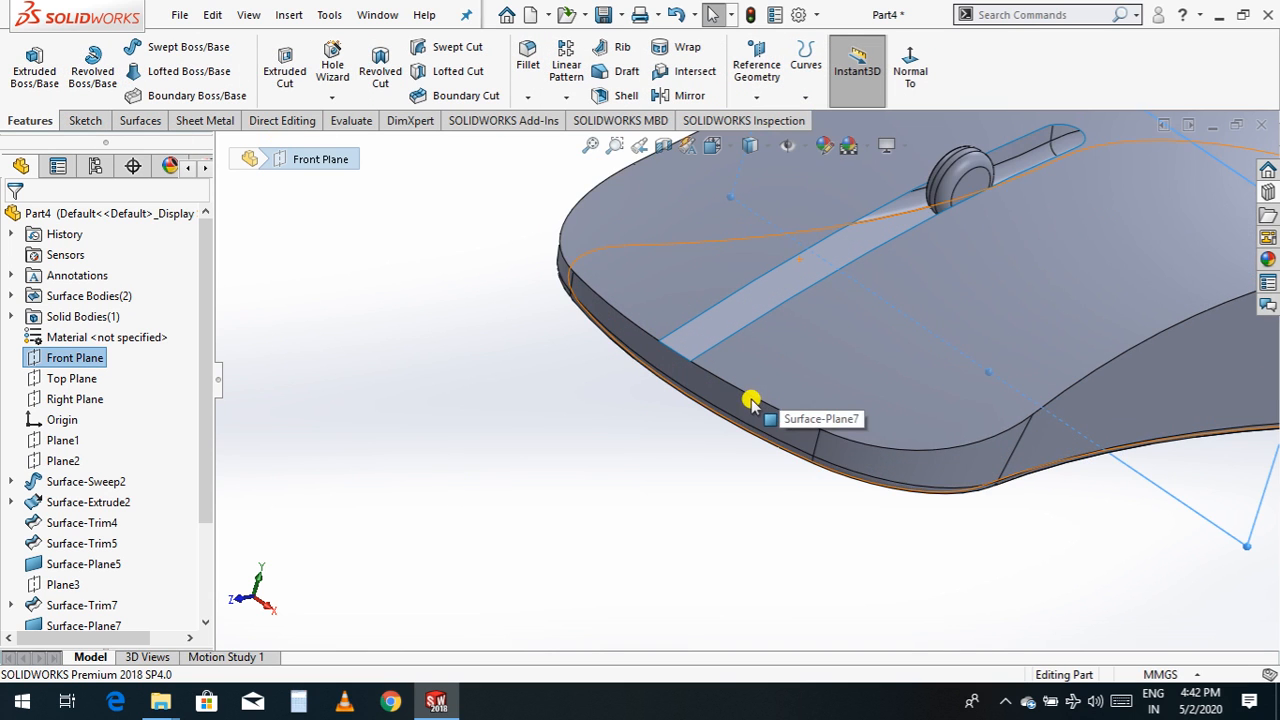
left_click(697, 380)
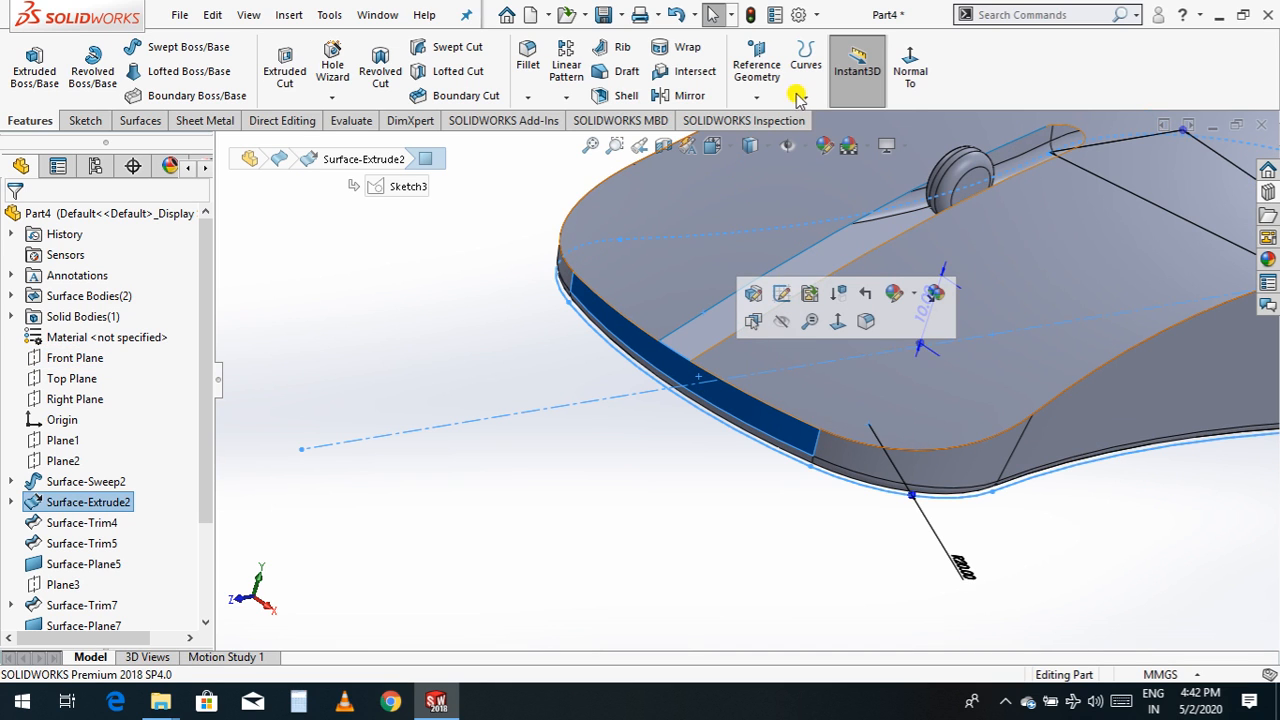
left_click(757, 97)
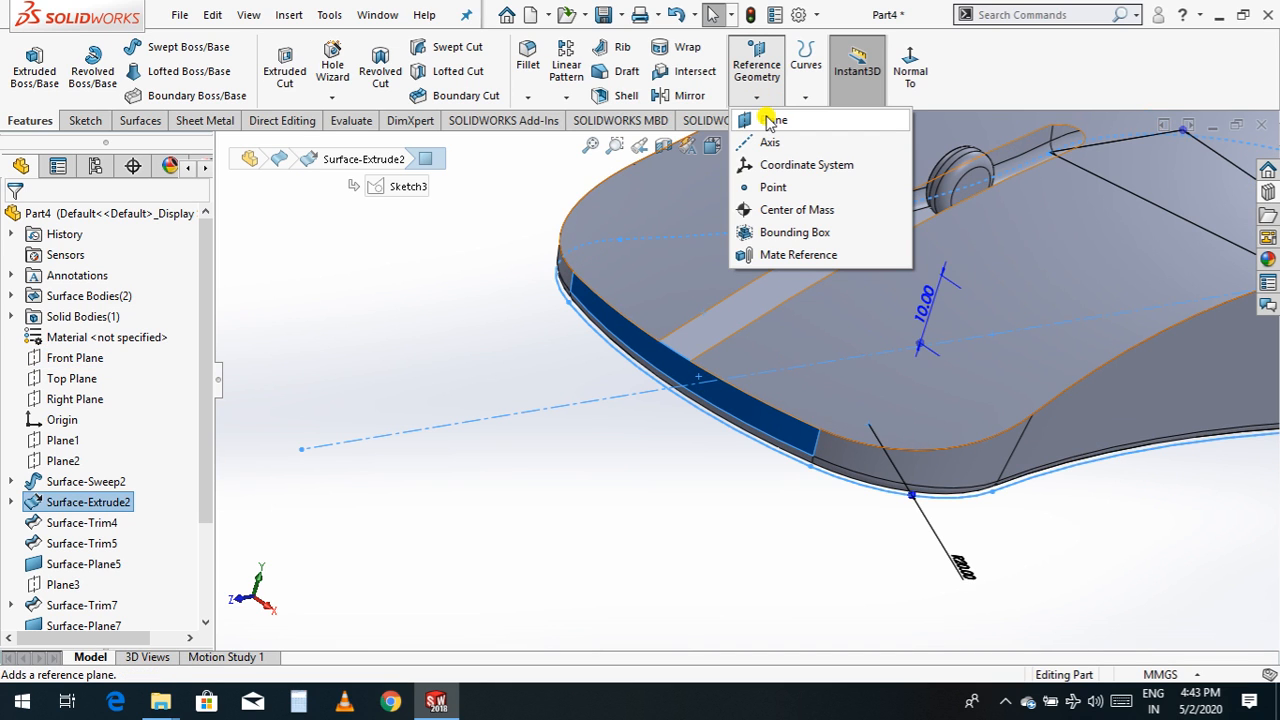
left_click(772, 121)
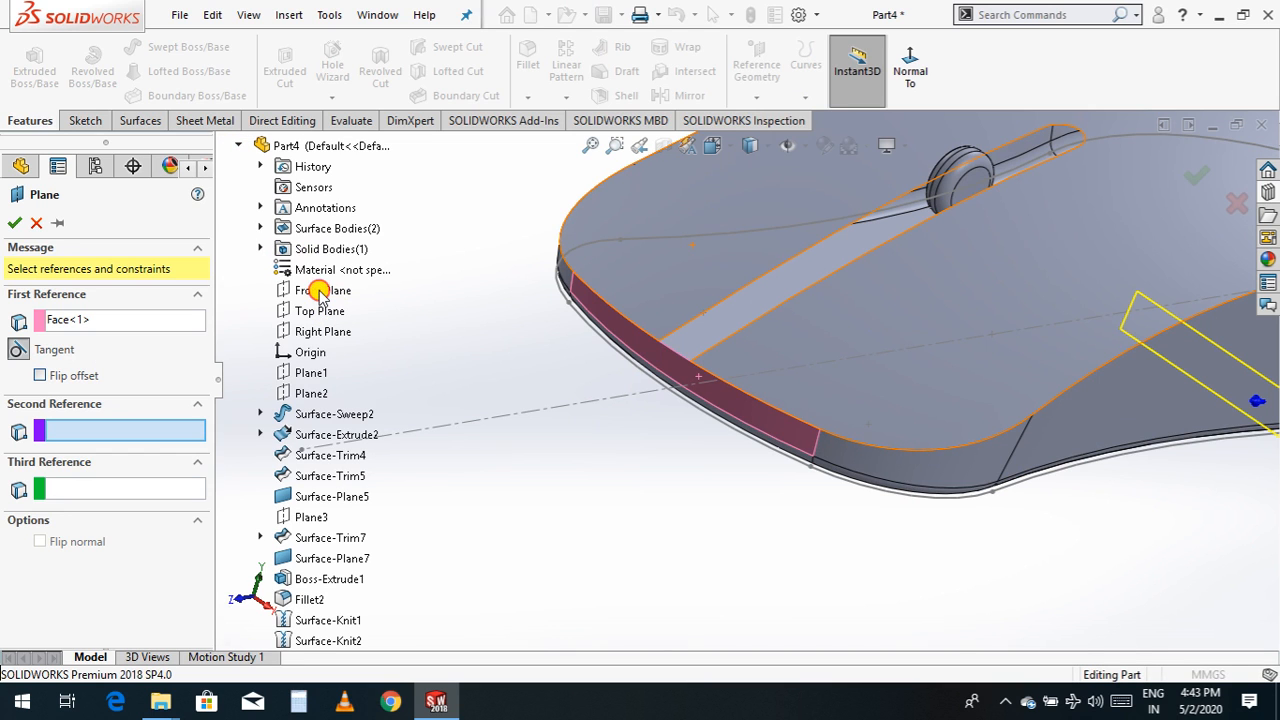
left_click(319, 291)
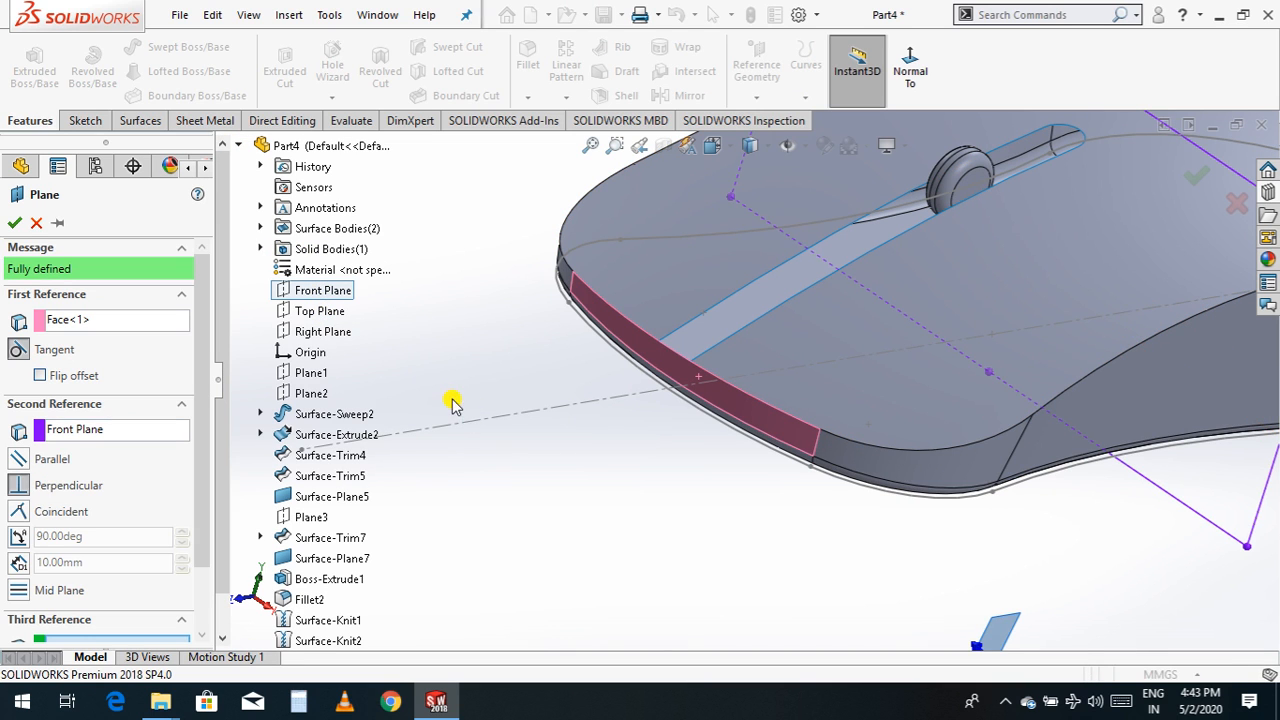
key("f")
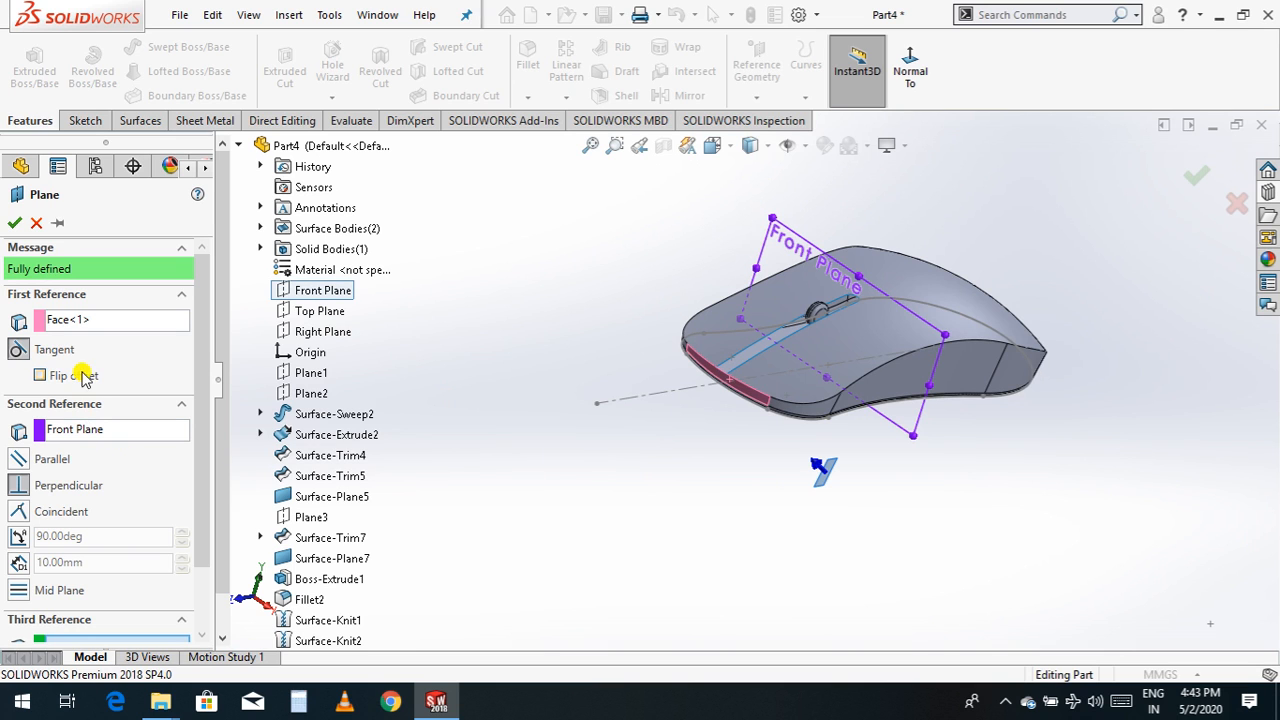
left_click(35, 226)
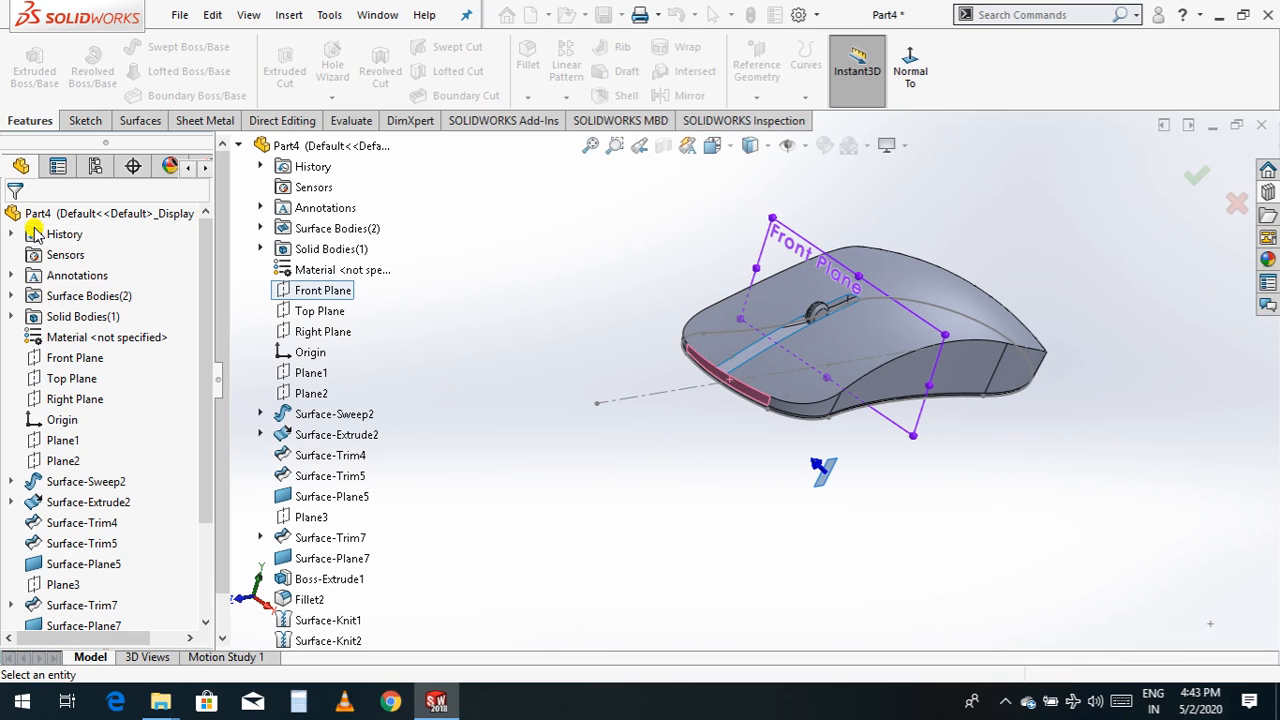
- Set up a reference plane offset 60 mm from the Front Plane toward the mouse's front end
scroll(818, 398, "down", 3)
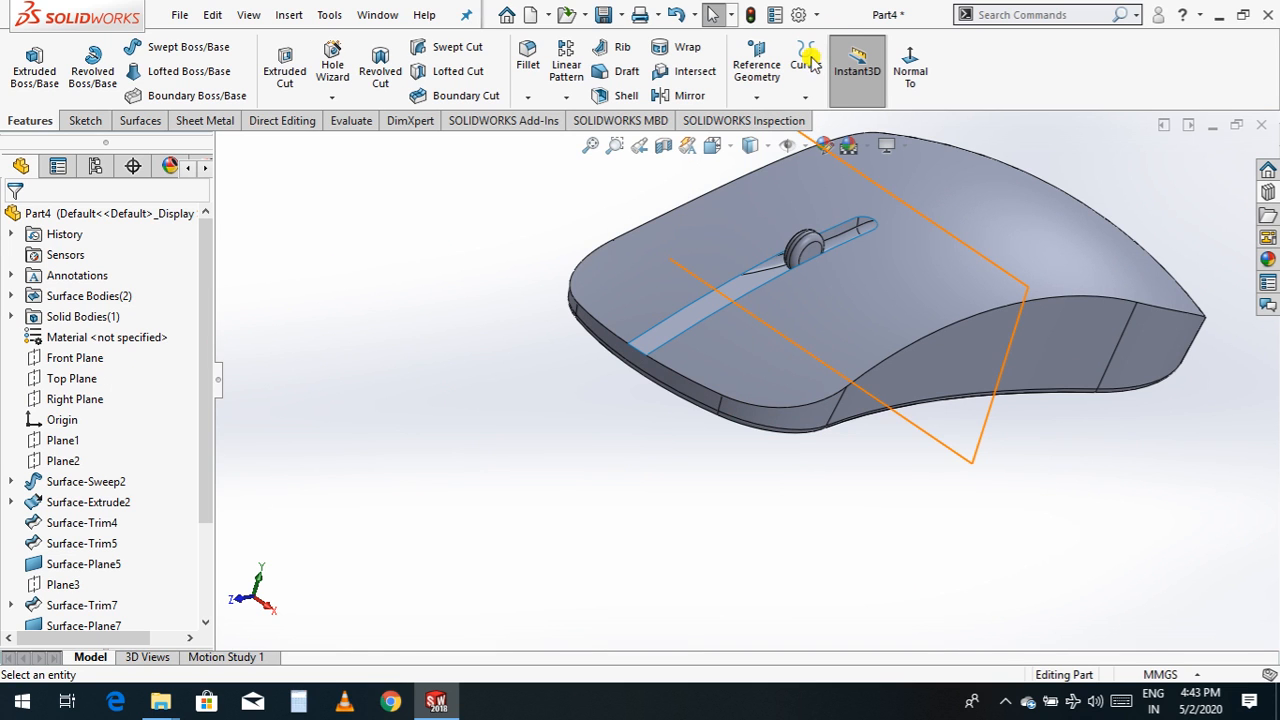
left_click(758, 97)
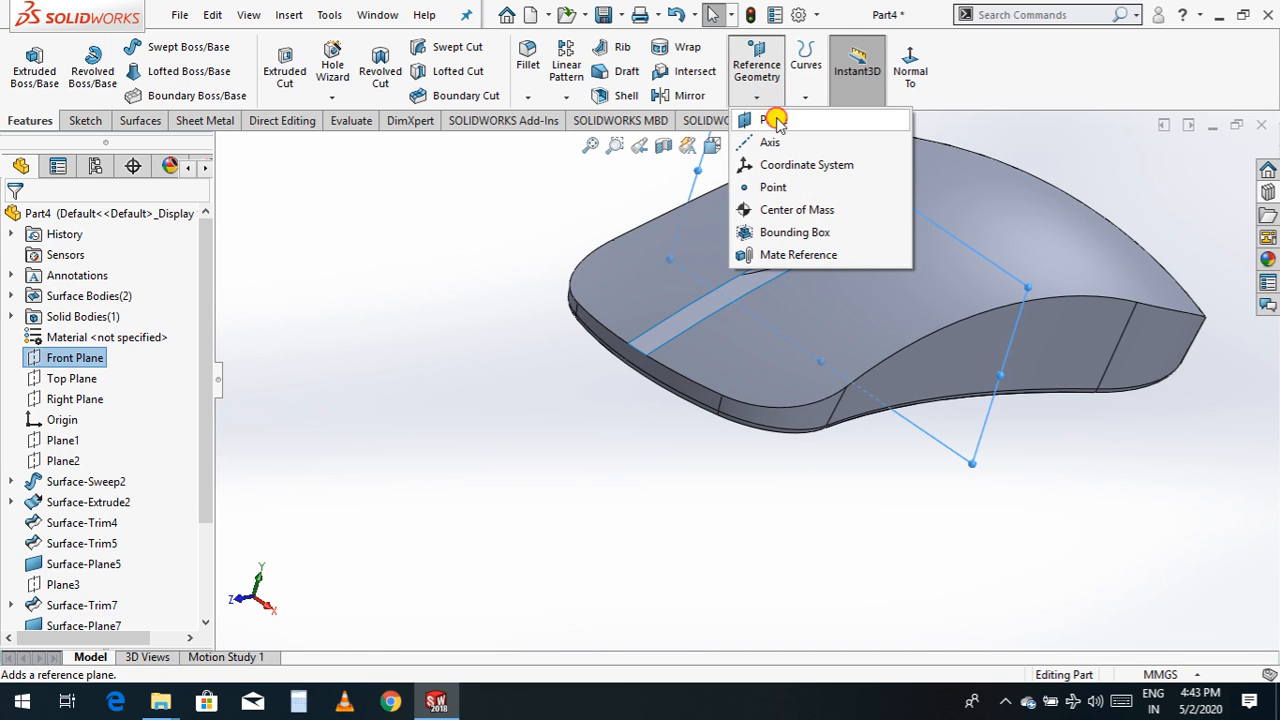
left_click(776, 119)
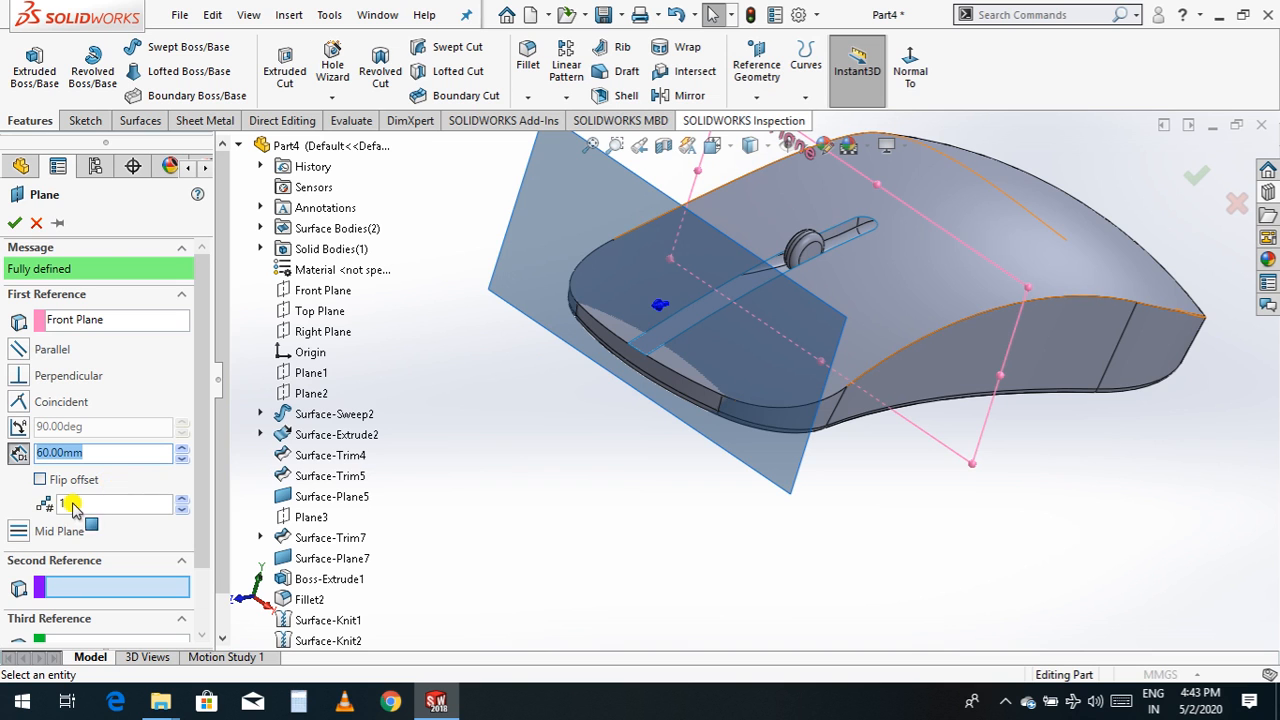
right_click(573, 496)
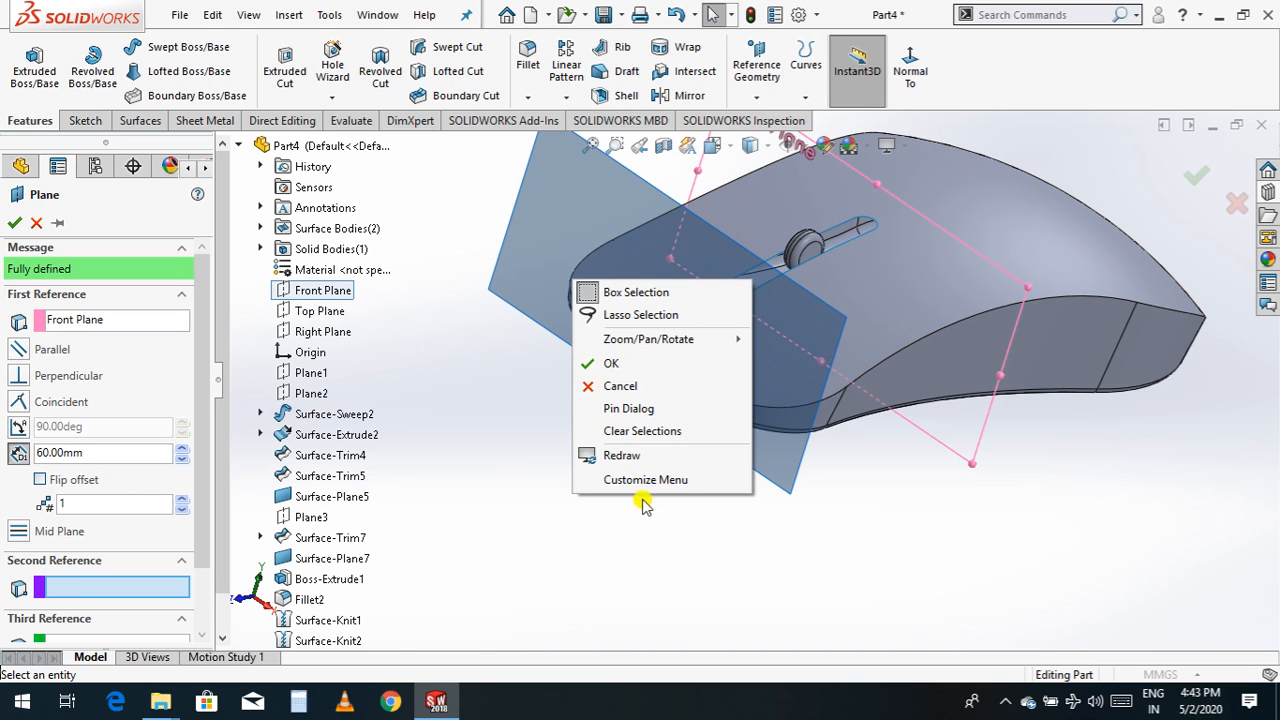
mouse_move(660, 339)
left_click(790, 406)
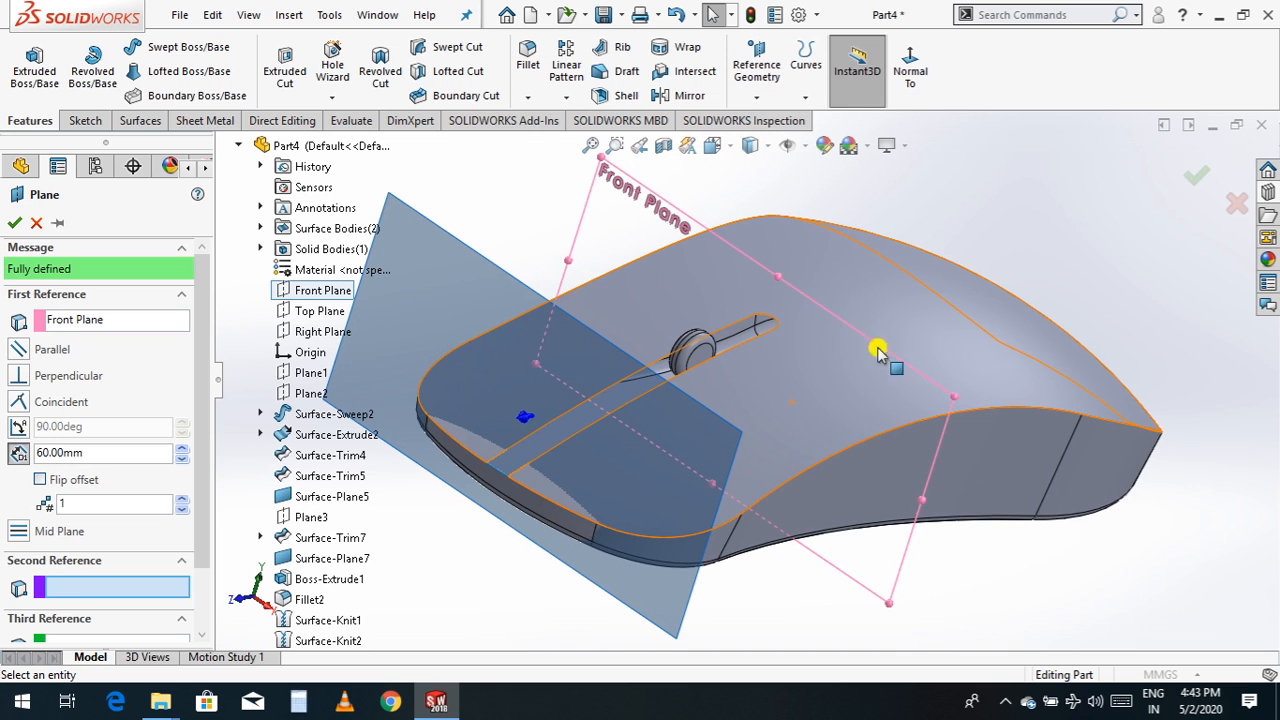
scroll(851, 531, "down", 3)
scroll(871, 514, "up", 5)
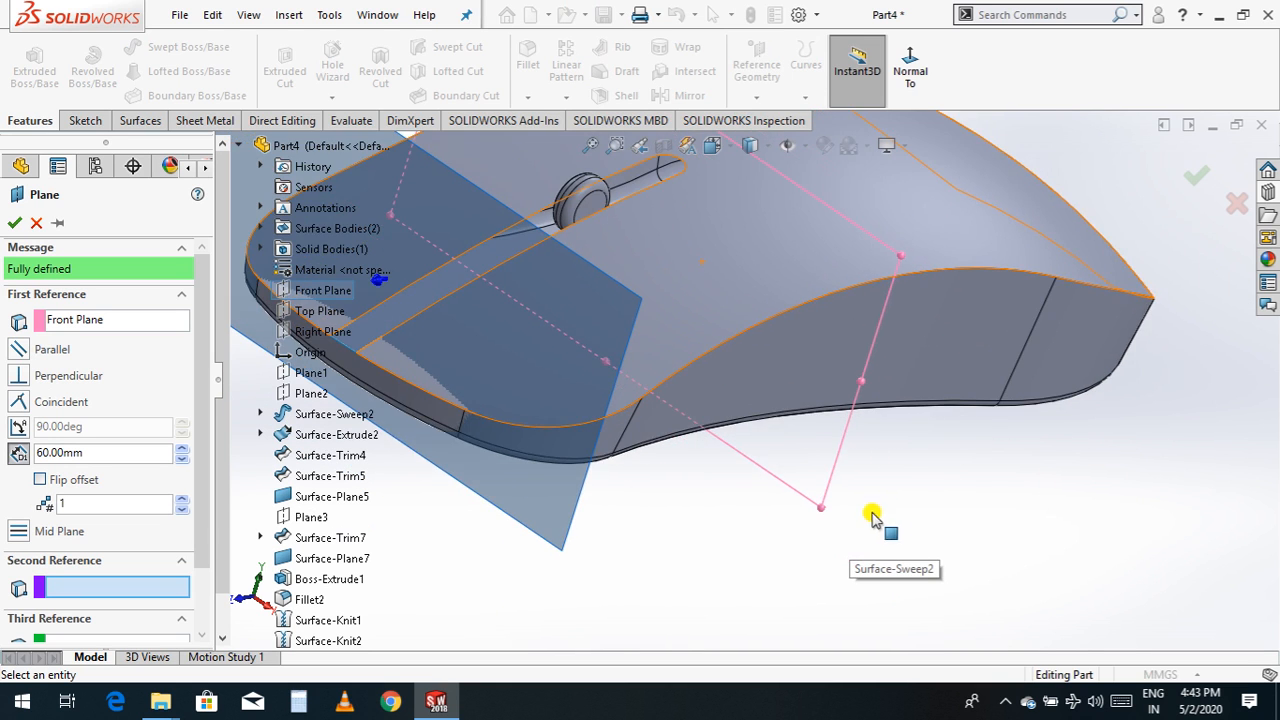
scroll(726, 346, "down", 2)
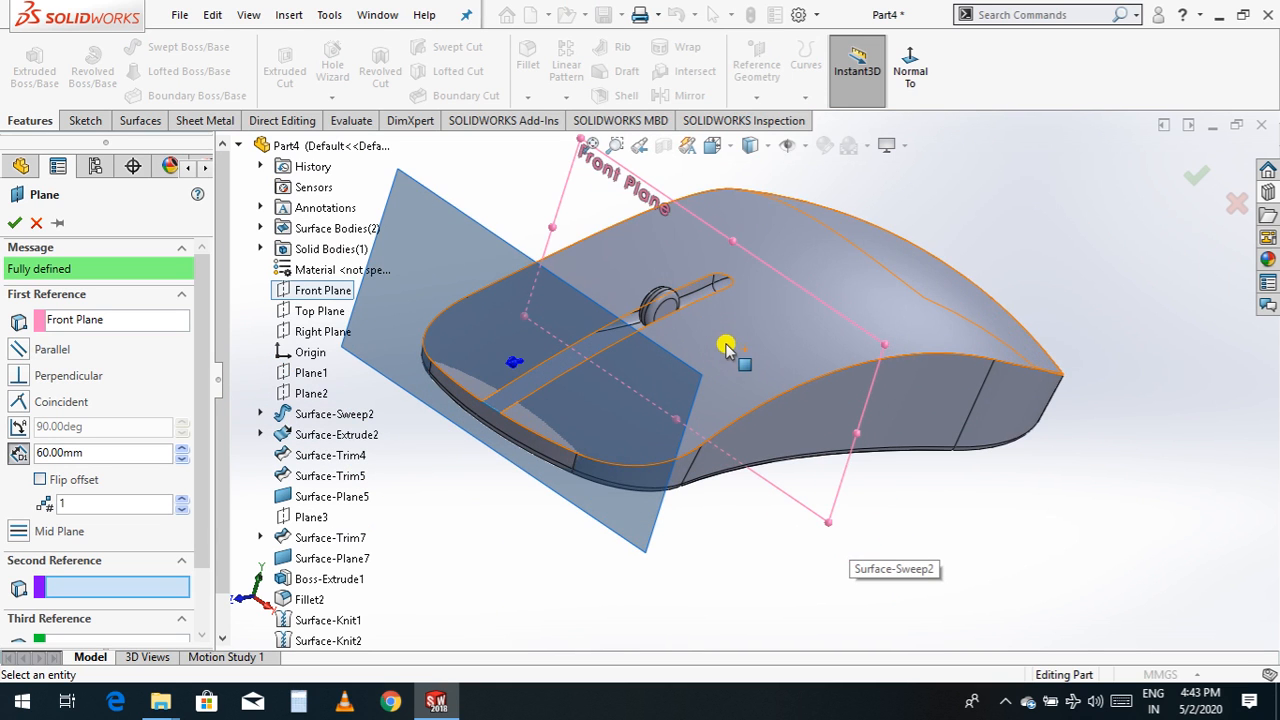
right_click(1062, 277)
mouse_move(1090, 330)
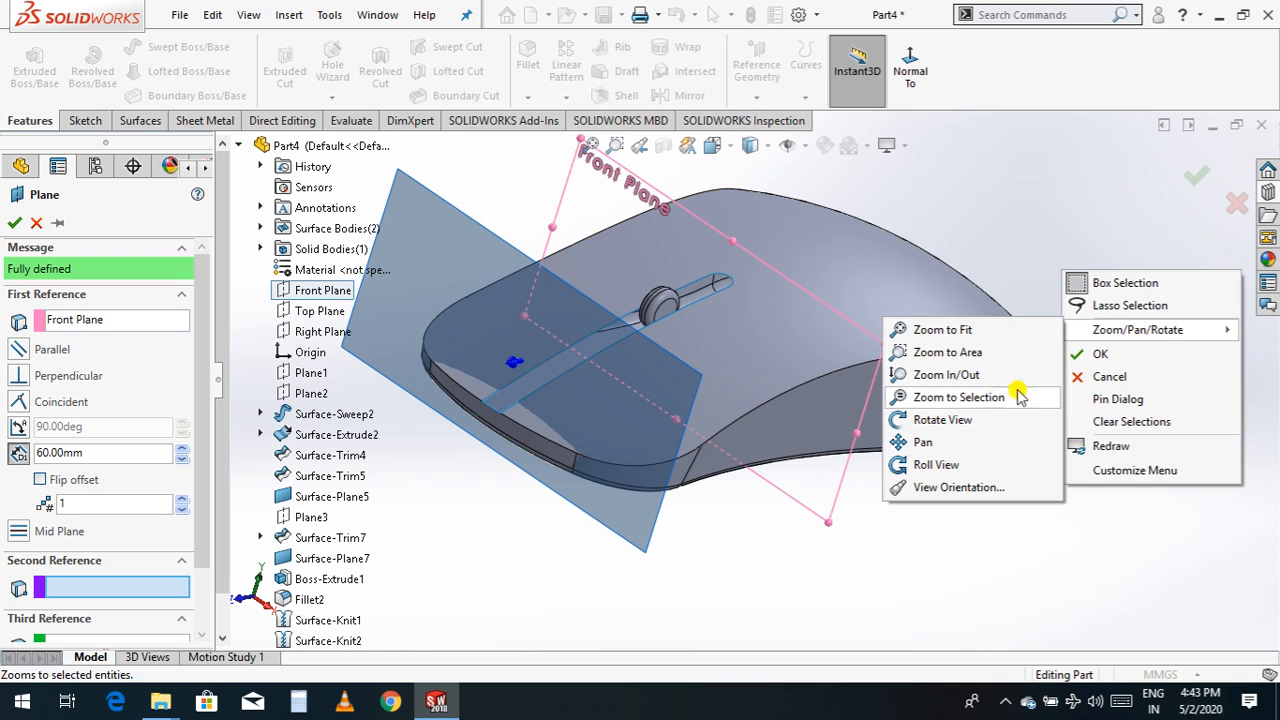
left_click(973, 421)
left_click_drag(1014, 491, 920, 529)
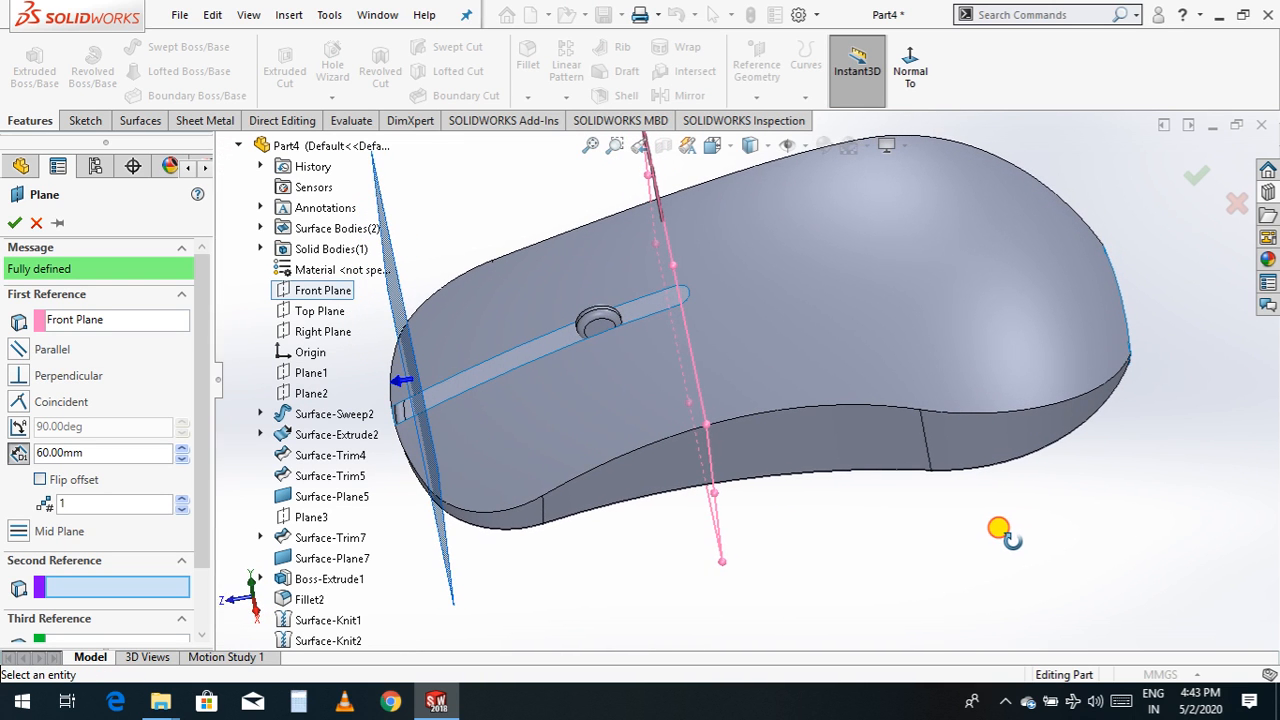
- Try a 70 mm offset for the reference plane, return it to 60 mm and create the plane
left_click(182, 447)
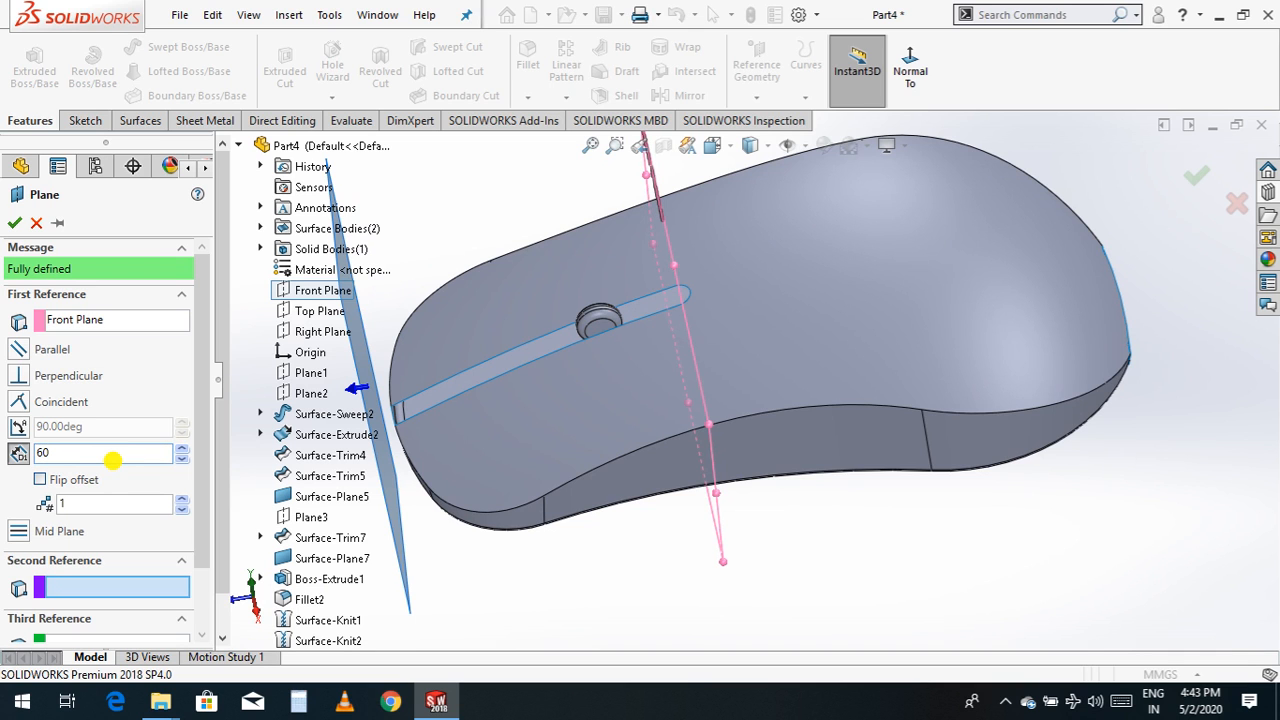
middle_click_drag(790, 567, 790, 520)
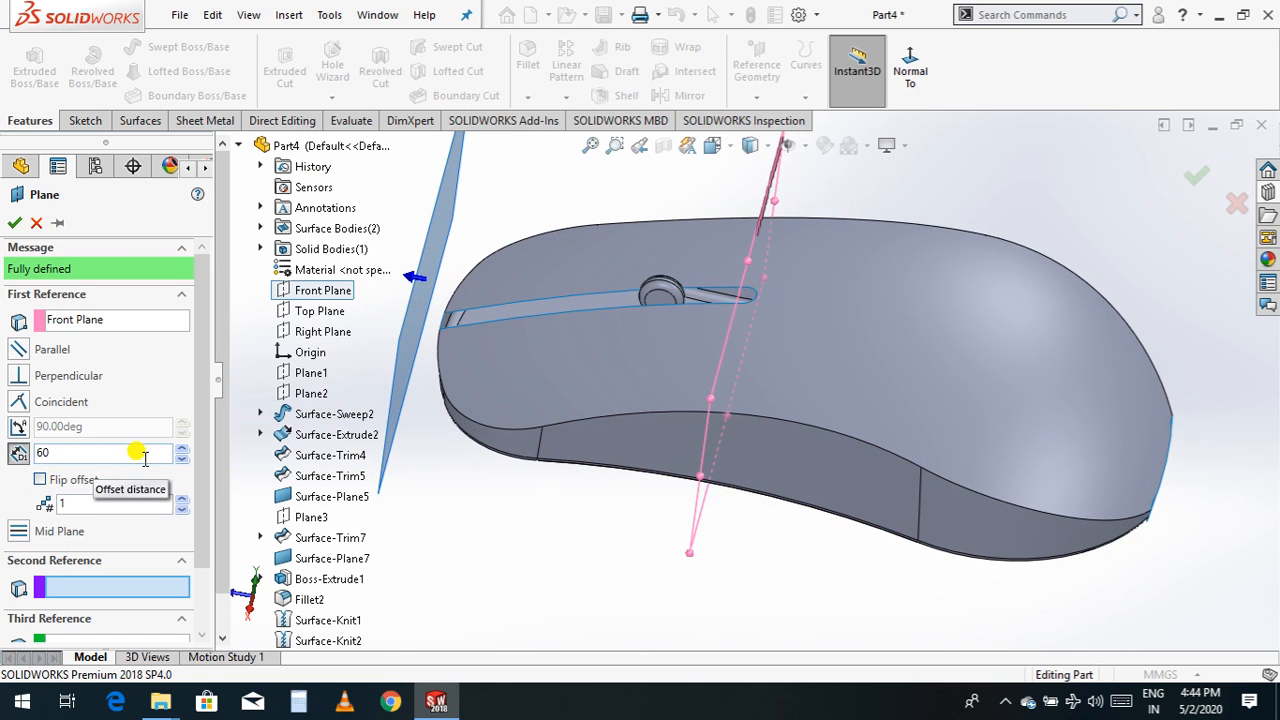
left_click(183, 450)
left_click(183, 450)
left_click(183, 457)
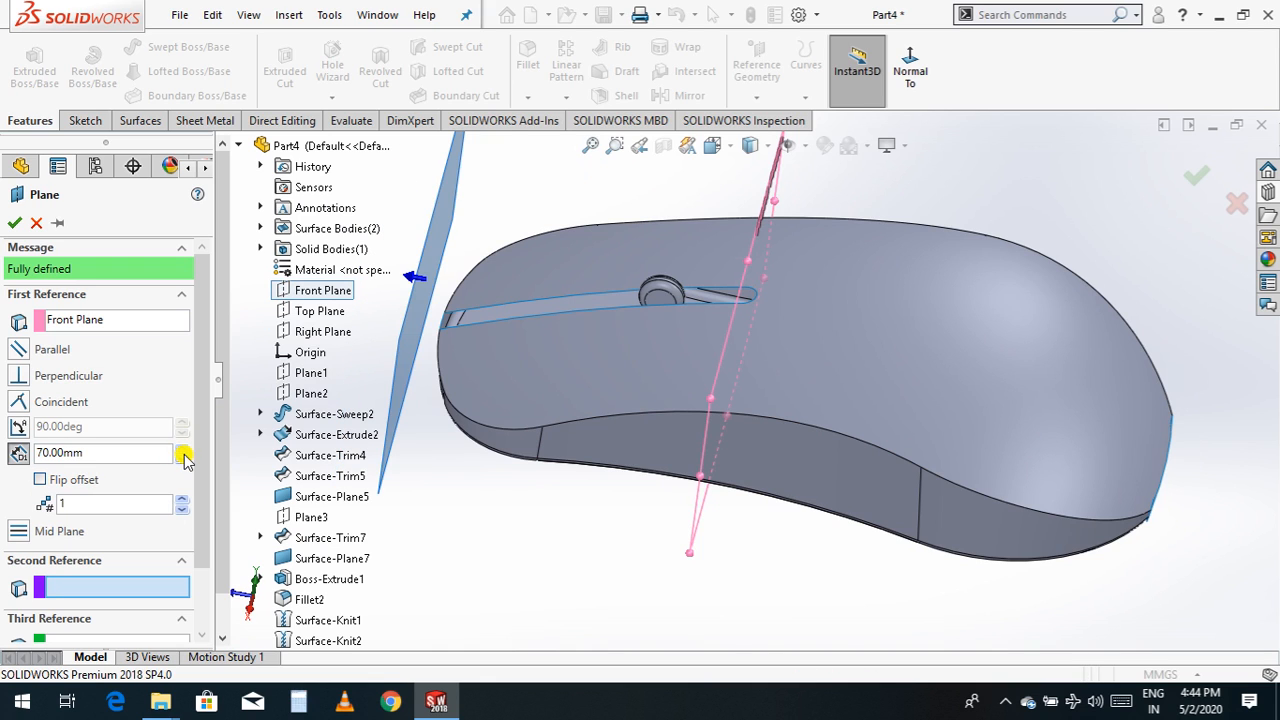
left_click(184, 459)
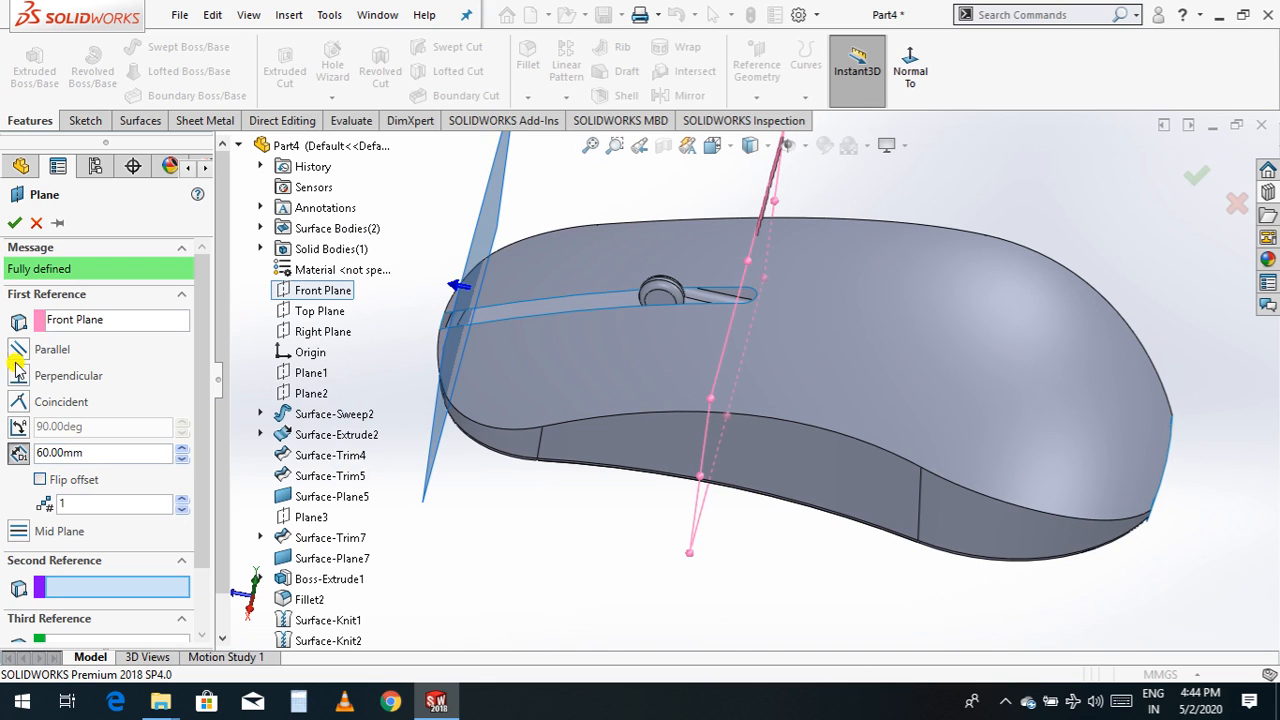
left_click(14, 223)
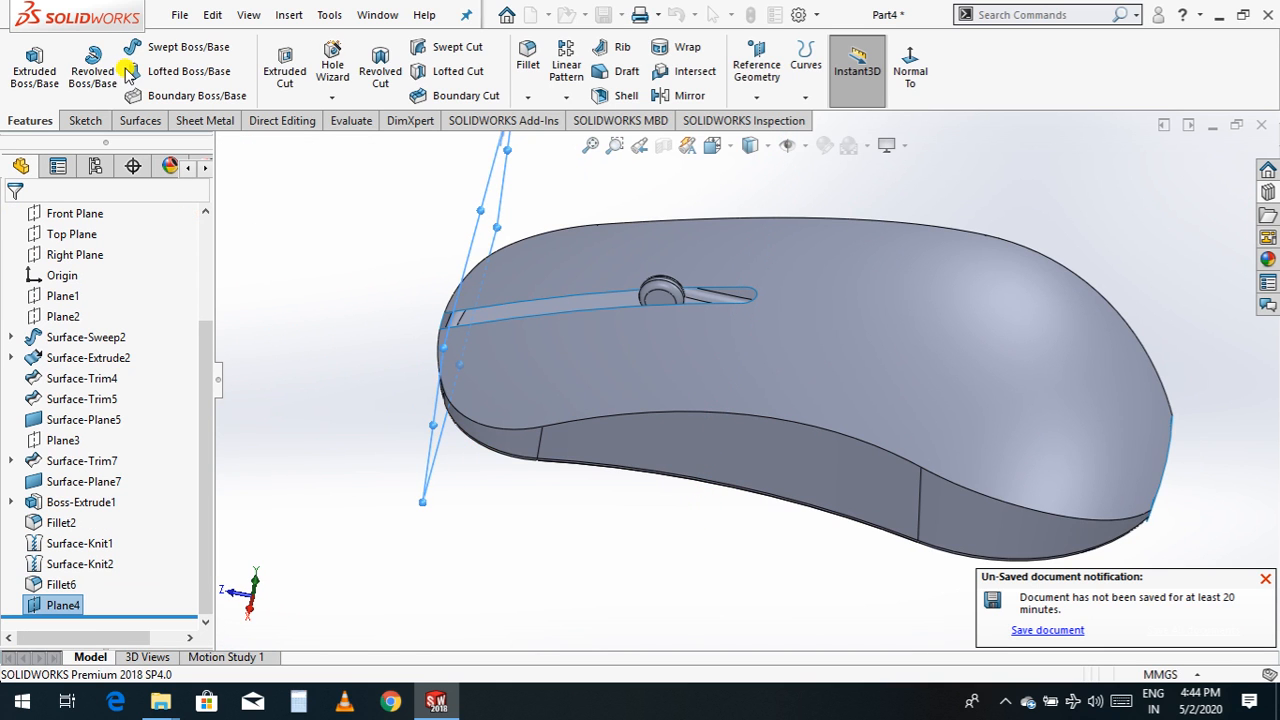
- Sketch a four-point spline on the front offset plane, running from the wheel slot's front end down below the mouse, and close the sketch
left_click(86, 120)
left_click(40, 70)
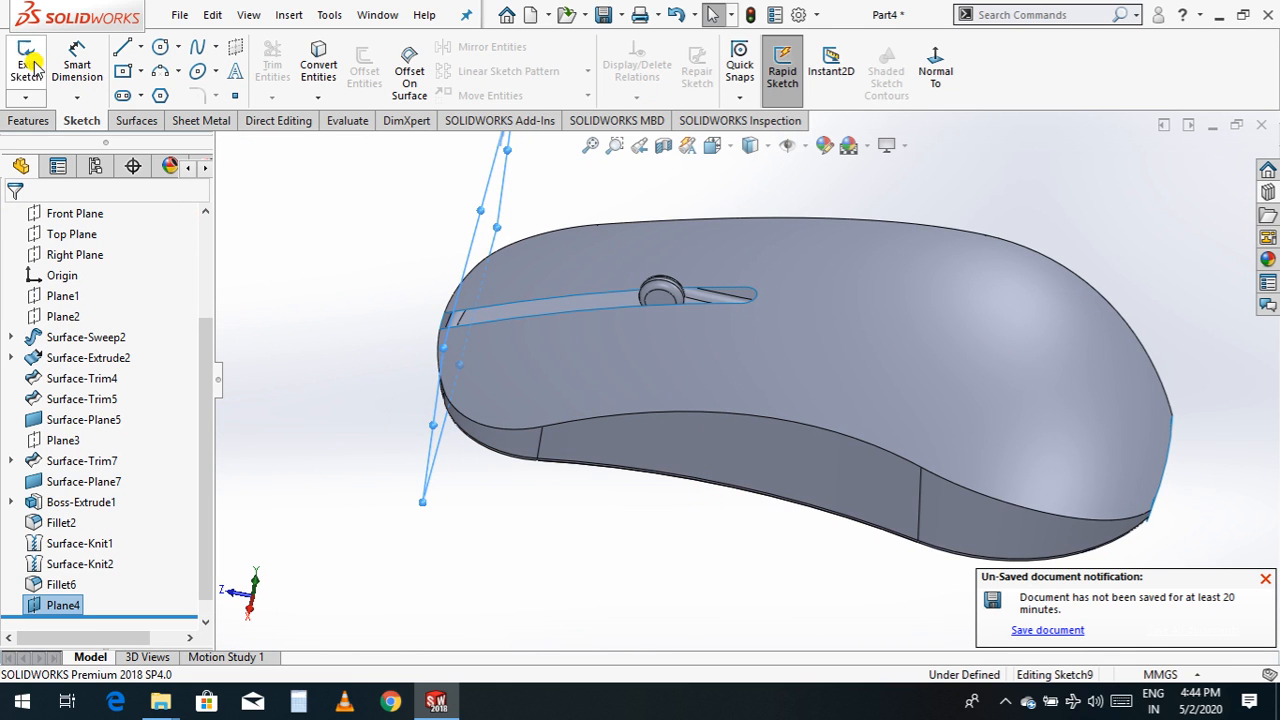
left_click(936, 72)
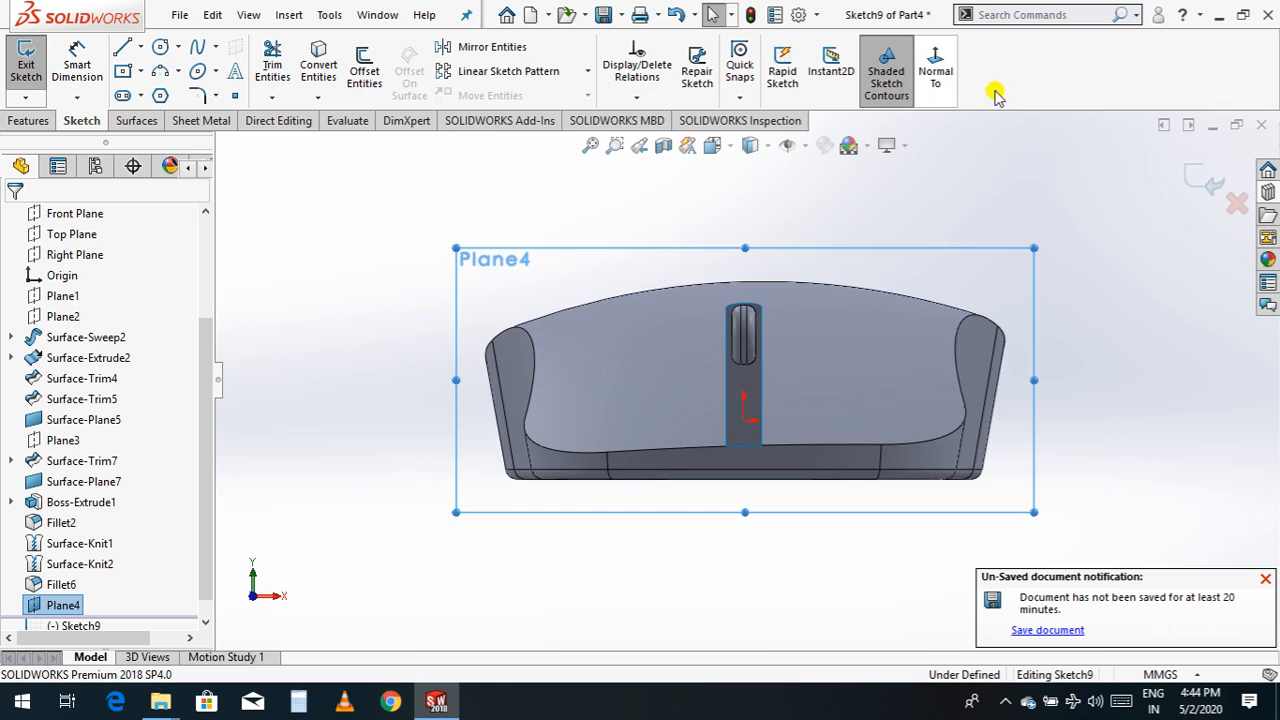
left_click(195, 48)
left_click(740, 437)
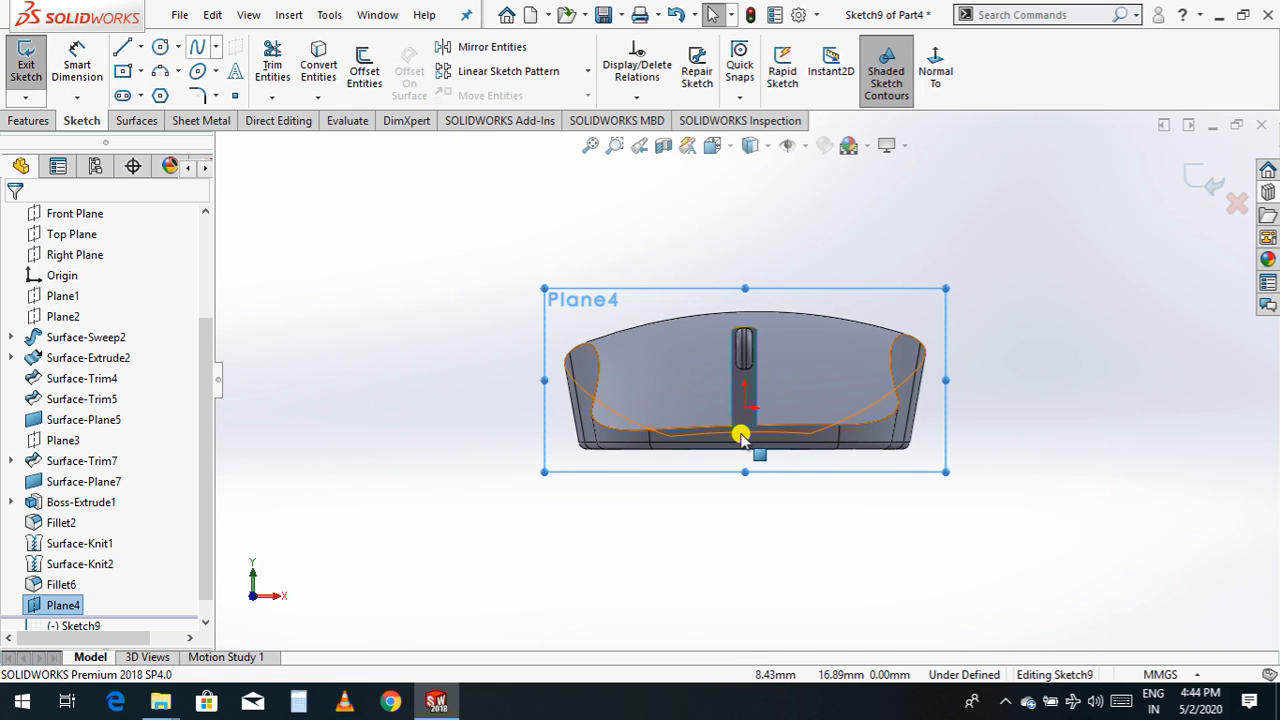
left_click(199, 48)
left_click(738, 429)
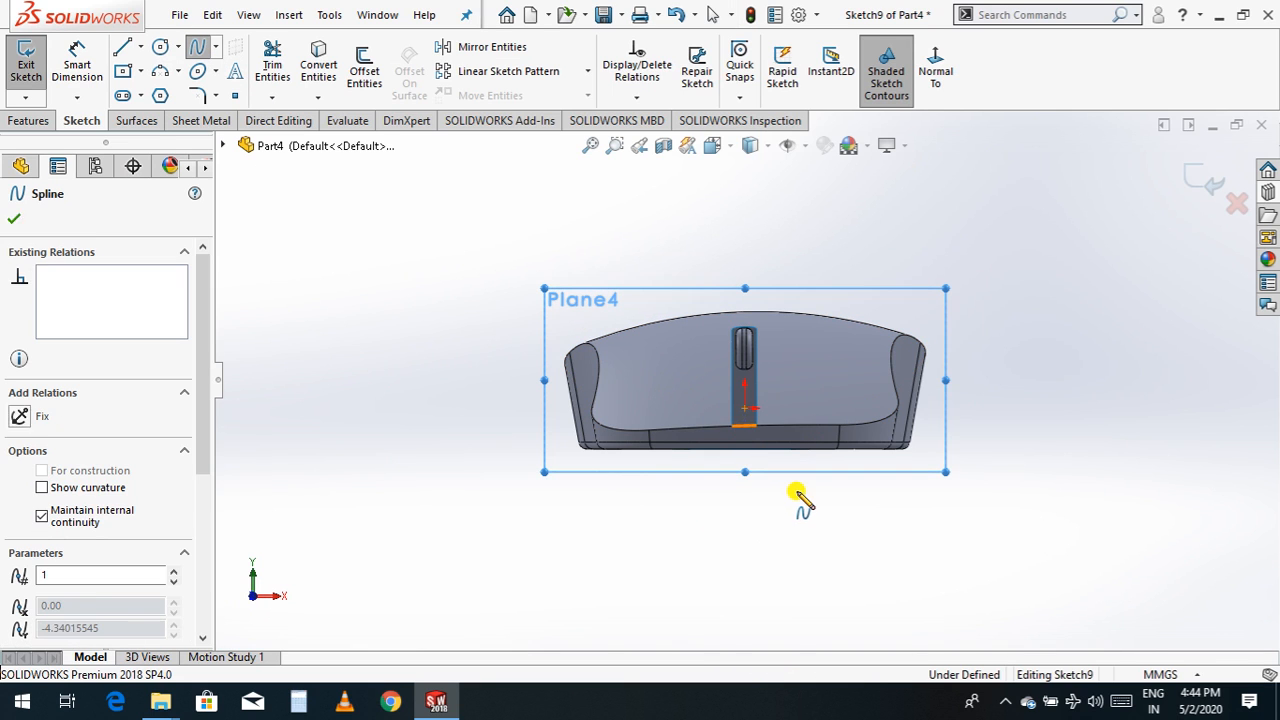
left_click(765, 483)
left_click(827, 500)
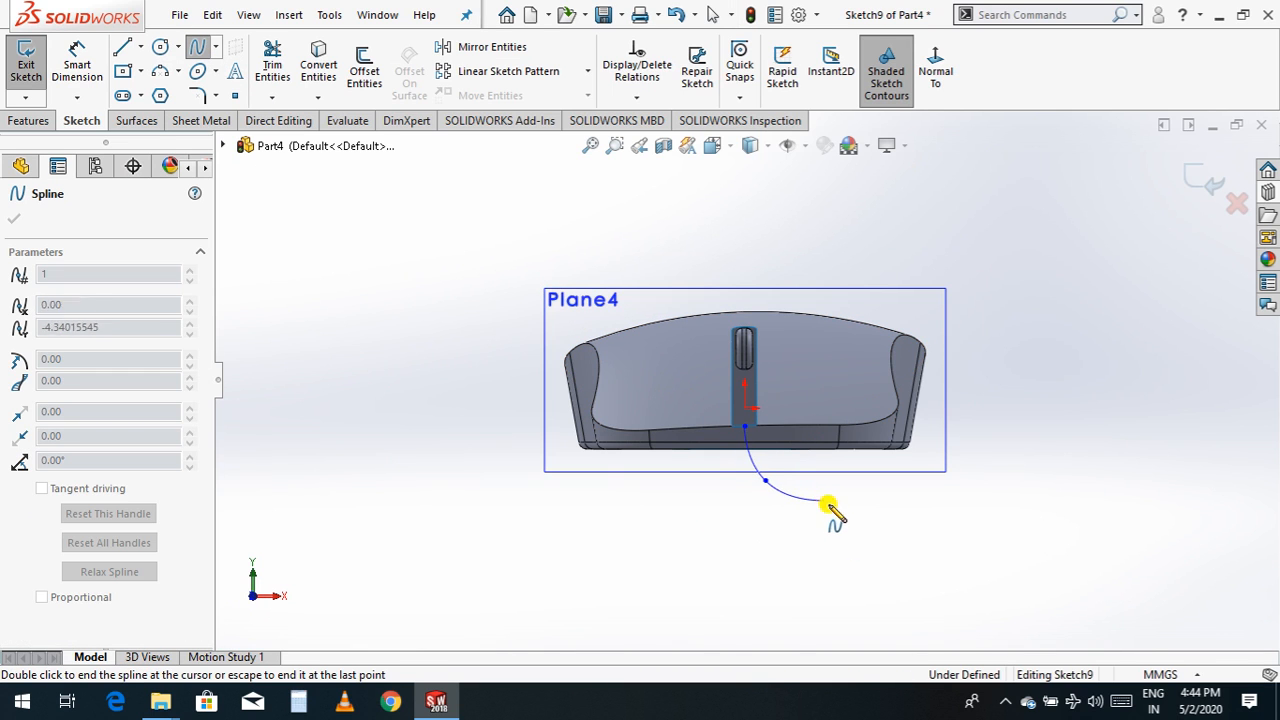
left_click(865, 573)
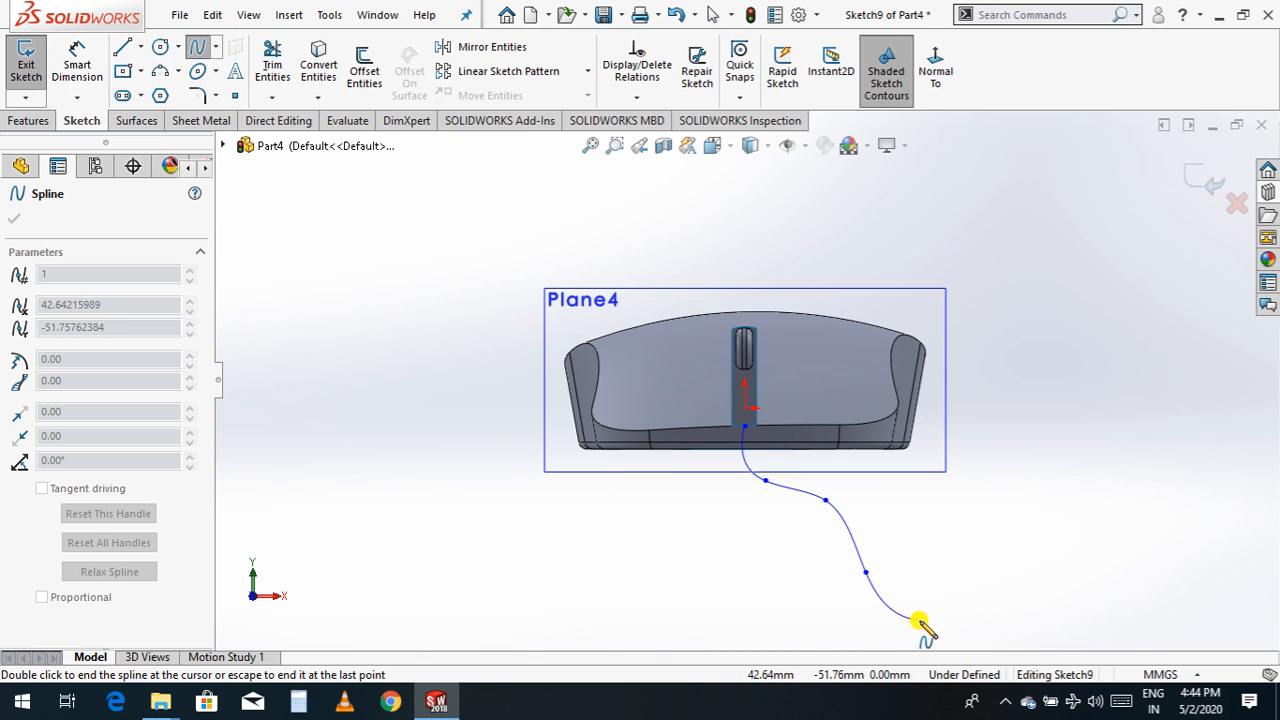
key("Escape")
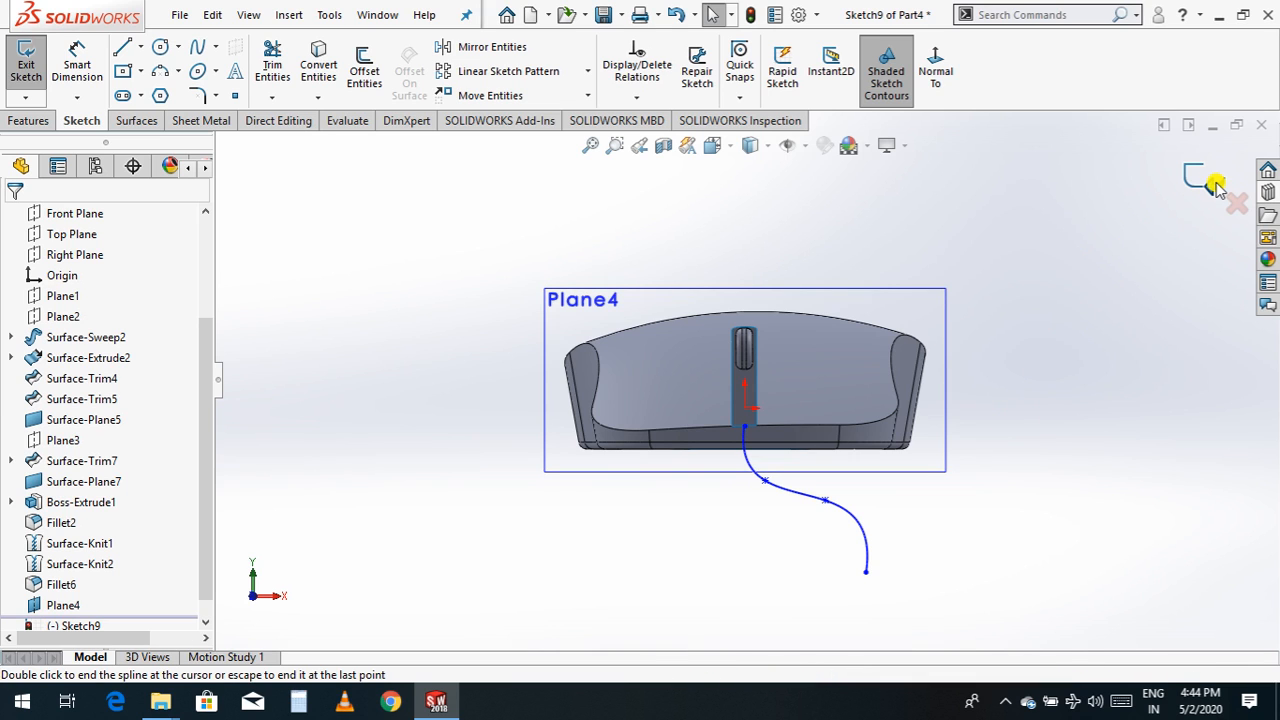
left_click(997, 457)
- Undo the spline sketch on the front offset plane
right_click(1044, 422)
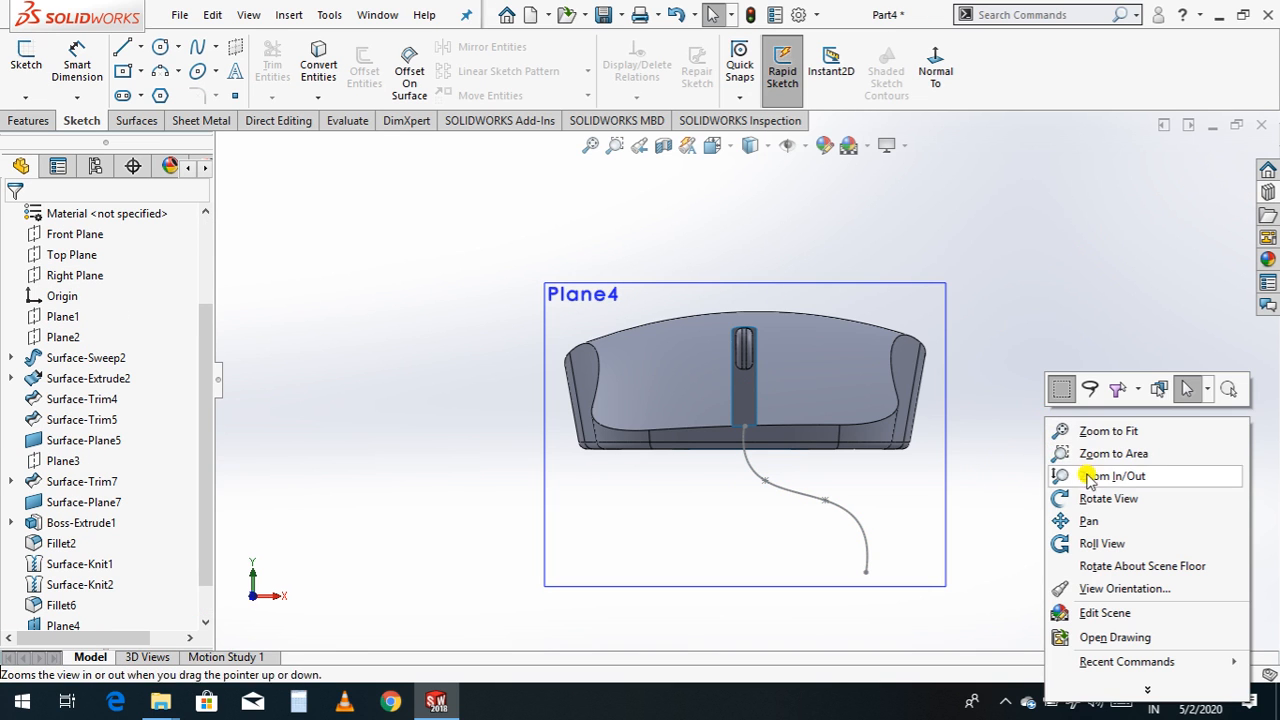
left_click(1051, 494)
left_click_drag(1051, 494, 1030, 512)
scroll(1026, 508, "up", 6)
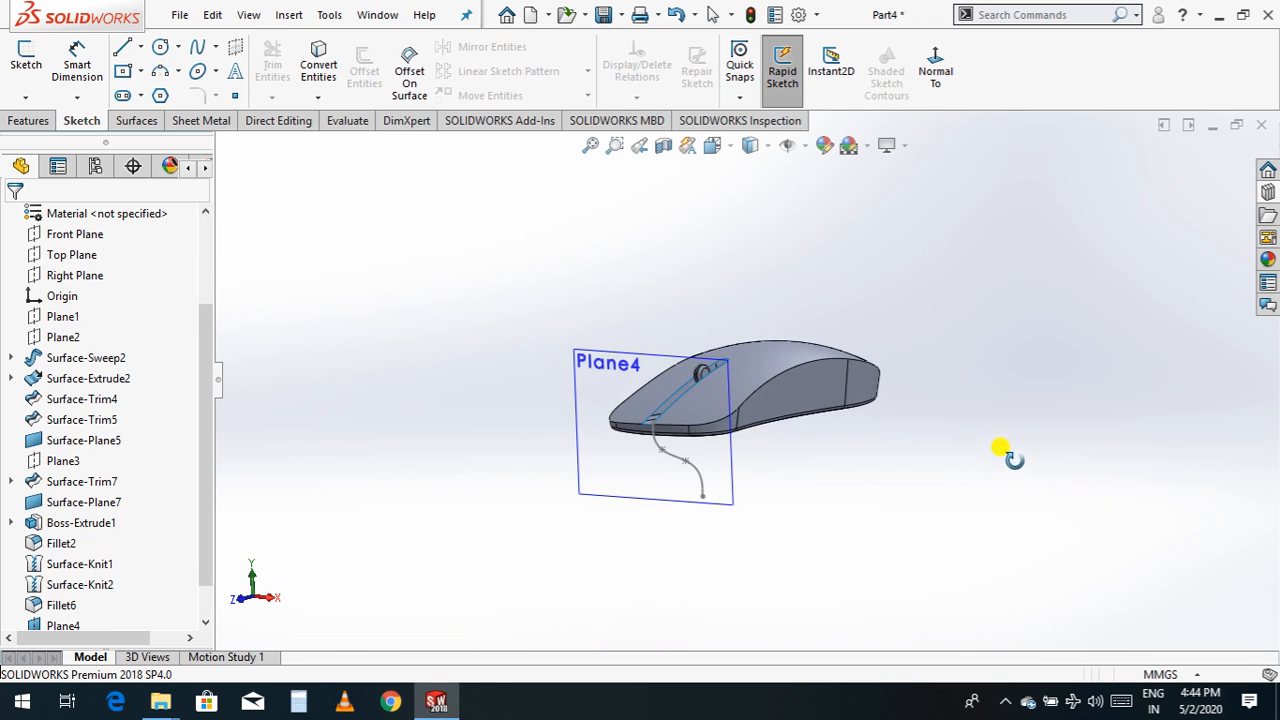
left_click_drag(964, 427, 954, 526)
scroll(709, 488, "down", 6)
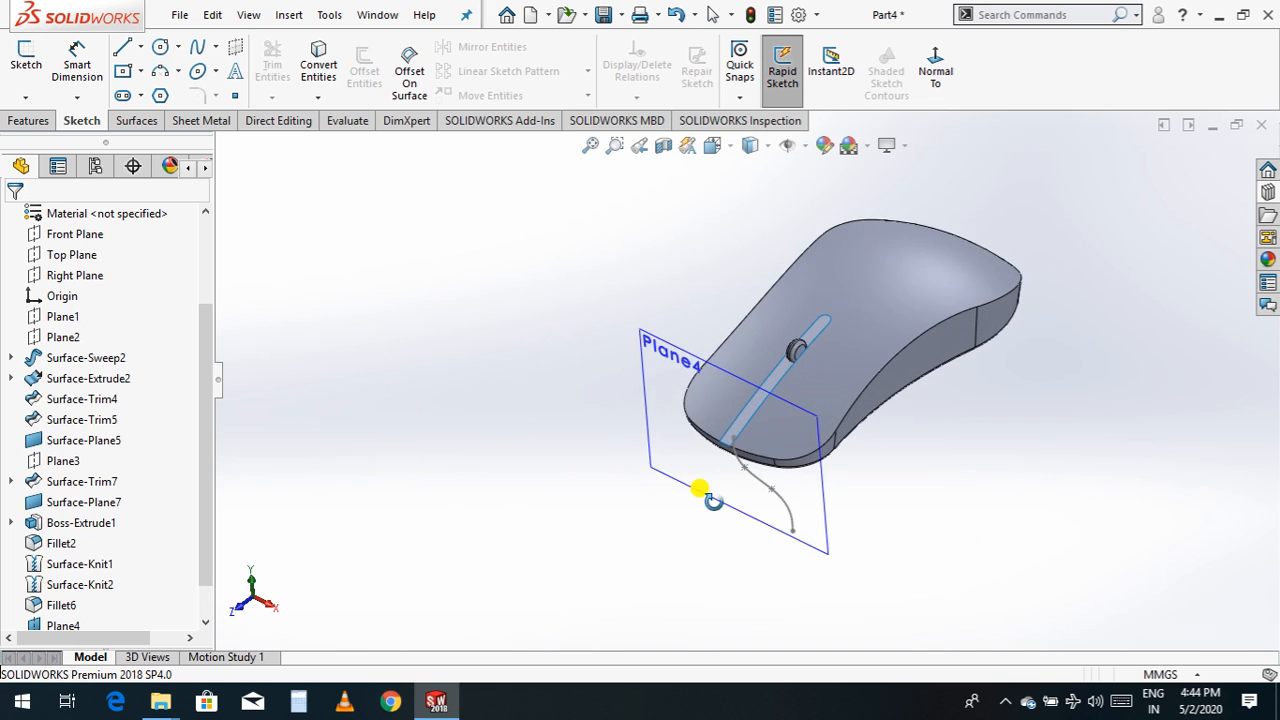
left_click_drag(754, 495, 819, 437)
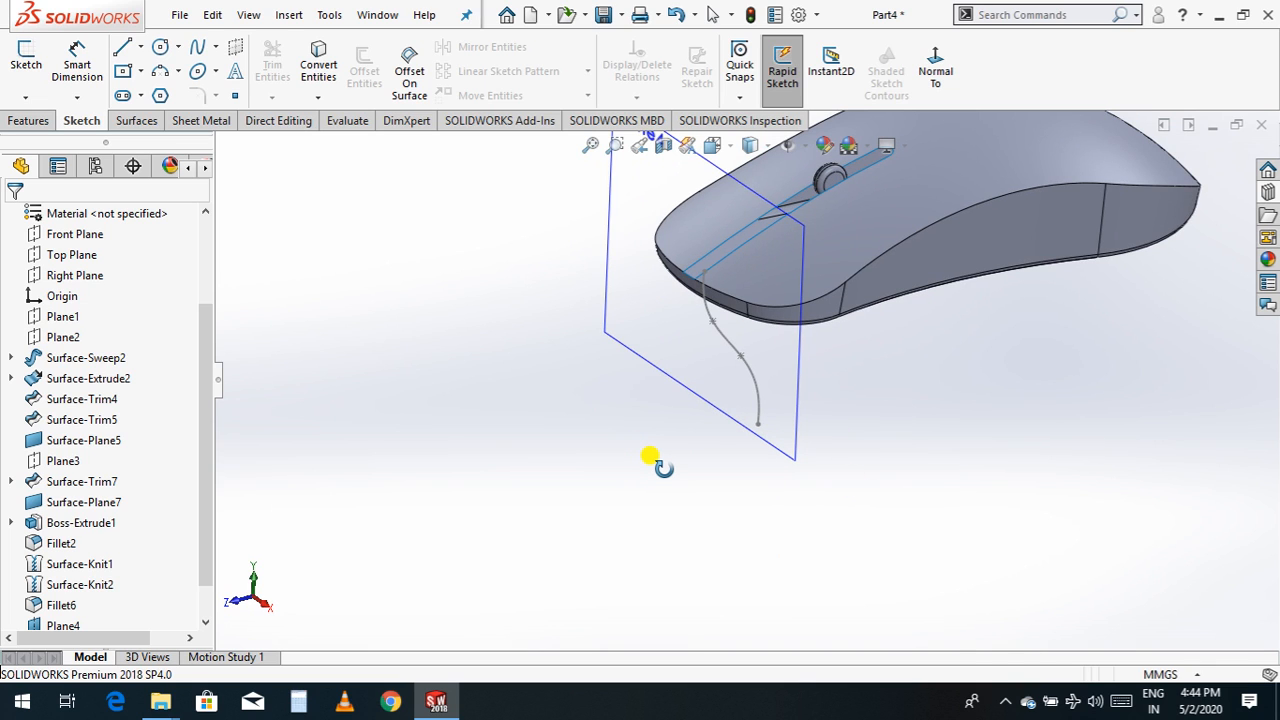
key("ctrl+z")
key("ctrl+z")
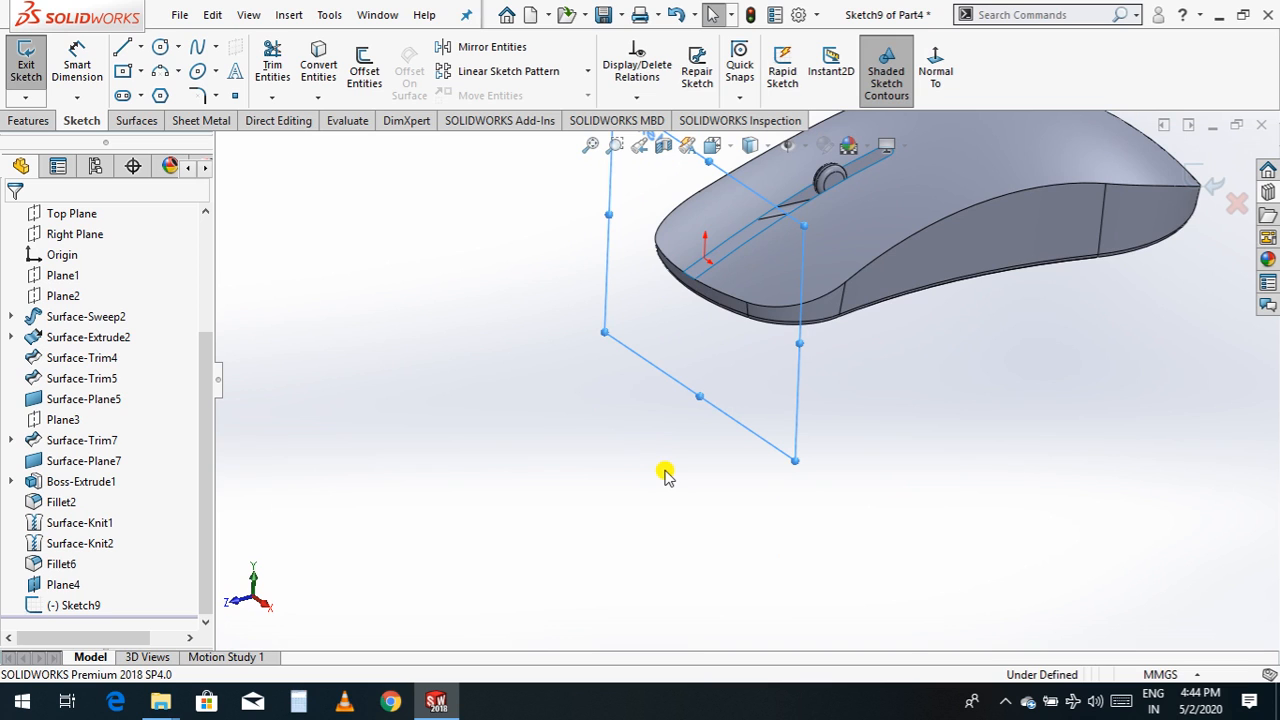
key("ctrl+z")
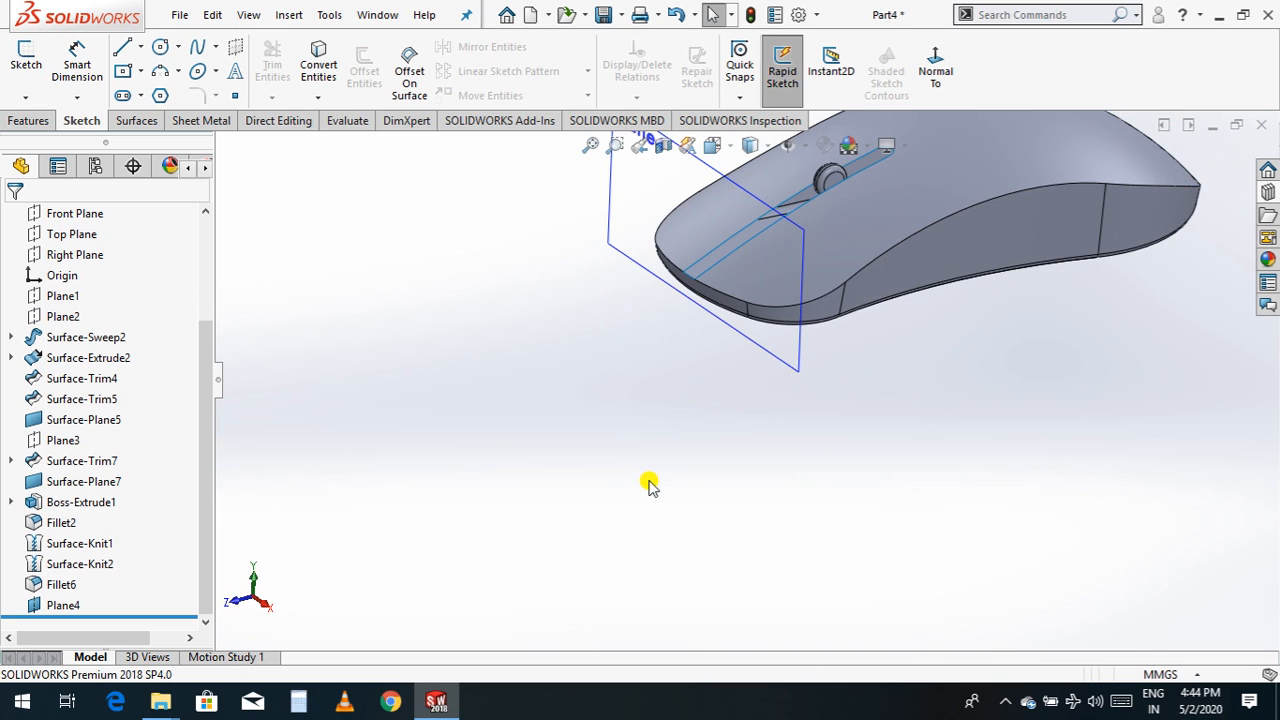
- Hide the reference plane at the mouse's front end
scroll(615, 435, "up", 3)
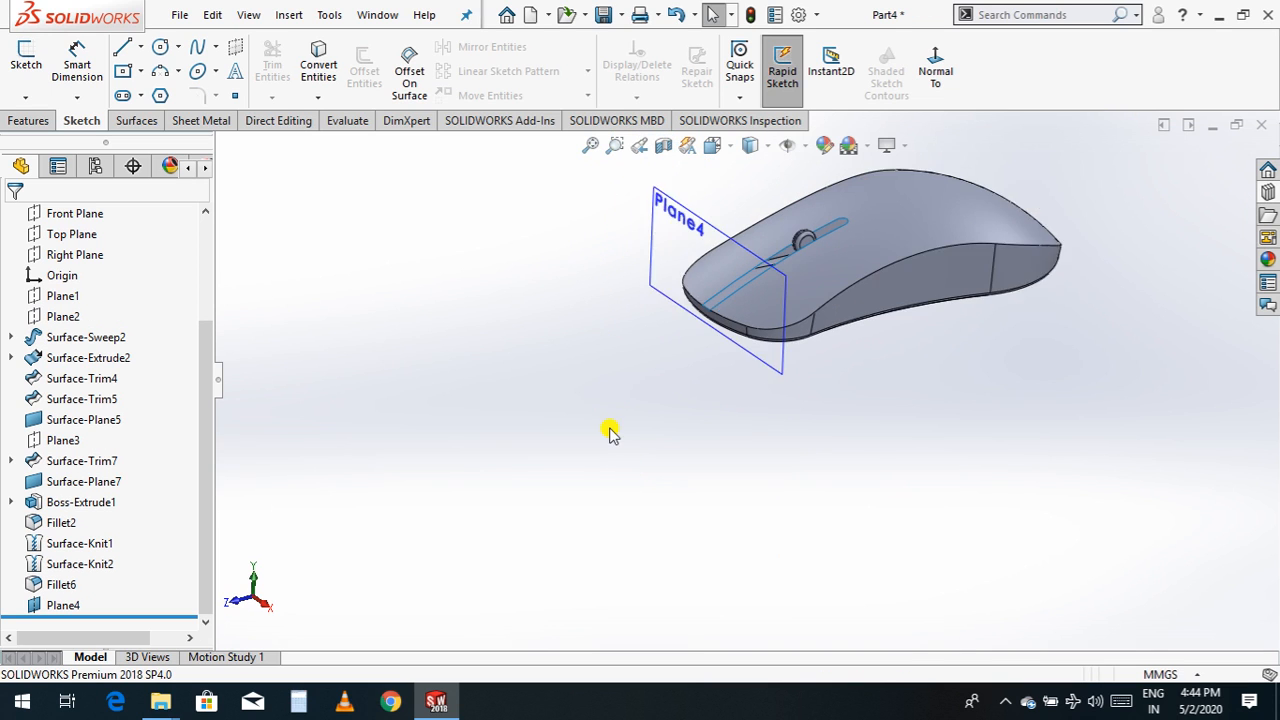
left_click(778, 358)
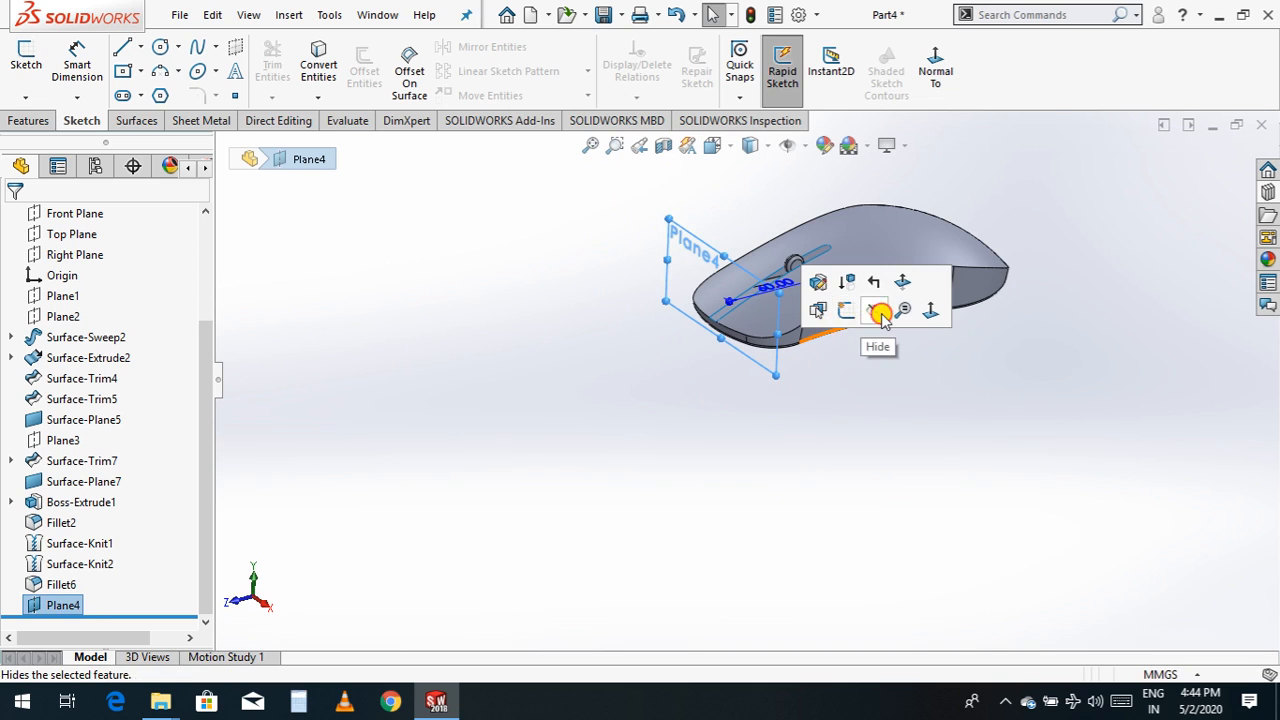
left_click(886, 310)
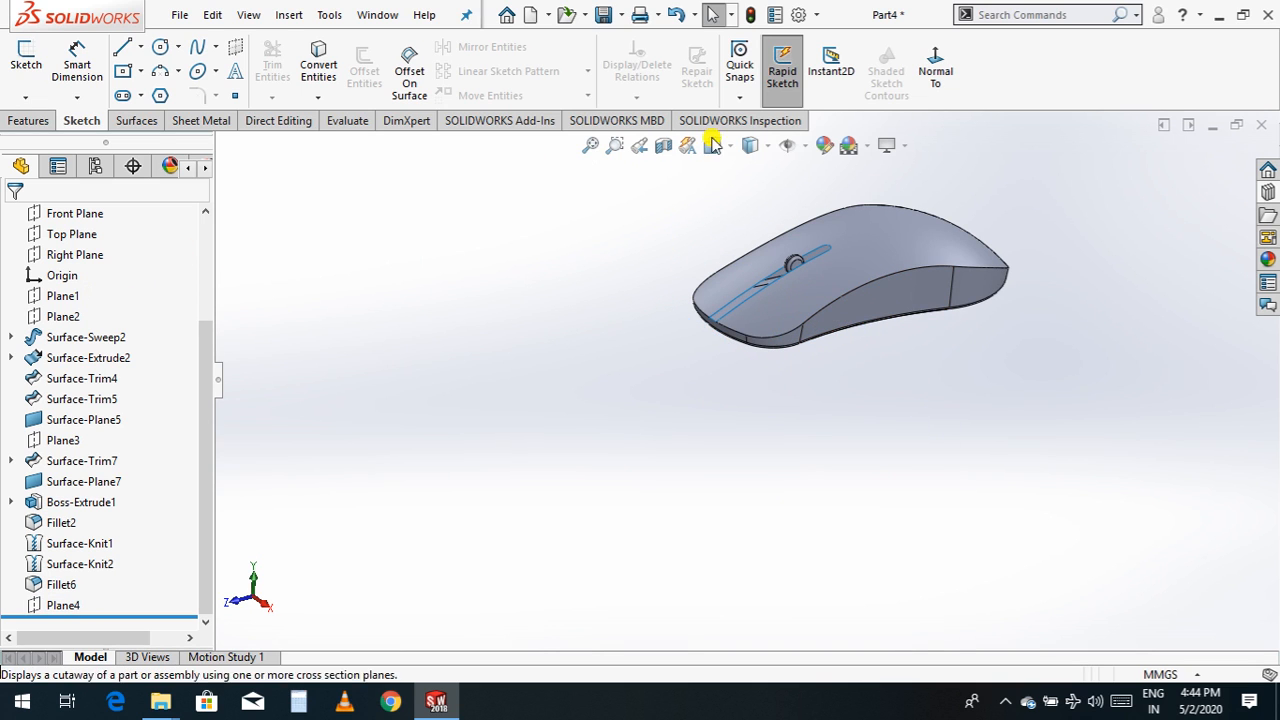
- Create a reference plane offset 60 mm from the Right Plane
left_click(28, 121)
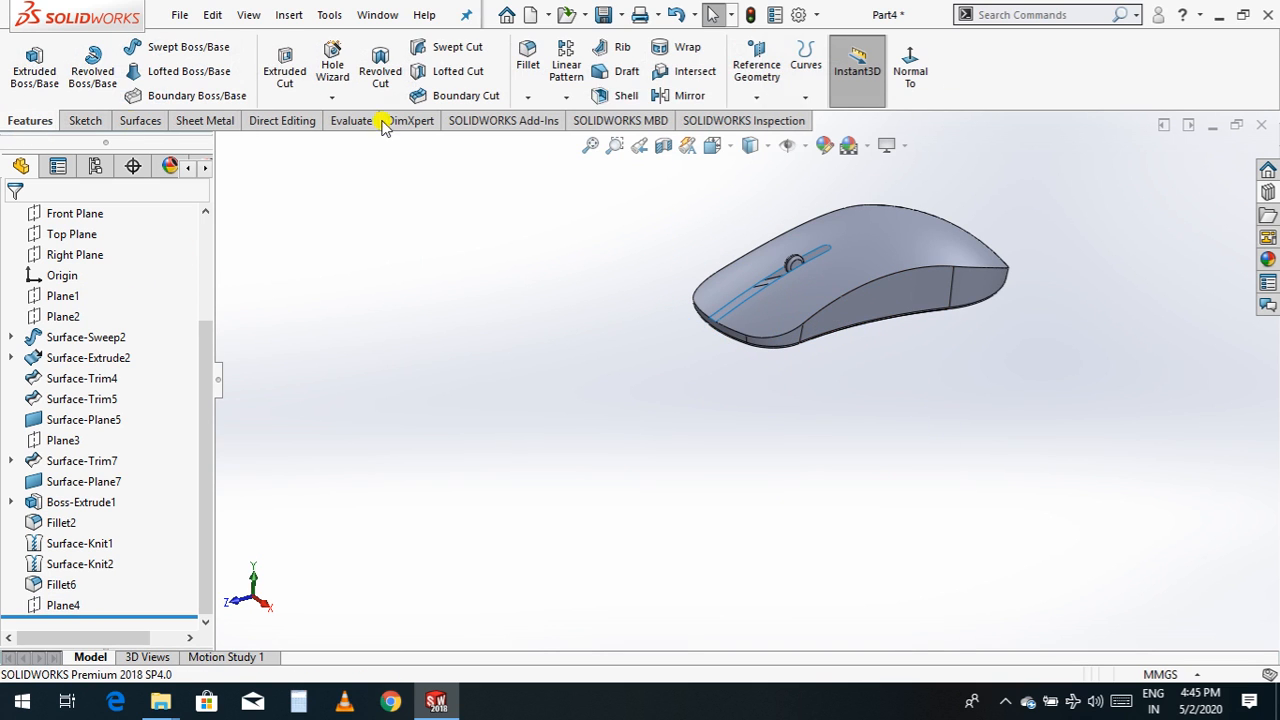
left_click(757, 97)
left_click(775, 119)
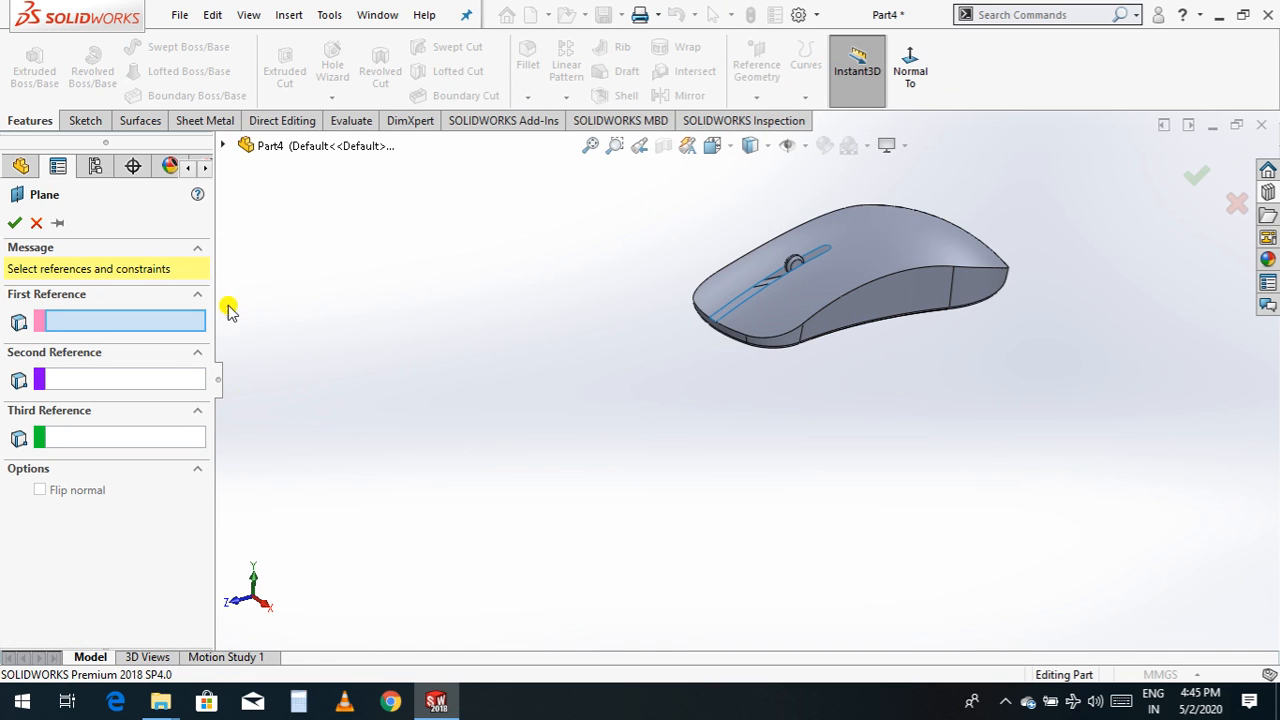
left_click(227, 146)
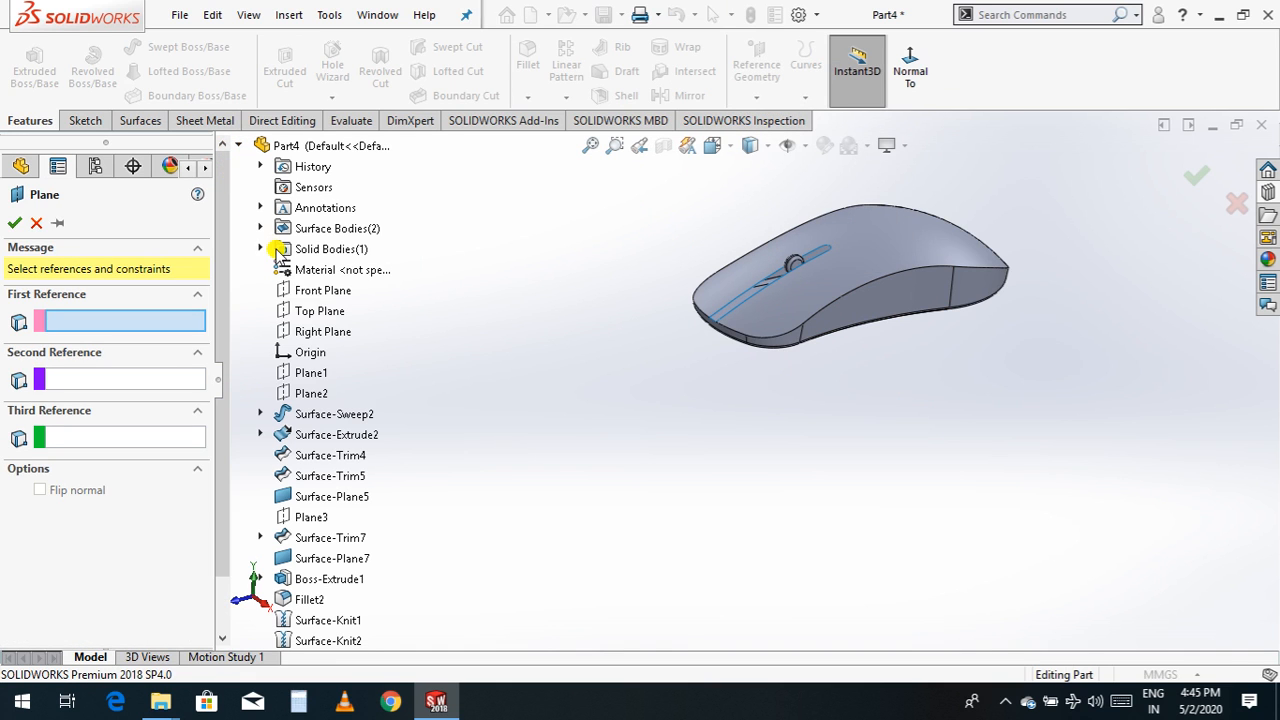
left_click(325, 336)
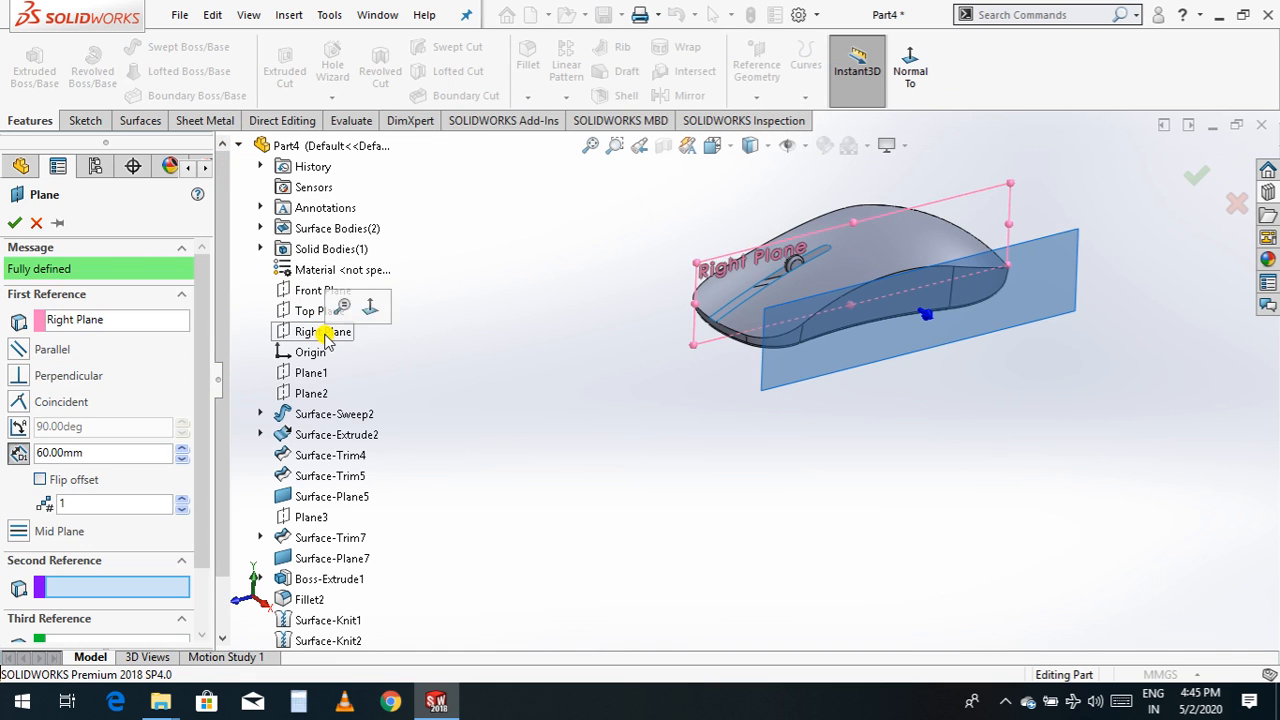
left_click(15, 223)
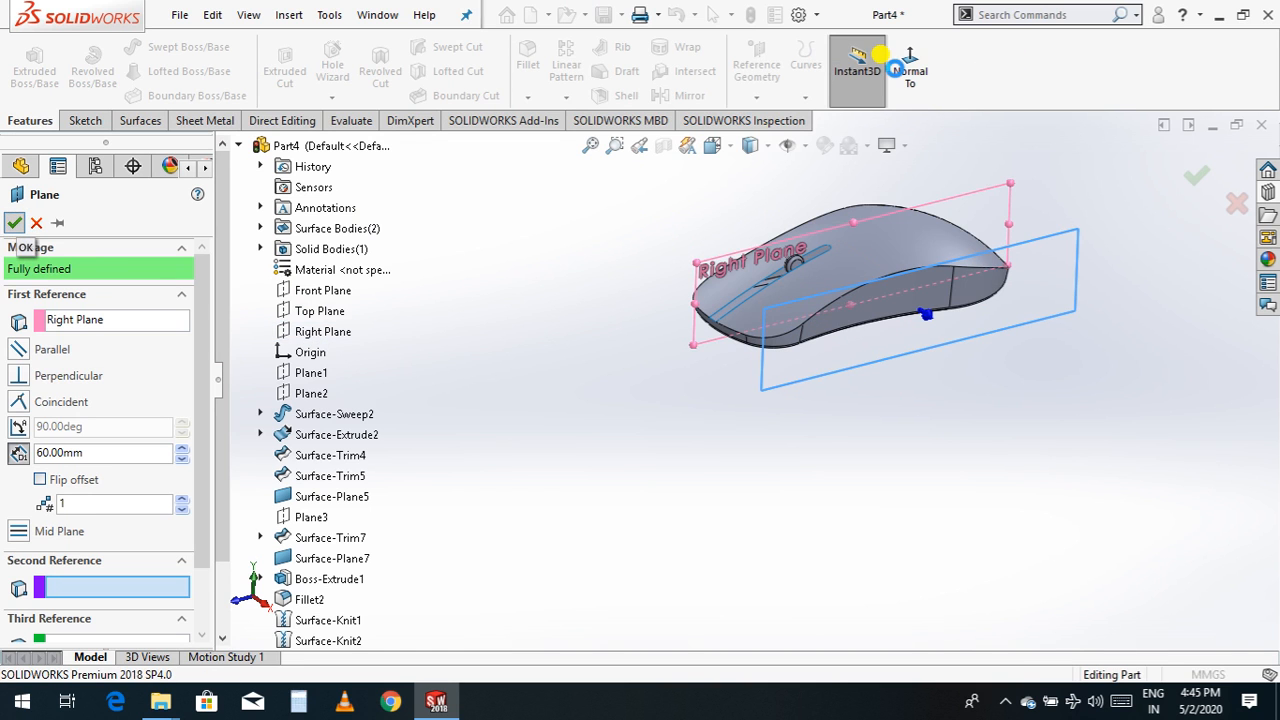
- Sketch a wavy four-point spline on the side offset plane, running forward from the mouse's upper front corner, and close the sketch
left_click(84, 120)
left_click(26, 65)
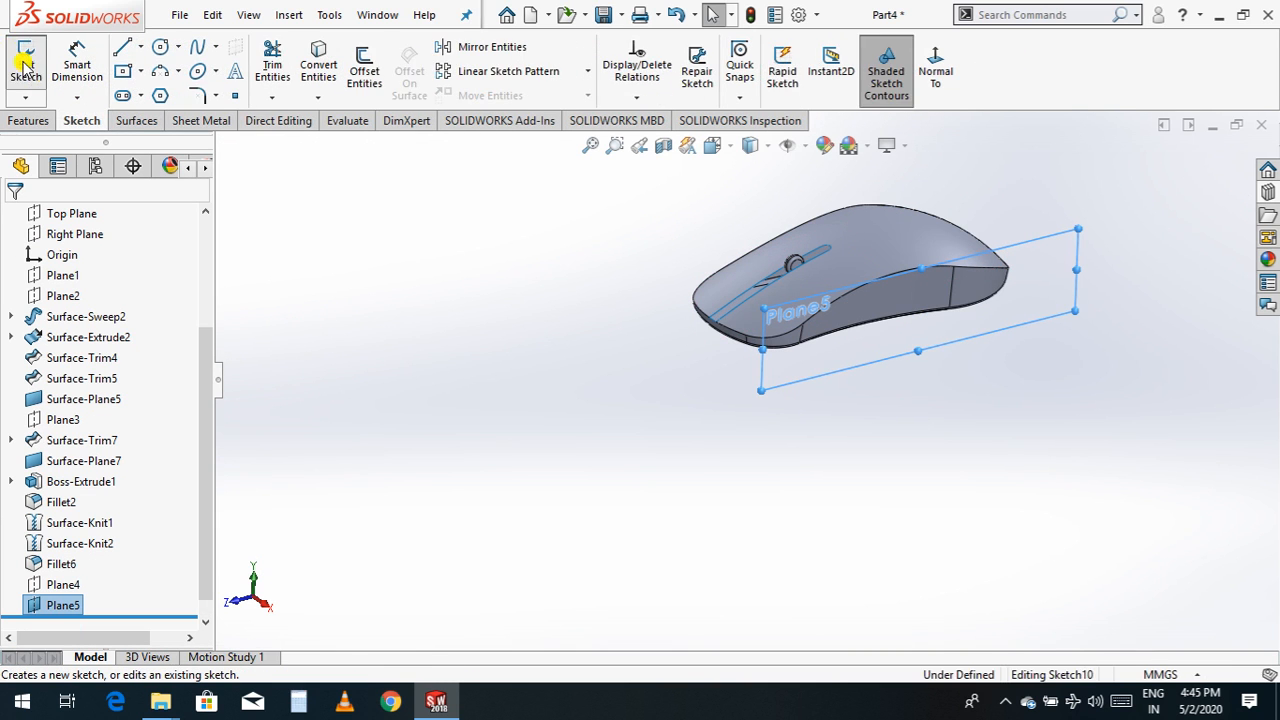
left_click(933, 62)
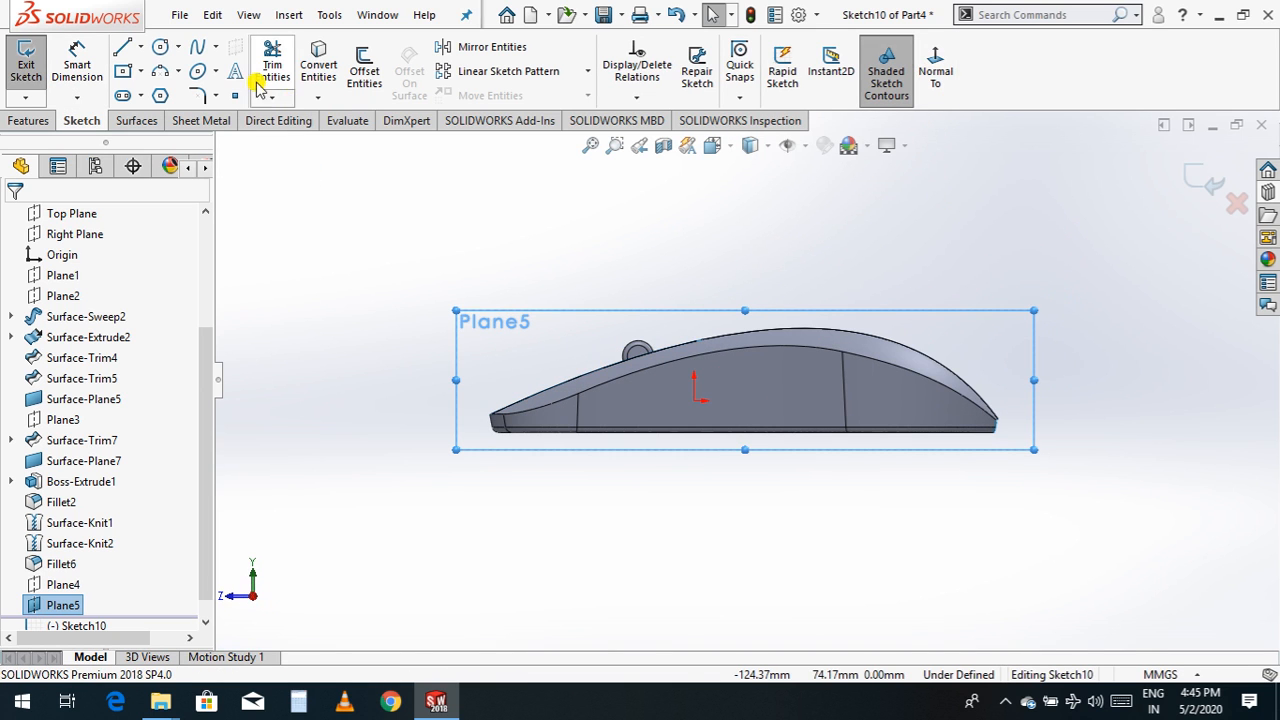
left_click(195, 50)
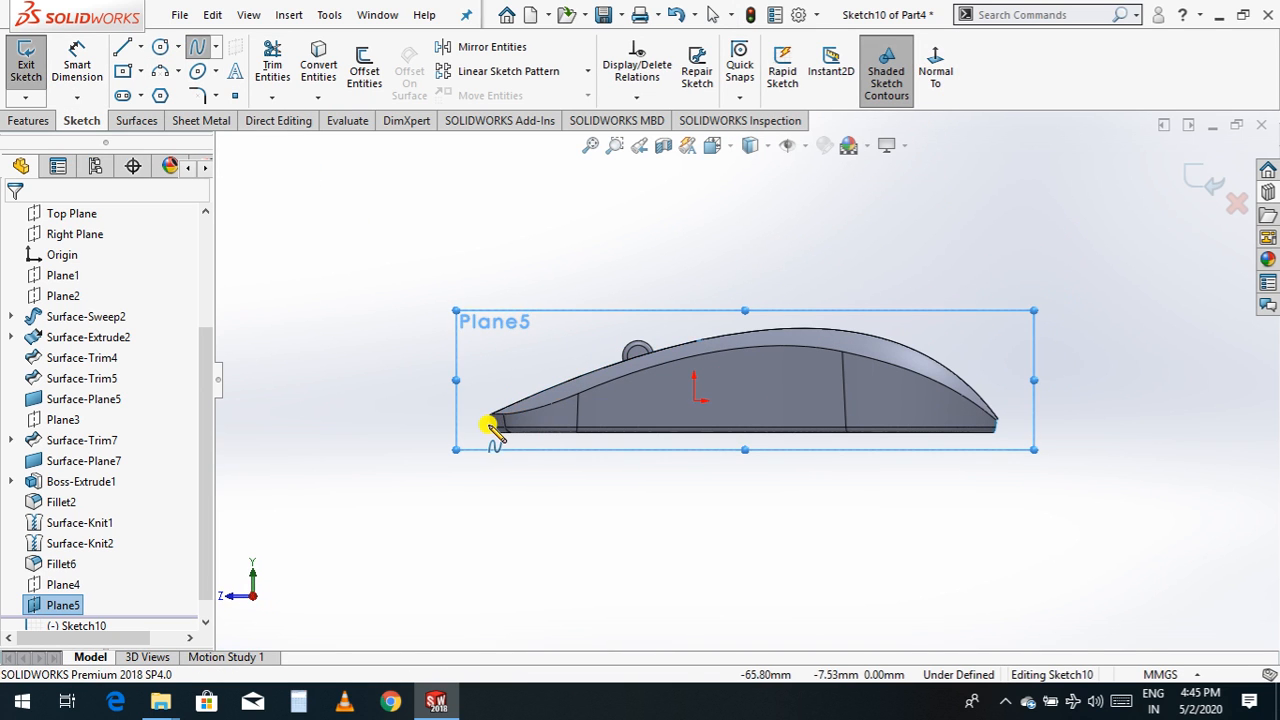
scroll(487, 425, "down", 3)
scroll(505, 432, "down", 2)
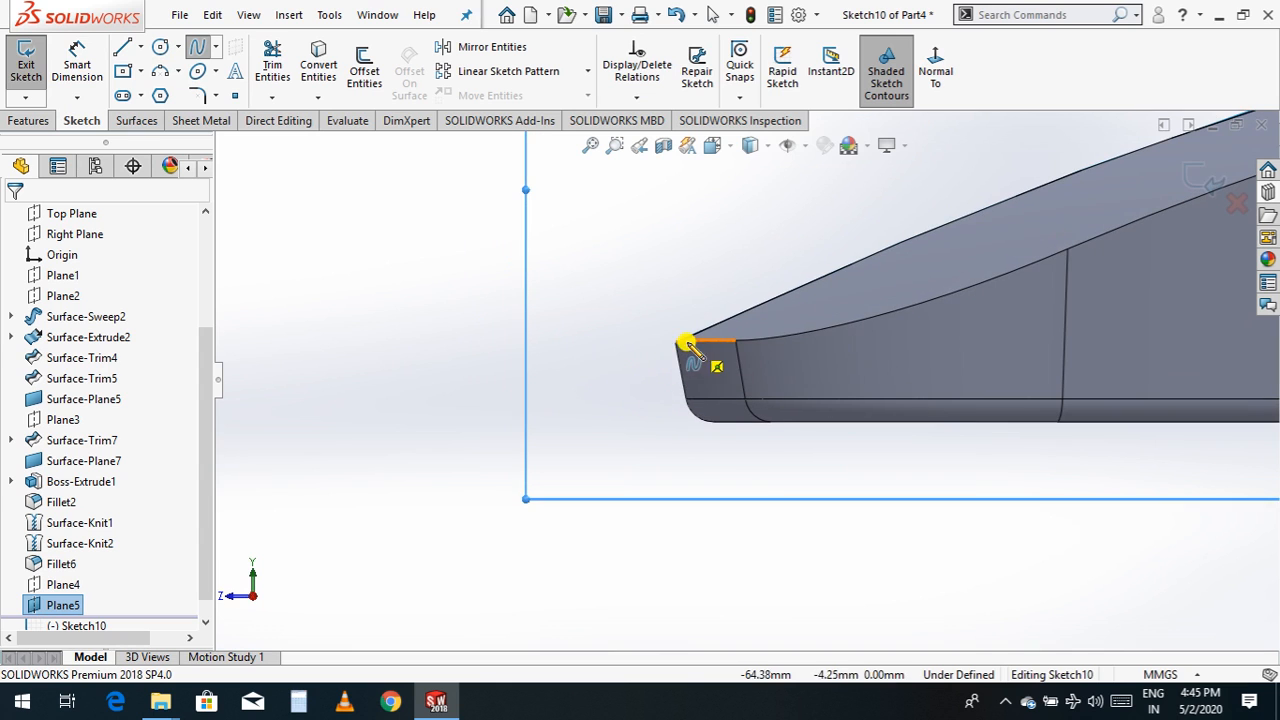
left_click(689, 398)
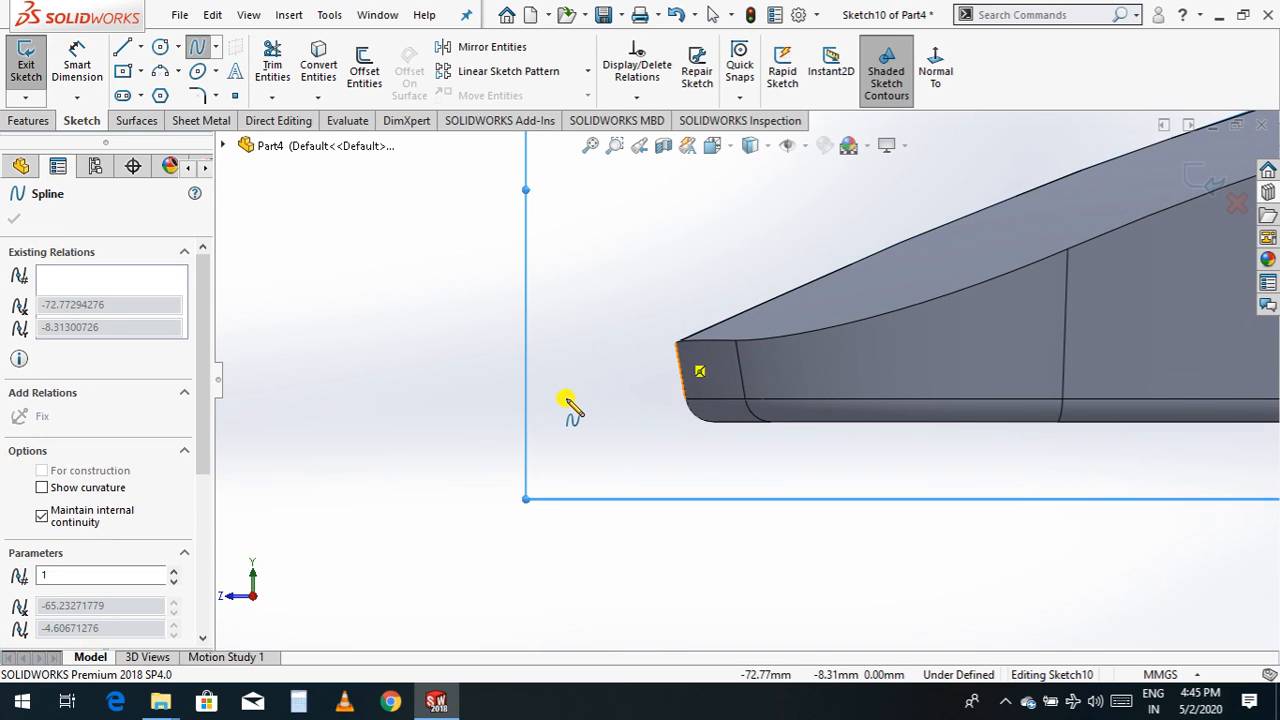
scroll(566, 407, "up", 4)
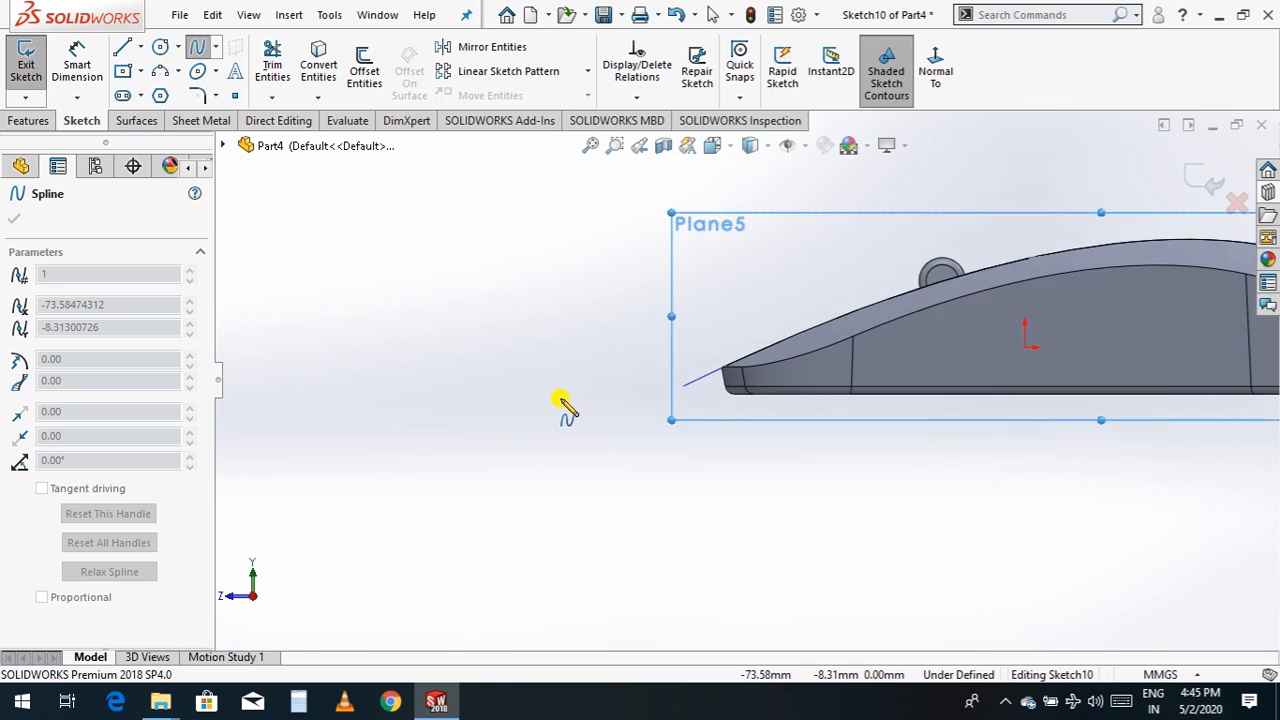
left_click(663, 406)
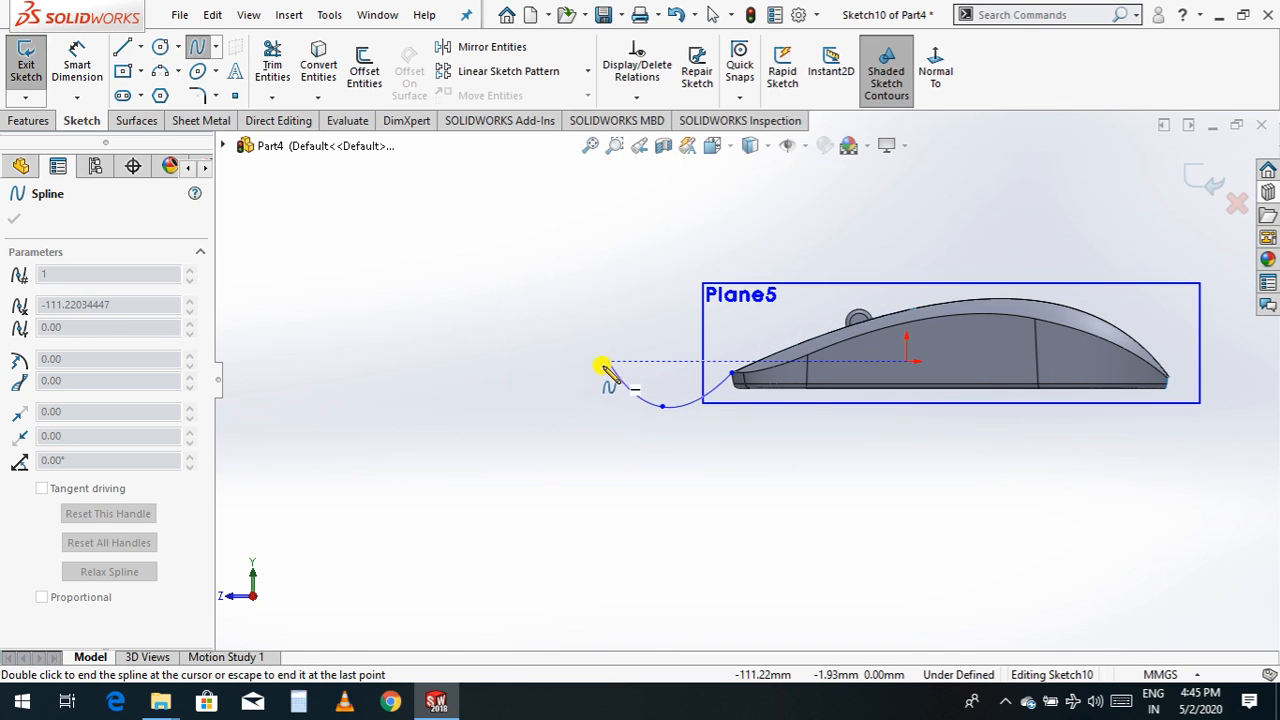
left_click(582, 361)
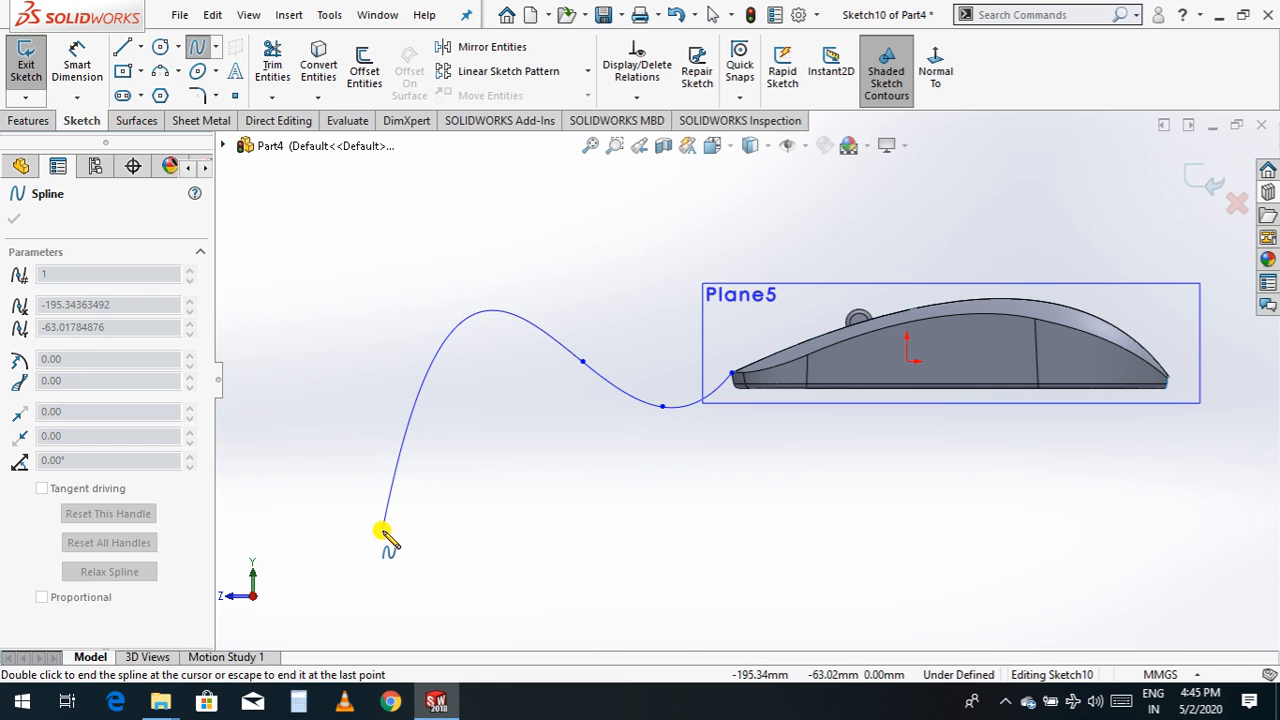
double_click(355, 391)
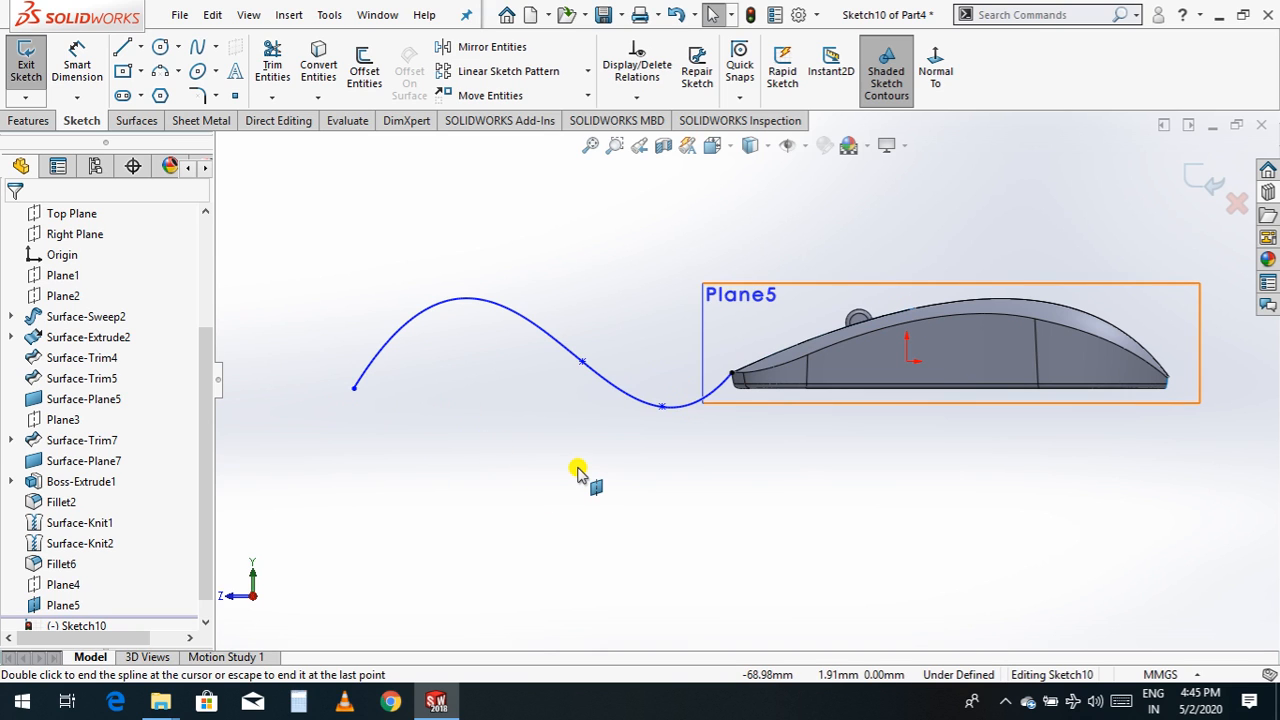
left_click(1206, 186)
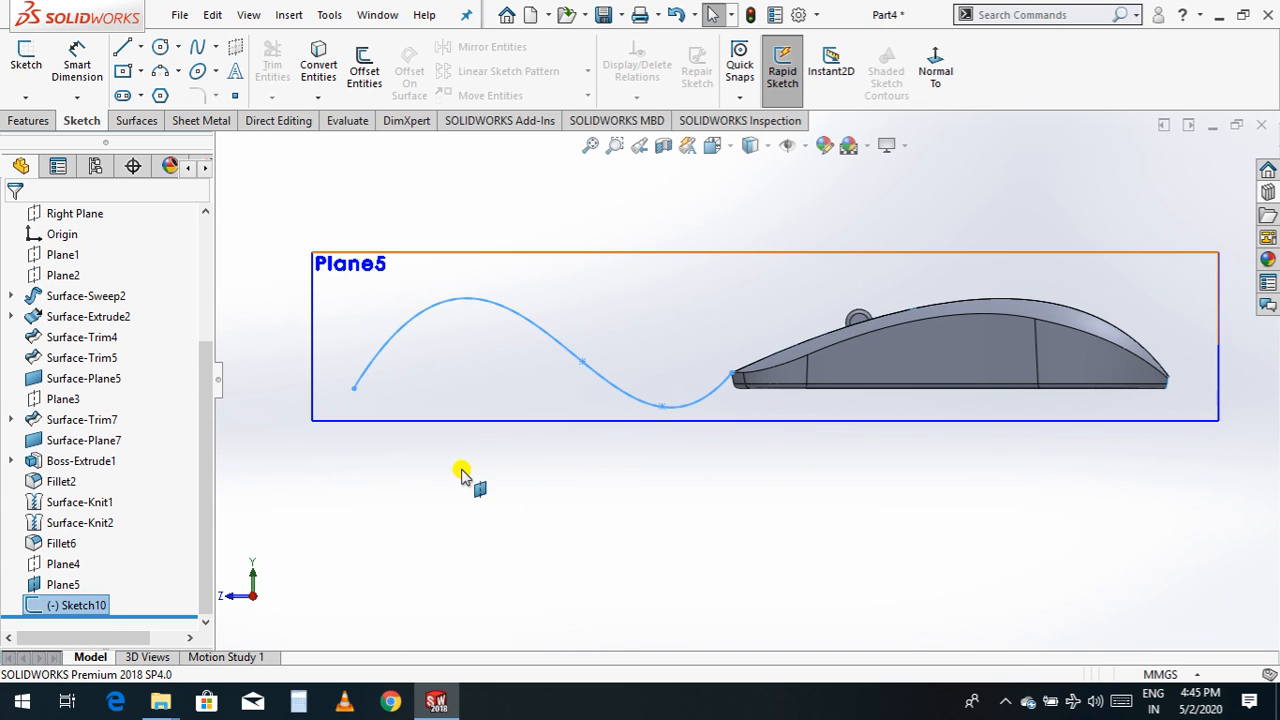
- Hide the reference plane offset from the Right Plane
key("Escape")
scroll(507, 425, "up", 1)
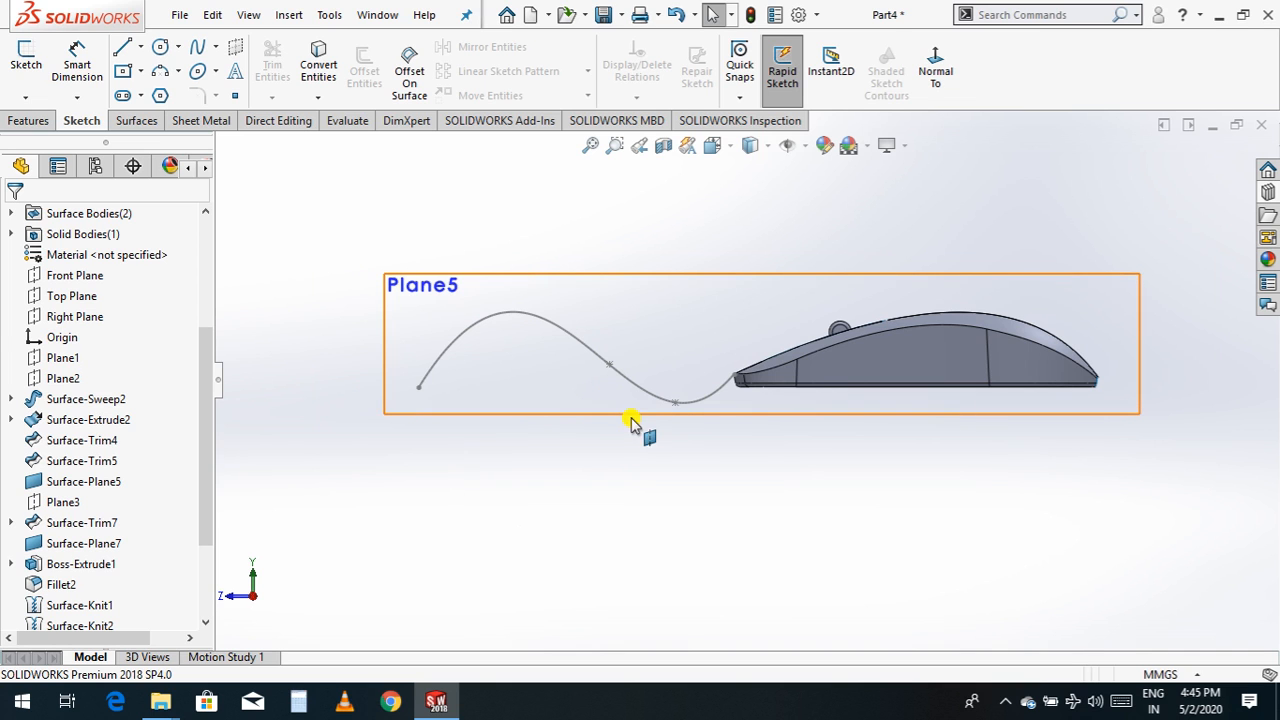
left_click(660, 406)
left_click(699, 364)
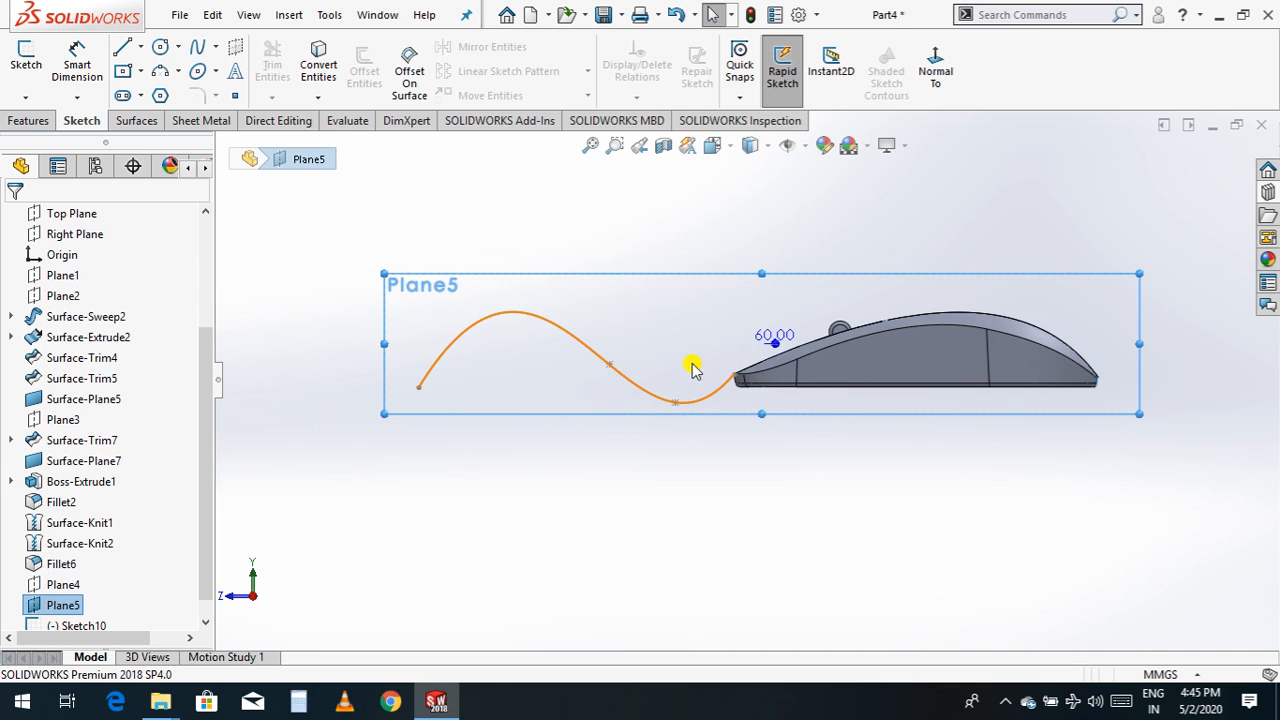
- Undo the spline drawn on the side offset plane
right_click(517, 462)
left_click(567, 515)
mouse_move(576, 475)
left_mouse_down()
mouse_move(615, 515)
mouse_move(640, 571)
mouse_move(831, 500)
mouse_move(871, 537)
mouse_move(859, 546)
mouse_move(842, 526)
left_mouse_up()
double_click(842, 526)
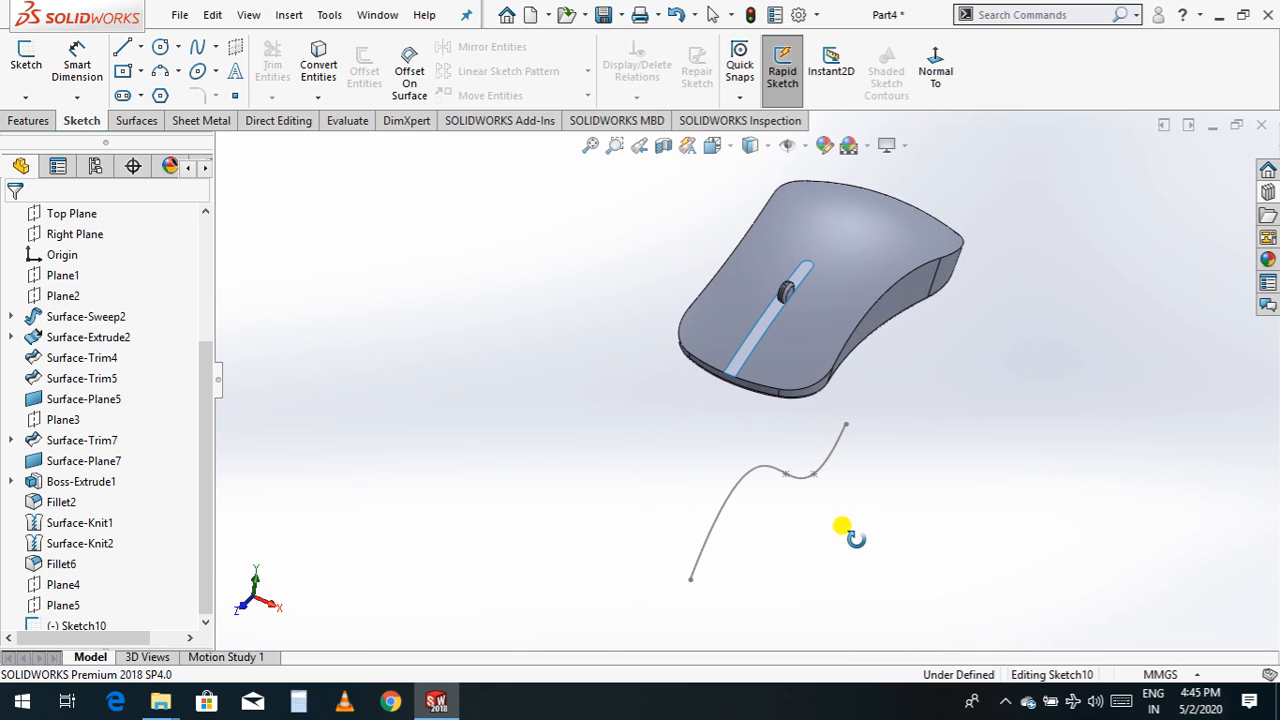
key("ctrl+z")
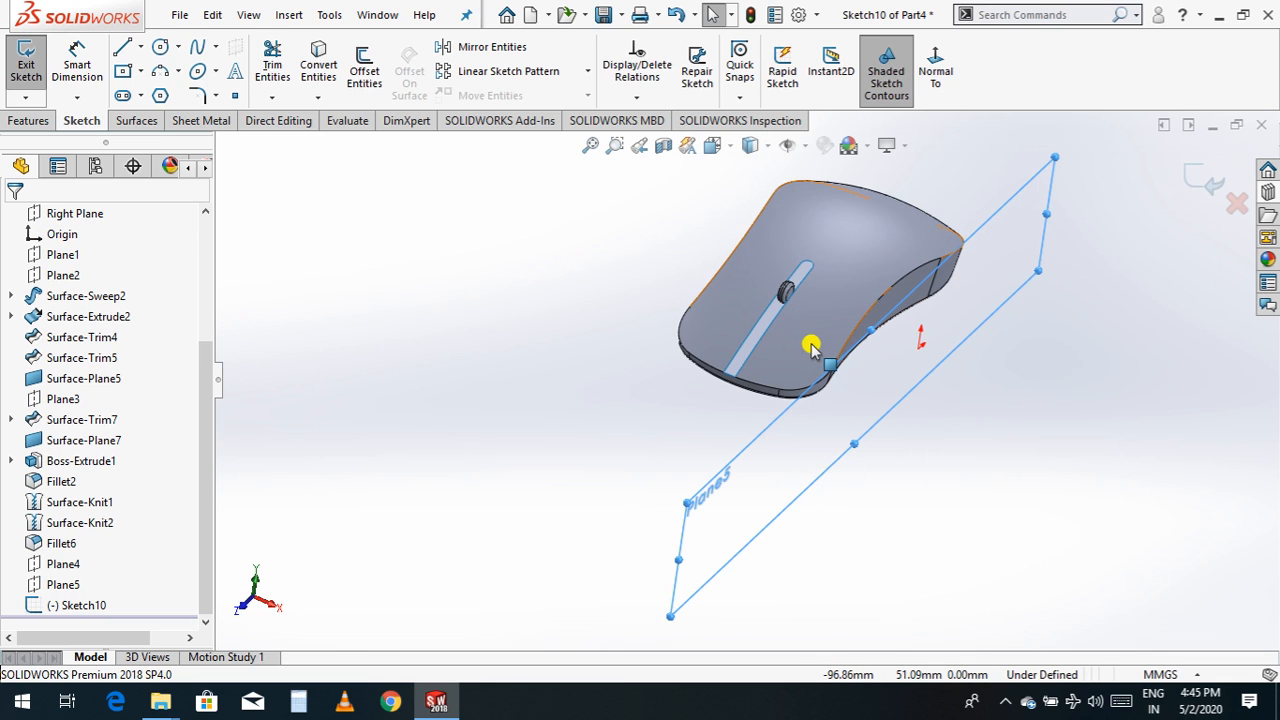
- Close the empty sketch on the side offset plane
left_click(909, 546)
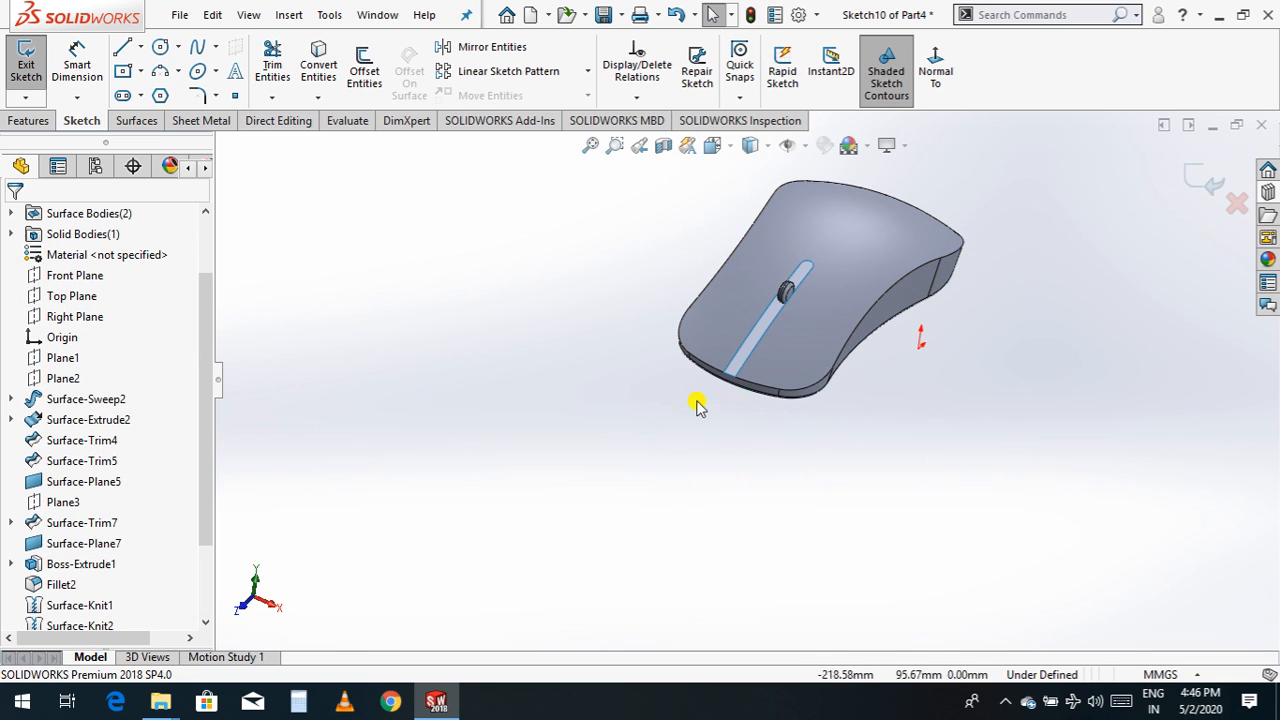
left_click(22, 120)
left_click(756, 97)
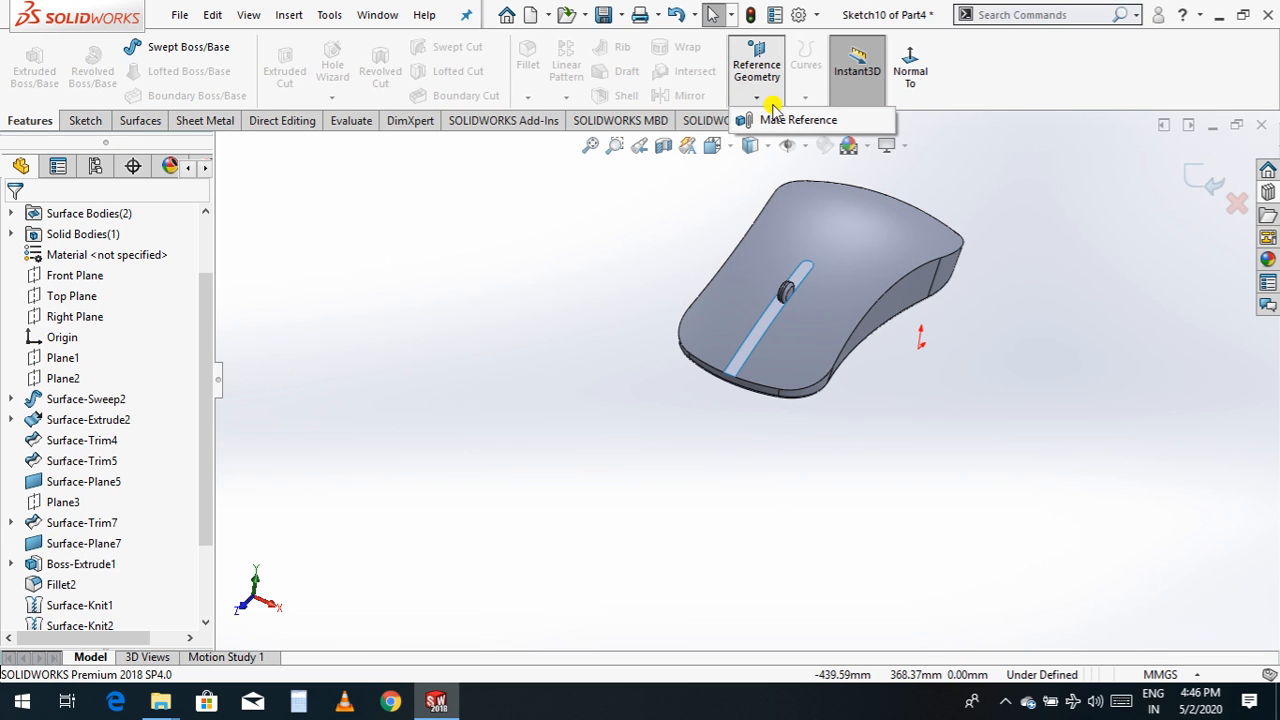
left_click(1212, 188)
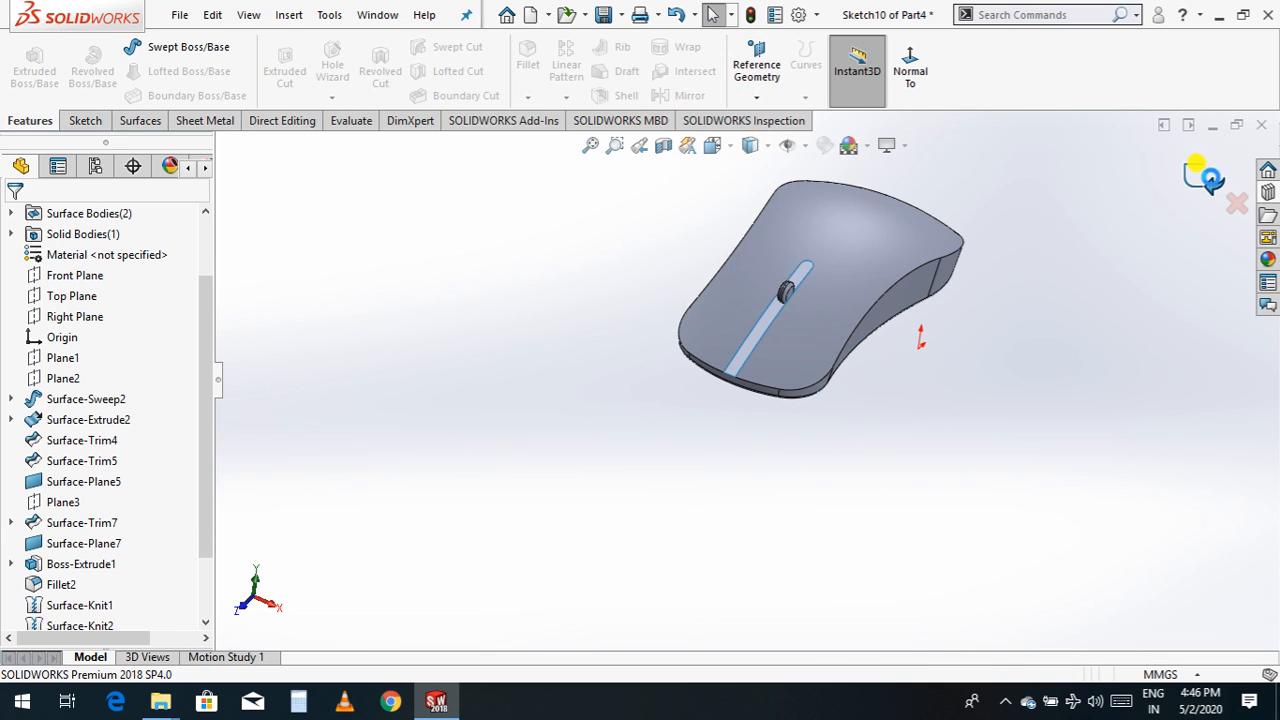
- Create a reference plane at 0 mm offset from the Right Plane
left_click(758, 99)
left_click(770, 119)
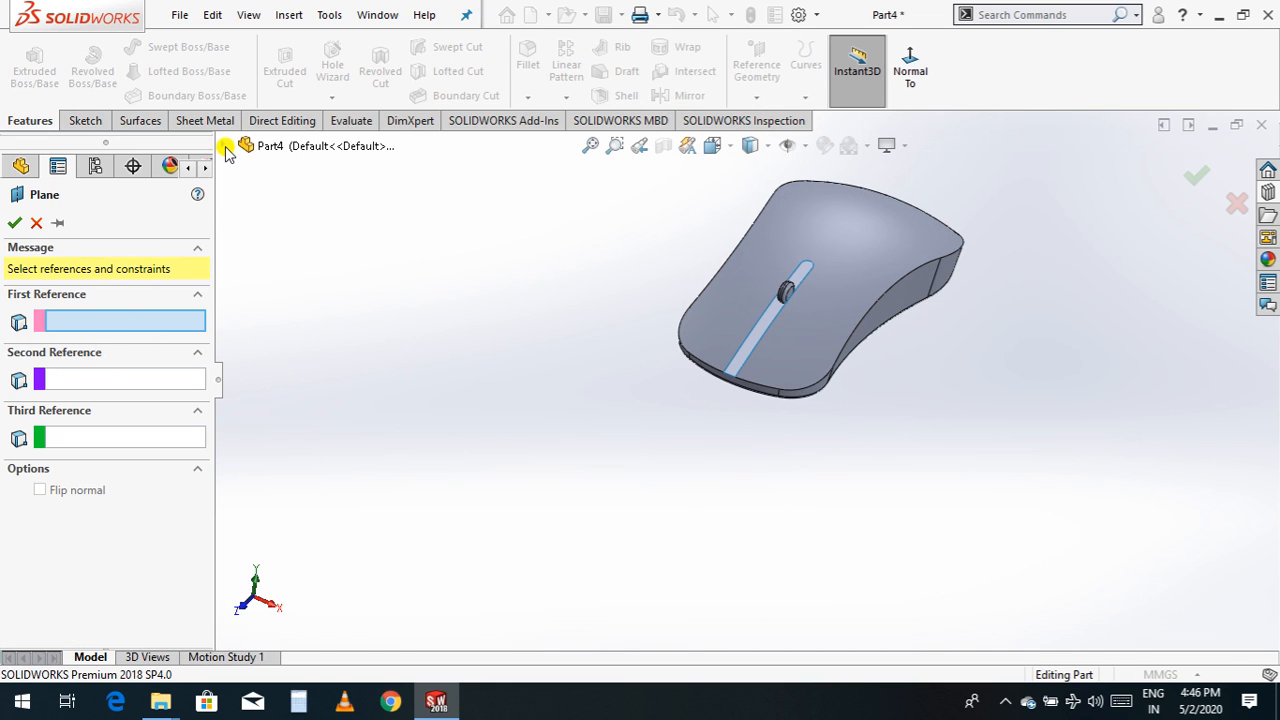
left_click(226, 147)
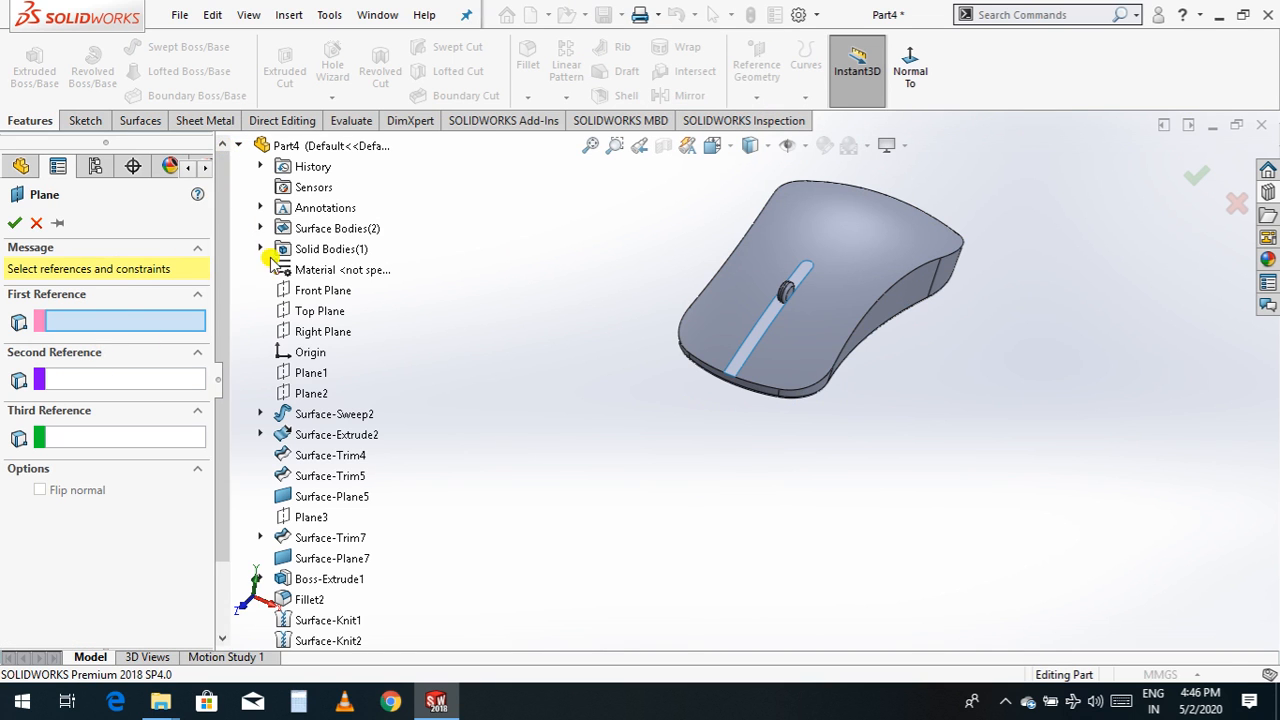
left_click(322, 332)
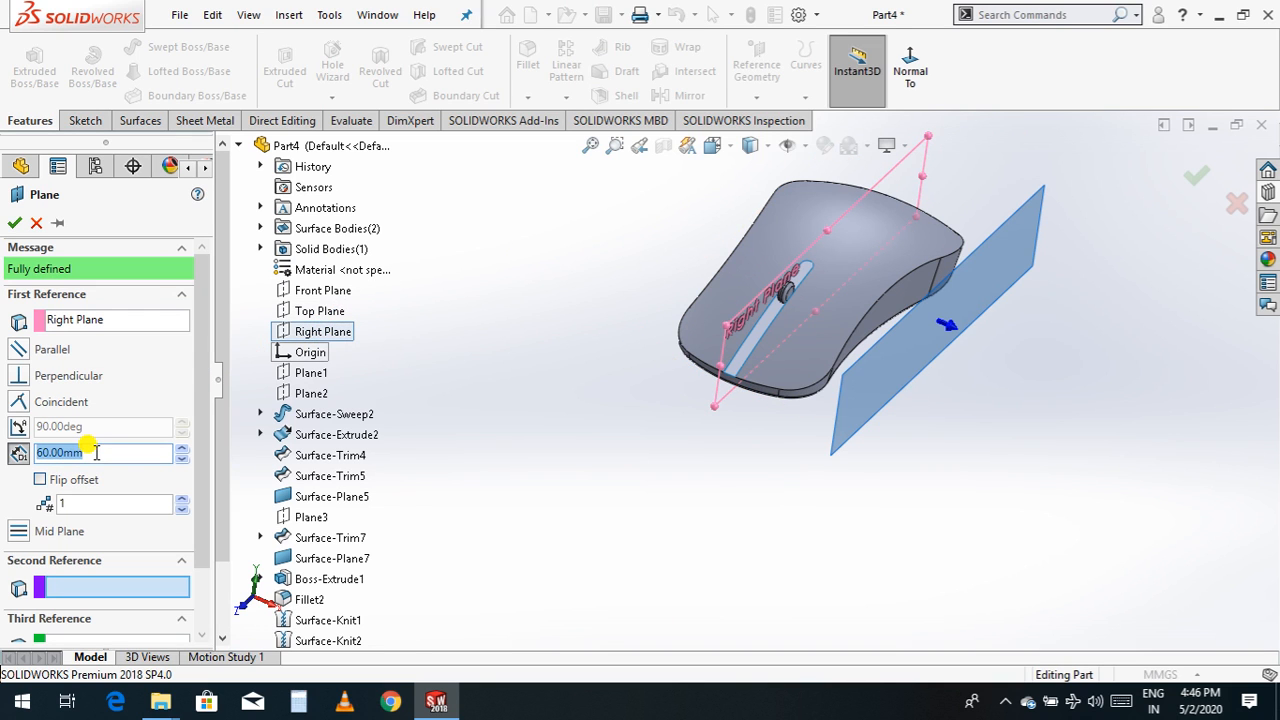
key("Return")
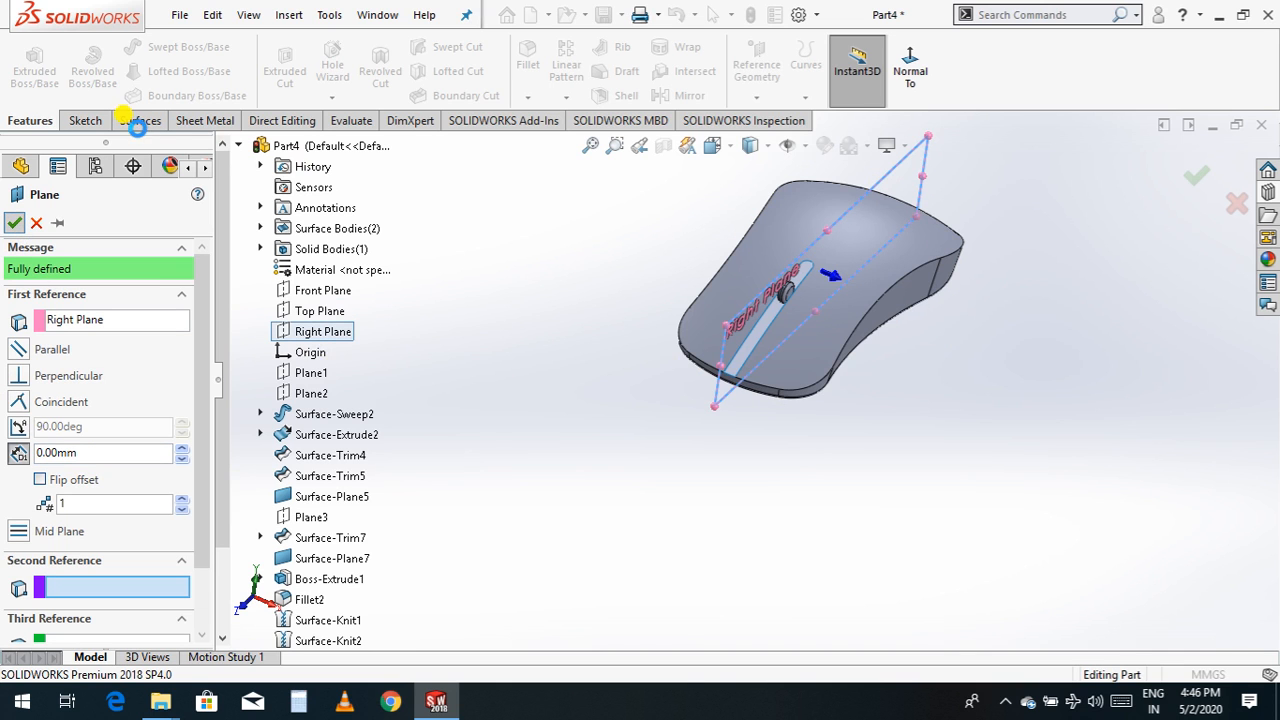
- Sketch a wavy four-point spline on the new central plane, running forward from the mouse's front tip, and close the sketch
left_click(85, 120)
left_click(26, 65)
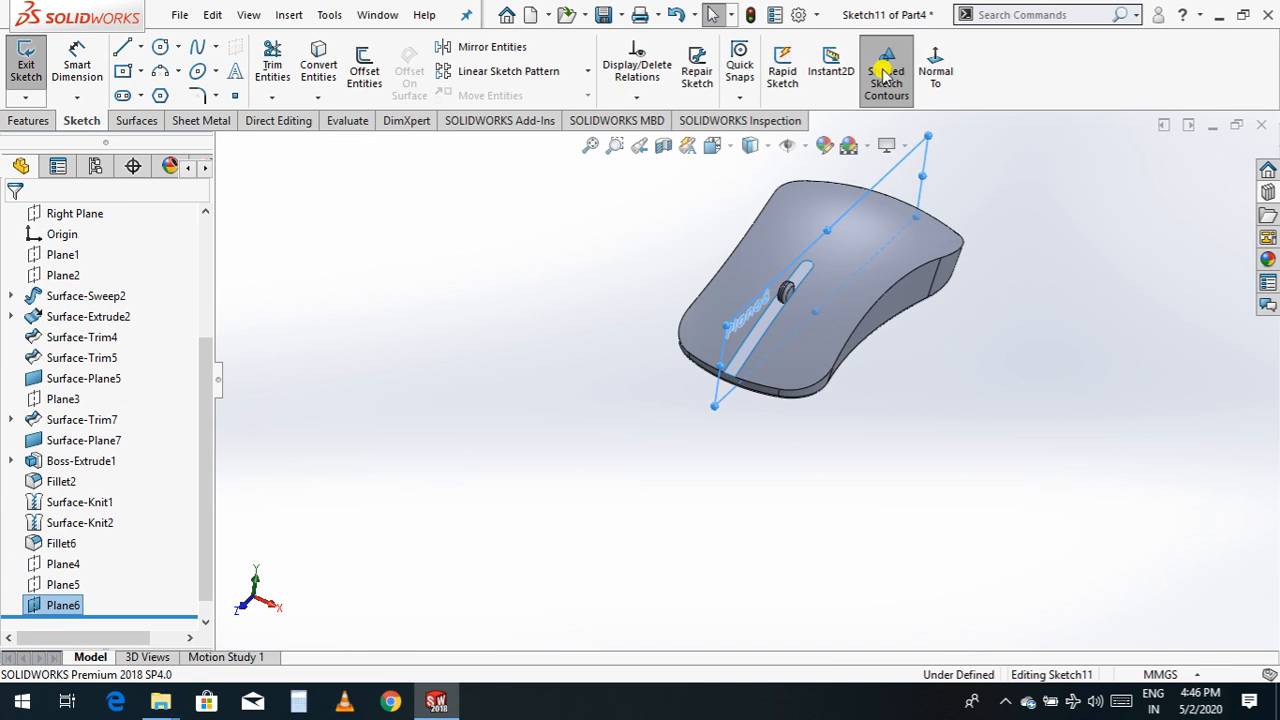
left_click(940, 74)
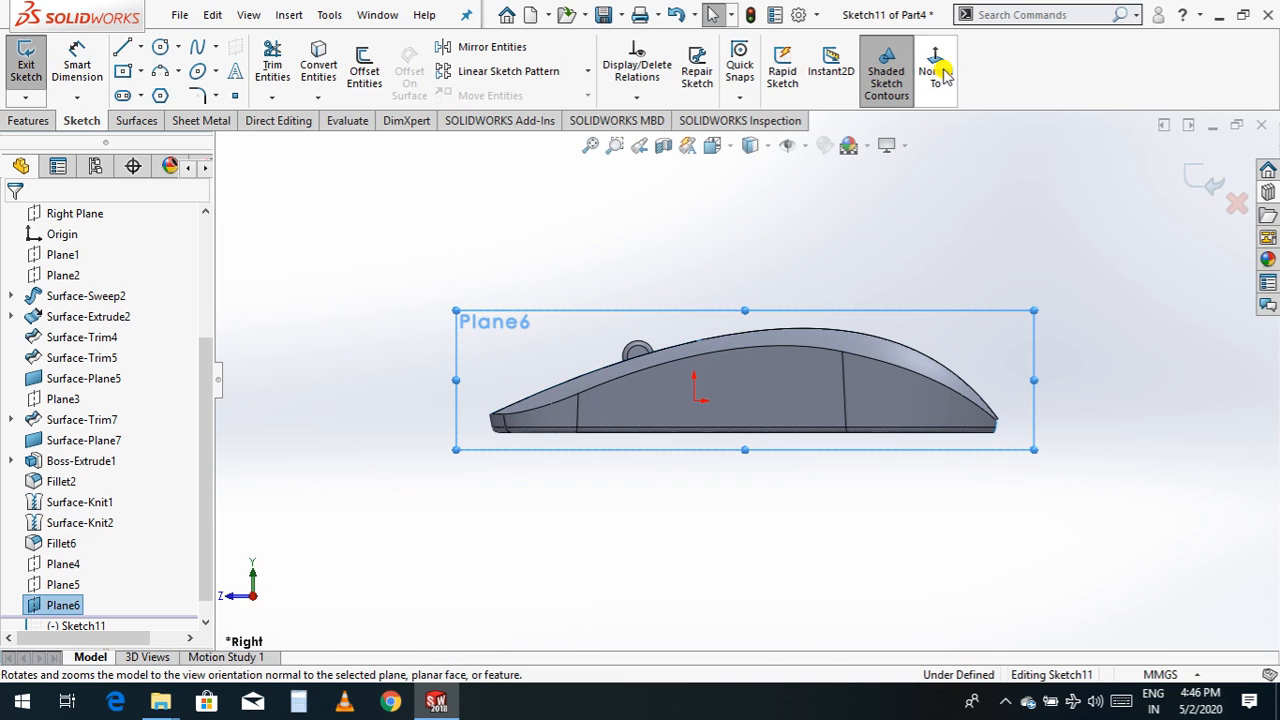
left_click(197, 47)
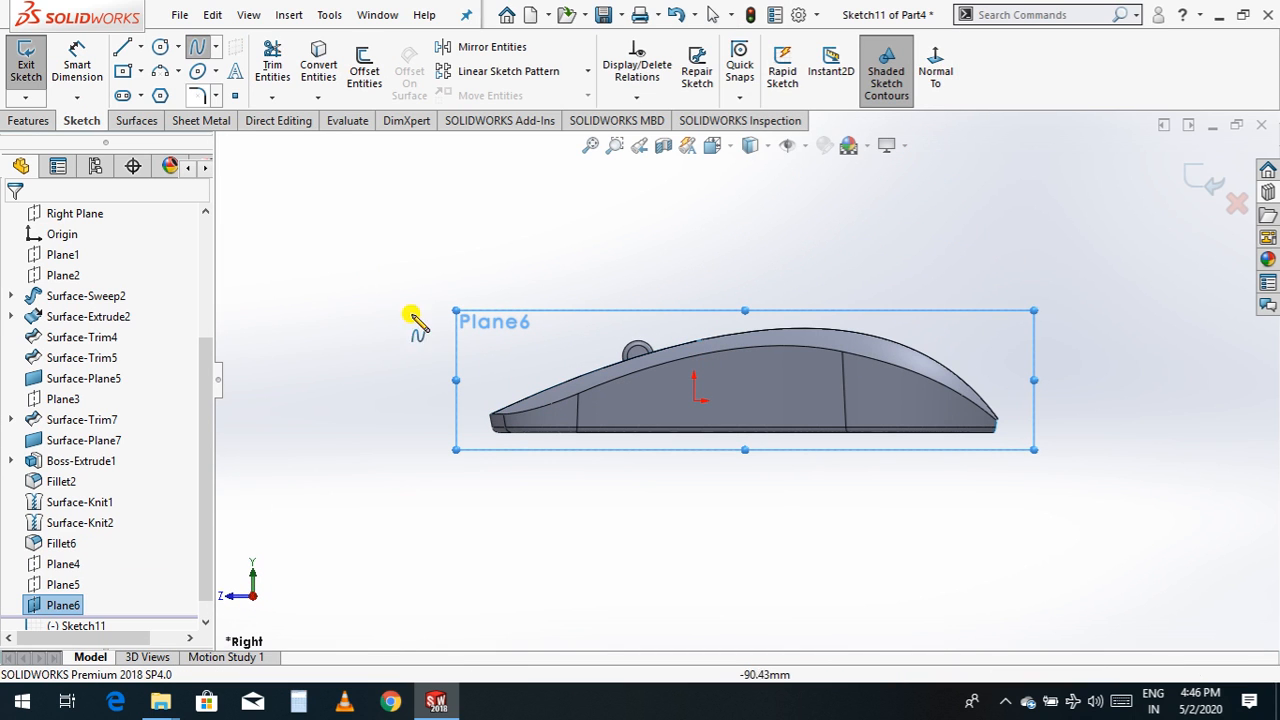
left_click(458, 426)
left_click(400, 442)
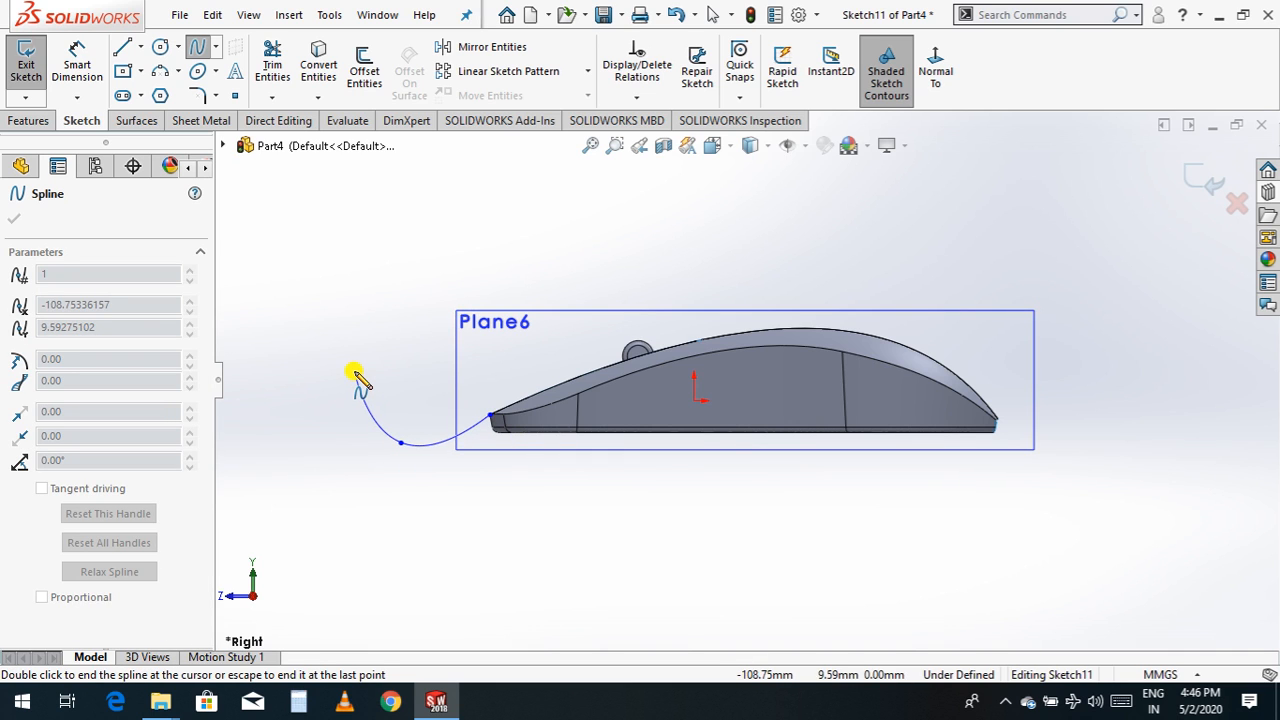
left_click(354, 371)
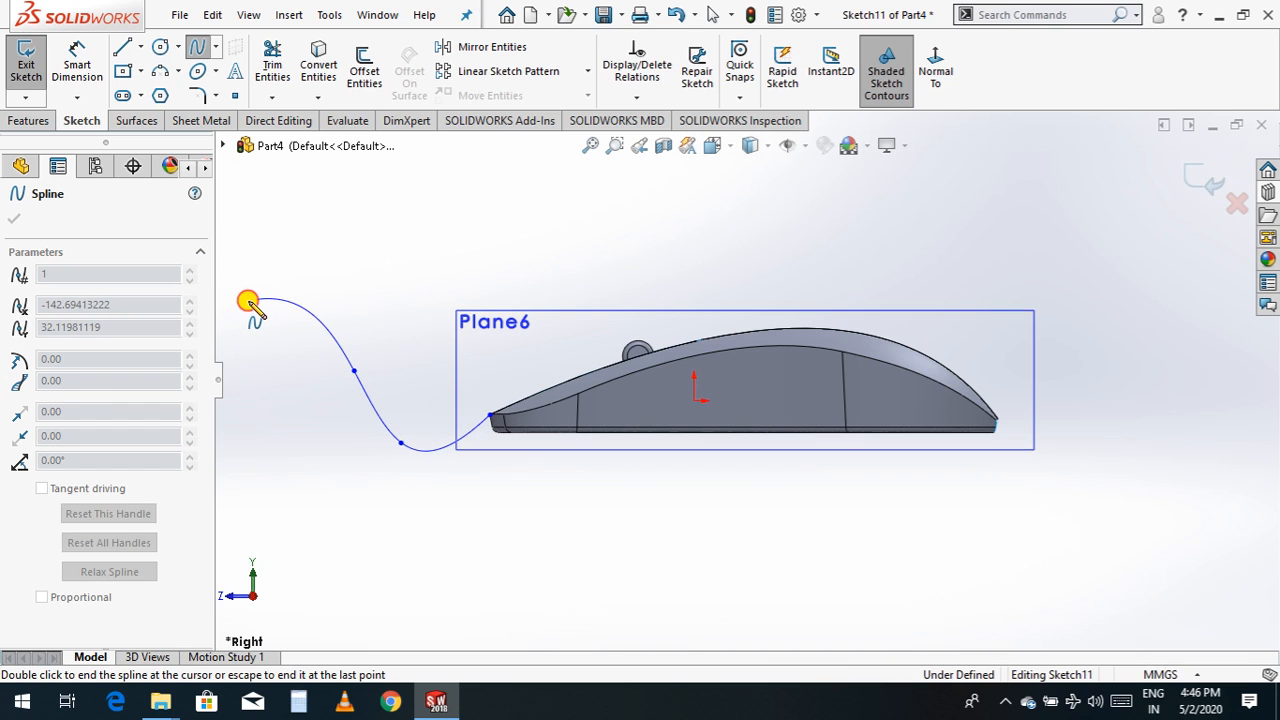
double_click(250, 302)
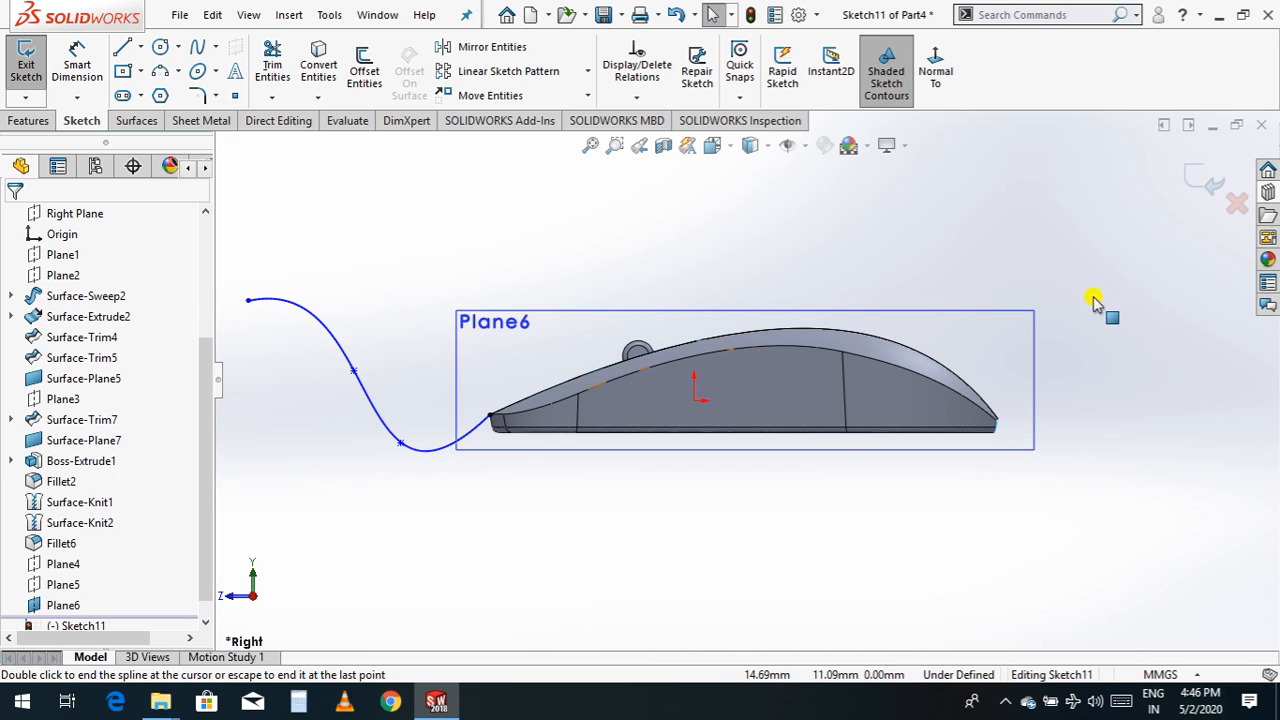
left_click(1215, 178)
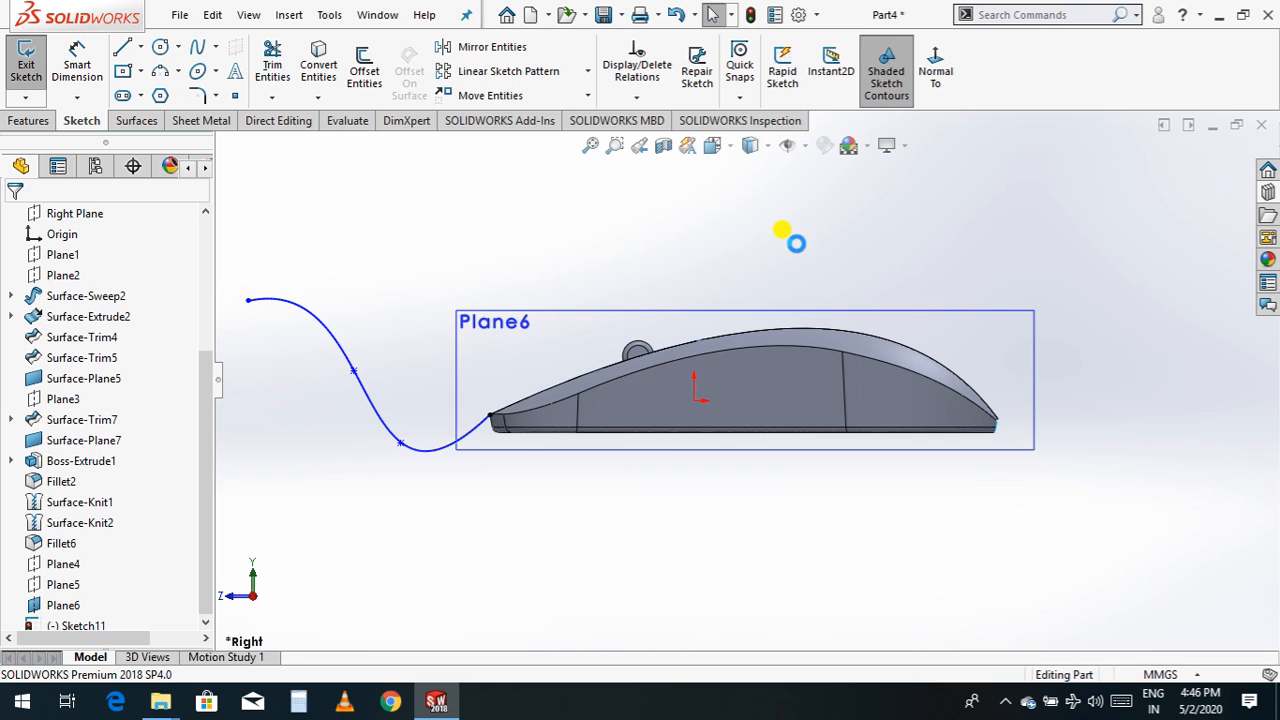
- Hide the central reference plane that carries the spline sketch
scroll(797, 248, "up", 5)
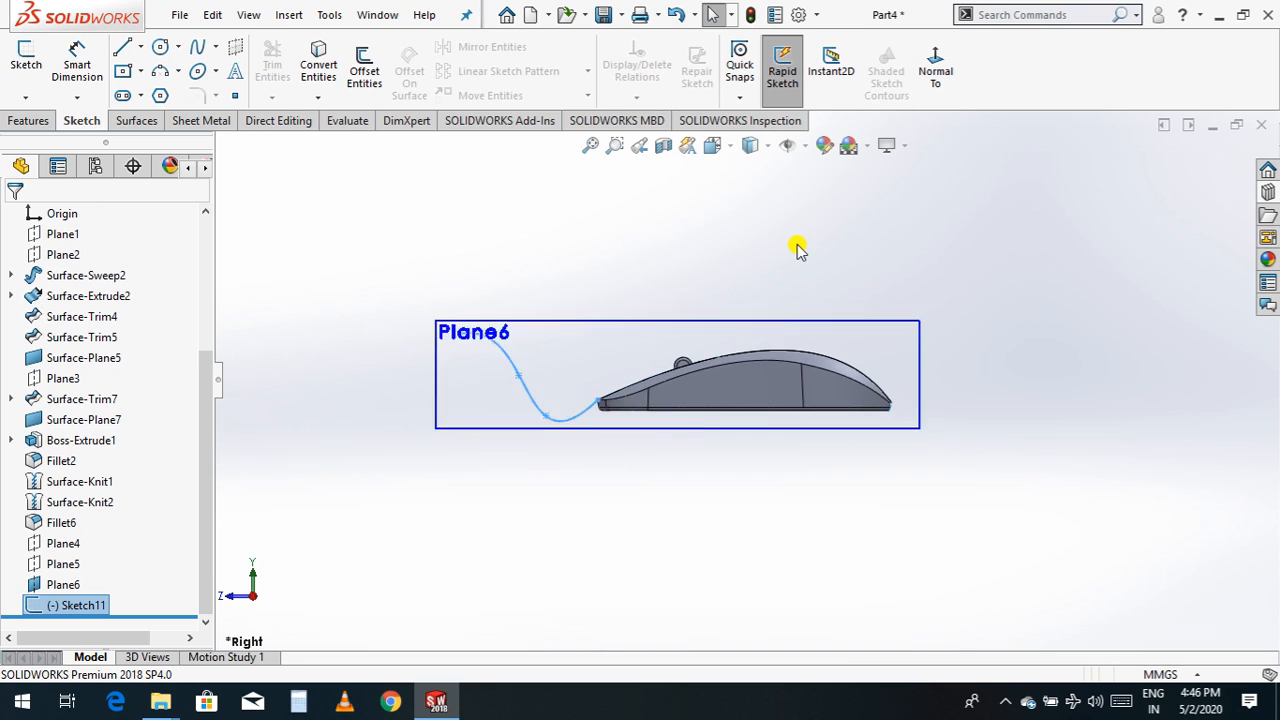
left_click(443, 286)
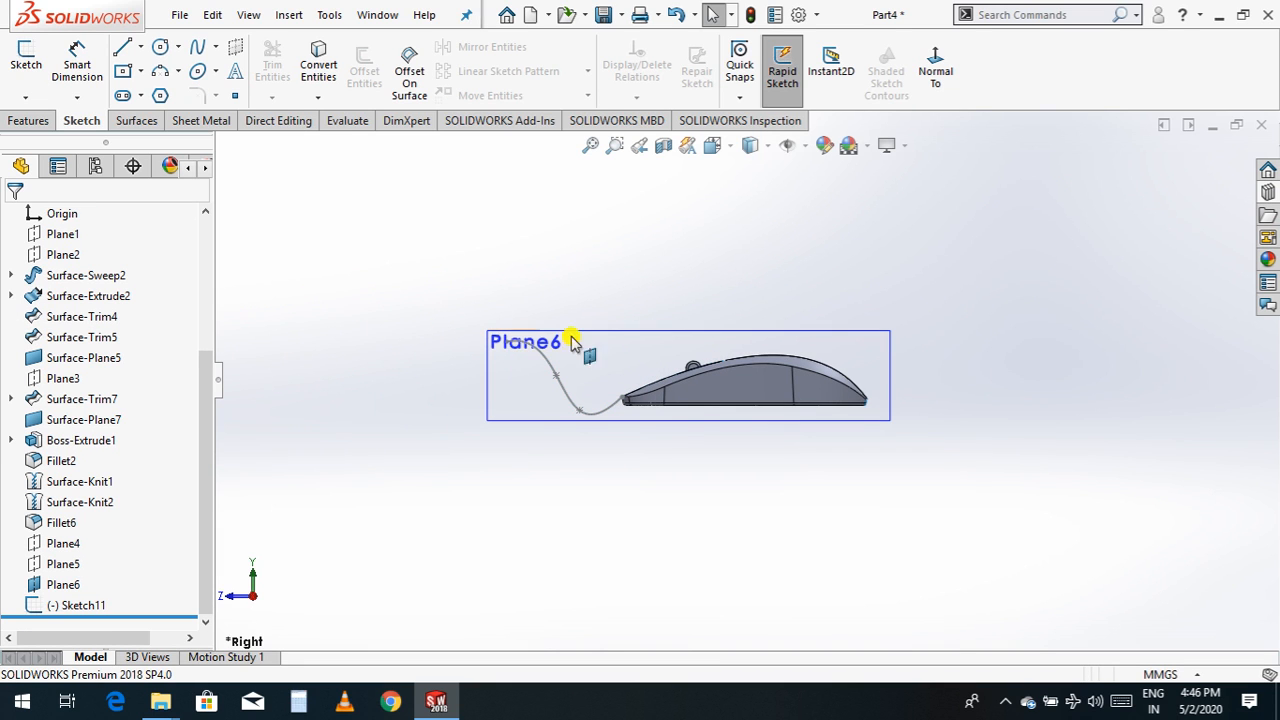
left_click(623, 338)
left_click(717, 277)
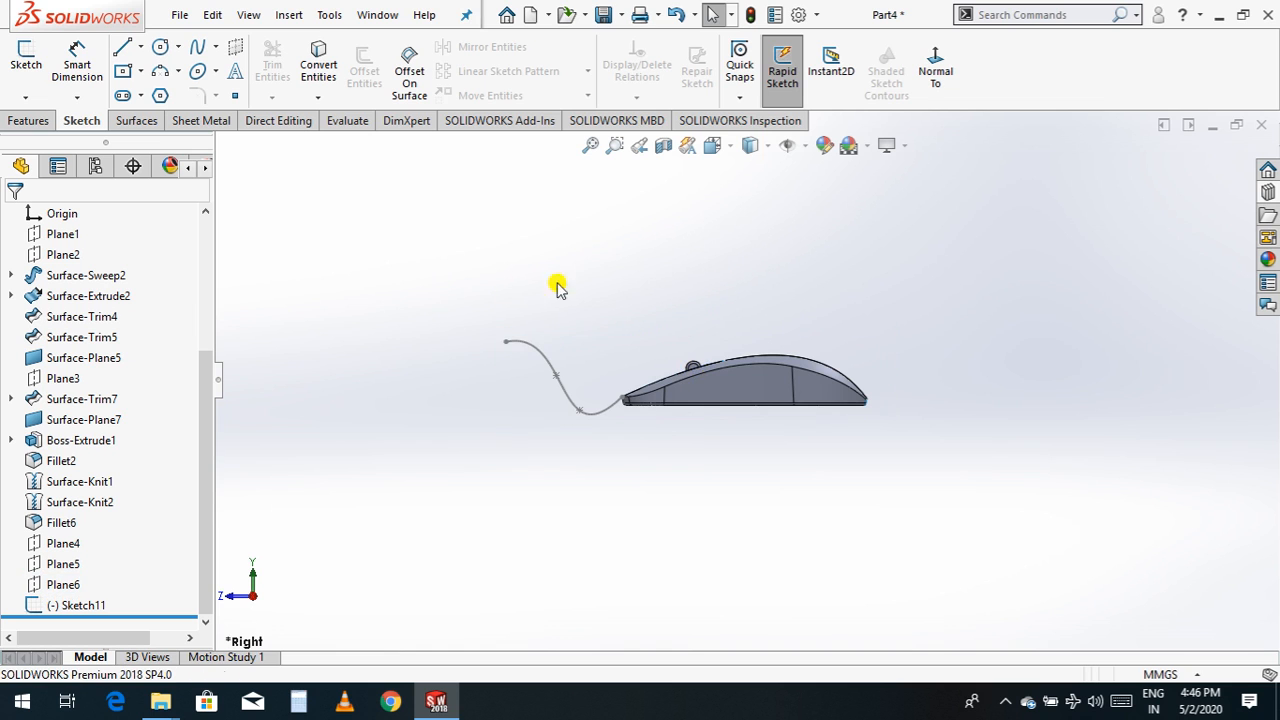
- Create a reference plane perpendicular to the spline and coincident with its free end point
right_click(388, 257)
left_click(423, 334)
left_click_drag(425, 338, 657, 491)
scroll(480, 395, "down", 2)
scroll(490, 402, "down", 1)
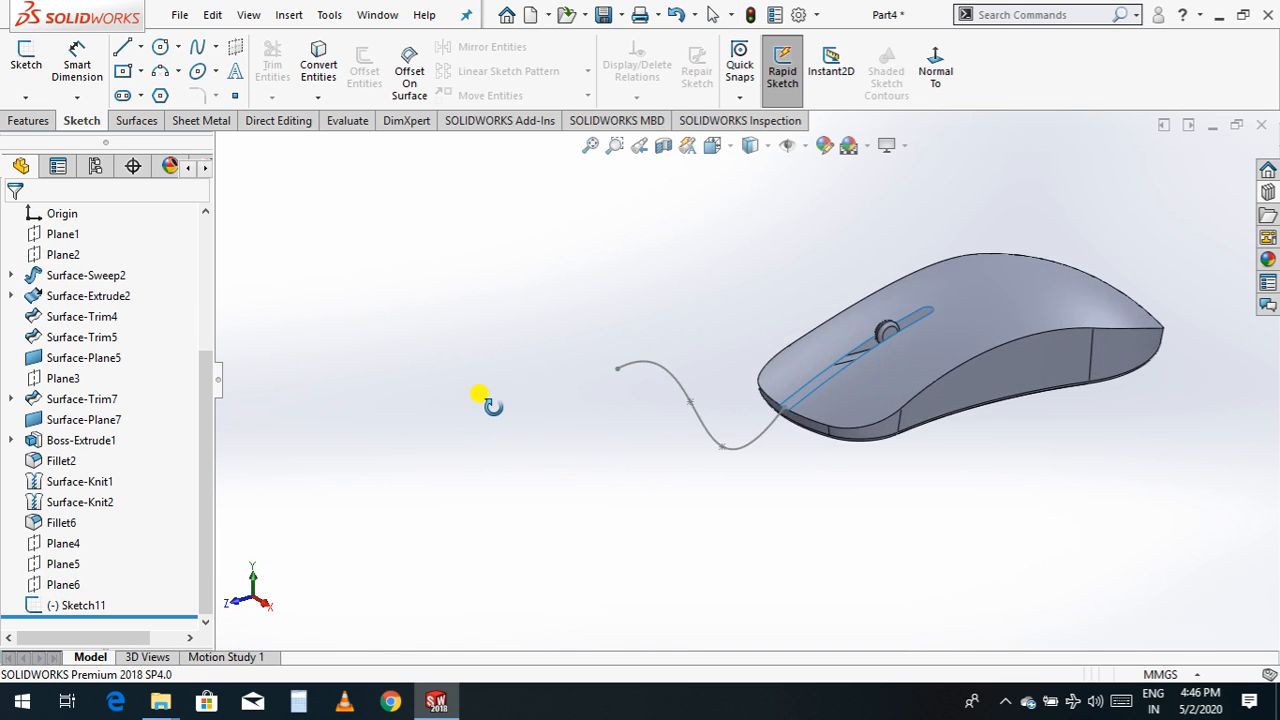
left_click(38, 118)
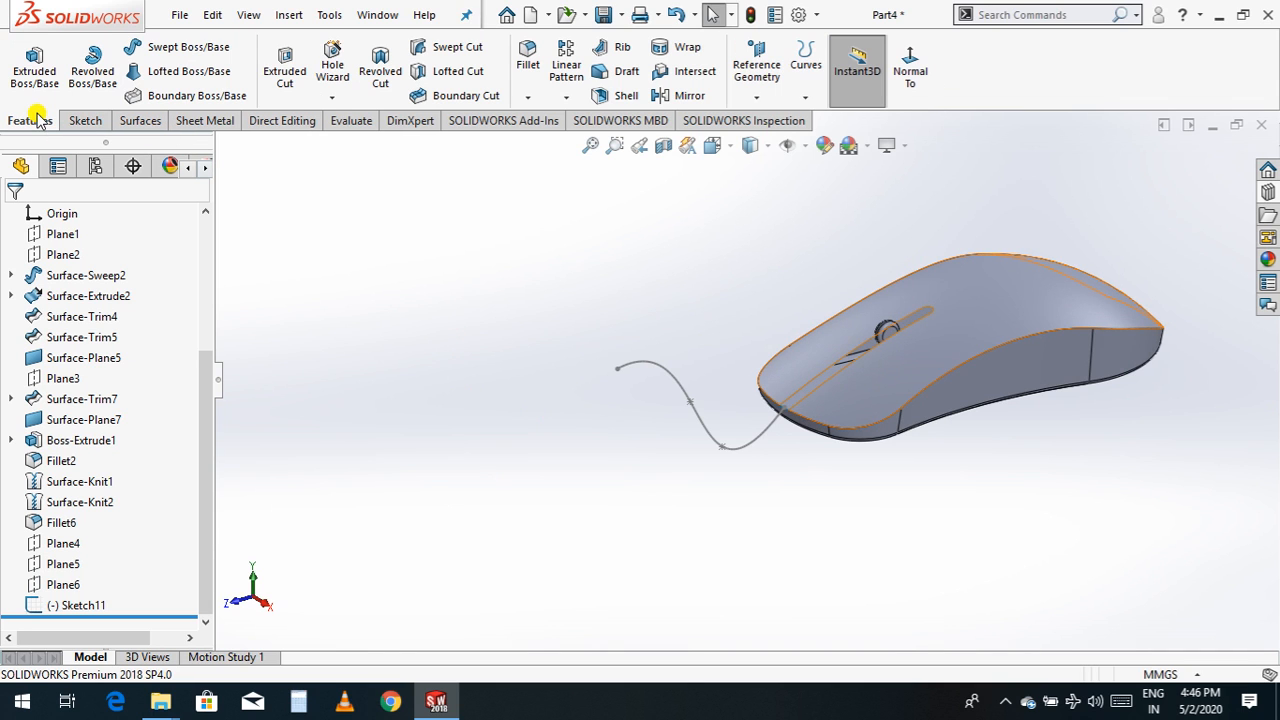
left_click(757, 97)
left_click(768, 118)
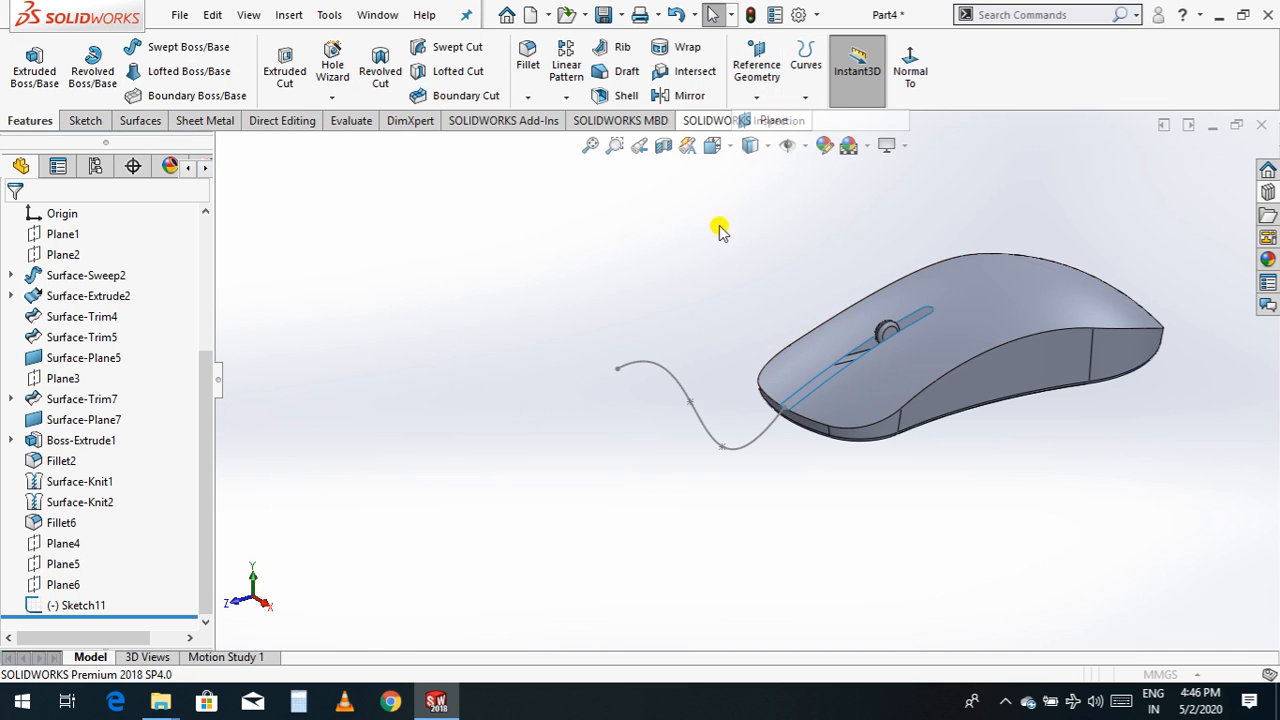
left_click(652, 364)
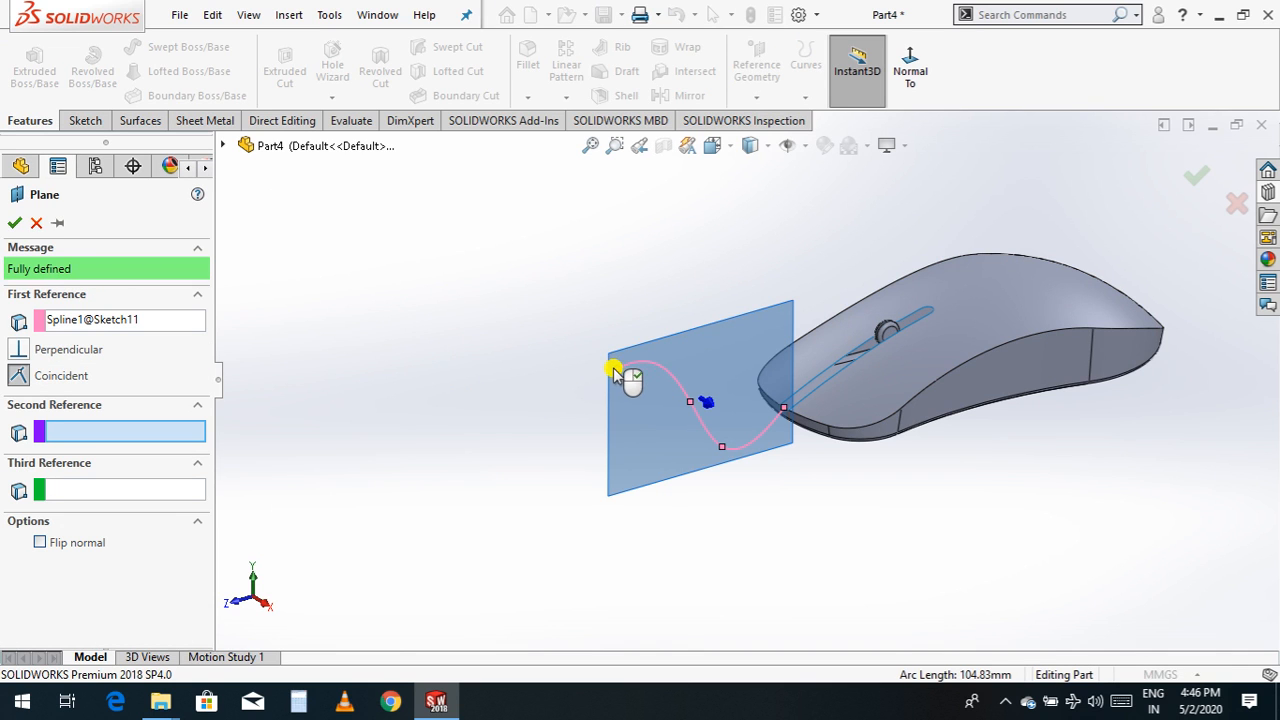
left_click(619, 376)
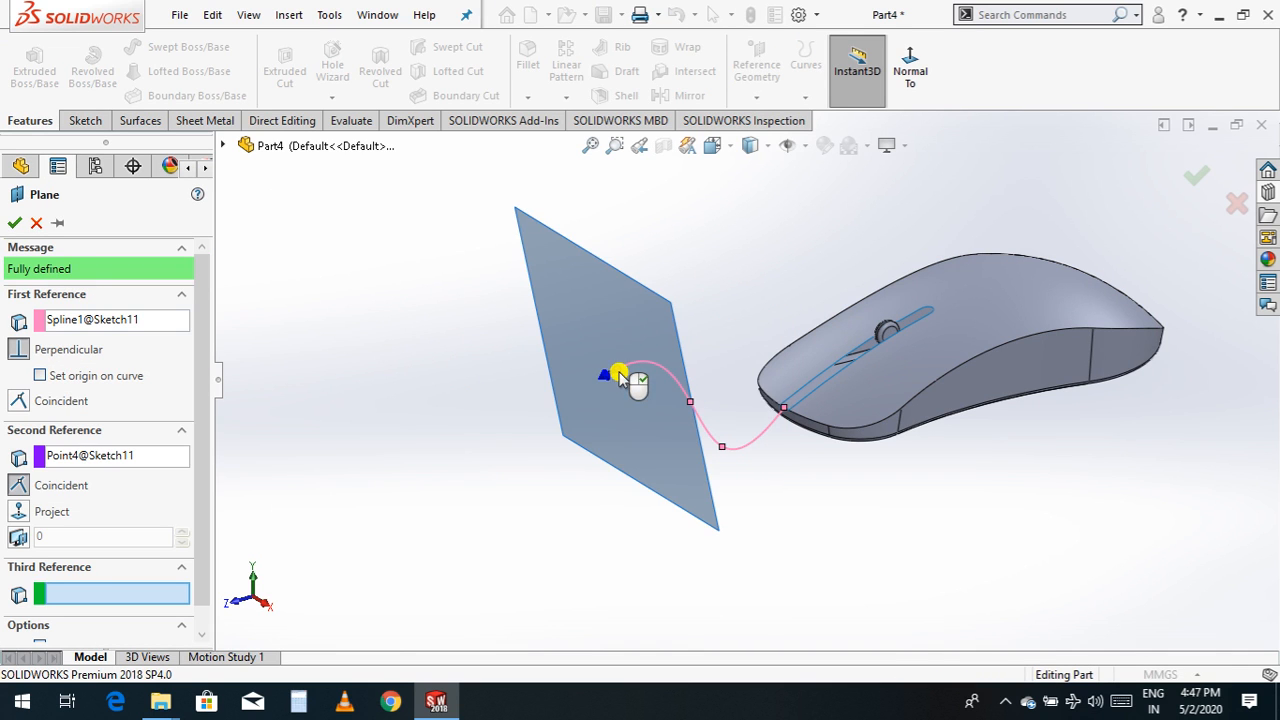
left_click(14, 223)
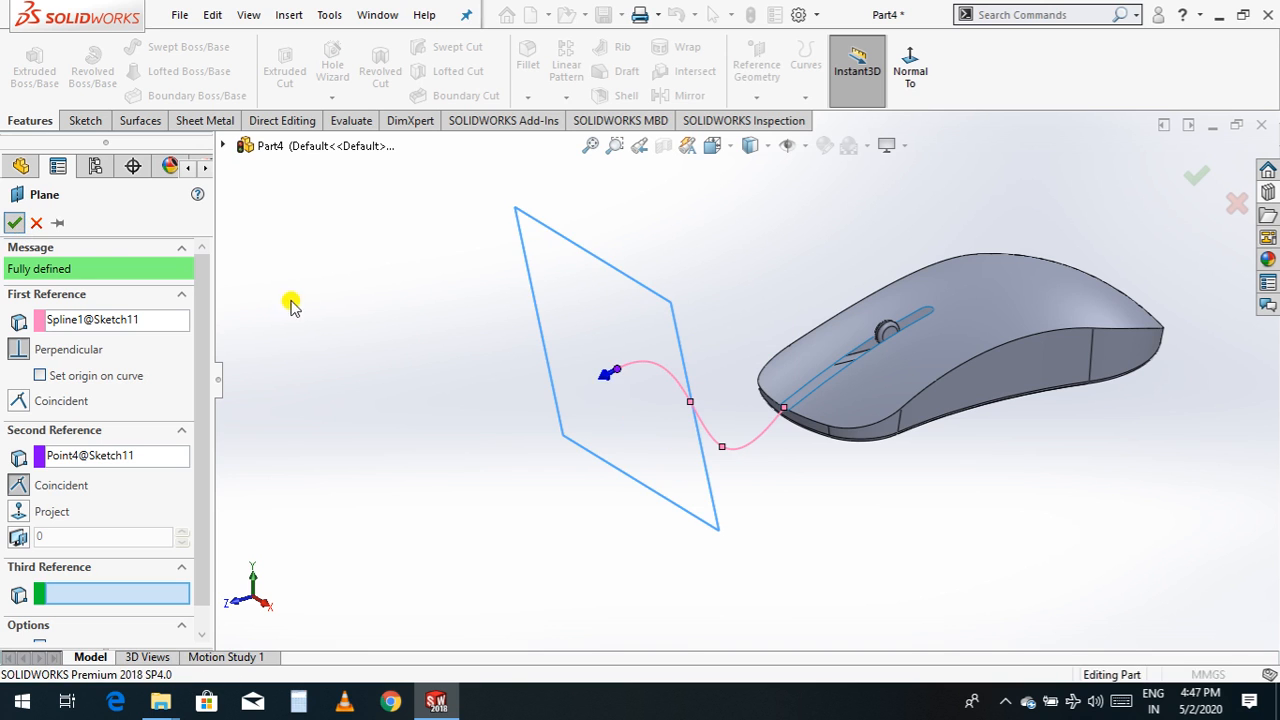
- Start a sketch on the plane at the spline's free end and draw a circle centred on the spline's end point
left_click(83, 120)
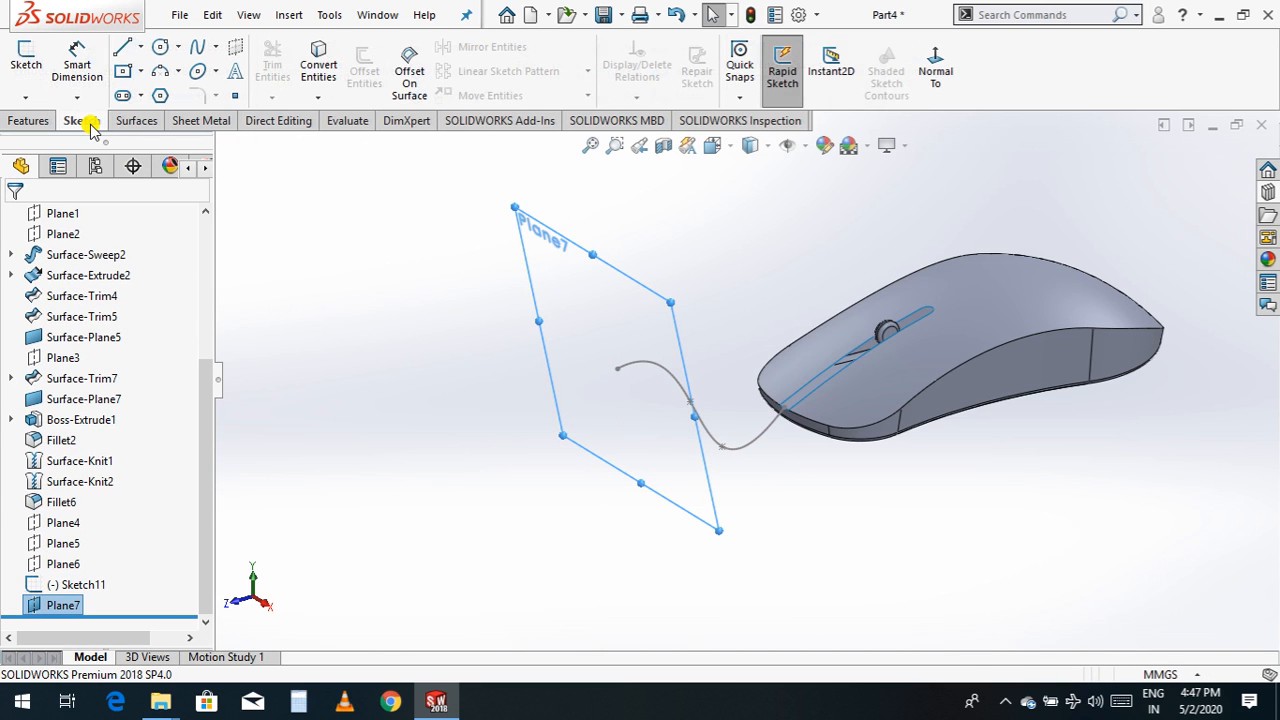
left_click(24, 56)
left_click(936, 66)
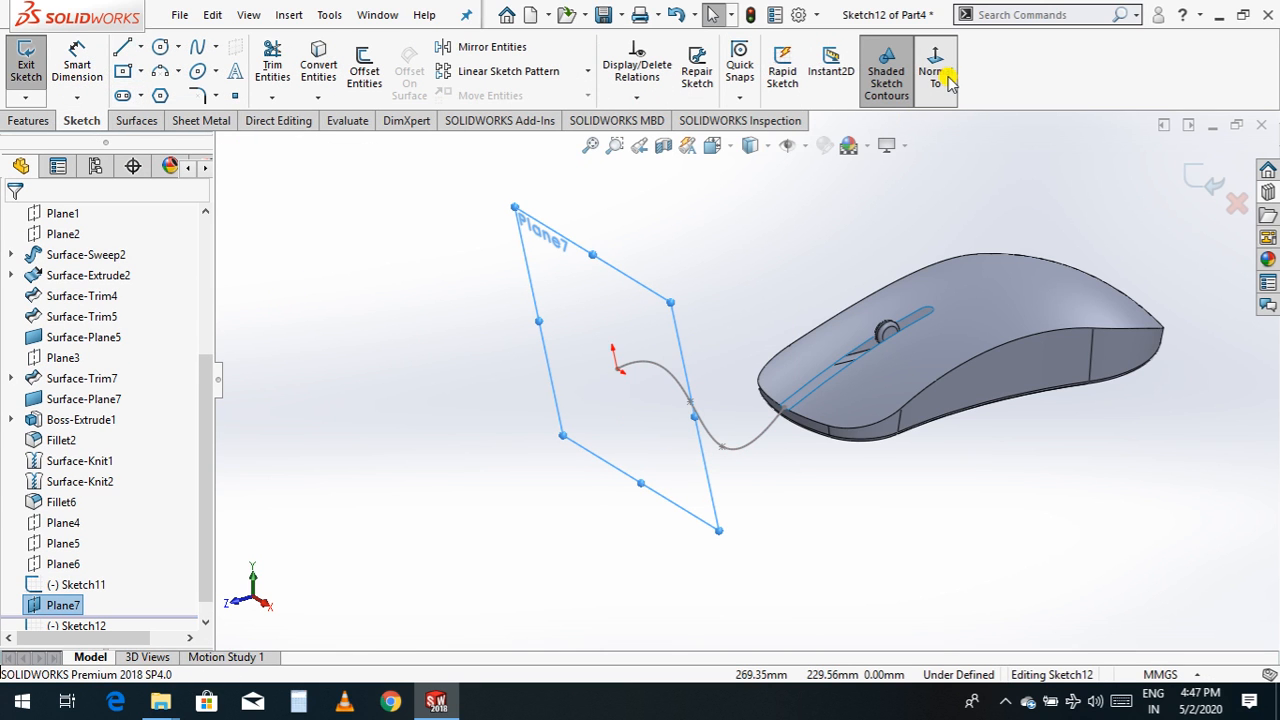
left_click(160, 47)
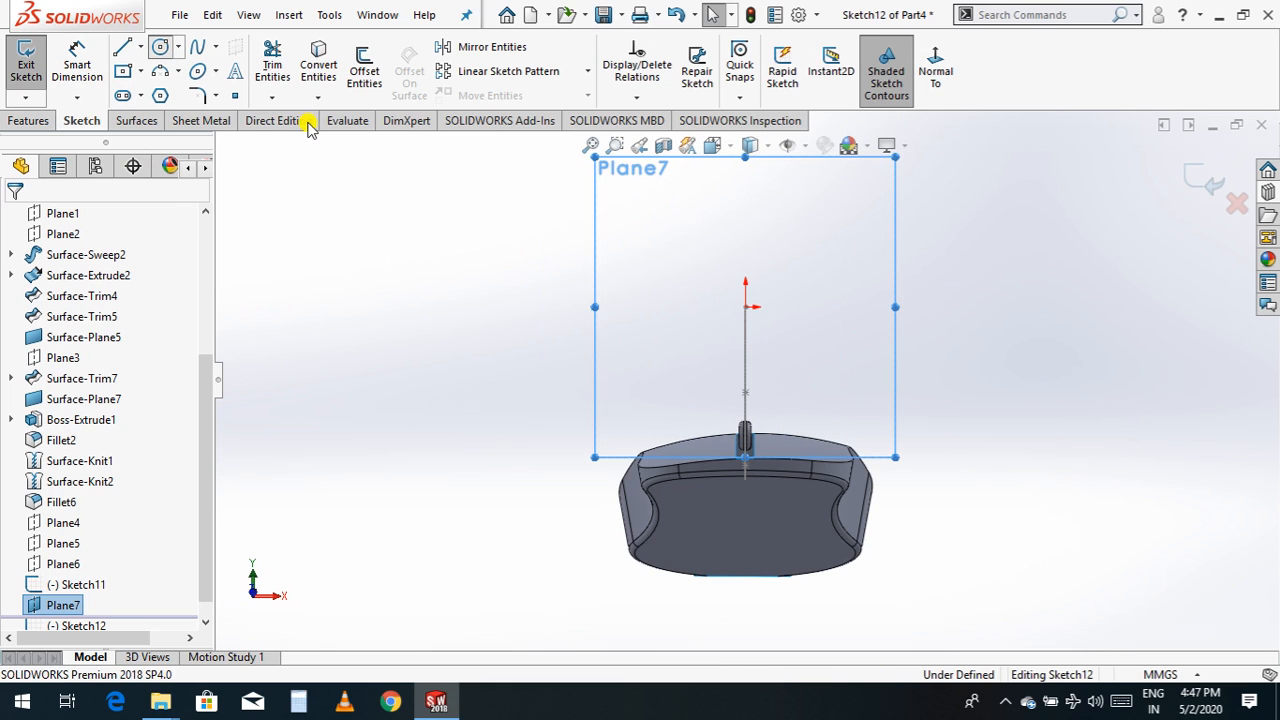
left_click(746, 309)
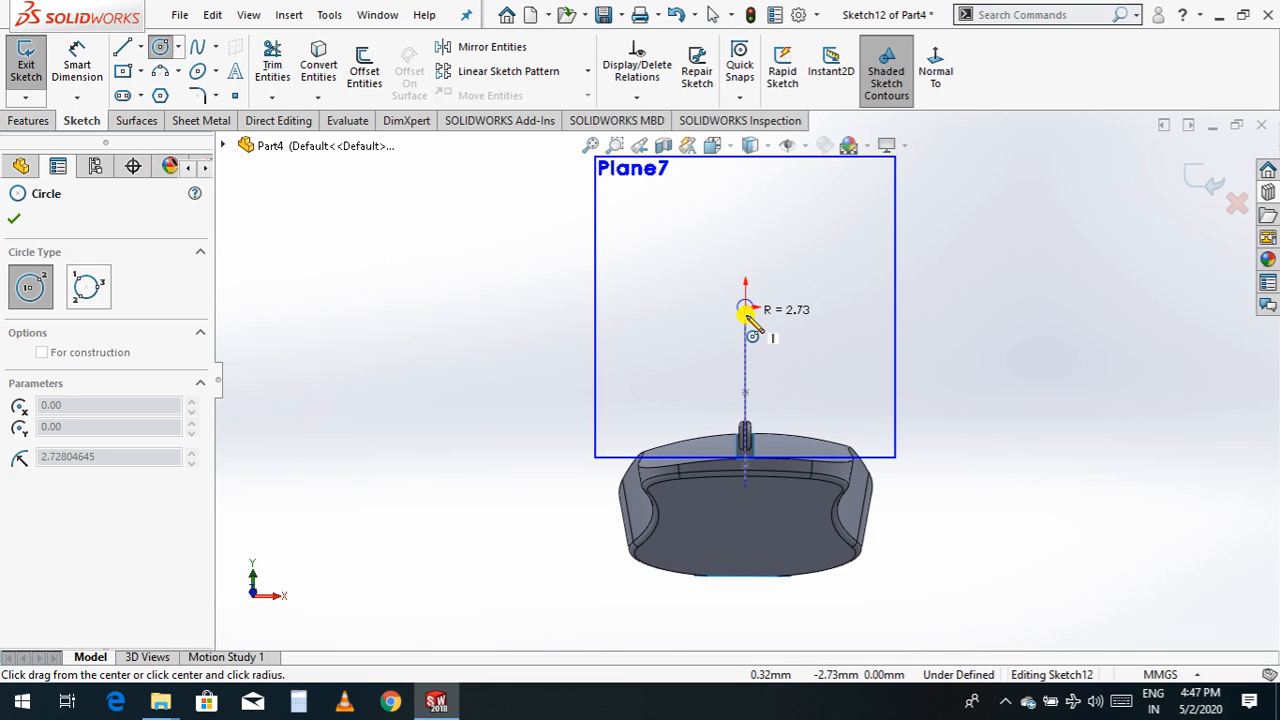
scroll(746, 312, "up", 2)
scroll(749, 322, "up", 2)
scroll(751, 323, "down", 4)
scroll(760, 337, "up", 1)
scroll(760, 335, "down", 5)
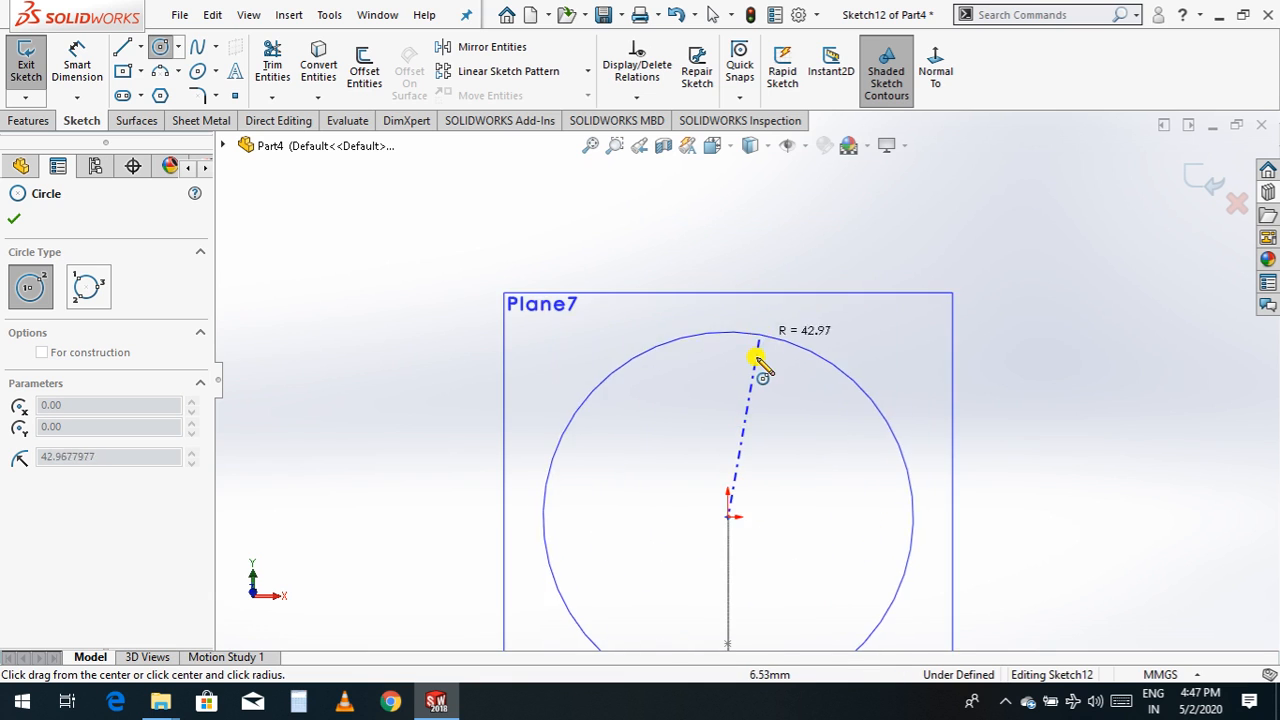
scroll(771, 257, "up", 4)
scroll(776, 268, "up", 3)
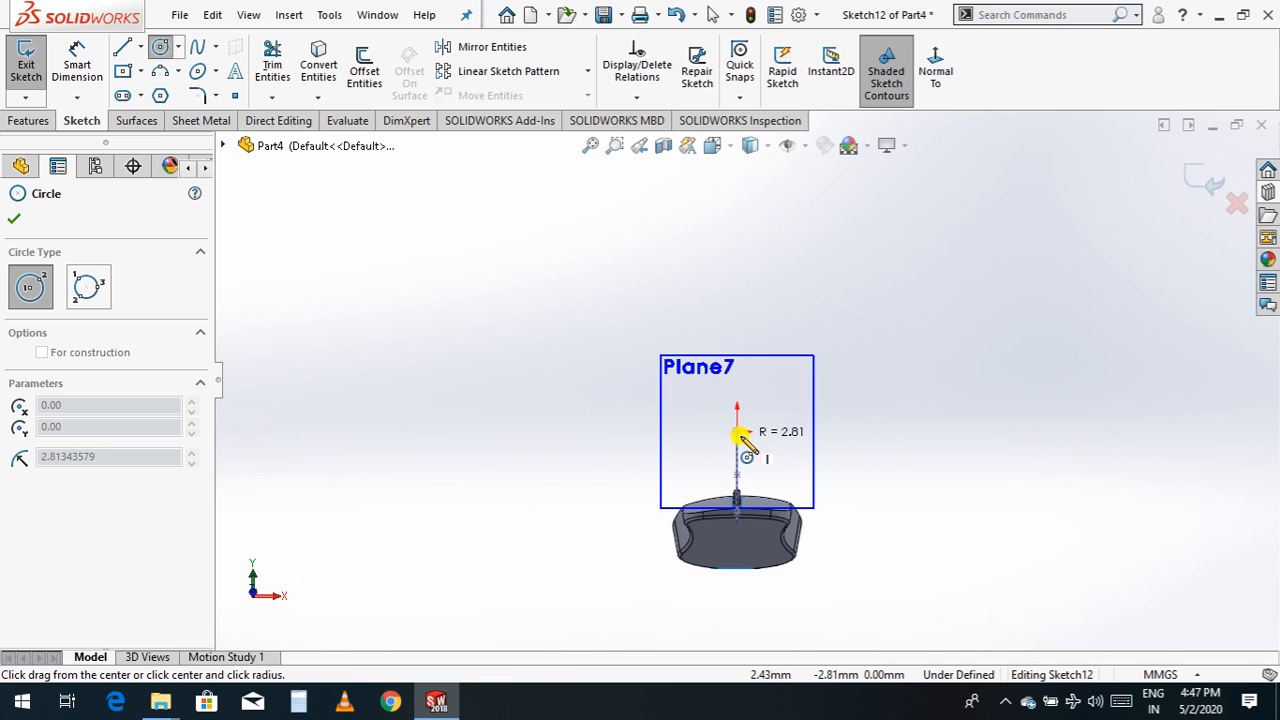
scroll(750, 410, "up", 2)
scroll(762, 415, "down", 5)
scroll(766, 385, "down", 3)
scroll(757, 323, "up", 3)
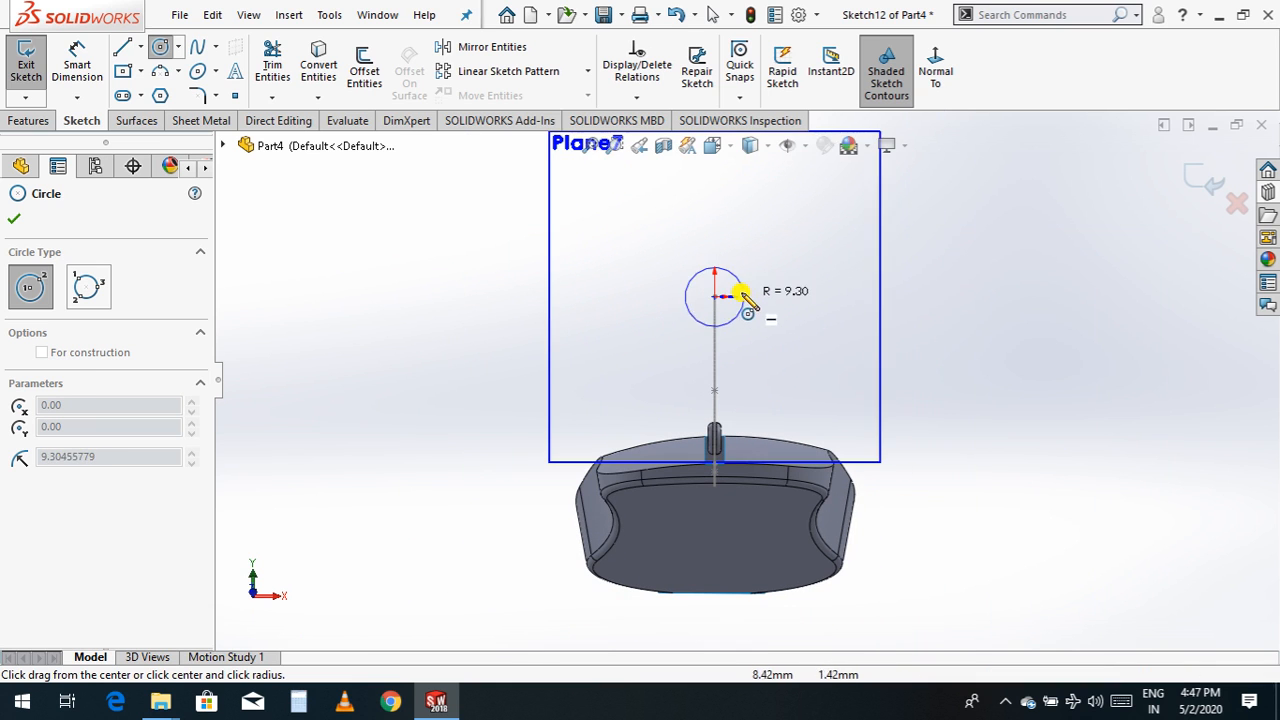
left_click(731, 312)
- Dimension the circle's diameter at 5 mm
left_click(77, 66)
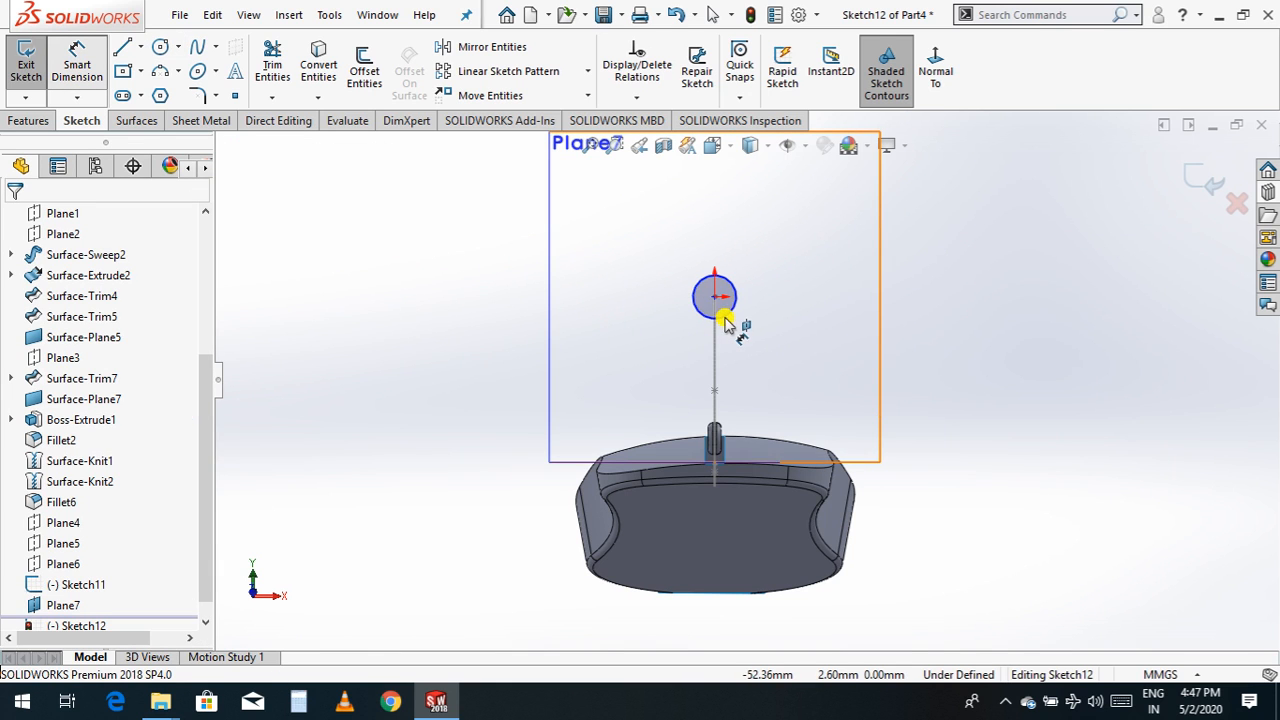
left_click(752, 335)
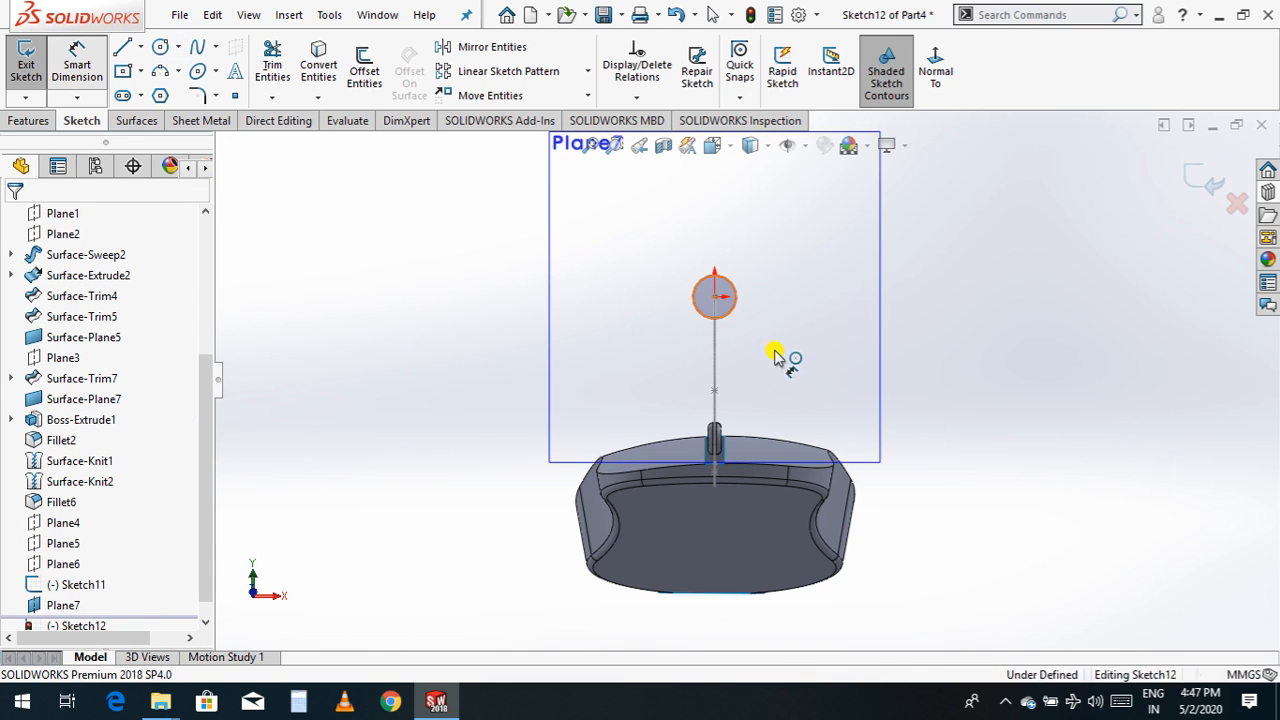
left_click(856, 378)
type("6")
key("Return")
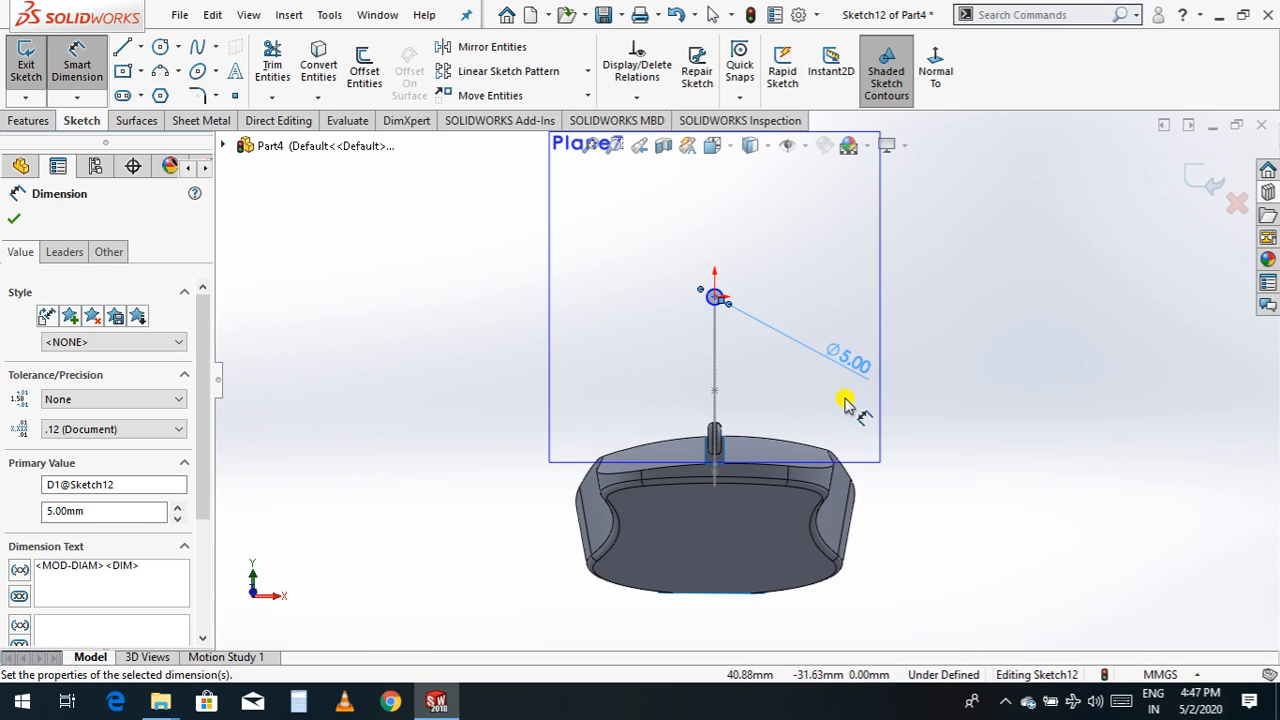
- Change the circle's diameter to 3 mm
double_click(848, 358)
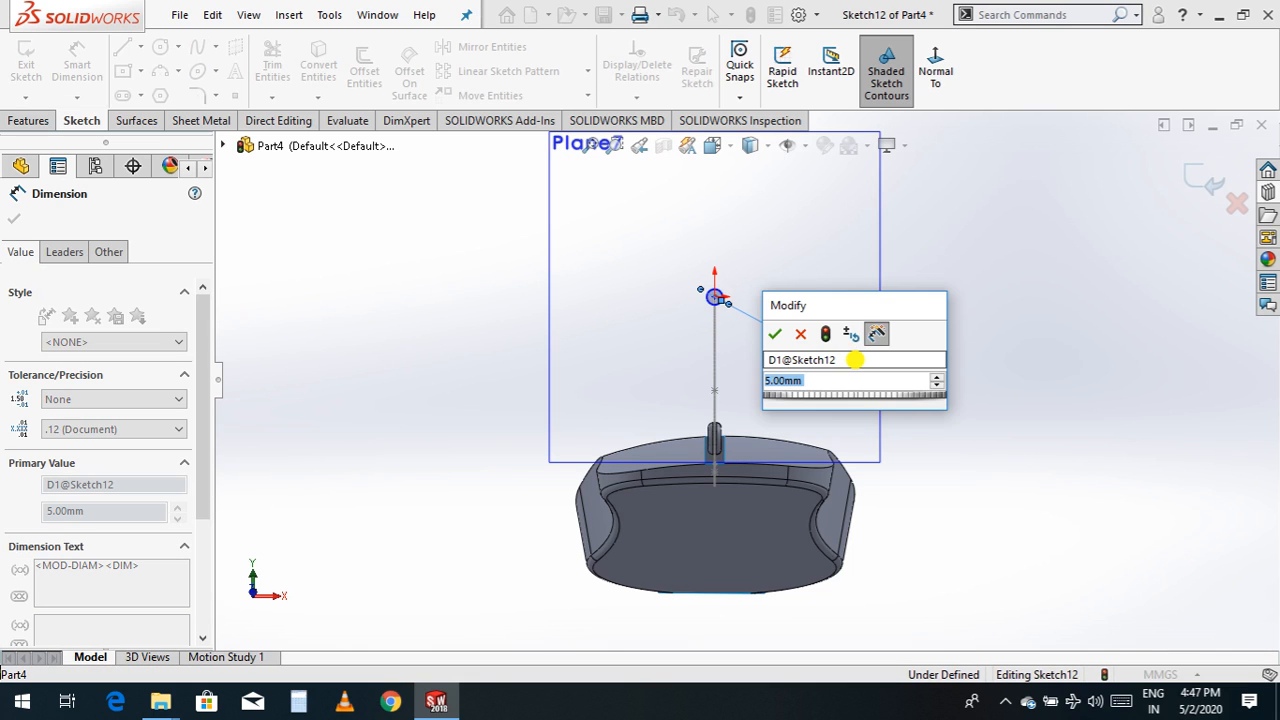
type("3")
key("Return")
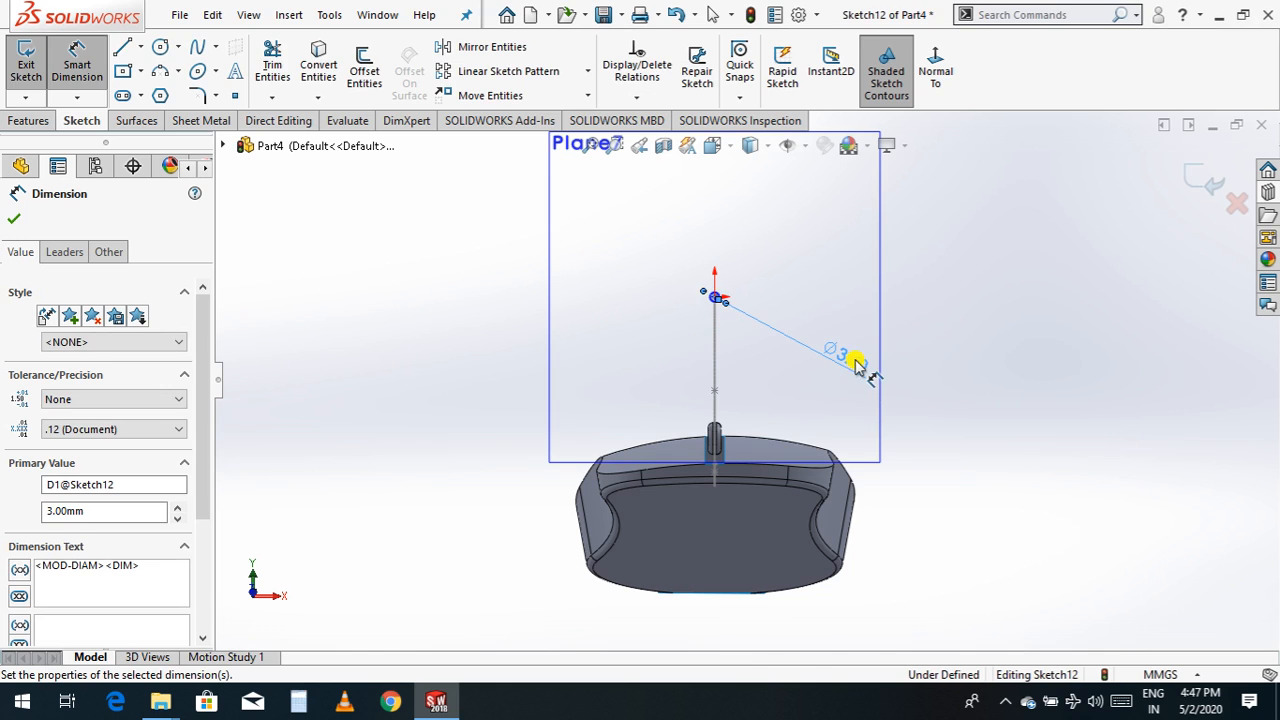
- Set the diameter of the cable profile circle at the spline's end to 2 mm
left_click(15, 221)
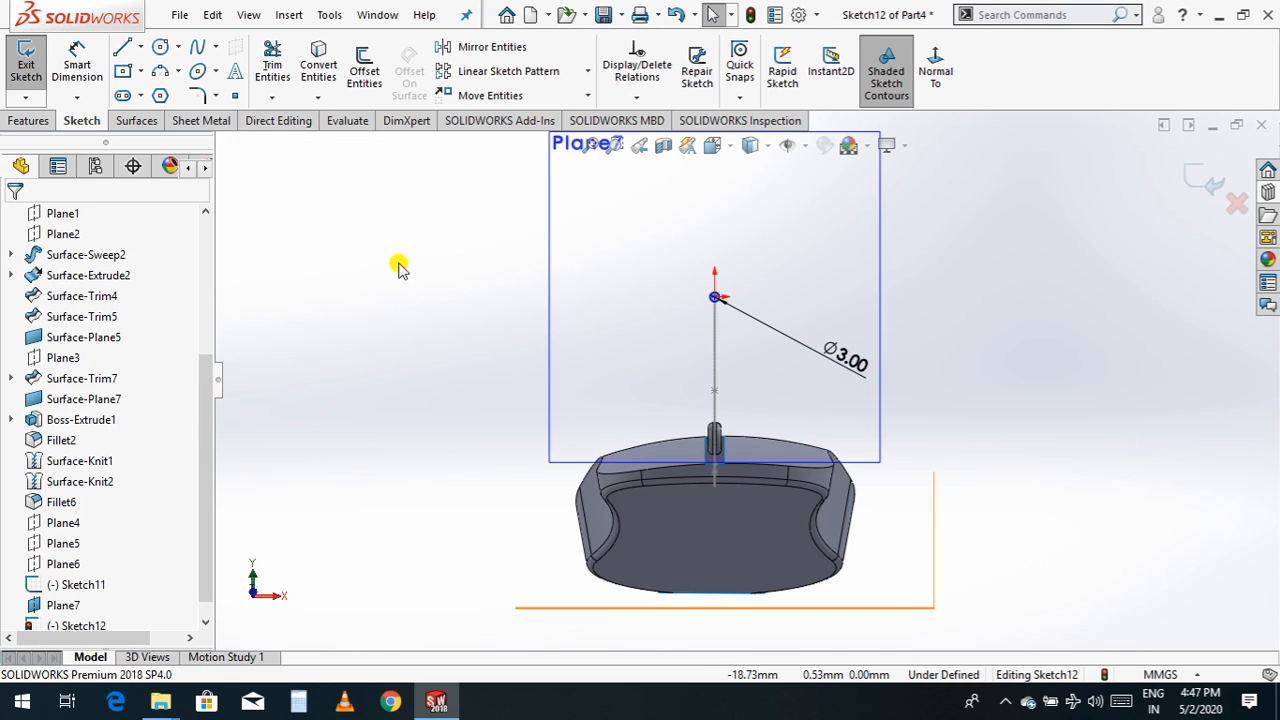
right_click(453, 320)
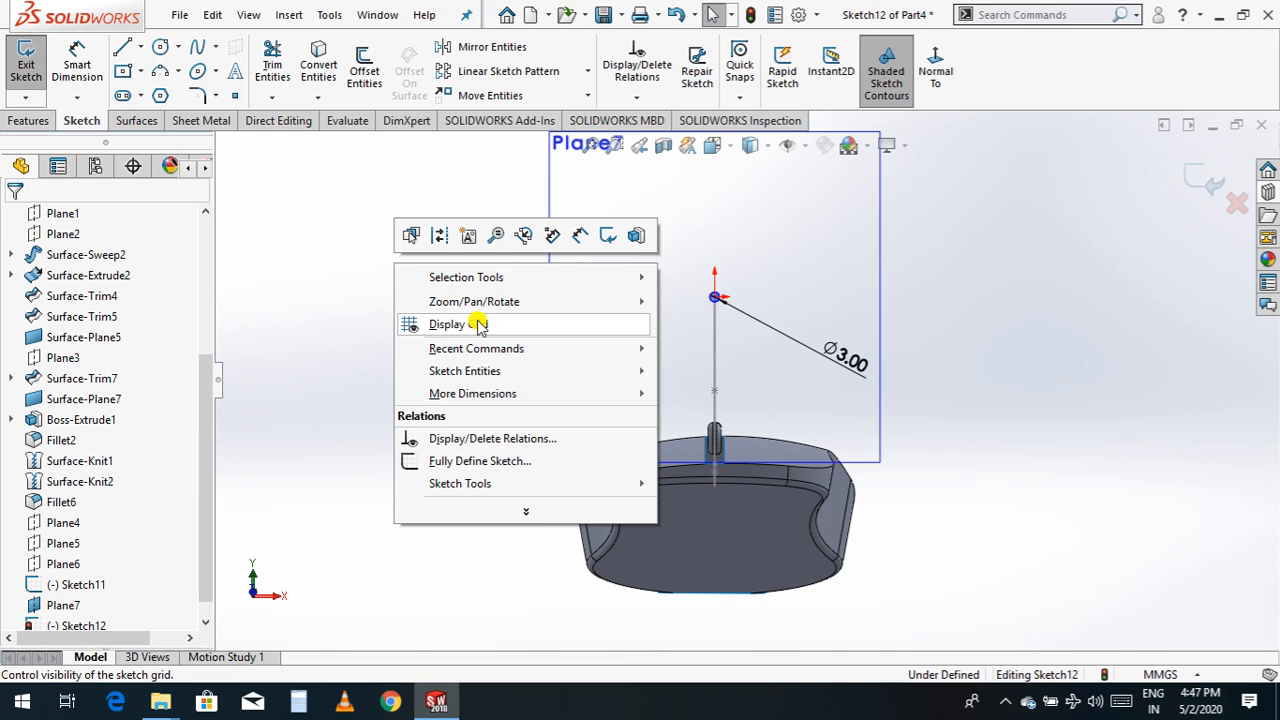
mouse_move(497, 301)
left_click(734, 366)
left_click_drag(362, 330, 437, 402)
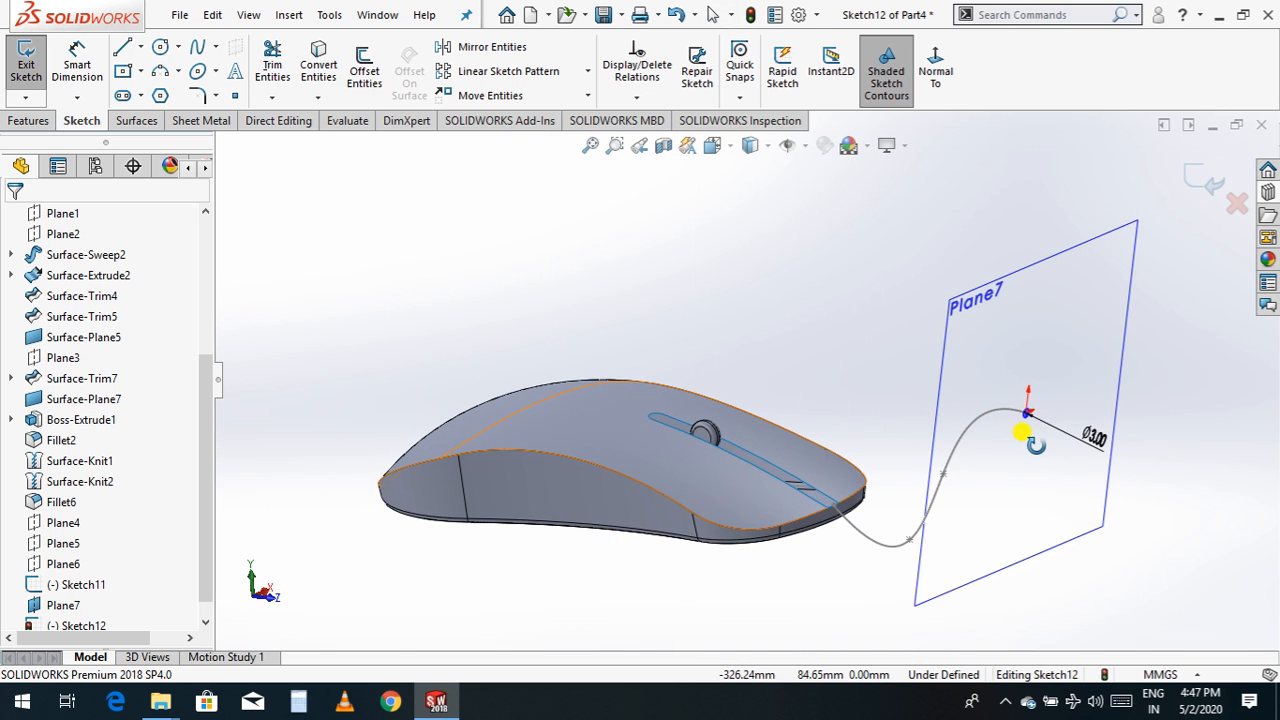
scroll(1027, 416, "down", 10)
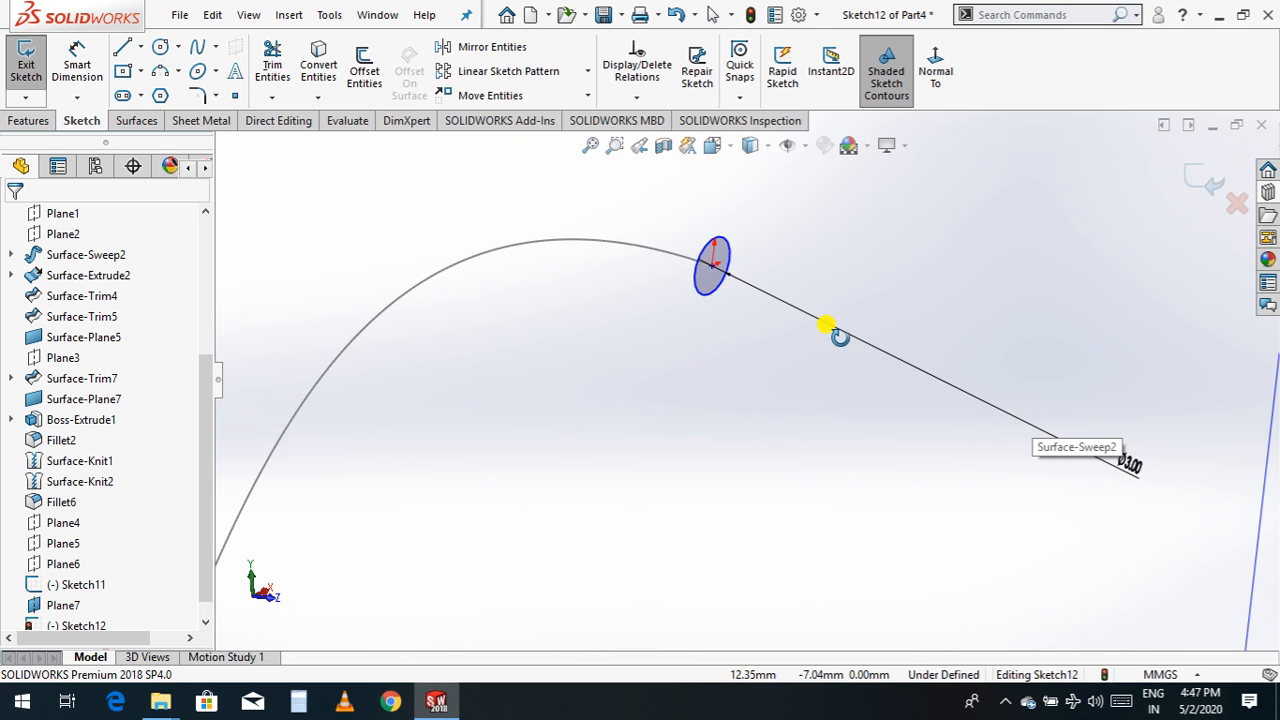
left_click_drag(838, 336, 817, 357)
key("Escape")
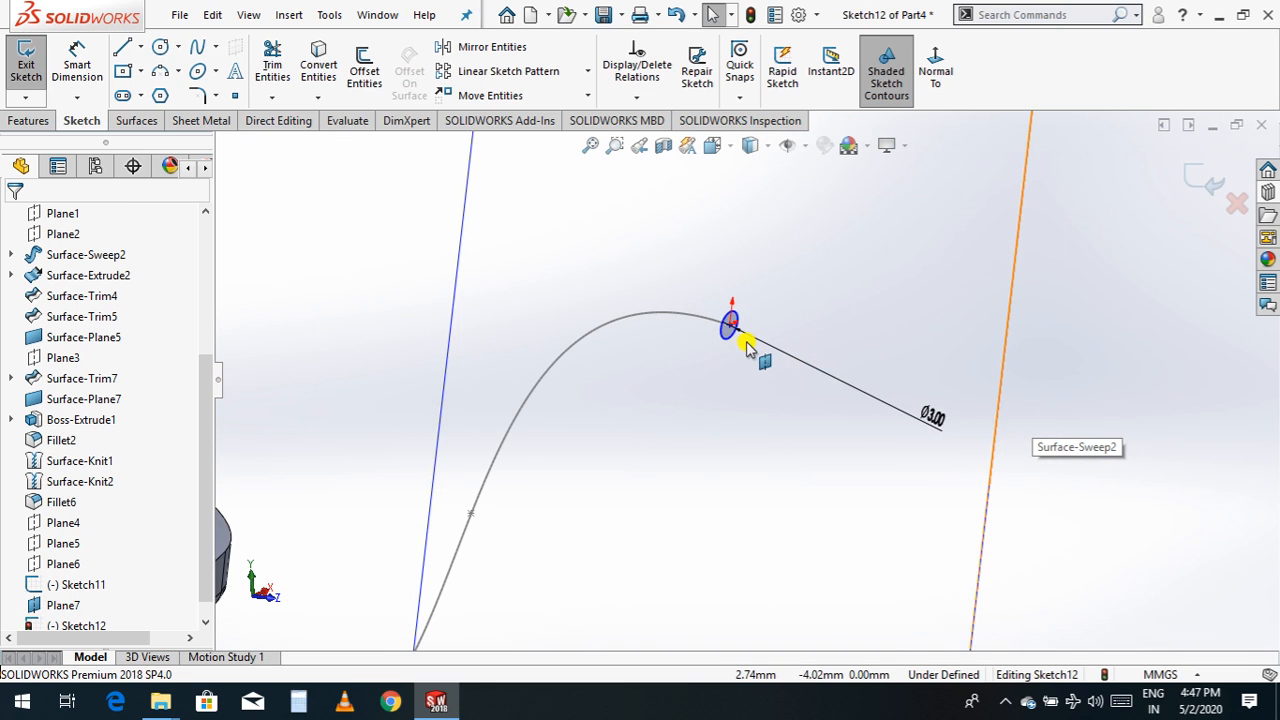
left_click(929, 416)
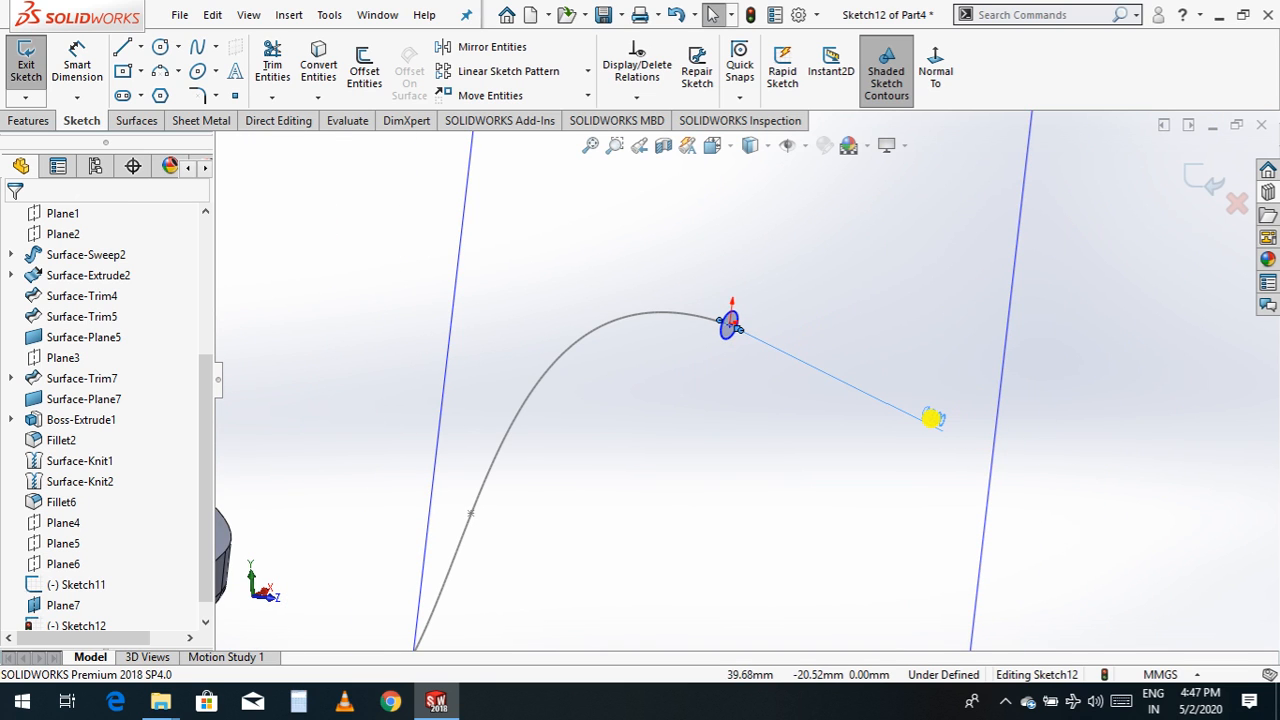
double_click(917, 405)
type("2")
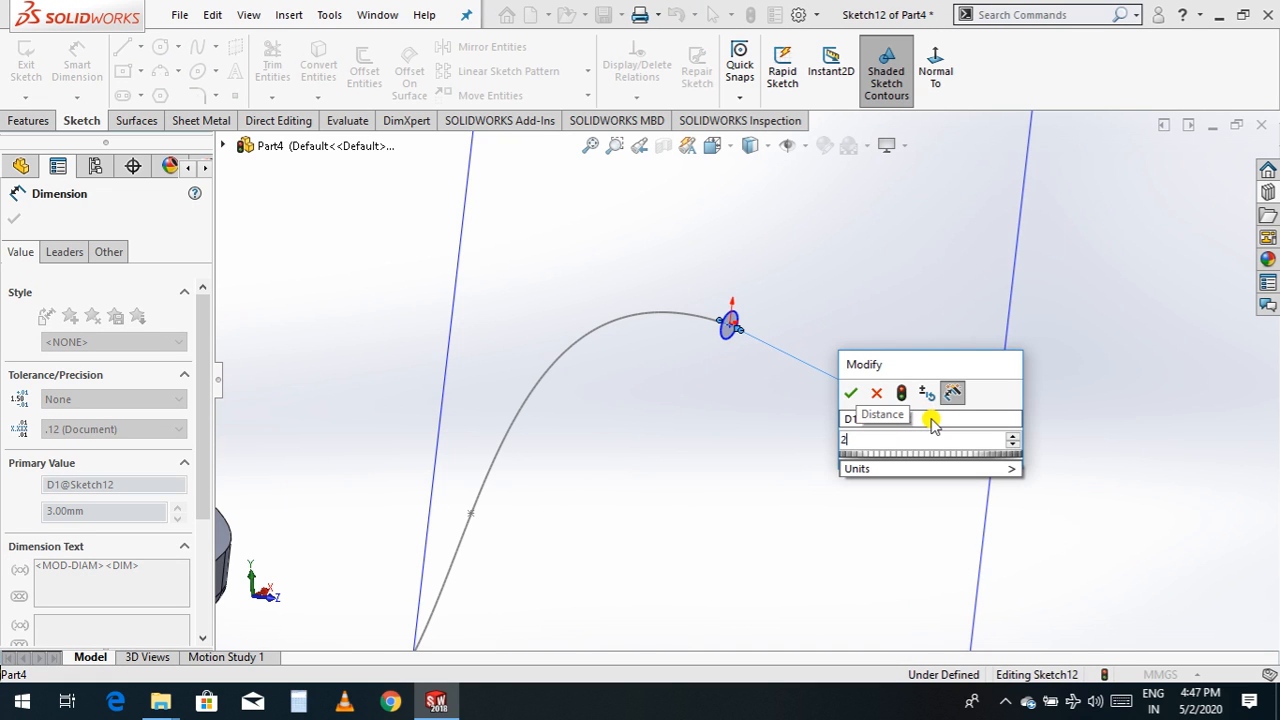
key("Return")
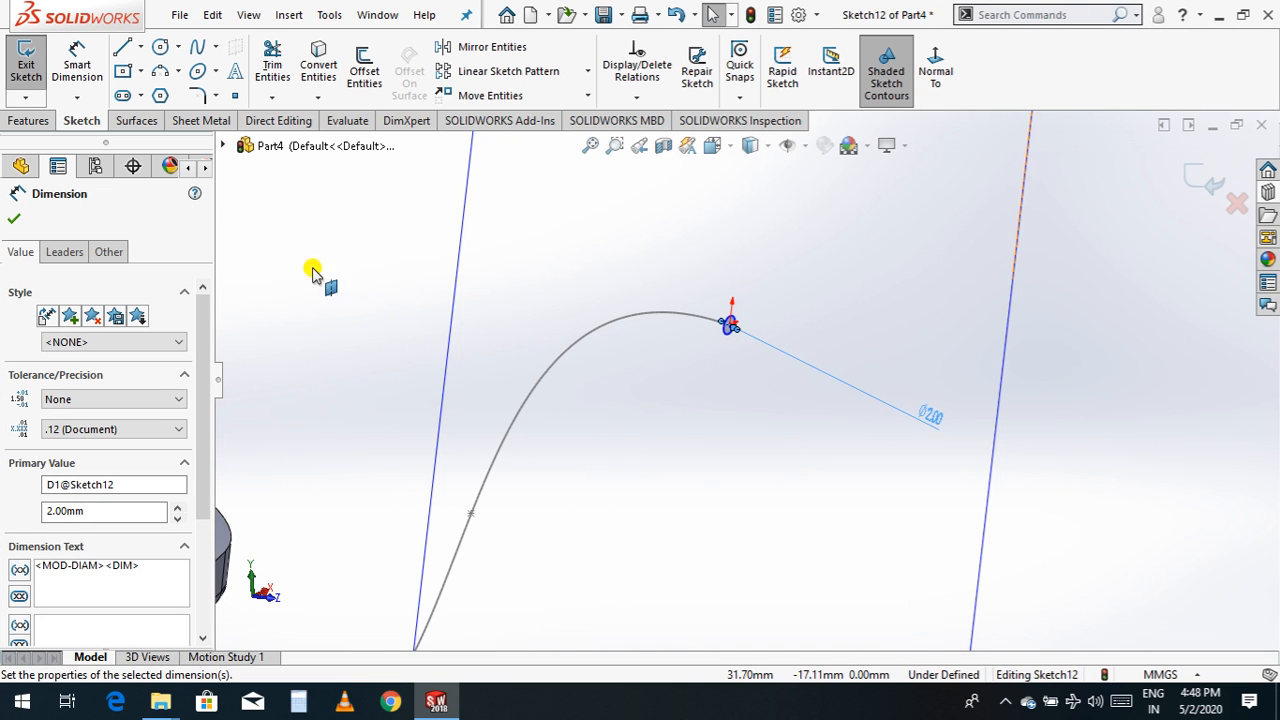
left_click(17, 222)
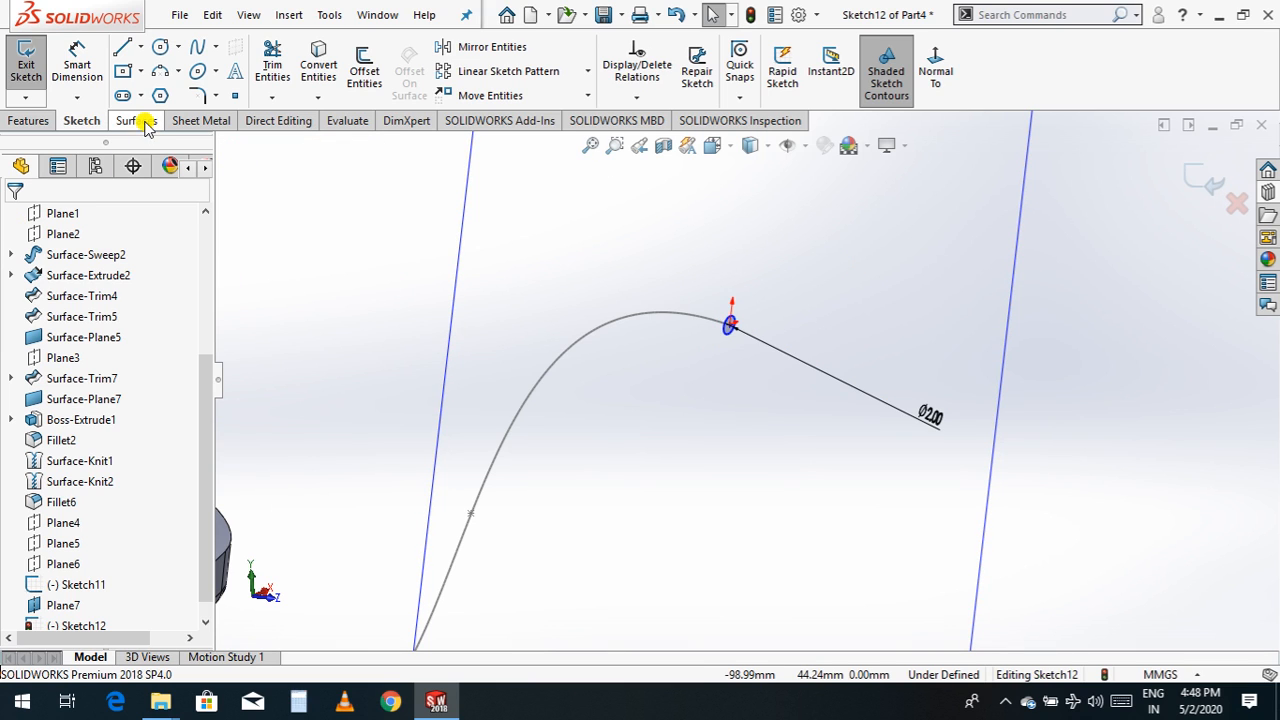
- Sweep the 2 mm circle along the spline as a solid boss to form the mouse cable
left_click(44, 121)
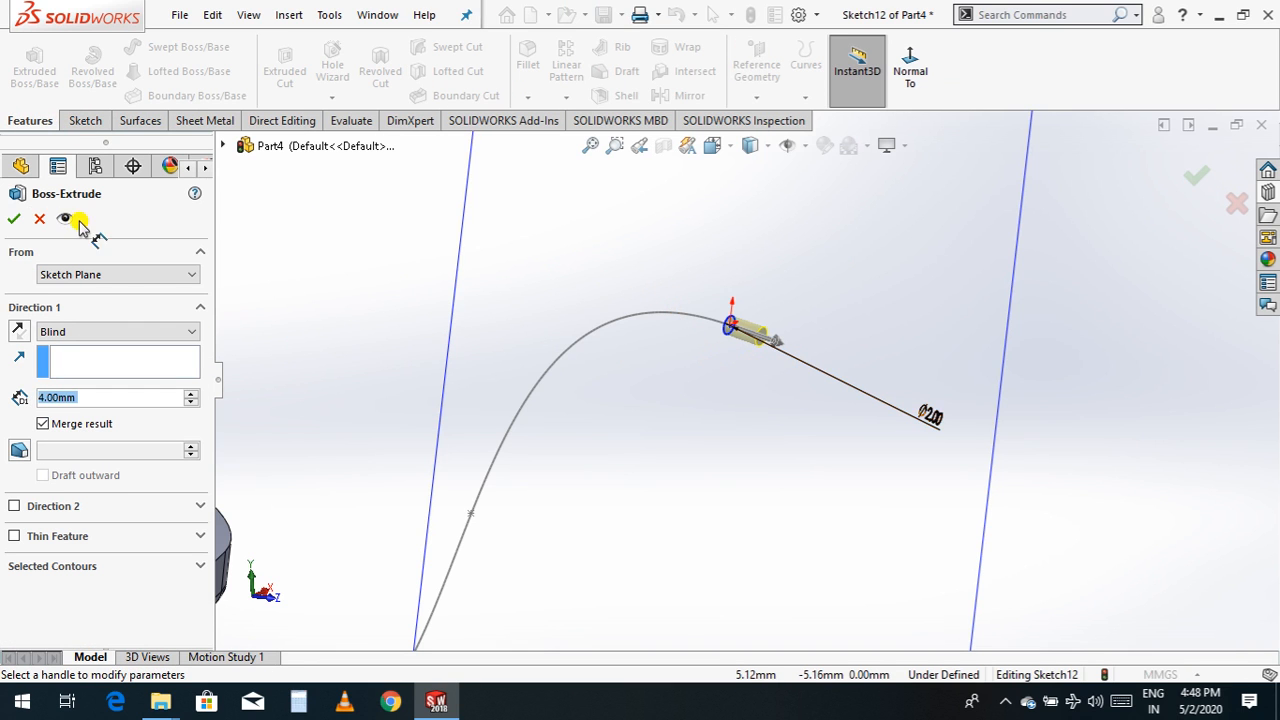
left_click(39, 219)
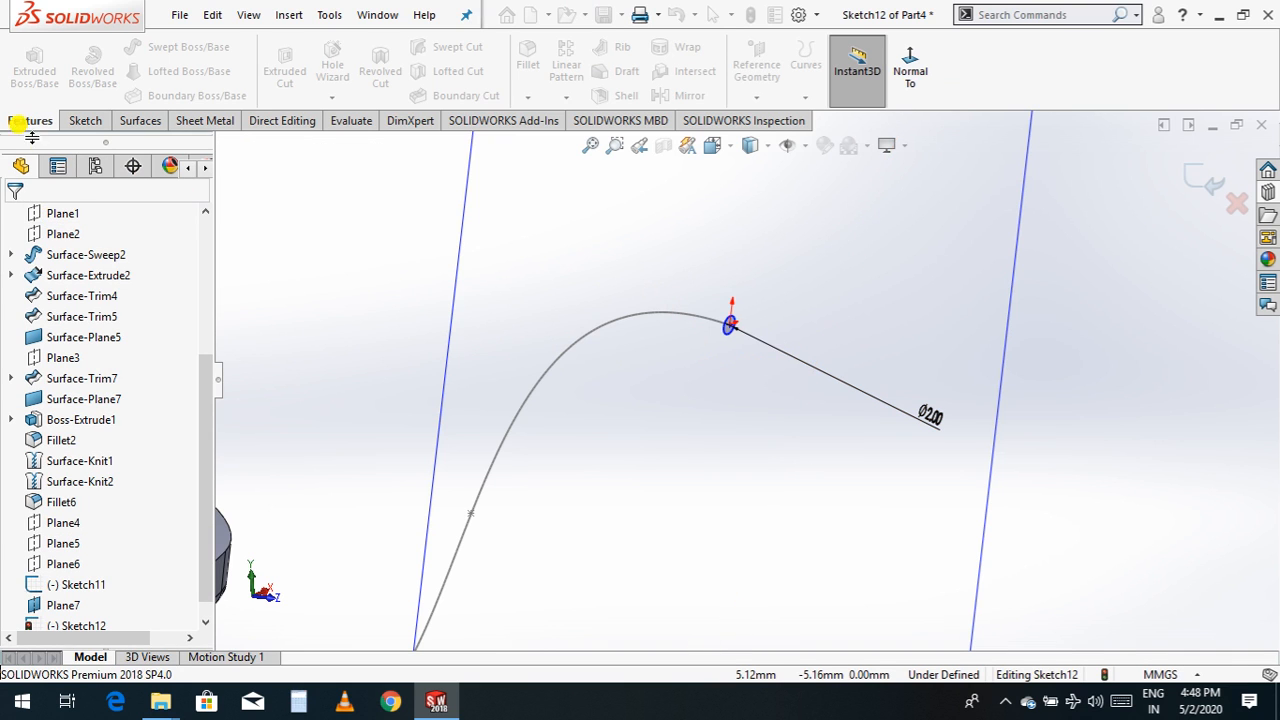
left_click(178, 47)
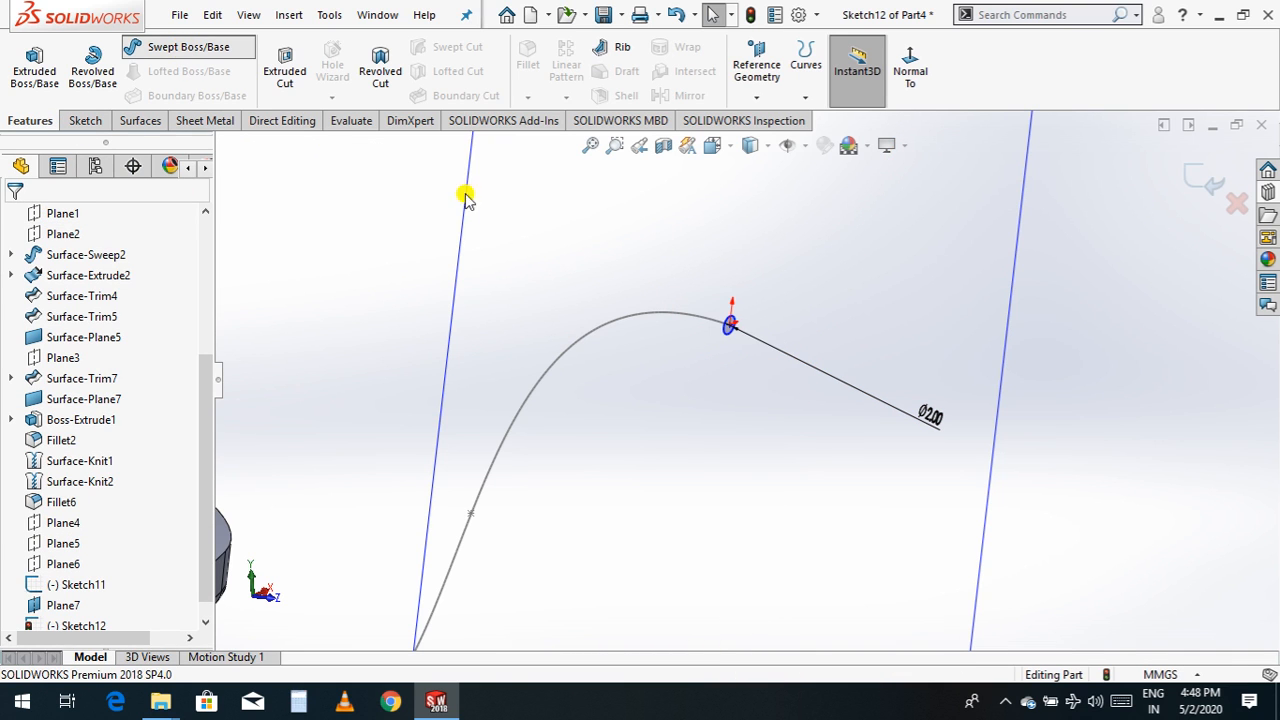
left_click(728, 339)
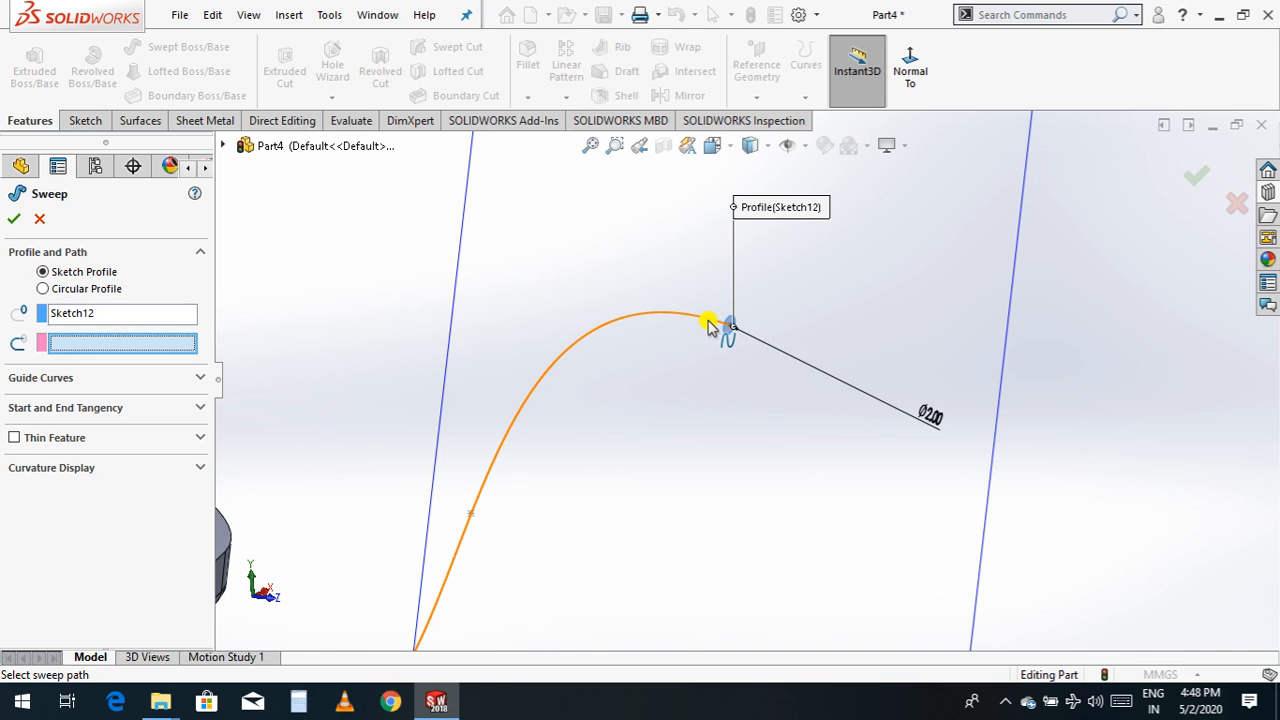
left_click(708, 327)
left_click(13, 221)
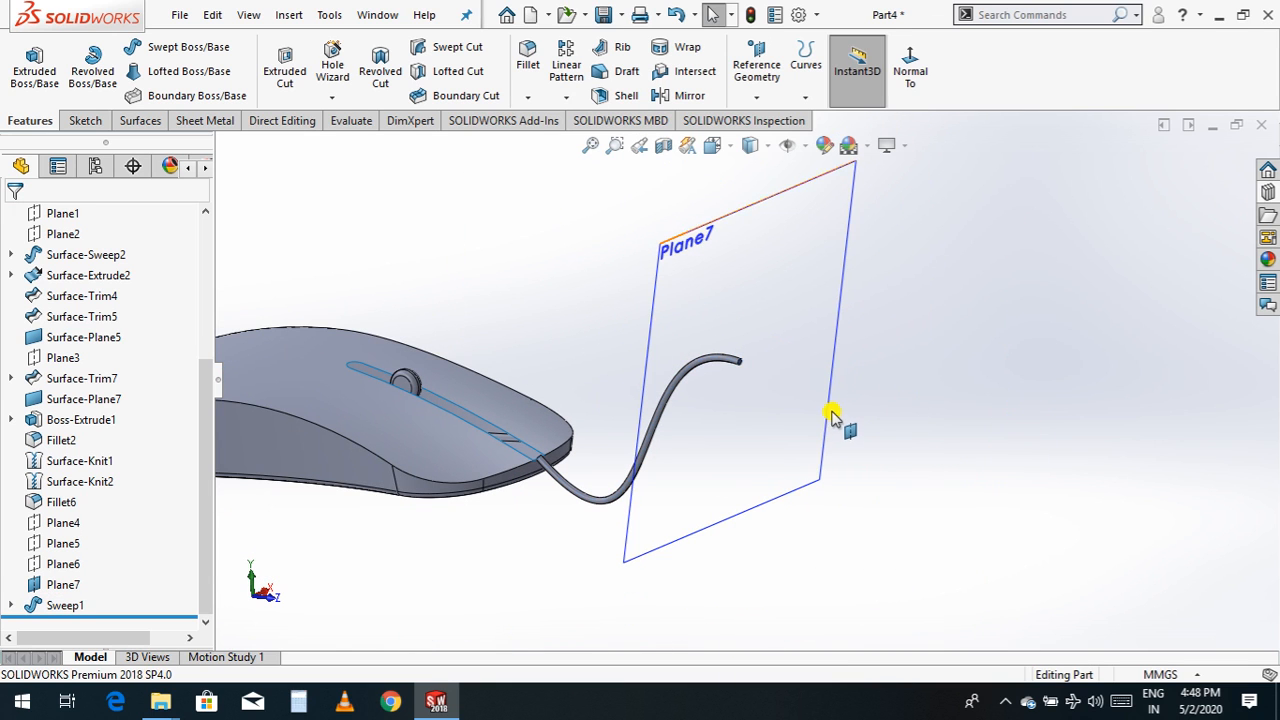
- Hide the reference plane at the cable's free end and fit the view to the whole mouse
left_click(914, 420)
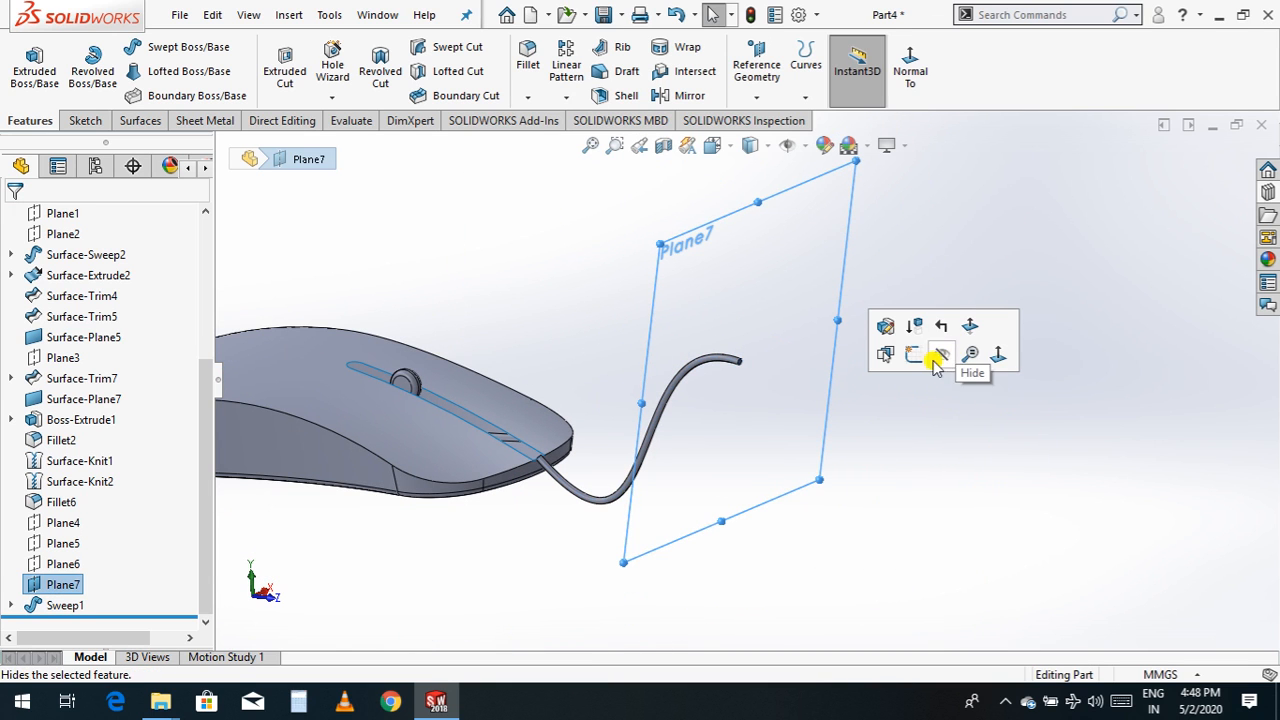
left_click(940, 356)
key("z")
key("z")
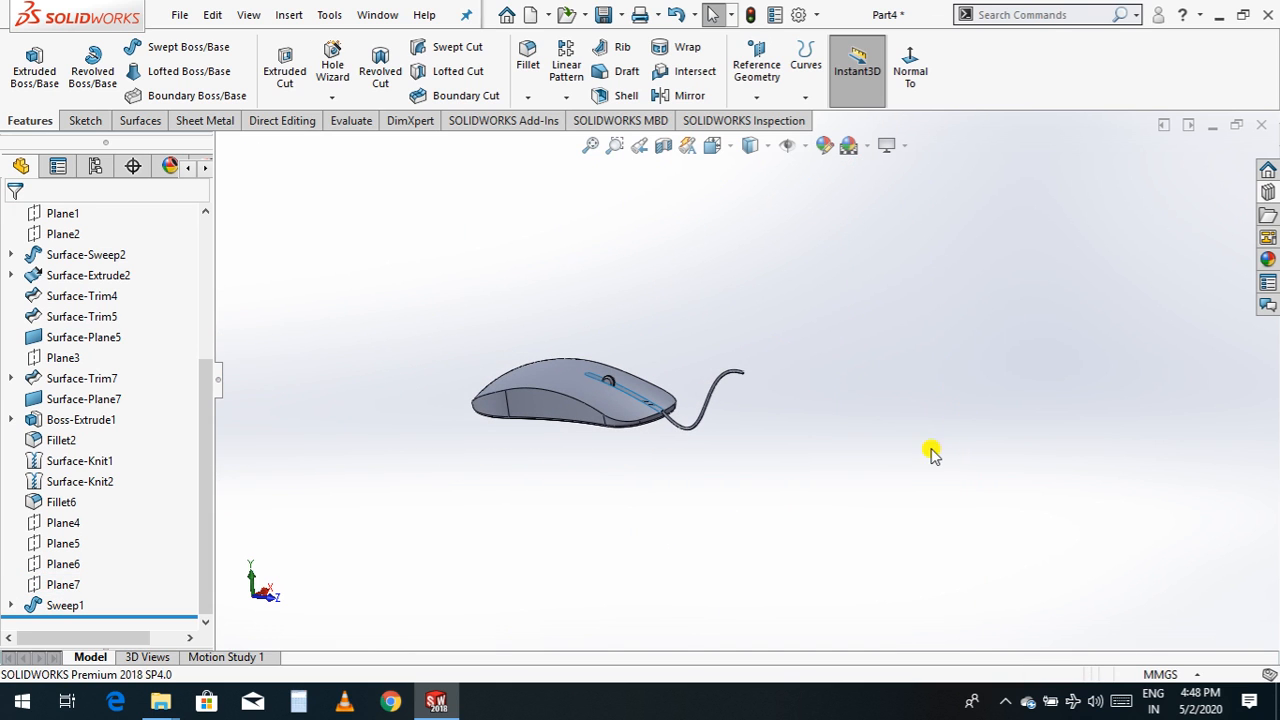
- Create a planar section view of the mouse through the Right Plane with zero offset
right_click(910, 398)
left_click(970, 482)
mouse_move(965, 478)
left_mouse_down()
mouse_move(837, 391)
mouse_move(757, 503)
mouse_move(798, 570)
mouse_move(736, 578)
mouse_move(841, 464)
mouse_move(770, 494)
mouse_move(627, 410)
mouse_move(598, 410)
mouse_move(636, 450)
mouse_move(717, 350)
mouse_move(711, 397)
mouse_move(829, 529)
mouse_move(849, 589)
mouse_move(810, 483)
mouse_move(777, 286)
mouse_move(960, 469)
mouse_move(980, 314)
mouse_move(840, 225)
mouse_move(889, 409)
mouse_move(923, 466)
mouse_move(681, 336)
left_mouse_up()
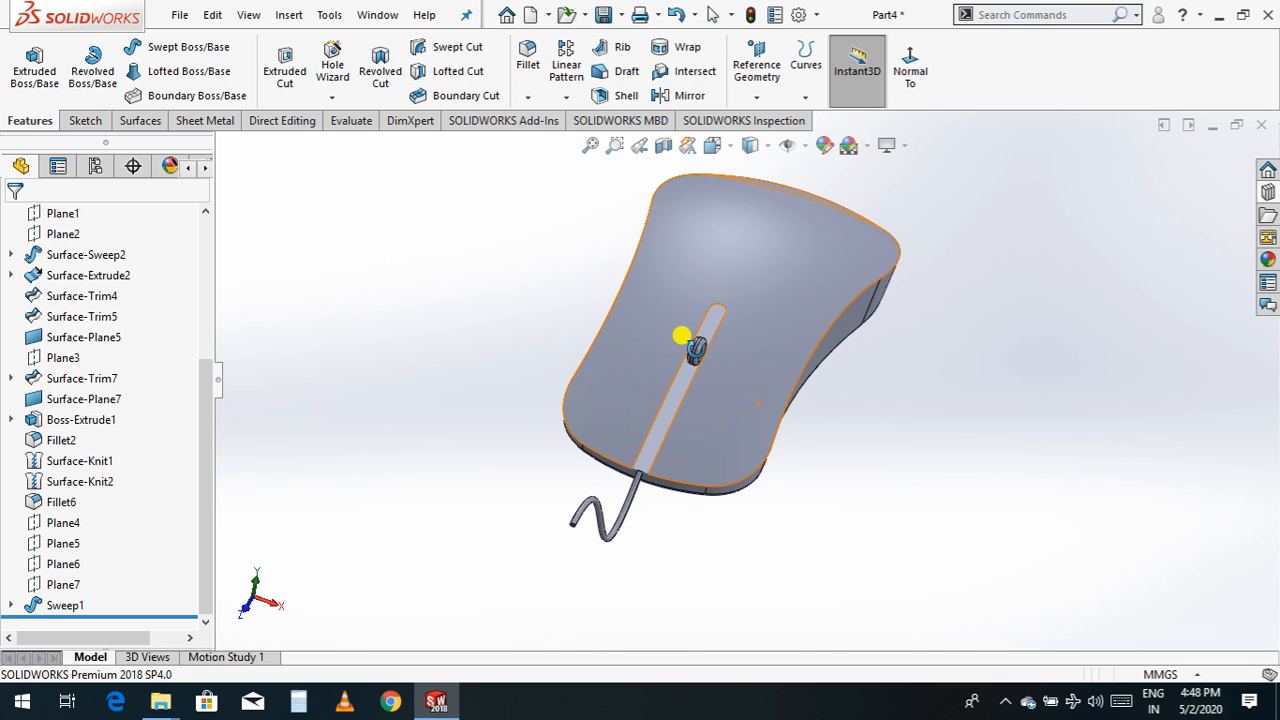
scroll(660, 147, "down", 1)
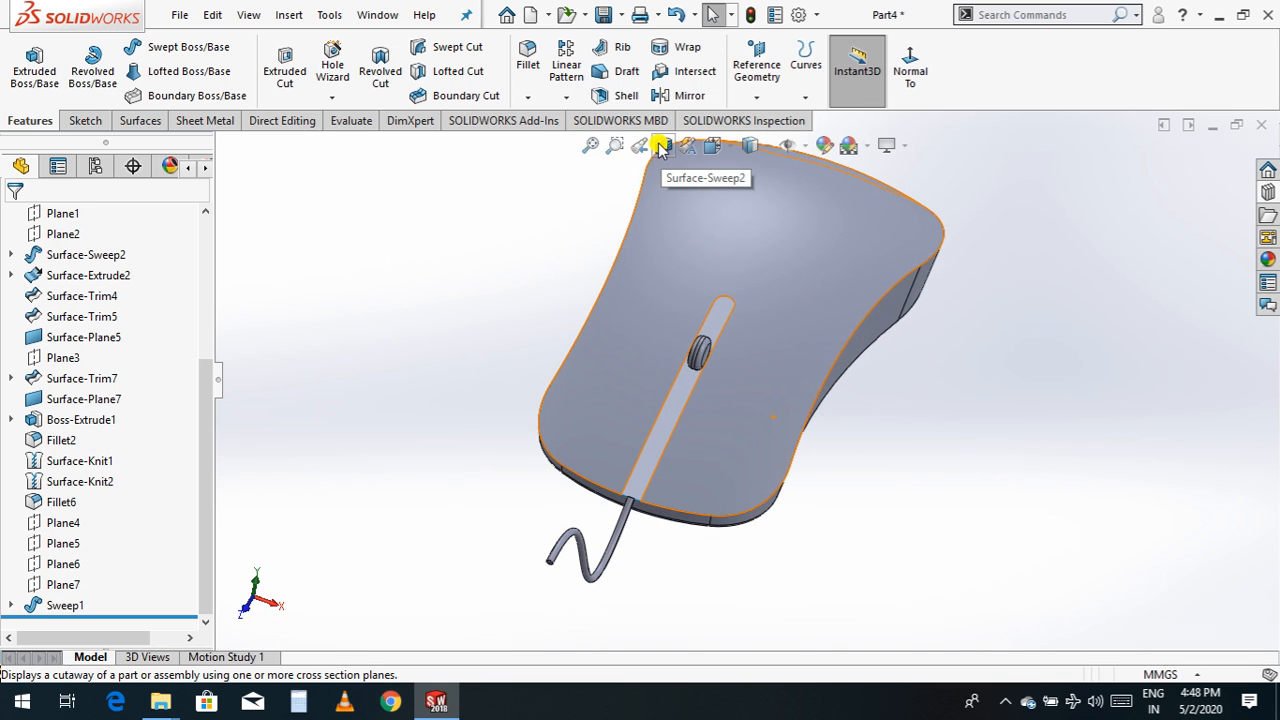
left_click(662, 147)
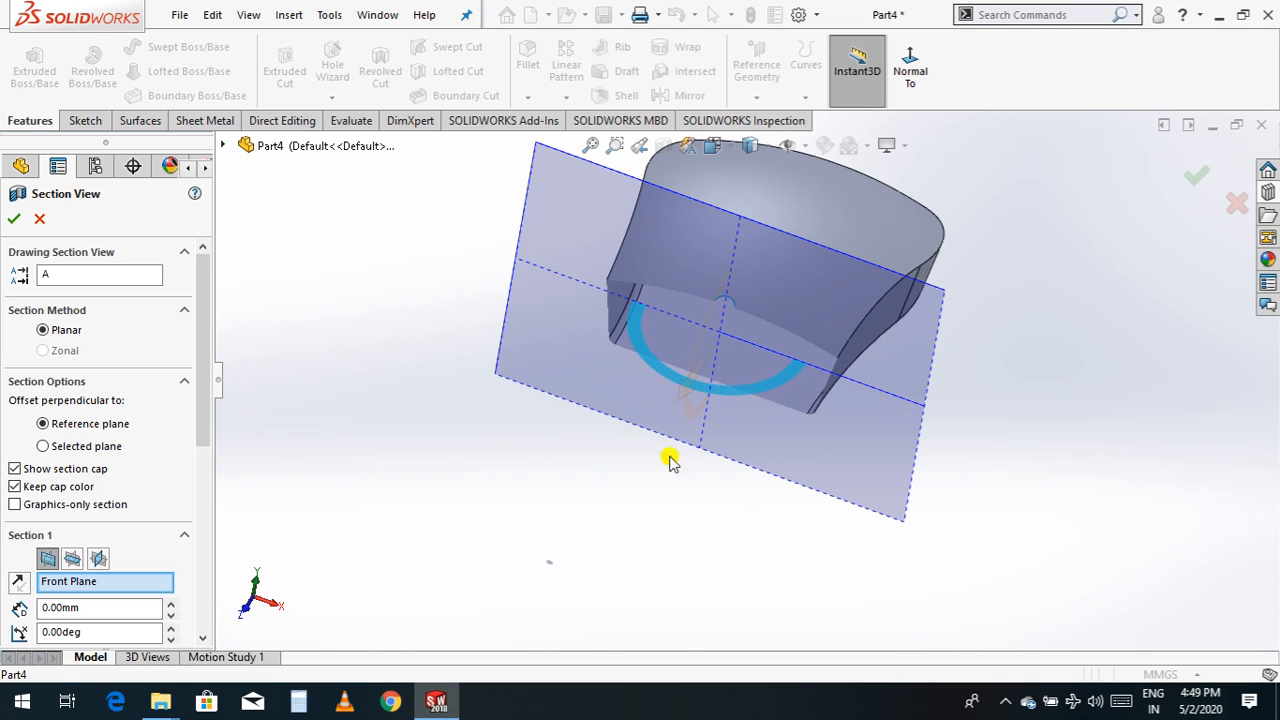
left_click(35, 220)
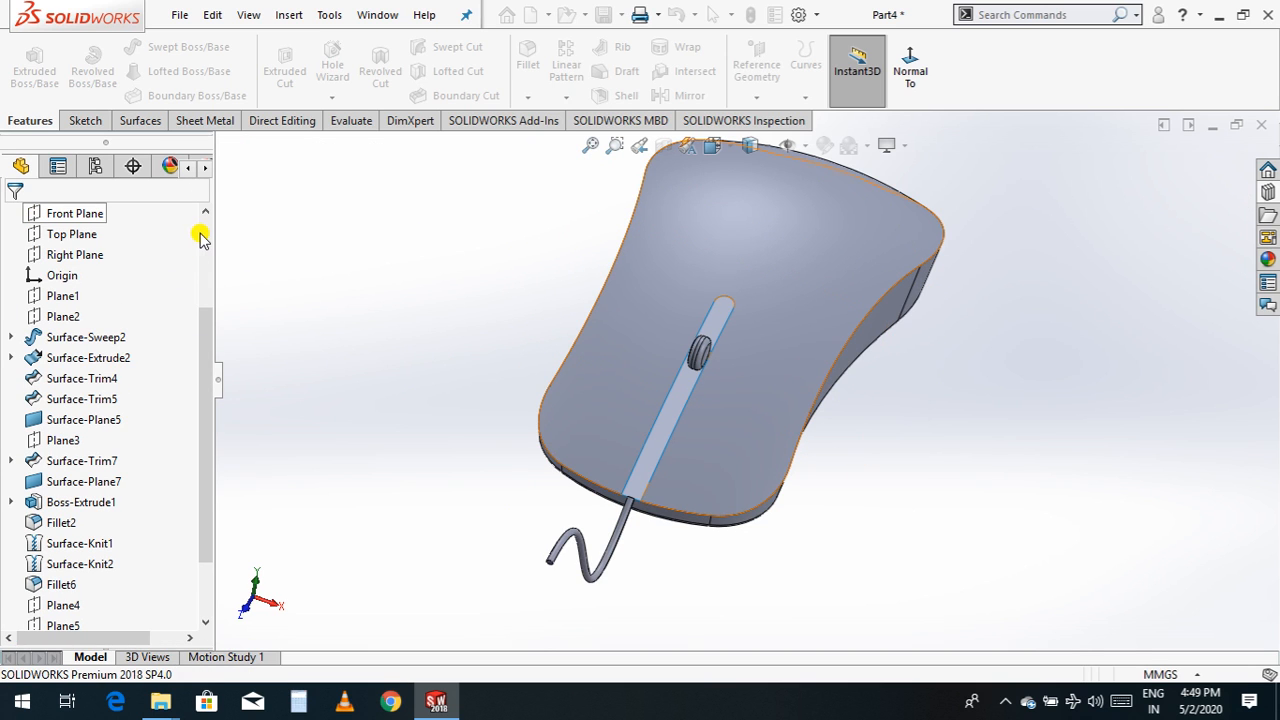
scroll(90, 330, "up", 3)
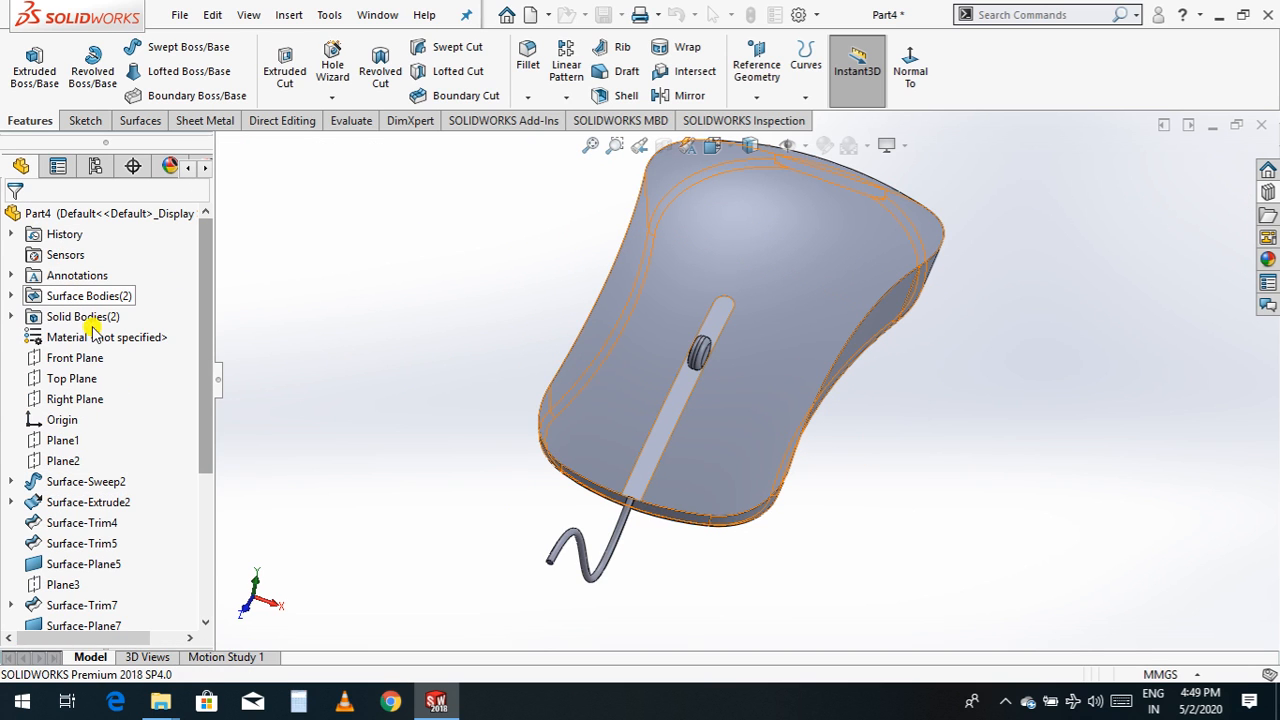
left_click(63, 399)
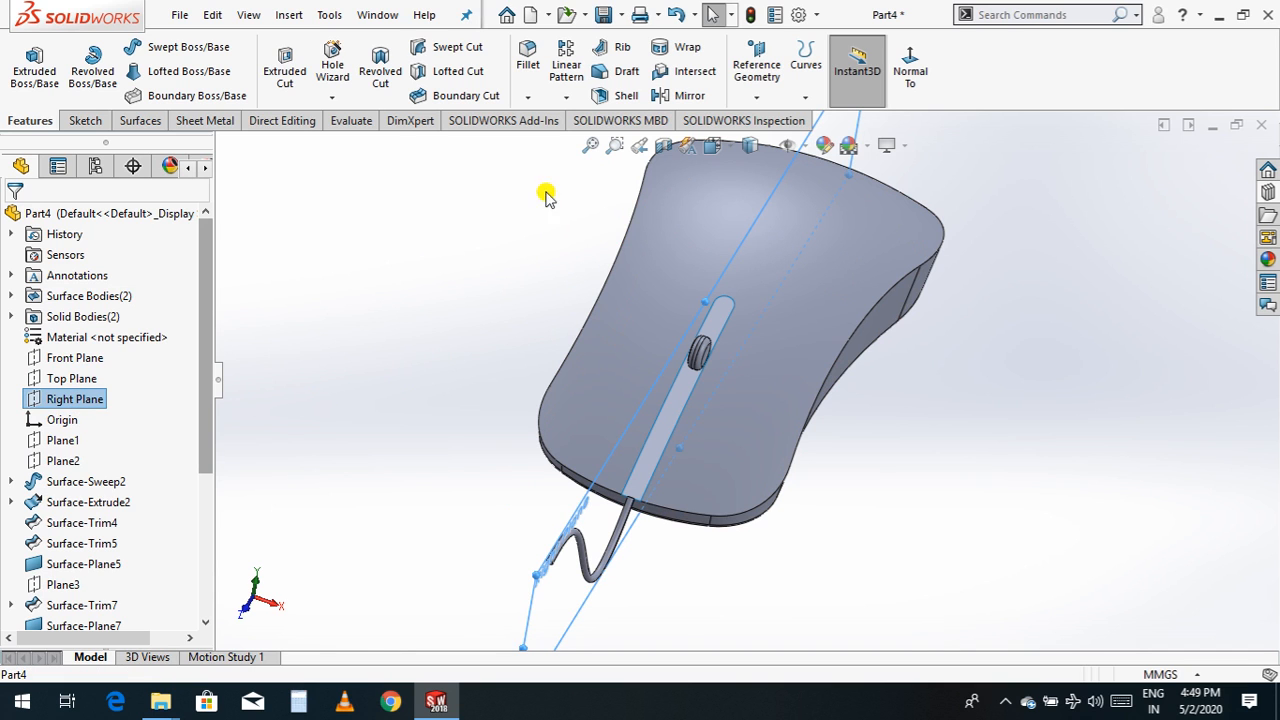
left_click(664, 148)
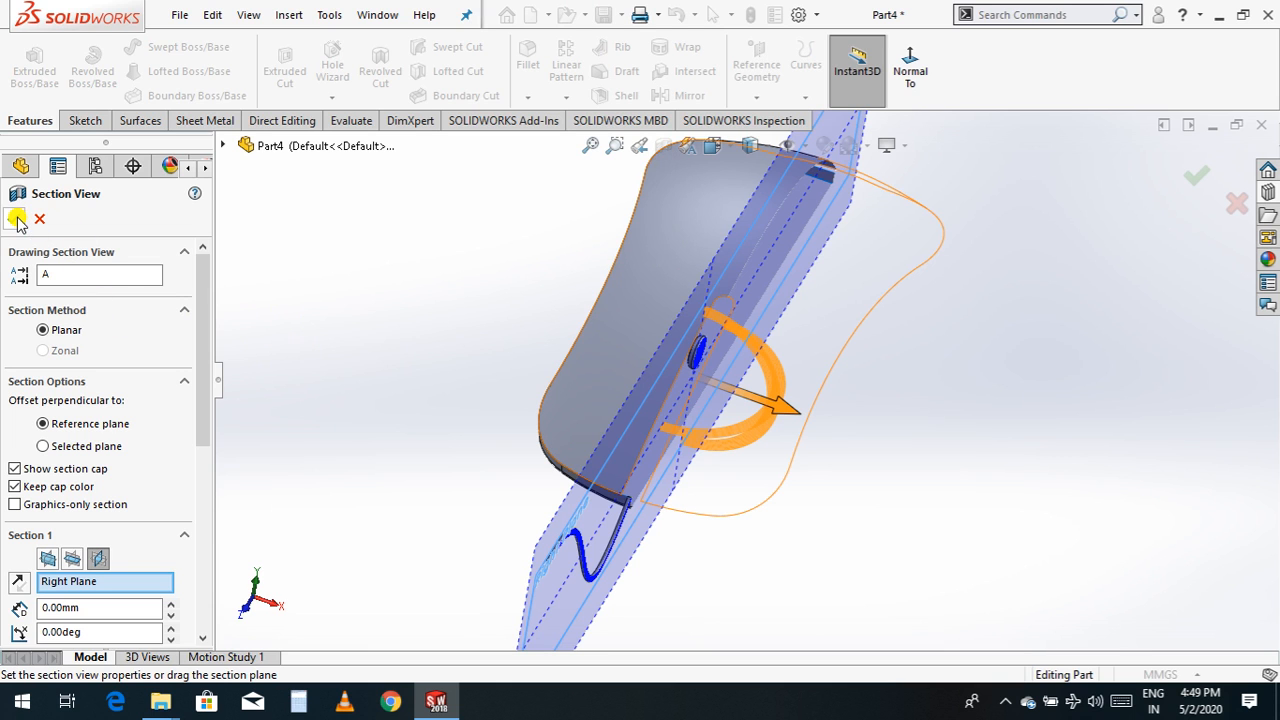
- Examine the sectioned shell, scroll wheel and cable from several angles, and turn off the section view
left_click(920, 487)
right_click(903, 440)
left_click(930, 472)
left_click_drag(923, 480, 720, 325)
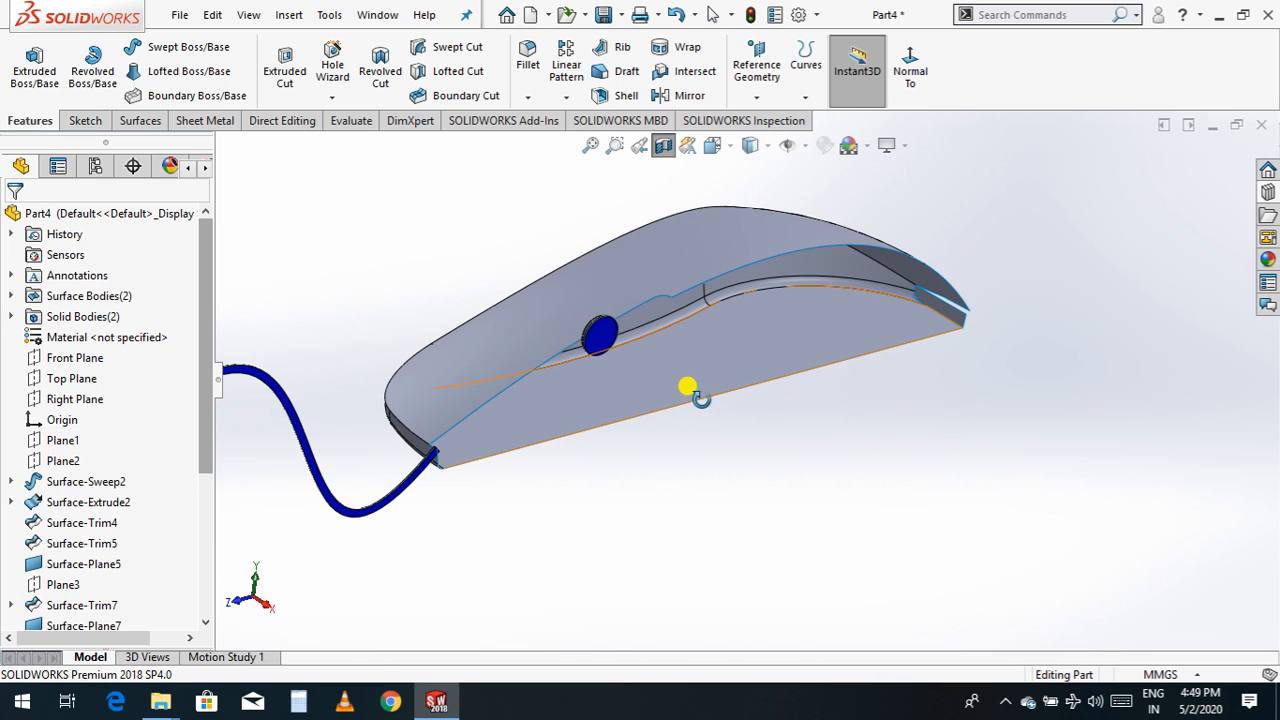
key("Escape")
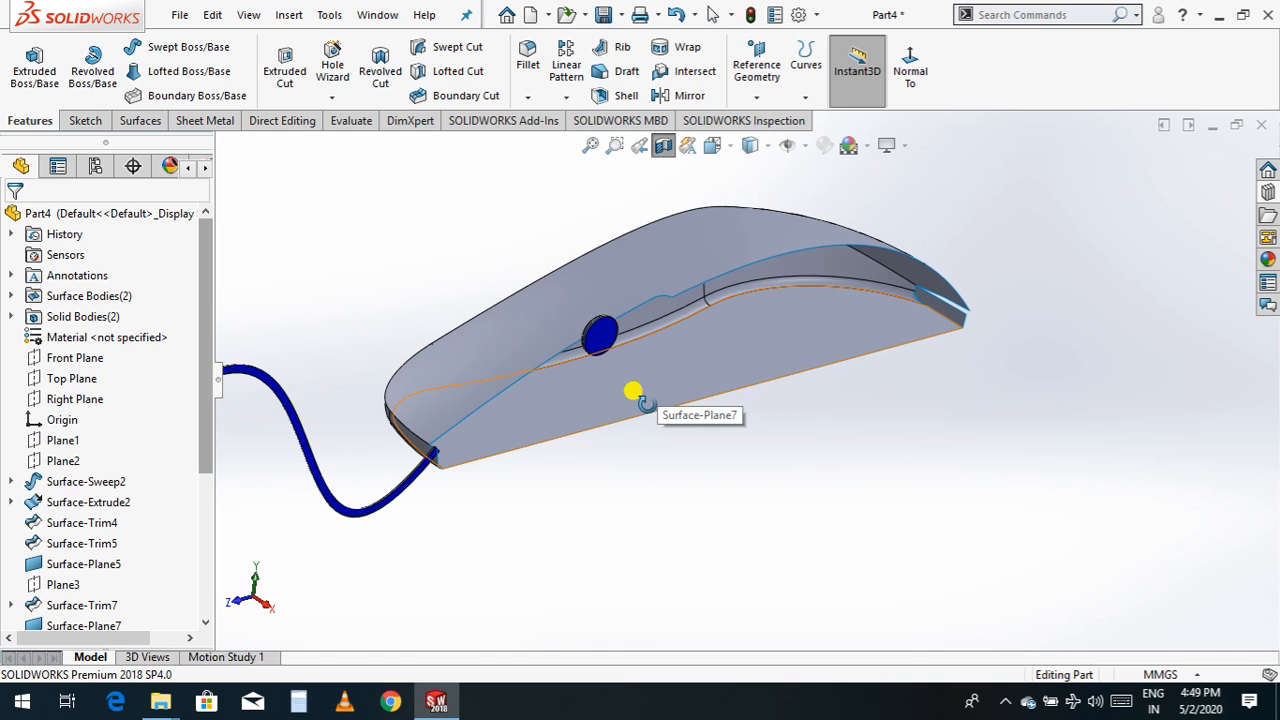
scroll(597, 393, "up", 2)
scroll(651, 379, "down", 2)
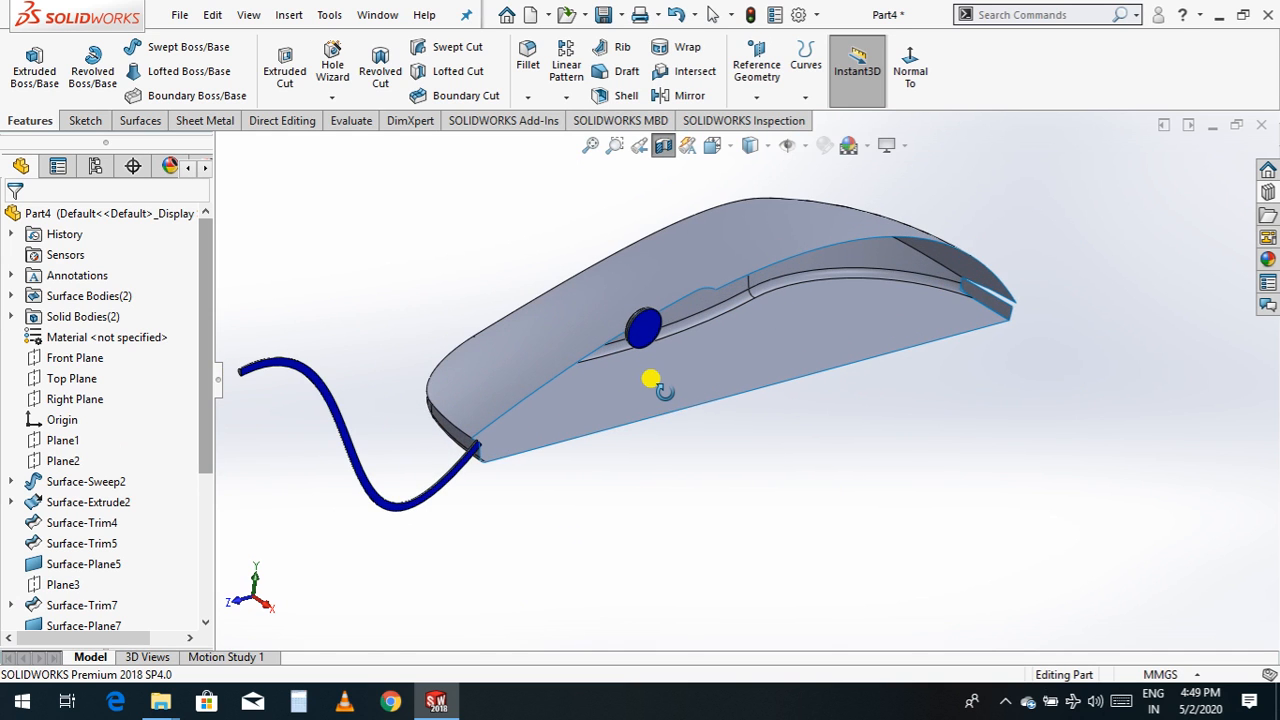
middle_click_drag(648, 405, 764, 448)
scroll(733, 346, "down", 4)
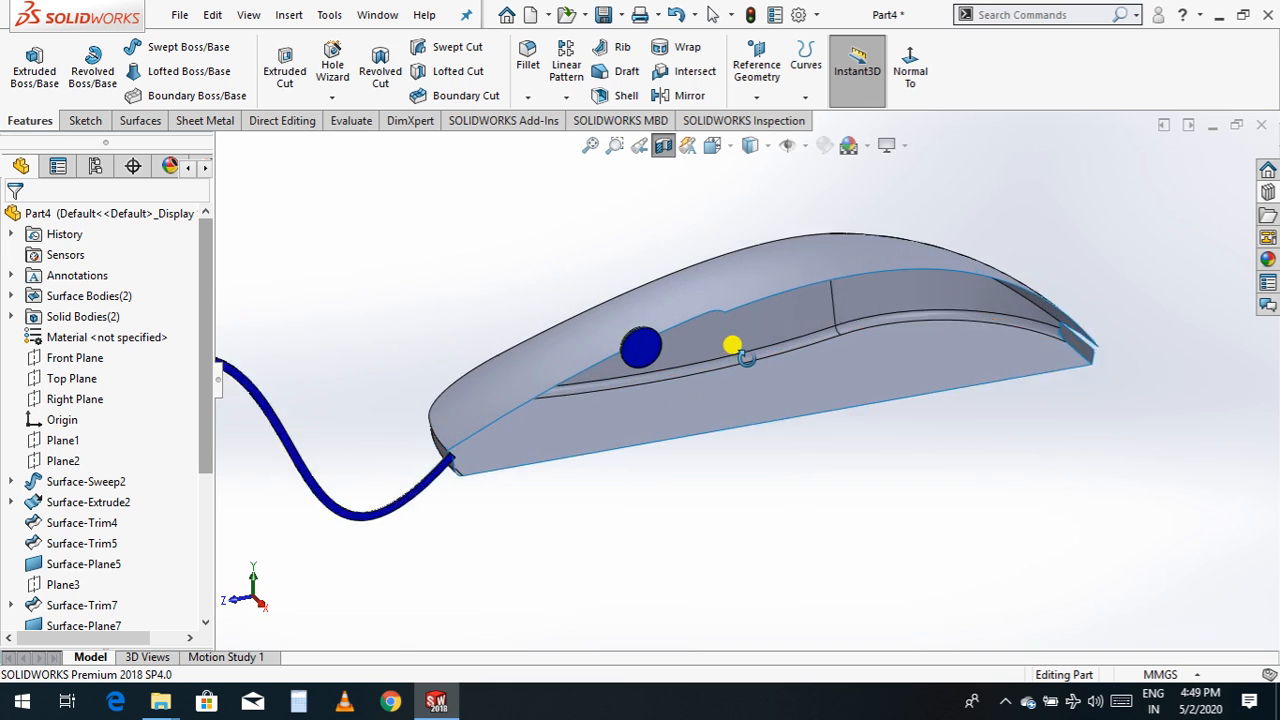
scroll(733, 346, "up", 4)
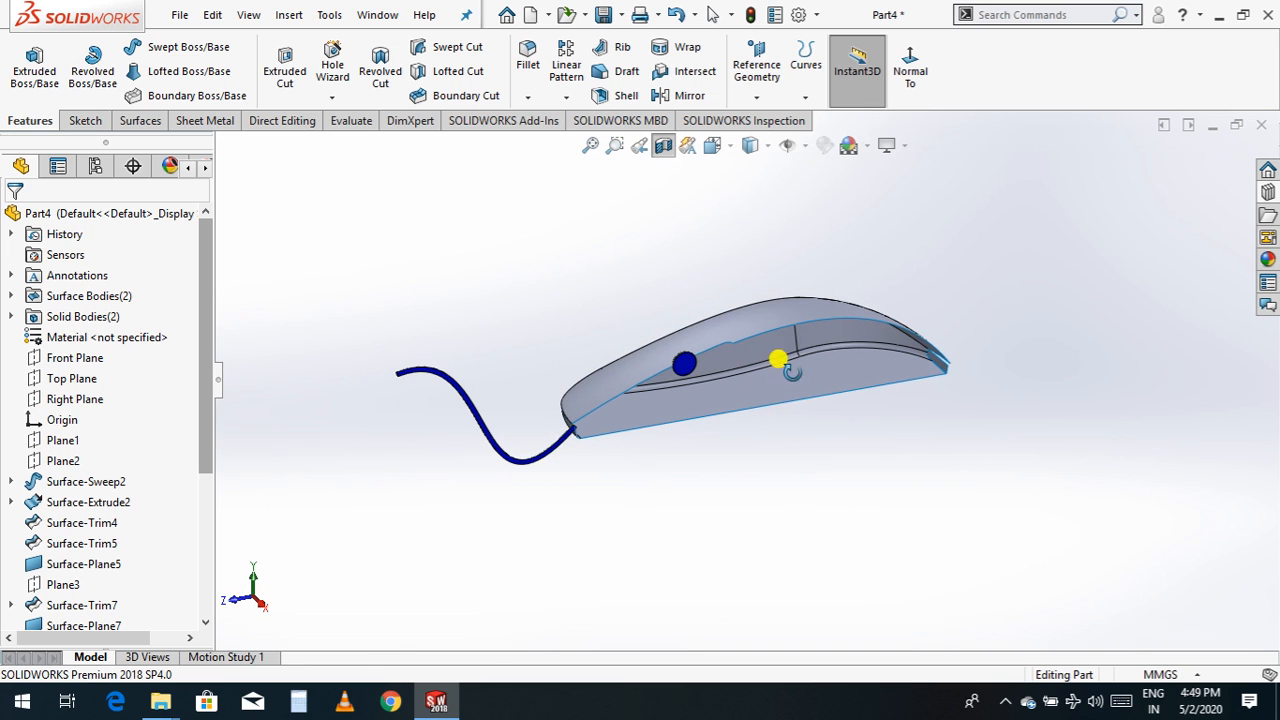
middle_click_drag(1120, 418, 613, 485)
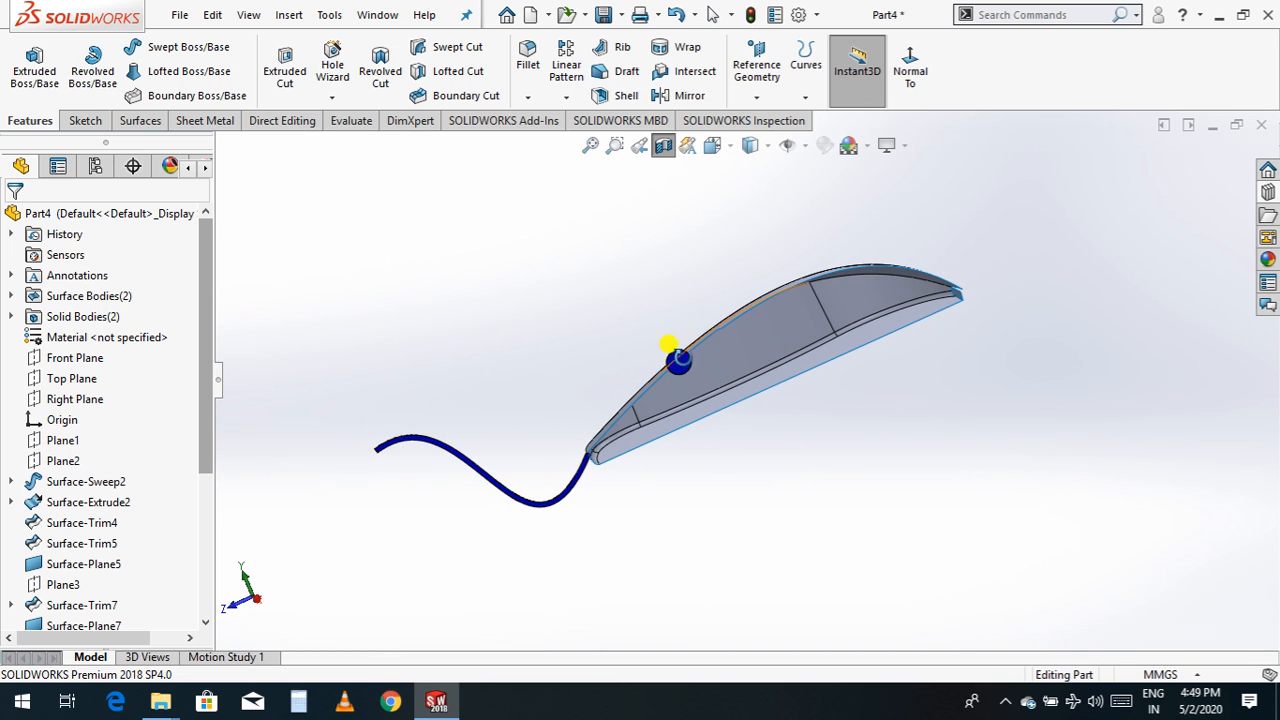
middle_click_drag(678, 364, 724, 289)
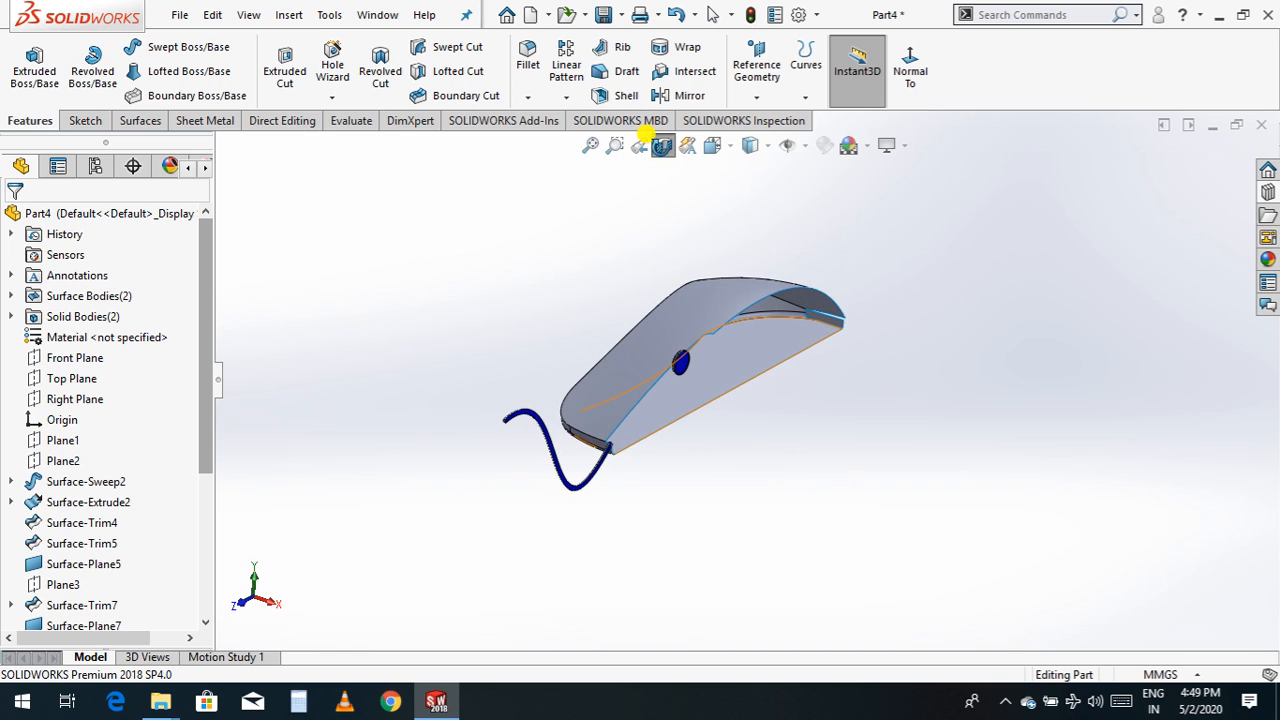
left_click(664, 148)
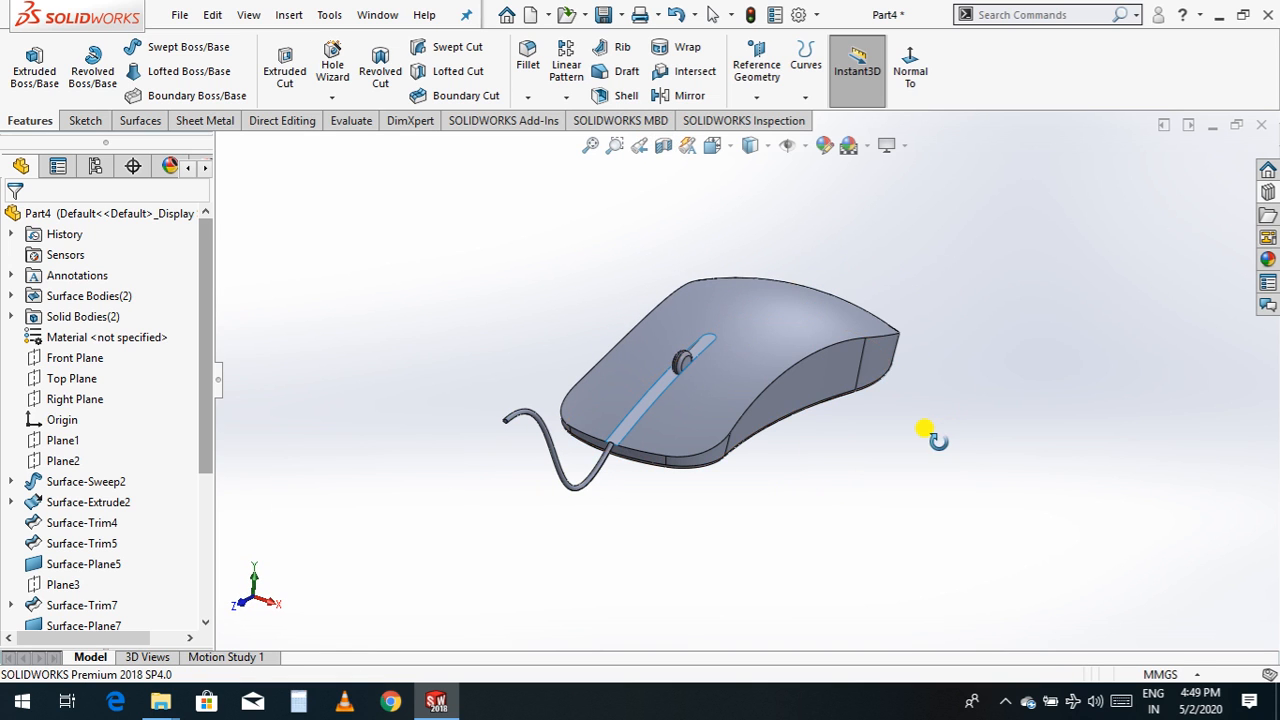
- Colour the mouse's curved top face magenta using the standard colour palette
middle_click_drag(920, 436, 870, 433)
middle_click_drag(899, 266, 867, 477)
scroll(766, 443, "down", 4)
scroll(766, 443, "up", 4)
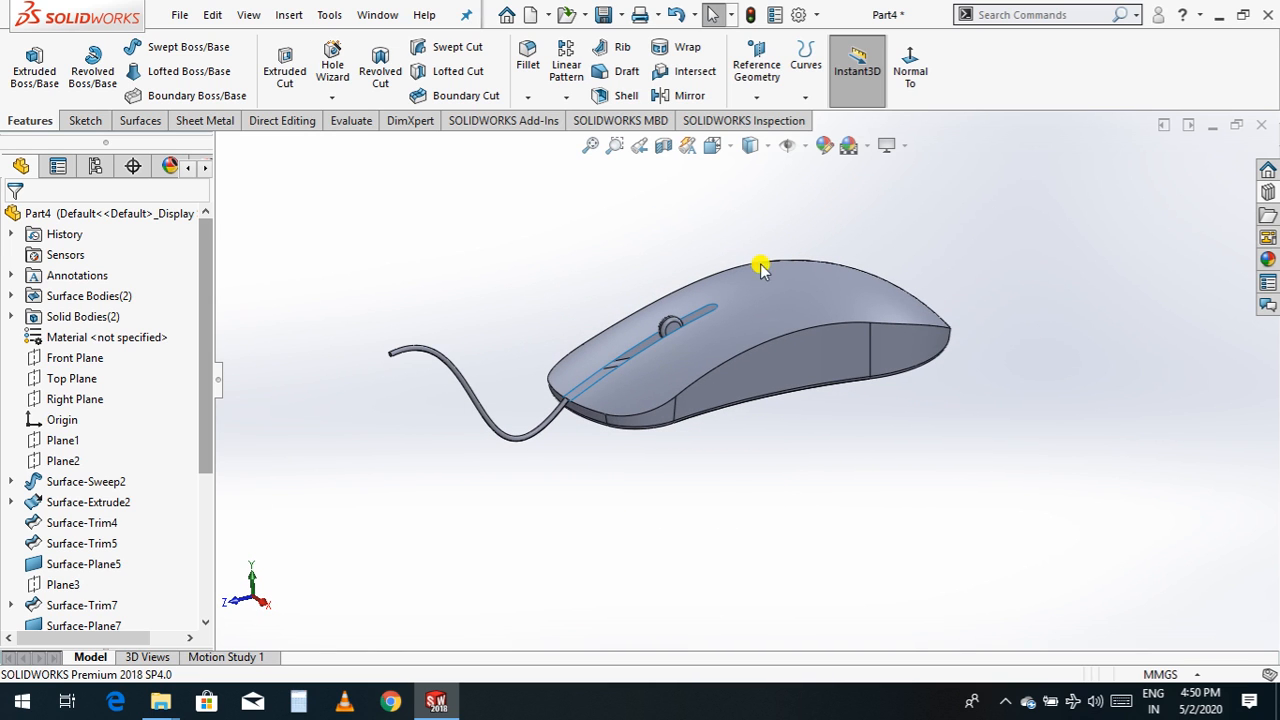
left_click(753, 326)
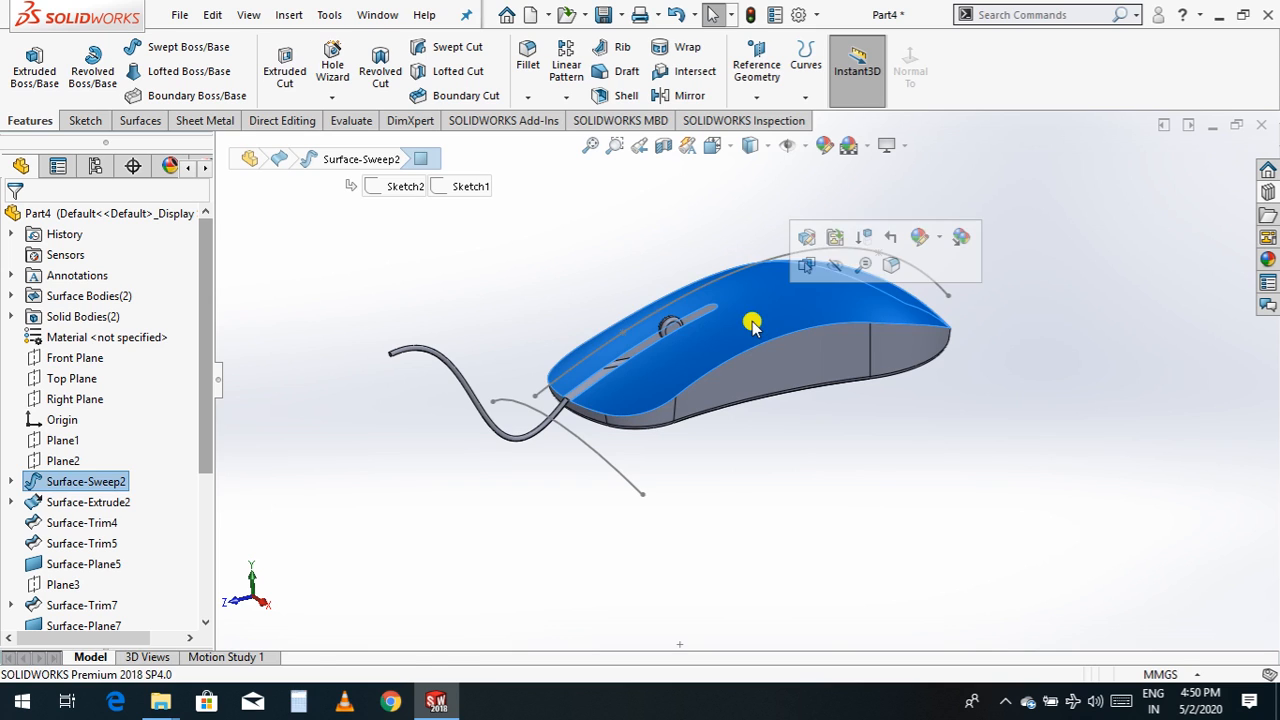
left_click(825, 146)
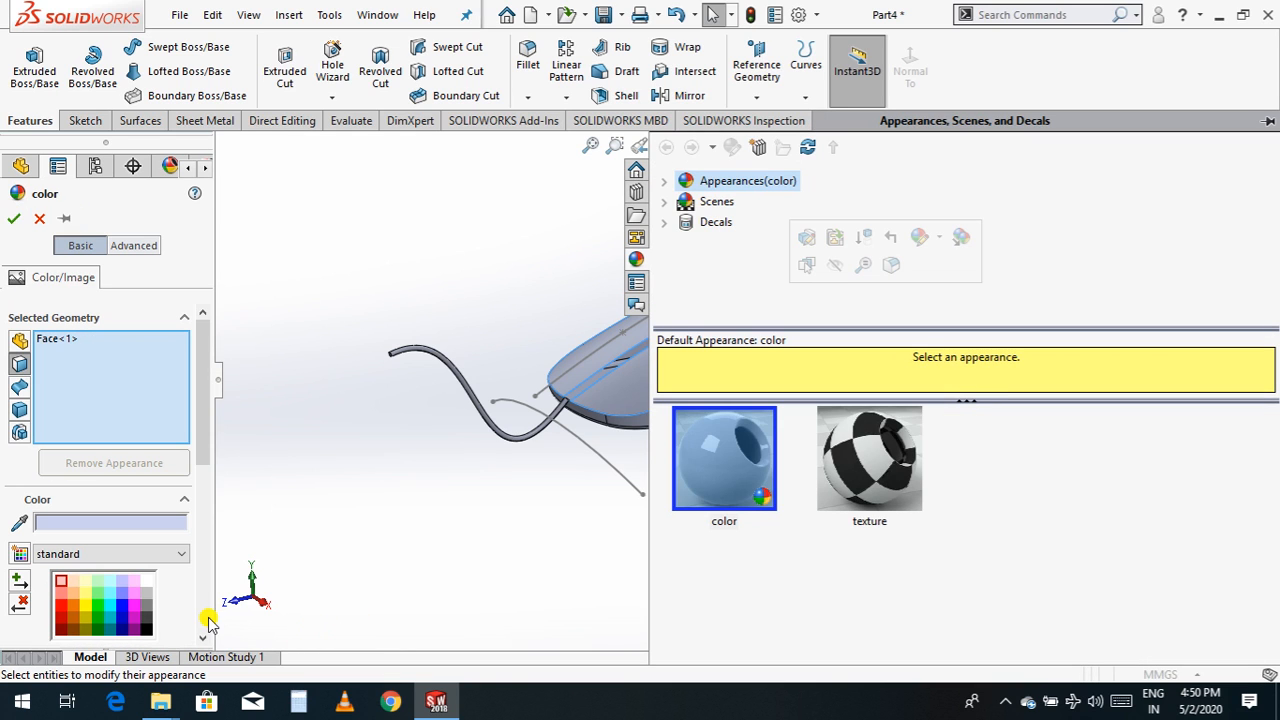
left_click(136, 605)
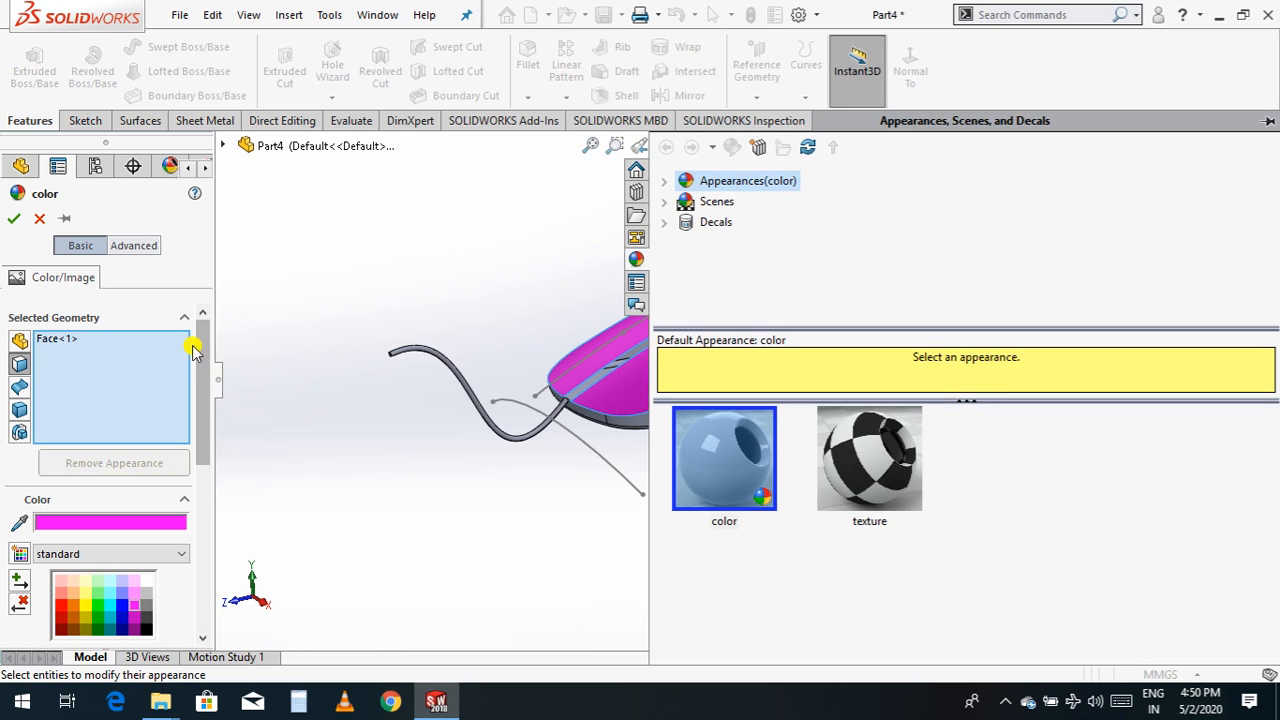
left_click(14, 217)
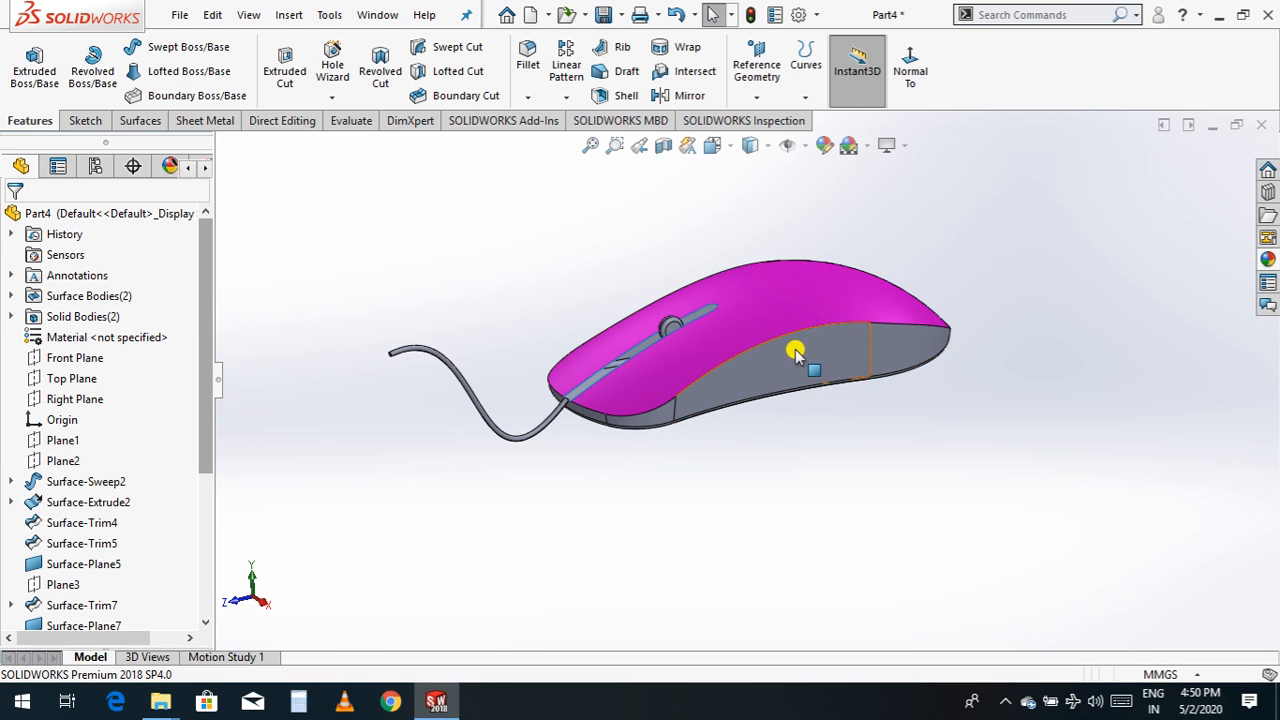
- Colour the seven side faces around the mouse body green, including both long sides, the front and the rear corners
scroll(797, 357, "down", 3)
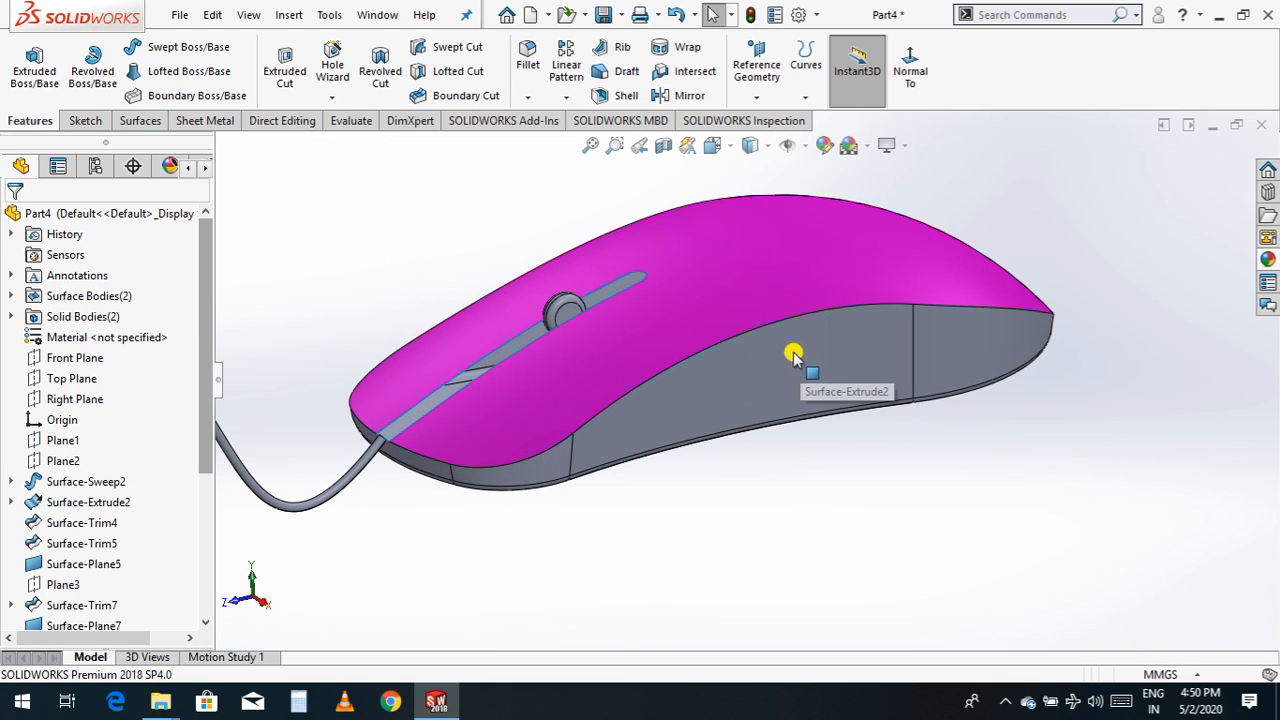
left_click(690, 410)
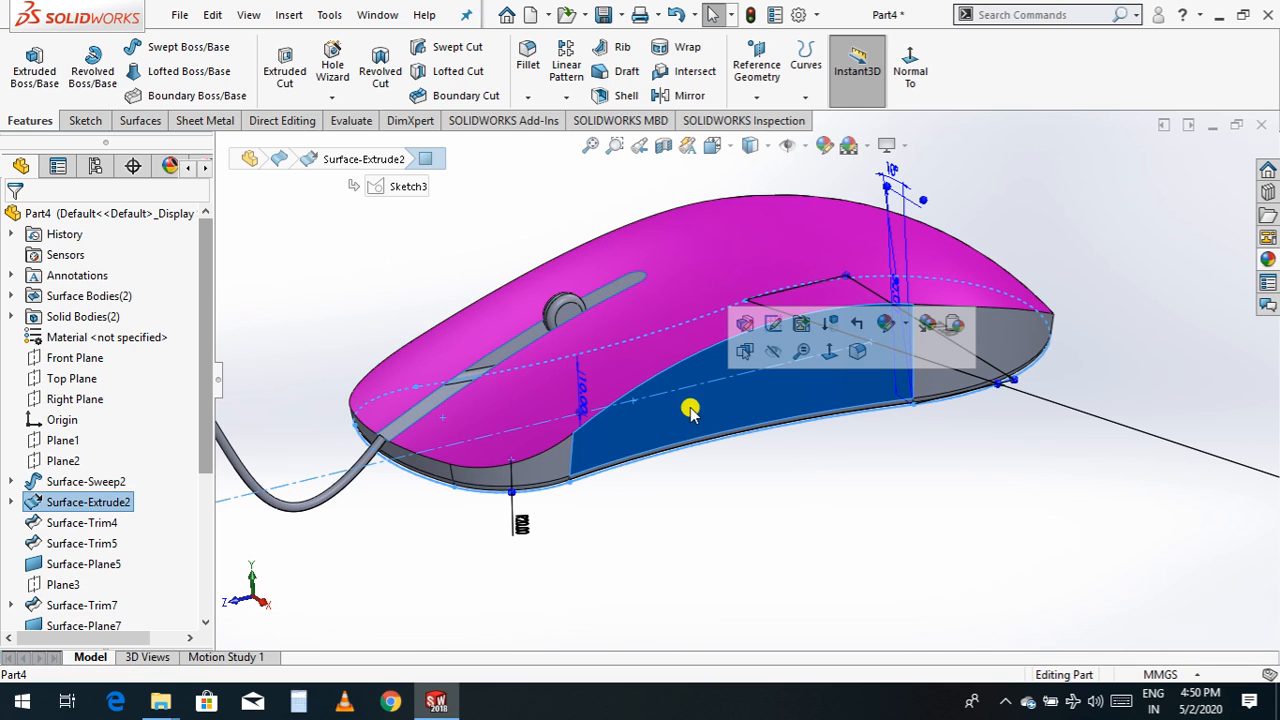
left_click(545, 470, "ctrl")
left_click(920, 336, "ctrl")
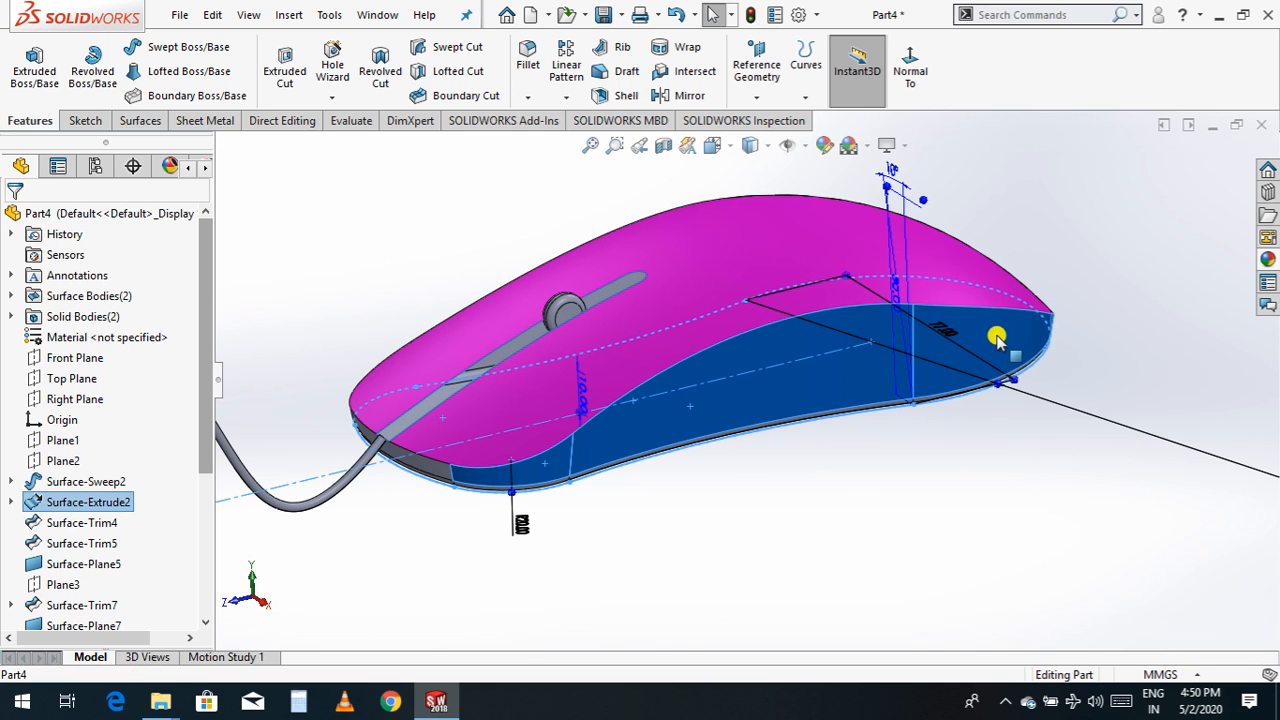
left_click(434, 468, "ctrl")
scroll(630, 511, "up", 2)
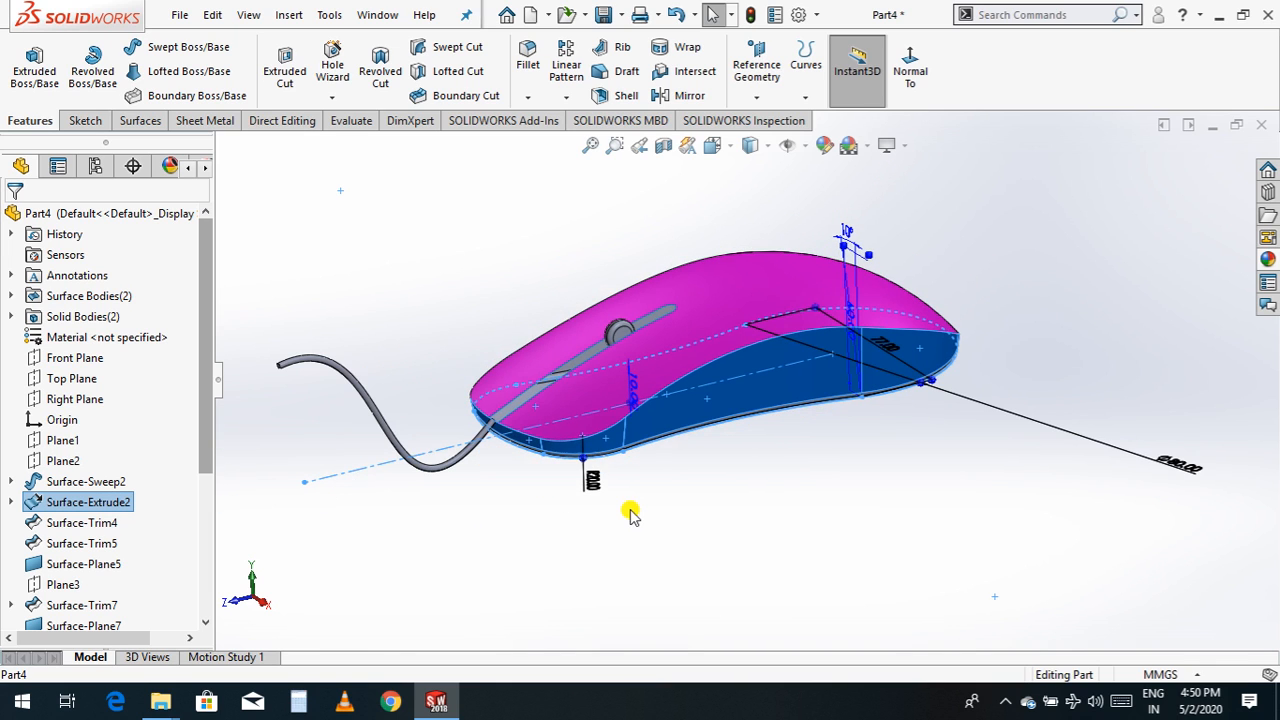
right_click(483, 527)
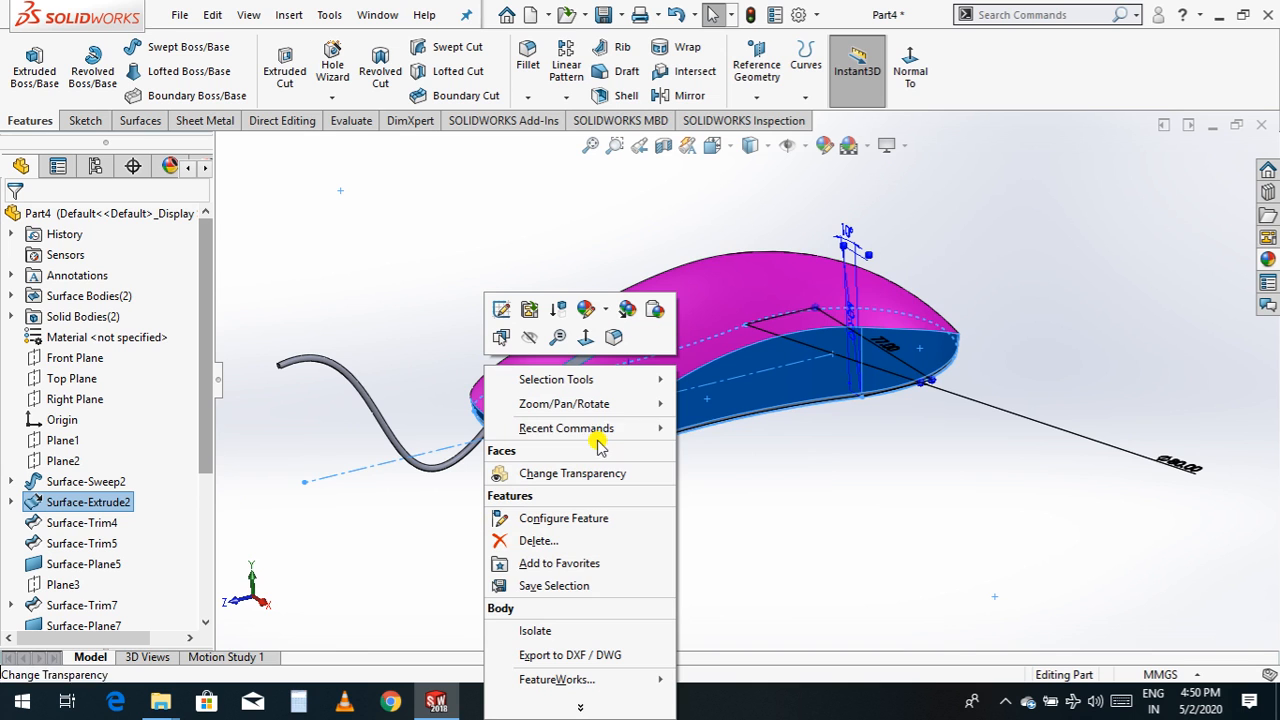
mouse_move(606, 431)
left_click(733, 474)
left_click_drag(680, 529, 748, 571)
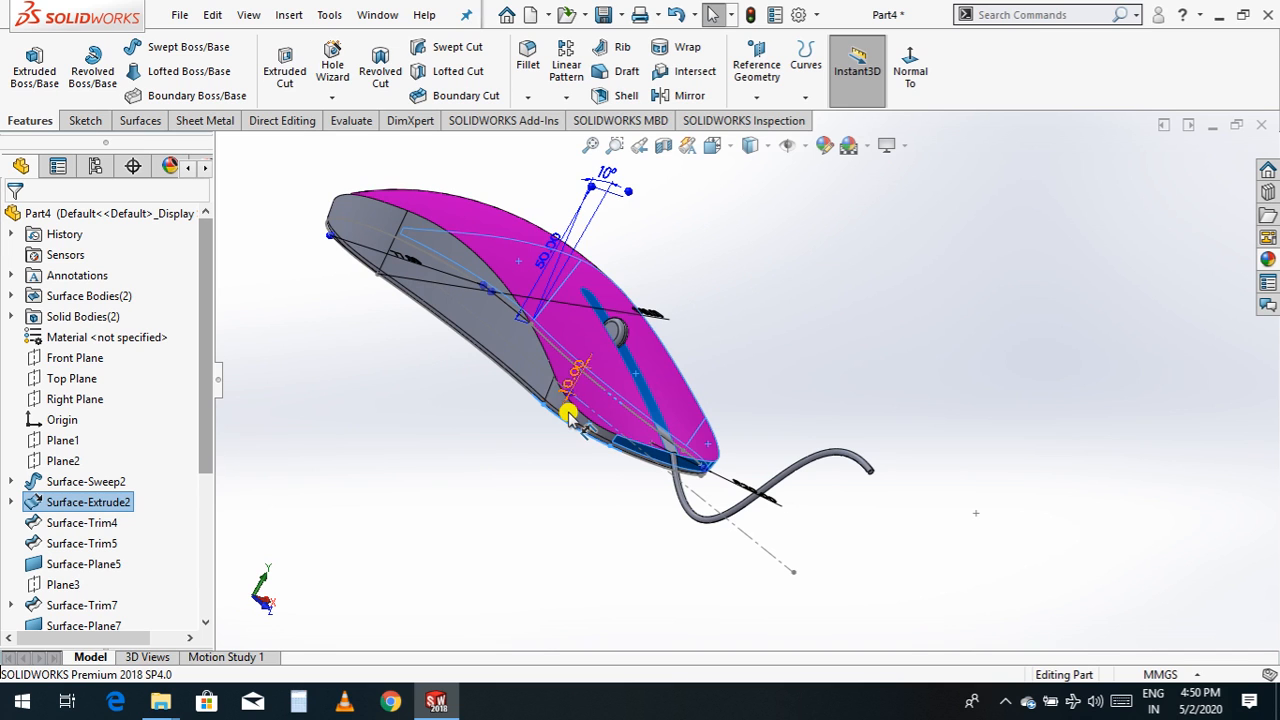
left_click(522, 352)
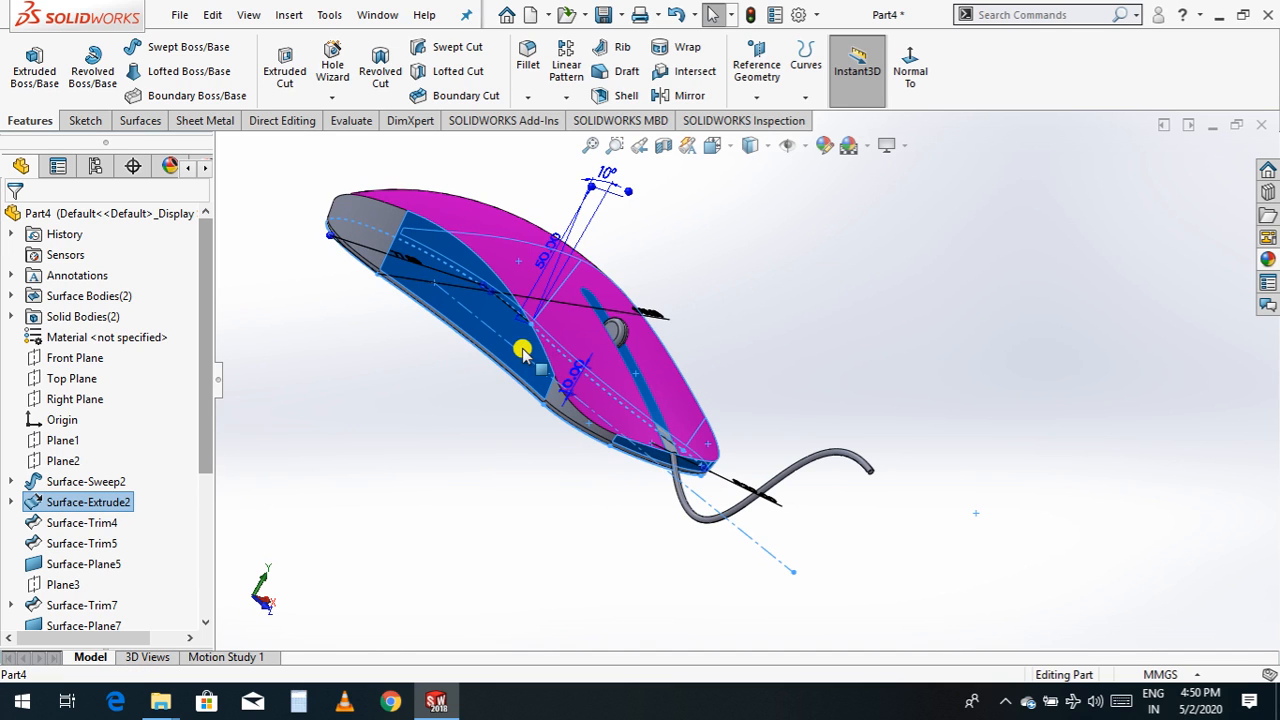
scroll(543, 432, "down", 4)
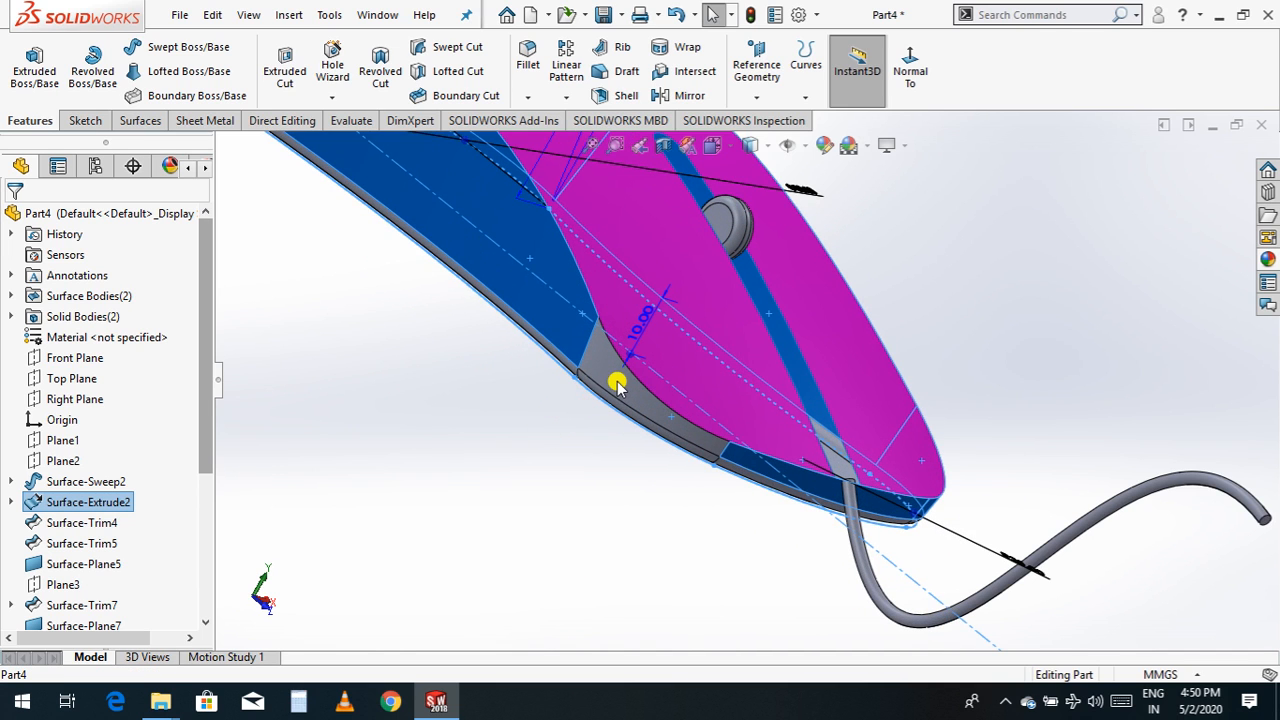
left_click(617, 383)
scroll(595, 402, "up", 3)
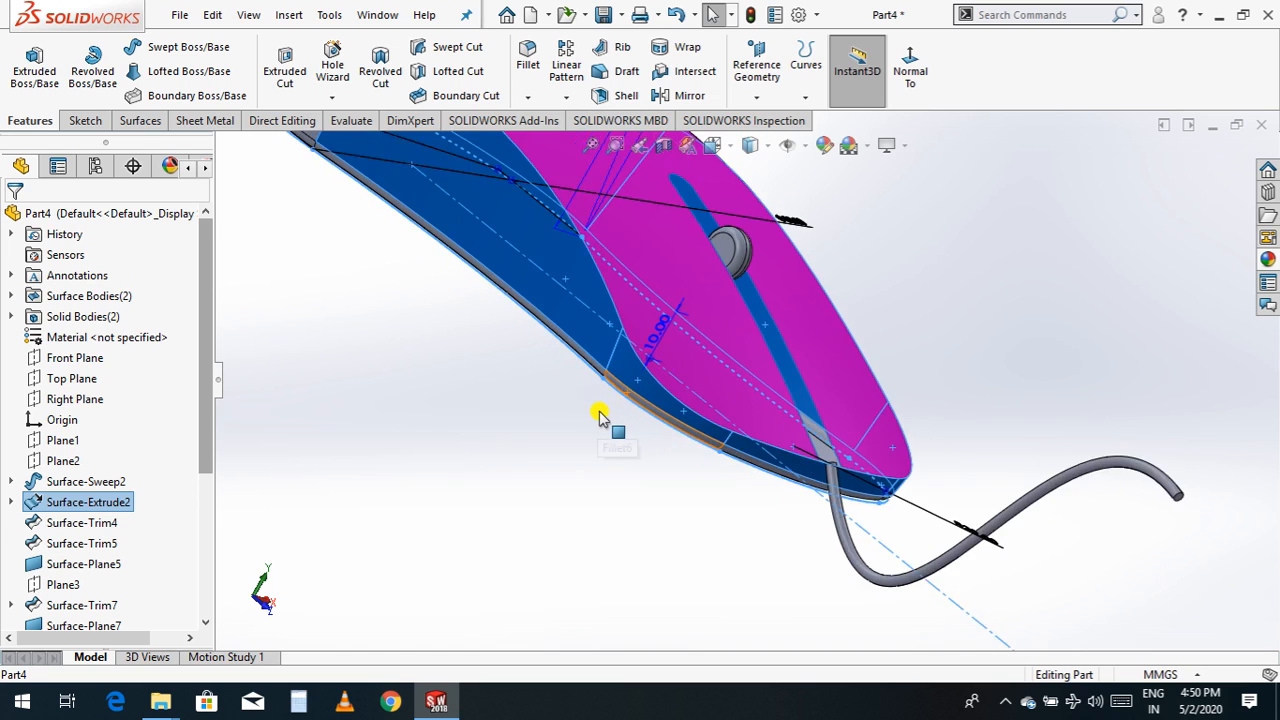
scroll(549, 246, "down", 2)
scroll(618, 276, "down", 1)
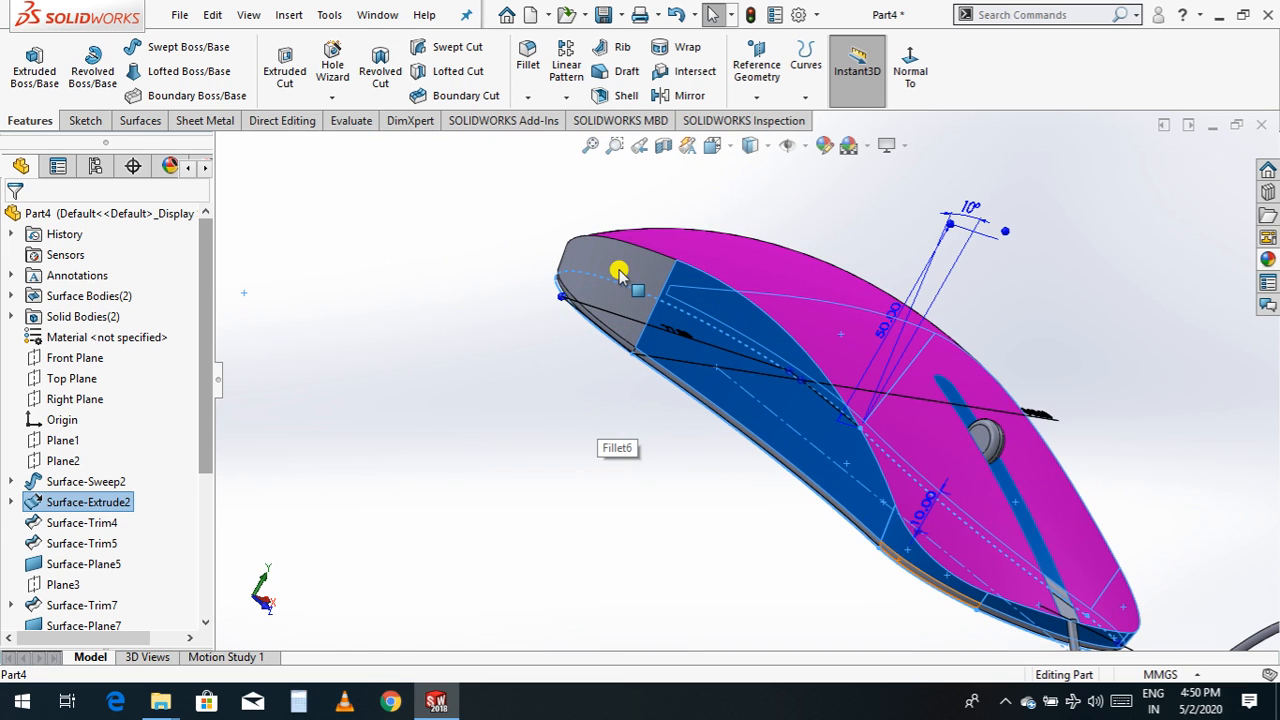
scroll(622, 350, "down", 2)
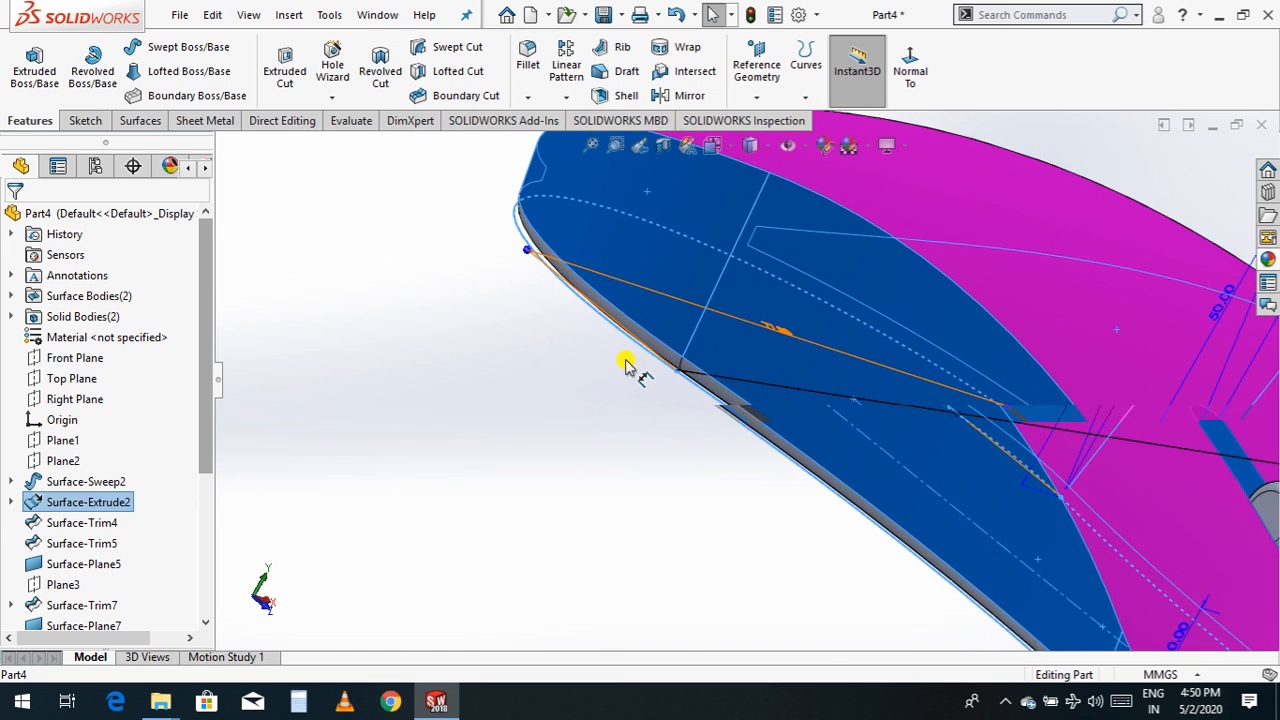
left_click(822, 150)
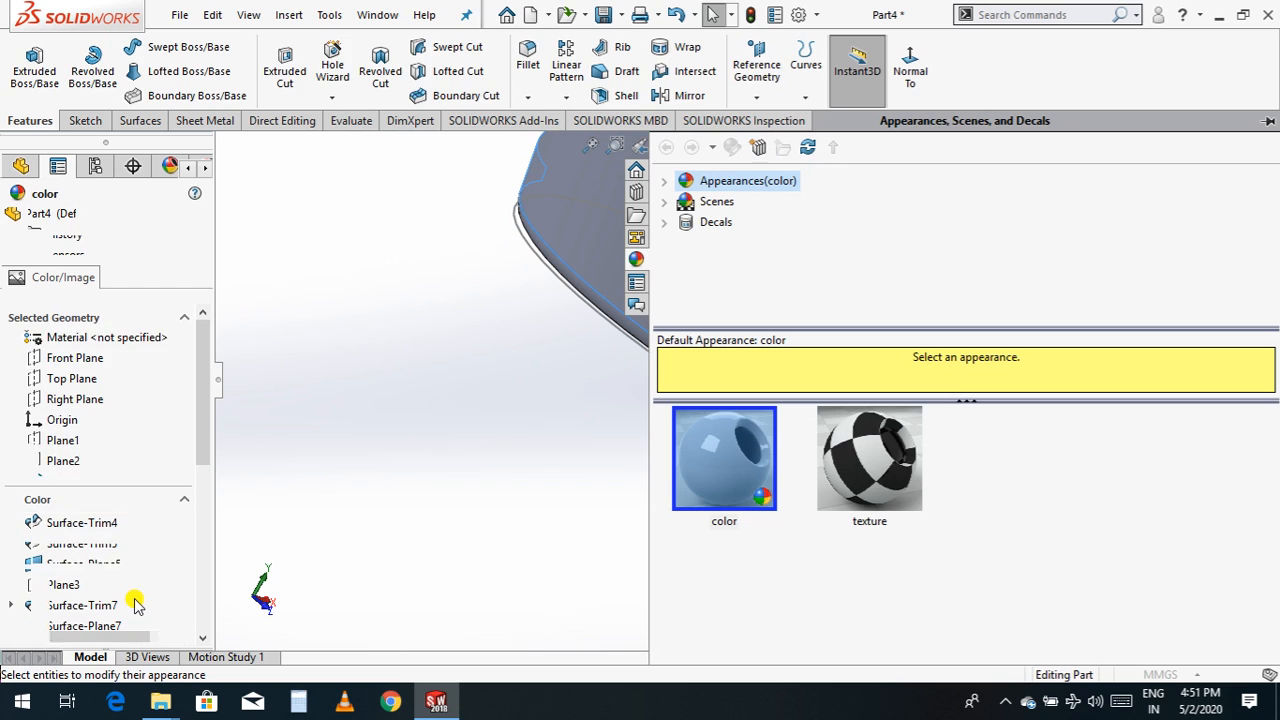
left_click(97, 611)
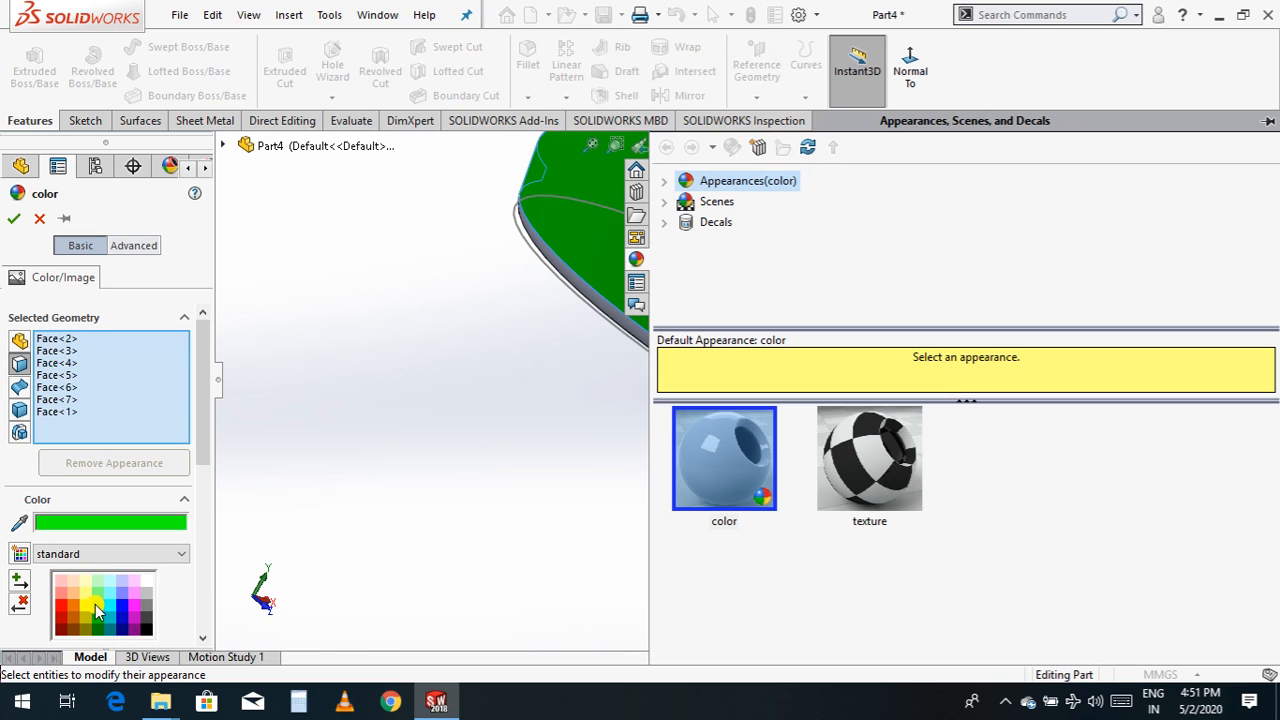
left_click(13, 220)
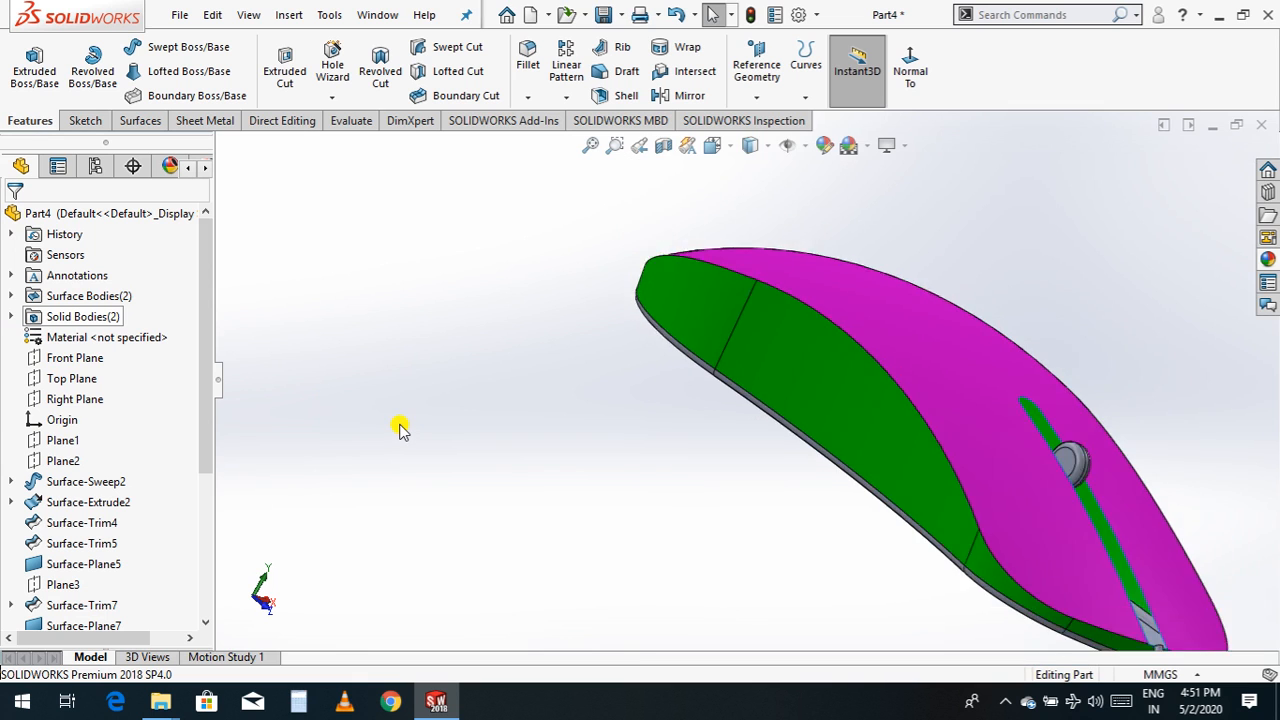
- Colour the swept cable's outer face black using the standard colour palette
right_click(1085, 320)
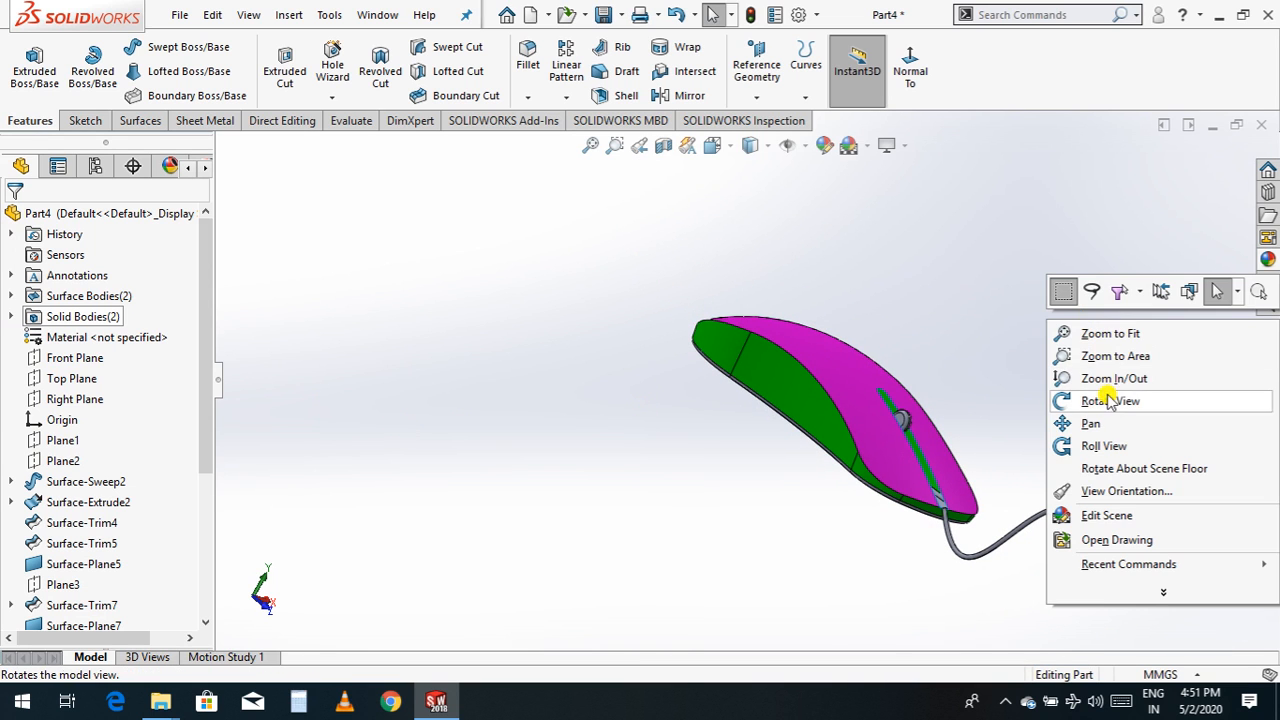
left_click(1100, 401)
left_click_drag(1166, 463, 840, 396)
scroll(840, 395, "down", 5)
scroll(729, 290, "up", 7)
scroll(637, 383, "down", 5)
key("Escape")
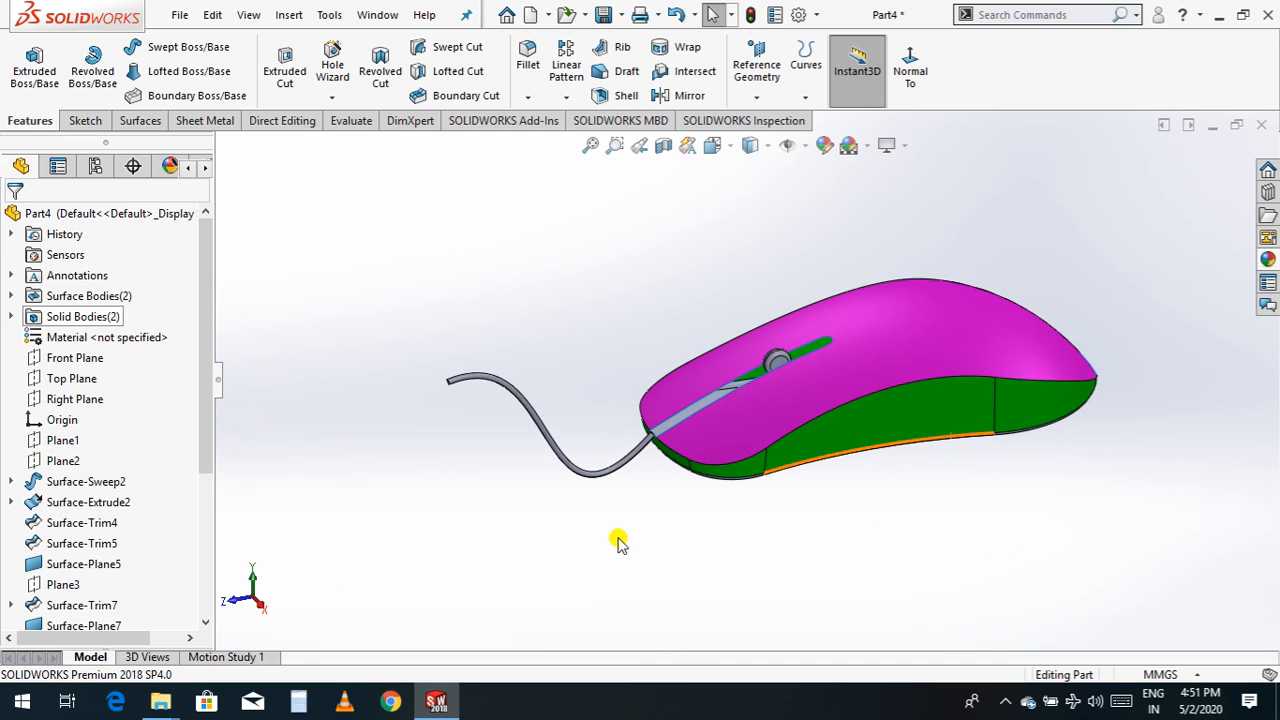
left_click_drag(634, 550, 497, 358)
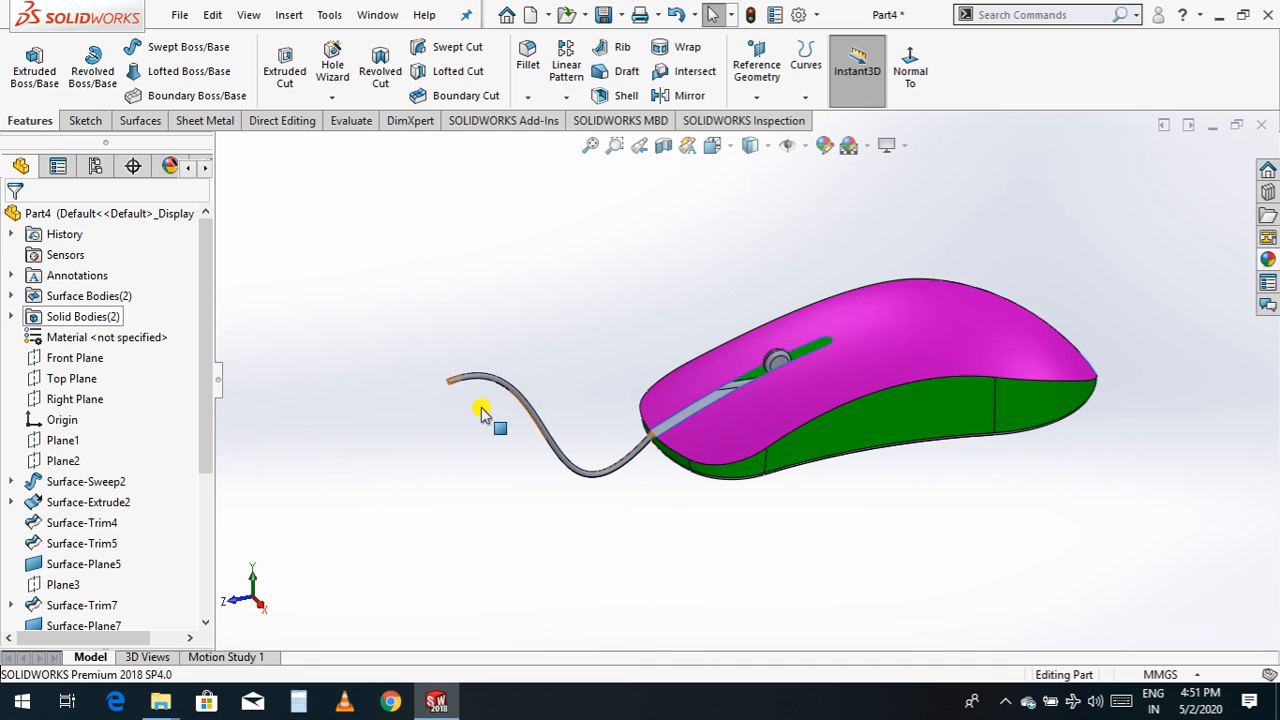
left_click(522, 408)
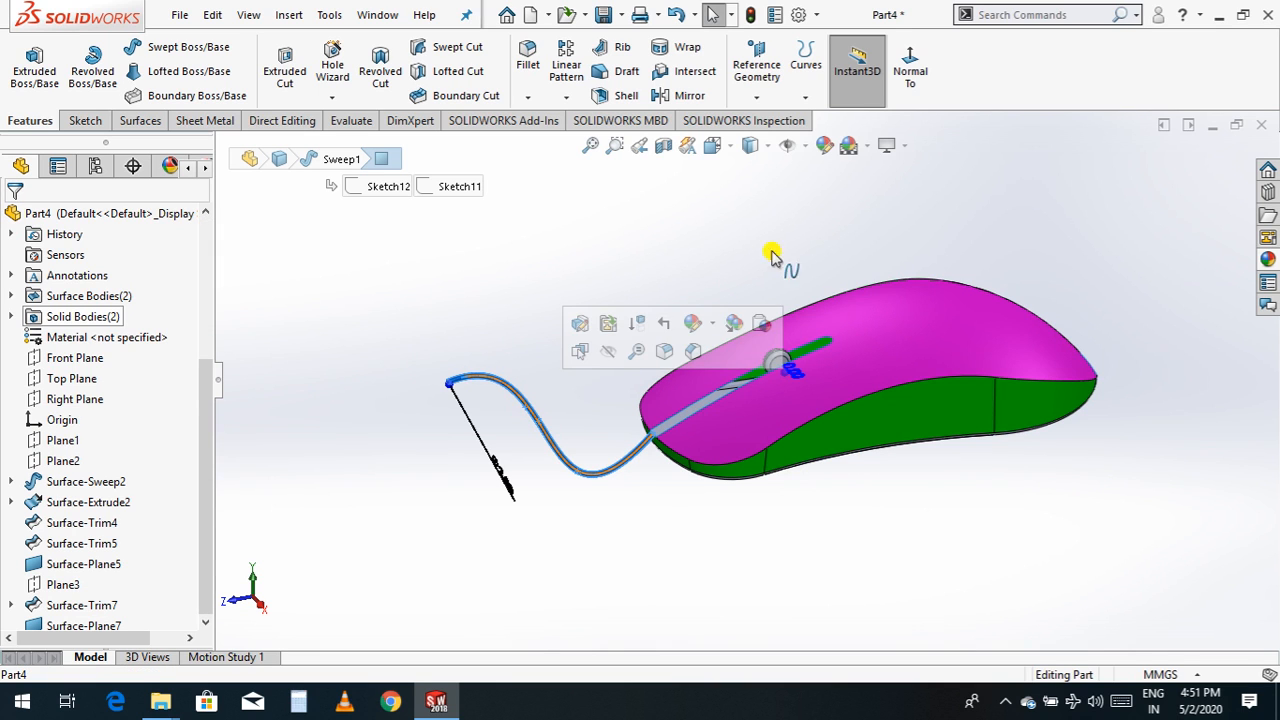
left_click(824, 145)
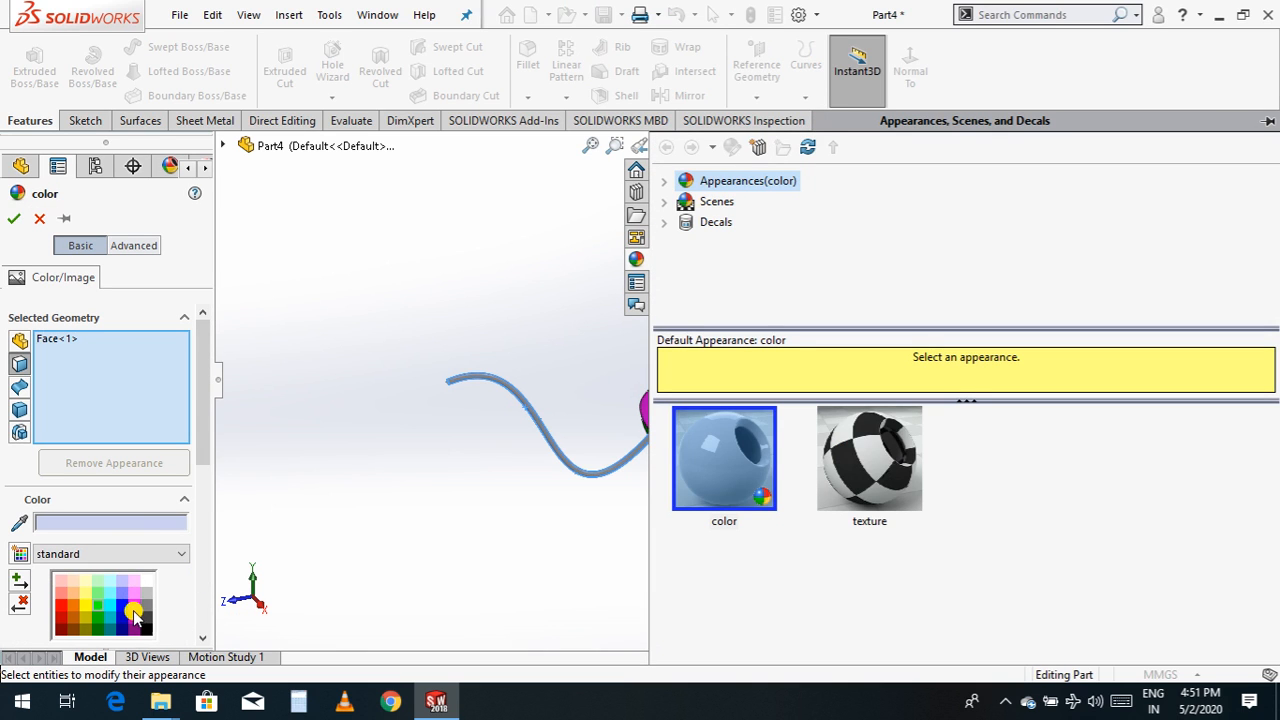
left_click(147, 628)
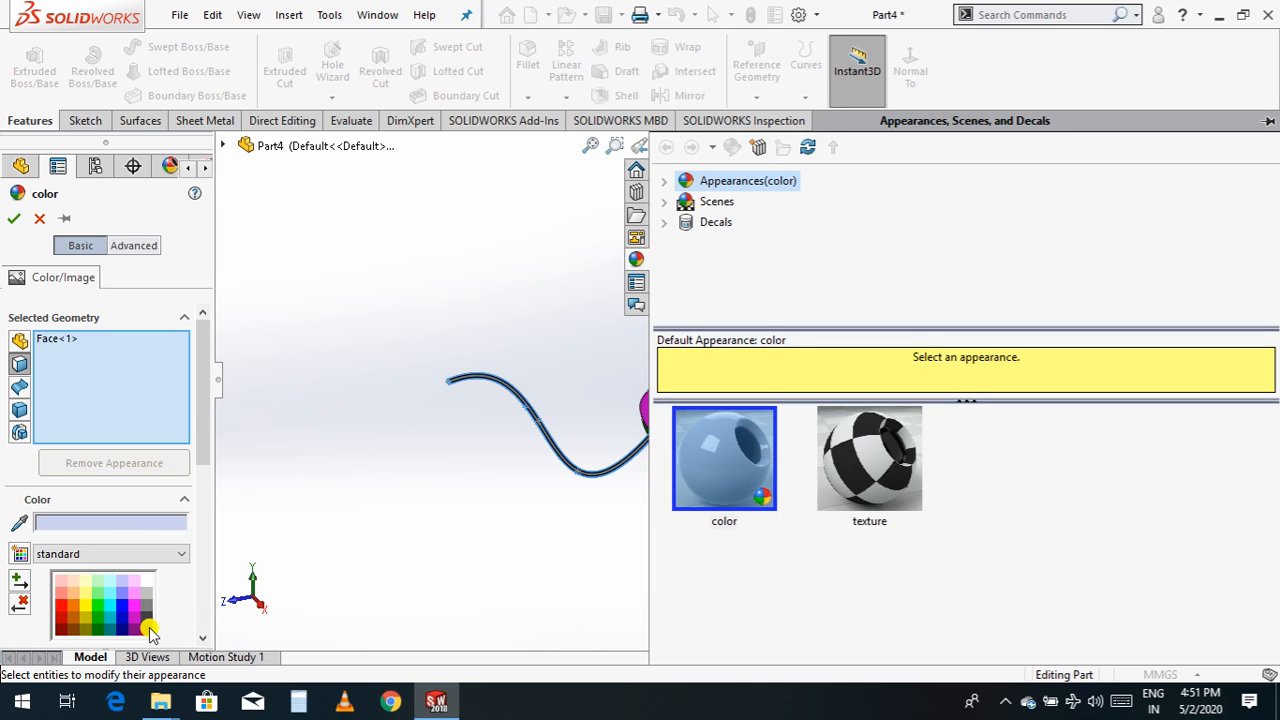
left_click(13, 219)
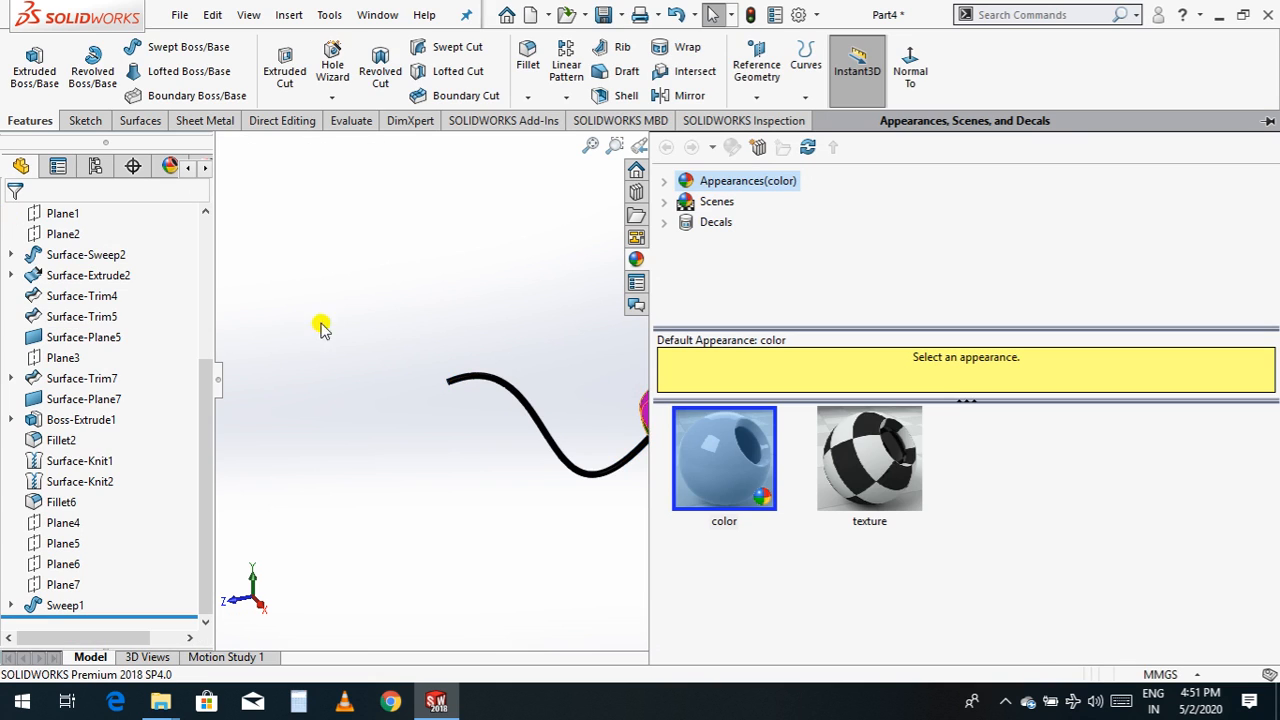
- Examine the coloured mouse and its cable from different angles
scroll(578, 597, "up", 2)
scroll(673, 530, "up", 1)
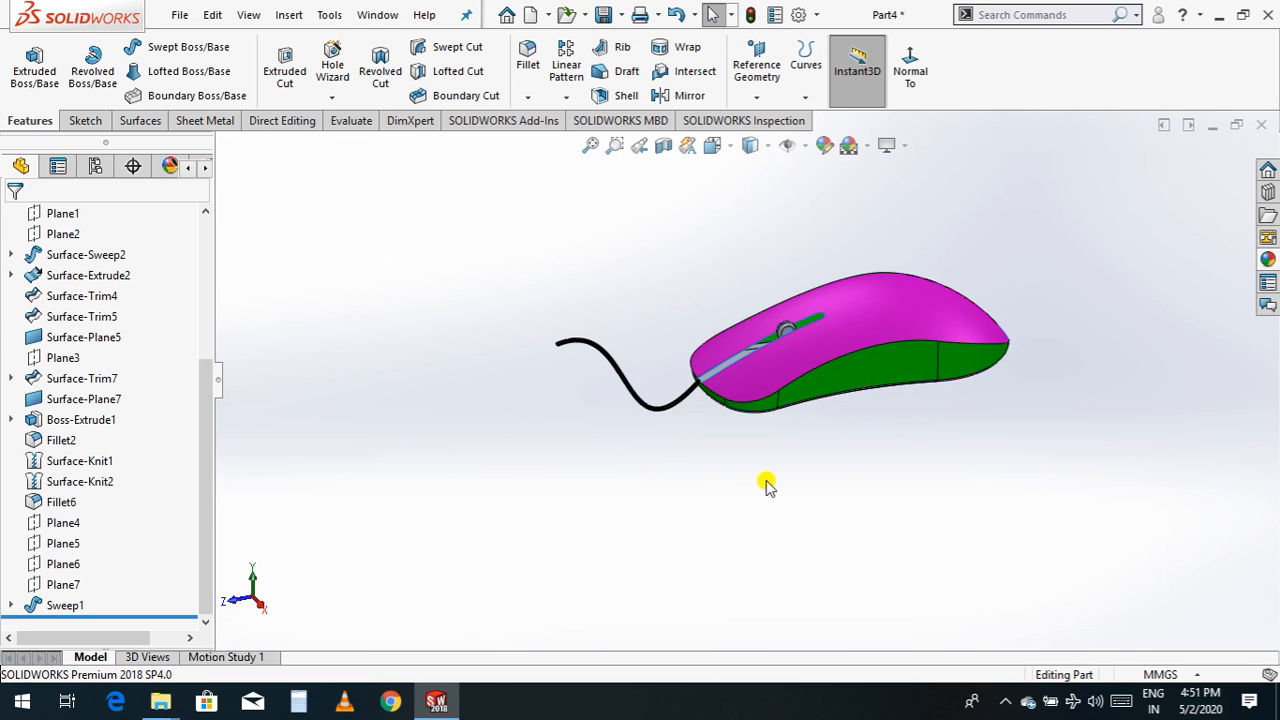
right_click(764, 488)
left_click(828, 518)
left_click_drag(826, 531, 815, 352)
left_click_drag(970, 363, 969, 331)
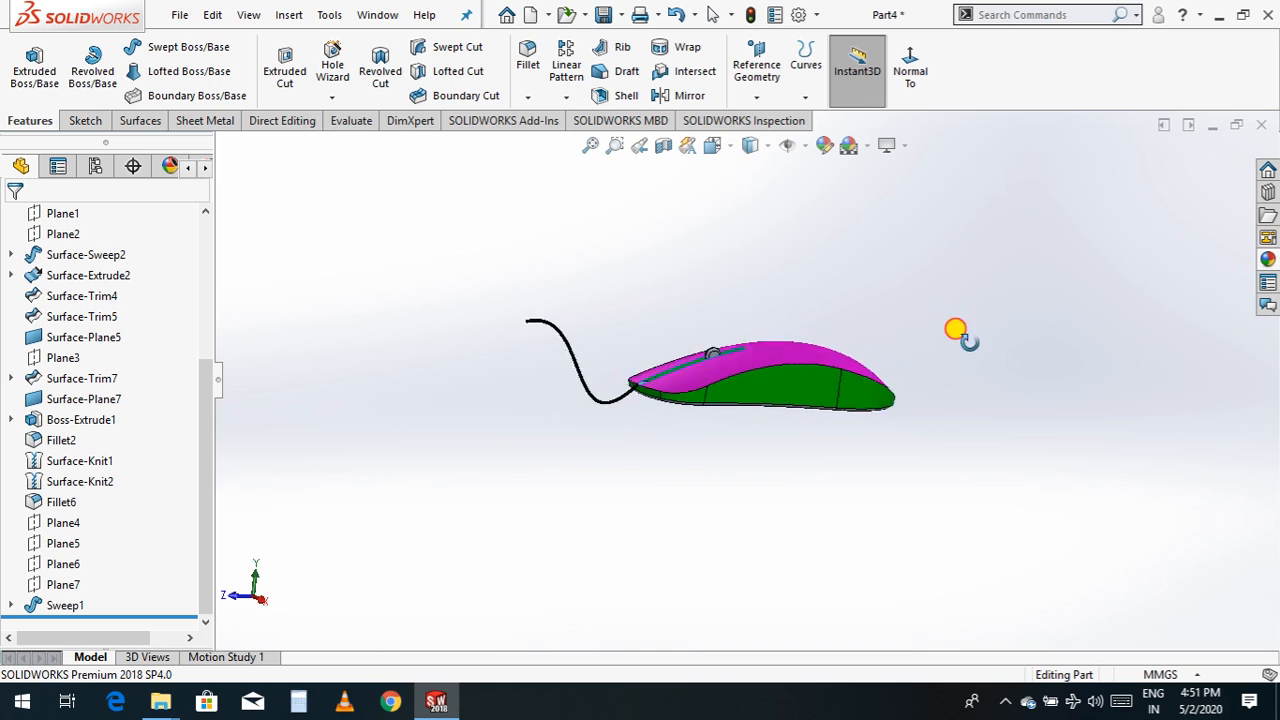